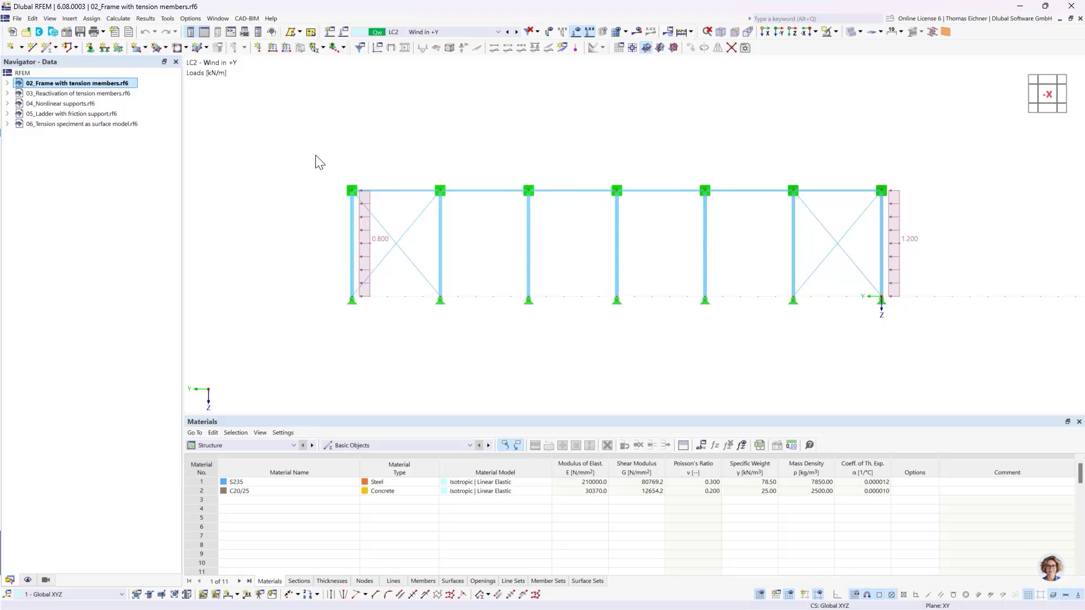
# Start a new model named "01 Continuous Slab" and set its type to 2D | XY | Plate
pyautogui.click(12, 35)
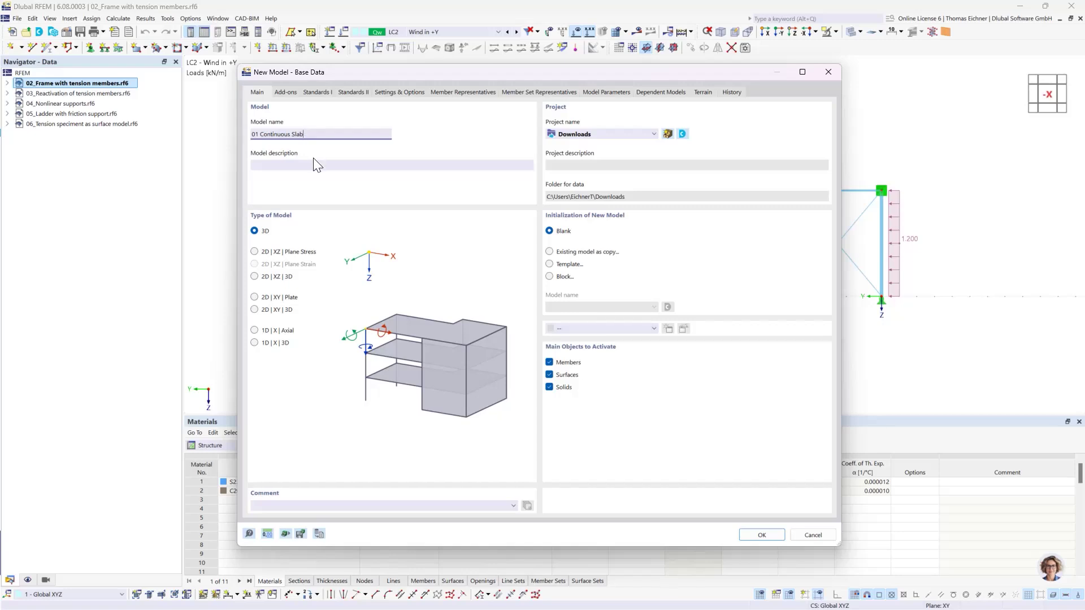
pyautogui.click(289, 164)
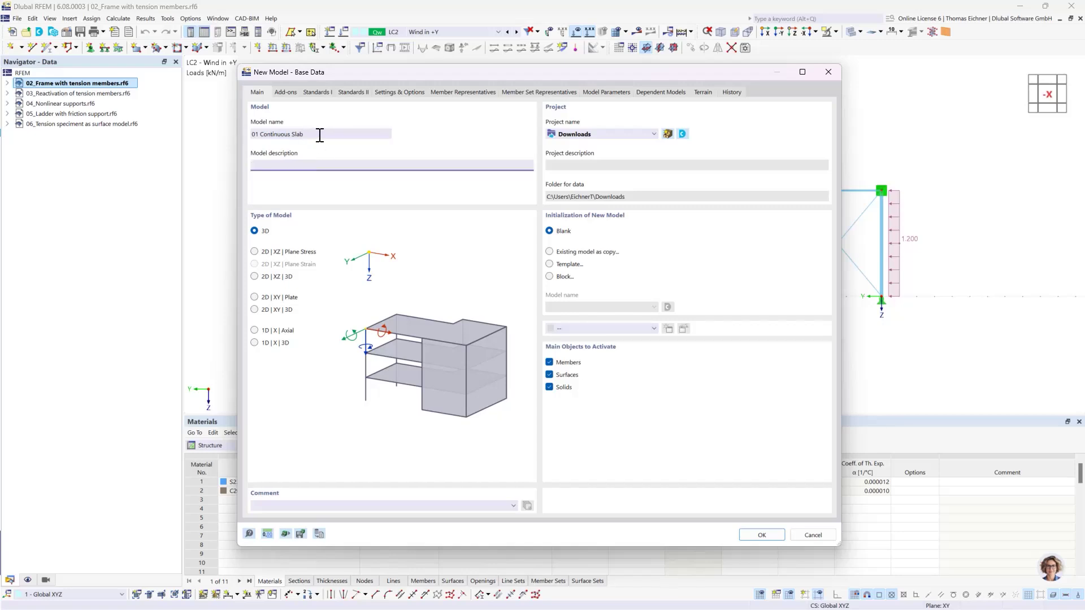
pyautogui.click(255, 231)
pyautogui.click(254, 297)
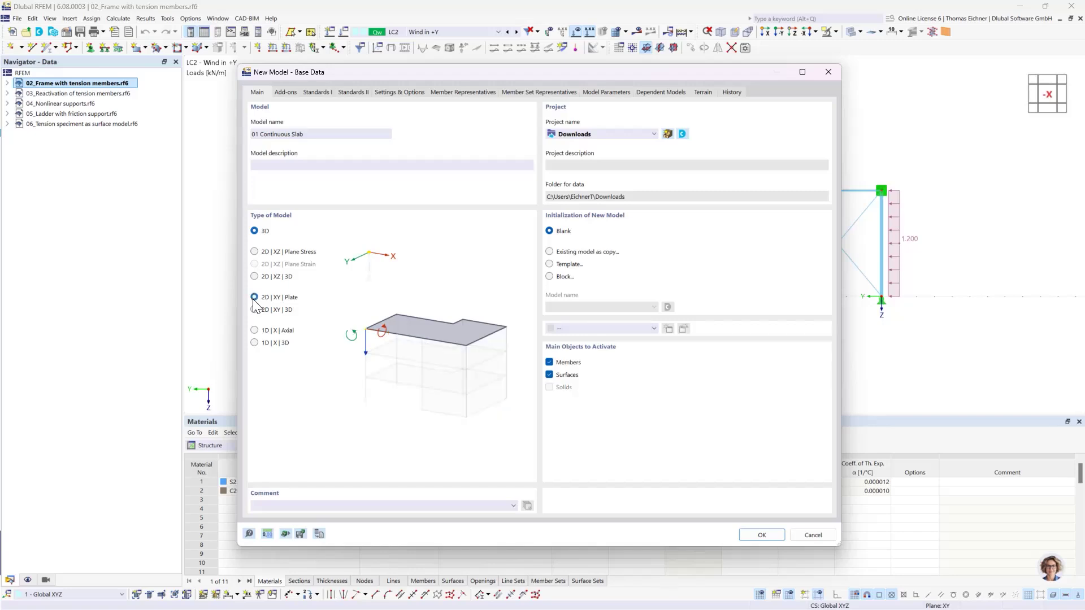
pyautogui.click(254, 231)
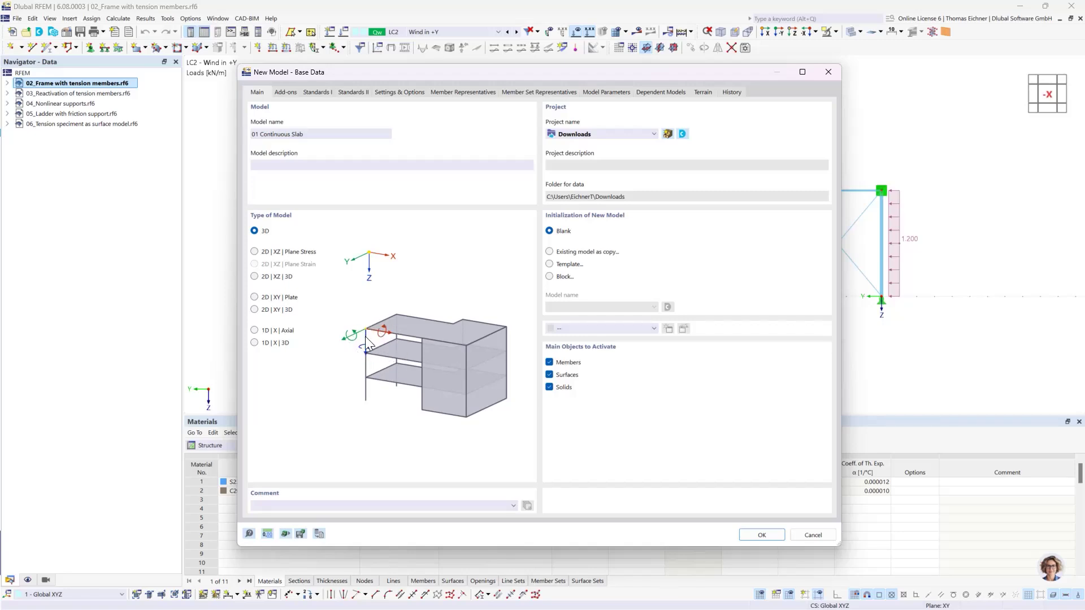
pyautogui.click(255, 298)
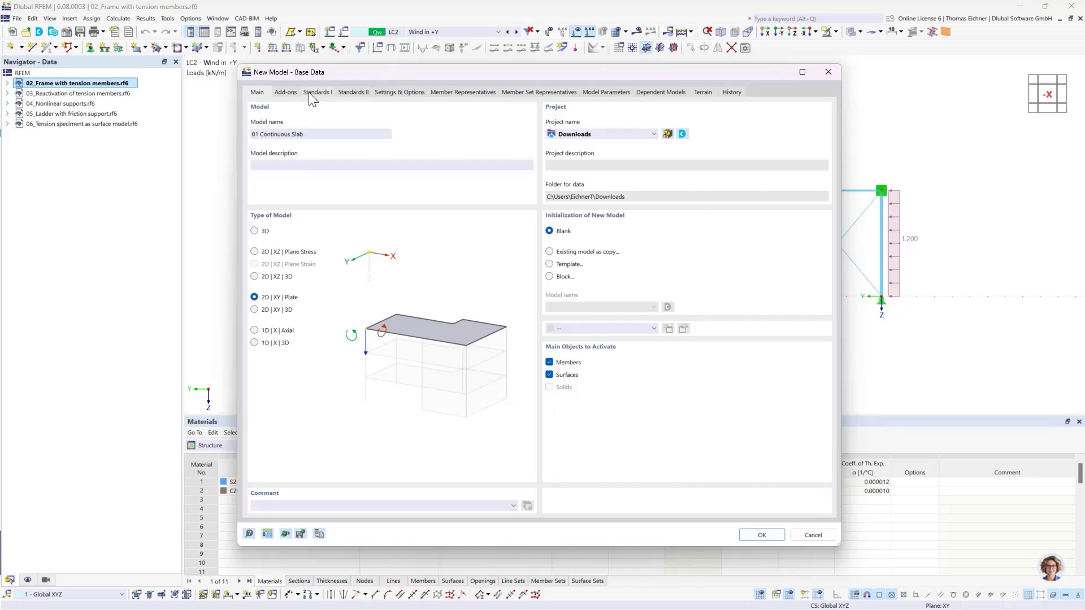
# Deactivate the combination wizard and classification and the load wizards for the new model, and create it
pyautogui.click(285, 92)
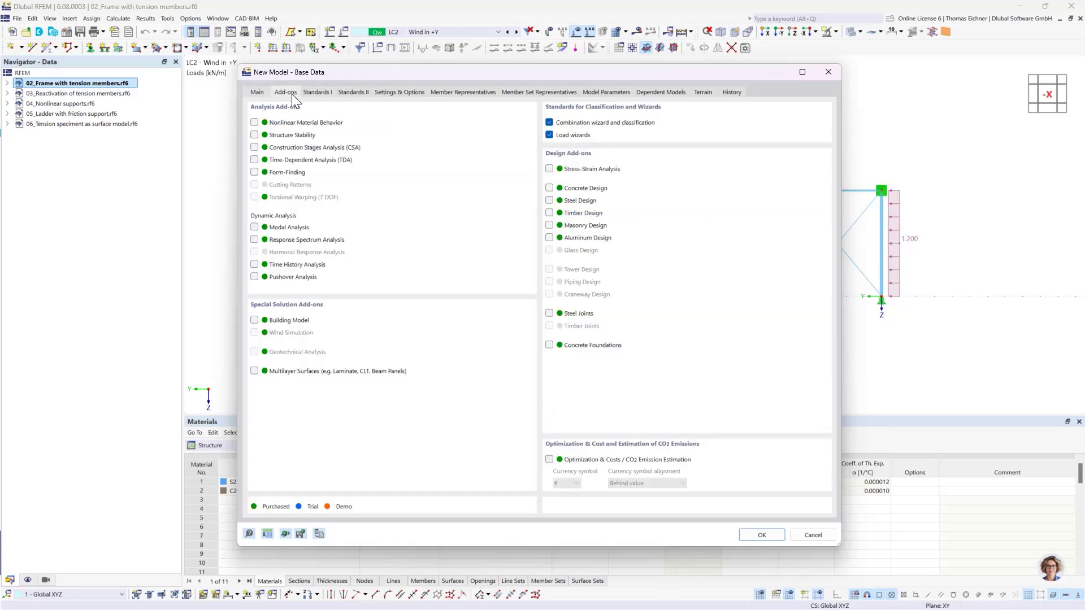
pyautogui.click(318, 93)
pyautogui.click(286, 92)
pyautogui.click(549, 122)
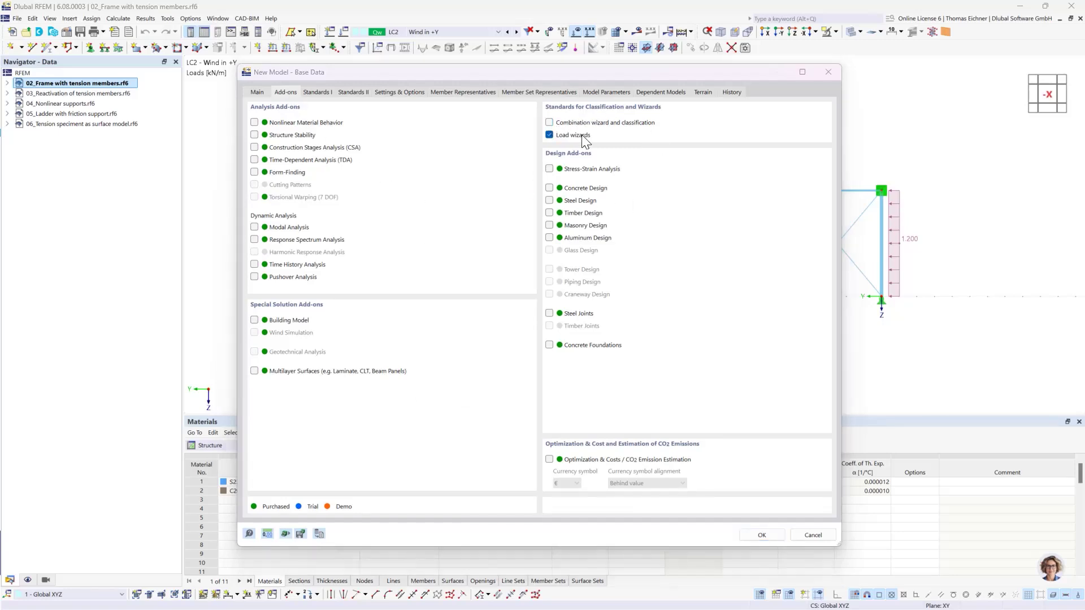
pyautogui.click(583, 373)
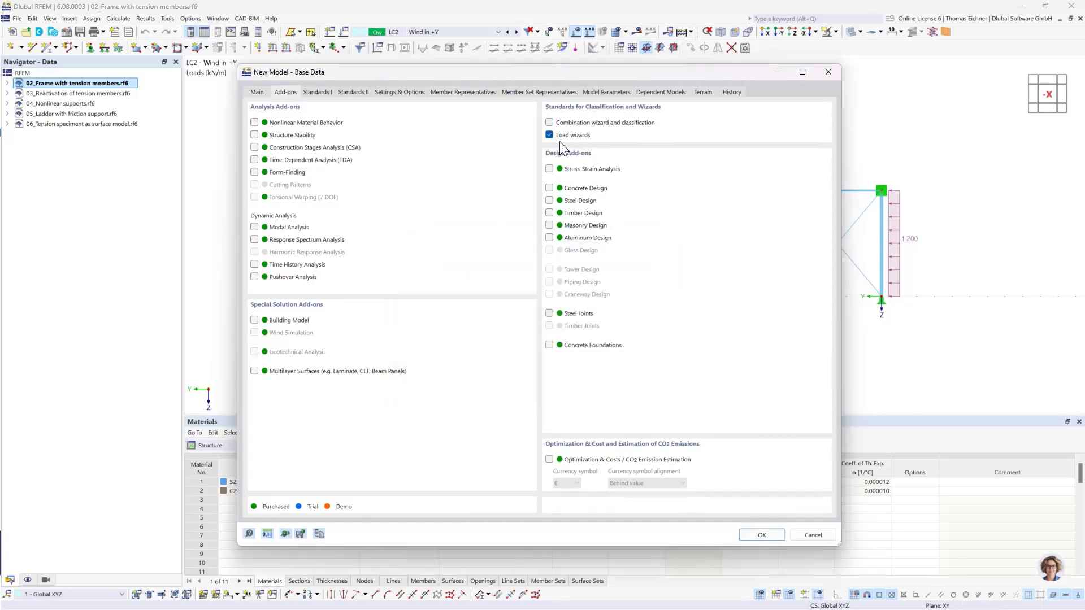
pyautogui.click(549, 135)
pyautogui.click(258, 93)
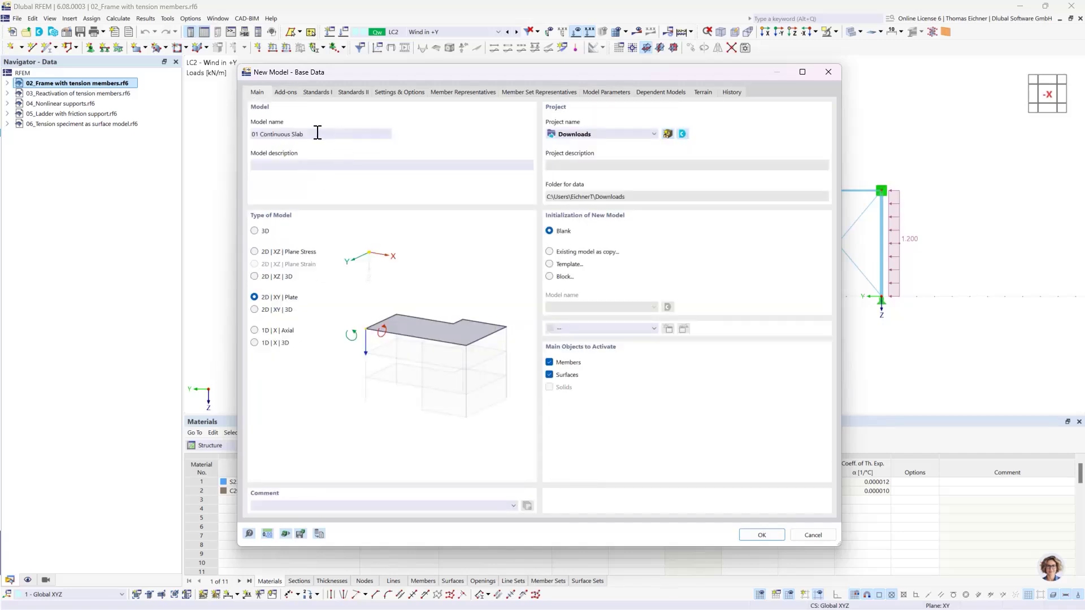
pyautogui.click(747, 533)
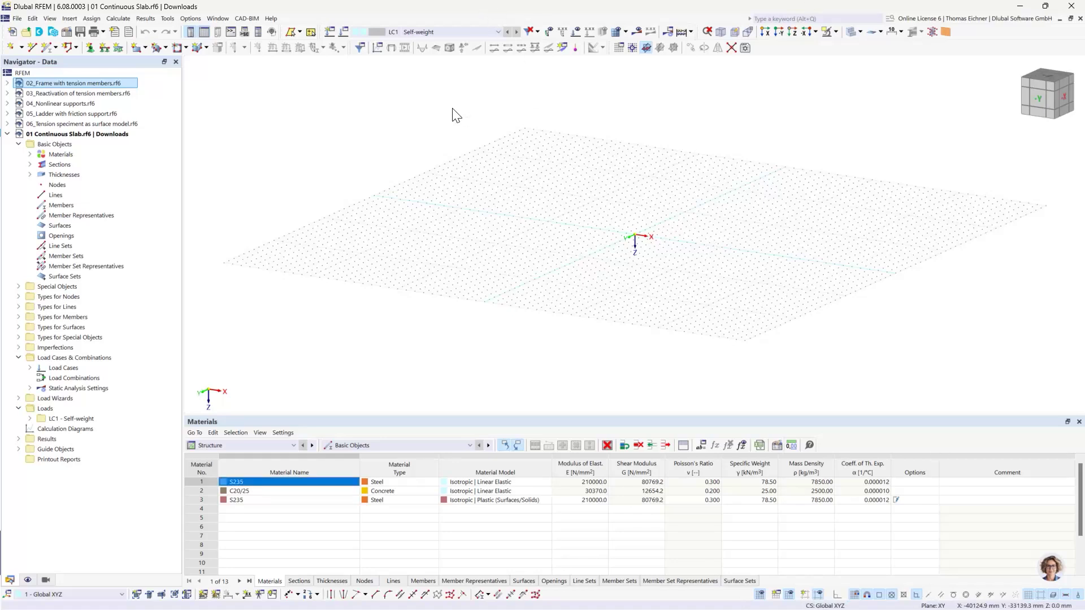
# Orient the work area to the plan view along +Z
pyautogui.moveTo(537, 138); pyautogui.dragTo(442, 134, button='middle')
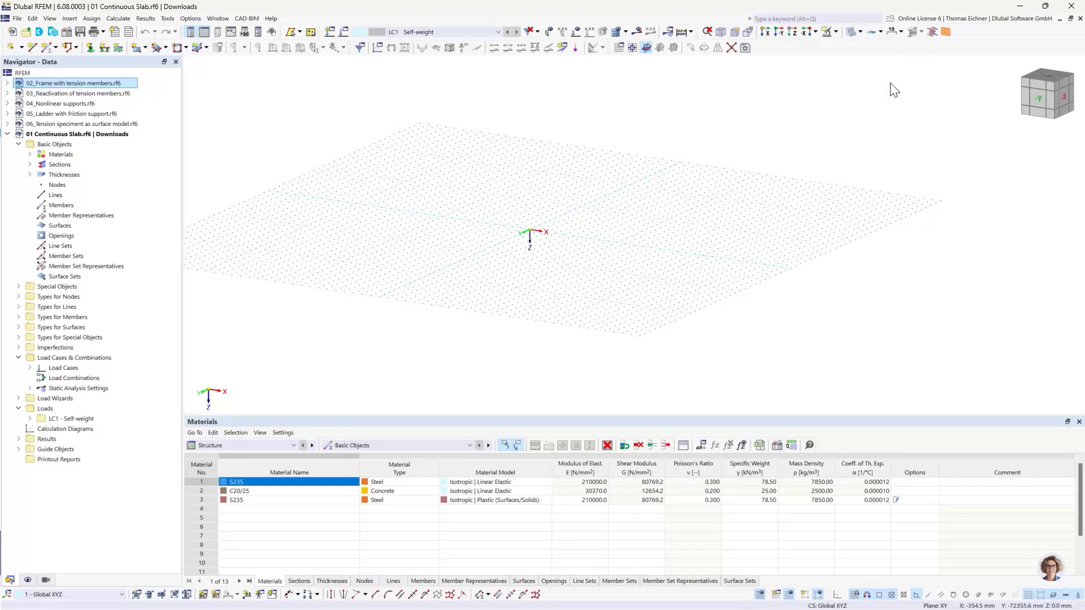
pyautogui.moveTo(1034, 103); pyautogui.dragTo(1045, 123)
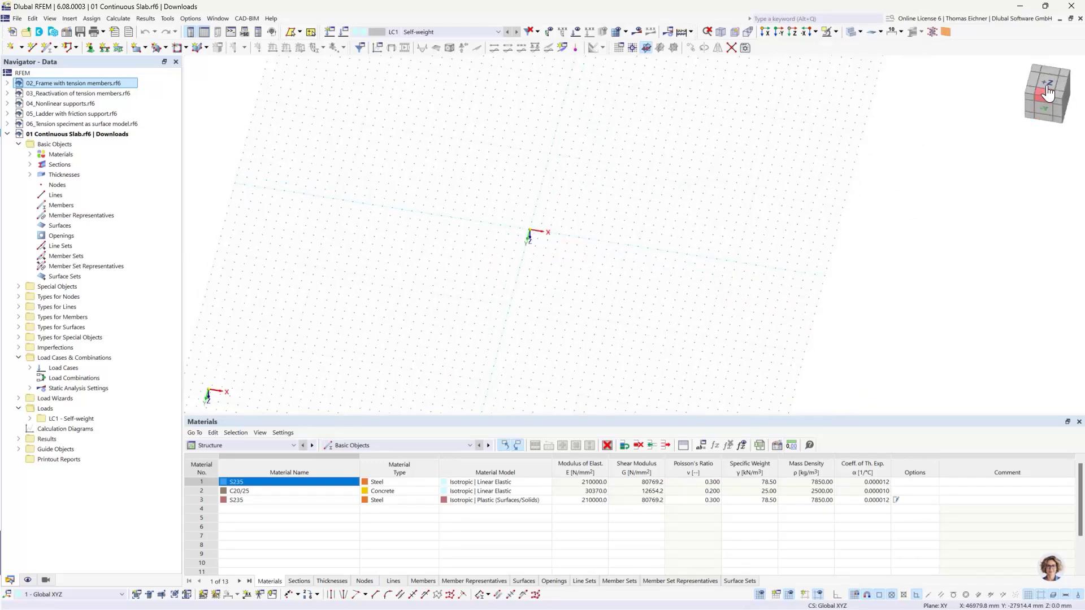
pyautogui.click(1047, 95)
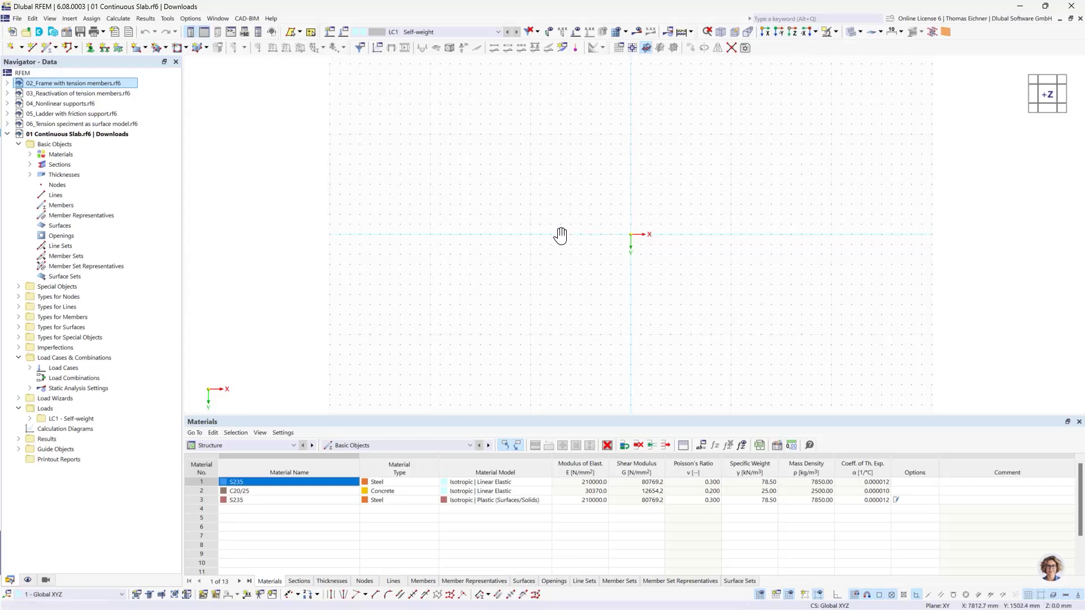
pyautogui.moveTo(560, 235); pyautogui.dragTo(294, 214, button='middle')
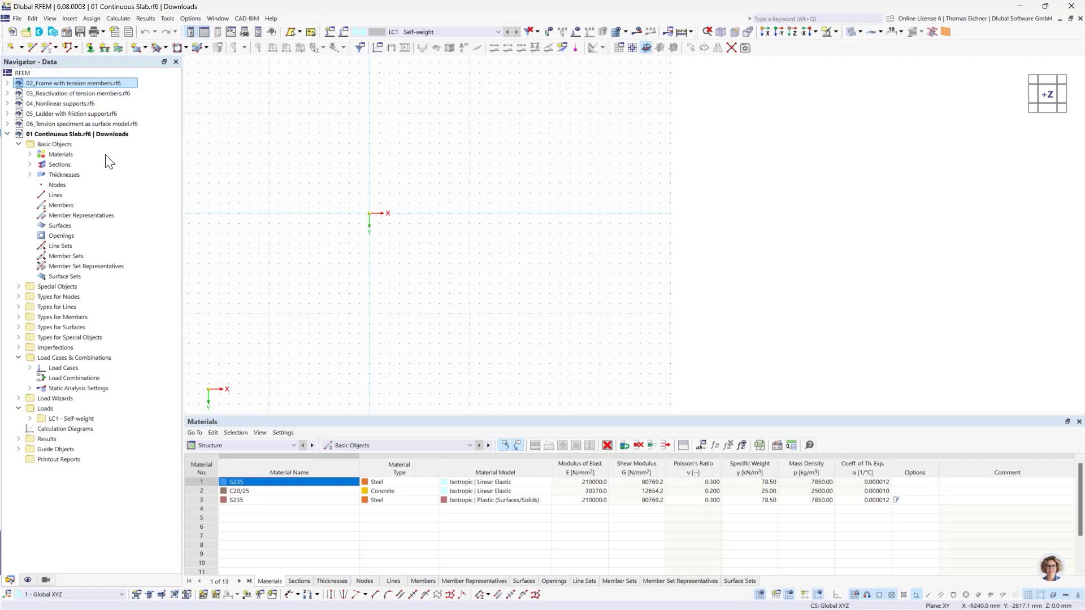
# Examine the predefined materials and sections of the new slab model
pyautogui.click(30, 154)
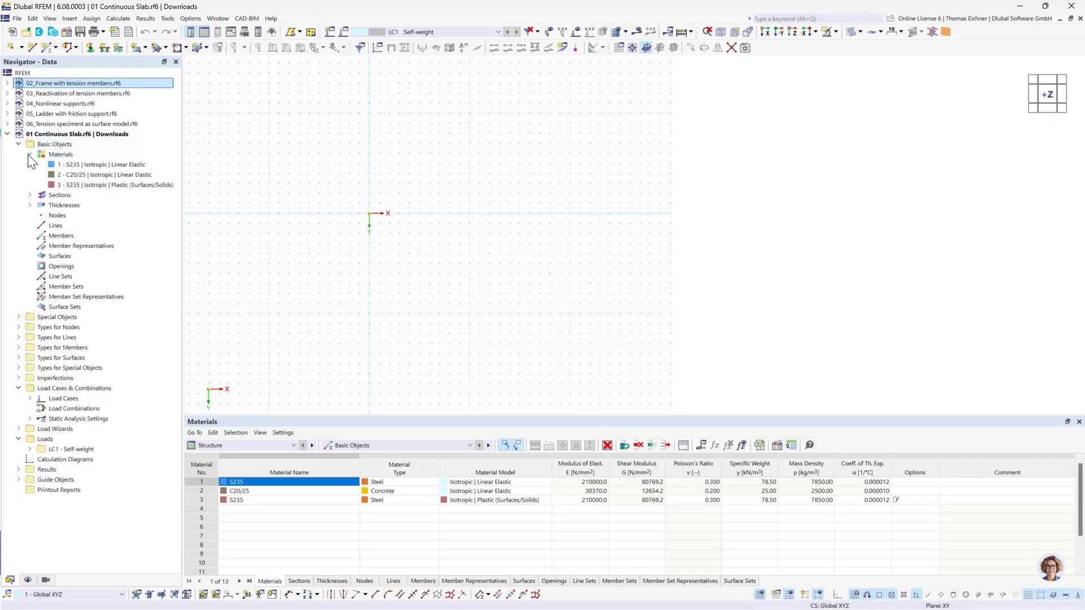
pyautogui.click(29, 155)
pyautogui.click(30, 164)
pyautogui.click(29, 165)
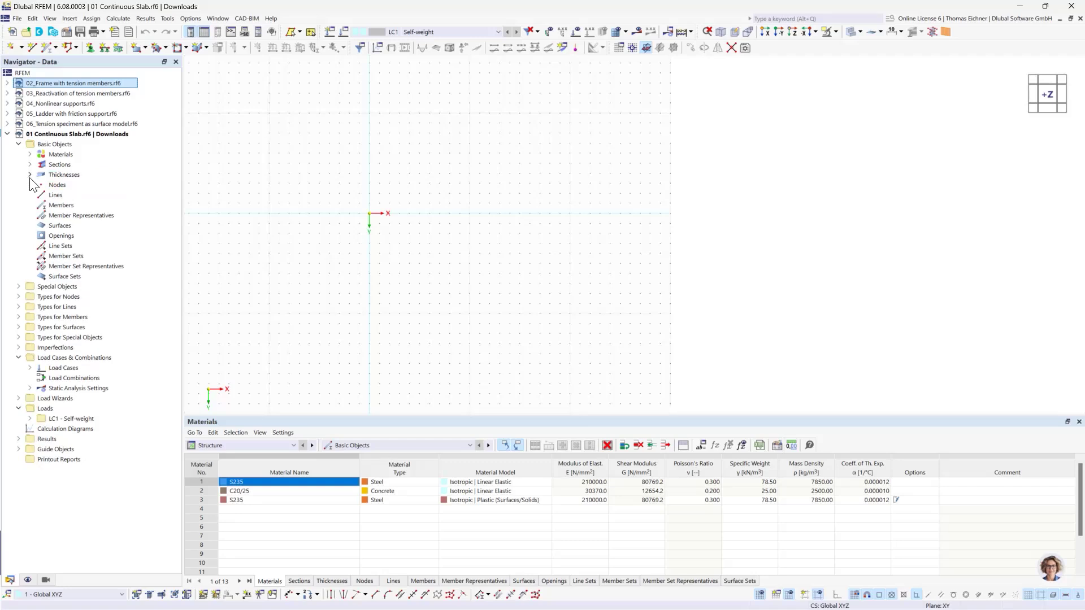
pyautogui.click(29, 164)
pyautogui.click(30, 164)
pyautogui.click(30, 165)
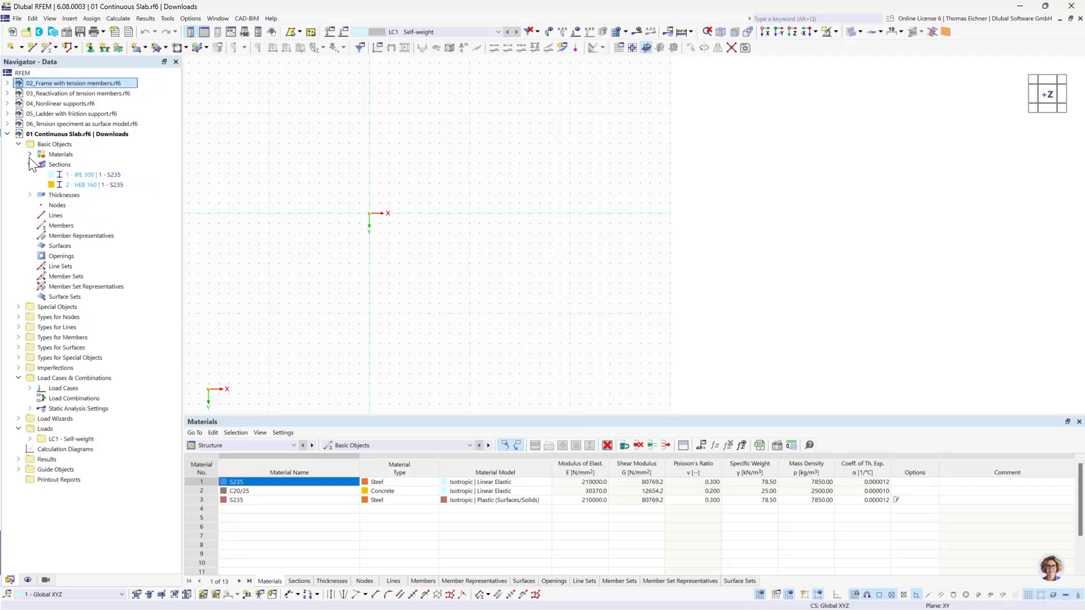
pyautogui.click(30, 166)
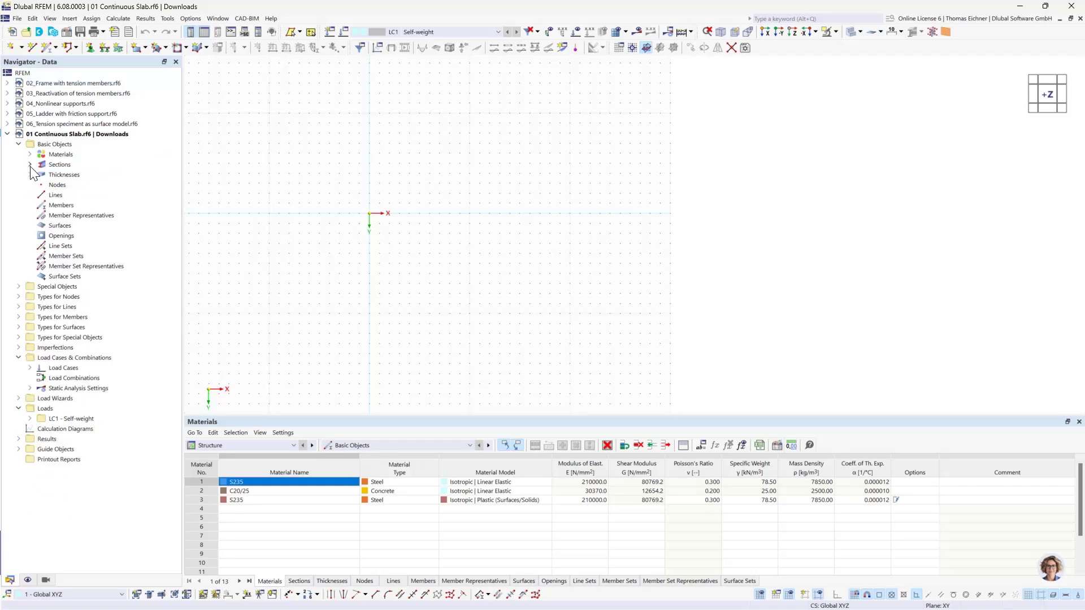
# Delete all basic objects from the 01 Continuous Slab model
pyautogui.click(47, 144)
pyautogui.rightClick(50, 145)
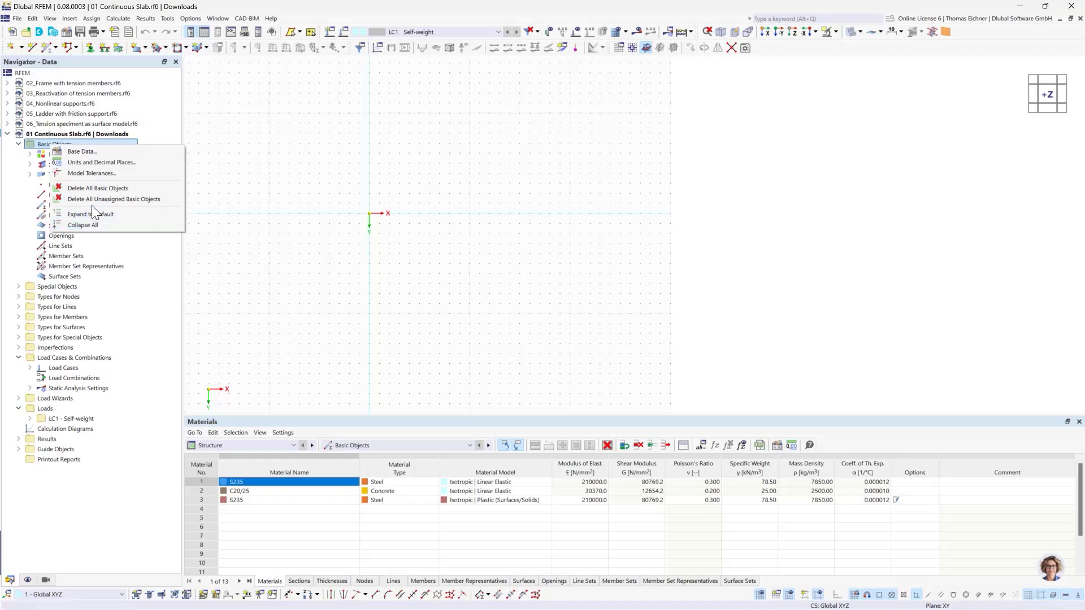
pyautogui.click(94, 189)
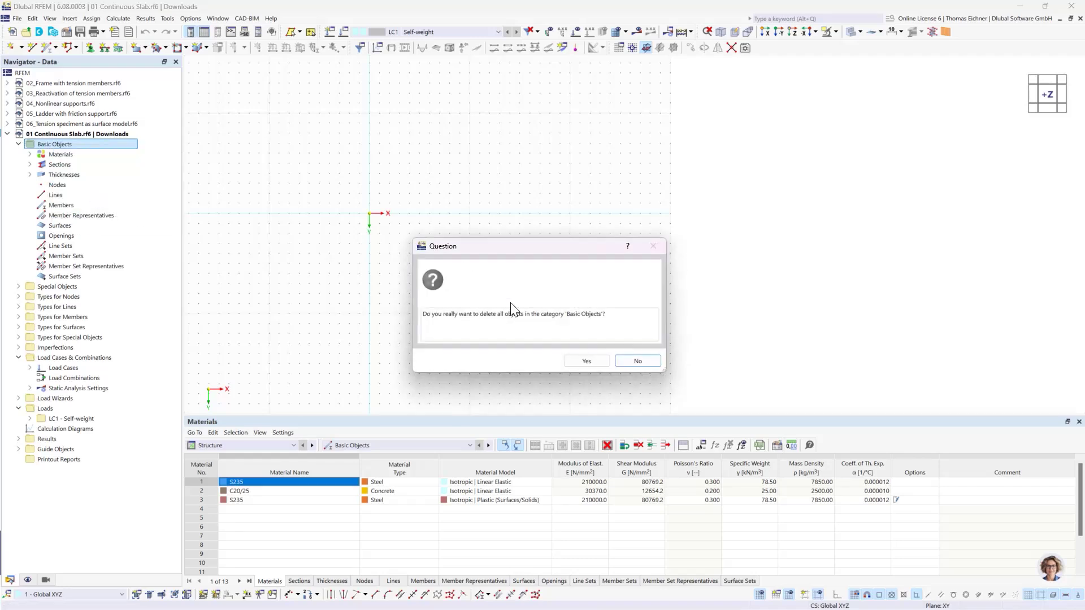
pyautogui.click(586, 362)
pyautogui.click(59, 155)
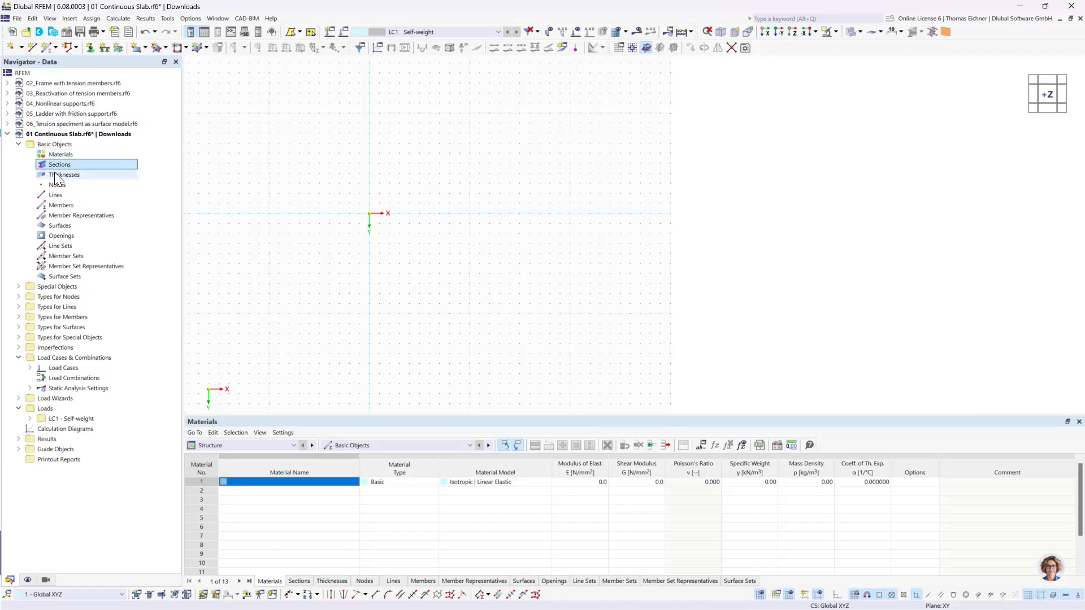
pyautogui.click(57, 174)
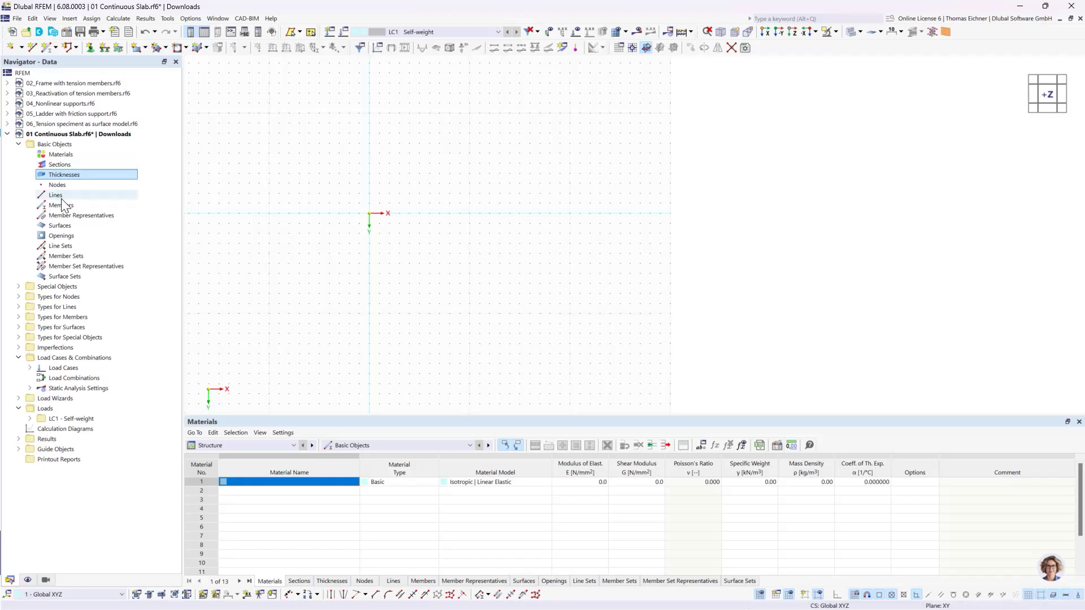
pyautogui.click(62, 229)
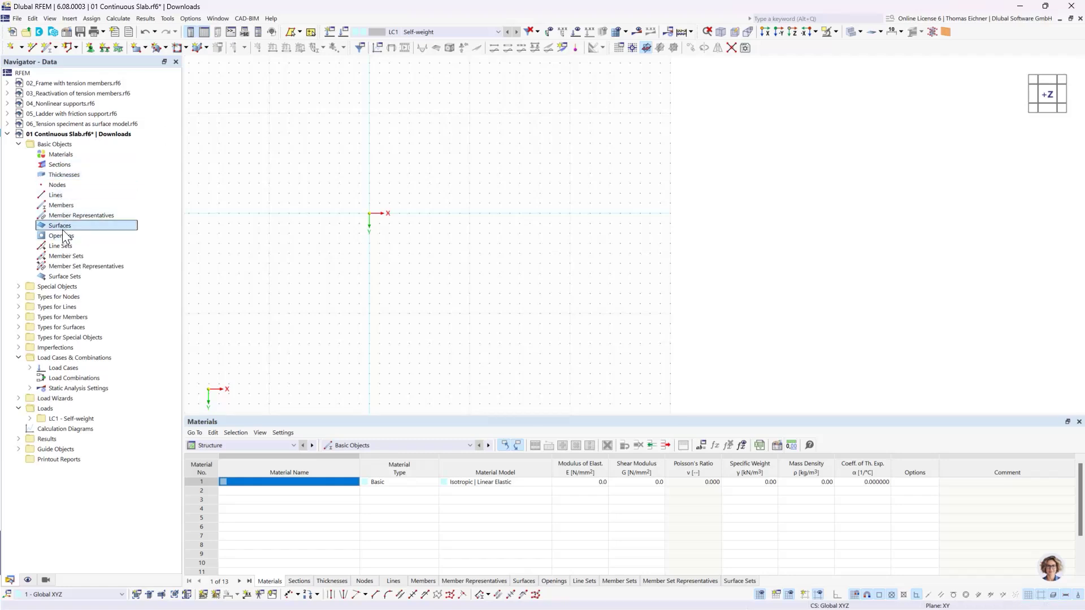
pyautogui.rightClick(66, 228)
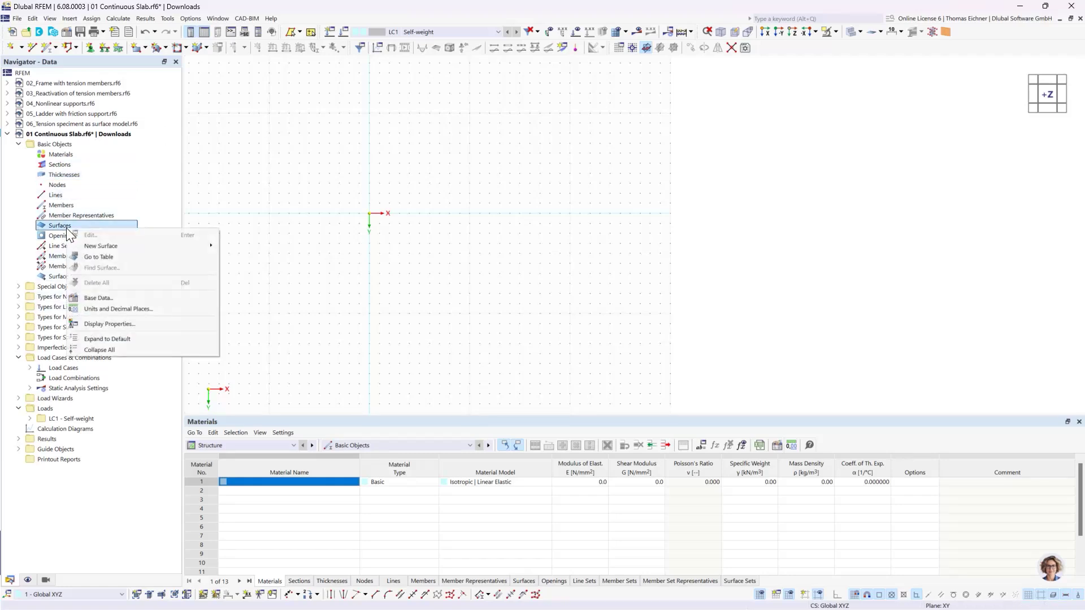
pyautogui.moveTo(98, 248)
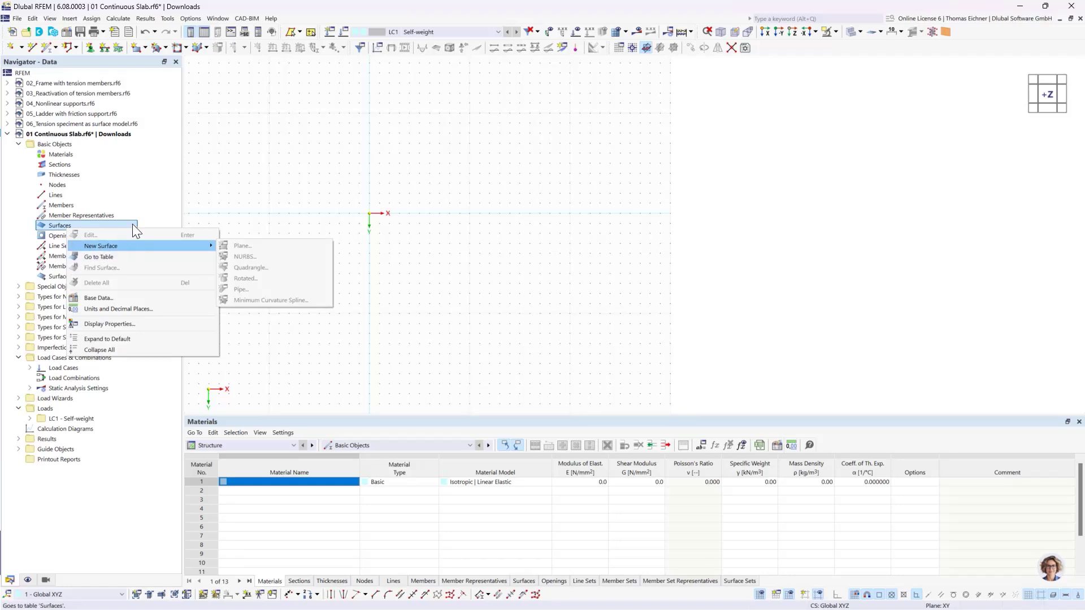
pyautogui.click(144, 211)
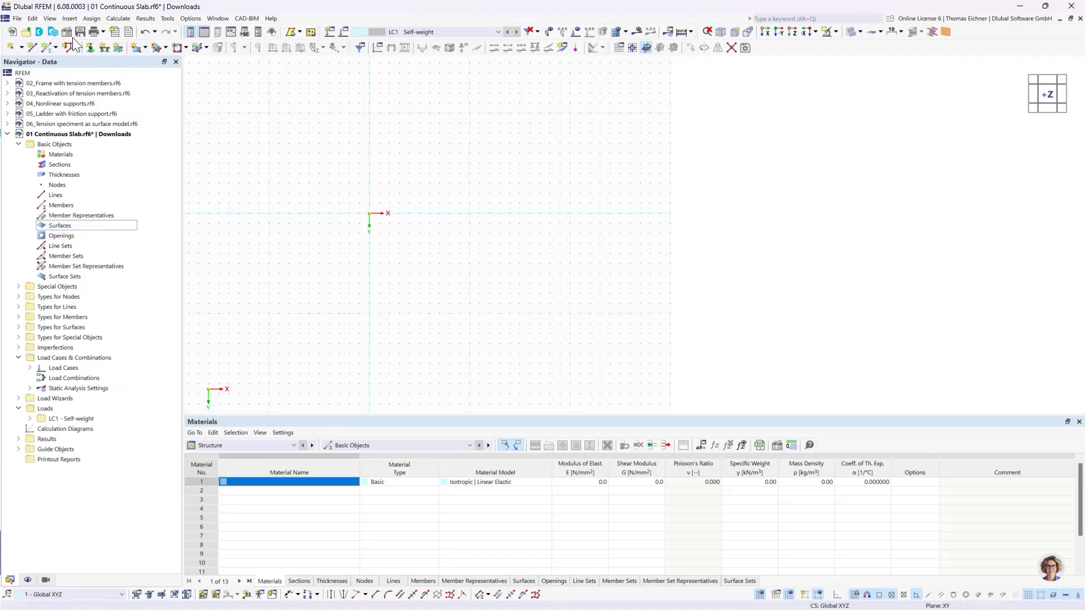
# Start a new rectangular surface with Standard stiffness and try to accept it without a thickness
pyautogui.click(145, 49)
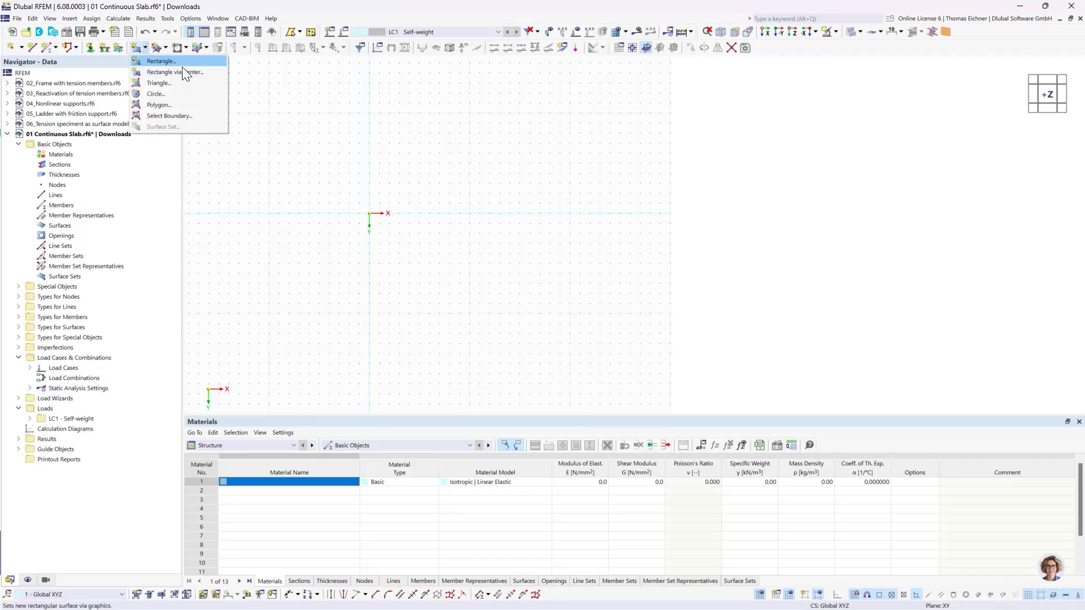
pyautogui.click(146, 61)
pyautogui.click(137, 50)
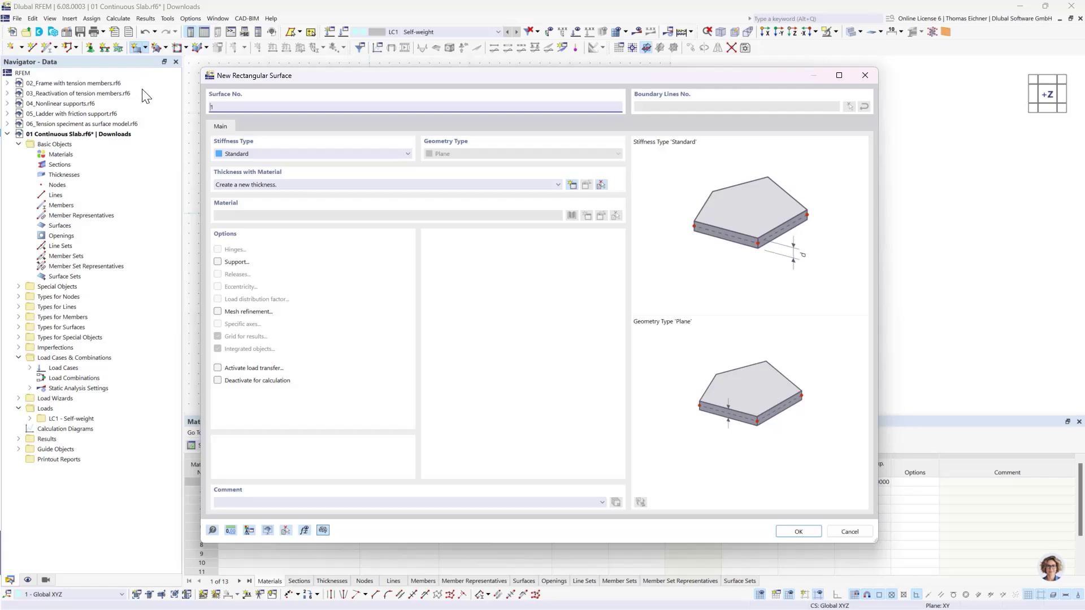
pyautogui.moveTo(311, 77); pyautogui.dragTo(330, 84)
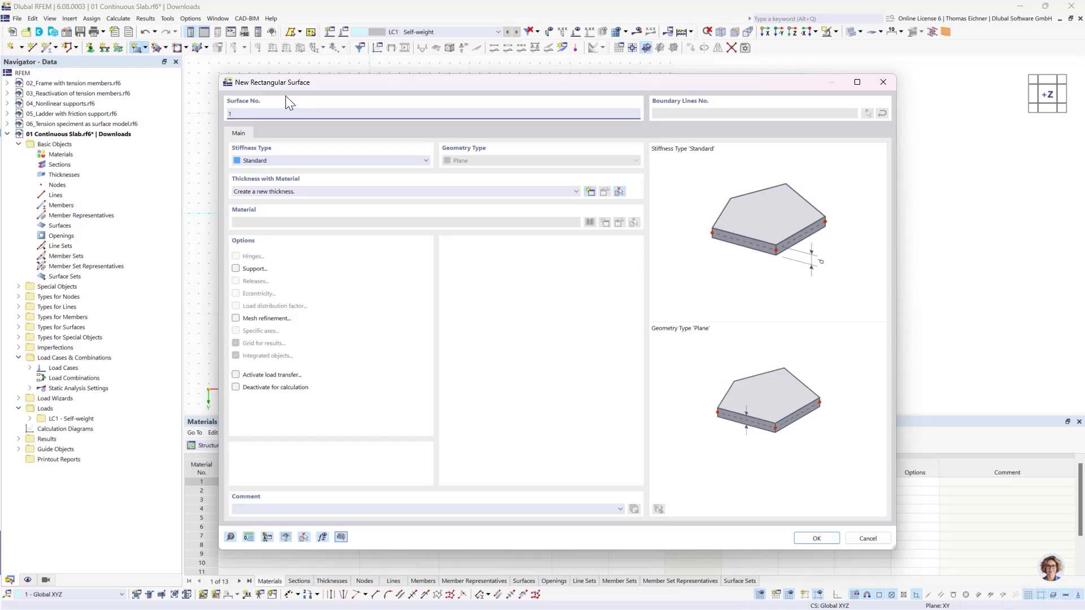
pyautogui.moveTo(330, 82); pyautogui.dragTo(273, 92)
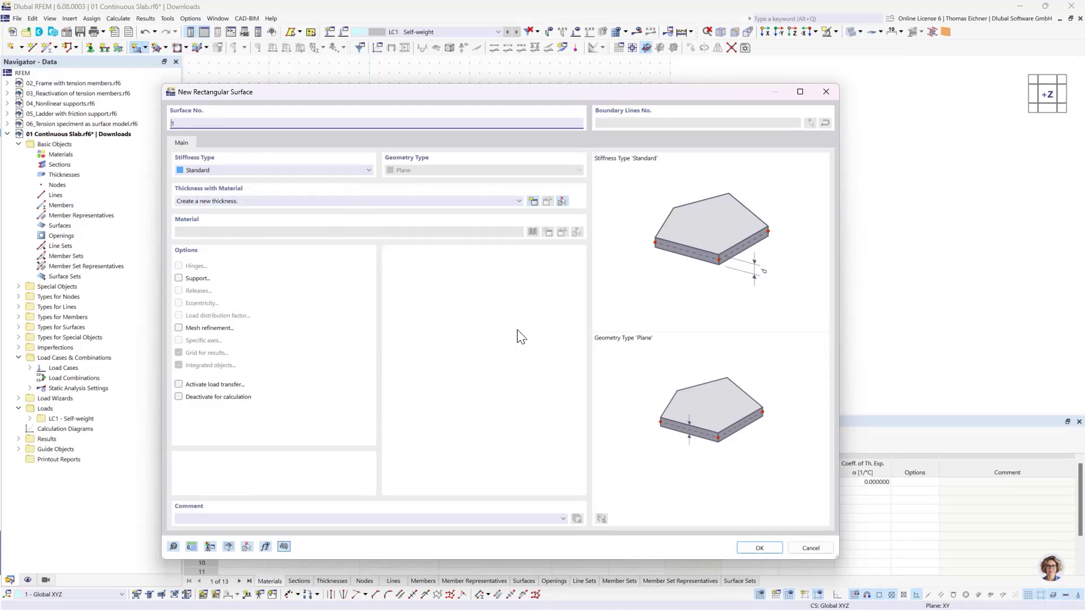
pyautogui.click(755, 549)
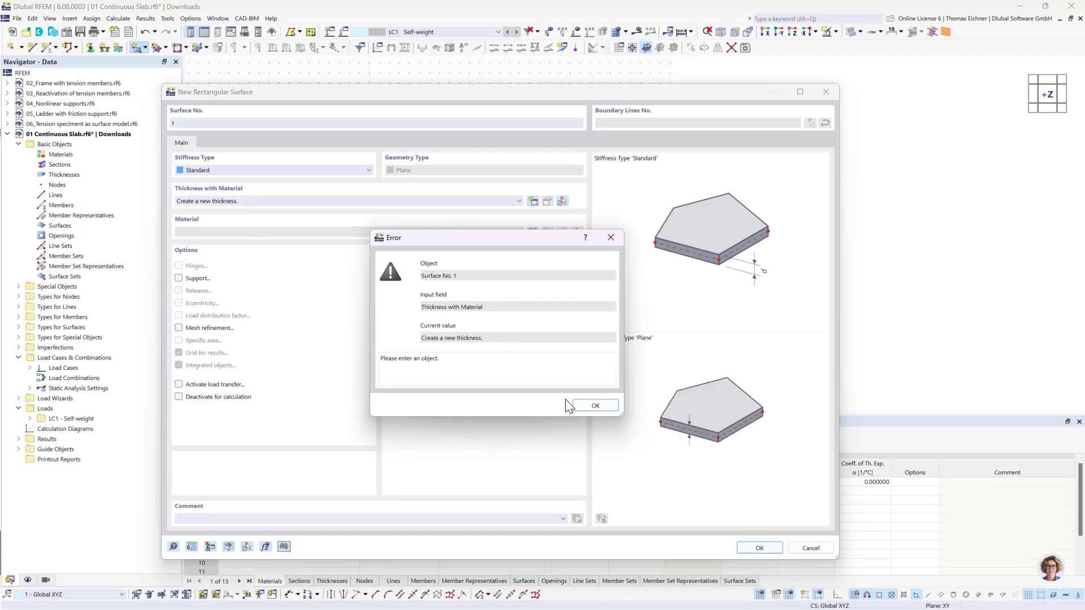
pyautogui.click(588, 407)
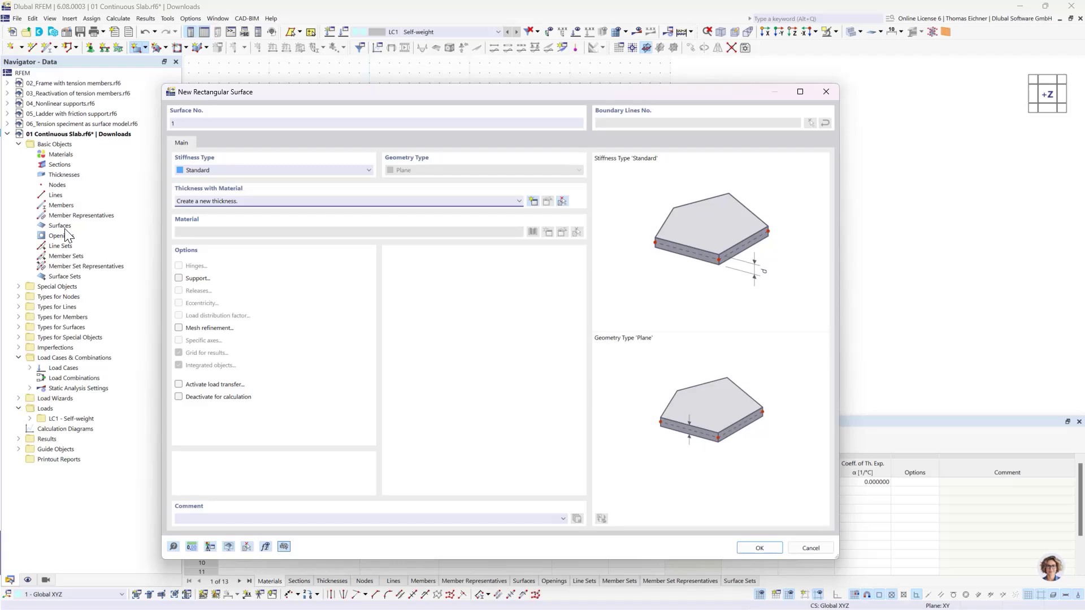
# Start a new thickness for the rectangular surface
pyautogui.moveTo(244, 94); pyautogui.dragTo(259, 78)
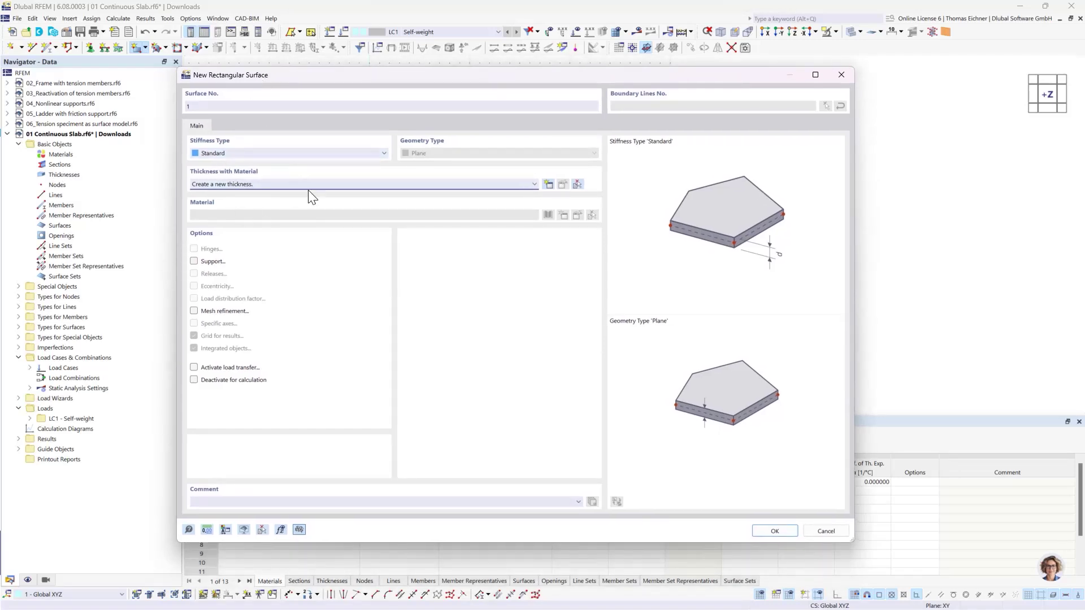
pyautogui.click(488, 185)
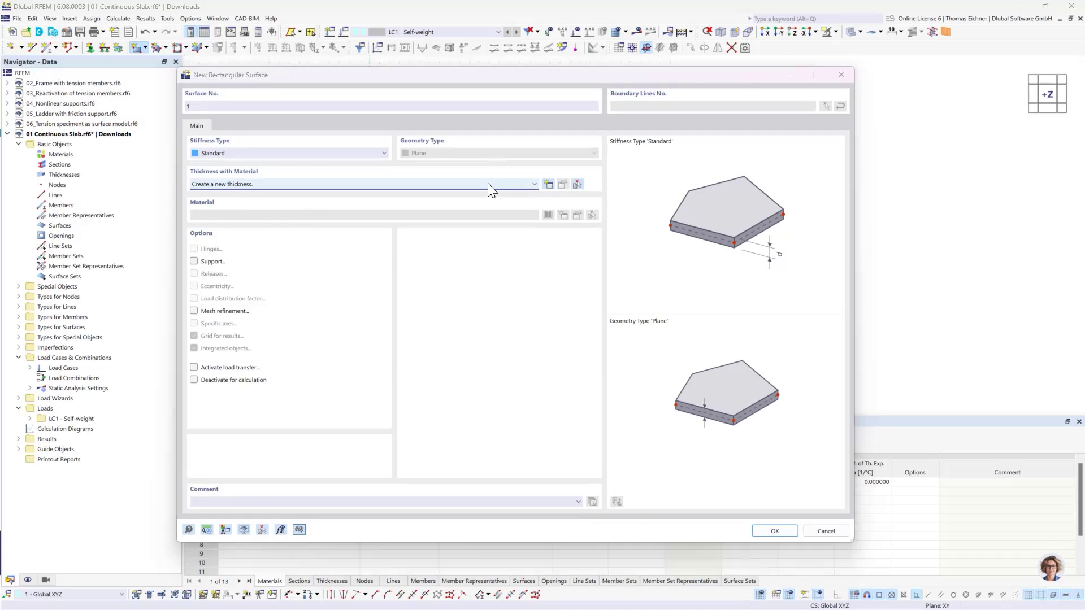
pyautogui.moveTo(425, 73); pyautogui.dragTo(496, 69)
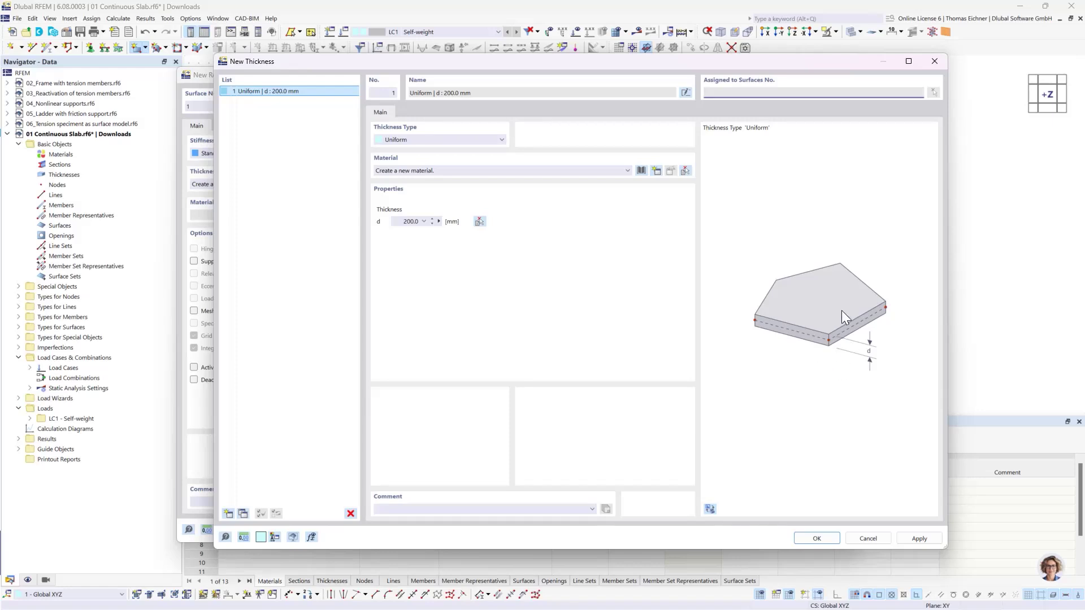
# Try the Variable - 3 Nodes thickness type and return the type to Uniform
pyautogui.click(477, 141)
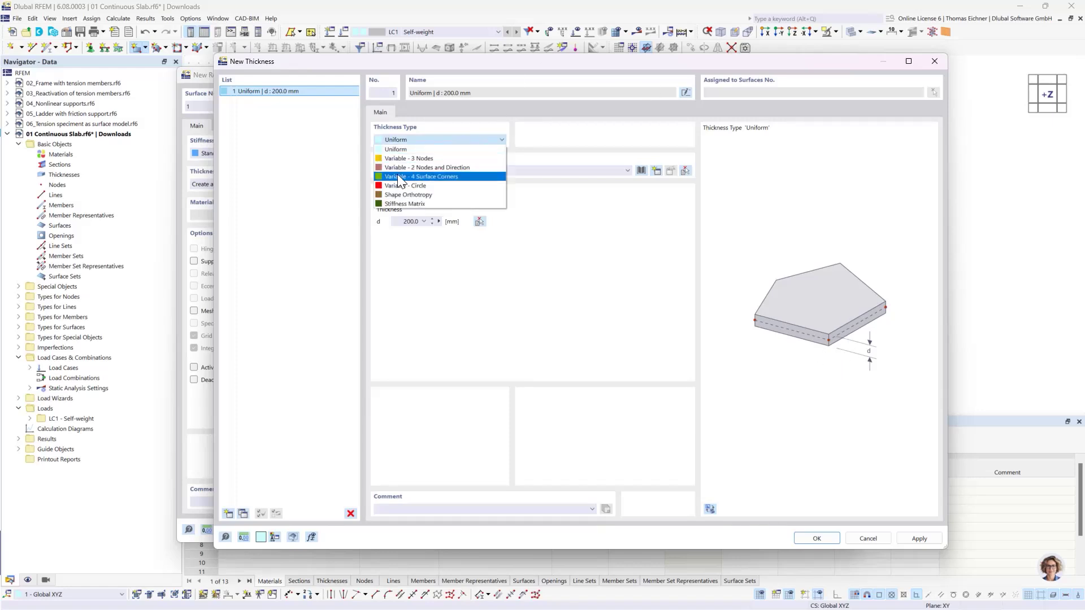
pyautogui.click(405, 159)
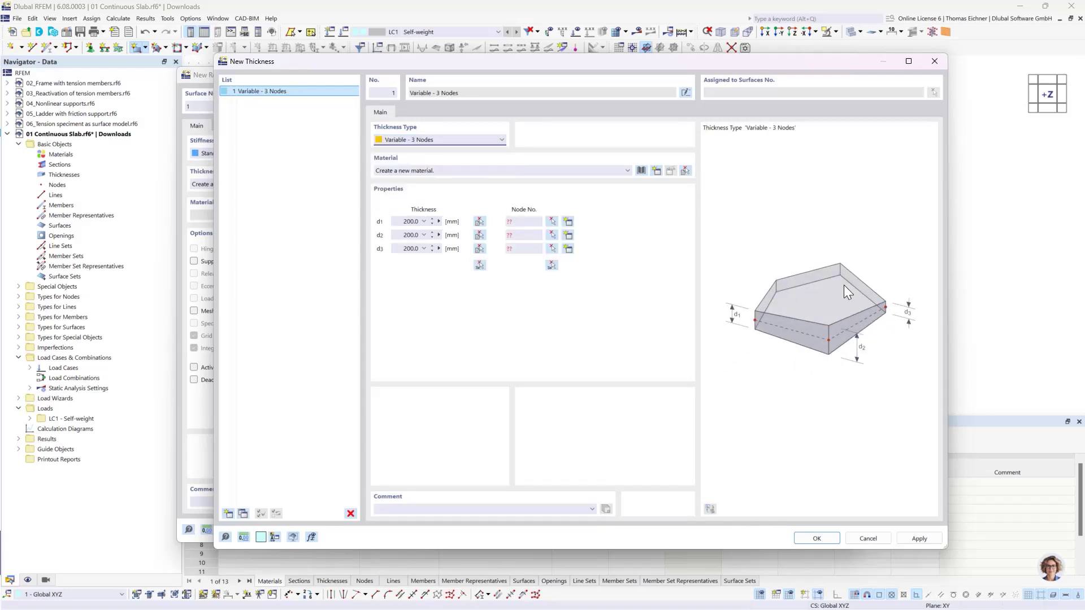
pyautogui.click(440, 140)
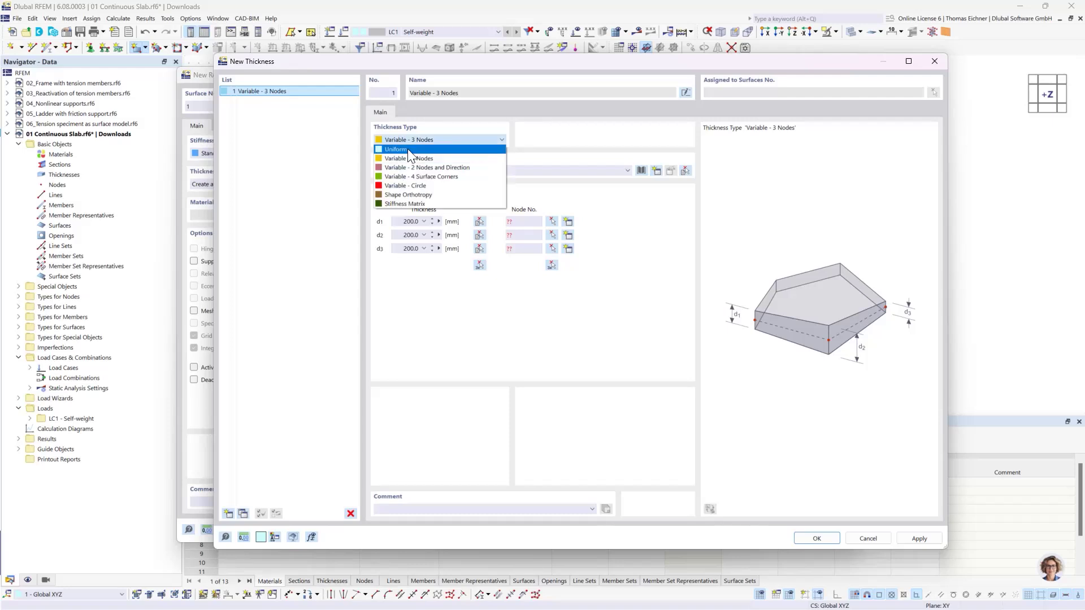
pyautogui.click(408, 148)
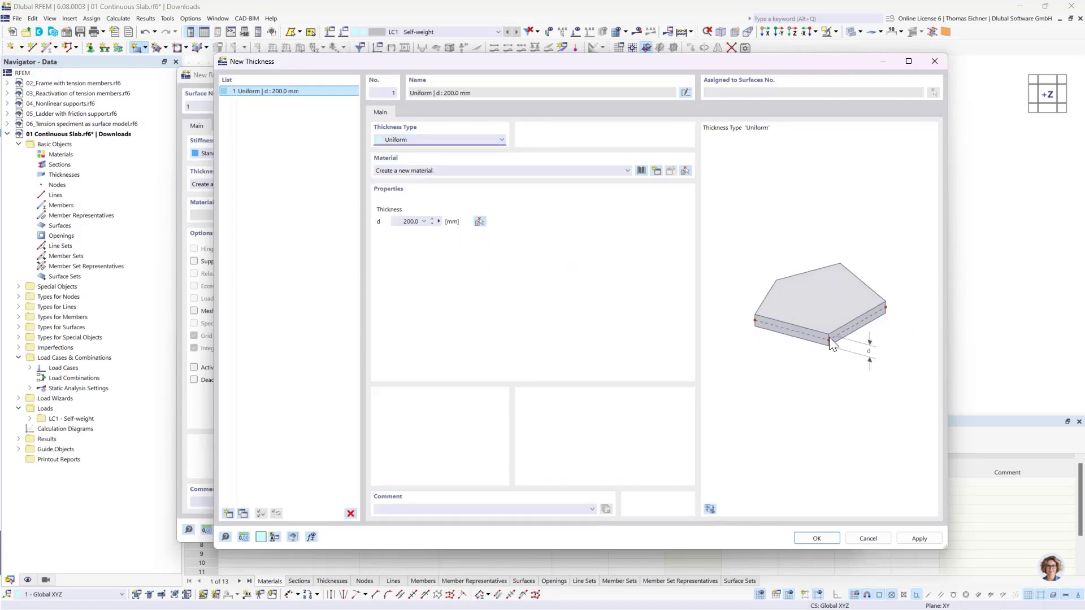
# Set the uniform thickness to 300 mm and start choosing a new material for it from the material library
pyautogui.click(402, 221)
pyautogui.doubleClick(402, 222)
pyautogui.write('300')
pyautogui.click(402, 222)
pyautogui.click(439, 174)
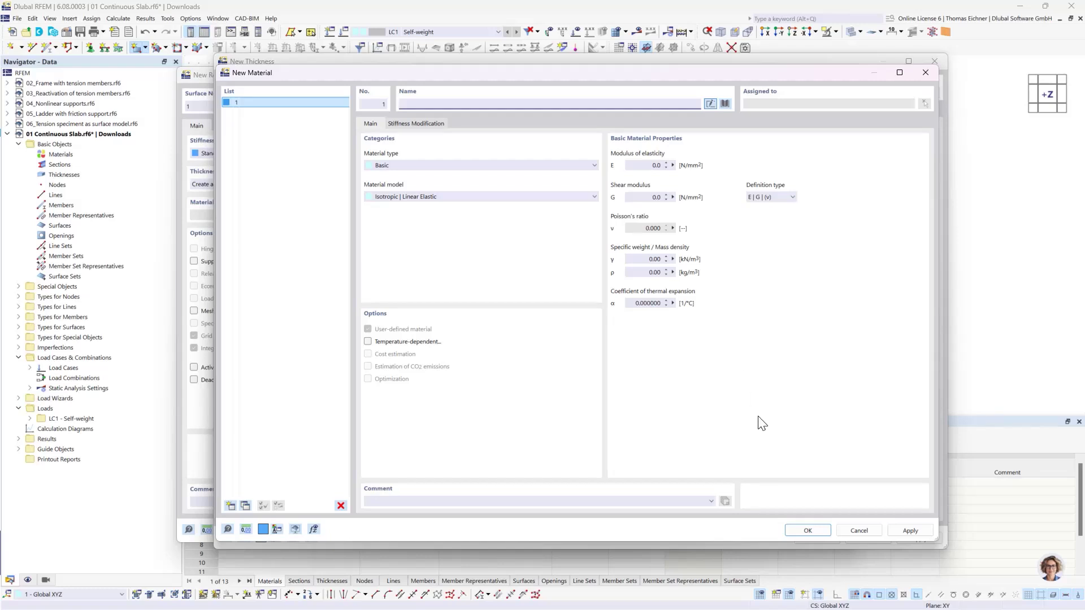
pyautogui.click(722, 108)
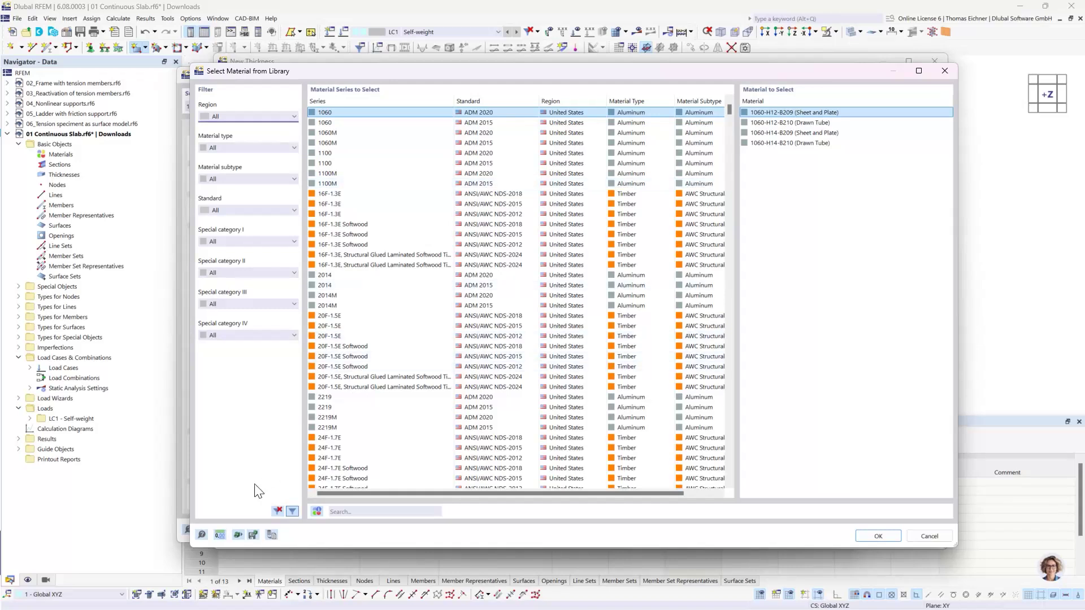
# Try filtering the material library by the region Germany and reset the region filter to All
pyautogui.click(228, 119)
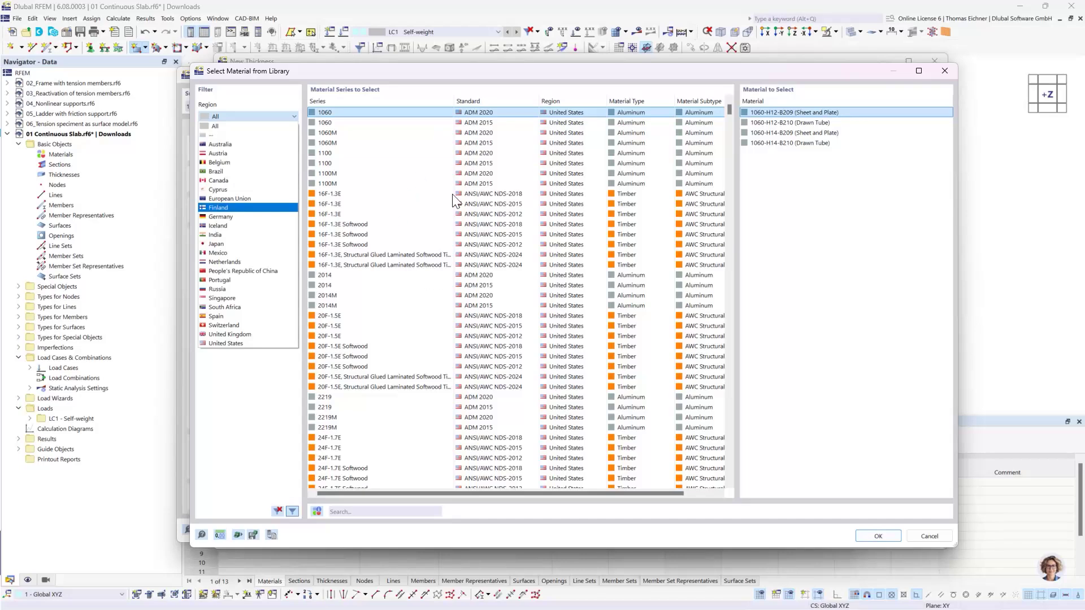
pyautogui.click(218, 217)
pyautogui.click(237, 117)
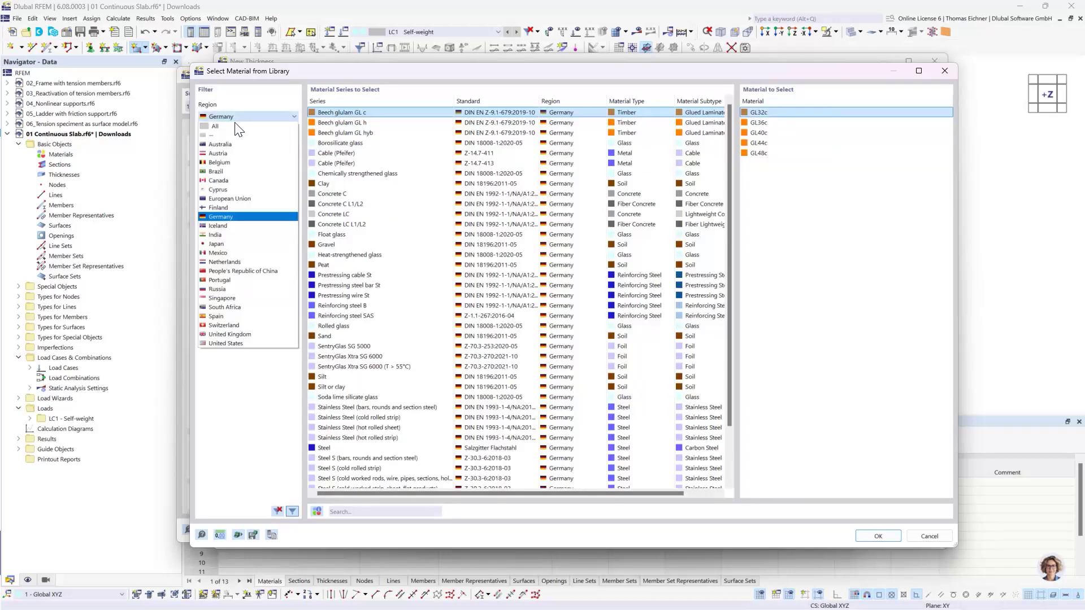
pyautogui.click(229, 129)
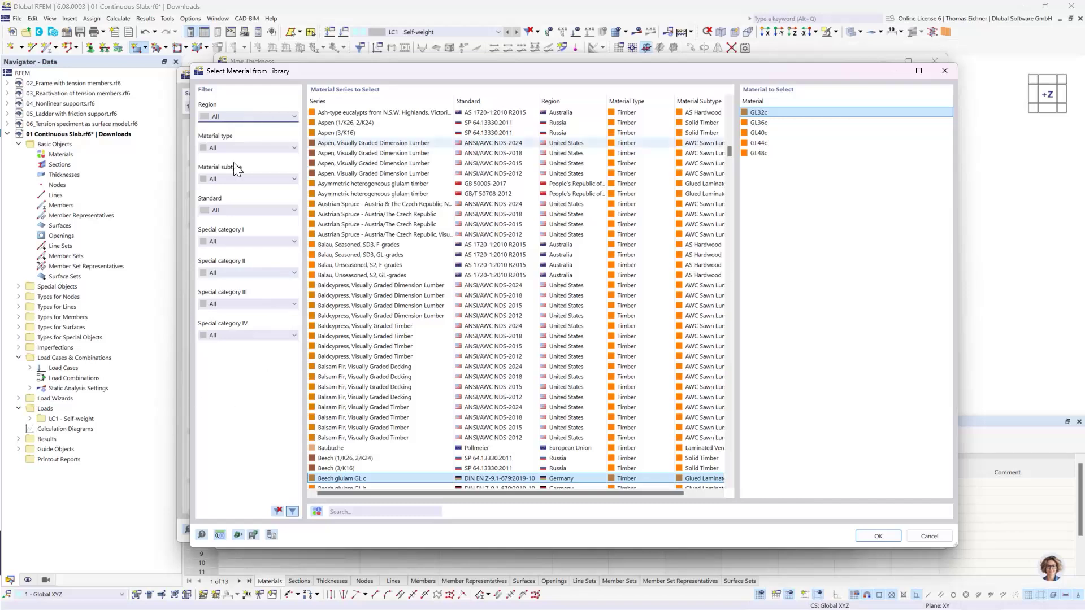
# Search the material library for C30 and select the German Concrete C series to DIN EN 1992-1-1
pyautogui.click(363, 512)
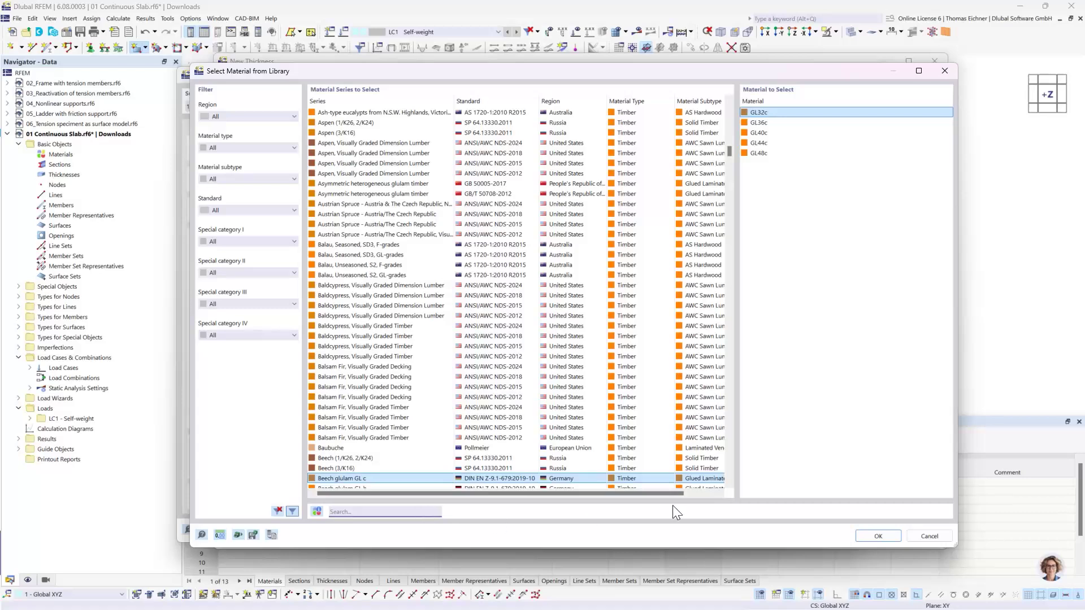
pyautogui.write('C30')
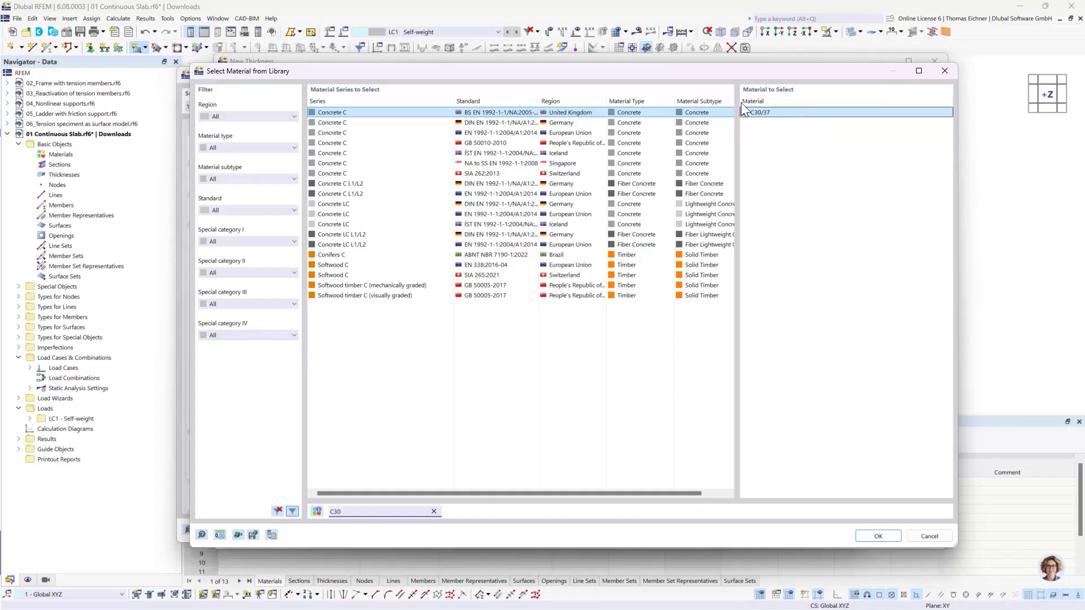
pyautogui.click(760, 112)
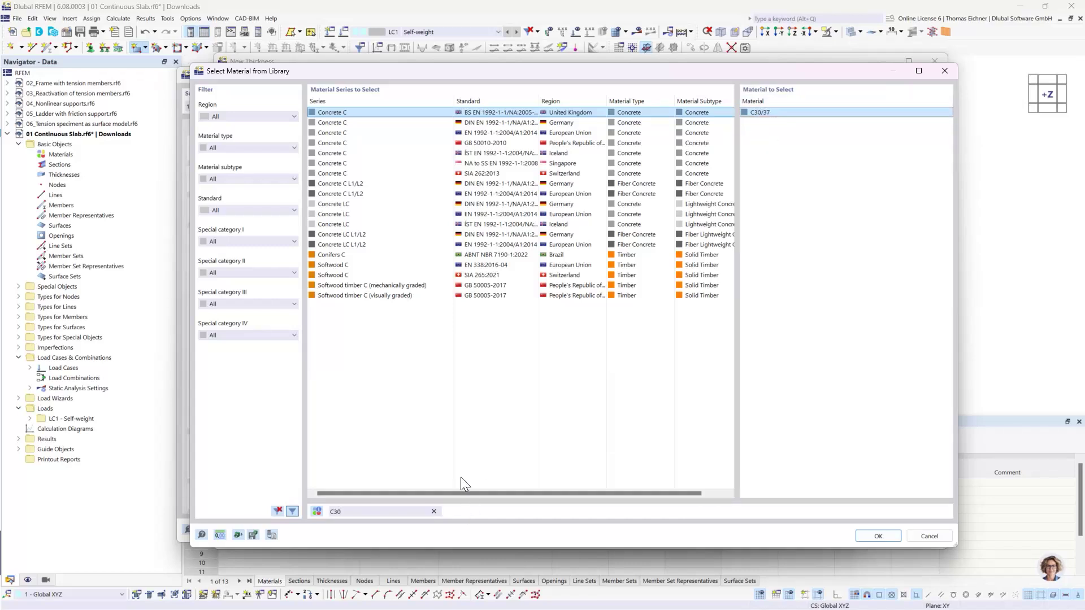
pyautogui.click(499, 164)
pyautogui.click(500, 141)
pyautogui.click(500, 134)
pyautogui.click(501, 123)
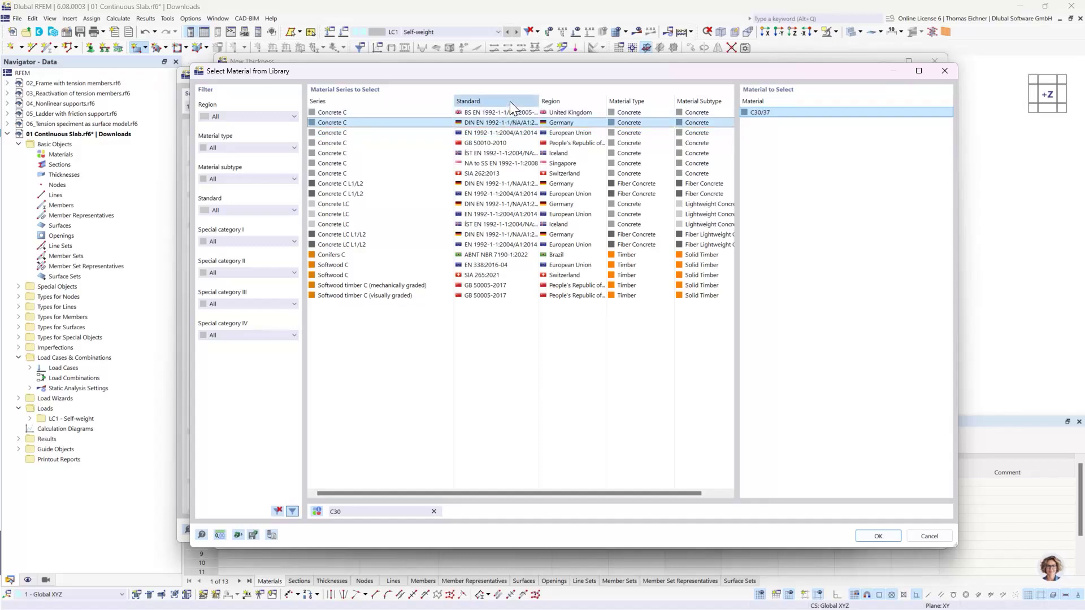
# Sort the material series by standard and compare the German Concrete C, Concrete C L1/L2 and Concrete LC series
pyautogui.click(503, 100)
pyautogui.click(503, 102)
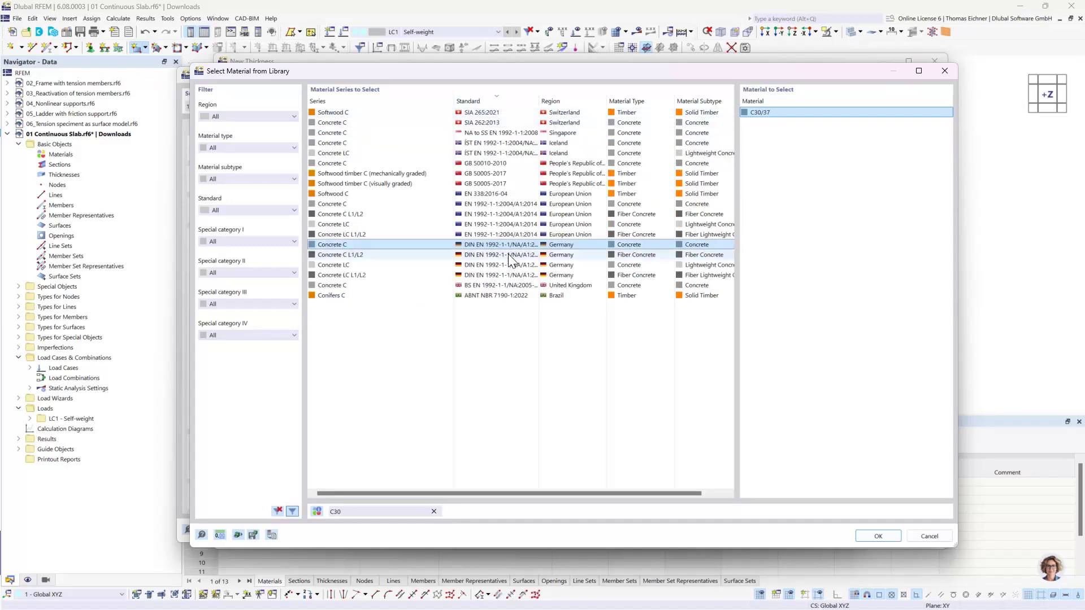
pyautogui.click(459, 255)
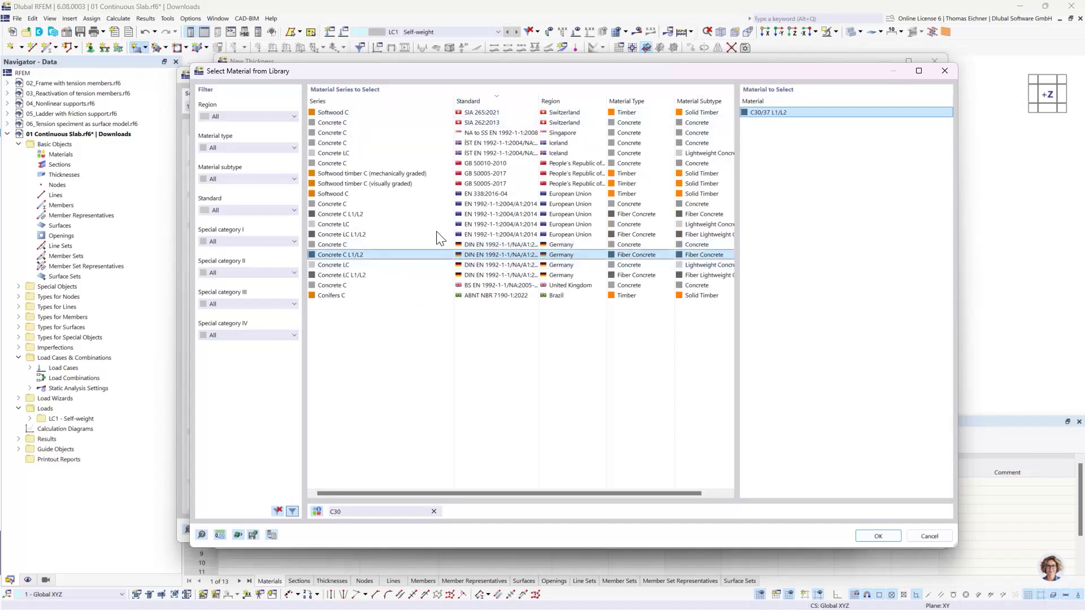
pyautogui.click(473, 245)
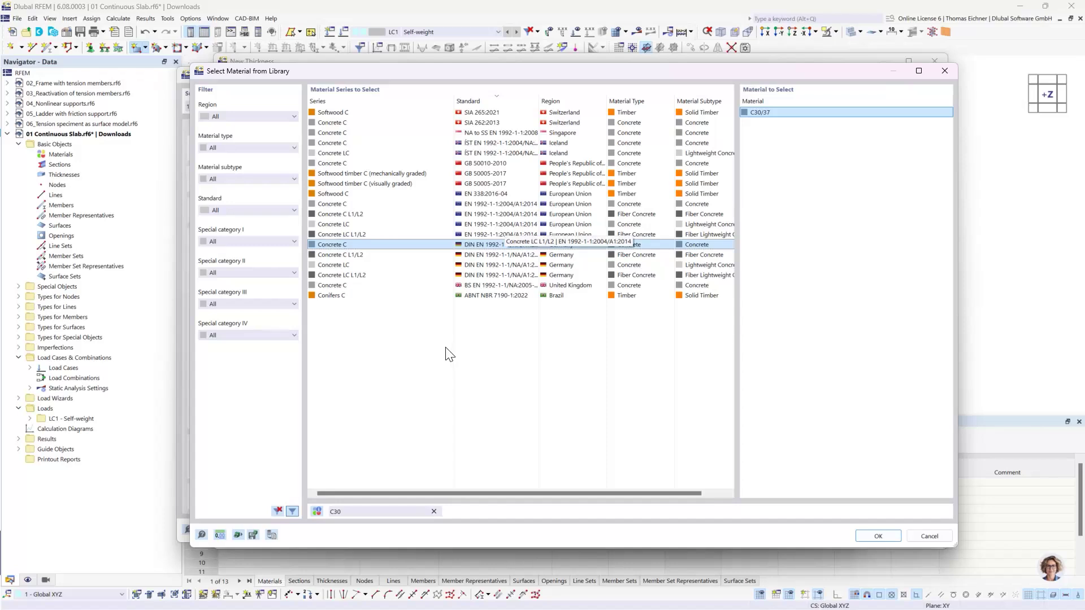
pyautogui.click(470, 264)
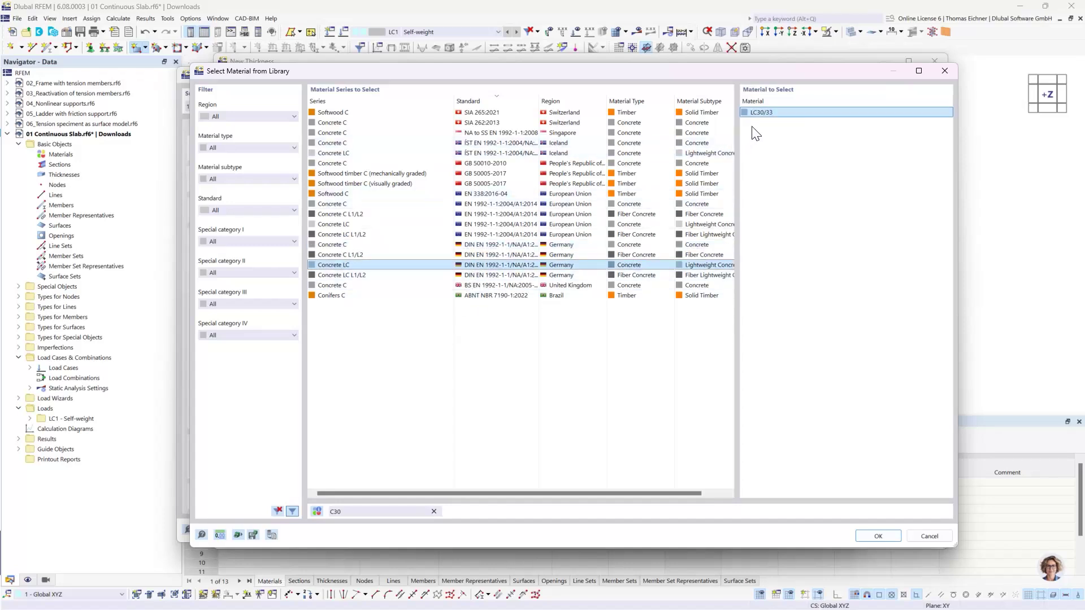
# Assign C30/37 from the German Concrete C series as the thickness material and accept the new material and thickness
pyautogui.click(481, 244)
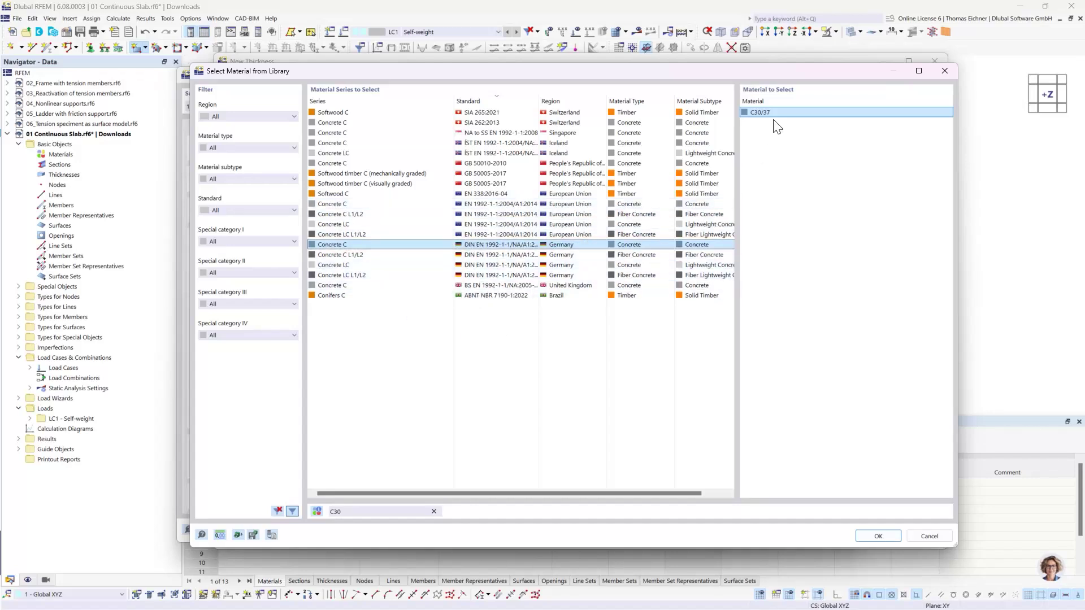
pyautogui.click(879, 537)
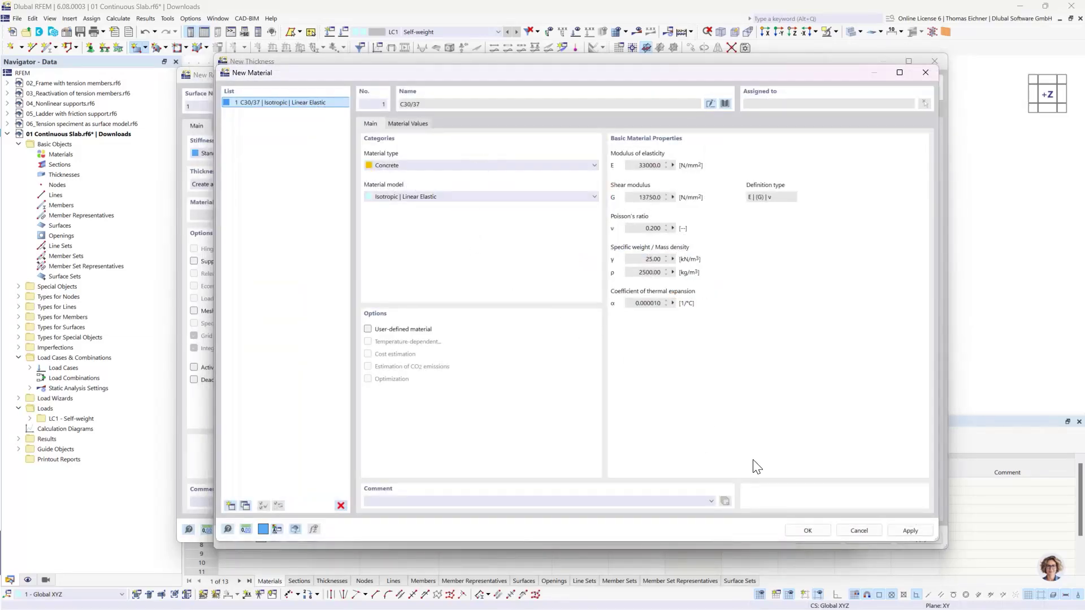
pyautogui.click(808, 531)
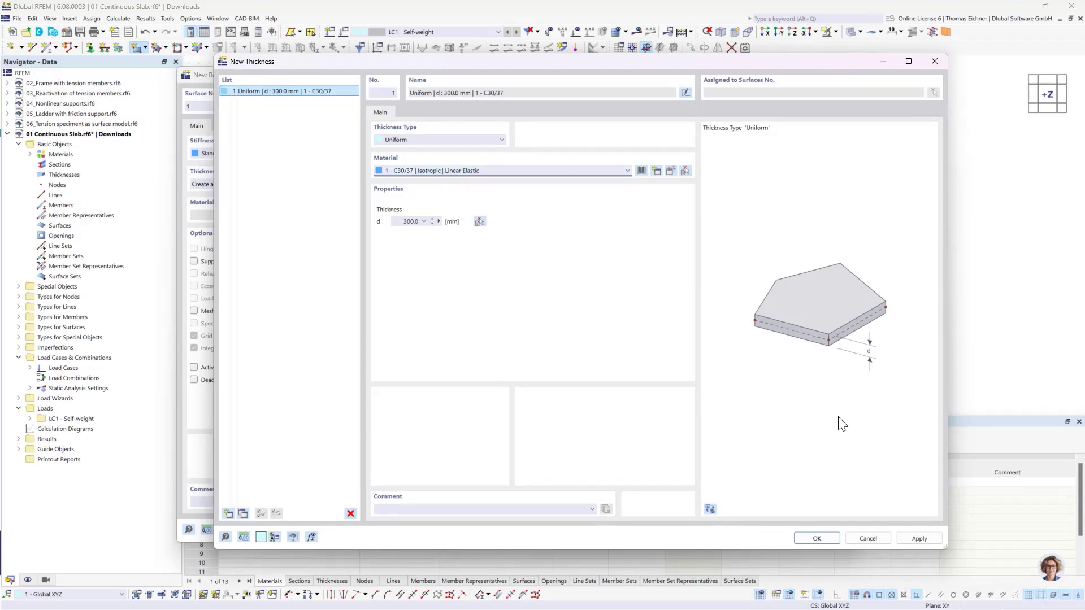
pyautogui.click(816, 537)
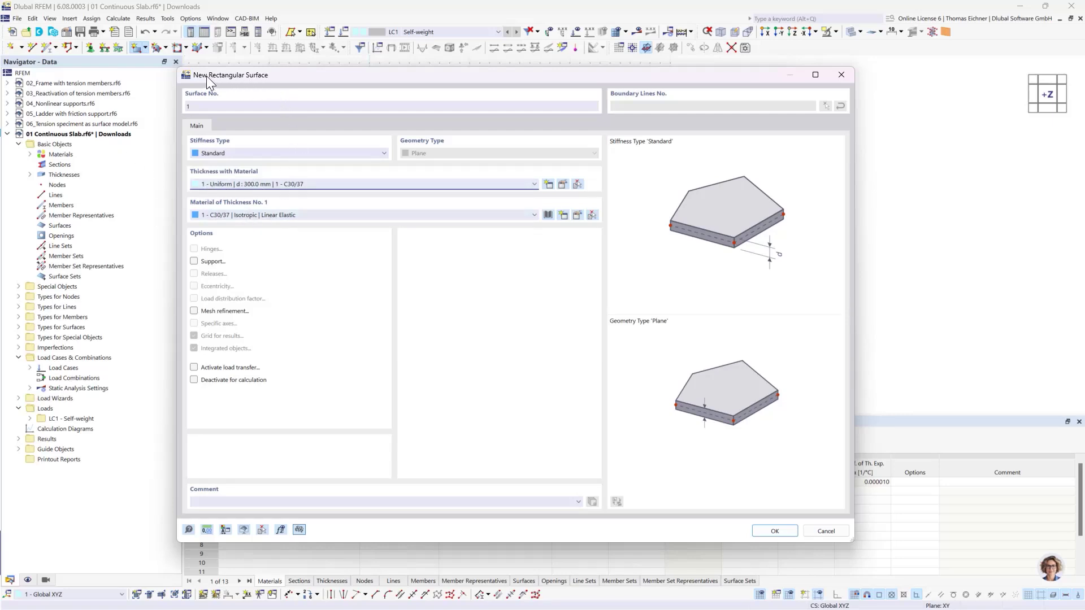
# Accept the surface settings and draw a rectangular slab about 10 m by 5 m with one corner at the origin
pyautogui.moveTo(206, 76); pyautogui.dragTo(246, 79)
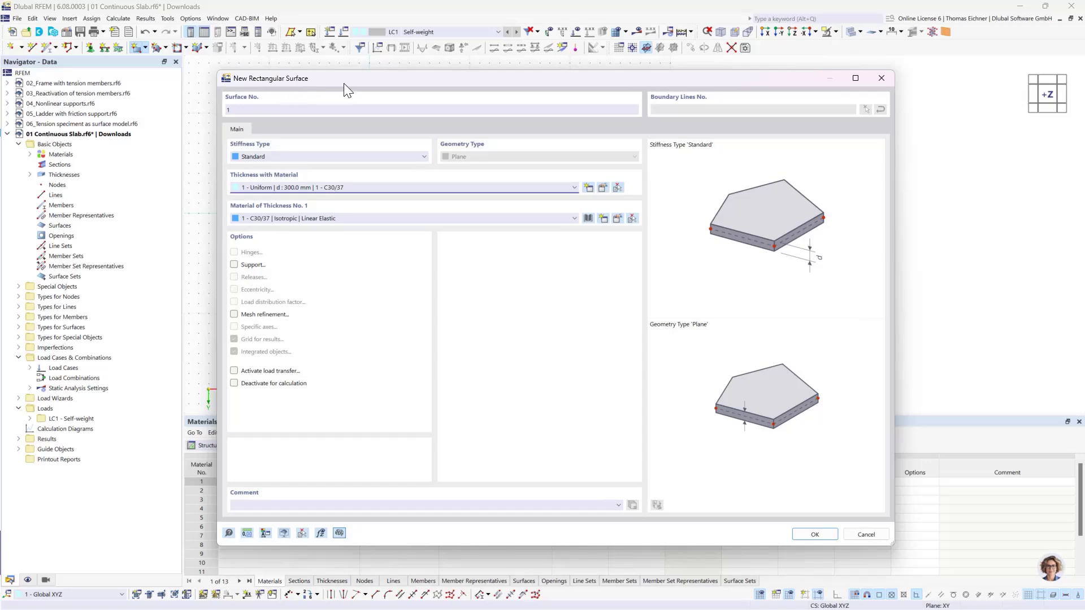
pyautogui.moveTo(343, 83); pyautogui.dragTo(235, 57)
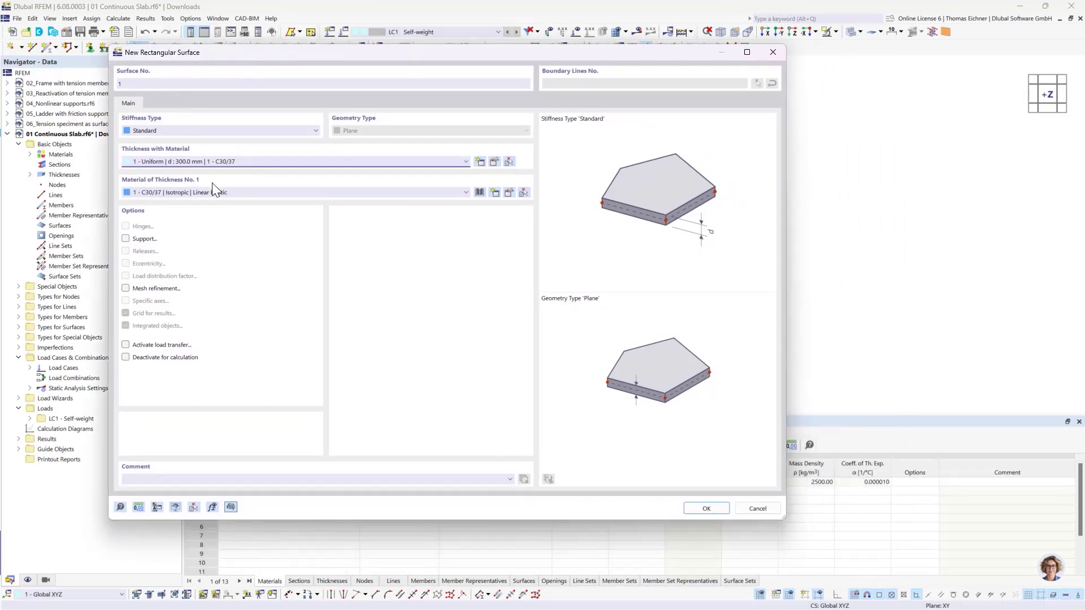
pyautogui.click(706, 509)
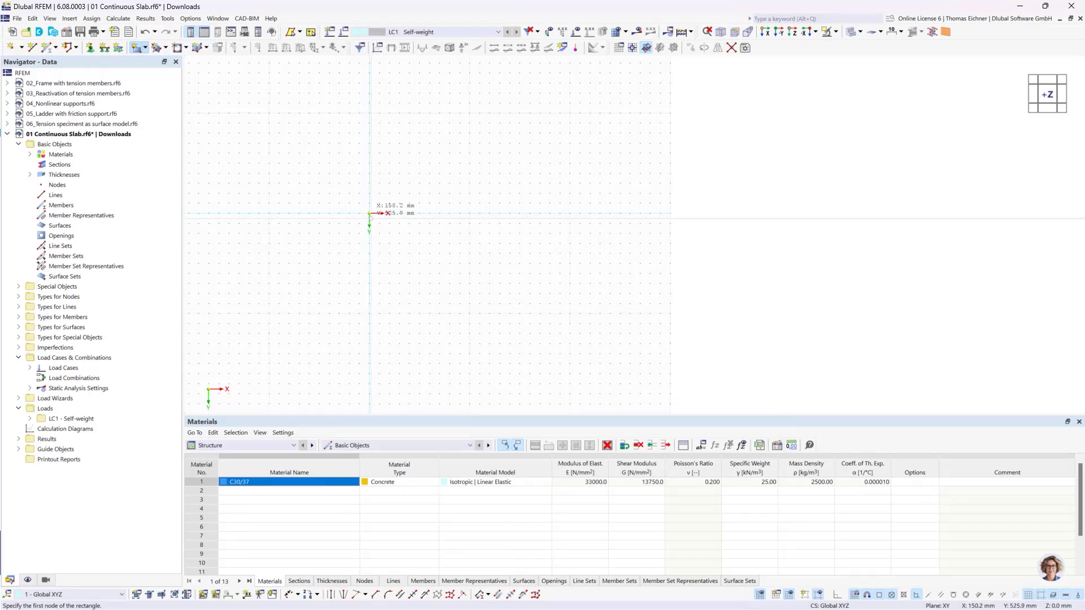
pyautogui.click(370, 213)
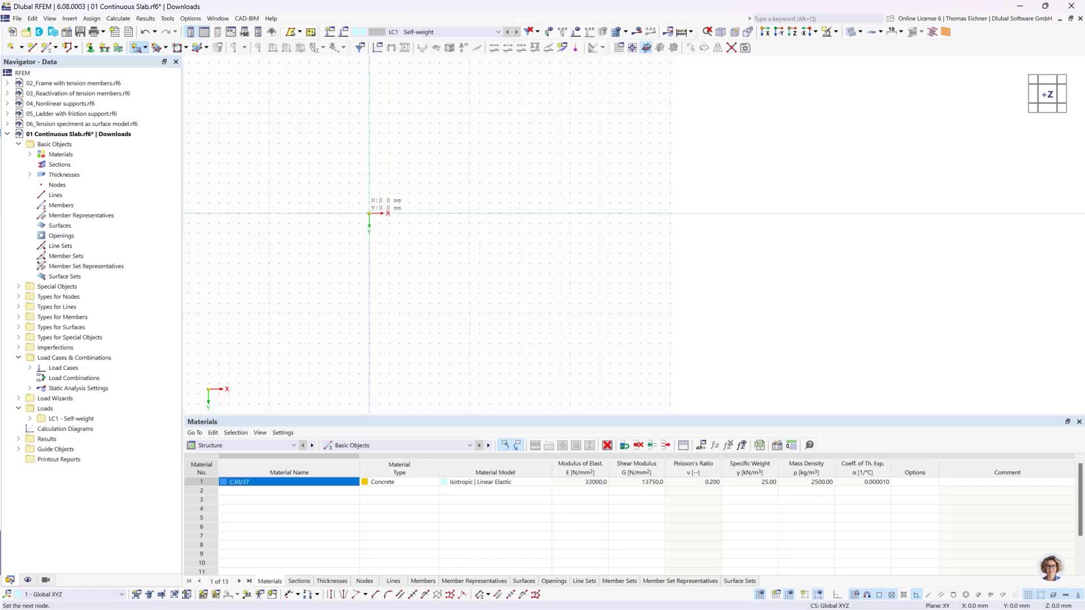
pyautogui.click(470, 263)
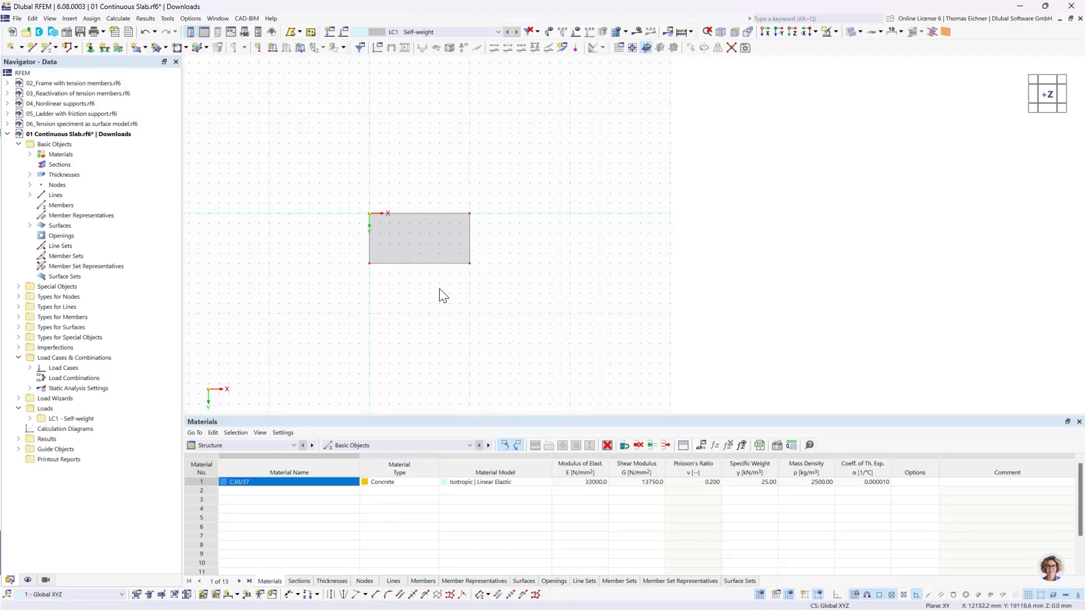
# Switch the model to transparent display and examine the rectangular surface's outline and its far edge in a tilted view
pyautogui.scroll(3, 442, 278)
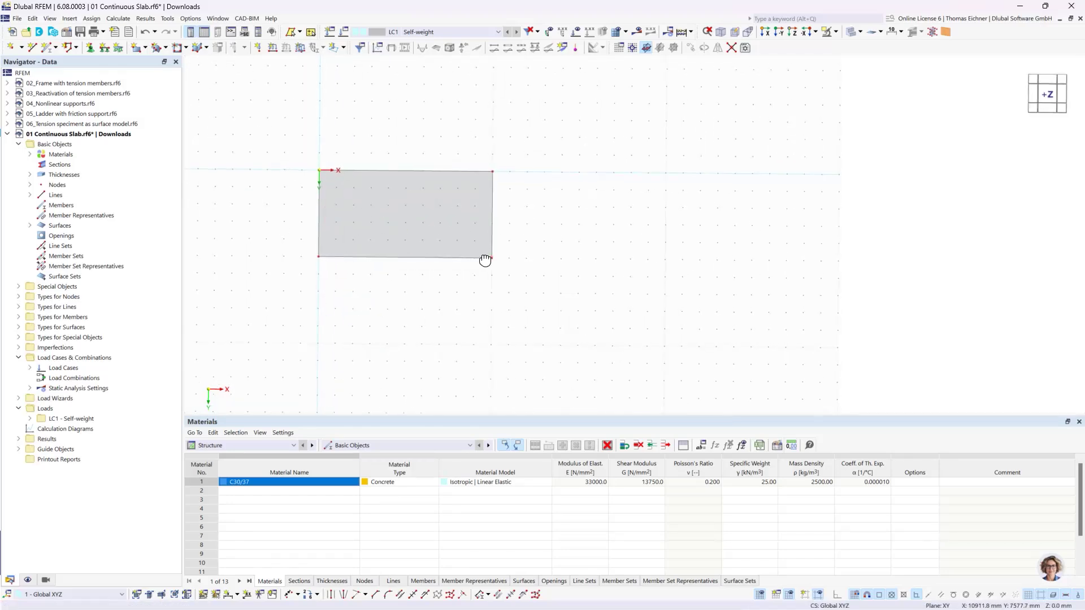
pyautogui.keyDown('ctrl'); pyautogui.moveTo(484, 259); pyautogui.dragTo(499, 215, button='middle'); pyautogui.keyUp('ctrl')
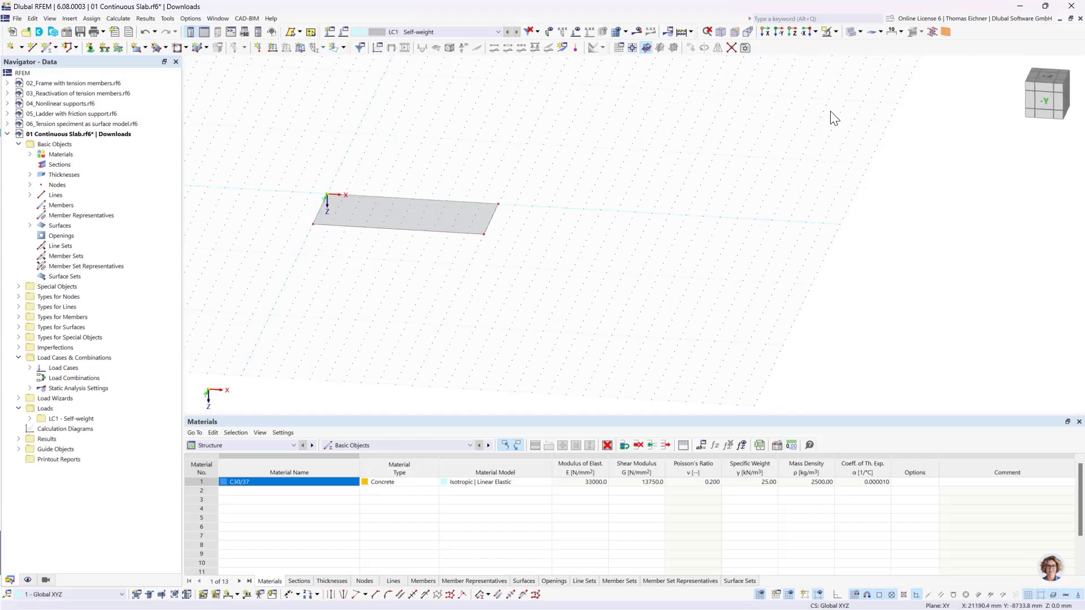
pyautogui.click(849, 34)
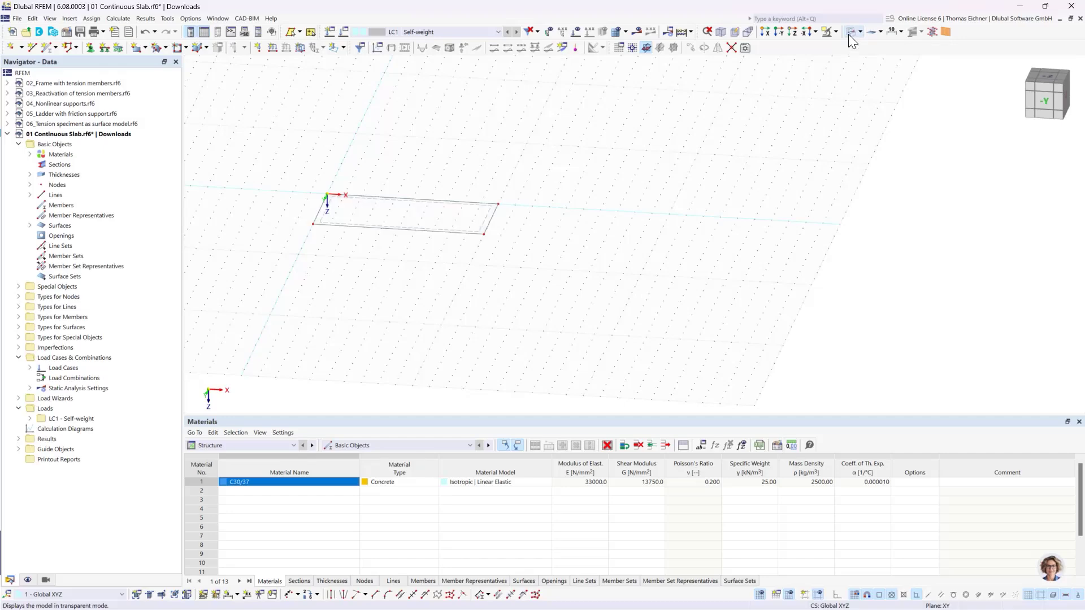
pyautogui.scroll(2, 544, 205)
pyautogui.moveTo(361, 178); pyautogui.dragTo(498, 173, button='middle')
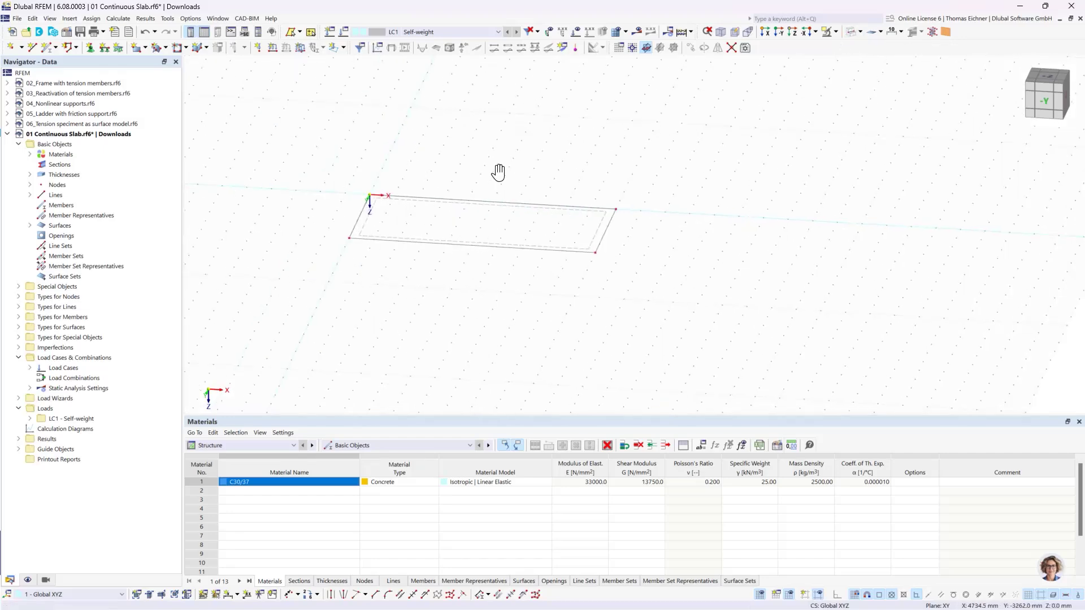
pyautogui.scroll(2, 498, 174)
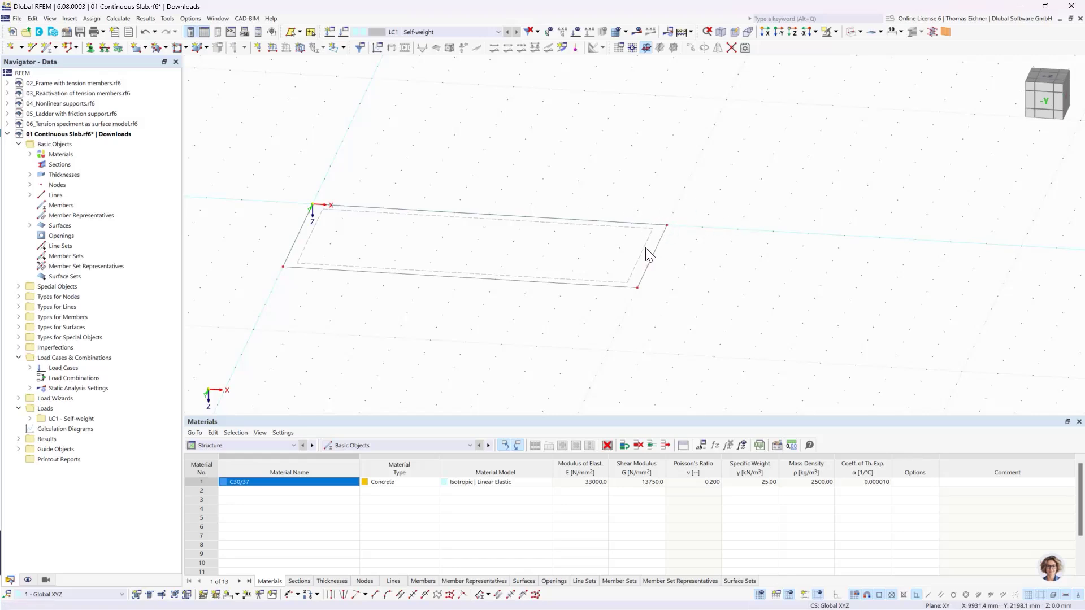
pyautogui.scroll(3, 643, 249)
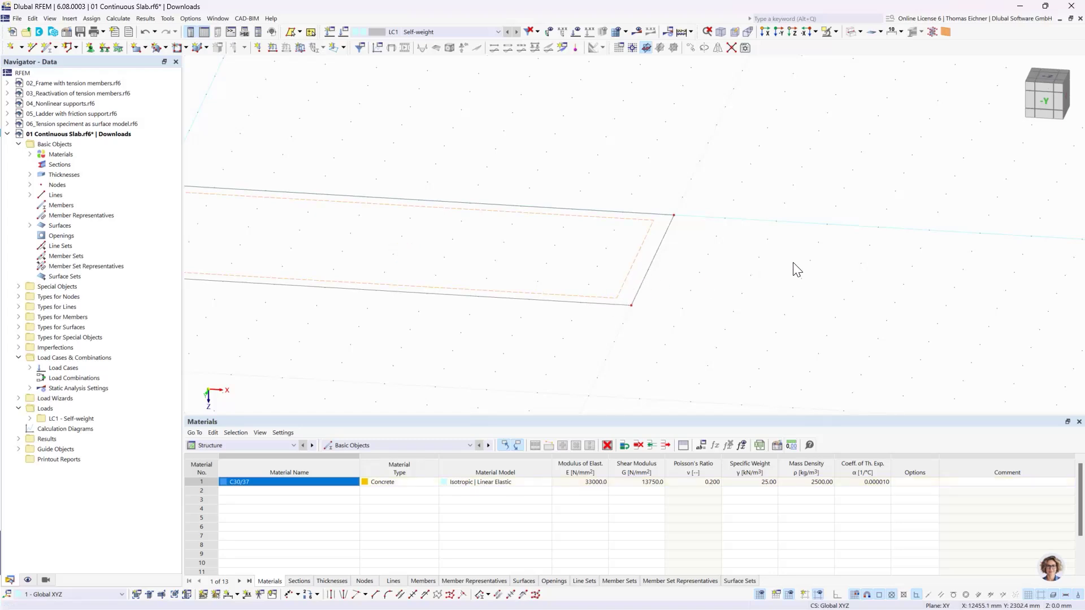
# Review the rectangular surface's stiffness, geometry, thickness and material settings and close them without changes
pyautogui.doubleClick(623, 291)
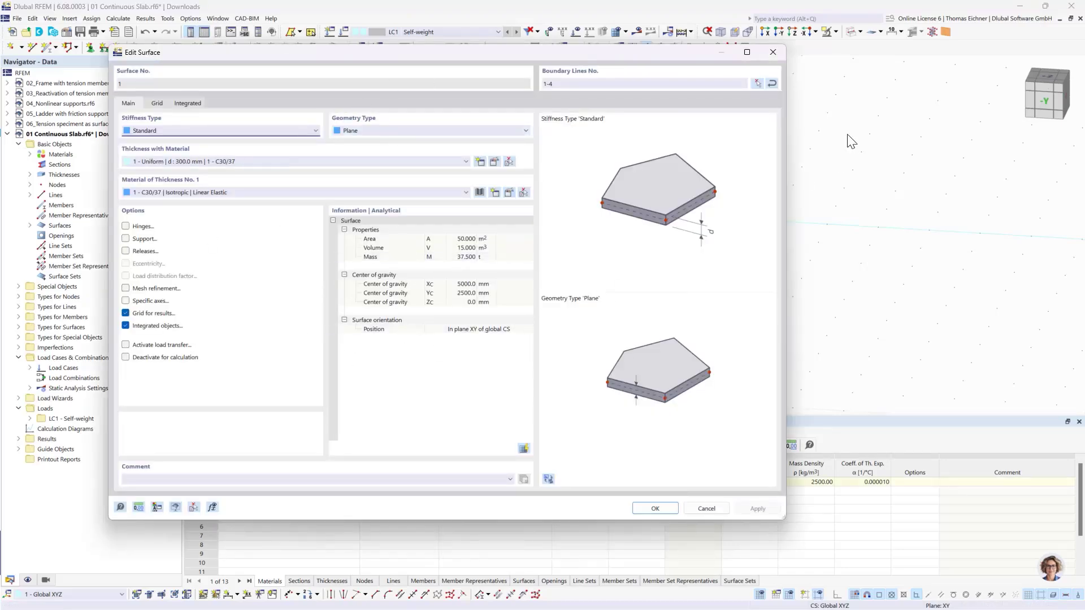
pyautogui.click(773, 52)
pyautogui.scroll(-3, 576, 230)
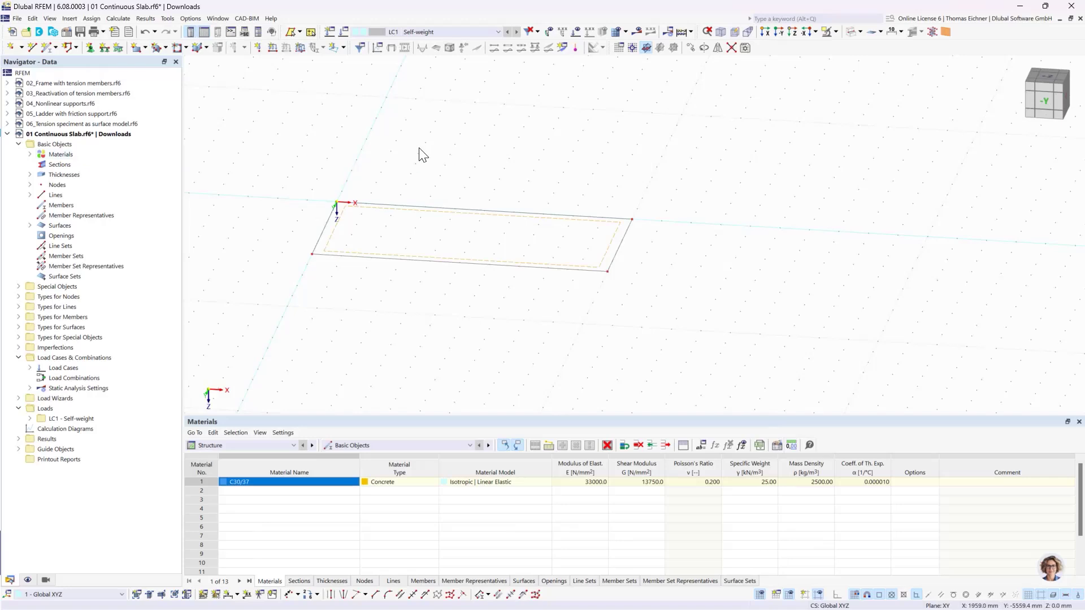
# Examine the material, thickness and surface entries listed under the slab model's basic objects
pyautogui.click(29, 155)
pyautogui.click(62, 165)
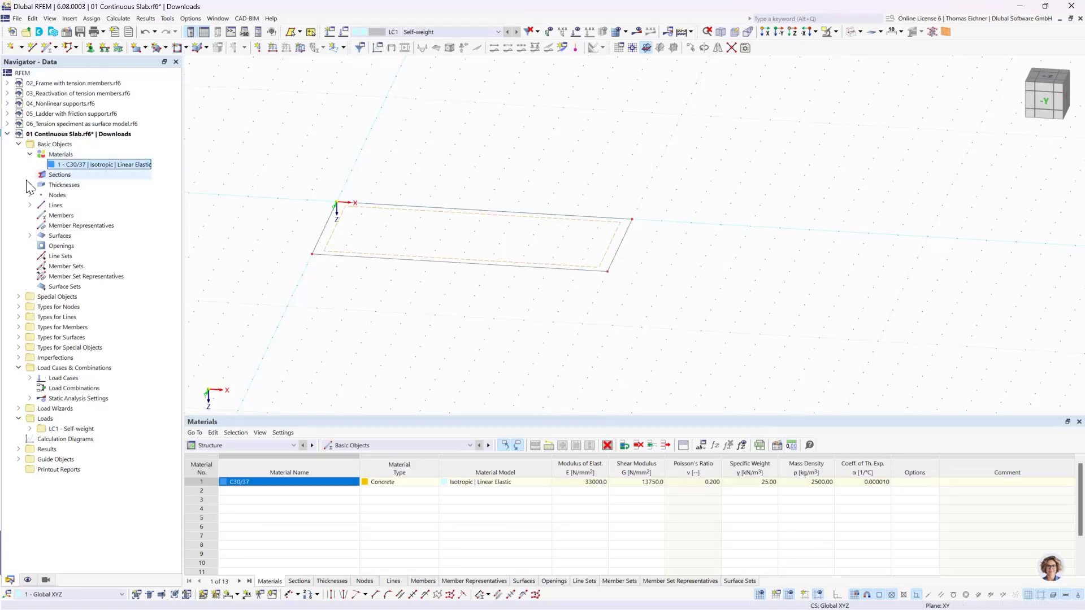
pyautogui.click(30, 185)
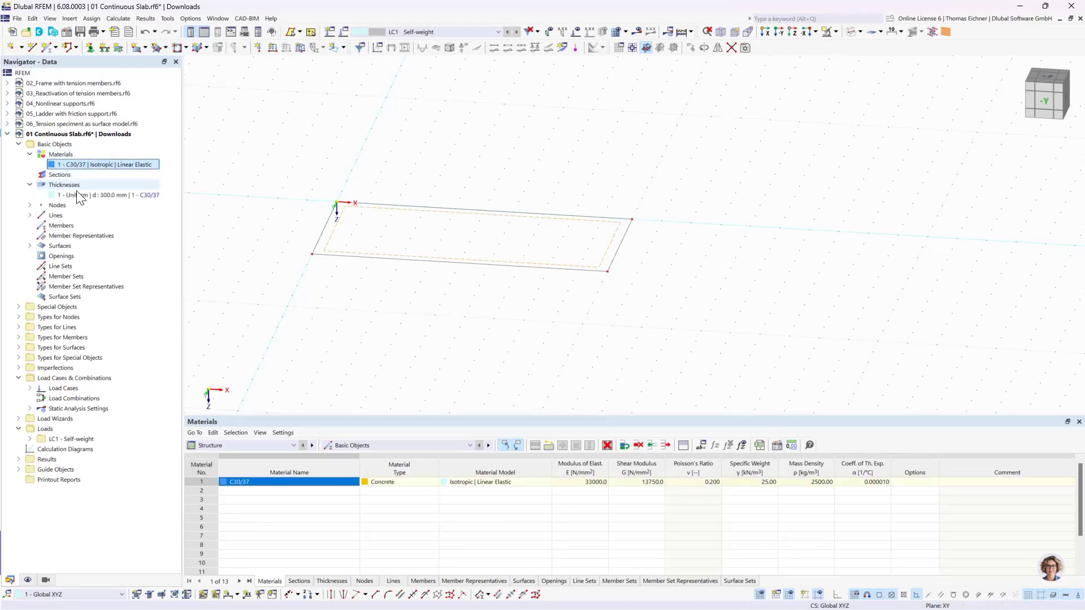
pyautogui.click(30, 246)
pyautogui.click(115, 255)
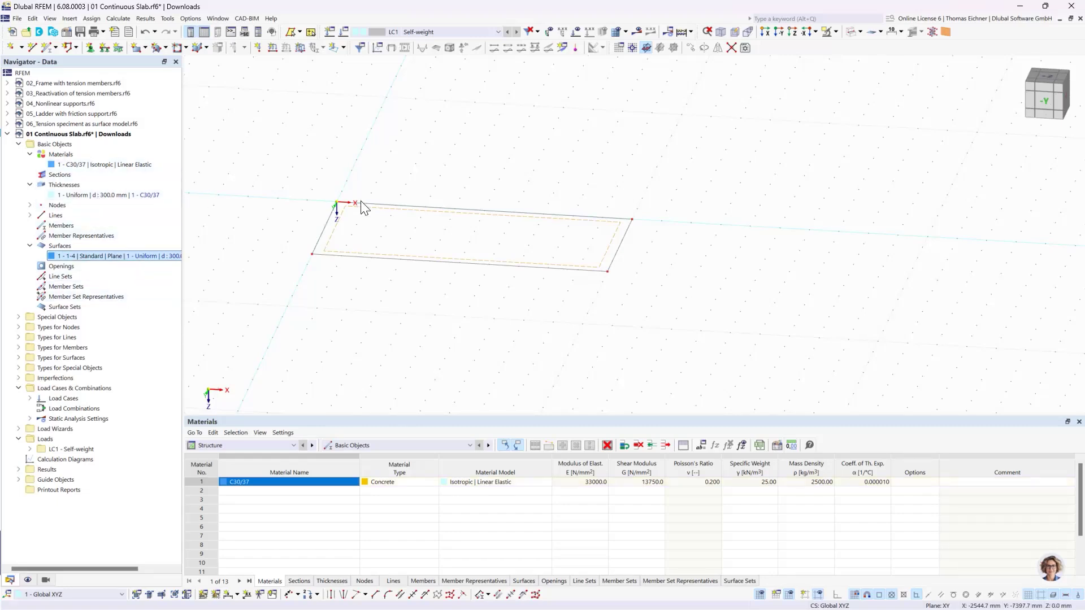
pyautogui.moveTo(565, 122); pyautogui.dragTo(518, 121, button='middle')
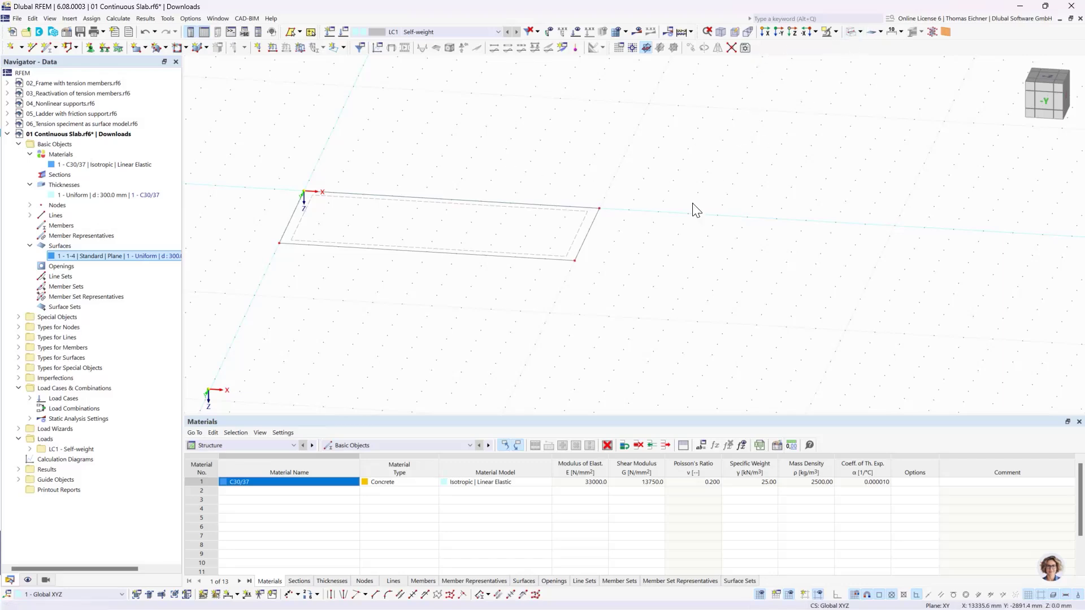
# Switch the model to solid display and hide its lines
pyautogui.click(850, 33)
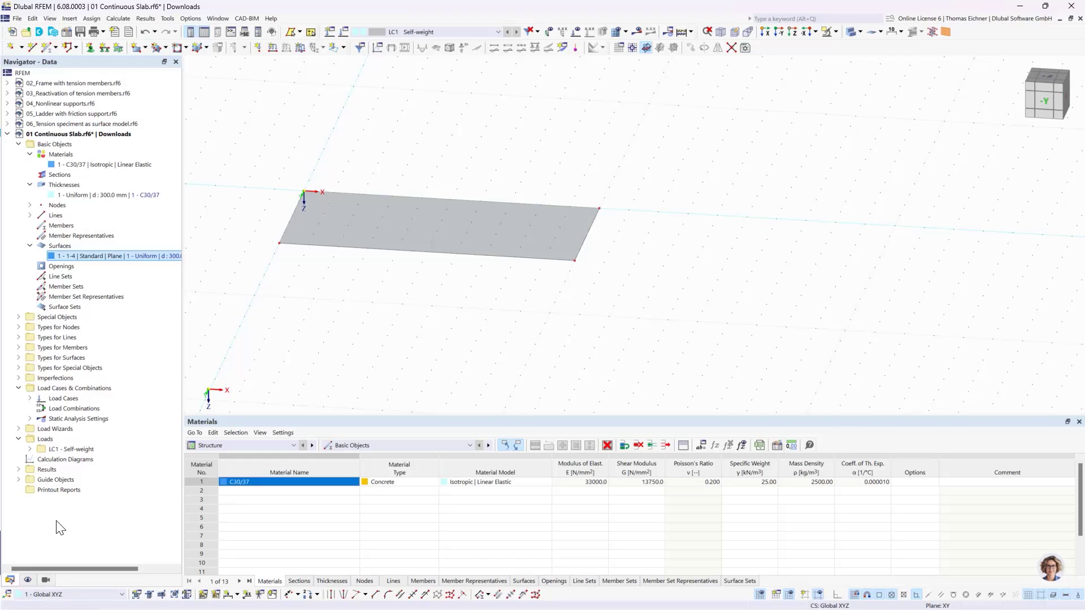
pyautogui.click(28, 581)
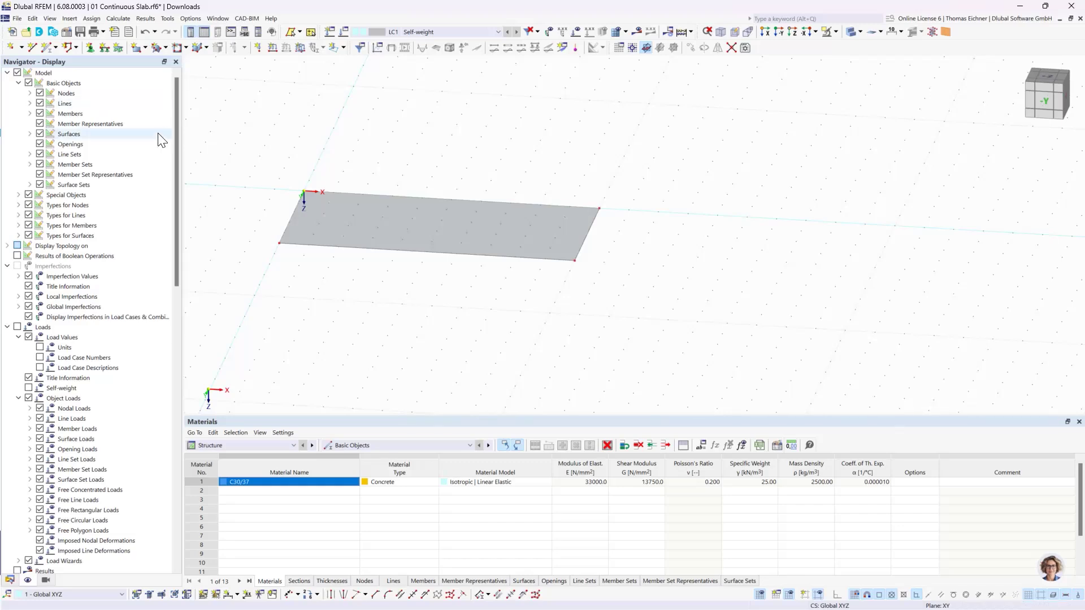
pyautogui.click(39, 104)
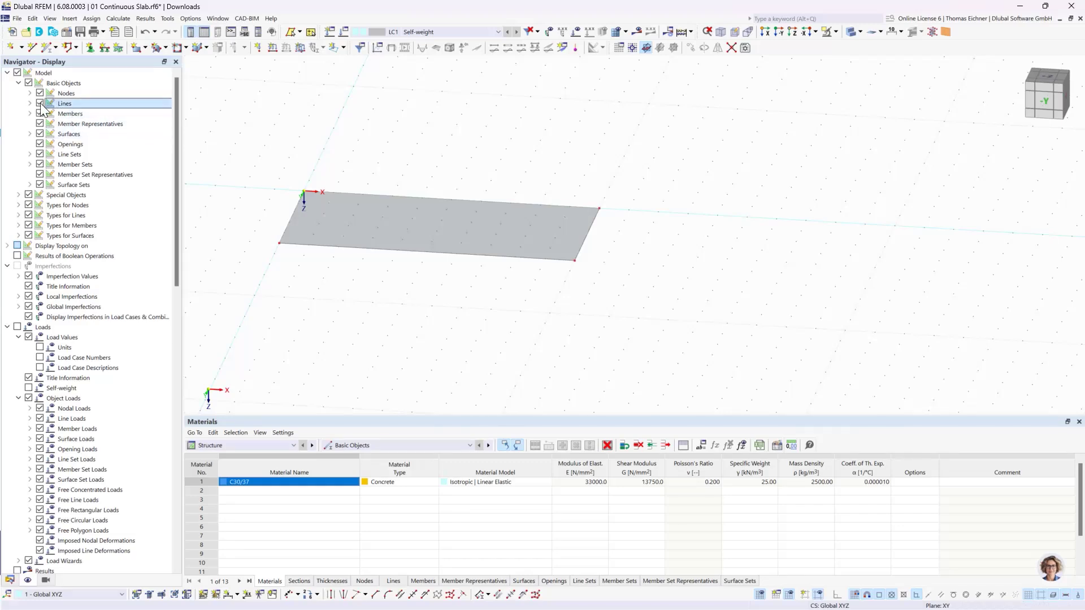
pyautogui.scroll(3, 291, 226)
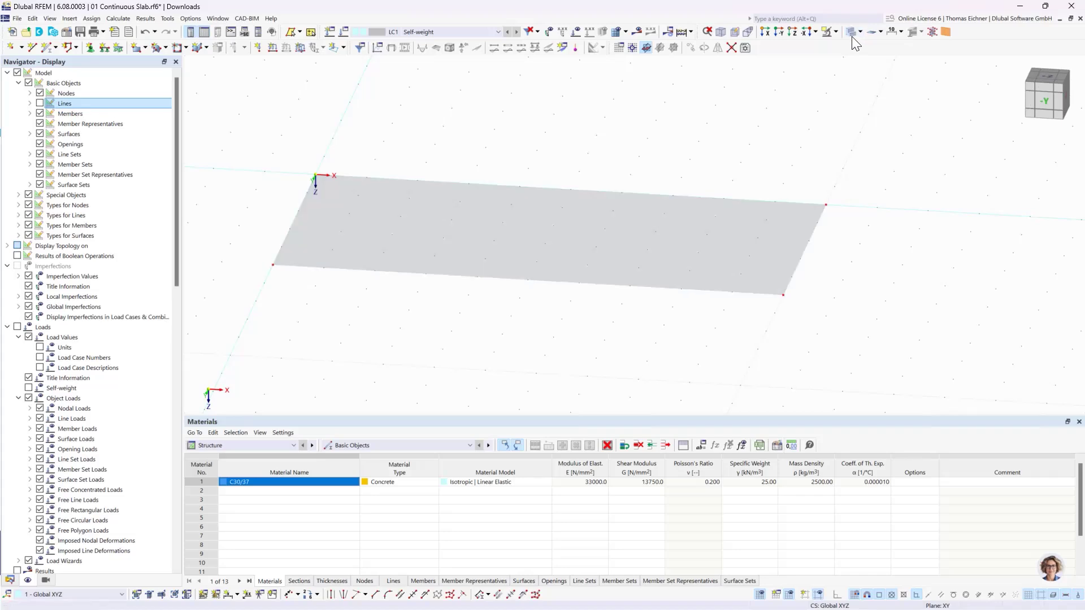
# Return the model to transparent display and compare it with lines shown and hidden, leaving the lines shown
pyautogui.click(852, 33)
pyautogui.scroll(1, 295, 286)
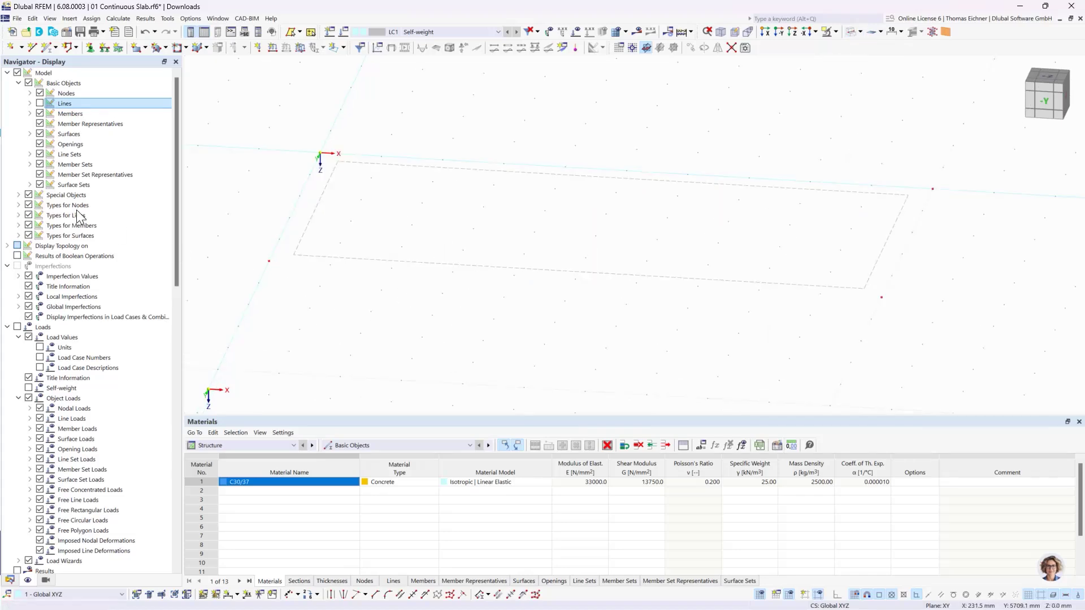
pyautogui.click(40, 103)
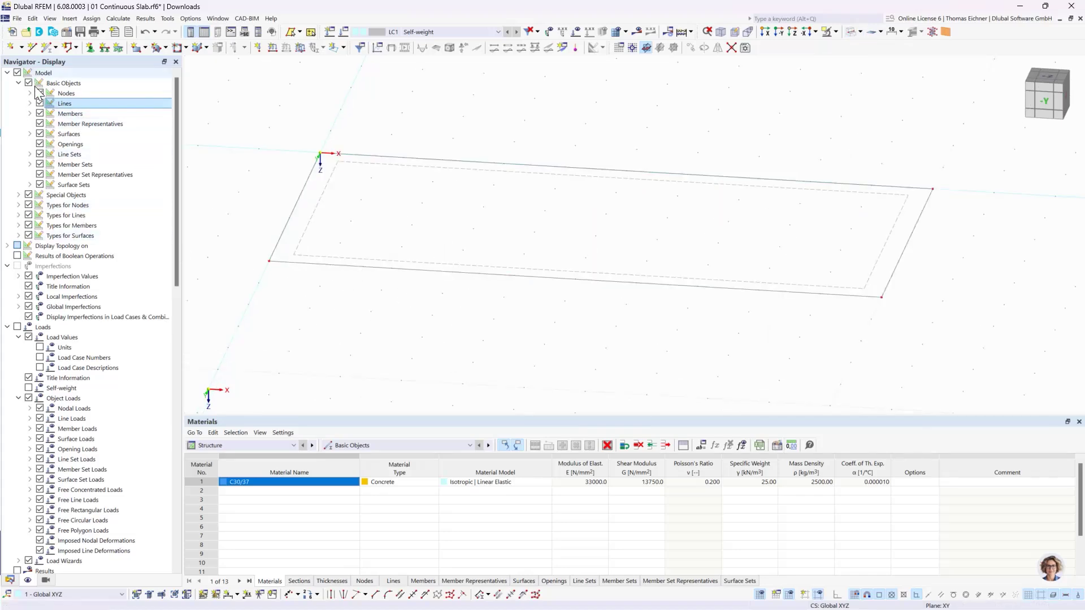
pyautogui.click(40, 103)
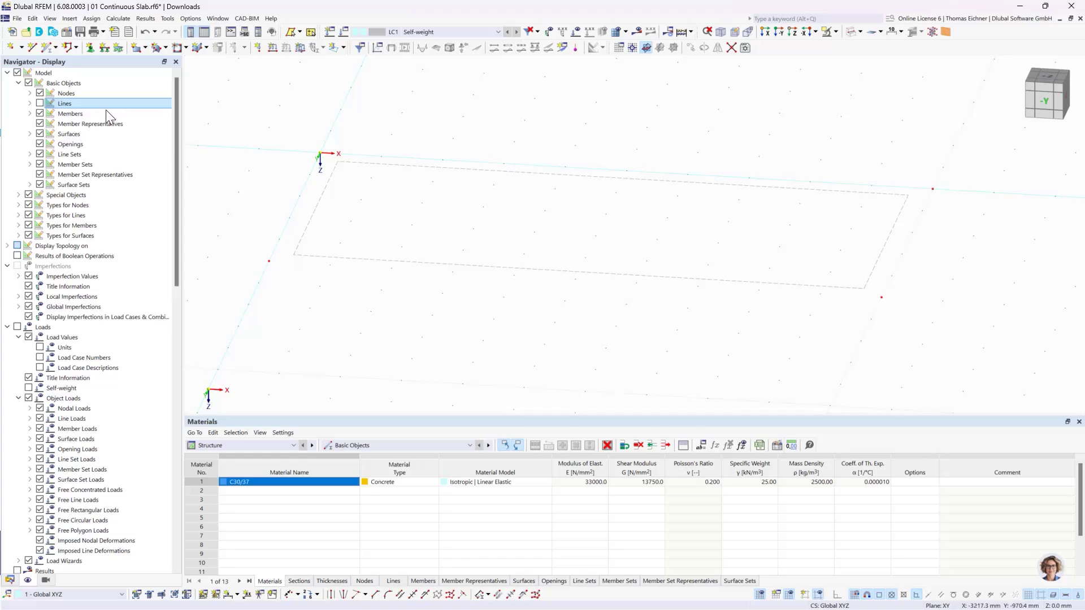
pyautogui.click(40, 103)
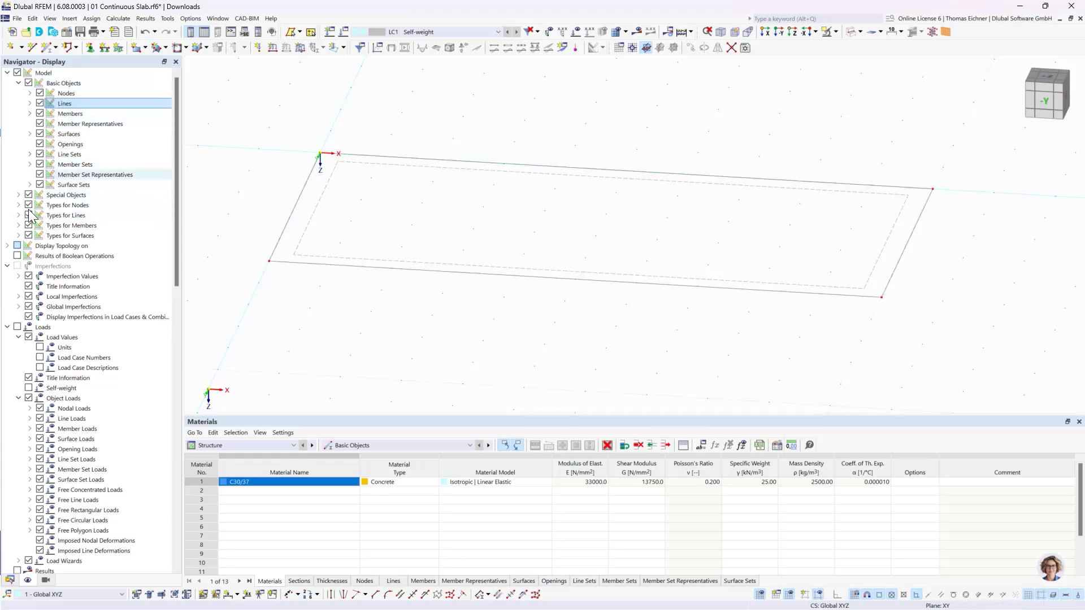
pyautogui.scroll(-1, 177, 219)
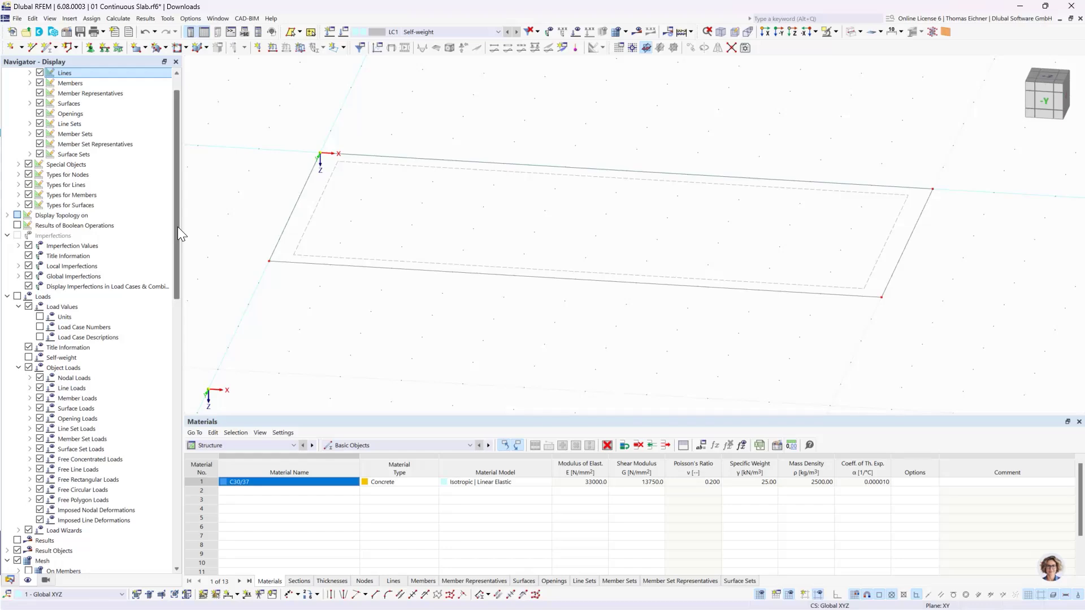
# Switch the model to solid display and set its surface rendering to Filled incl. Thickness
pyautogui.click(852, 32)
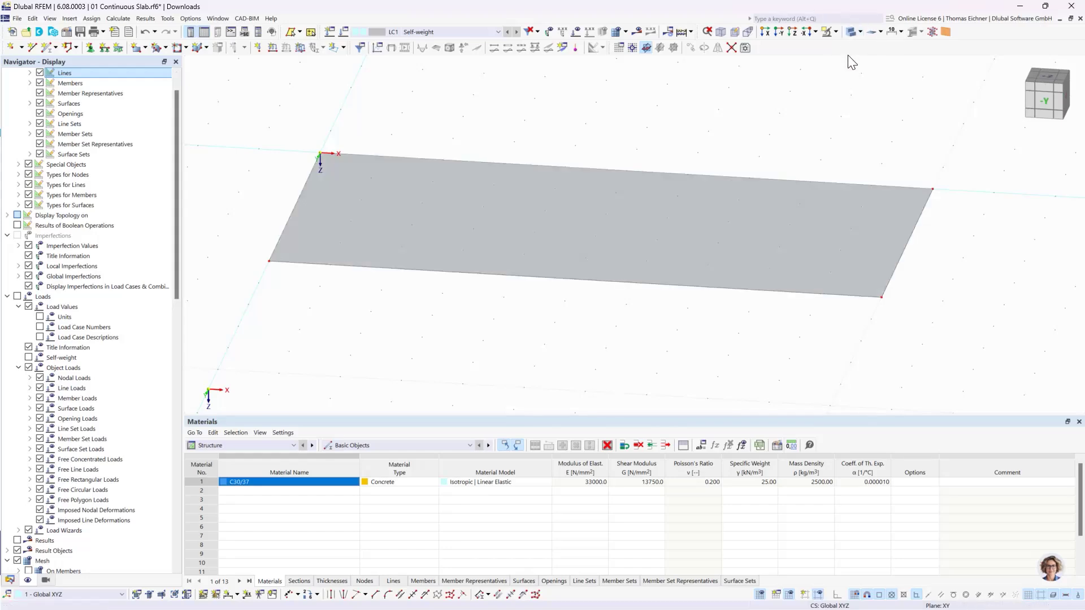
pyautogui.moveTo(175, 177); pyautogui.dragTo(174, 500)
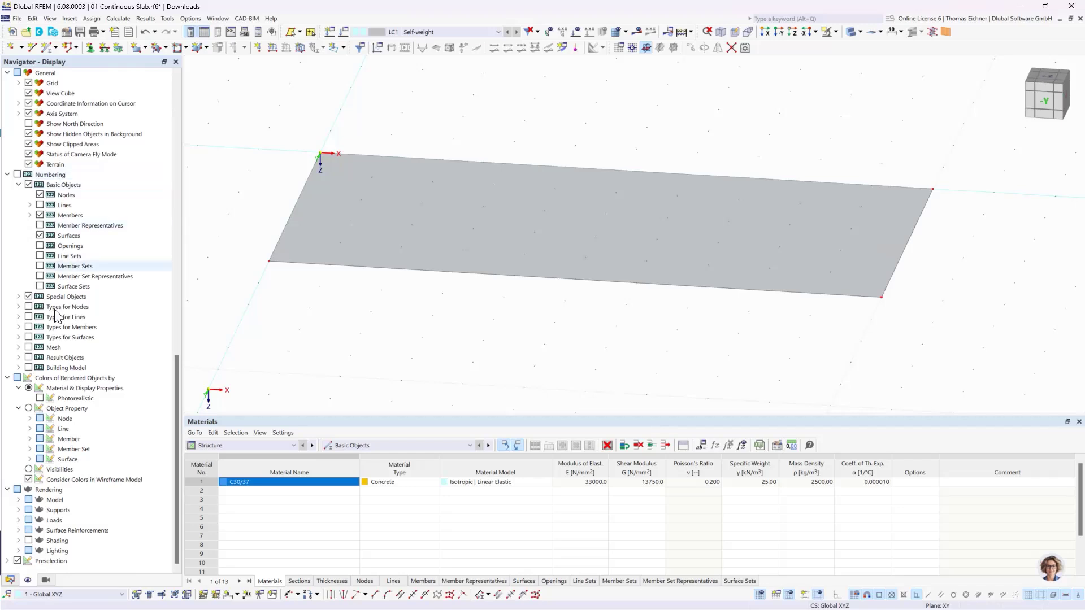
pyautogui.click(43, 491)
pyautogui.click(55, 501)
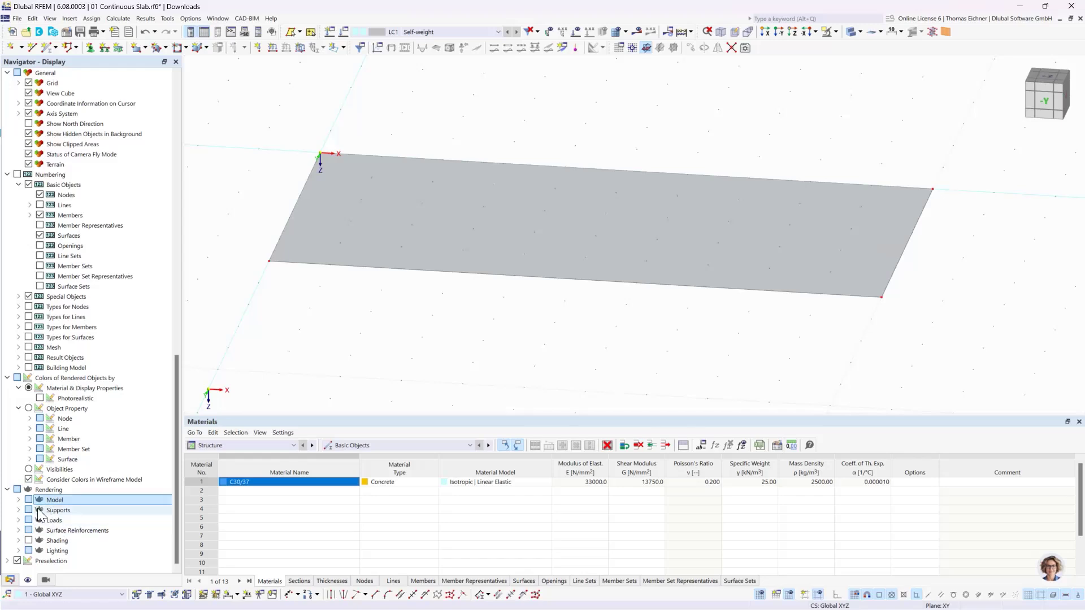
pyautogui.click(19, 500)
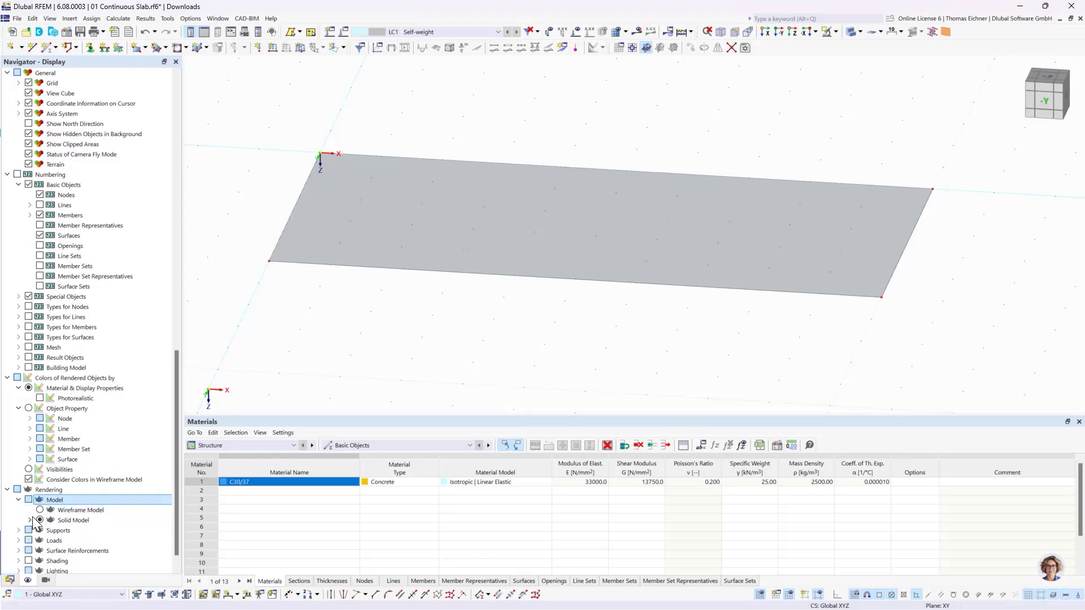
pyautogui.click(30, 520)
pyautogui.click(74, 521)
pyautogui.scroll(-1, 78, 528)
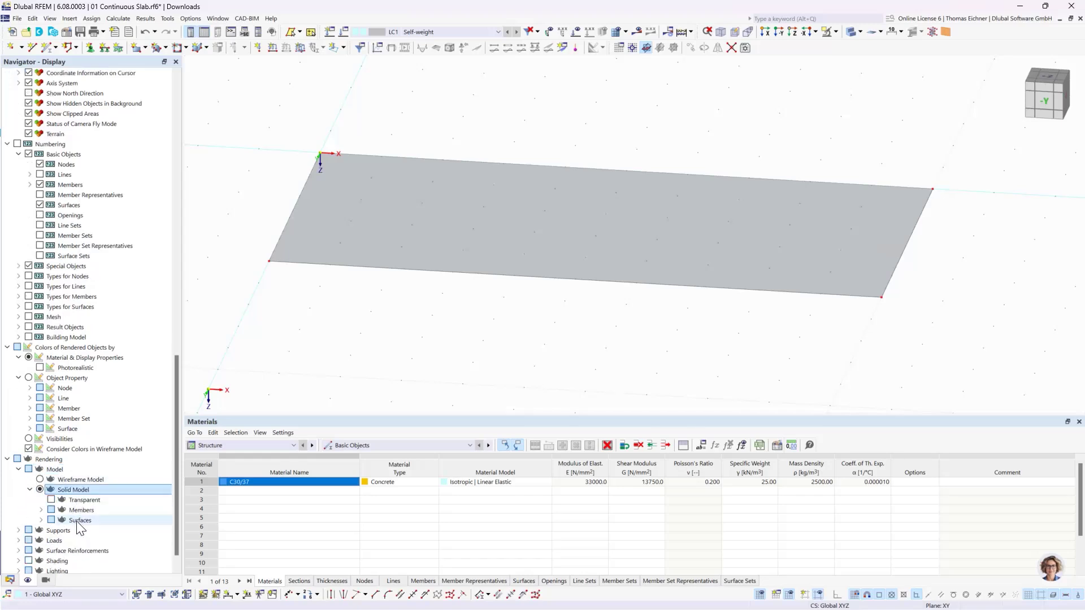
pyautogui.click(42, 520)
pyautogui.scroll(-2, 66, 496)
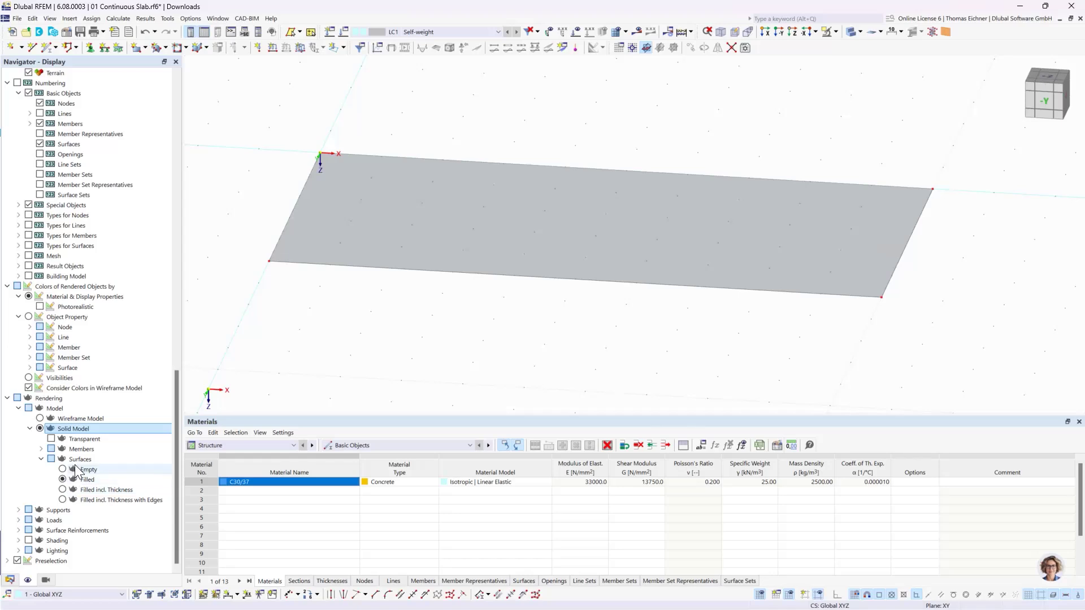
pyautogui.click(79, 460)
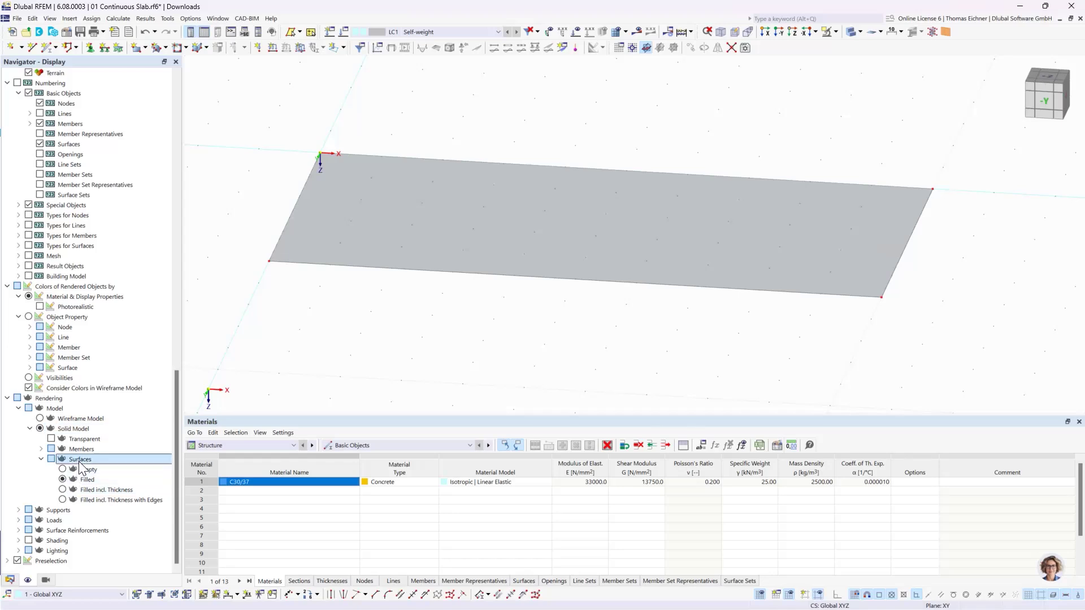
pyautogui.click(62, 490)
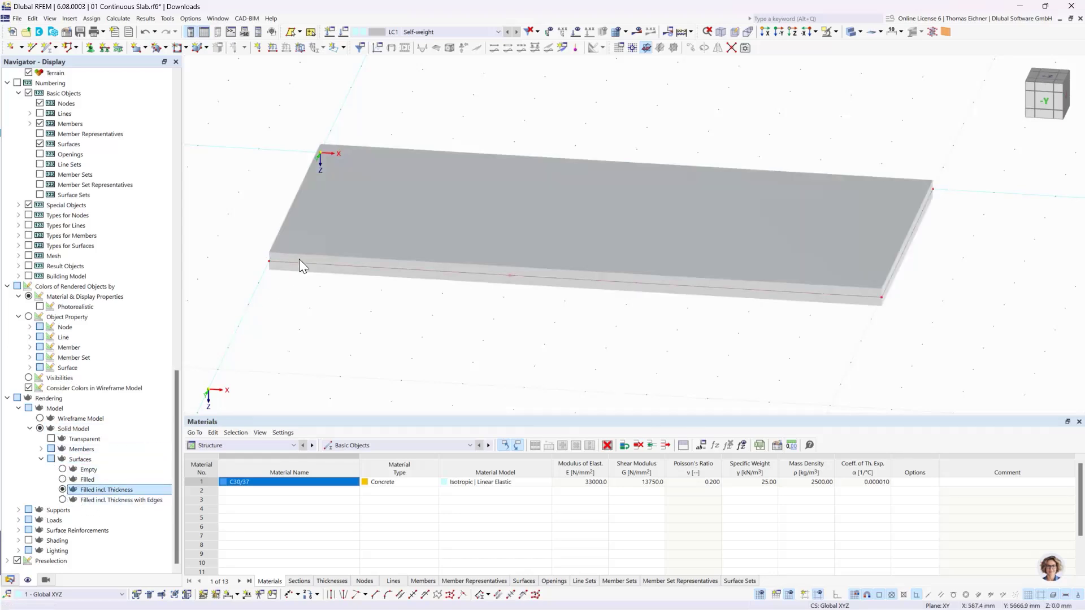
# Set the solid model's surface rendering back to Filled and return to the model data tree
pyautogui.click(93, 500)
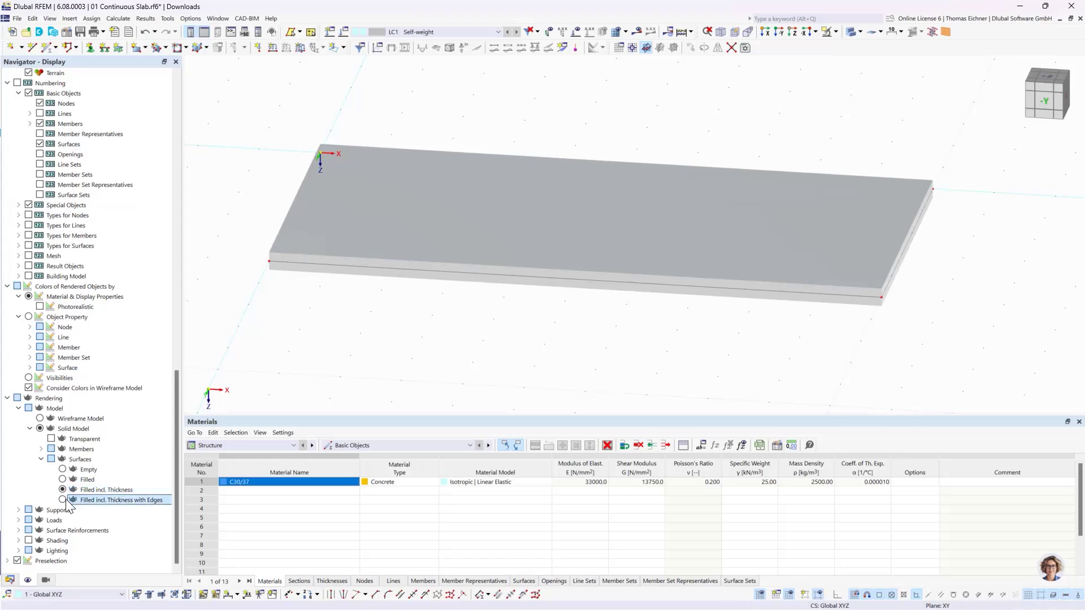
pyautogui.click(90, 490)
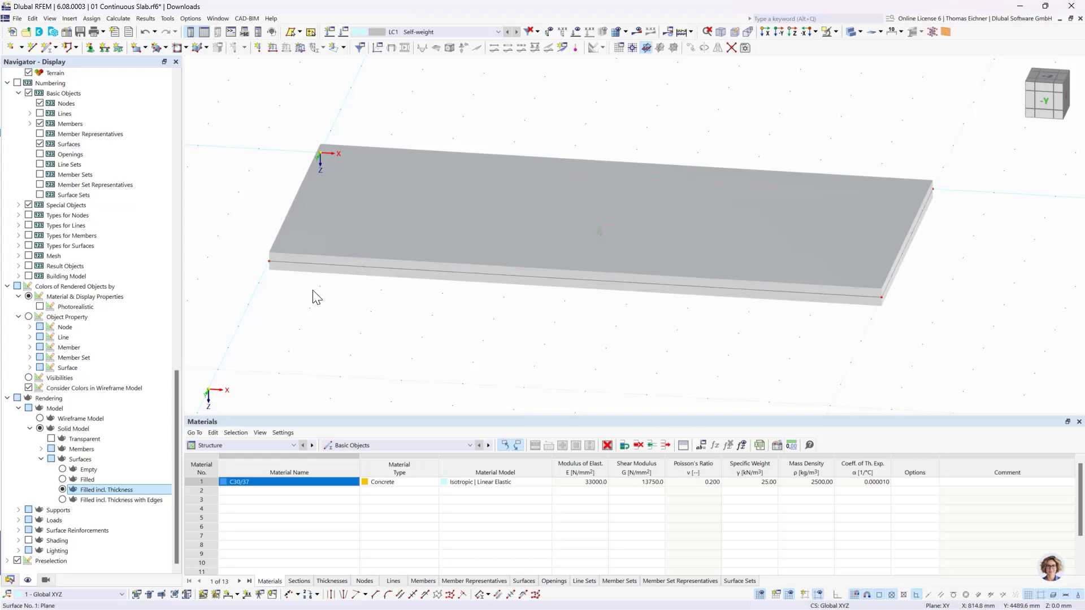
pyautogui.click(63, 479)
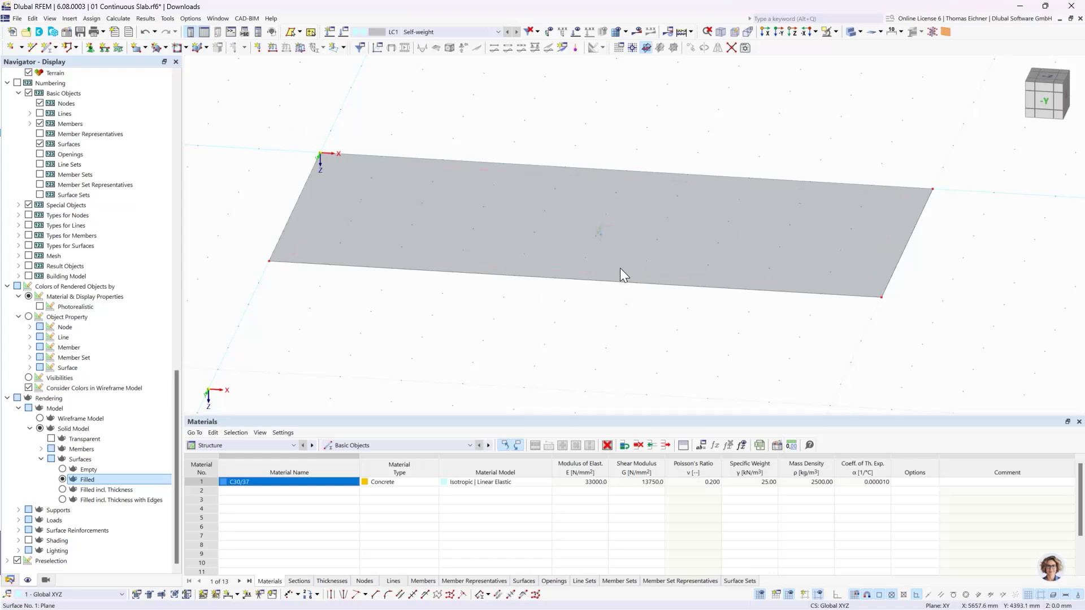
pyautogui.moveTo(620, 275)
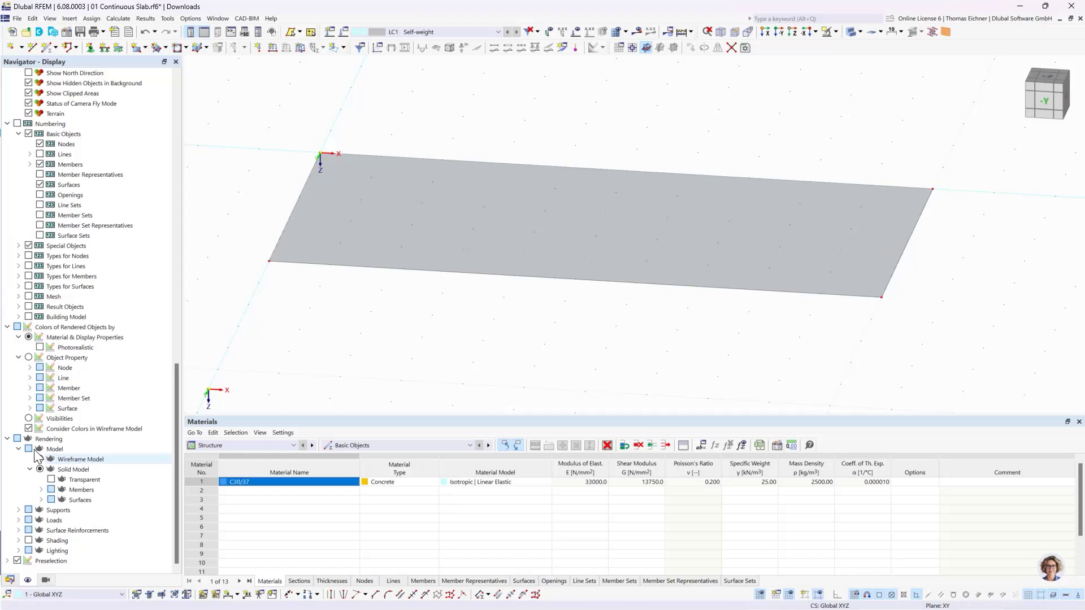
pyautogui.click(7, 439)
pyautogui.click(10, 581)
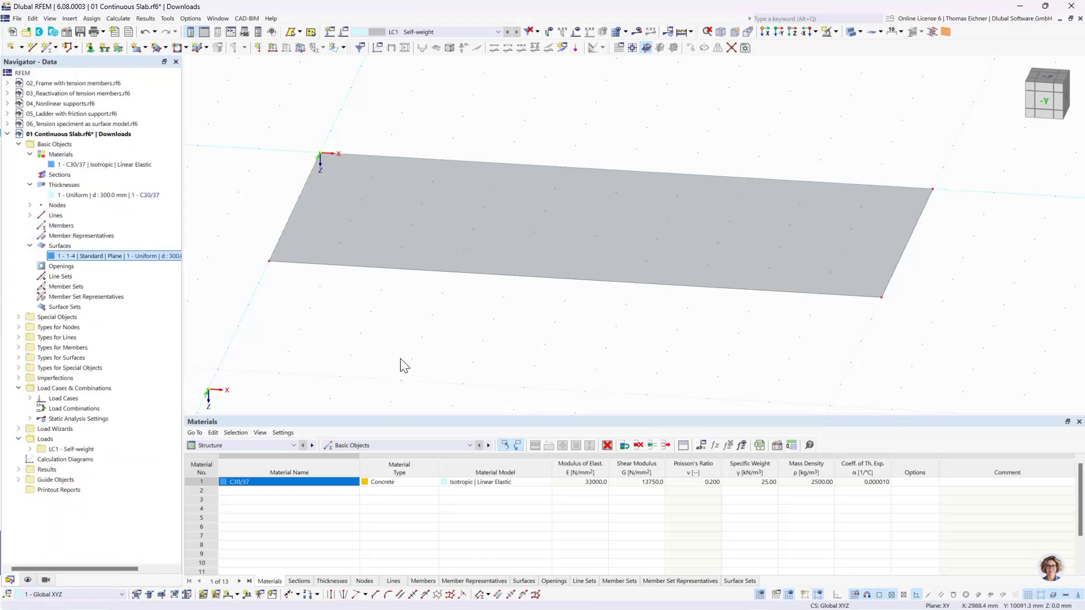
# Draw a single line across the slab from the midpoint of one long edge to the midpoint of the opposite one
pyautogui.scroll(-5, 405, 365)
pyautogui.keyDown('ctrl'); pyautogui.moveTo(413, 390); pyautogui.dragTo(424, 395, button='middle'); pyautogui.keyUp('ctrl')
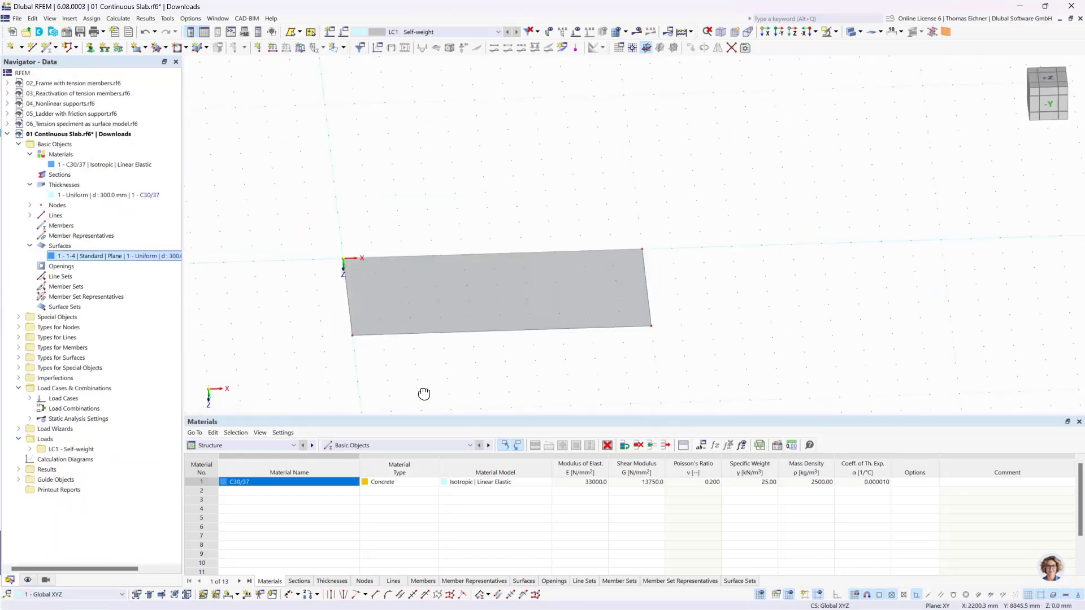
pyautogui.keyDown('ctrl'); pyautogui.moveTo(506, 382); pyautogui.dragTo(505, 339, button='middle'); pyautogui.keyUp('ctrl')
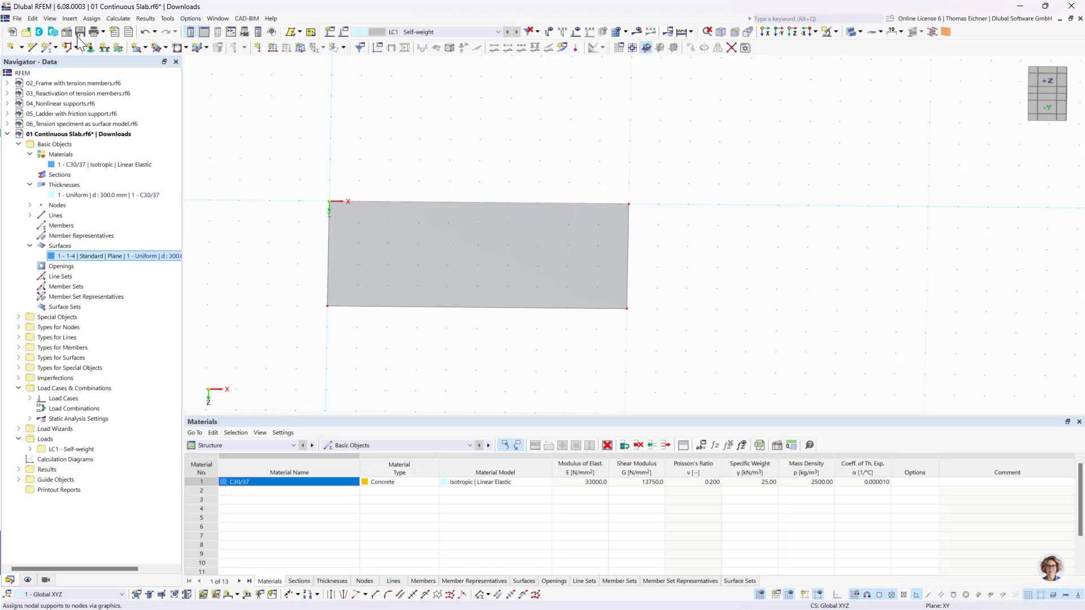
pyautogui.click(32, 49)
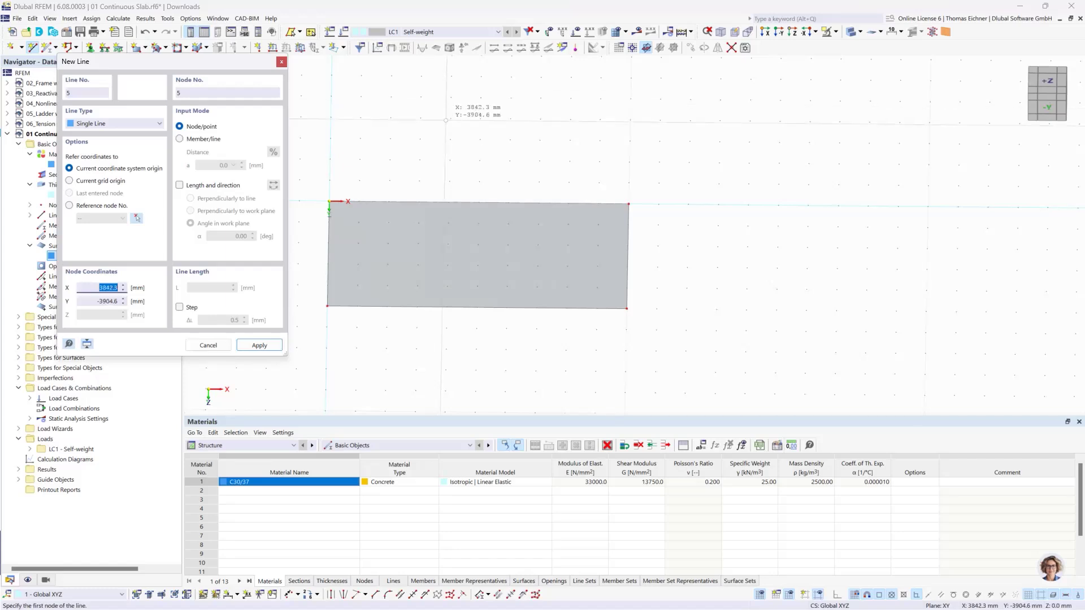
pyautogui.click(479, 202)
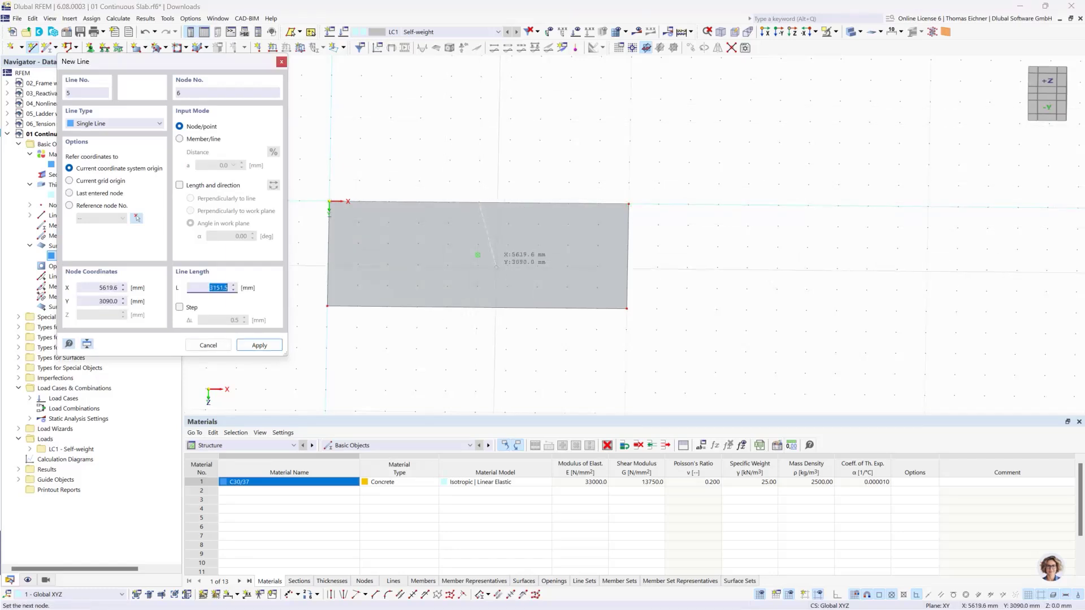
pyautogui.click(477, 308)
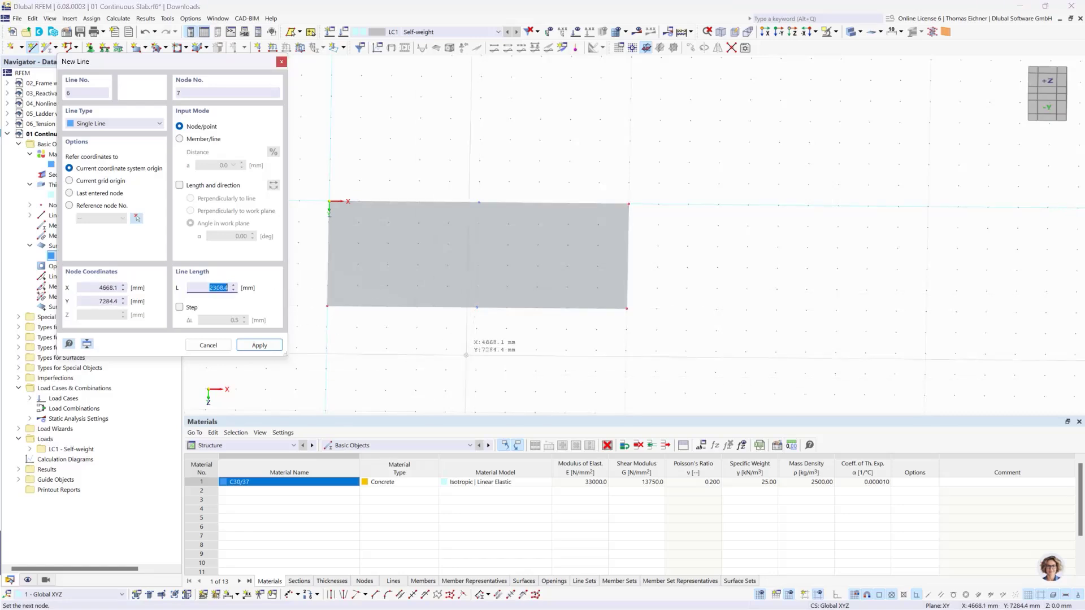
pyautogui.rightClick(672, 292)
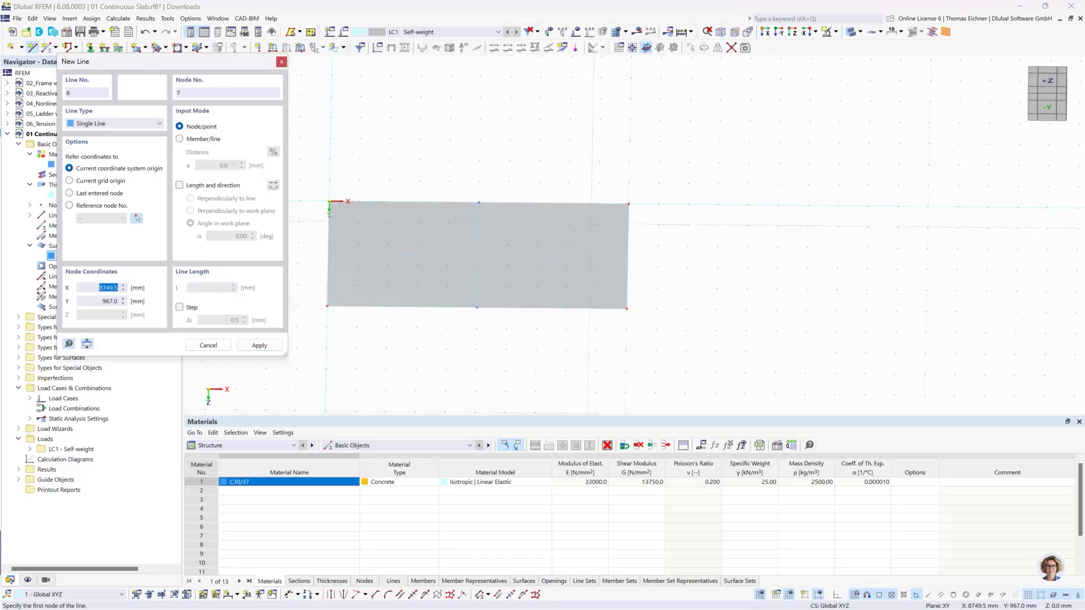
pyautogui.rightClick(509, 175)
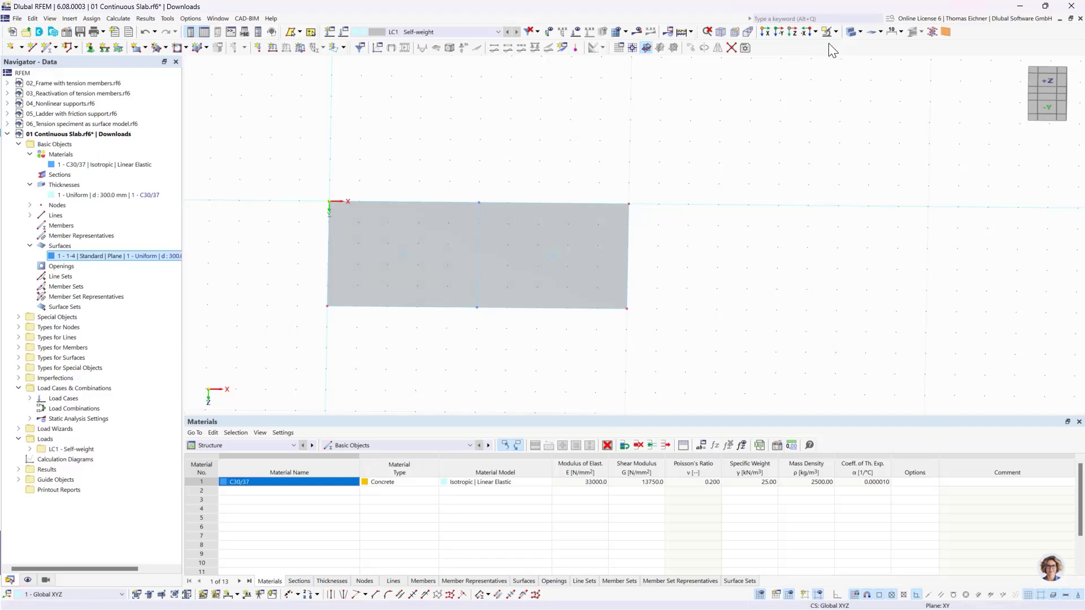
# Switch the model to wireframe display and list the available line support types in the model data tree
pyautogui.click(851, 34)
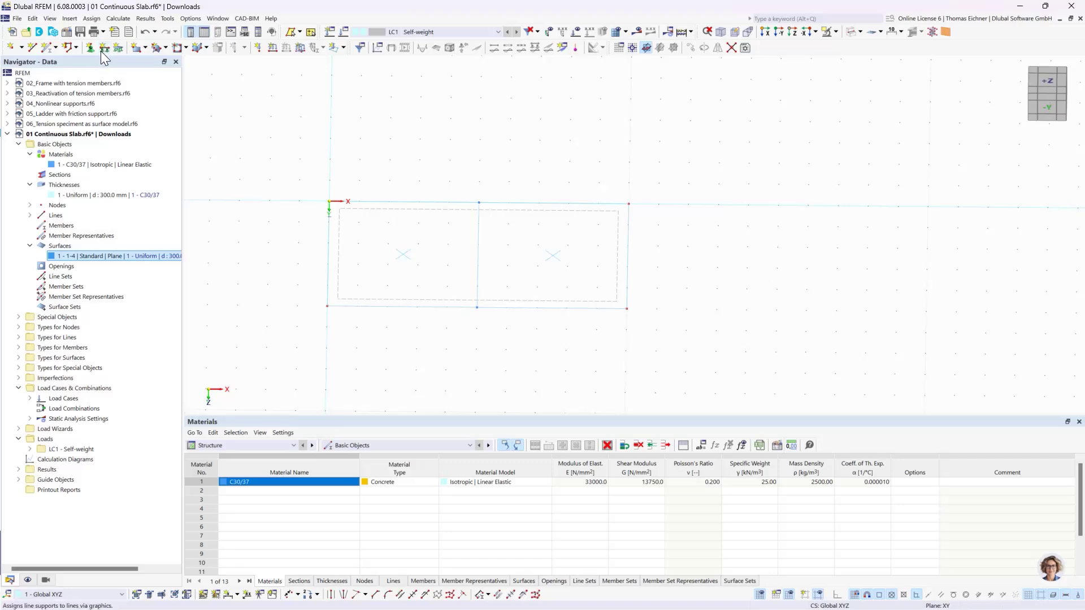
pyautogui.click(19, 338)
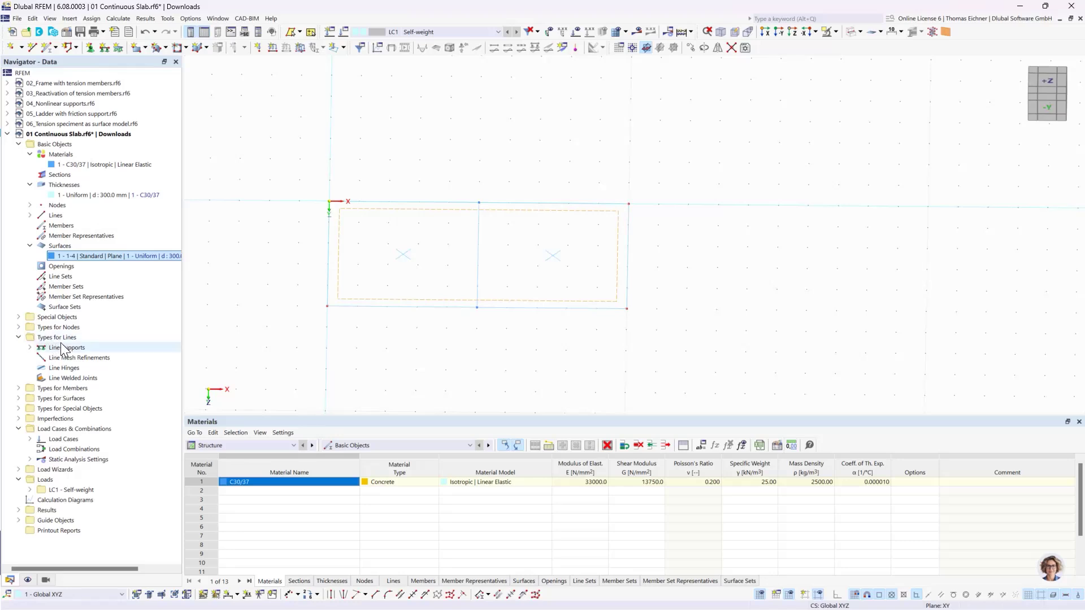
pyautogui.click(31, 347)
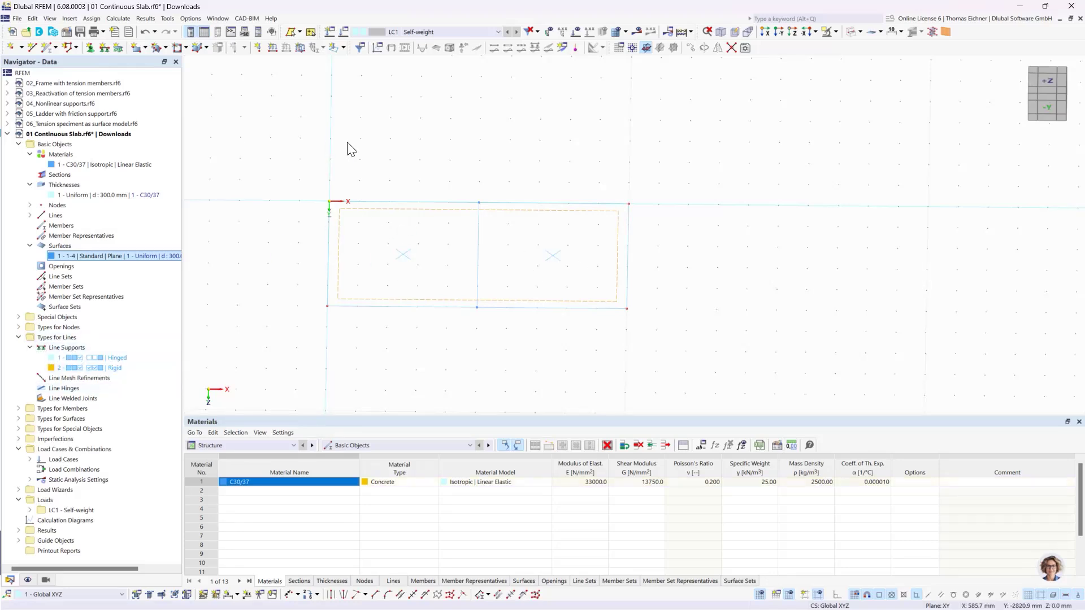
# Review the Hinged line support's conditions and assign it to the slab's two short edges and the midspan line
pyautogui.click(104, 49)
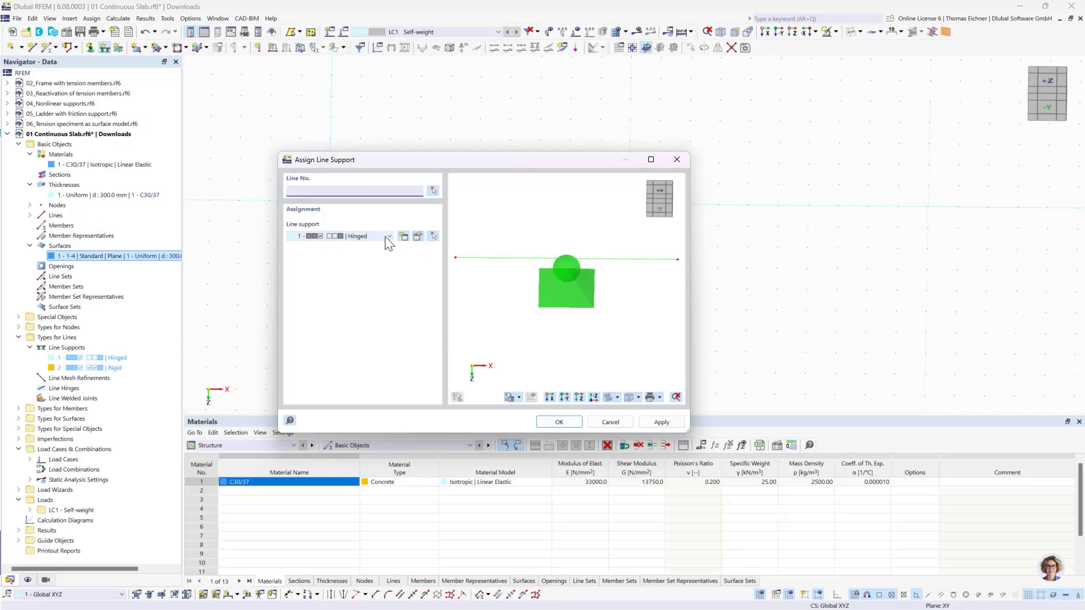
pyautogui.click(418, 236)
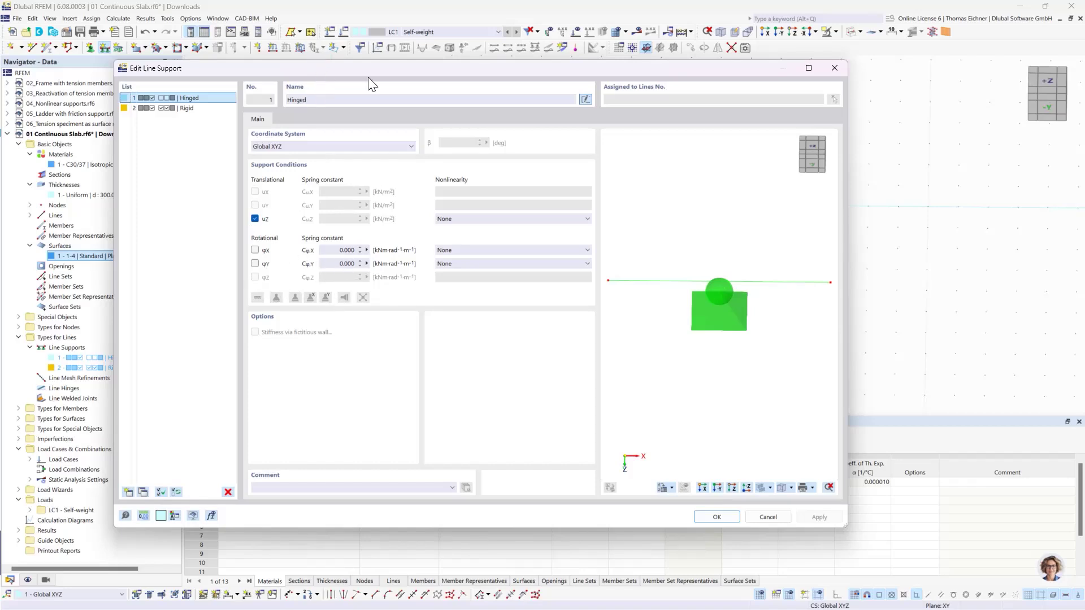
pyautogui.moveTo(368, 73); pyautogui.dragTo(659, 96)
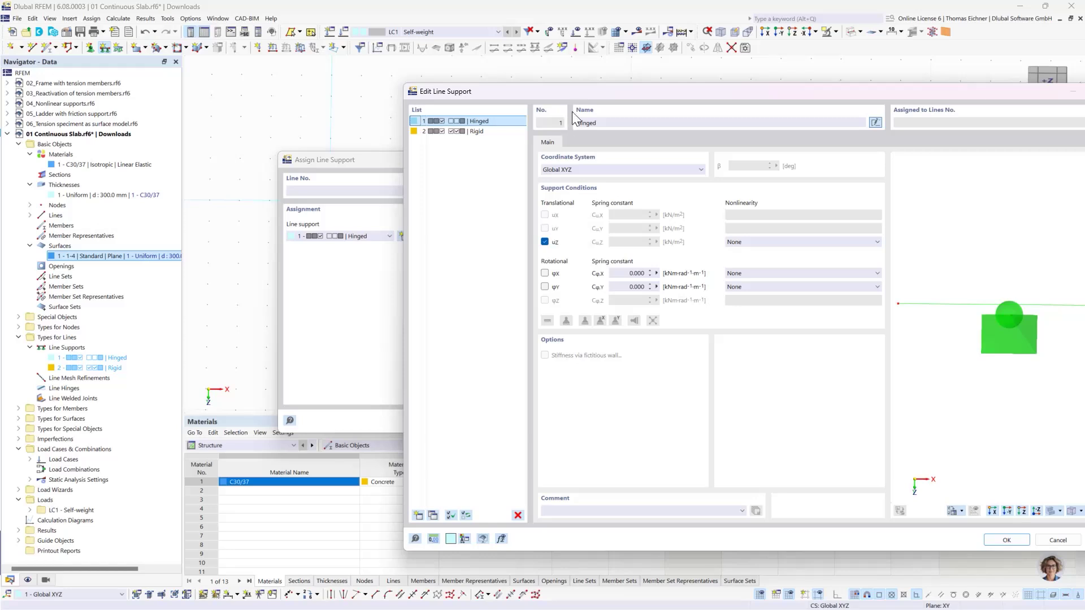
pyautogui.moveTo(561, 86); pyautogui.dragTo(312, 48)
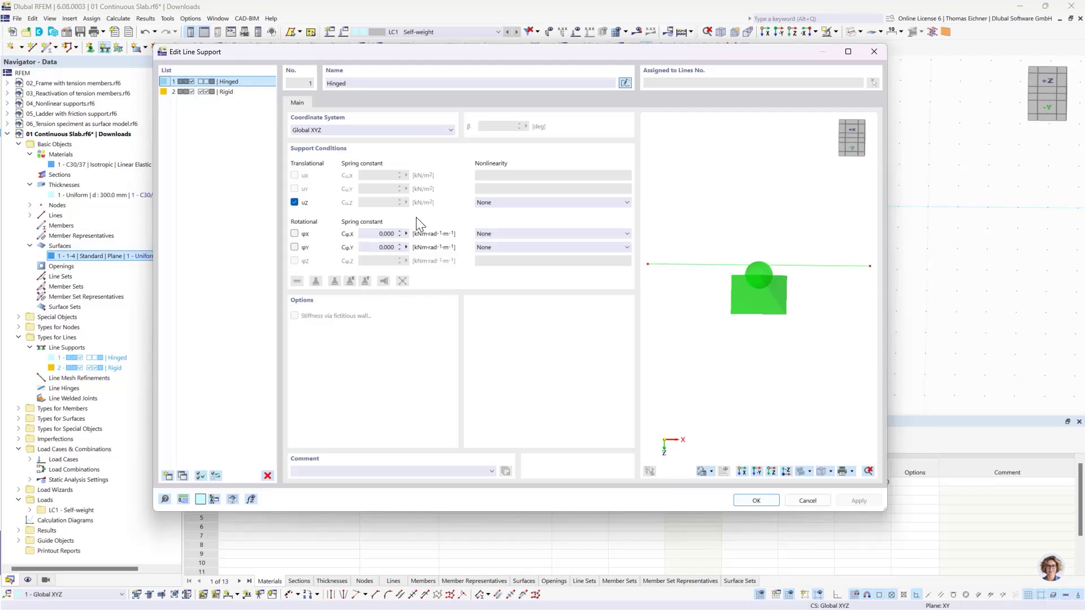
pyautogui.click(753, 500)
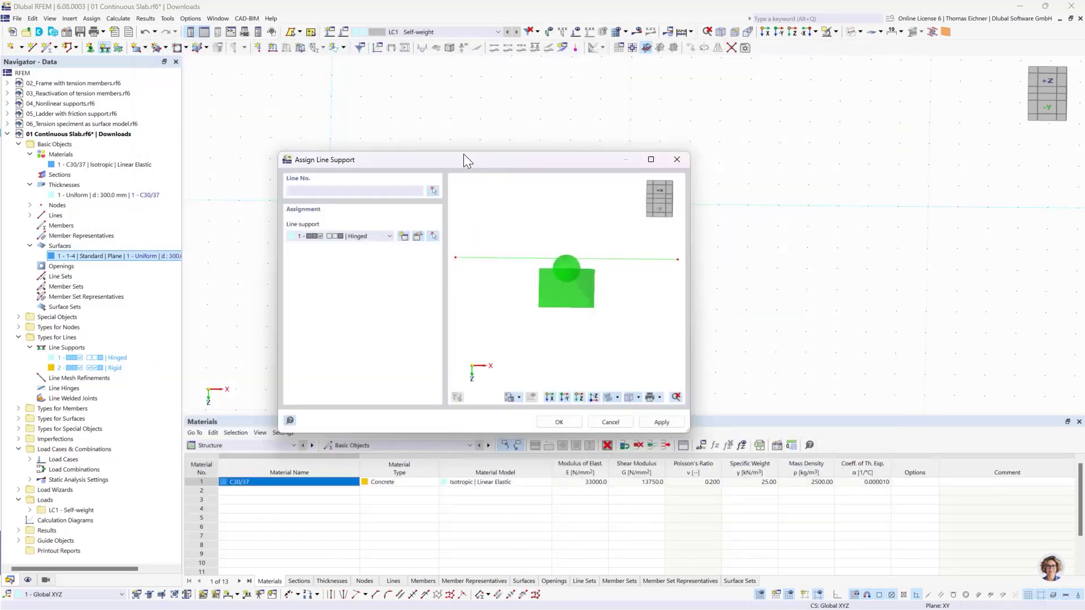
pyautogui.moveTo(464, 155); pyautogui.dragTo(272, 126)
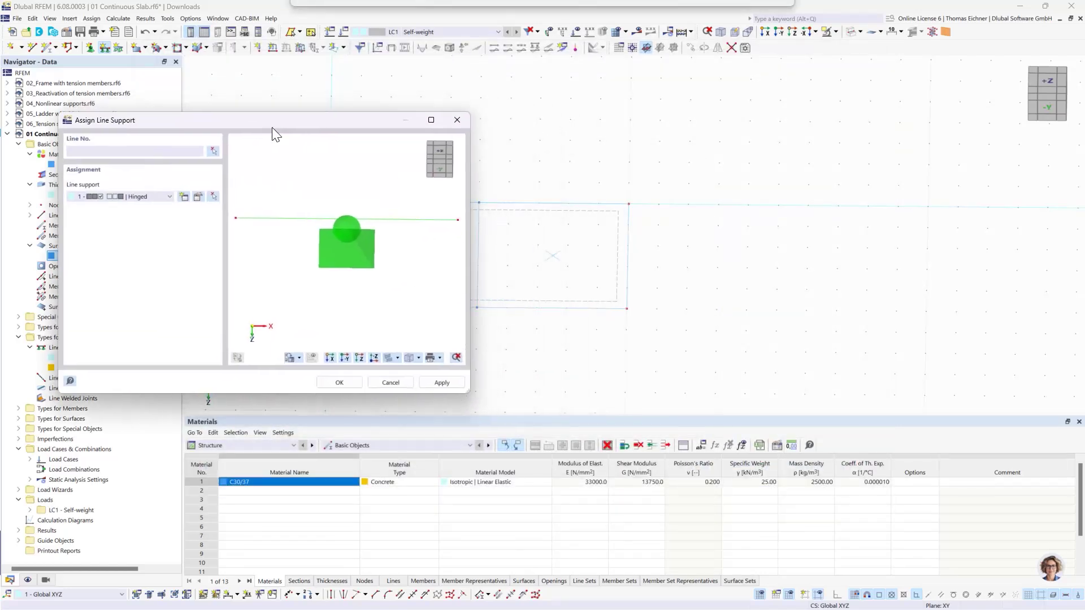
pyautogui.click(339, 383)
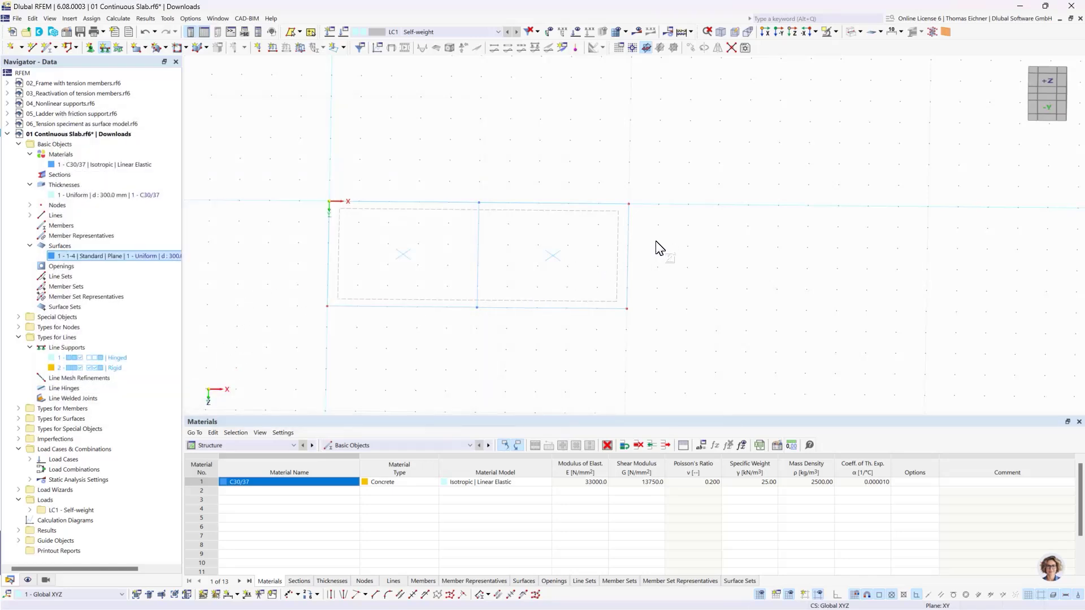
pyautogui.moveTo(657, 247); pyautogui.dragTo(285, 224)
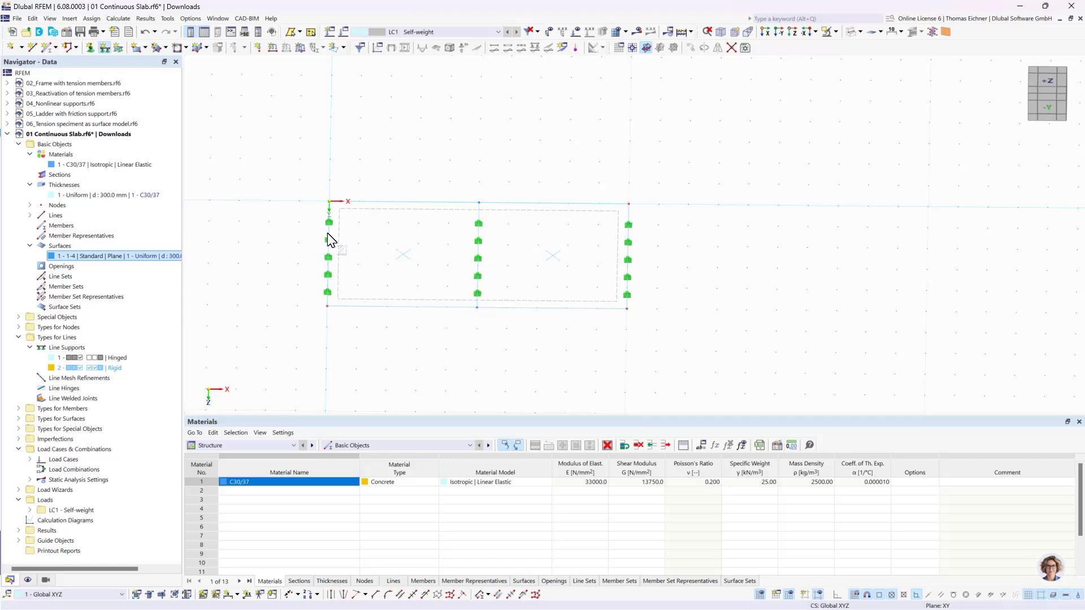
pyautogui.press('Escape')
# Apply a uniform surface load of 10 kN/m² in the ZA direction to the slab in load case LC1 - Self-weight
pyautogui.click(300, 48)
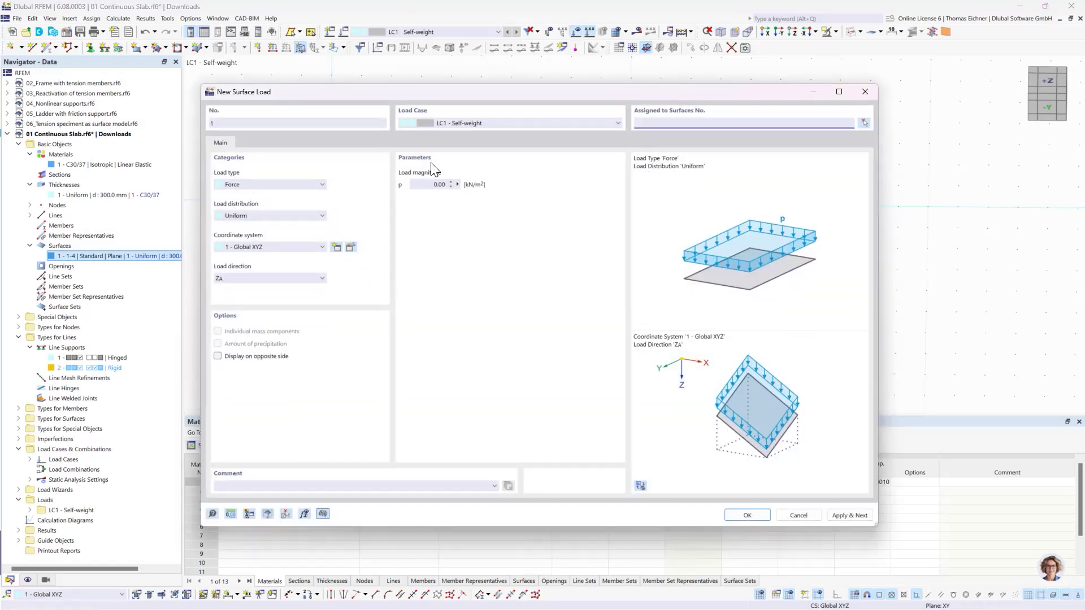
pyautogui.click(438, 184)
pyautogui.write('10')
pyautogui.click(572, 230)
pyautogui.moveTo(323, 92); pyautogui.dragTo(207, 123)
pyautogui.moveTo(649, 127); pyautogui.dragTo(632, 137)
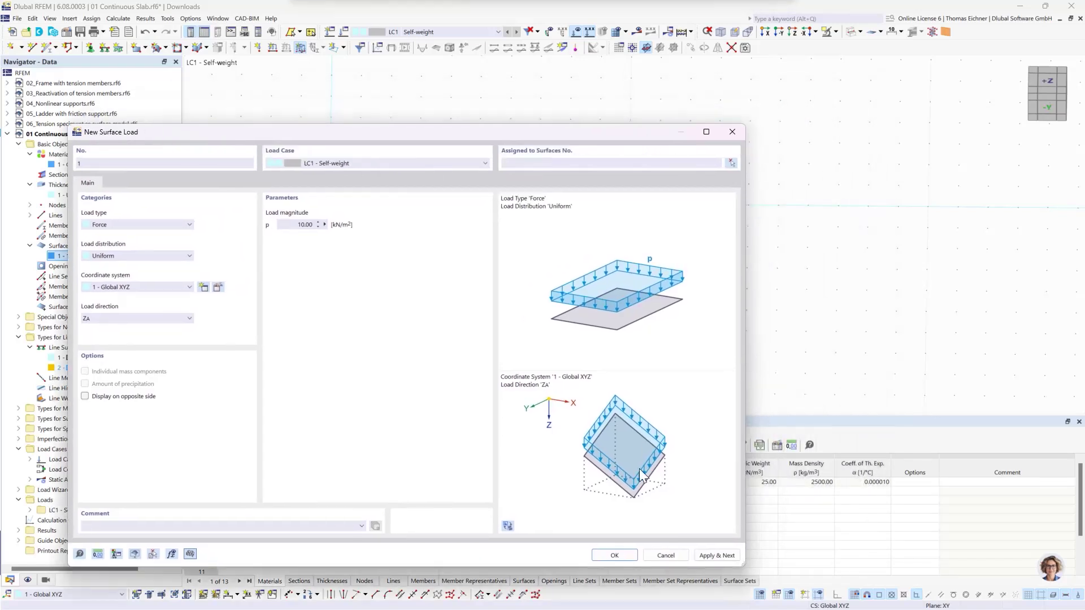
pyautogui.click(614, 555)
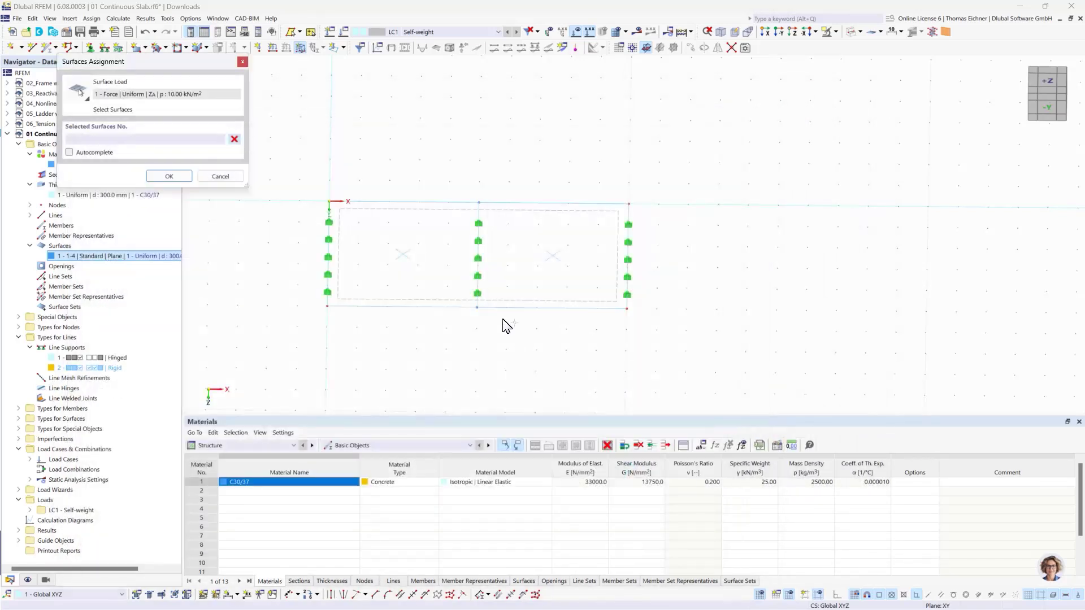
pyautogui.click(169, 176)
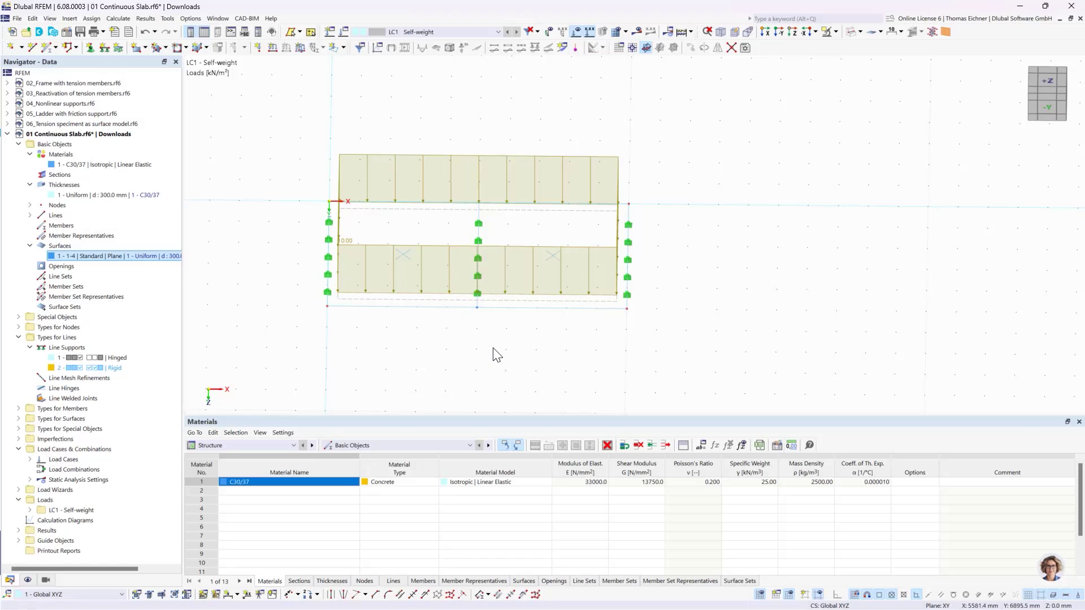
# Slightly enlarge the displayed line support symbols on the slab
pyautogui.scroll(2, 661, 294)
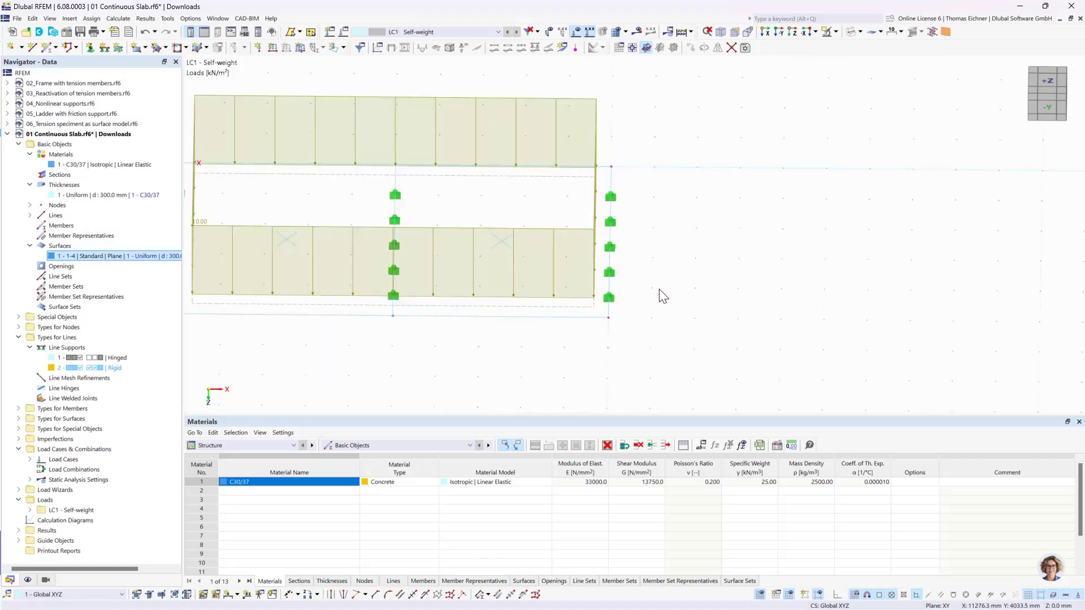
pyautogui.scroll(-1, 669, 280)
pyautogui.moveTo(686, 281); pyautogui.dragTo(700, 284, button='middle')
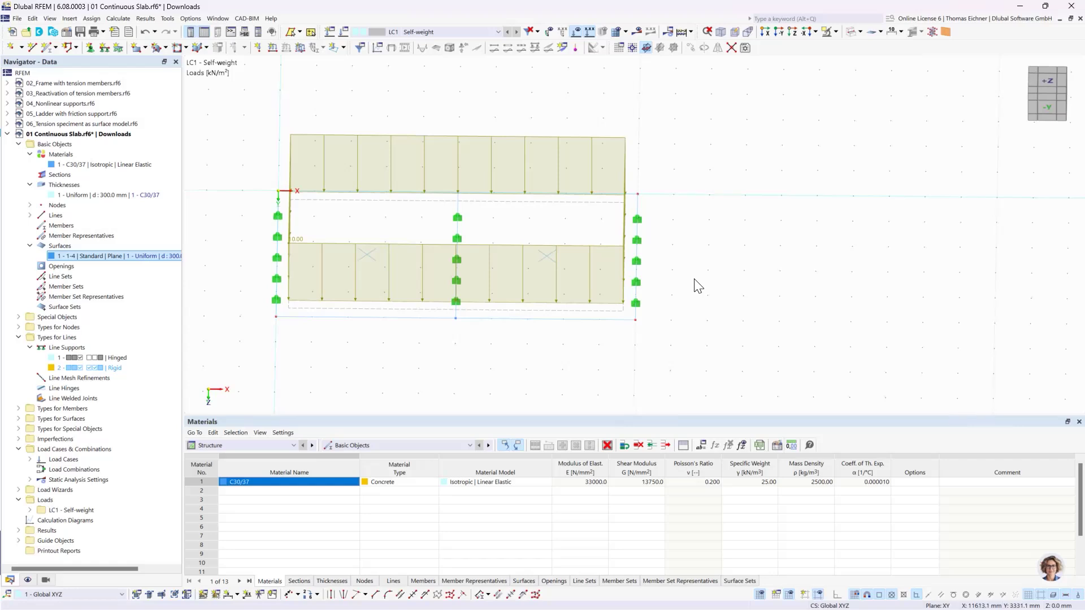
pyautogui.rightClick(642, 241)
pyautogui.moveTo(689, 336); pyautogui.dragTo(711, 337)
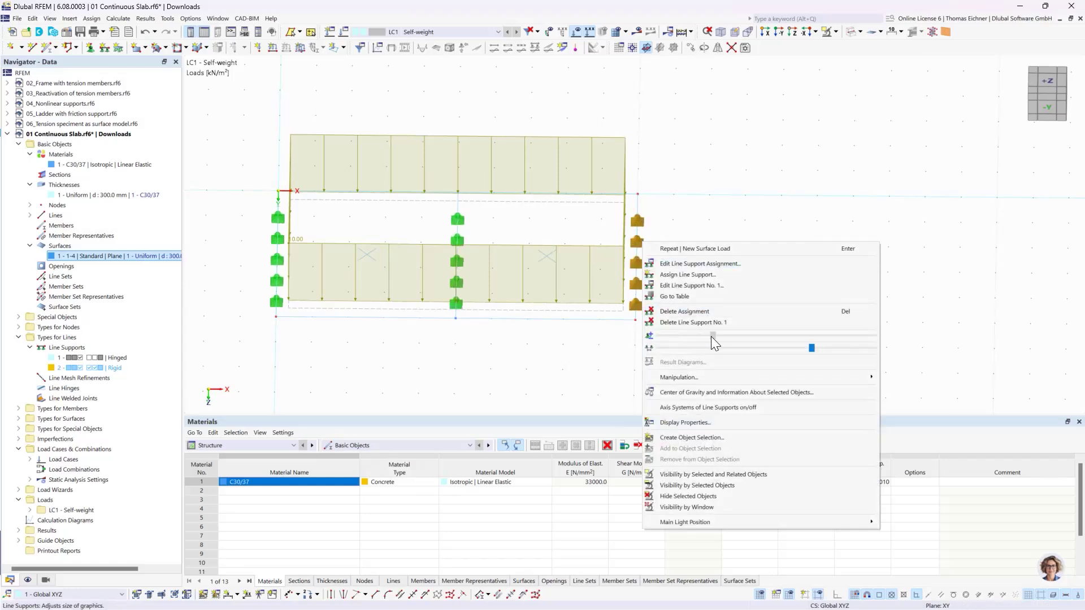
# Move the displayed surface load graphics slightly closer to the slab and clear the selection
pyautogui.click(620, 147)
pyautogui.rightClick(626, 141)
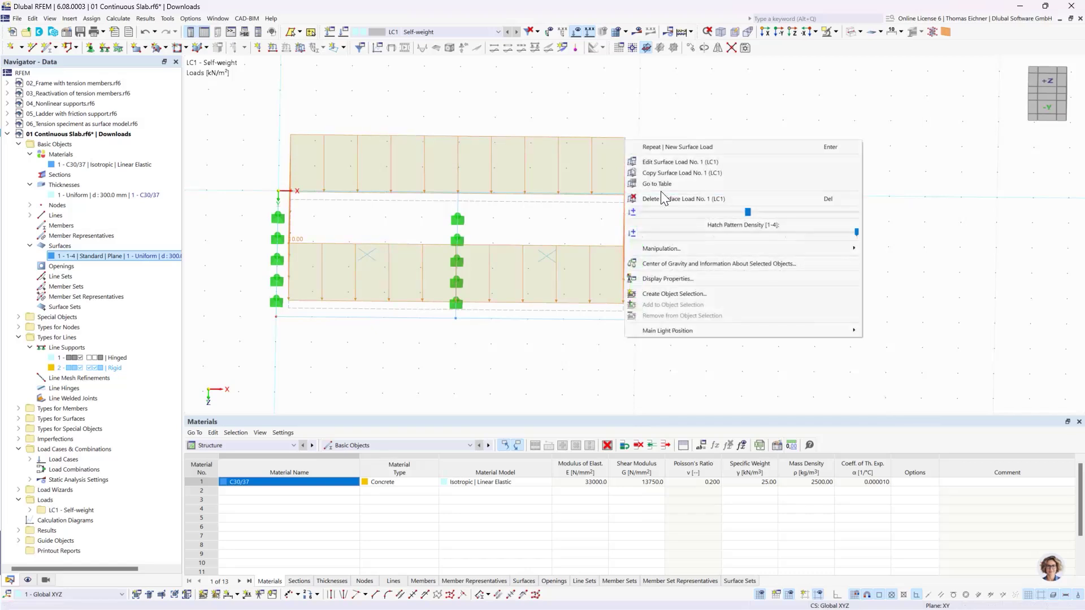
pyautogui.moveTo(767, 219); pyautogui.dragTo(716, 219)
pyautogui.click(941, 187)
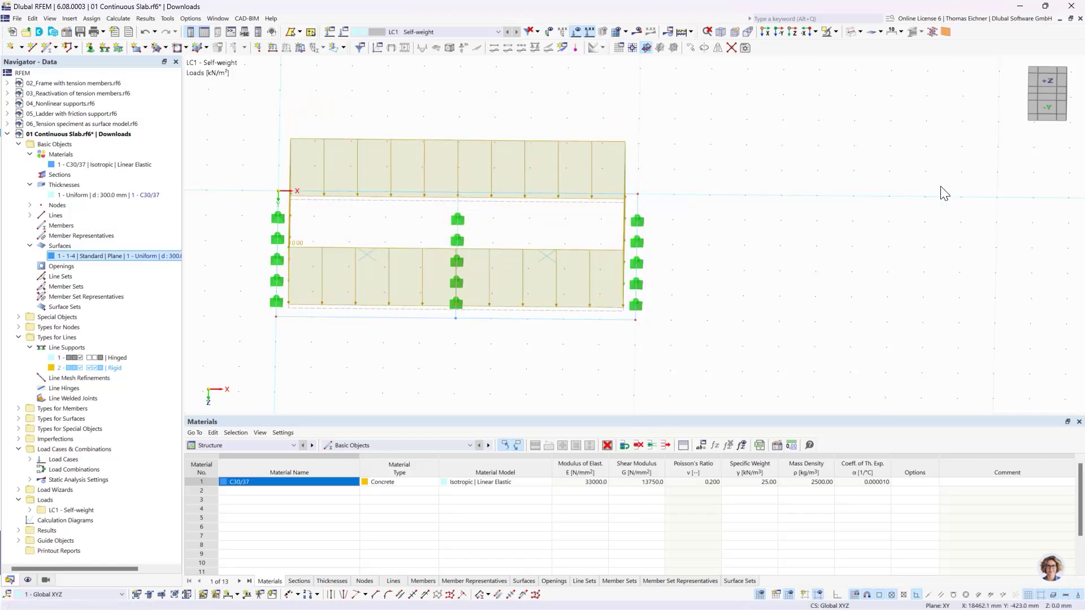
pyautogui.click(638, 221)
pyautogui.click(725, 328)
# Make room around the slab for copies and switch the model to transparent solid display
pyautogui.scroll(-5, 305, 336)
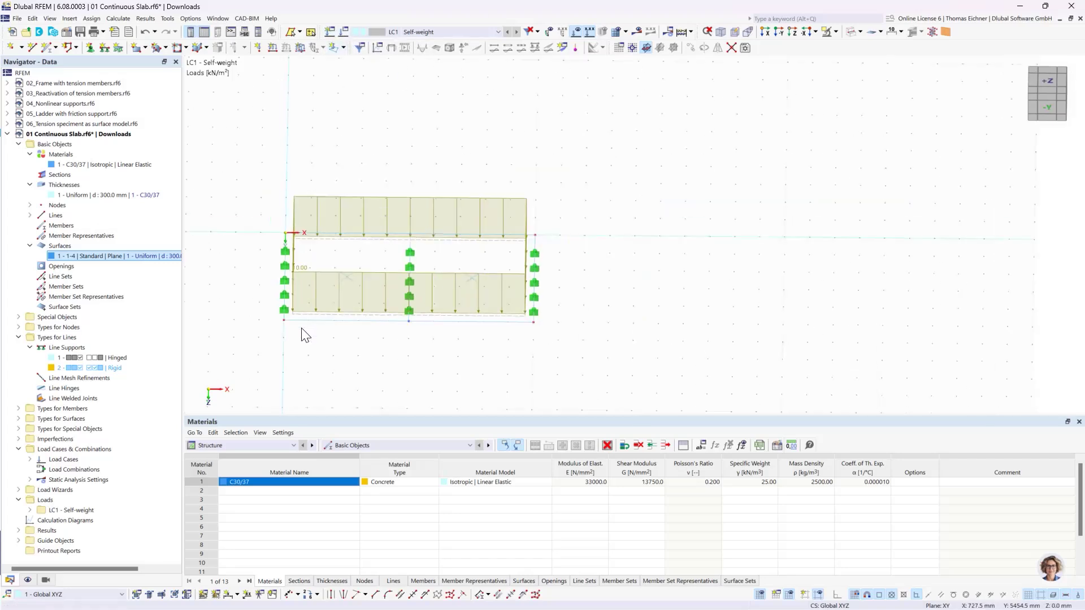
pyautogui.moveTo(700, 303); pyautogui.dragTo(698, 249, button='middle')
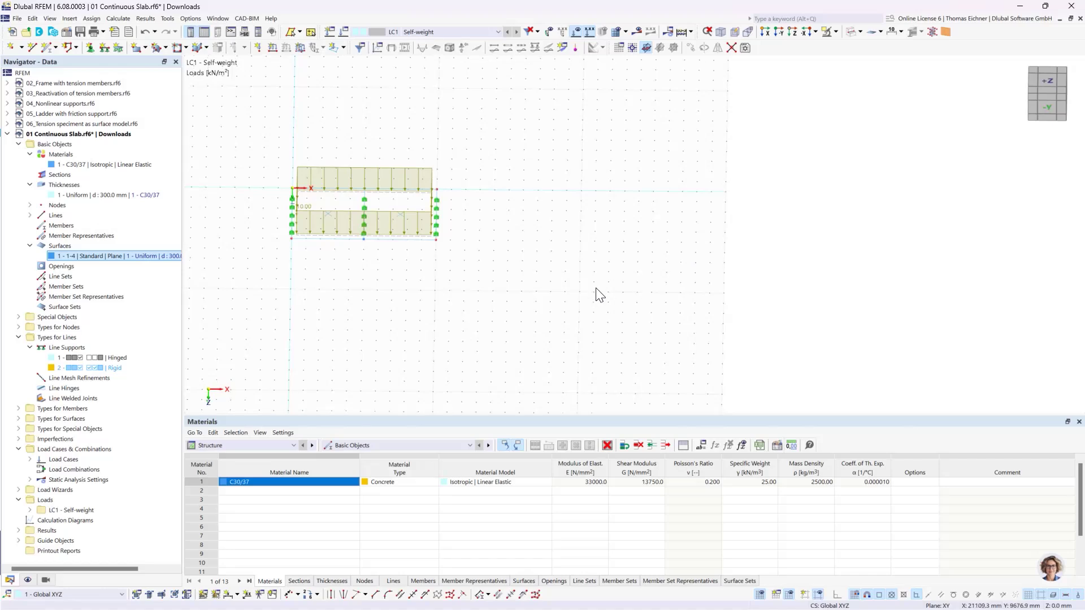
pyautogui.scroll(-2, 596, 291)
pyautogui.moveTo(498, 267); pyautogui.dragTo(457, 299, button='middle')
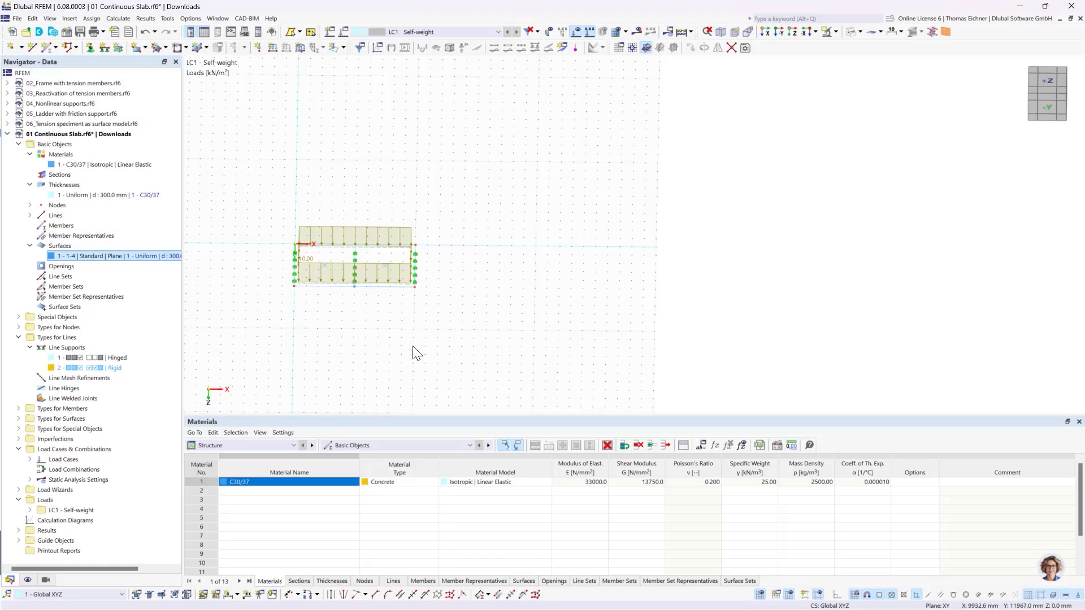
pyautogui.moveTo(525, 280); pyautogui.dragTo(472, 284, button='middle')
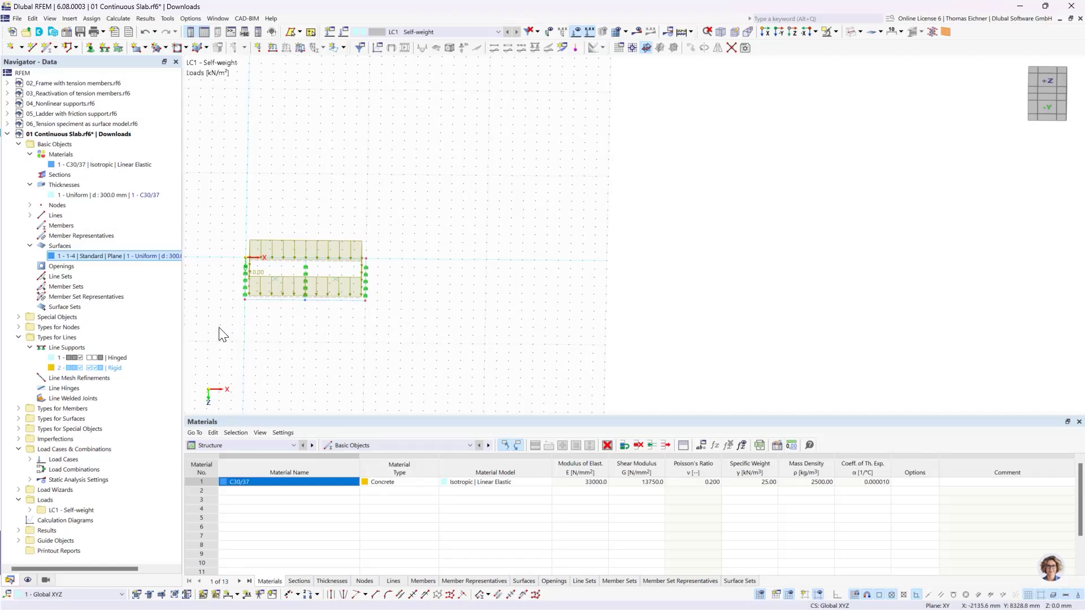
pyautogui.moveTo(219, 328); pyautogui.dragTo(345, 327)
pyautogui.click(850, 32)
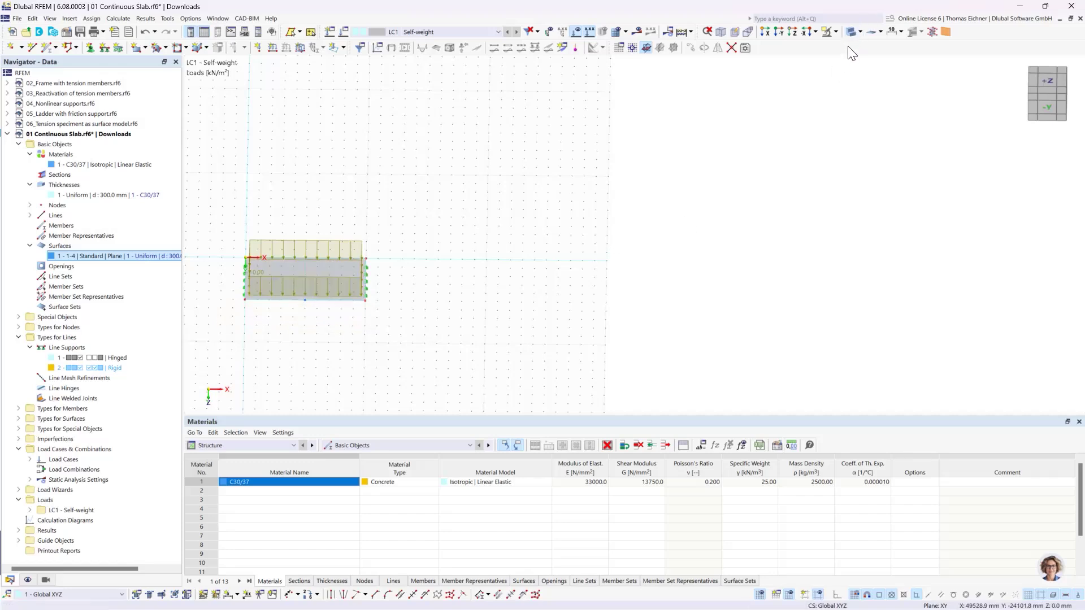
pyautogui.click(854, 30)
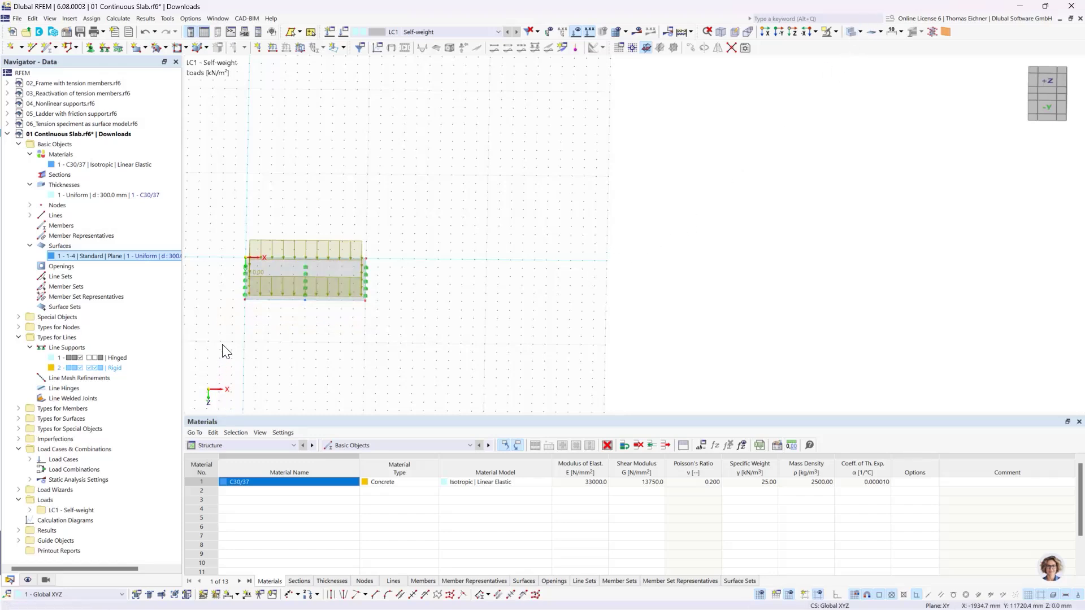
pyautogui.moveTo(221, 344); pyautogui.dragTo(450, 205)
pyautogui.rightClick(409, 199)
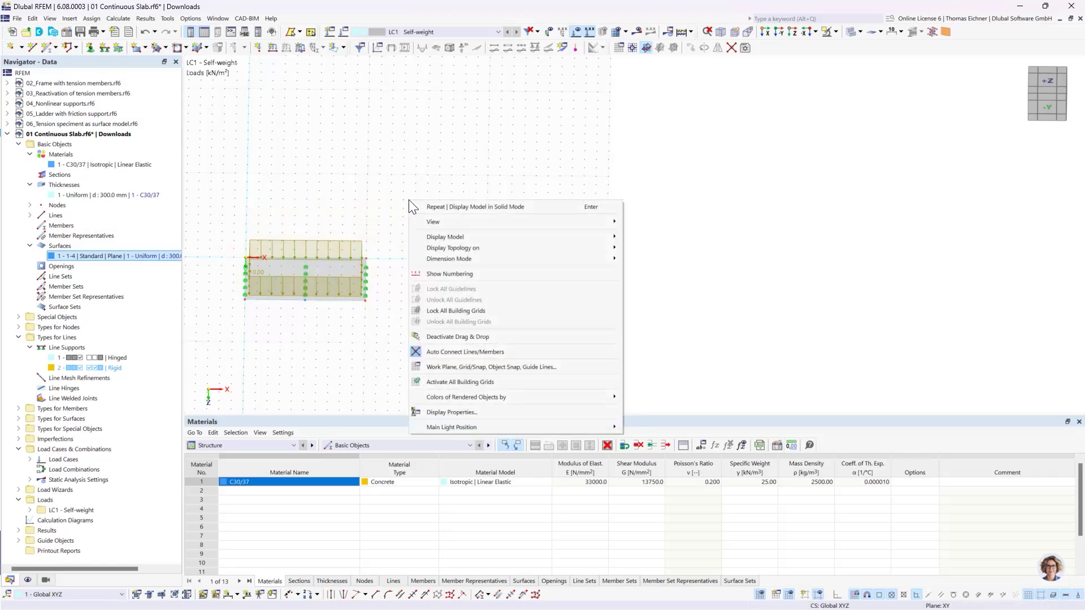
pyautogui.click(380, 200)
# Select the whole slab with its line supports and surface load and set Move/Copy to create 3 copies
pyautogui.moveTo(225, 335); pyautogui.dragTo(465, 157)
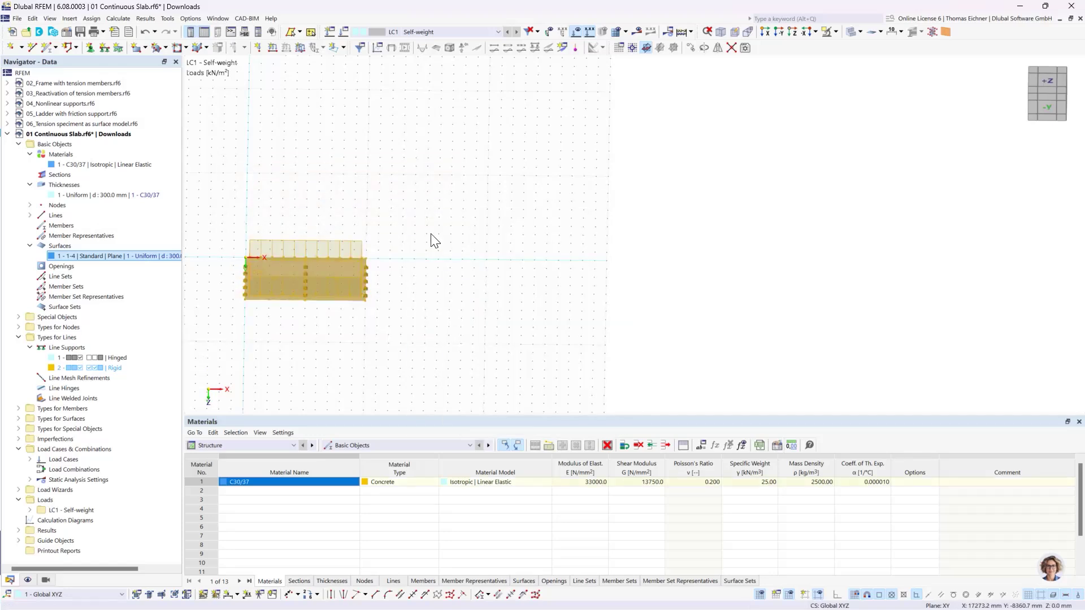
pyautogui.rightClick(351, 279)
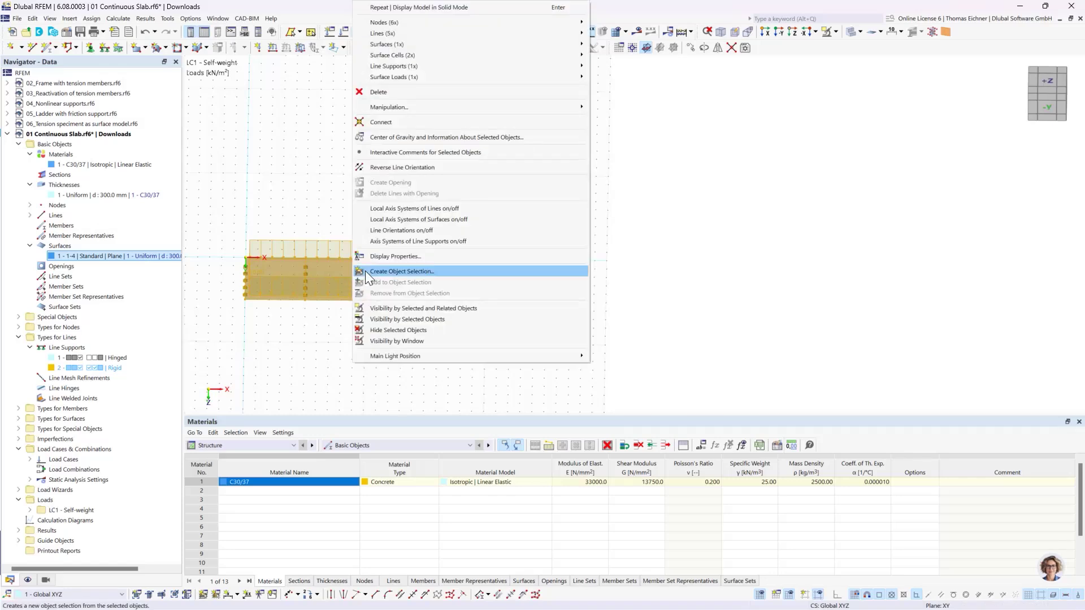
pyautogui.moveTo(399, 107)
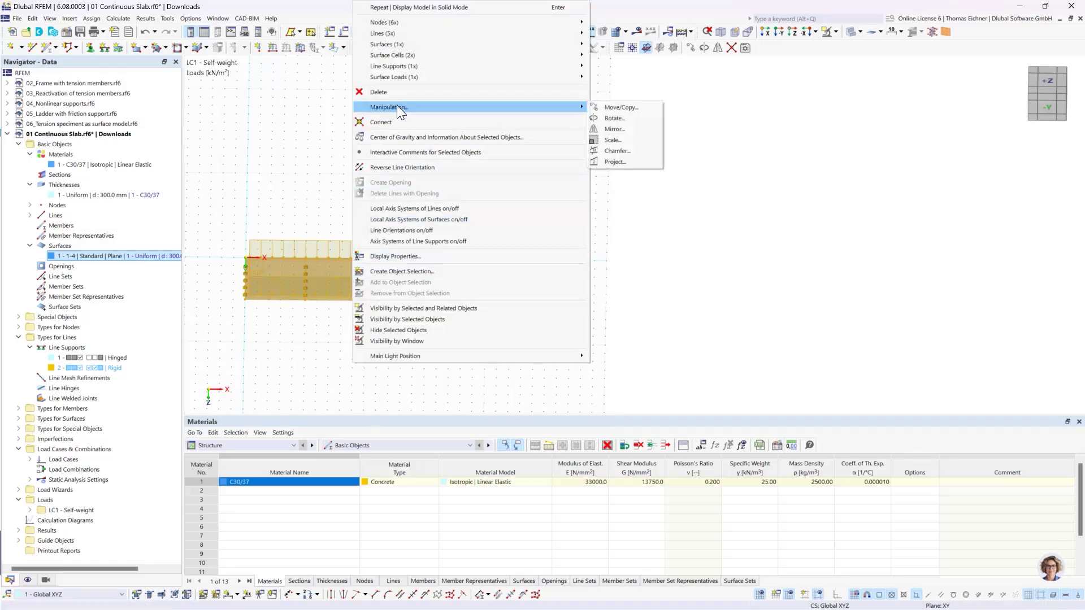
pyautogui.click(616, 109)
pyautogui.moveTo(543, 169); pyautogui.dragTo(661, 146)
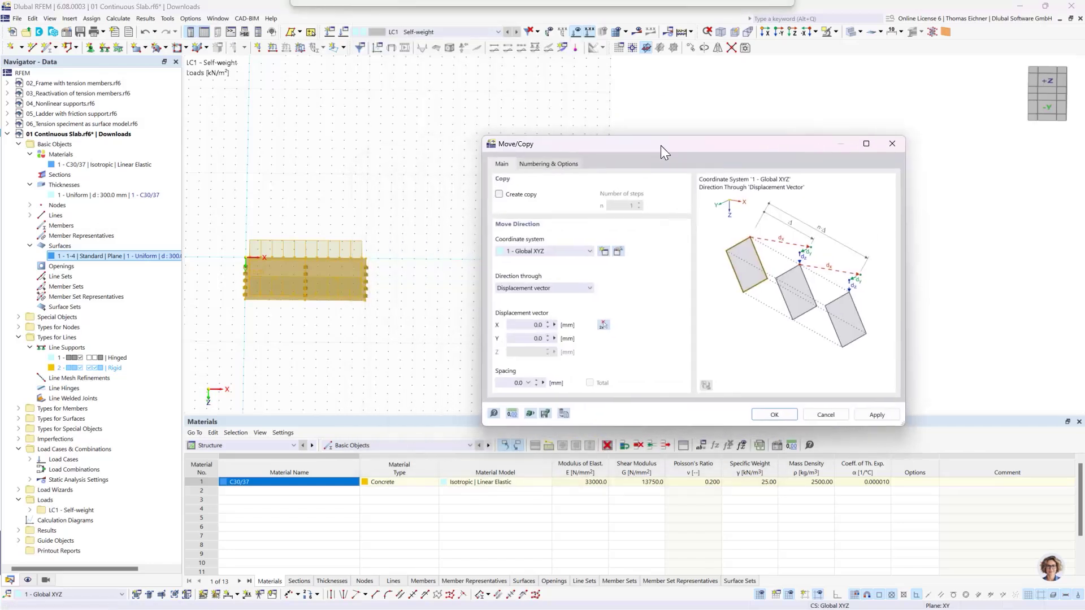
pyautogui.click(500, 195)
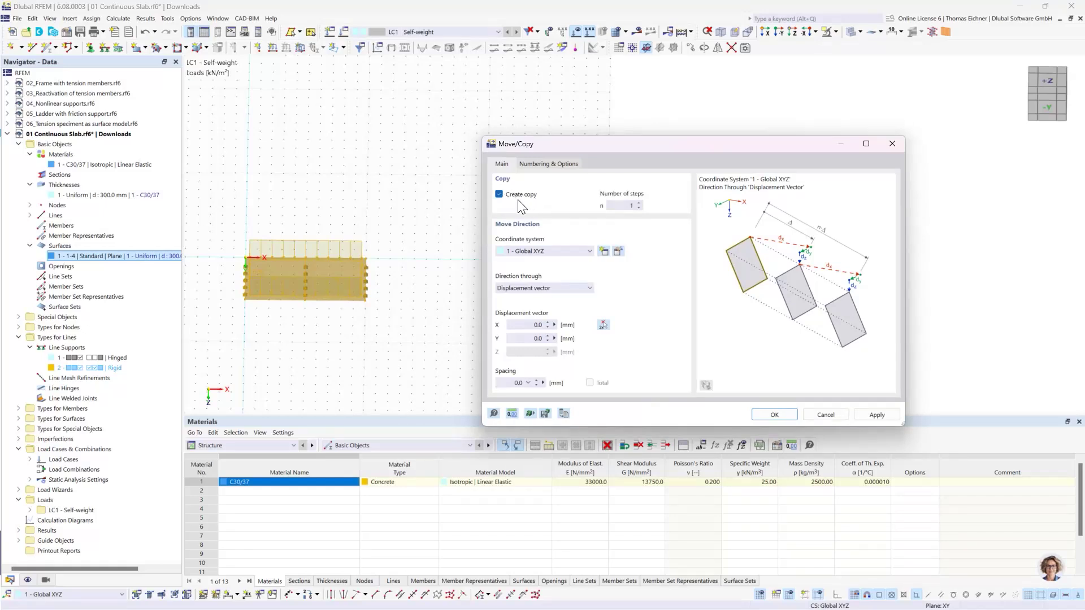
pyautogui.doubleClick(631, 206)
pyautogui.write('3')
pyautogui.click(515, 324)
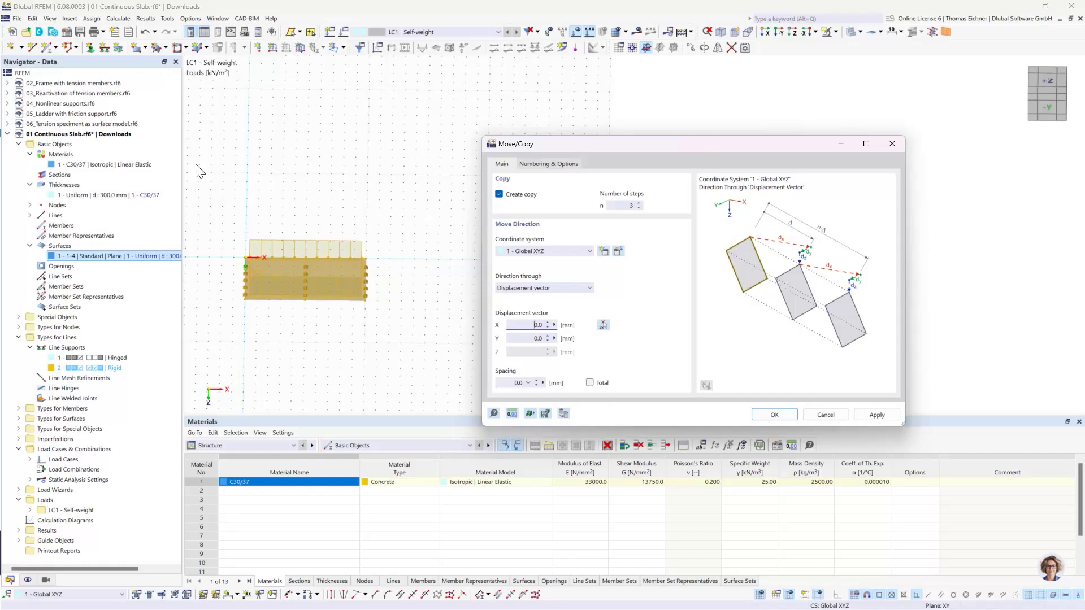
# Change the model's length unit to metres in the units and decimal places settings
pyautogui.click(511, 416)
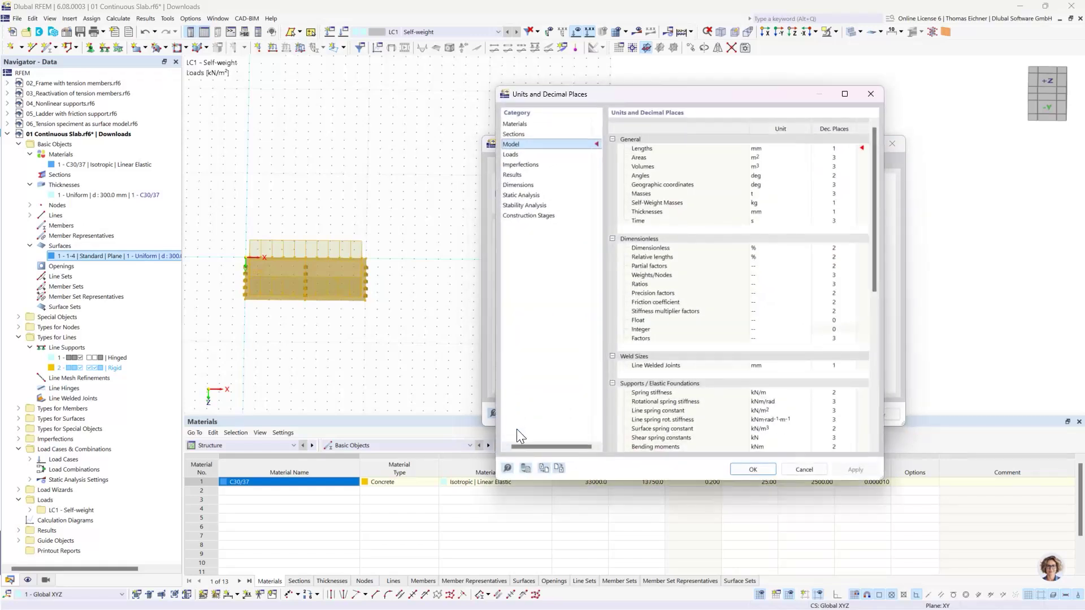
pyautogui.moveTo(587, 97); pyautogui.dragTo(177, 89)
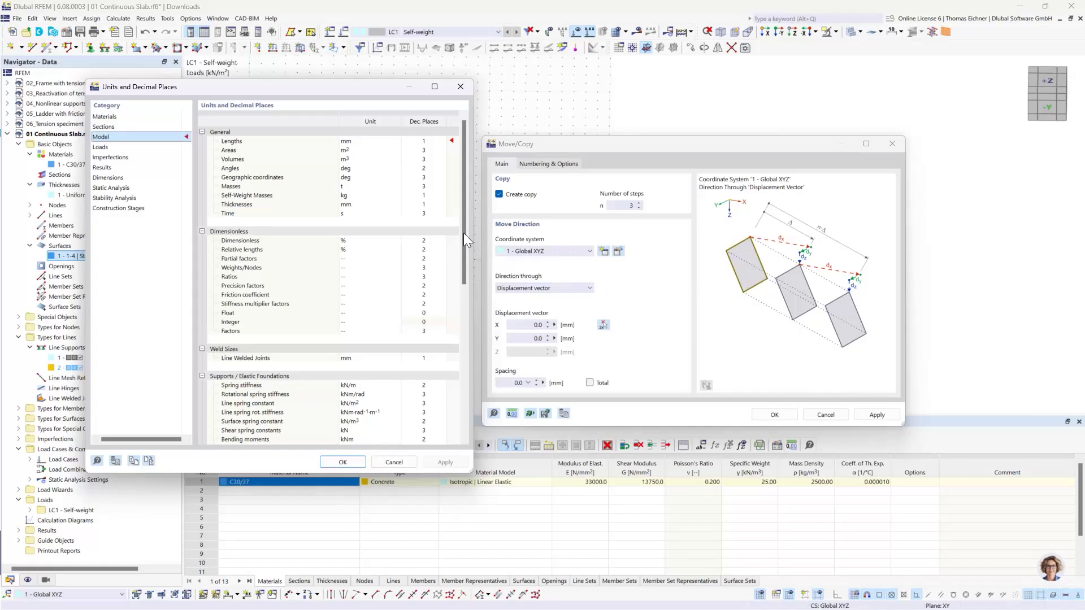
pyautogui.click(355, 140)
pyautogui.click(397, 141)
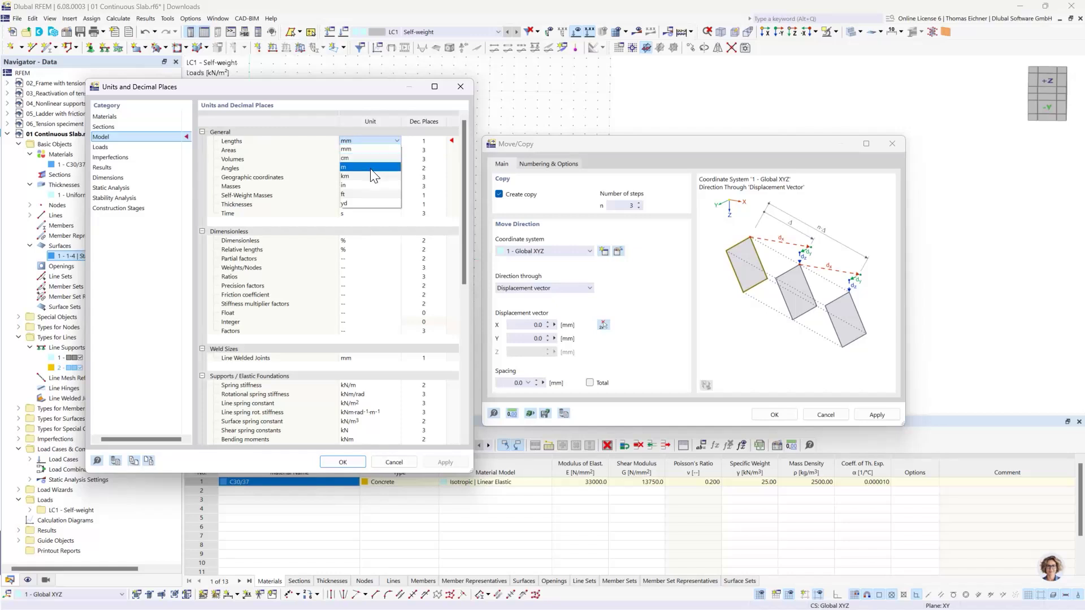
pyautogui.click(371, 169)
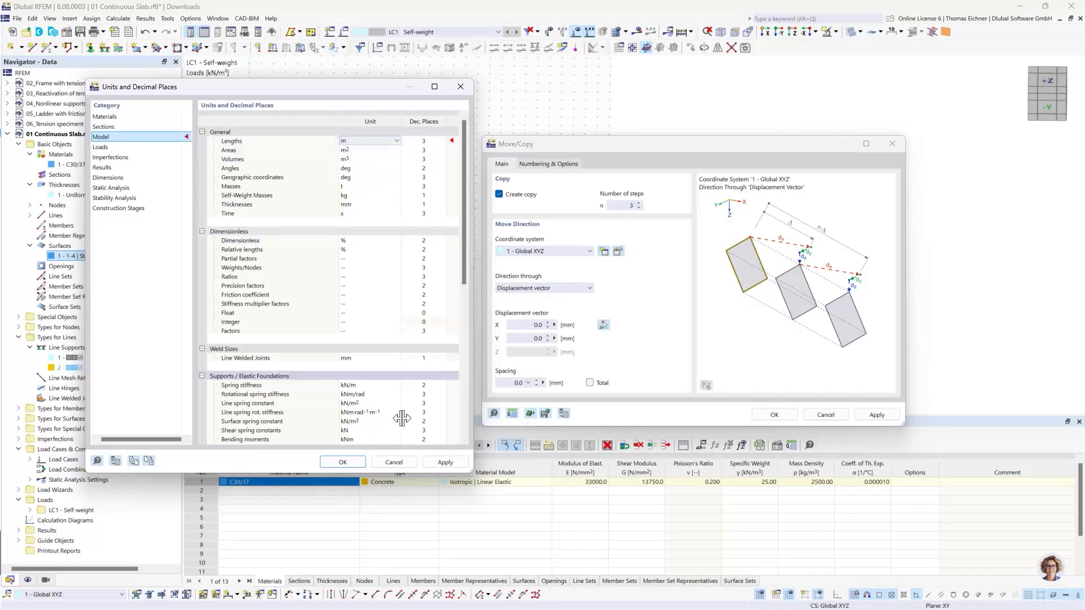
pyautogui.click(349, 462)
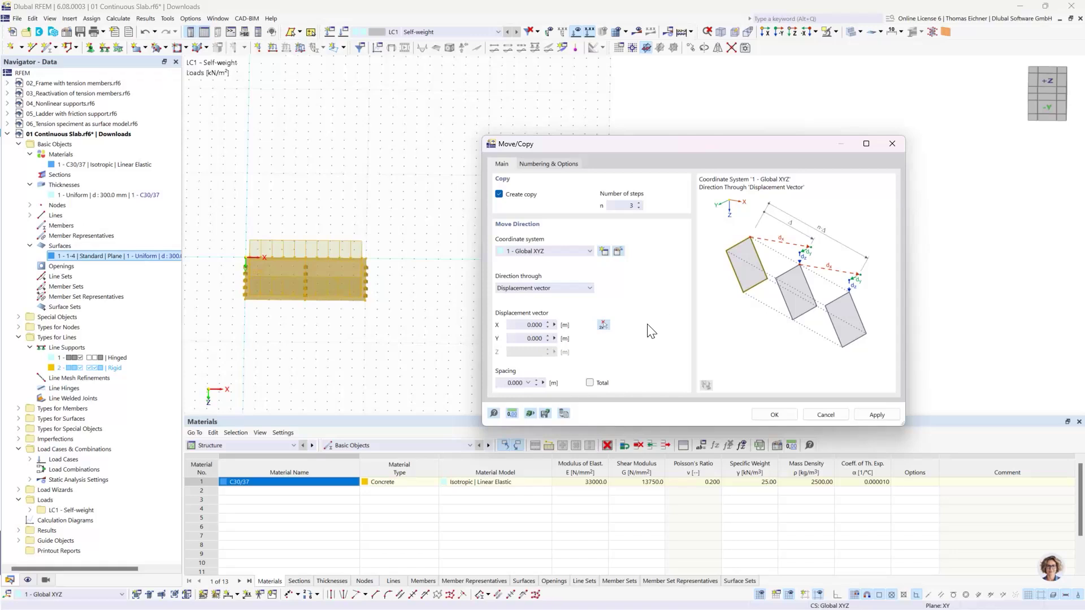
# Create the three slab copies with a displacement vector of 15 m in X
pyautogui.click(521, 326)
pyautogui.doubleClick(527, 326)
pyautogui.write('15')
pyautogui.click(528, 339)
pyautogui.click(535, 327)
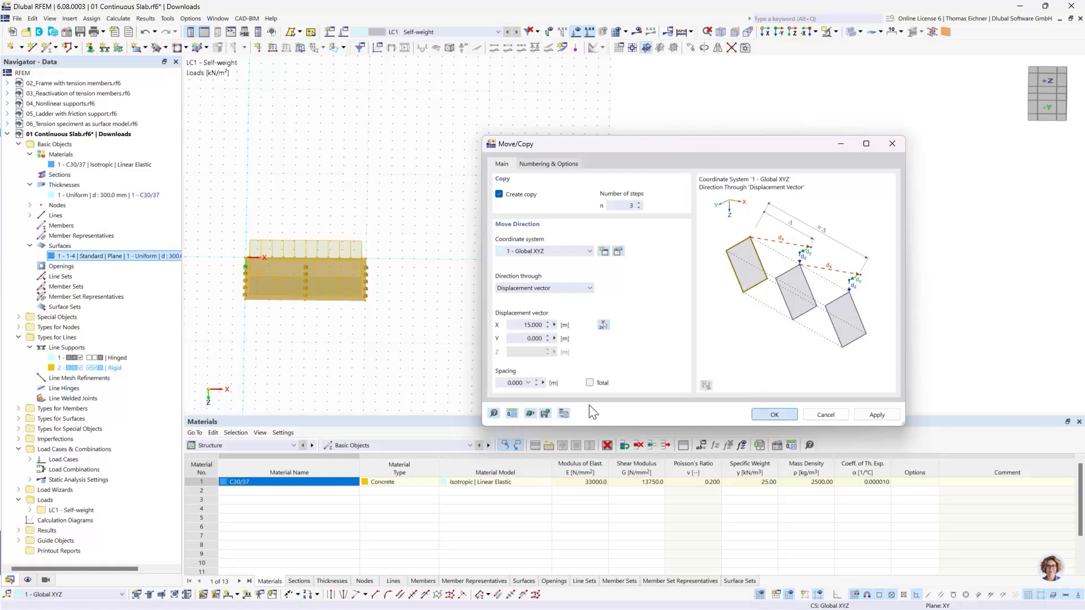
pyautogui.click(774, 415)
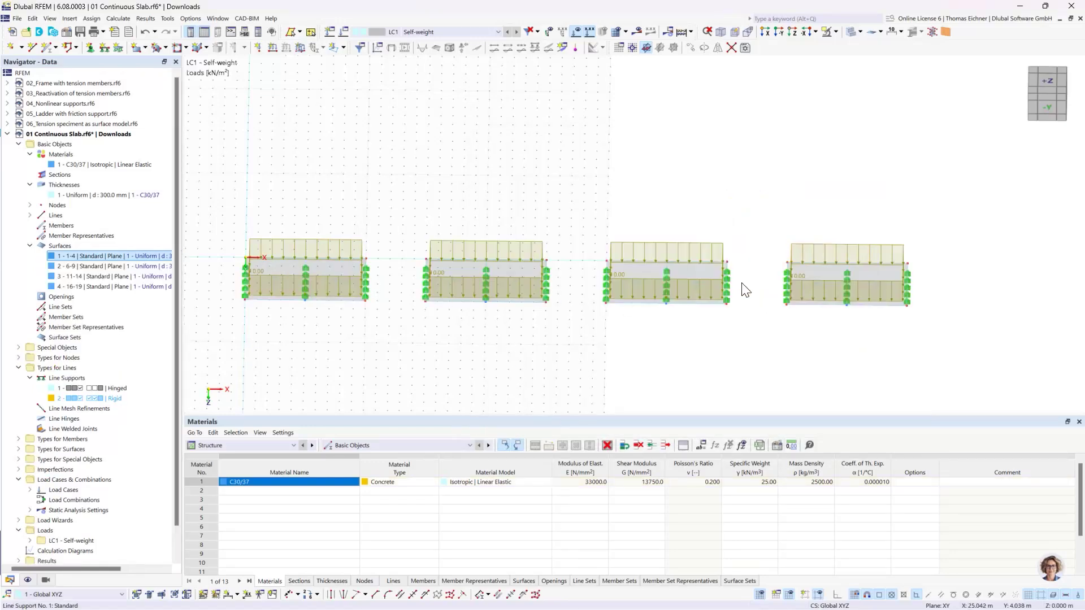
# Open the work plane and grid/snap settings while keeping the row of slabs in view
pyautogui.scroll(-1, 894, 280)
pyautogui.scroll(-2, 894, 280)
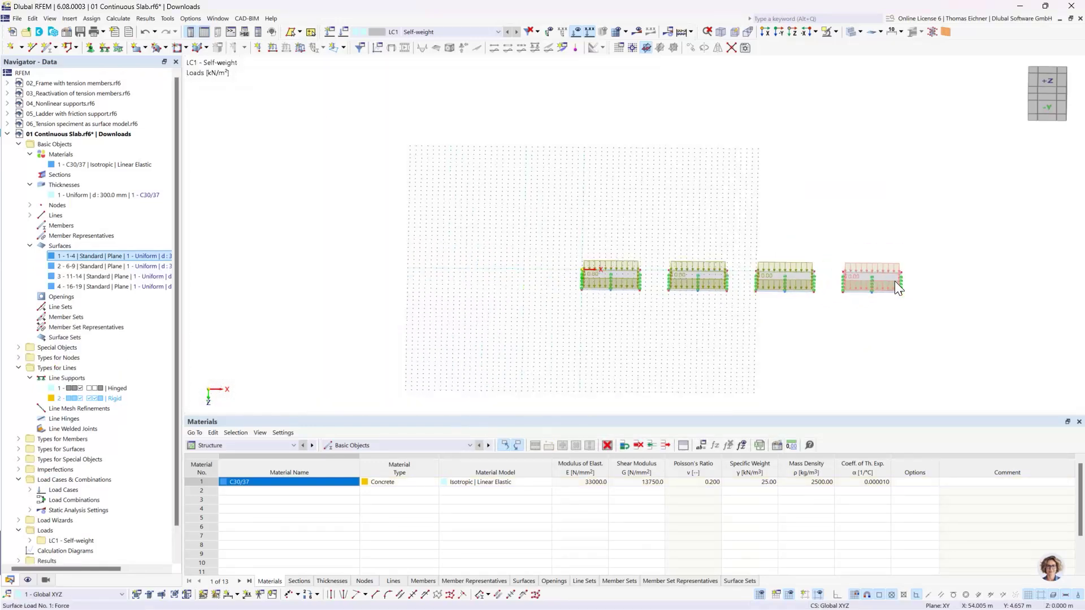
pyautogui.scroll(1, 878, 280)
pyautogui.keyDown('ctrl'); pyautogui.moveTo(762, 231); pyautogui.dragTo(759, 305, button='middle'); pyautogui.keyUp('ctrl')
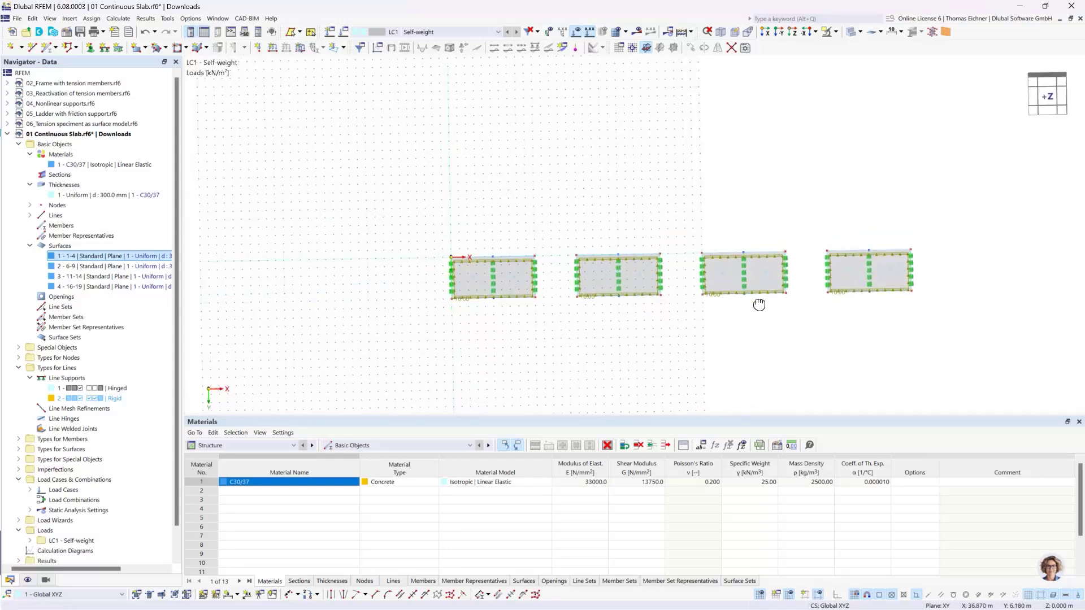
pyautogui.scroll(1, 689, 253)
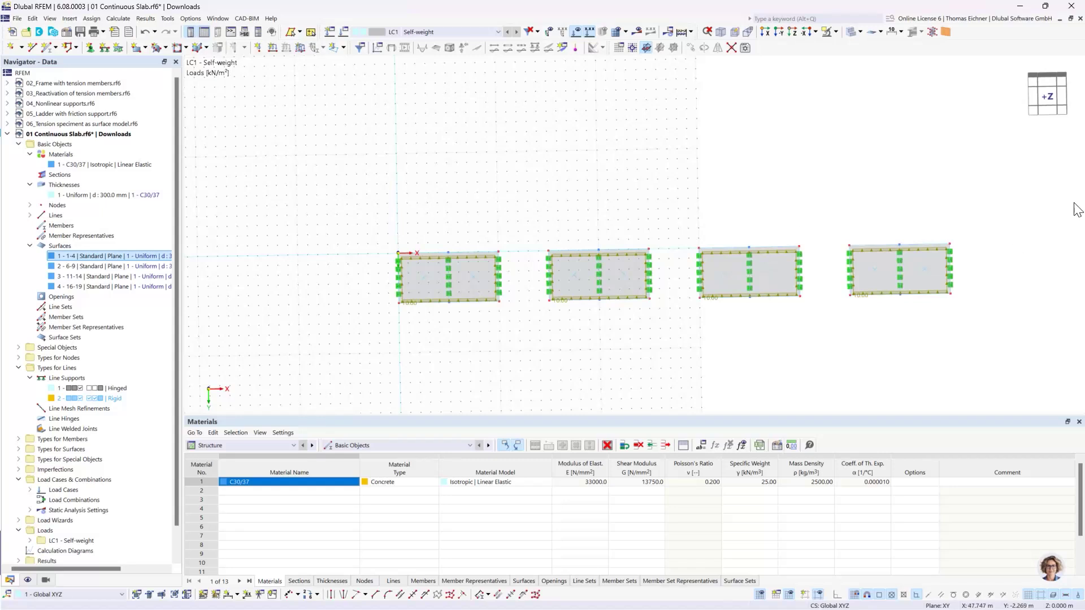
pyautogui.moveTo(921, 170); pyautogui.dragTo(819, 165, button='middle')
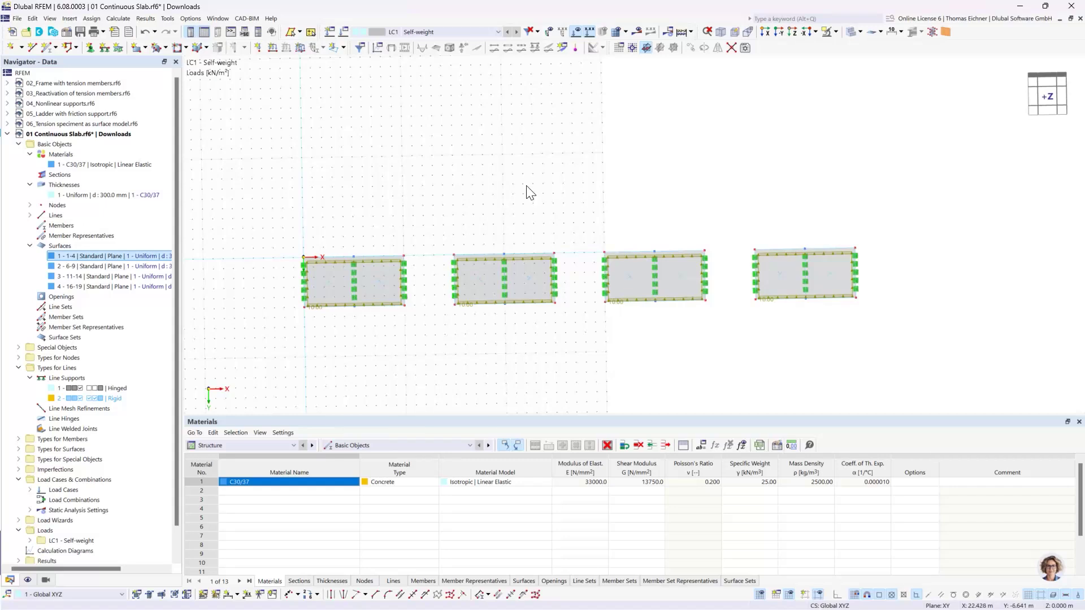
pyautogui.rightClick(454, 165)
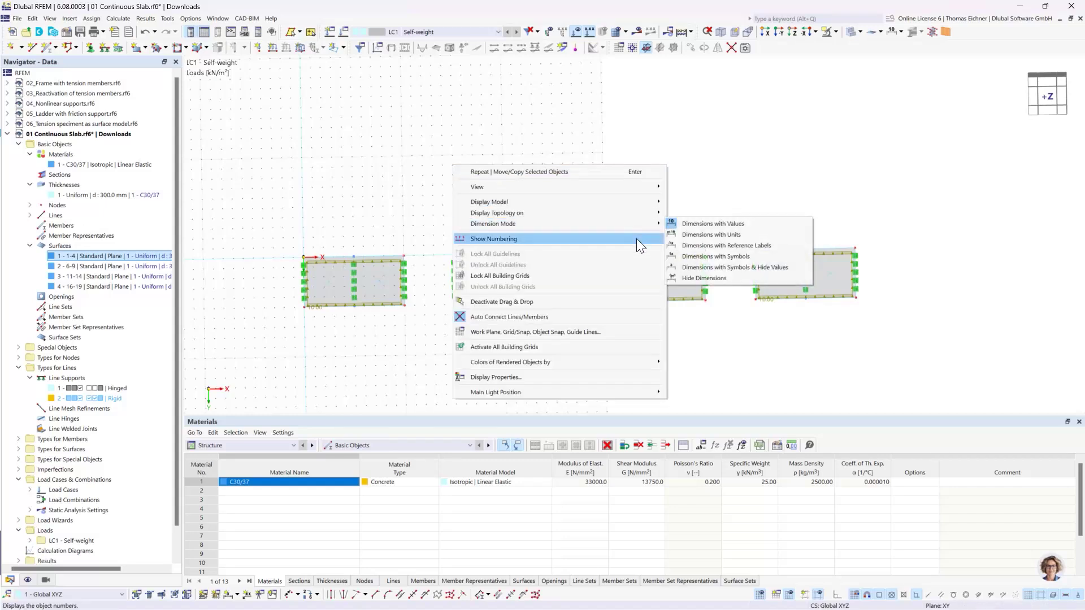
pyautogui.click(451, 91)
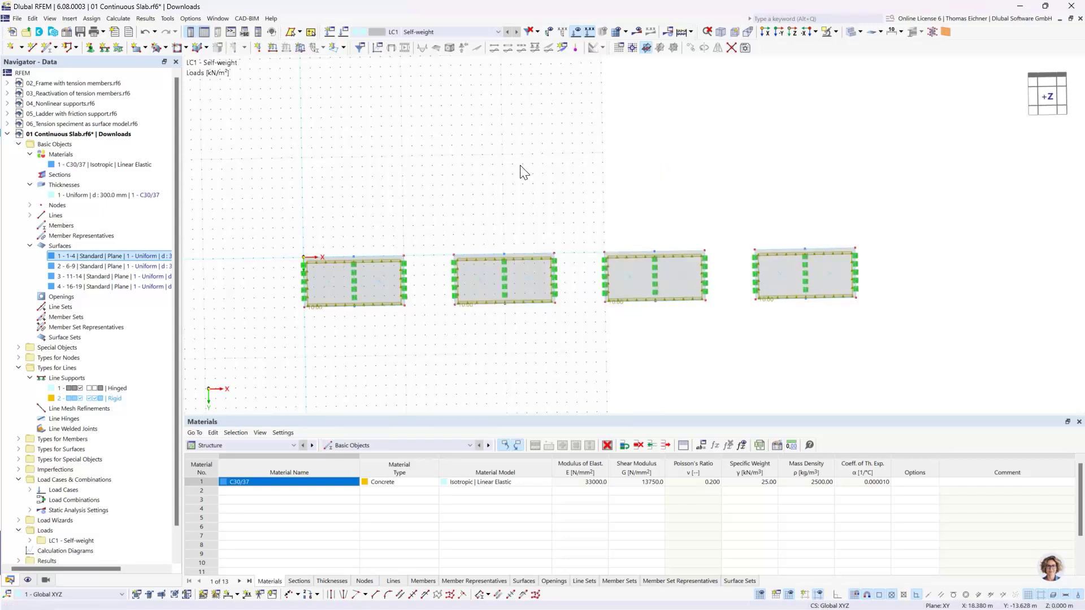
pyautogui.rightClick(340, 130)
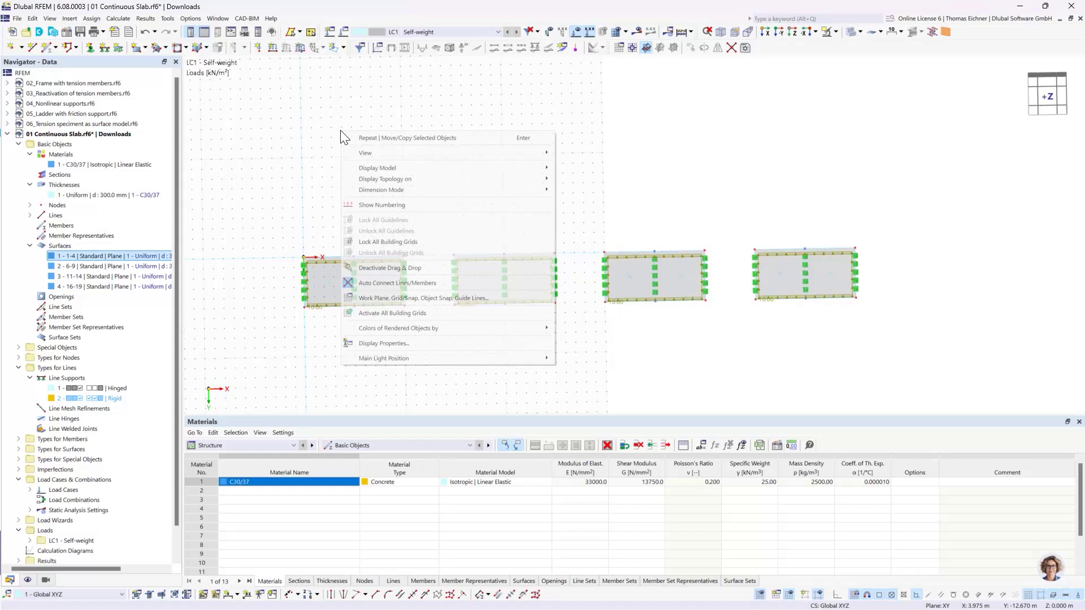
pyautogui.click(307, 112)
pyautogui.rightClick(384, 151)
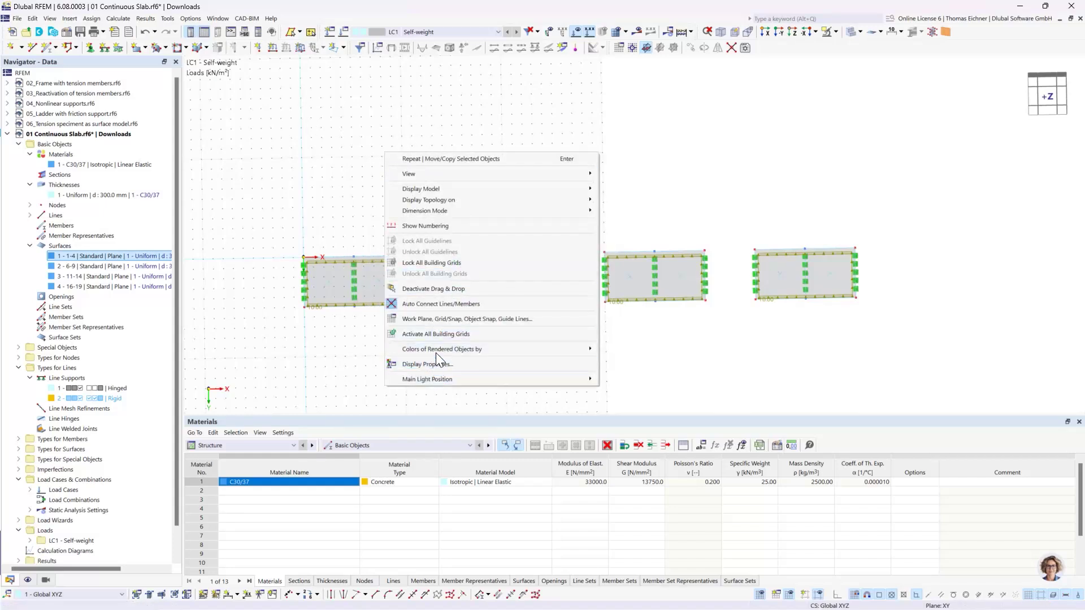
pyautogui.click(429, 318)
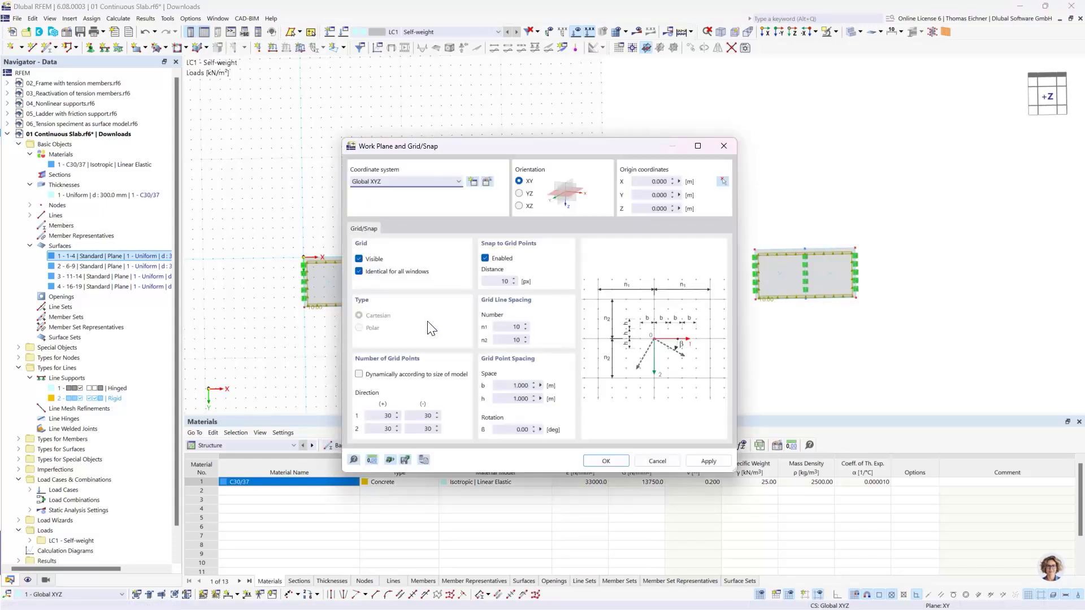
pyautogui.moveTo(470, 150); pyautogui.dragTo(736, 87)
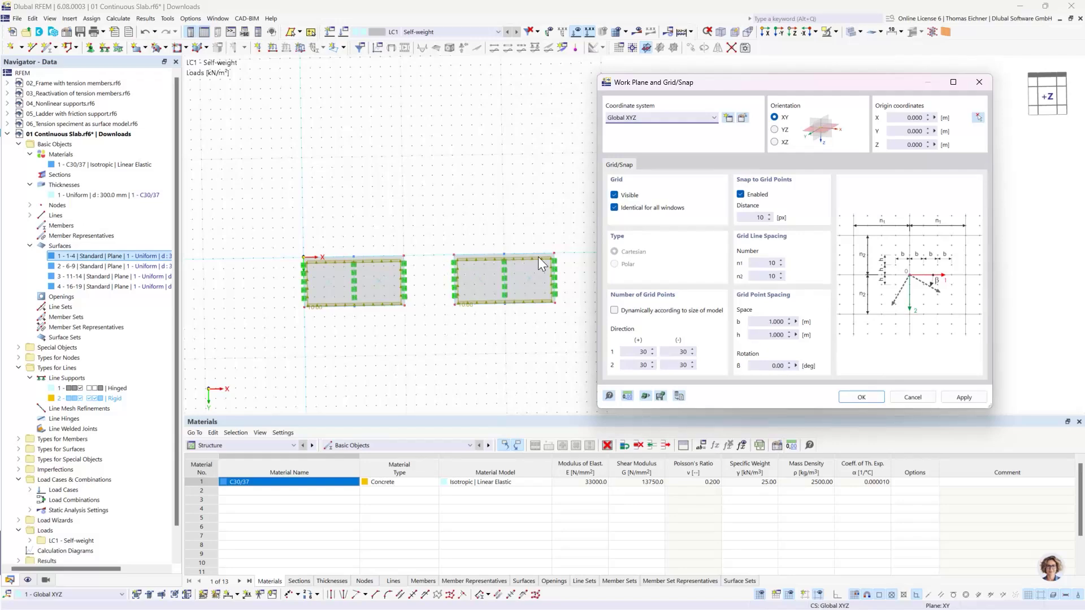
pyautogui.moveTo(730, 91); pyautogui.dragTo(572, 169)
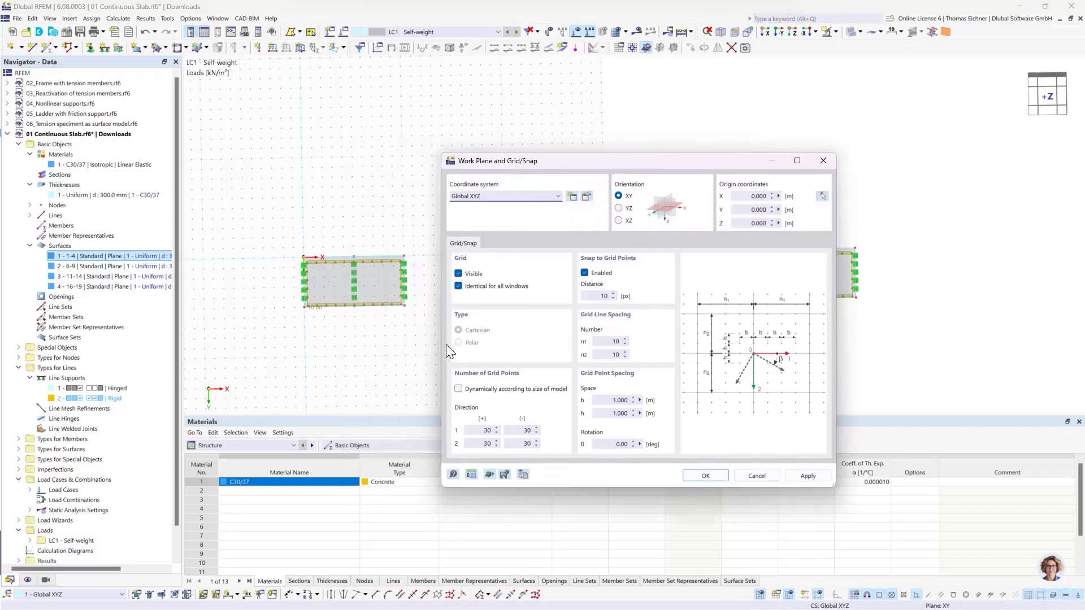
# Set the grid to 200 points in both positive directions with a point spacing of 0.5 m for b and h
pyautogui.doubleClick(476, 432)
pyautogui.doubleClick(482, 444)
pyautogui.click(520, 428)
pyautogui.click(606, 400)
pyautogui.doubleClick(613, 400)
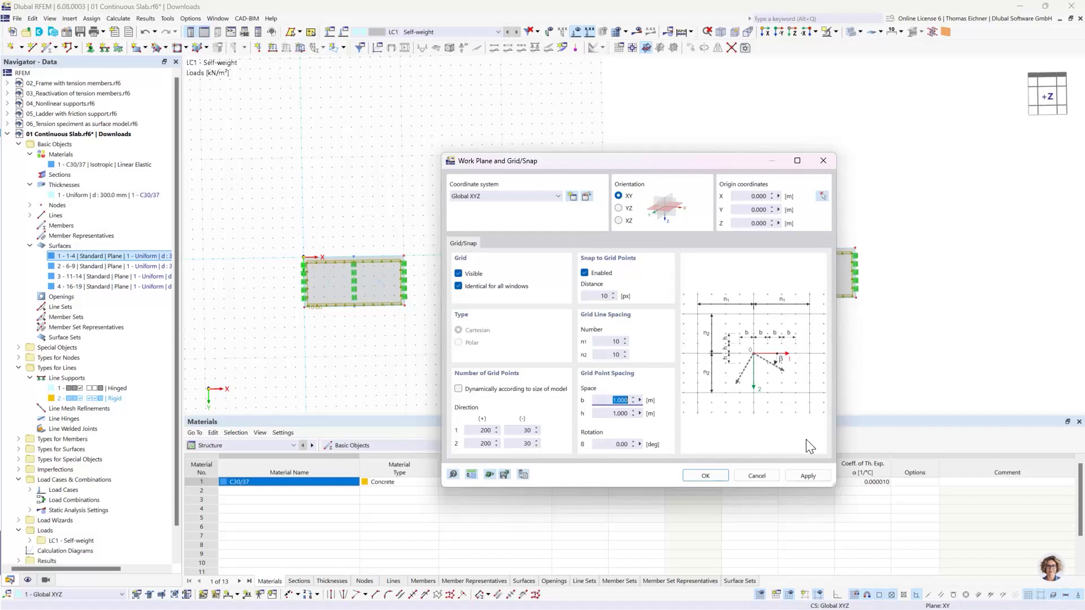
pyautogui.write('0.5')
pyautogui.press('Tab')
pyautogui.write('0')
pyautogui.click(711, 478)
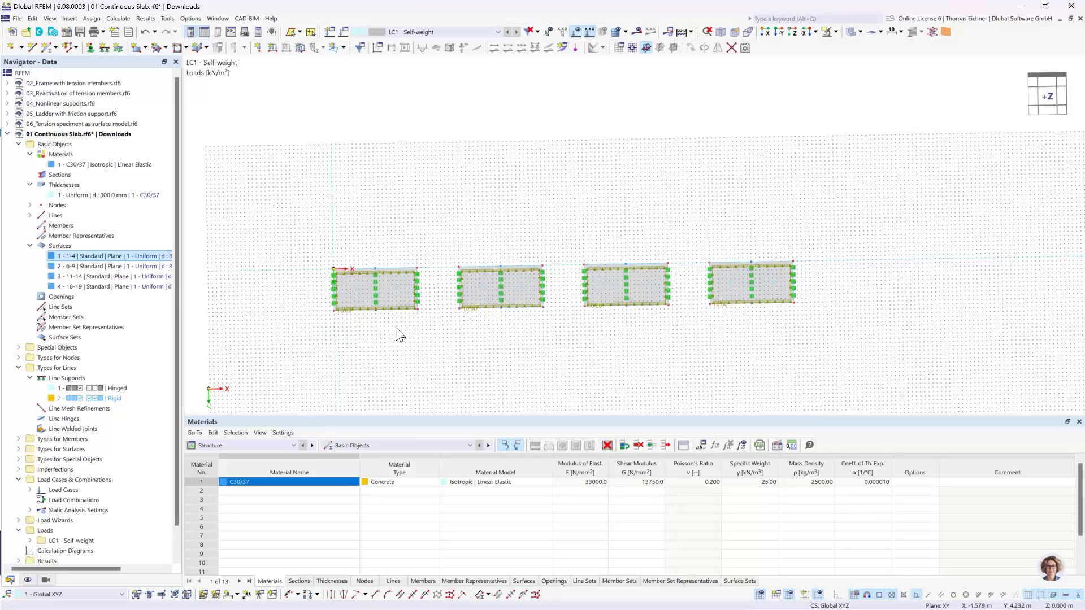
# Examine the four slabs with their supports and loads on the extended grid from above and obliquely
pyautogui.scroll(-3, 401, 322)
pyautogui.scroll(1, 605, 206)
pyautogui.moveTo(530, 280); pyautogui.dragTo(453, 339, button='middle')
pyautogui.scroll(1, 452, 339)
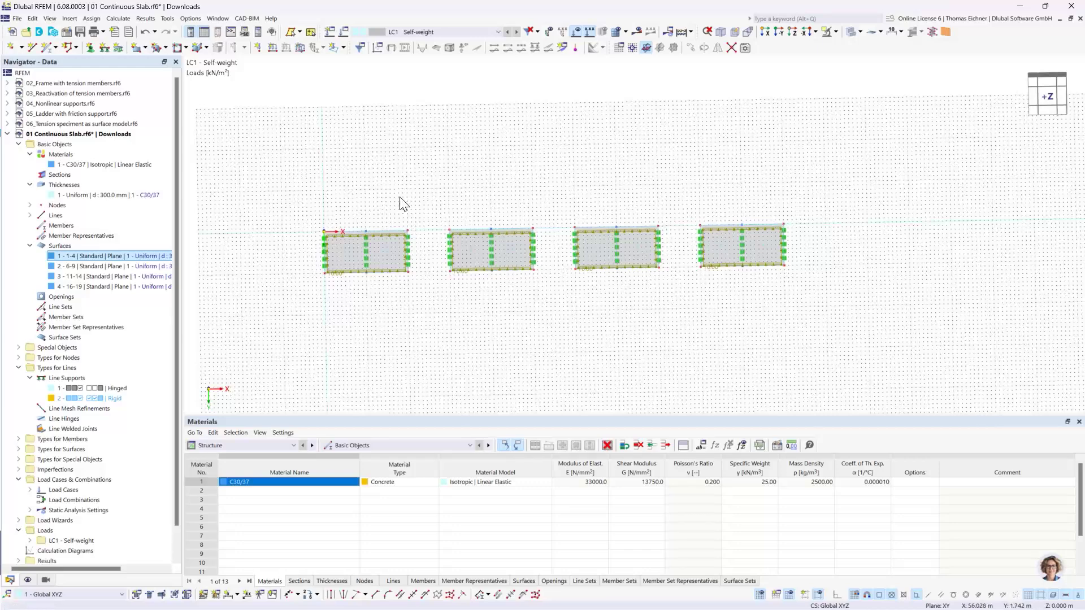
pyautogui.moveTo(788, 255); pyautogui.dragTo(900, 249, button='middle')
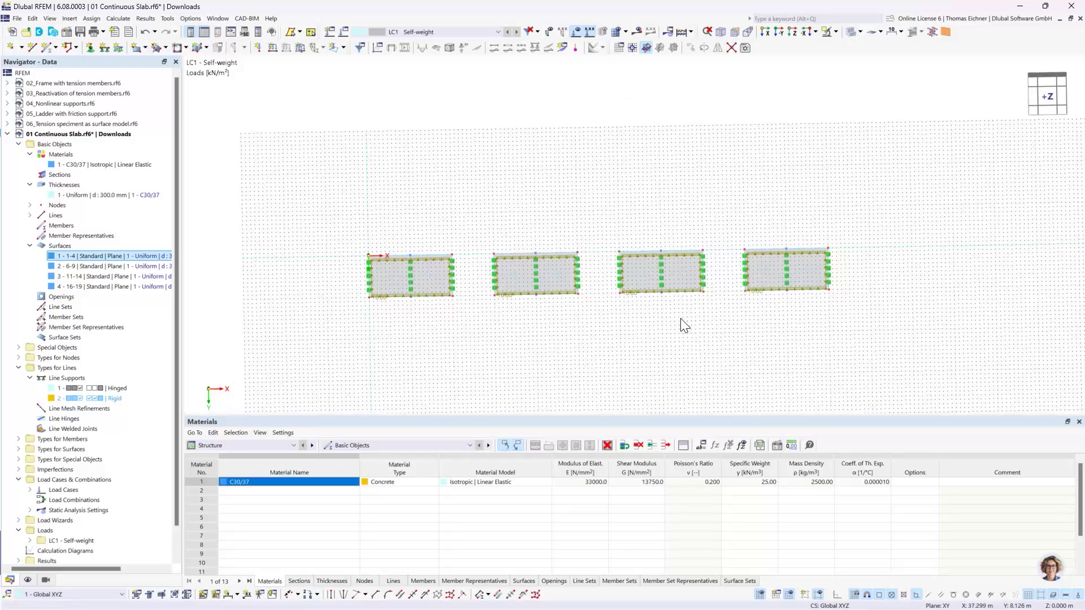
pyautogui.scroll(2, 582, 279)
pyautogui.moveTo(346, 156)
pyautogui.mouseDown(button='middle')
pyautogui.moveTo(371, 146)
pyautogui.moveTo(354, 164)
pyautogui.mouseUp(button='middle')
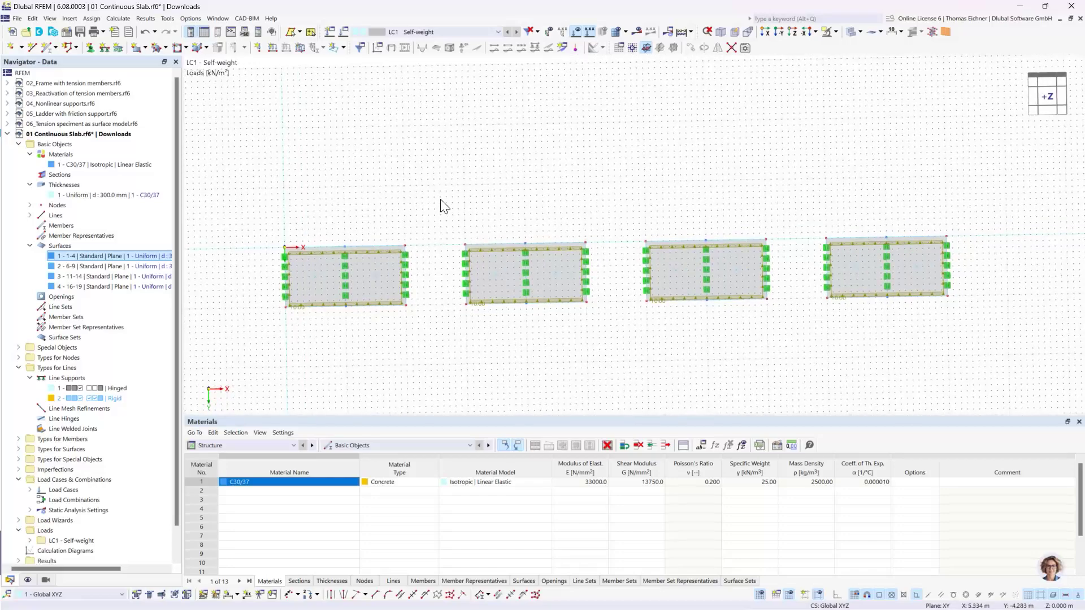
pyautogui.keyDown('ctrl'); pyautogui.moveTo(538, 204); pyautogui.dragTo(261, 204, button='middle'); pyautogui.keyUp('ctrl')
pyautogui.keyDown('shift'); pyautogui.moveTo(593, 223); pyautogui.dragTo(555, 274, button='middle'); pyautogui.keyUp('shift')
pyautogui.keyDown('ctrl'); pyautogui.moveTo(552, 199); pyautogui.dragTo(511, 185, button='middle'); pyautogui.keyUp('ctrl')
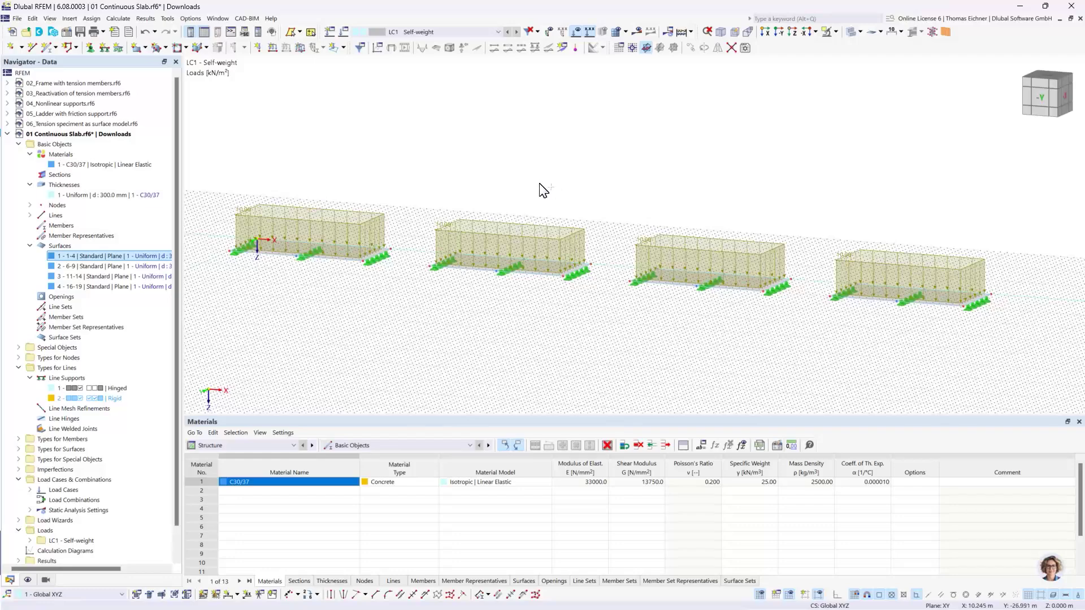
pyautogui.keyDown('ctrl'); pyautogui.moveTo(544, 190); pyautogui.dragTo(557, 242, button='middle'); pyautogui.keyUp('ctrl')
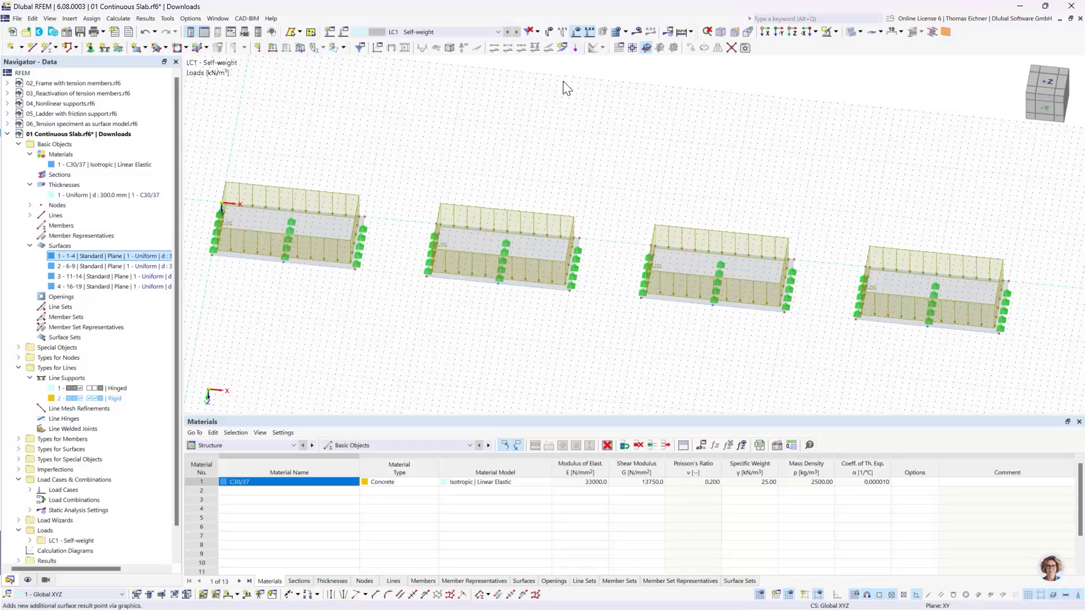
# Align the view along the Z direction and fit all four slabs into the work area
pyautogui.click(792, 32)
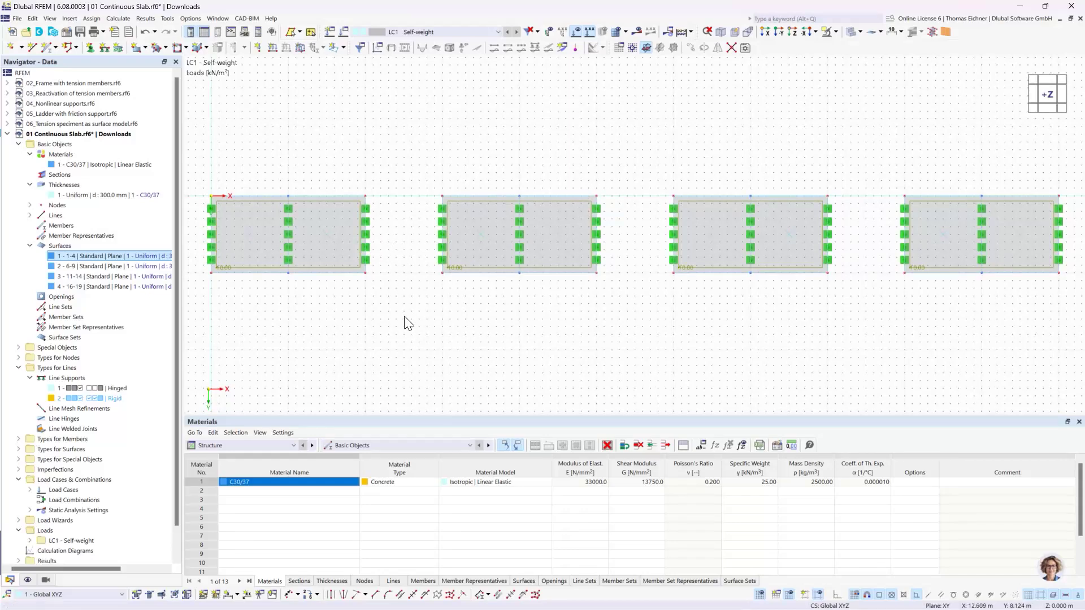
pyautogui.scroll(5, 399, 362)
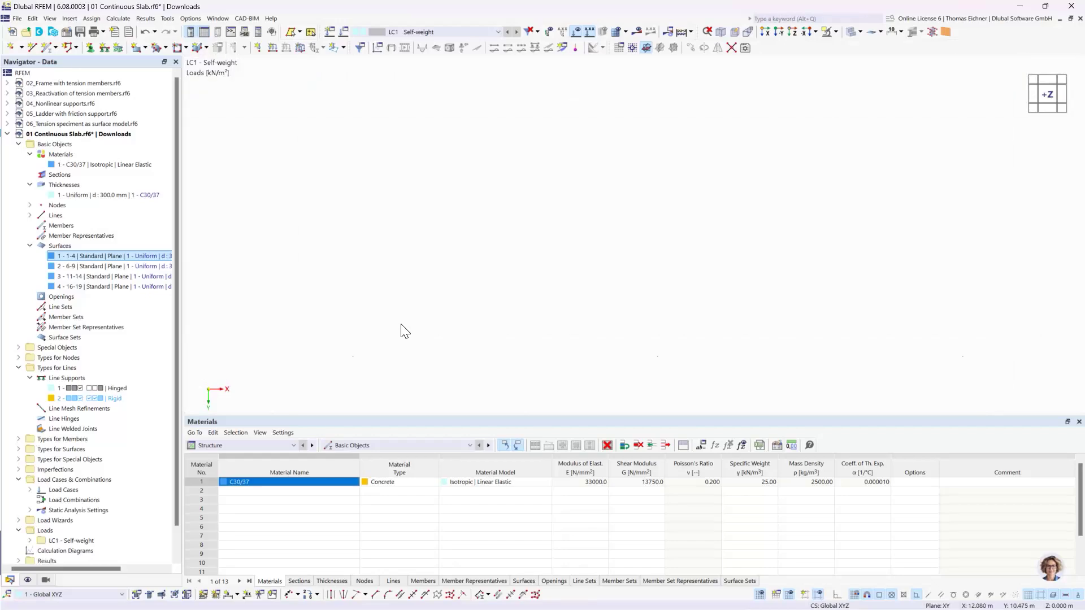
pyautogui.scroll(-5, 407, 325)
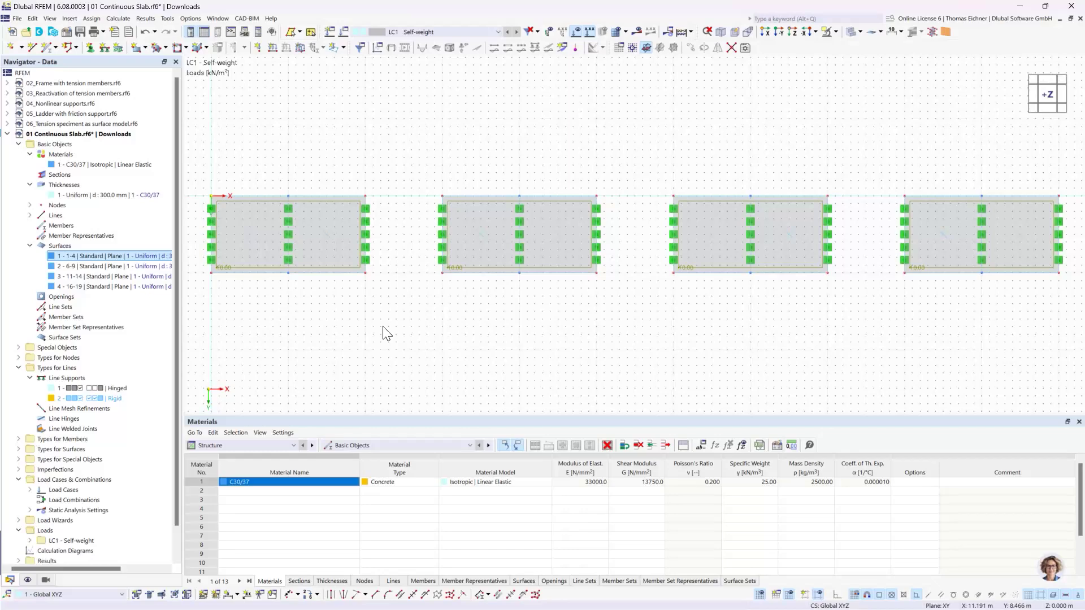
pyautogui.scroll(-3, 382, 327)
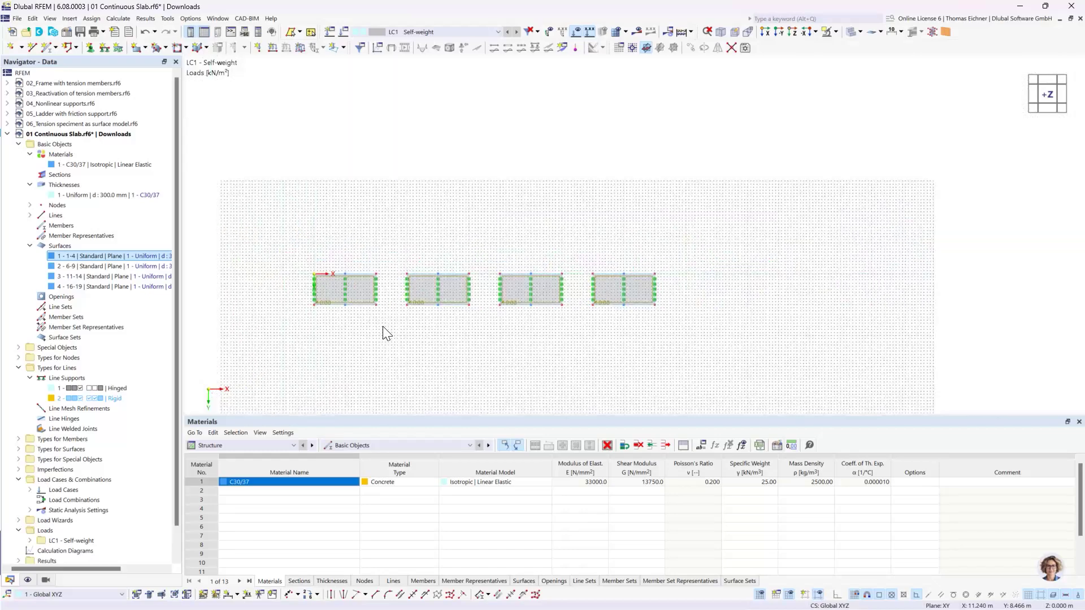
pyautogui.moveTo(442, 194); pyautogui.dragTo(123, 213, button='middle')
pyautogui.middleClick(626, 293)
pyautogui.middleClick(625, 294)
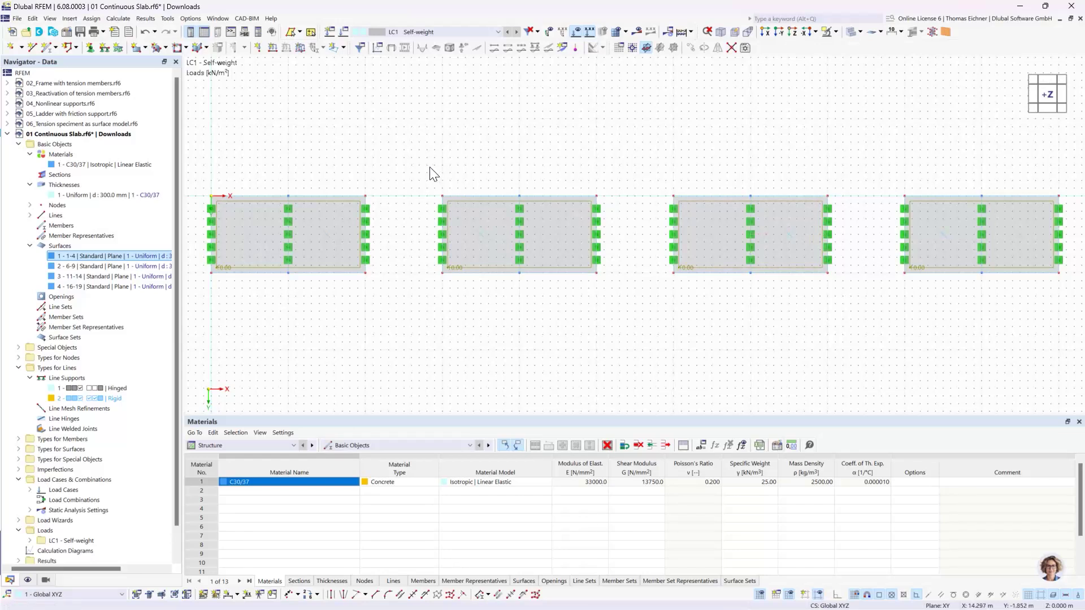
# Check the target length of finite elements in the general mesh settings and accept the settings
pyautogui.click(118, 18)
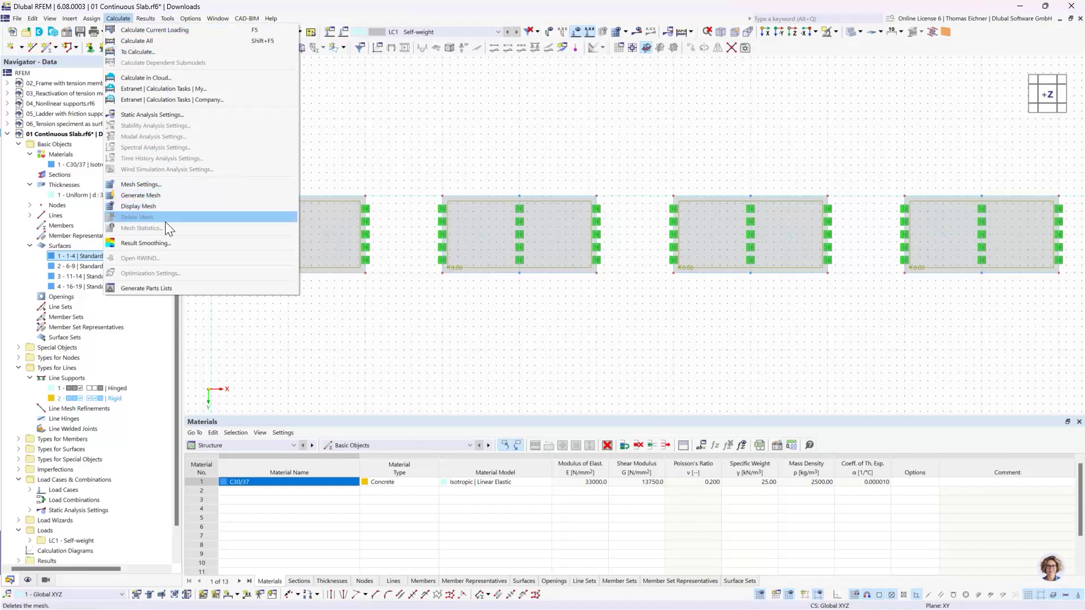
pyautogui.click(167, 189)
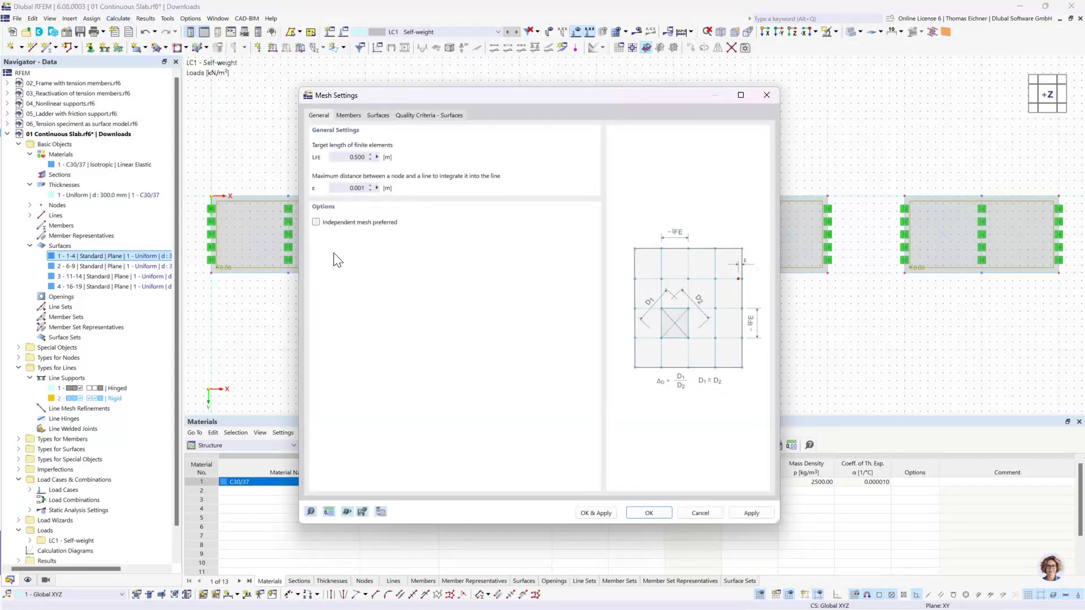
pyautogui.moveTo(332, 157); pyautogui.dragTo(399, 163)
pyautogui.click(346, 157)
pyautogui.click(650, 513)
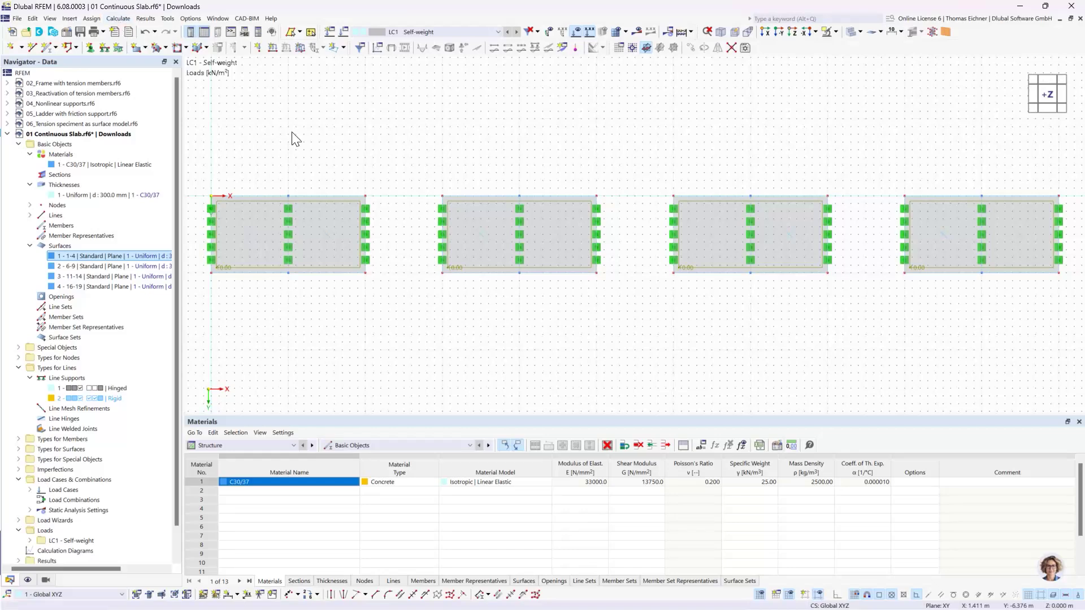
pyautogui.scroll(-1, 329, 128)
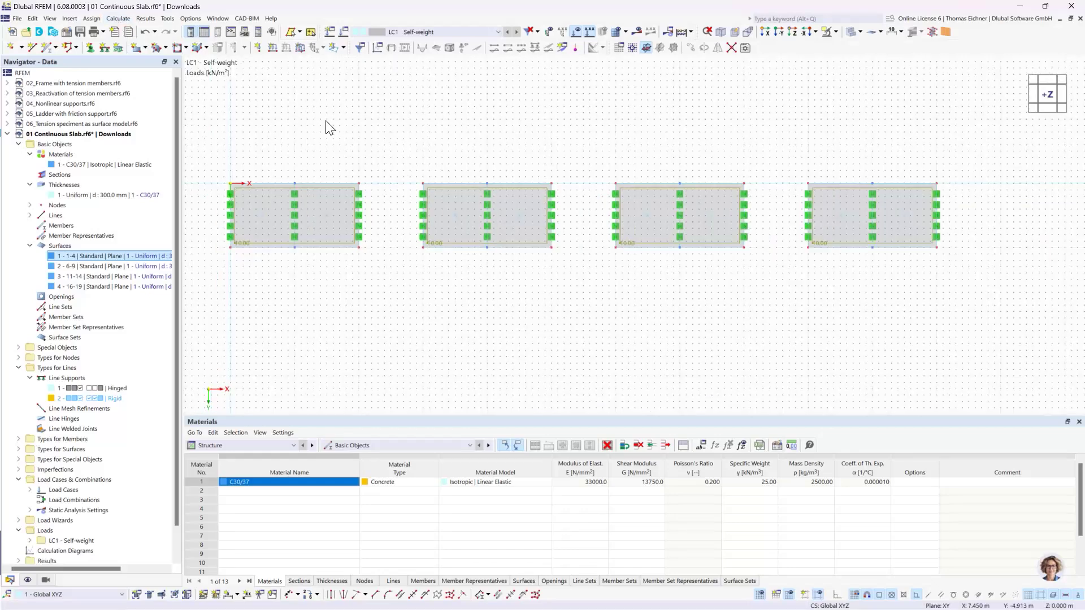
pyautogui.moveTo(330, 128); pyautogui.dragTo(343, 169, button='middle')
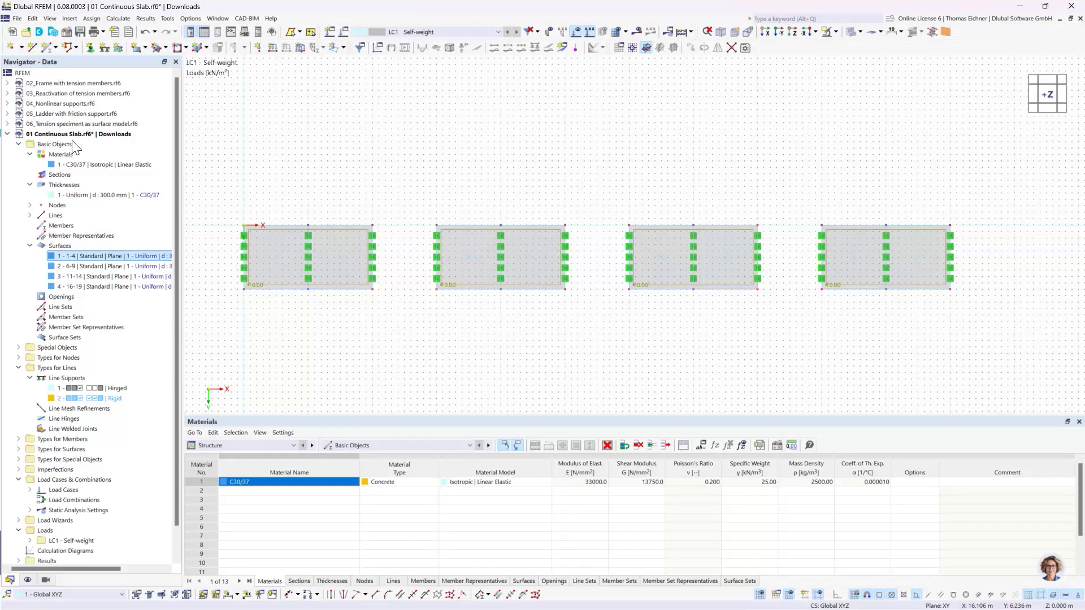
# Collapse the materials, thicknesses, surfaces and basic objects branches of the continuous slab model and clear the surface selection
pyautogui.click(29, 185)
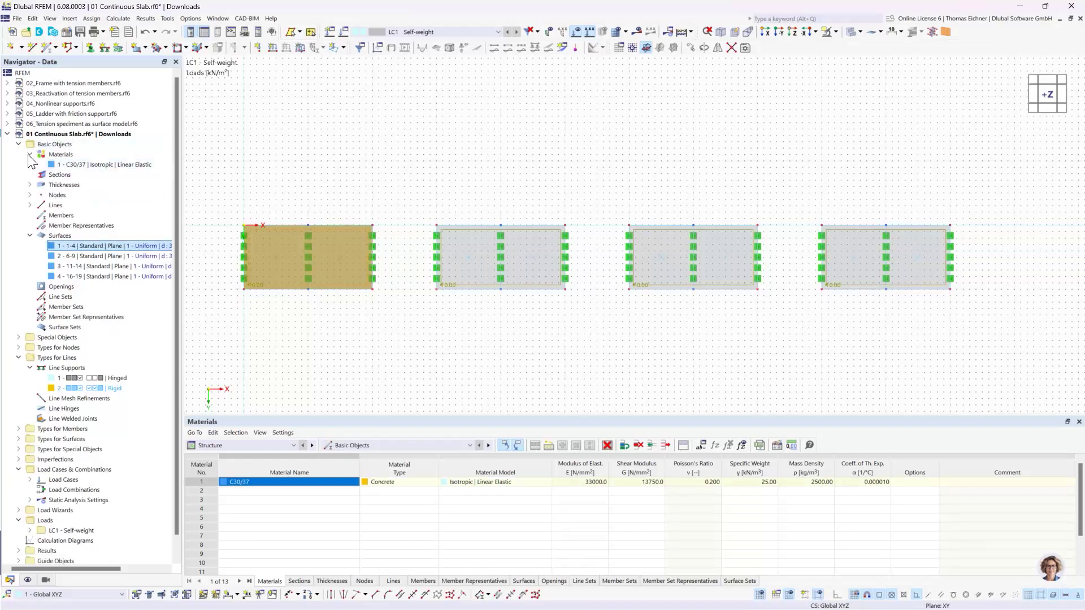
pyautogui.click(29, 155)
pyautogui.click(30, 225)
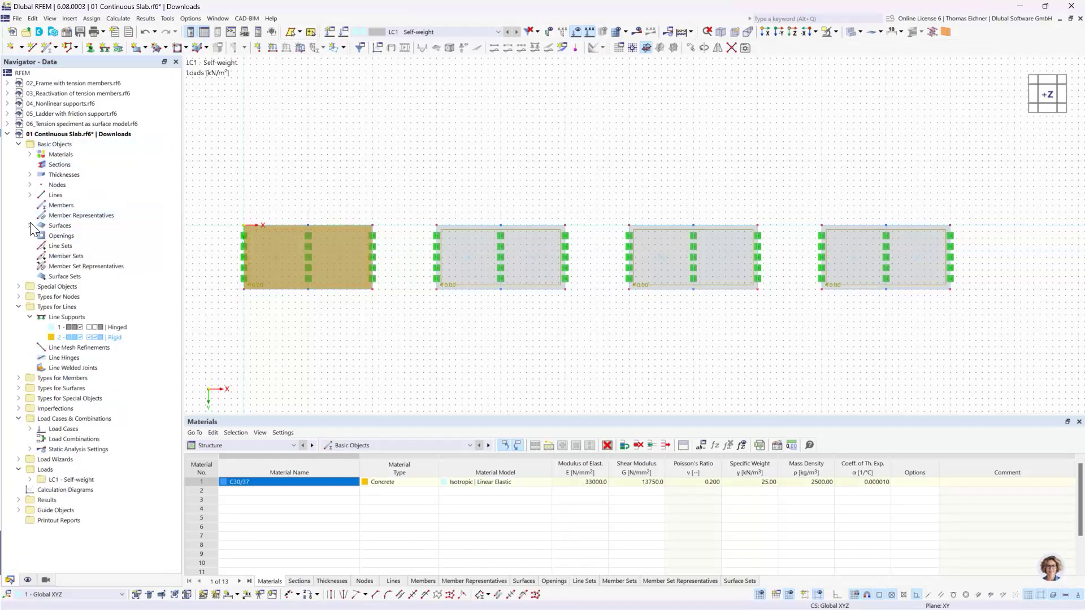
pyautogui.click(19, 145)
pyautogui.click(343, 145)
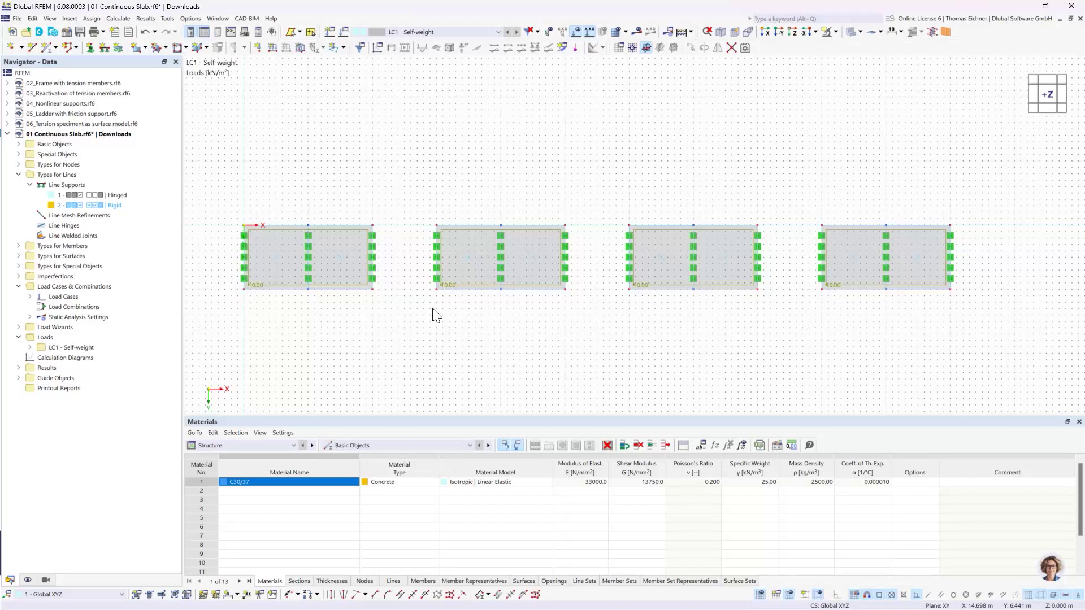
# Collapse the types for lines and expand the types for surfaces to select the surface mesh refinements
pyautogui.doubleClick(44, 170)
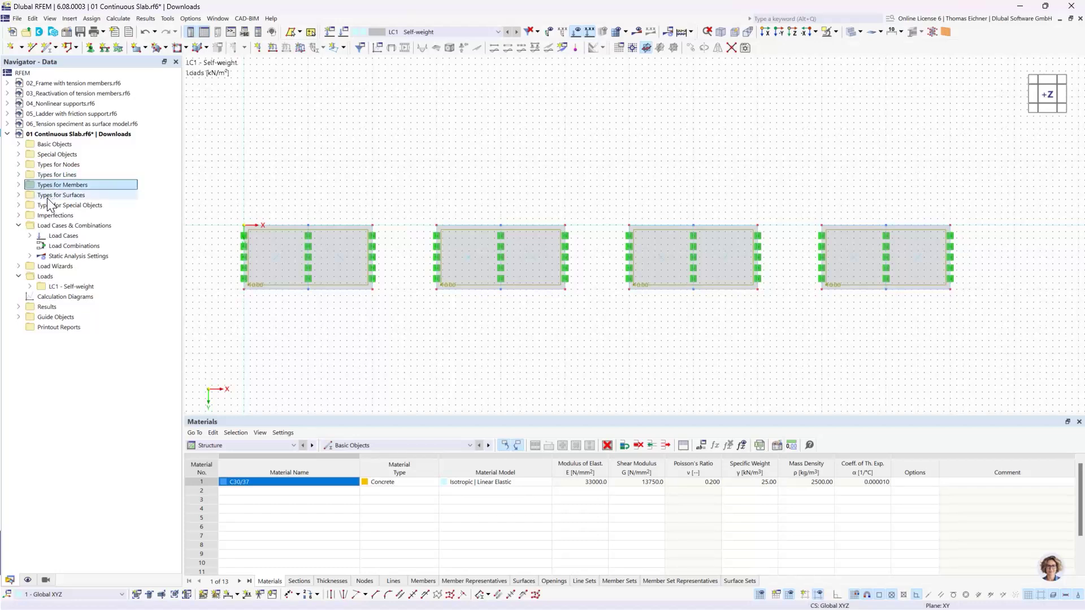
pyautogui.click(48, 197)
pyautogui.click(39, 165)
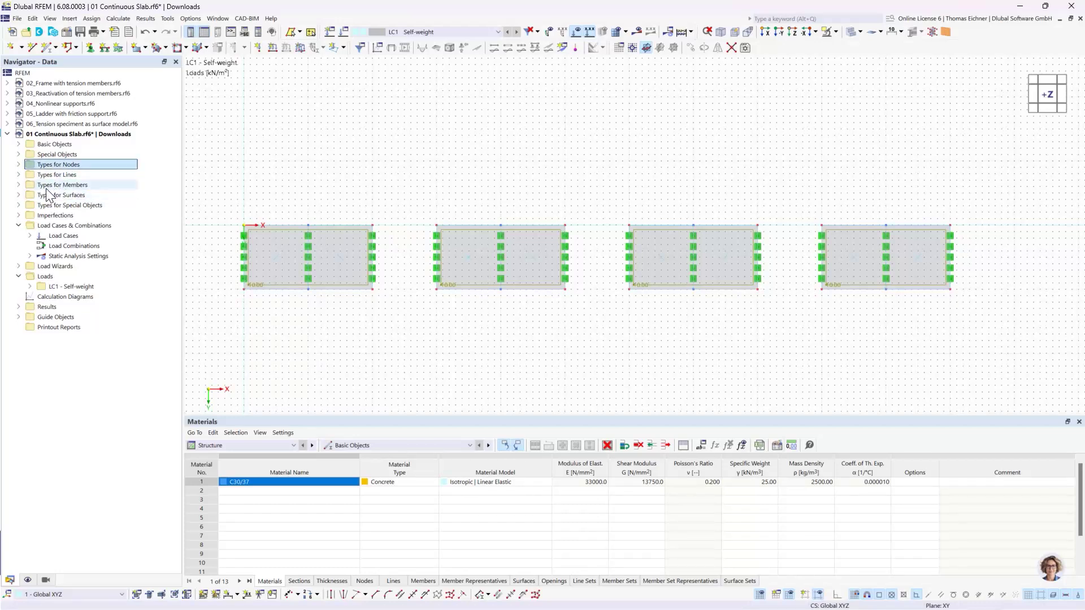
pyautogui.click(20, 165)
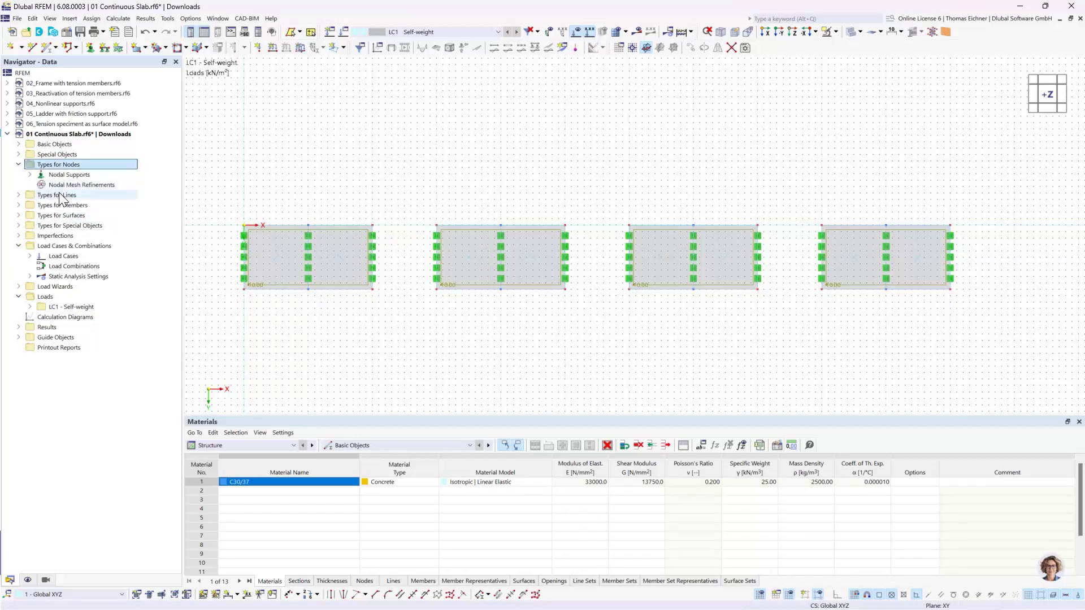
pyautogui.click(19, 165)
pyautogui.click(19, 195)
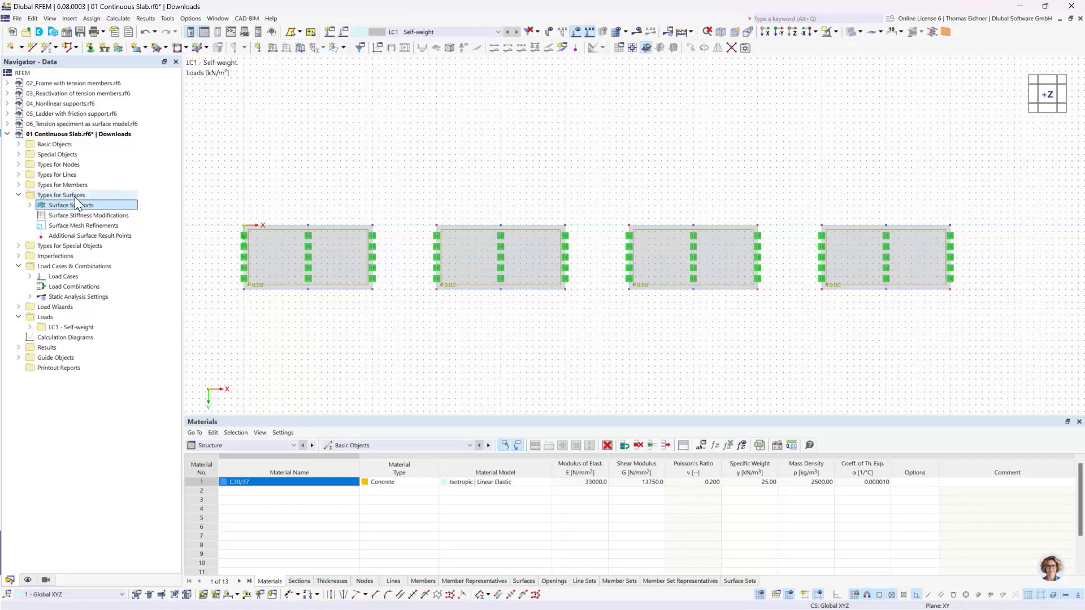
pyautogui.click(70, 227)
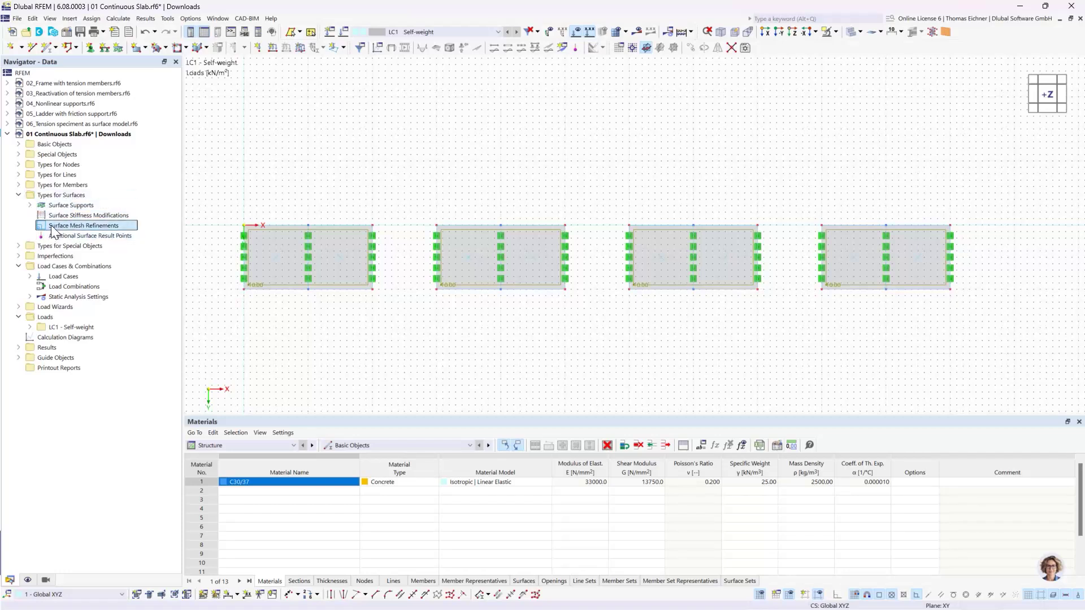
# Create a surface mesh refinement with a target FE length of 2 m and assign it to the first slab, surface 1
pyautogui.doubleClick(109, 227)
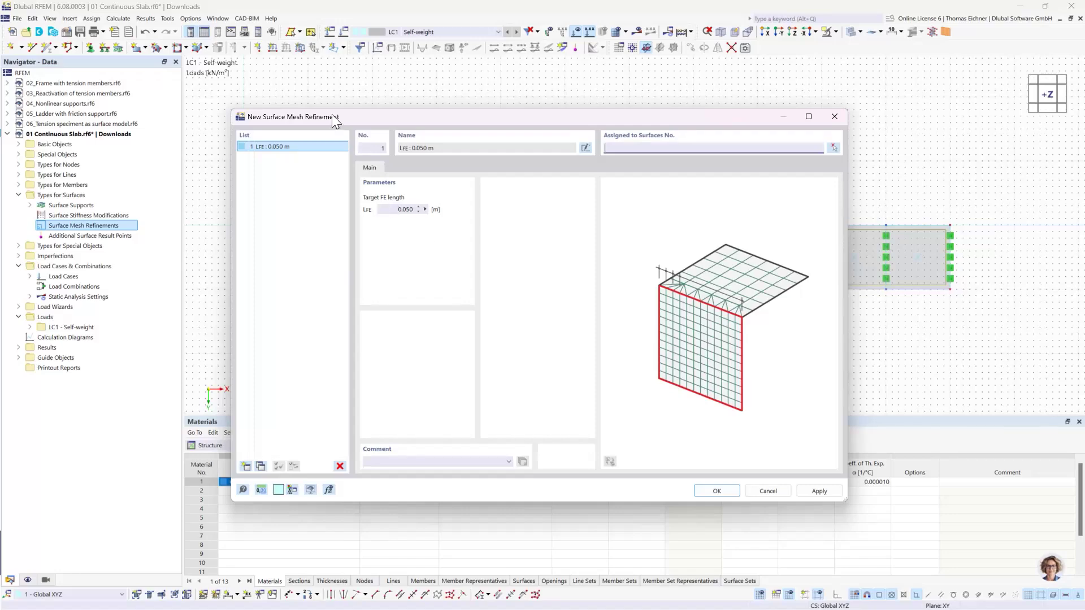
pyautogui.moveTo(333, 116); pyautogui.dragTo(433, 320)
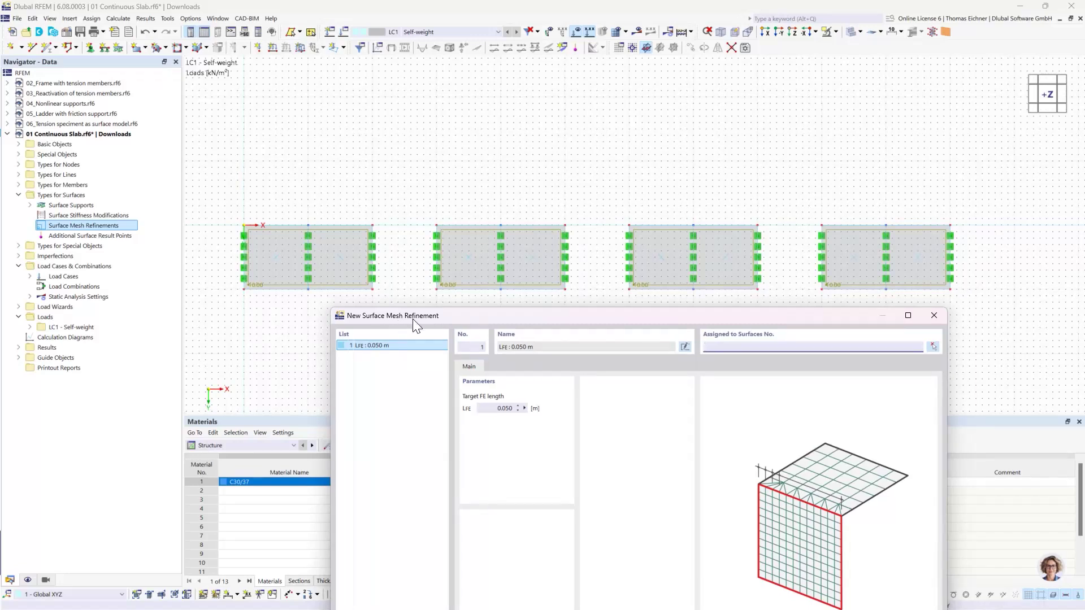
pyautogui.moveTo(412, 318); pyautogui.dragTo(422, 204)
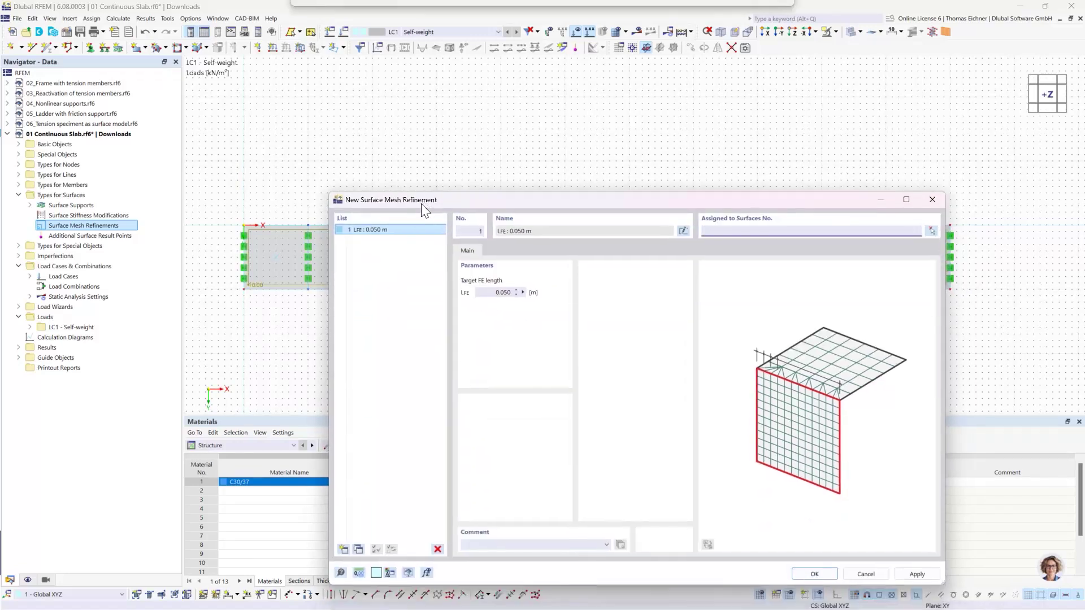
pyautogui.click(485, 292)
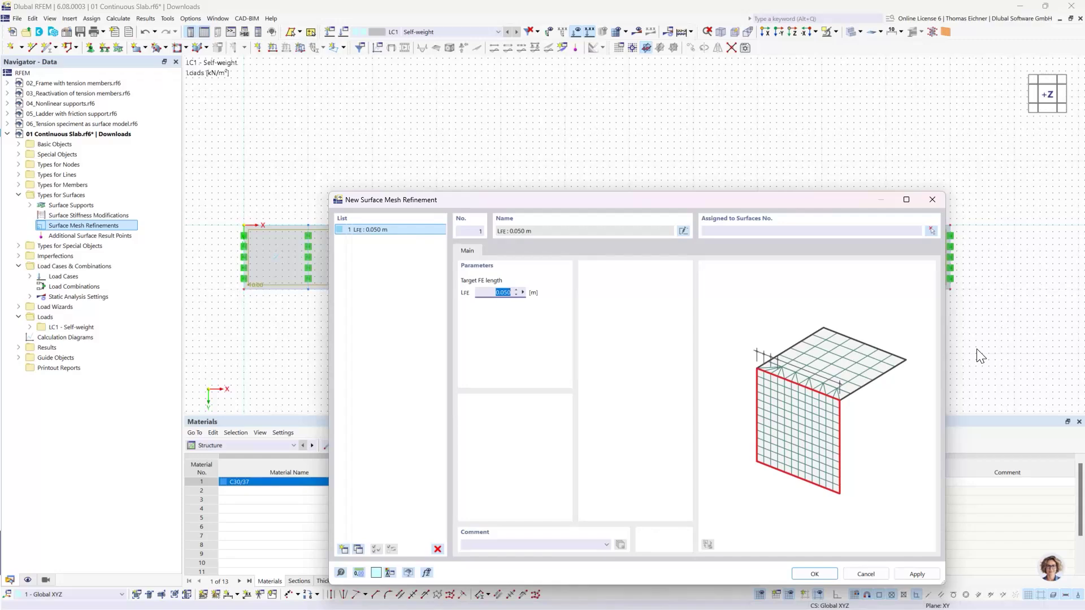
pyautogui.write('2')
pyautogui.click(758, 232)
pyautogui.click(932, 231)
pyautogui.click(322, 234)
pyautogui.click(169, 176)
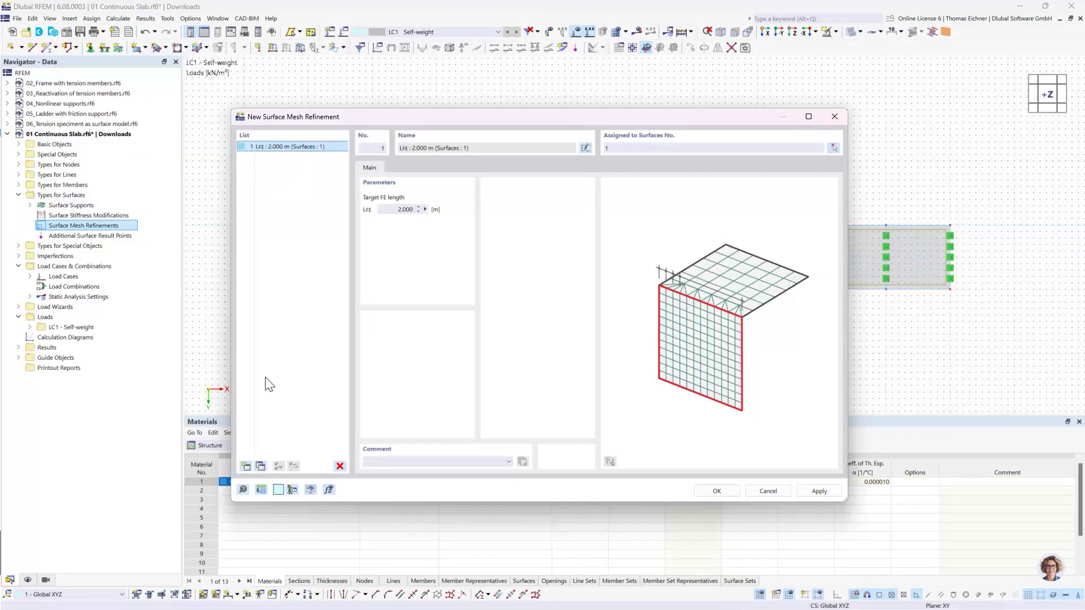
# Copy the mesh refinement, set its target FE length to 1 m and assign it to the second slab, surface 2
pyautogui.click(261, 466)
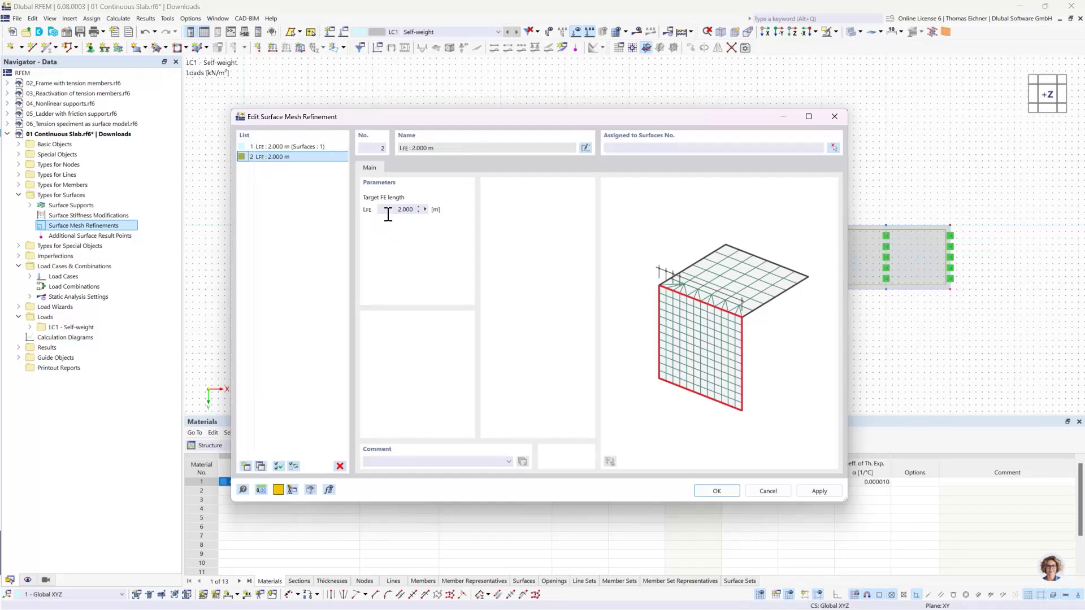
pyautogui.moveTo(387, 209); pyautogui.dragTo(458, 211)
pyautogui.write('1')
pyautogui.click(640, 148)
pyautogui.click(834, 148)
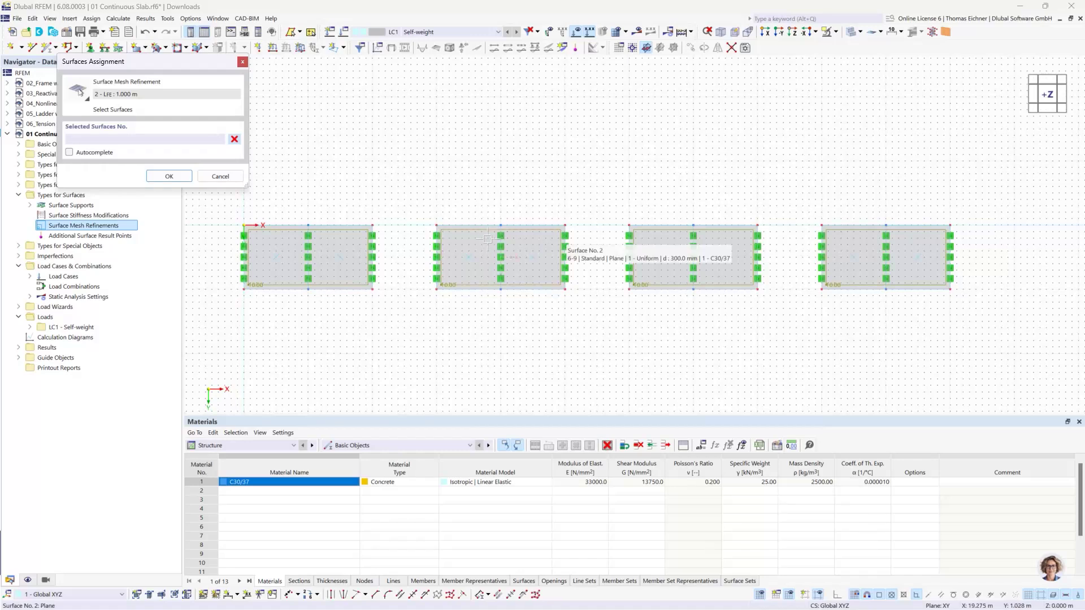
pyautogui.click(488, 240)
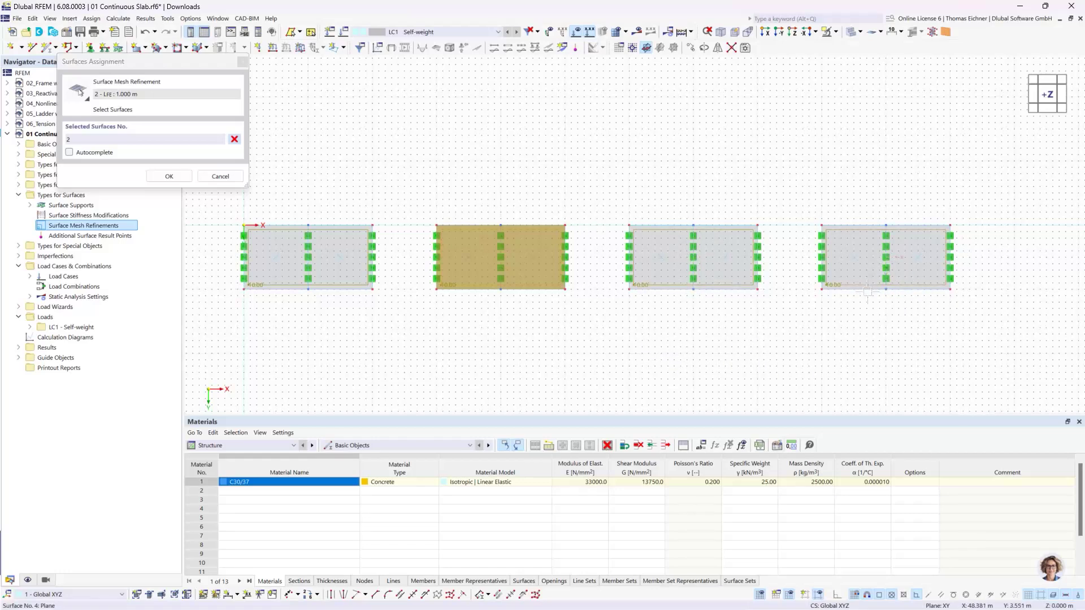
pyautogui.click(169, 176)
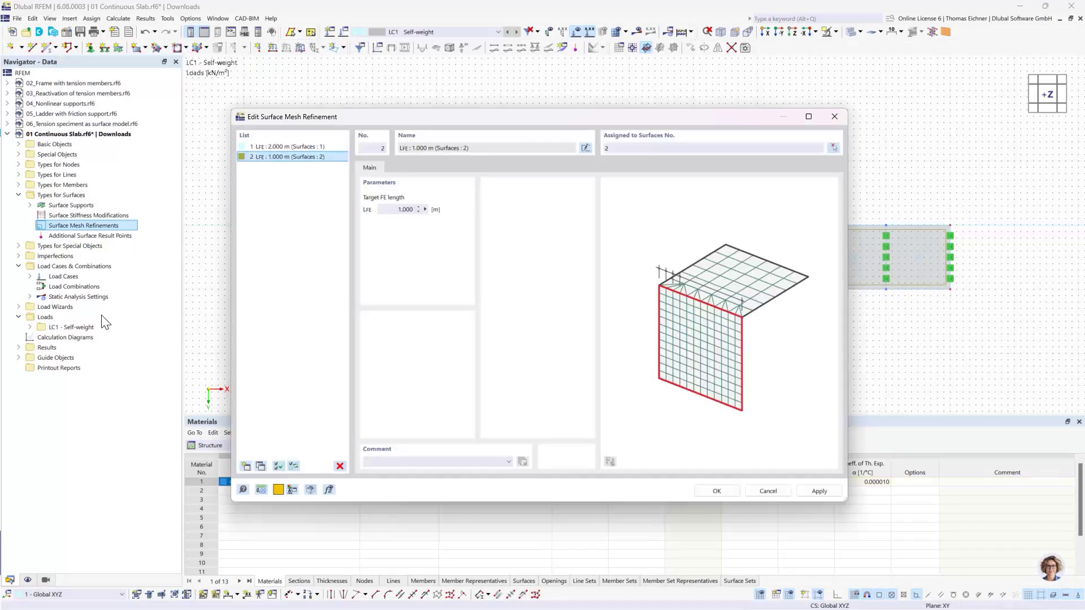
# Copy the 1 m mesh refinement, set its target FE length to 0.5 m and assign it to surface 3
pyautogui.click(290, 158)
pyautogui.moveTo(740, 112); pyautogui.dragTo(721, 120)
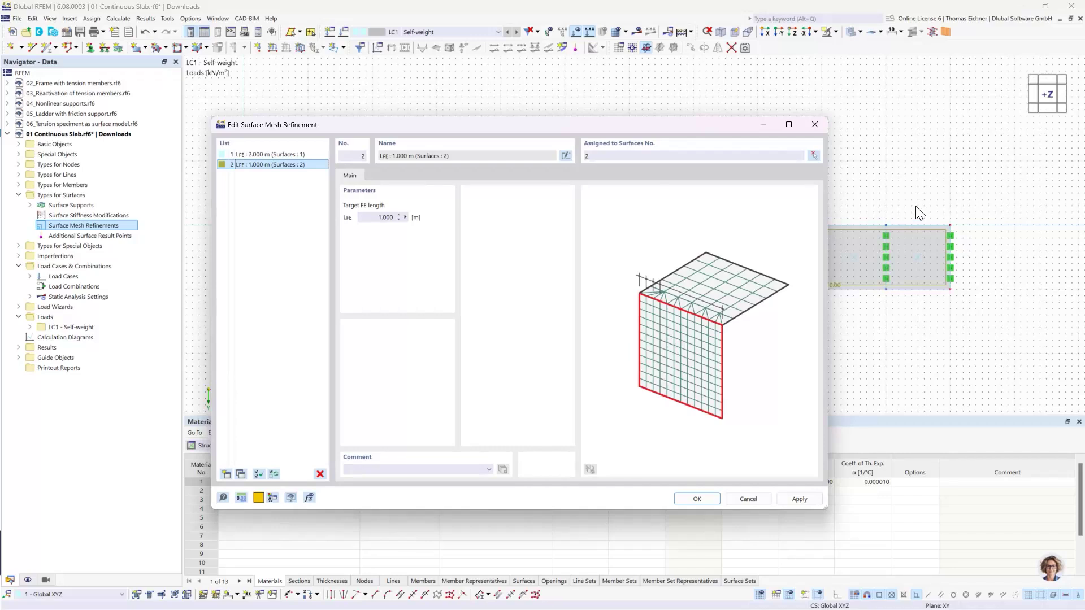
pyautogui.click(240, 473)
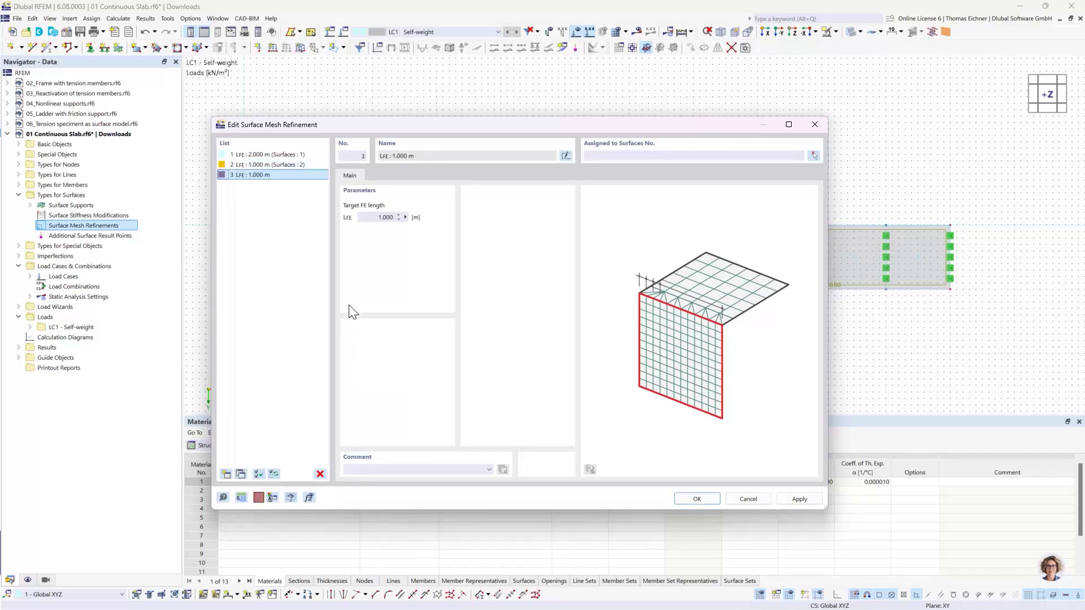
pyautogui.doubleClick(384, 218)
pyautogui.write('0.5')
pyautogui.click(613, 155)
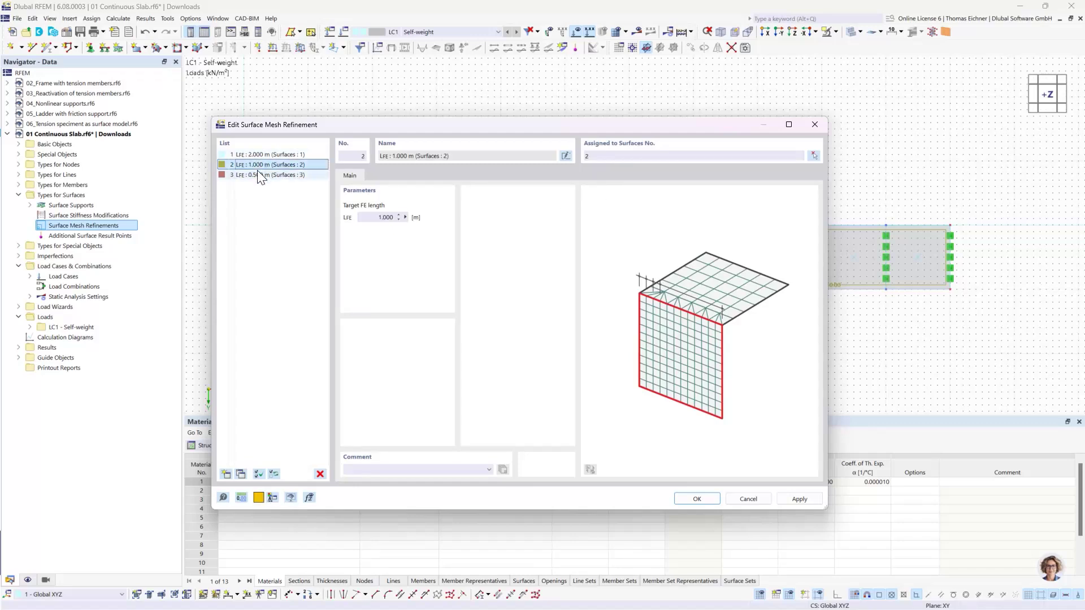
# Copy the 0.5 m mesh refinement, set its target FE length to 0.1 m and assign it to surface 4
pyautogui.click(241, 473)
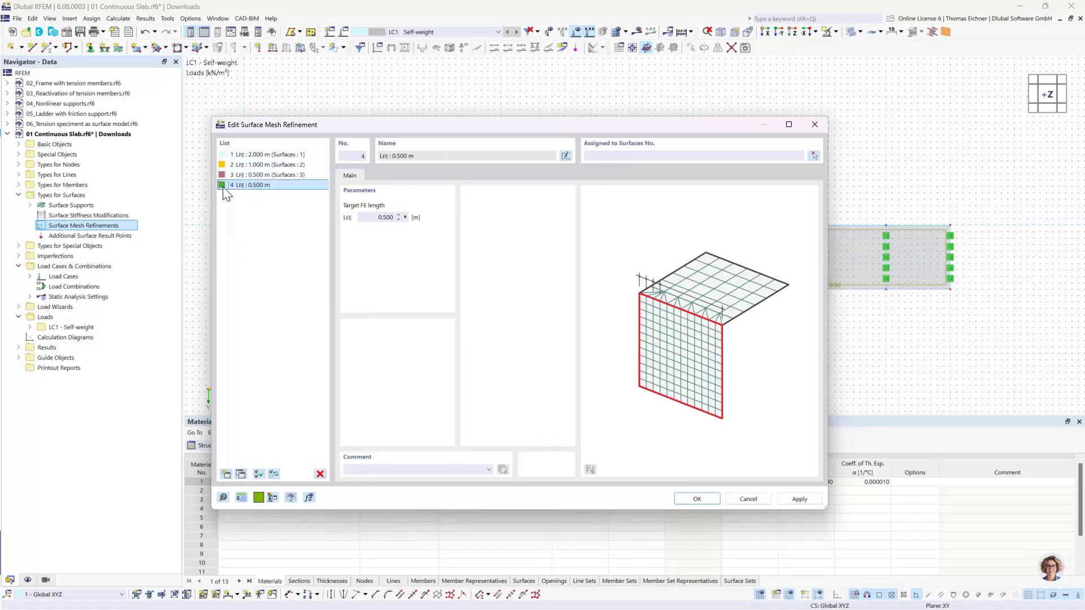
pyautogui.click(379, 218)
pyautogui.hotkey('ctrl', 'a')
pyautogui.write('0')
pyautogui.click(588, 156)
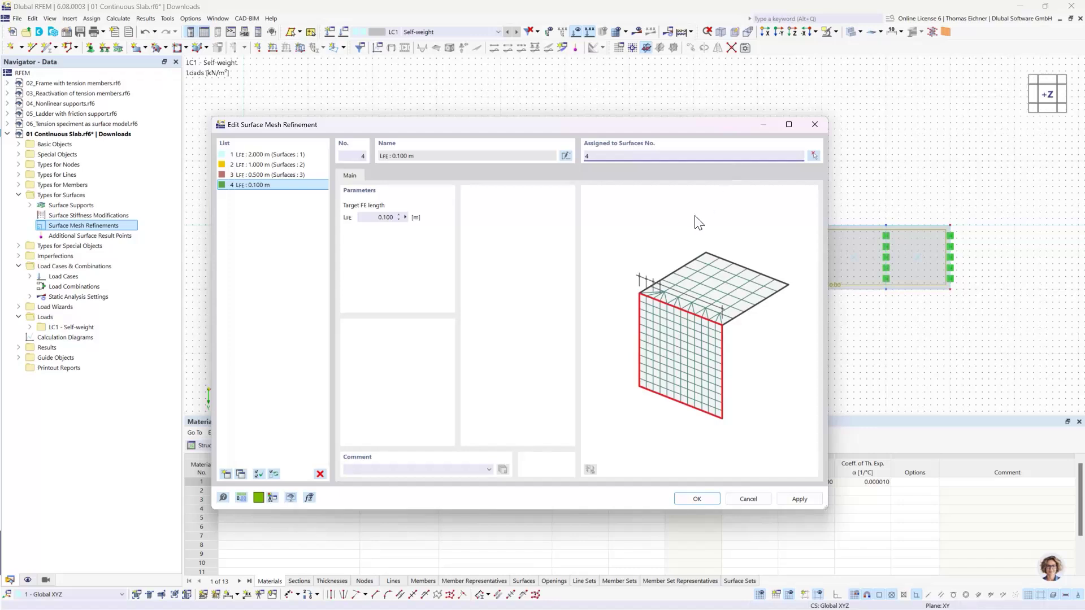
pyautogui.click(296, 176)
pyautogui.click(286, 186)
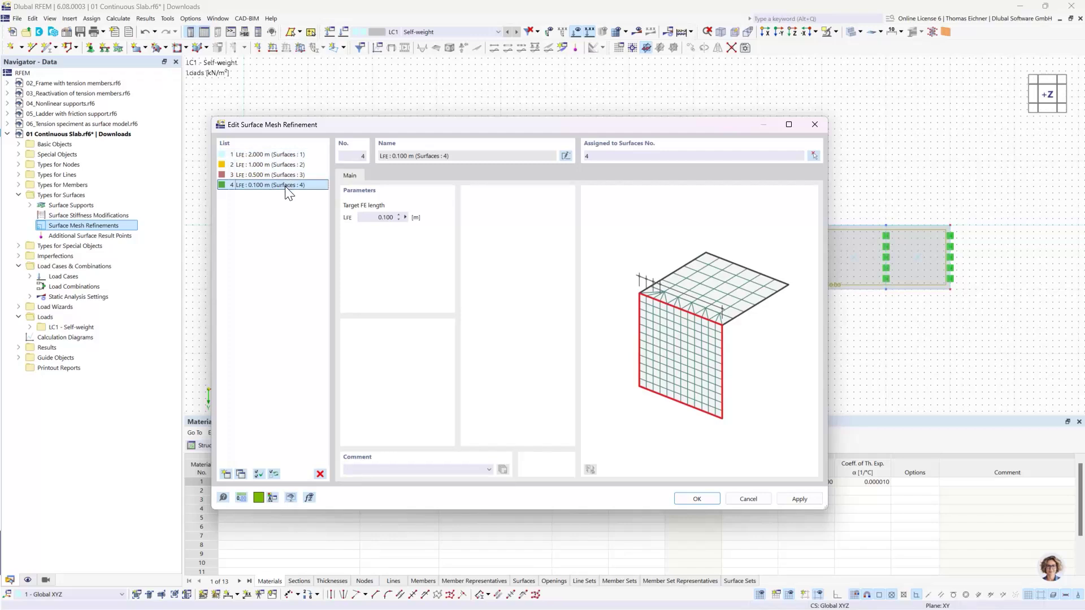
# Uncover the slabs to compare them with the refinement list and accept the four surface mesh refinements
pyautogui.moveTo(424, 124); pyautogui.dragTo(273, 152)
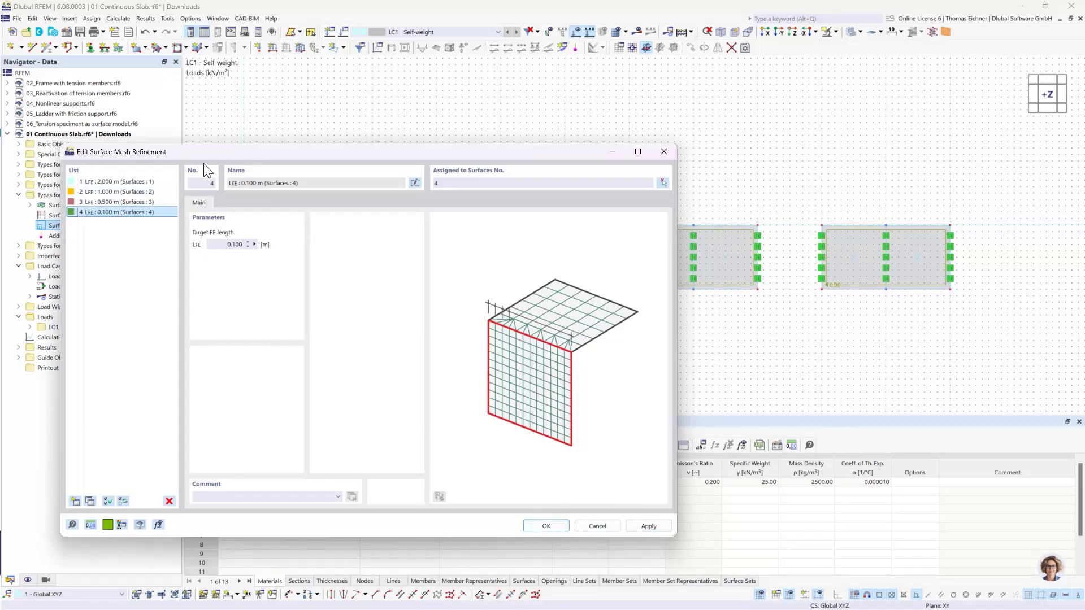
pyautogui.moveTo(182, 153); pyautogui.dragTo(192, 150)
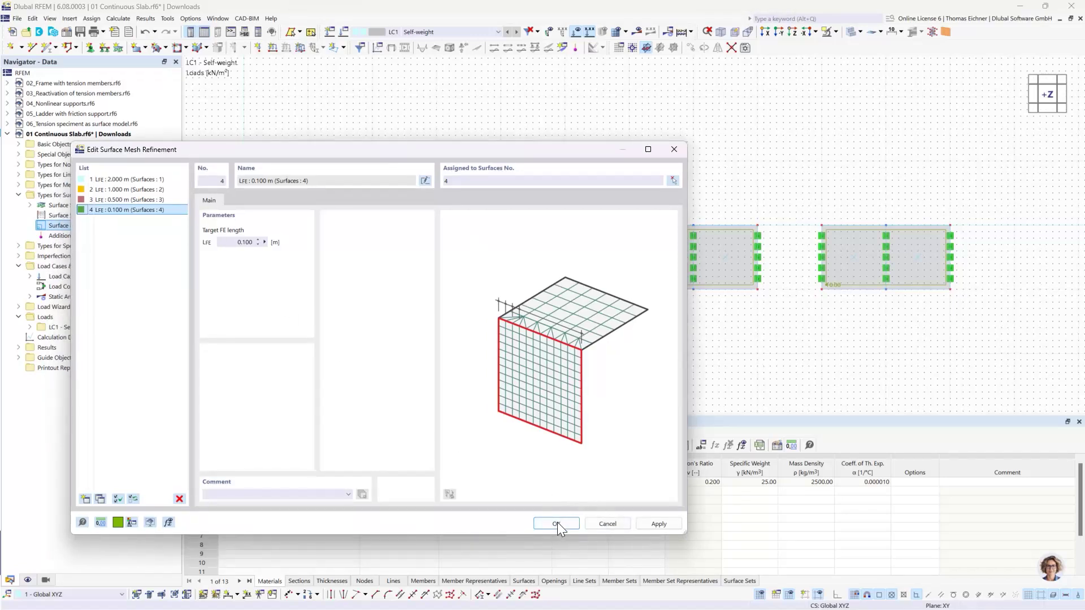
pyautogui.moveTo(426, 151); pyautogui.dragTo(605, 313)
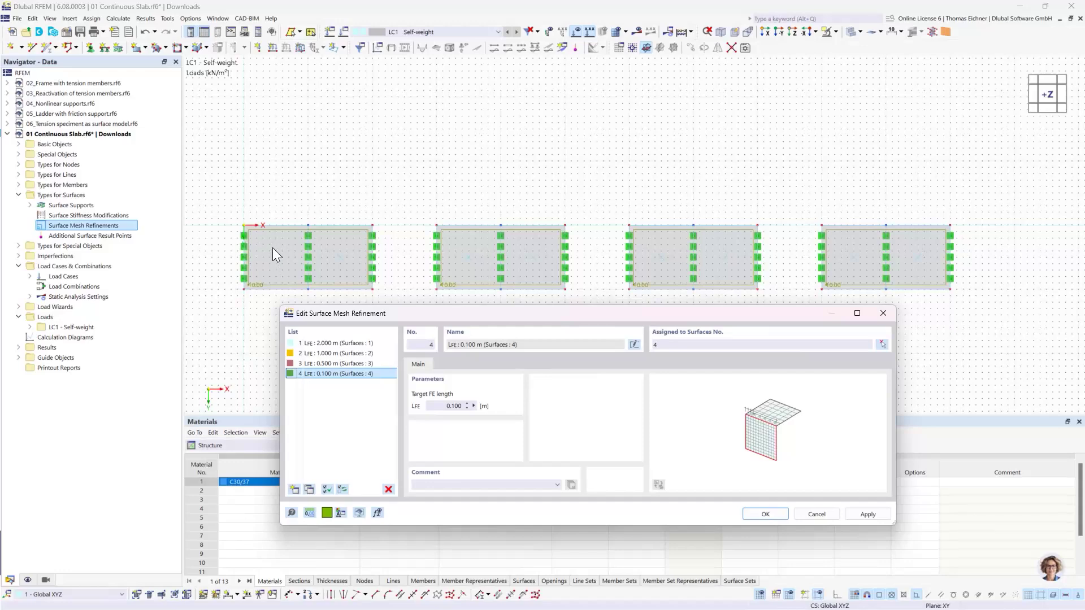
pyautogui.click(759, 518)
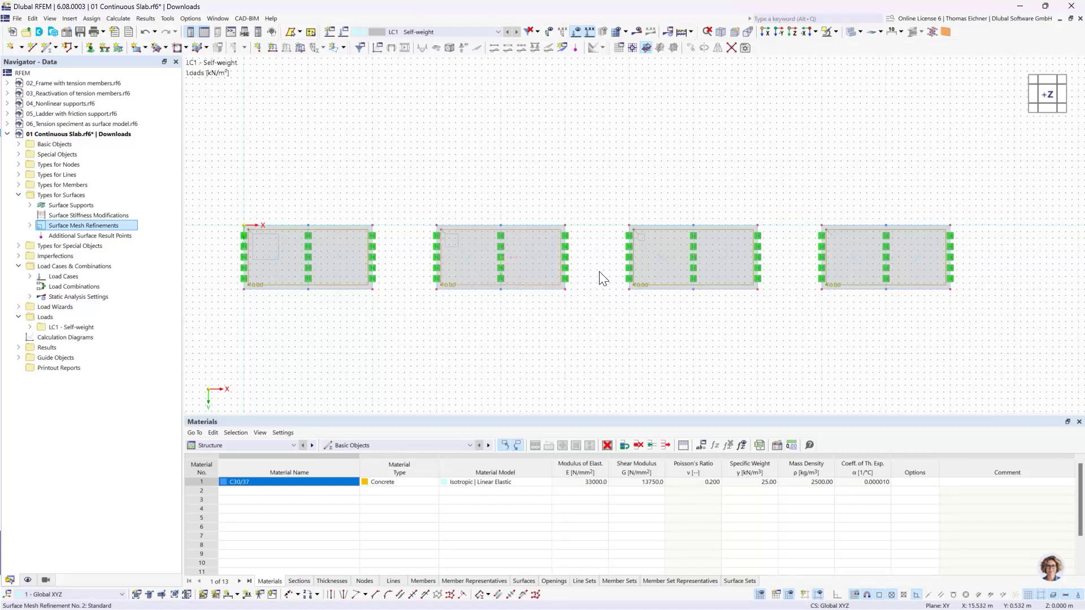
# Display the slabs as a wireframe and examine the mesh refinement symbols on all four slabs
pyautogui.click(850, 33)
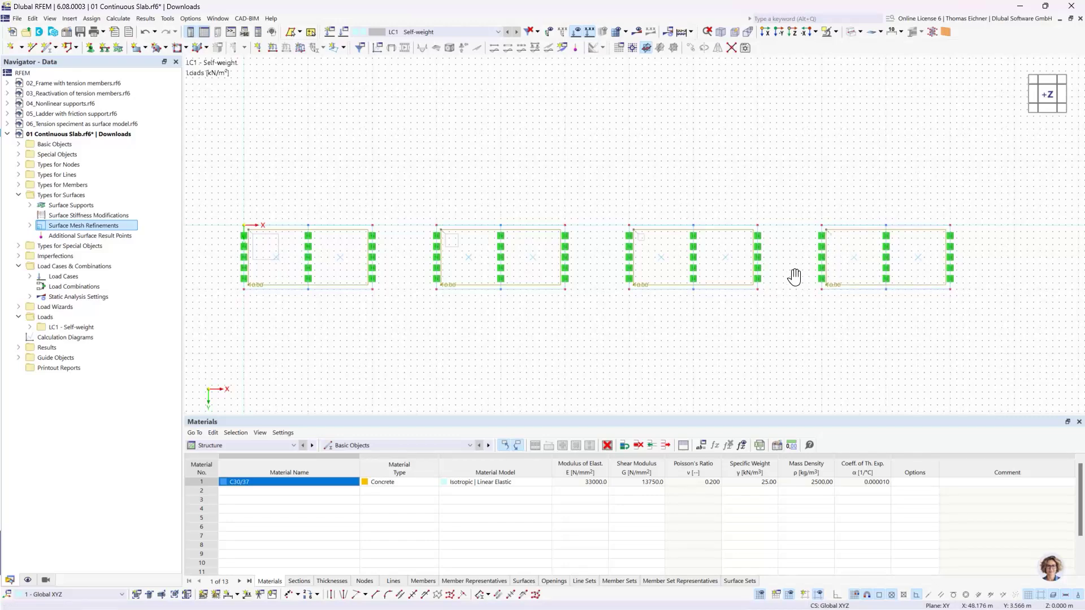
pyautogui.scroll(2, 797, 275)
pyautogui.scroll(3, 832, 273)
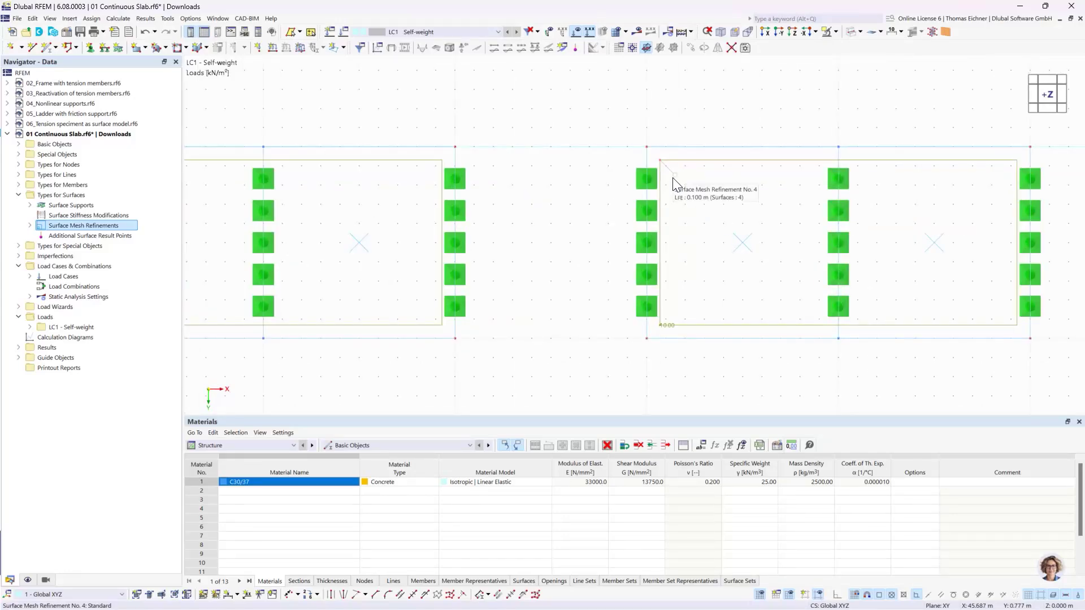
pyautogui.scroll(-4, 676, 180)
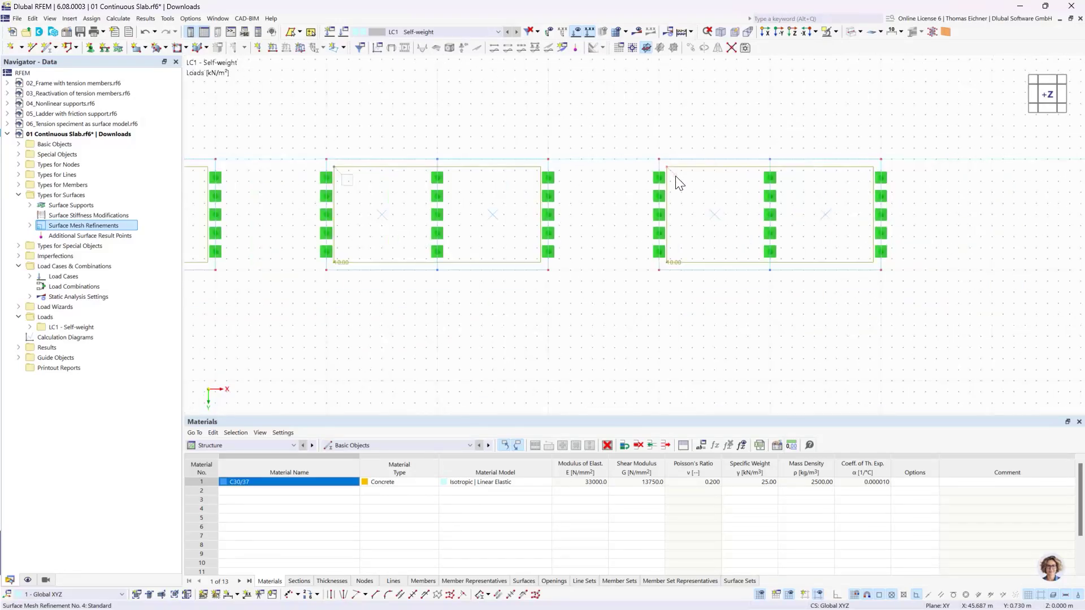
pyautogui.scroll(-2, 676, 180)
pyautogui.moveTo(337, 148); pyautogui.dragTo(319, 176, button='middle')
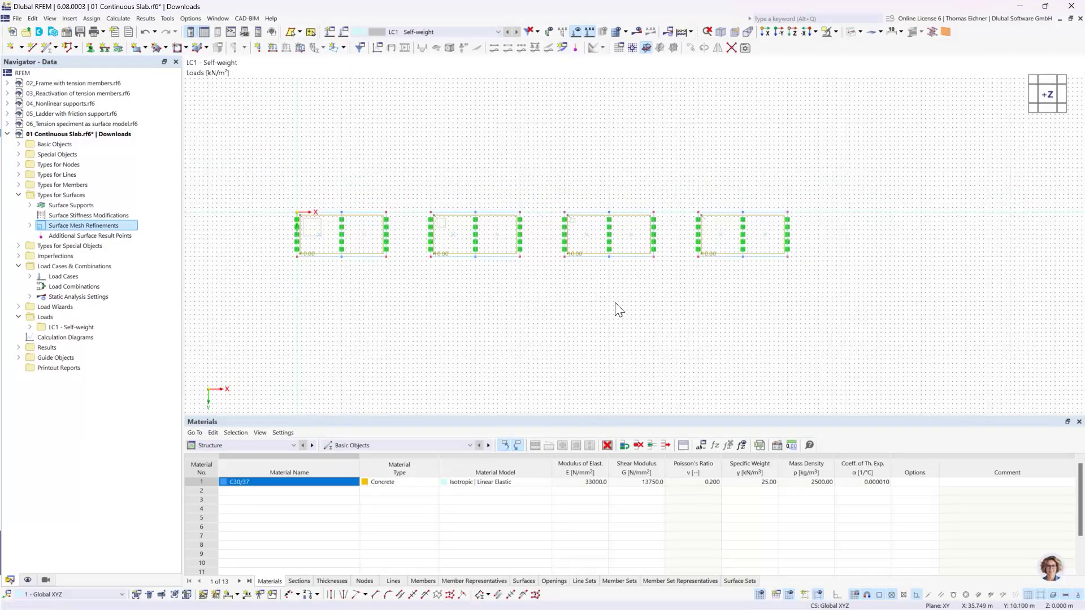
pyautogui.scroll(1, 374, 280)
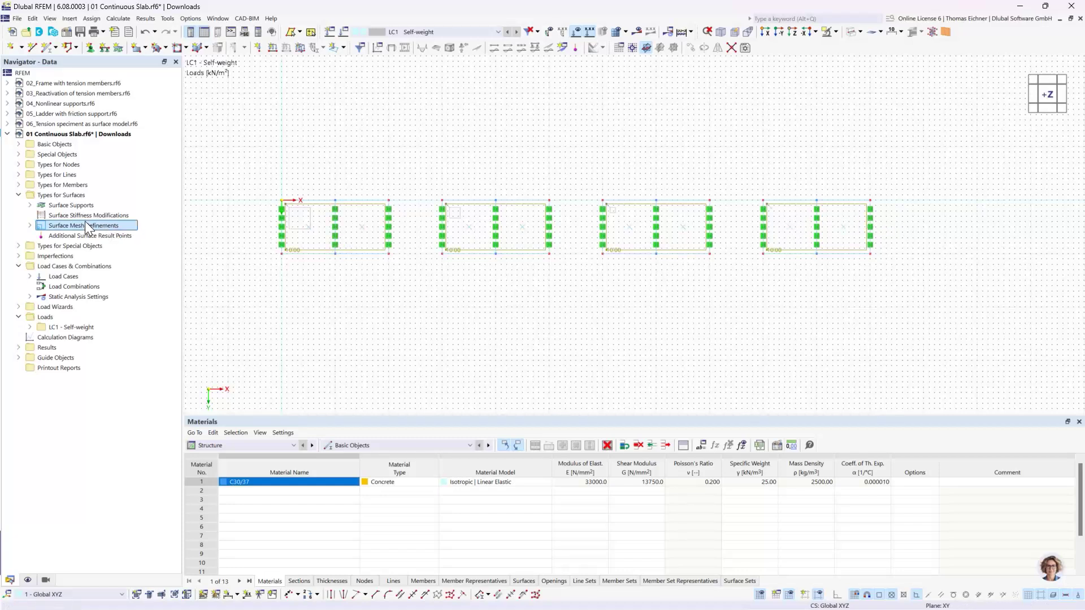
# Create a two-point result section through all four slabs from X 0 m to X 55 m at Y 2.5 m, projected in global Z
pyautogui.click(19, 195)
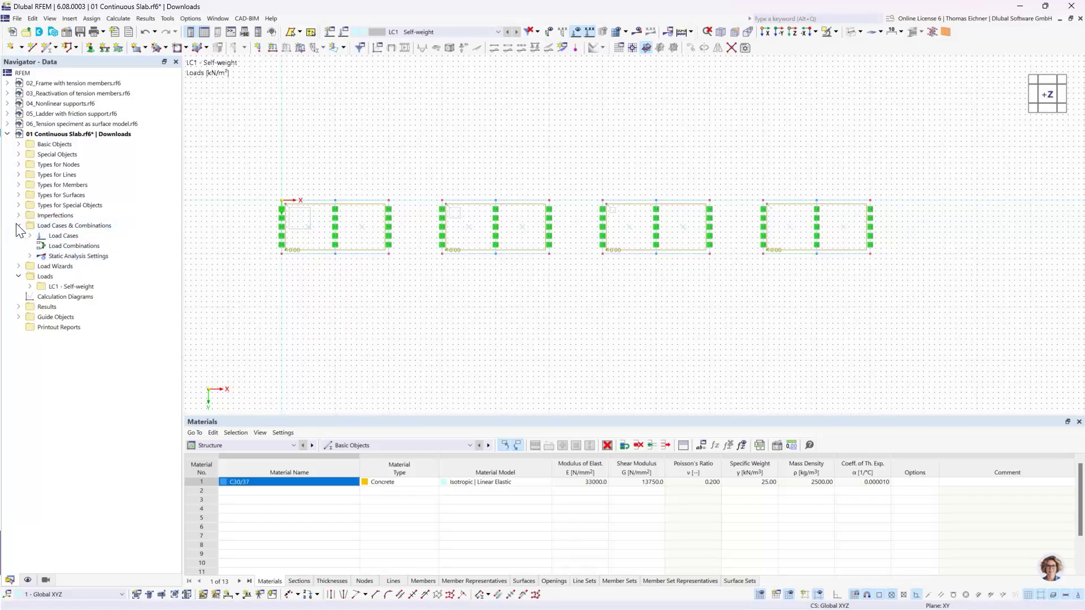
pyautogui.doubleClick(49, 224)
pyautogui.click(19, 154)
pyautogui.click(52, 158)
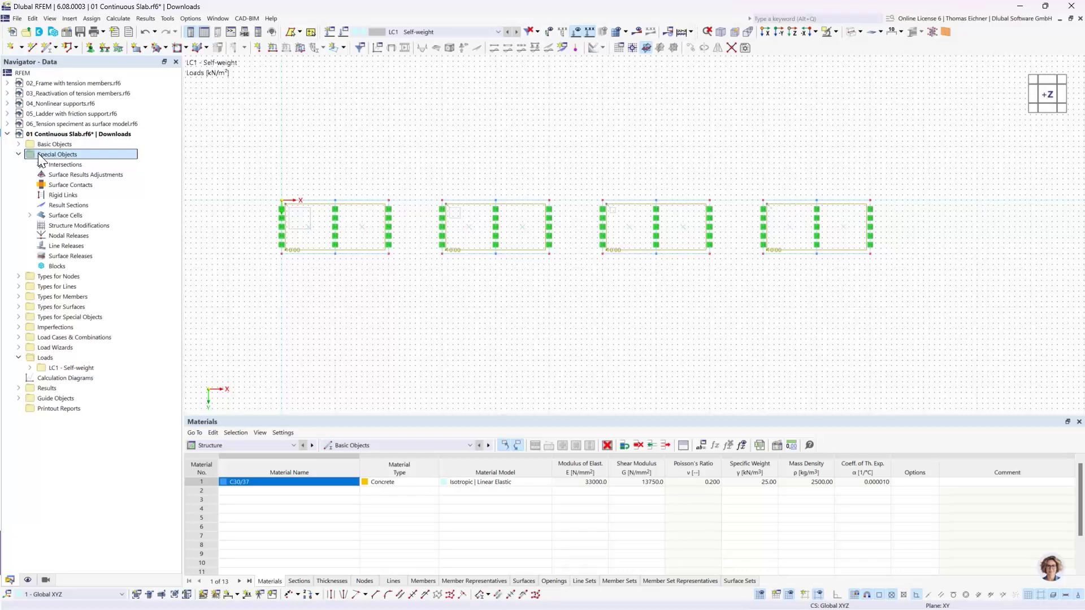
pyautogui.click(72, 207)
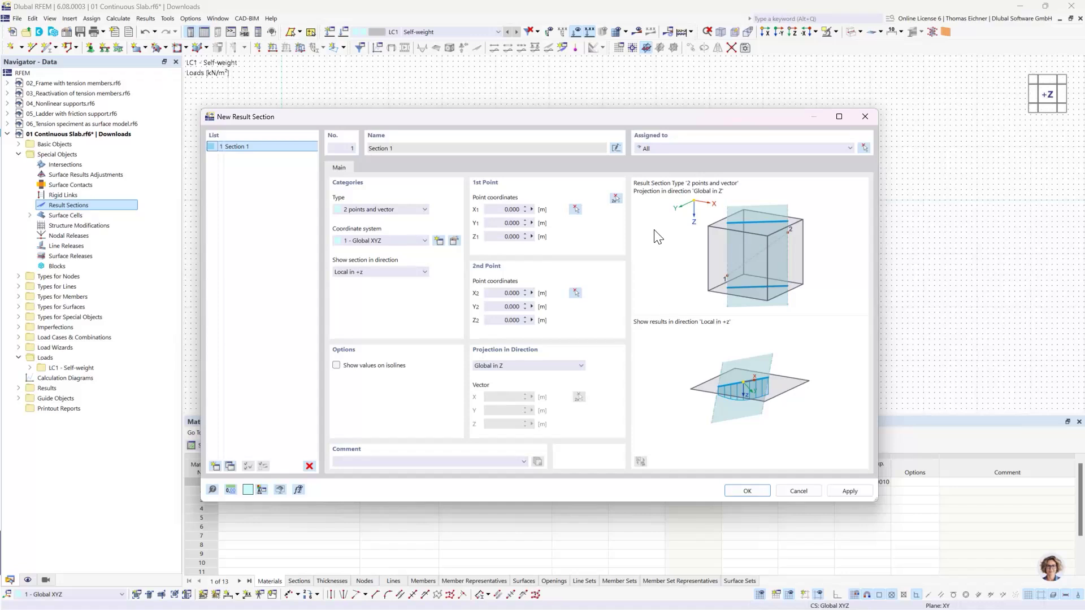
pyautogui.click(616, 198)
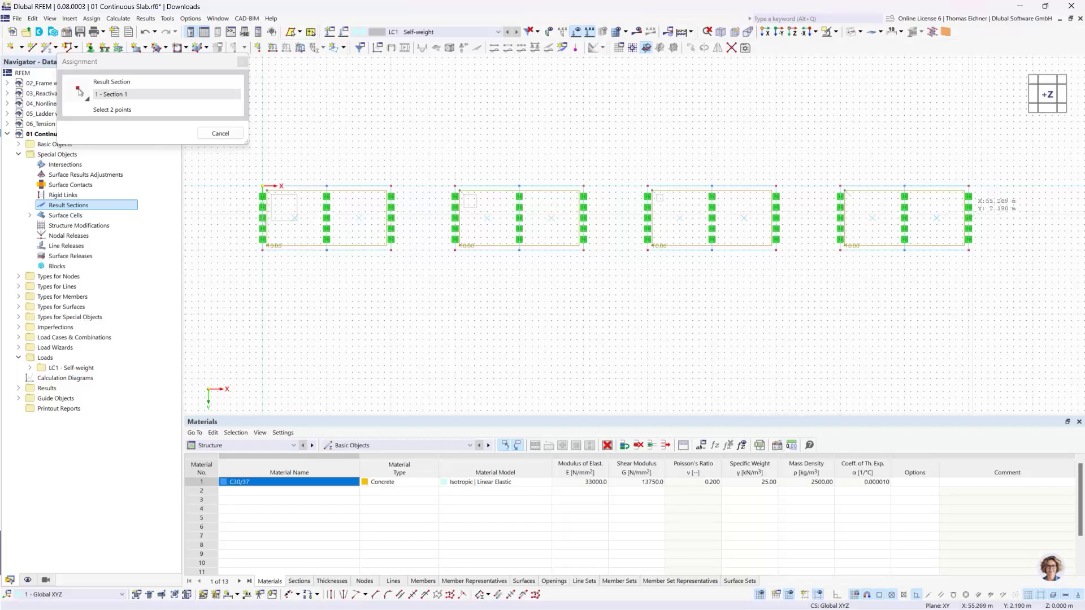
pyautogui.scroll(3, 968, 218)
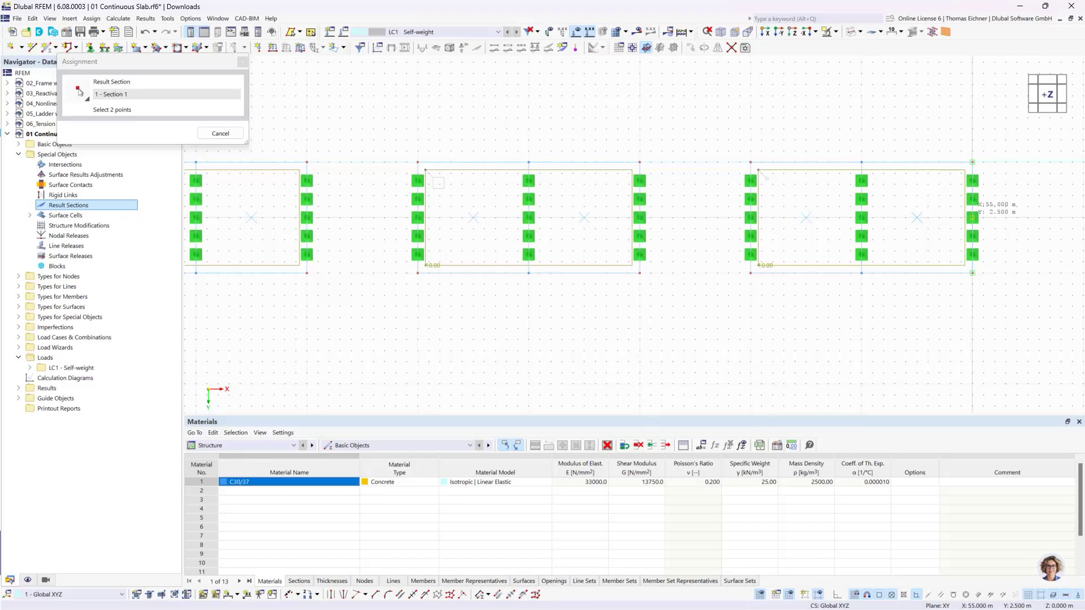
pyautogui.click(972, 218)
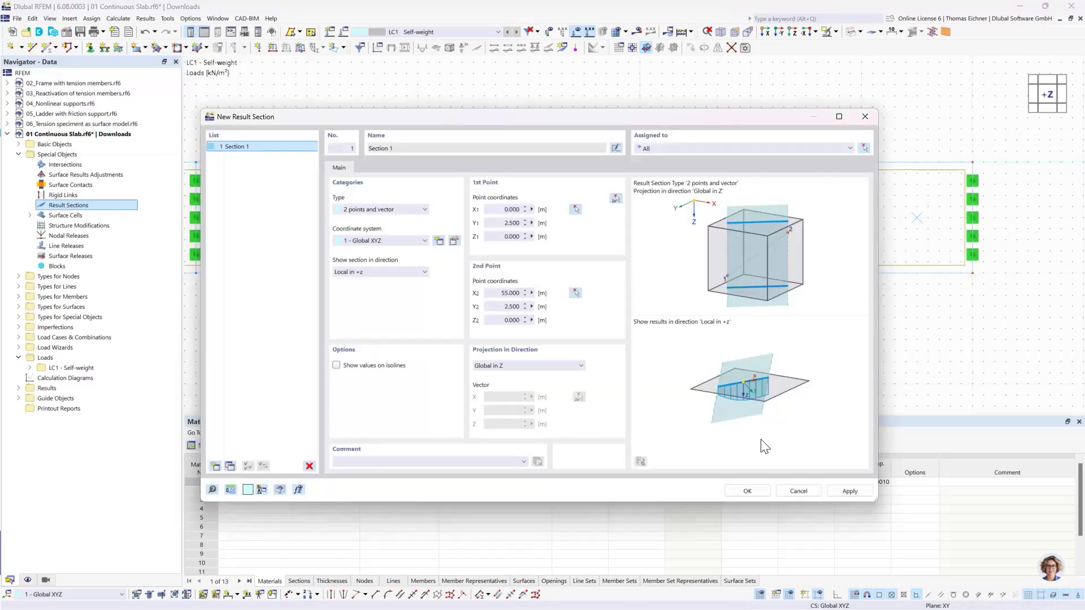
pyautogui.click(747, 491)
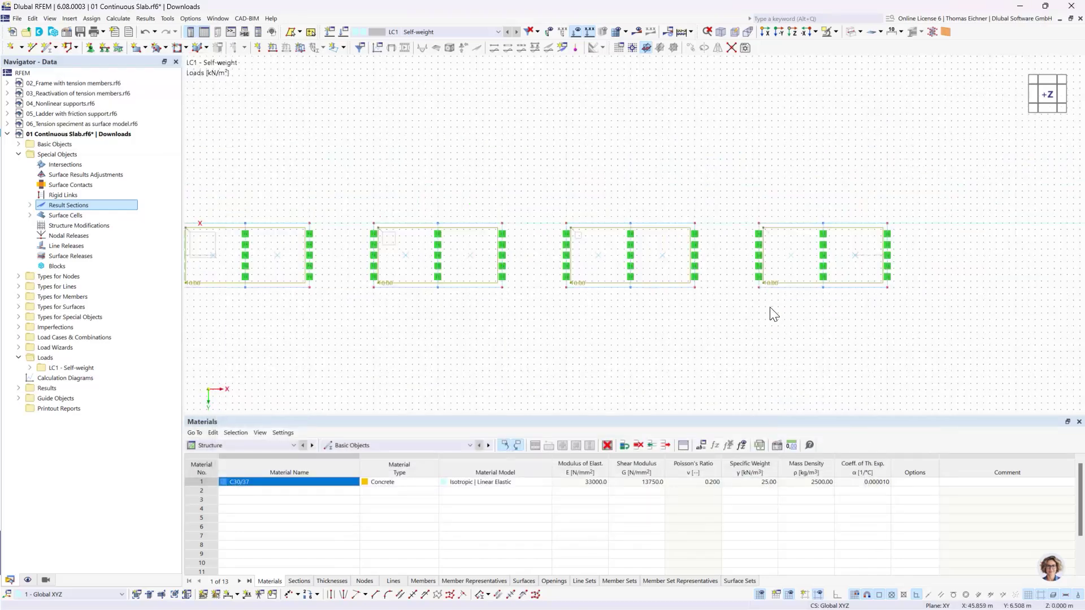
# Check the result section across the slabs from the side, and display the model in transparent mode
pyautogui.keyDown('ctrl'); pyautogui.moveTo(758, 332); pyautogui.dragTo(751, 206, button='middle'); pyautogui.keyUp('ctrl')
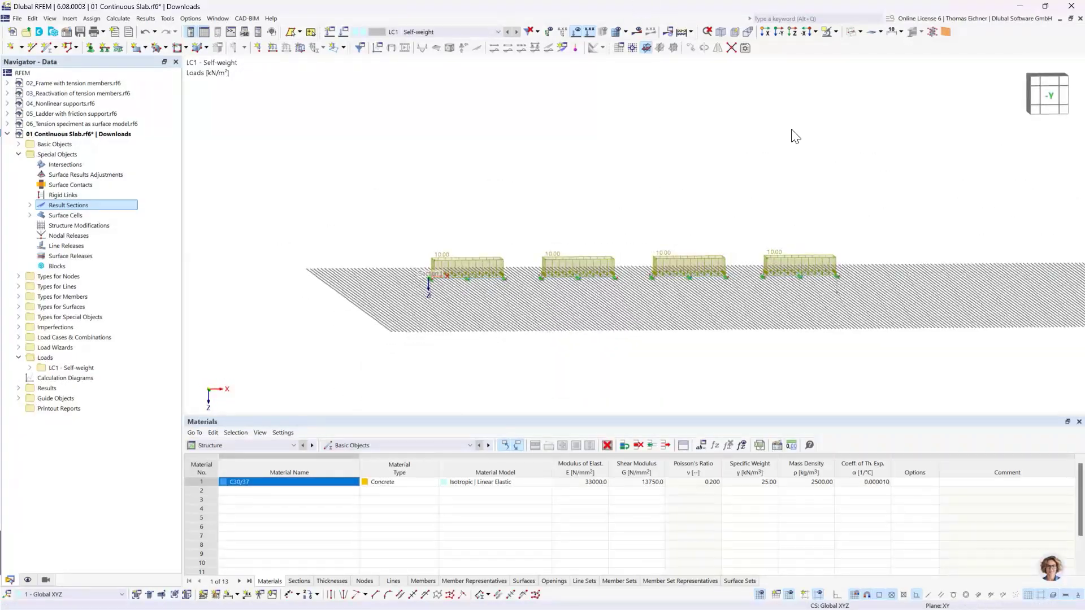
pyautogui.click(778, 33)
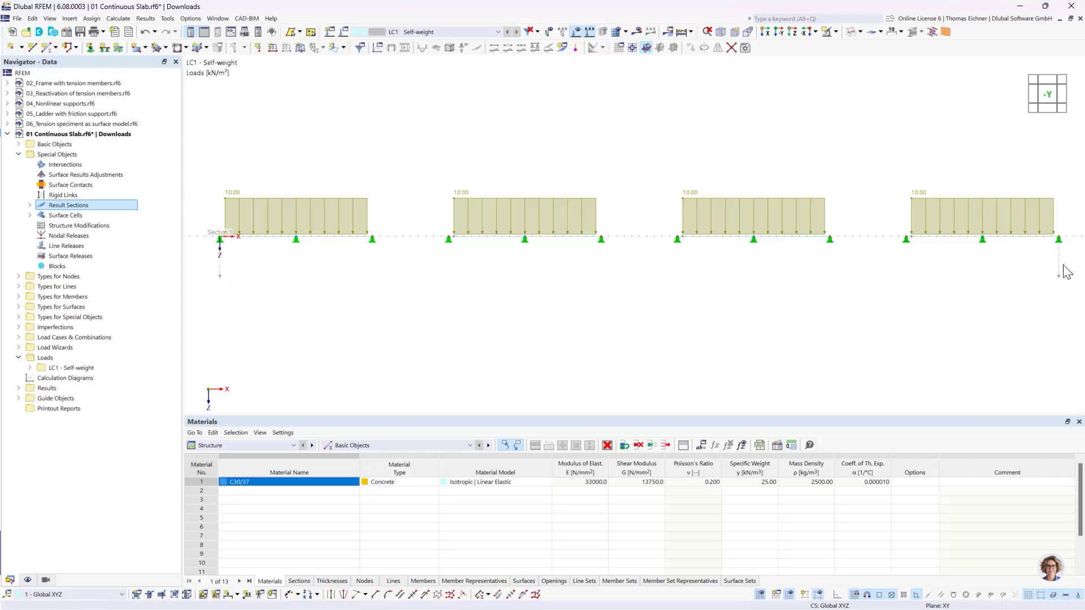
pyautogui.keyDown('ctrl'); pyautogui.moveTo(603, 123); pyautogui.dragTo(601, 230, button='middle'); pyautogui.keyUp('ctrl')
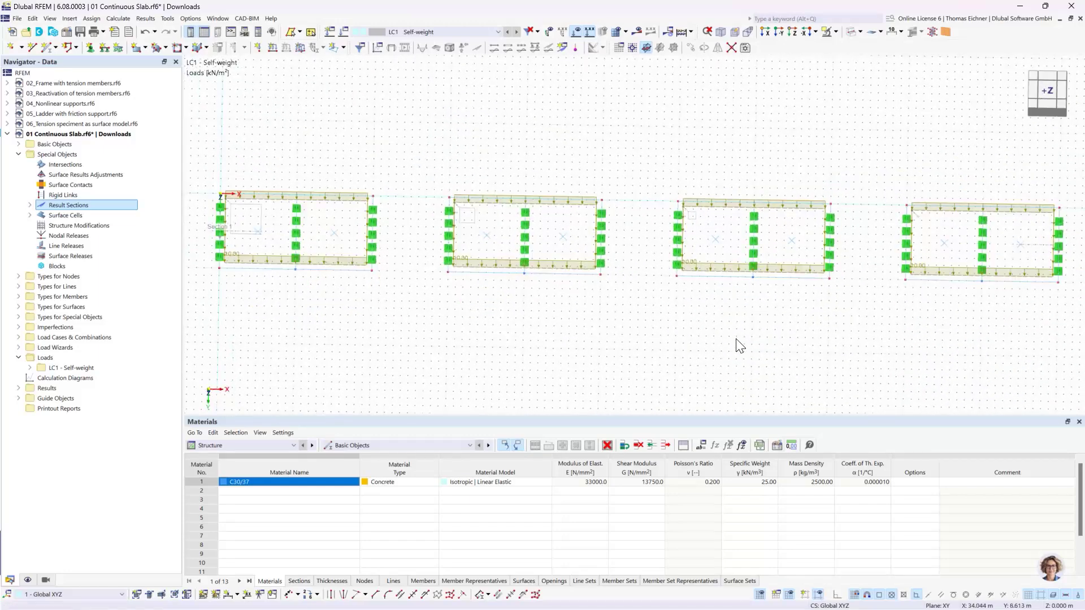
pyautogui.click(850, 35)
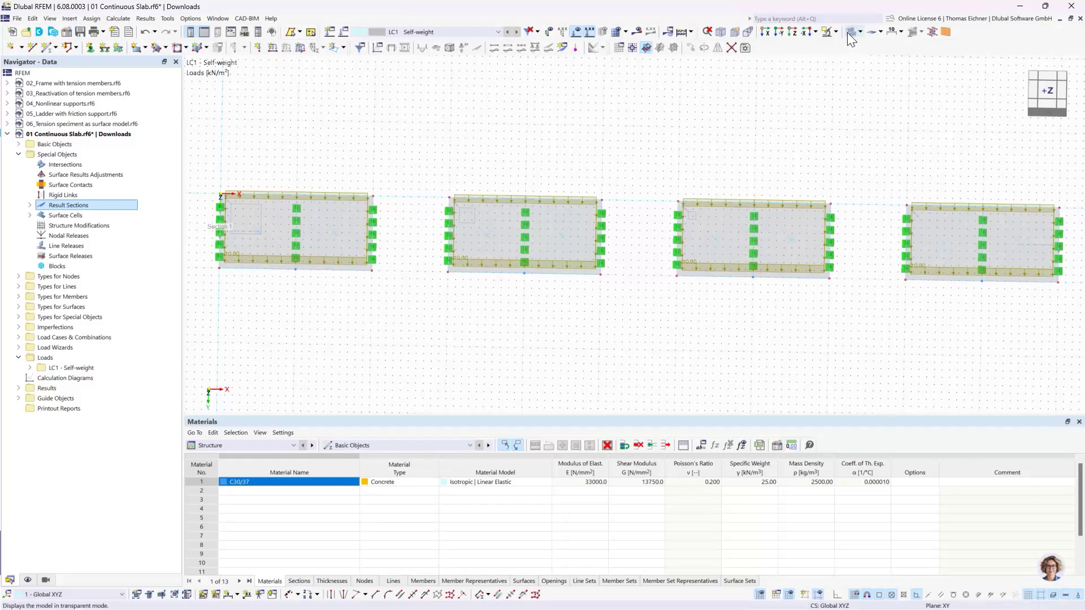
# Begin a new beam member with a C30/37 massive rectangular section and set the section height to 300 mm
pyautogui.moveTo(736, 112); pyautogui.dragTo(562, 142, button='middle')
pyautogui.scroll(-1, 563, 141)
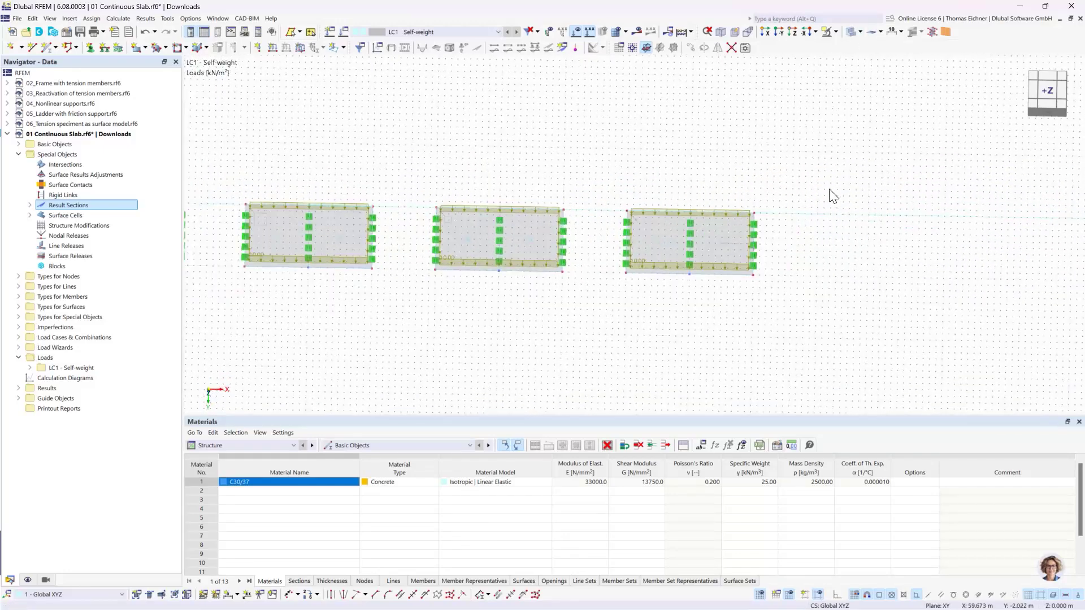
pyautogui.moveTo(831, 194); pyautogui.dragTo(663, 158, button='middle')
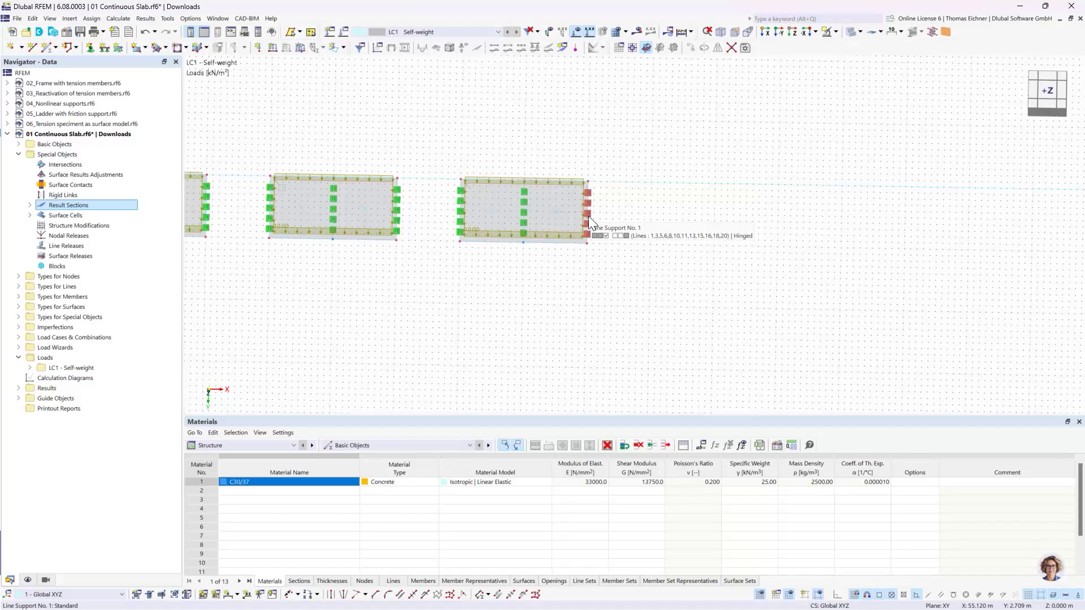
pyautogui.moveTo(709, 213); pyautogui.dragTo(644, 244, button='middle')
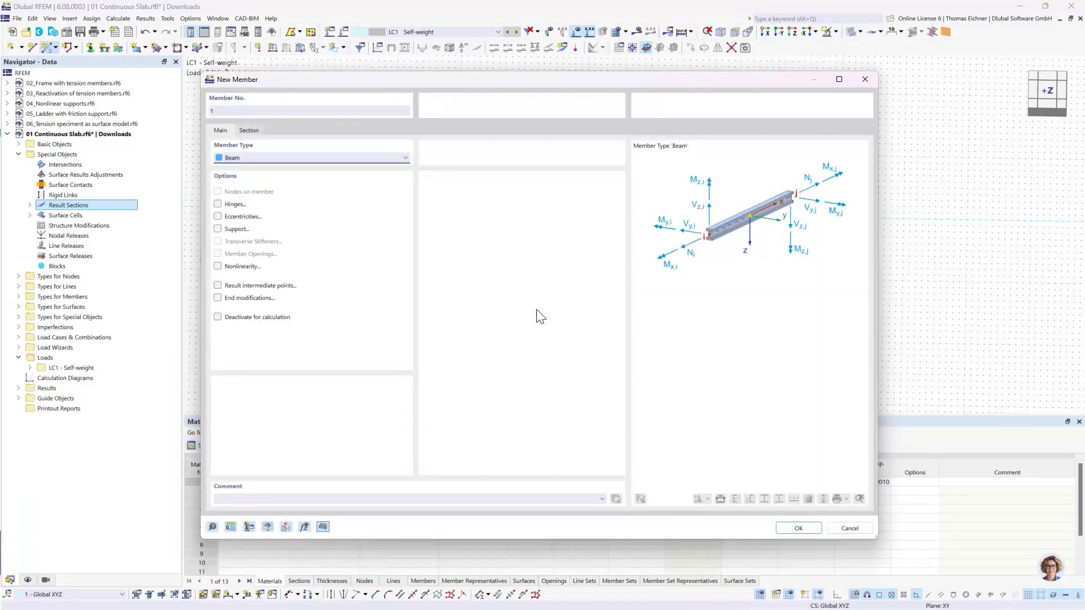
pyautogui.click(248, 130)
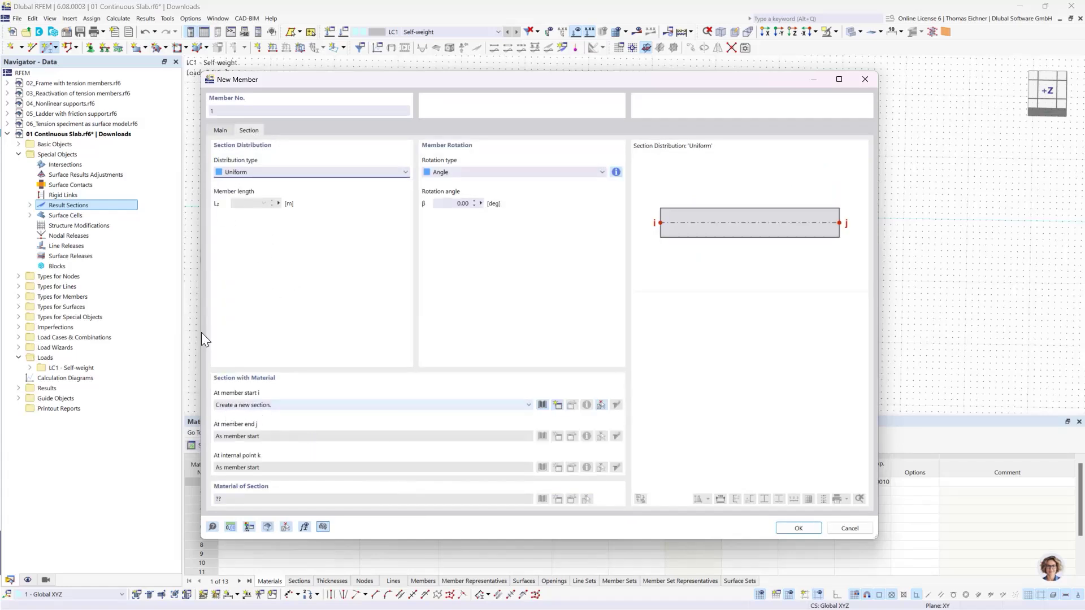
pyautogui.click(321, 411)
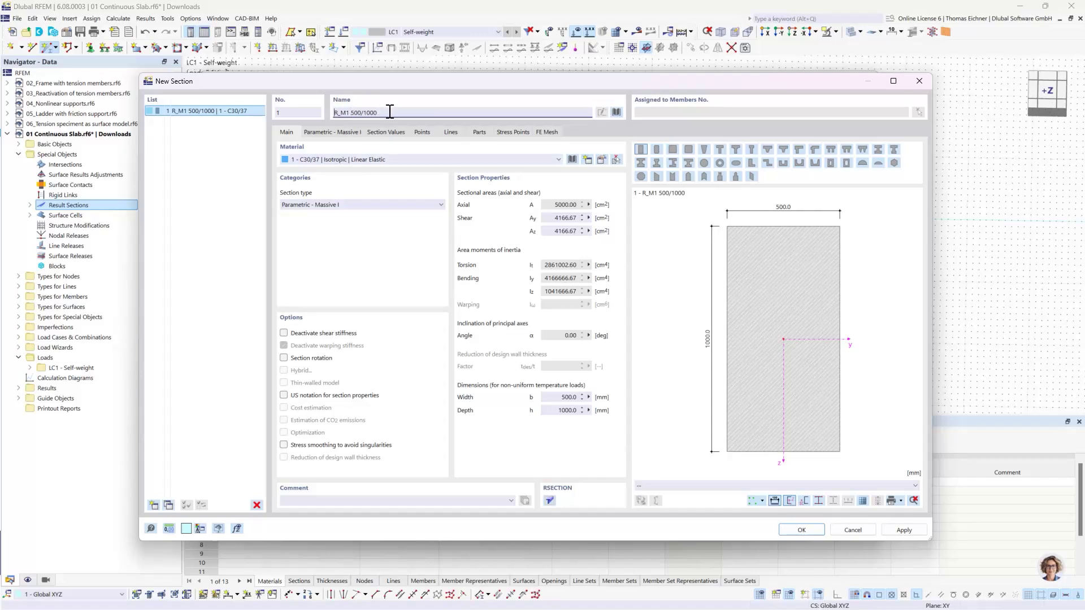
pyautogui.moveTo(390, 111); pyautogui.dragTo(352, 113)
pyautogui.click(409, 113)
pyautogui.click(346, 132)
pyautogui.click(351, 173)
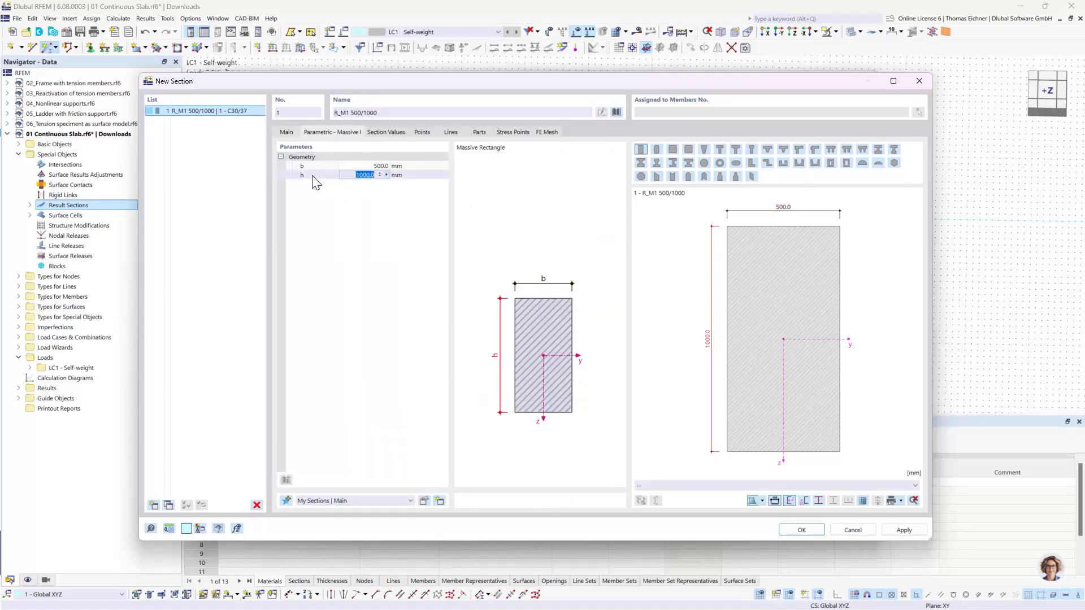
pyautogui.write('300')
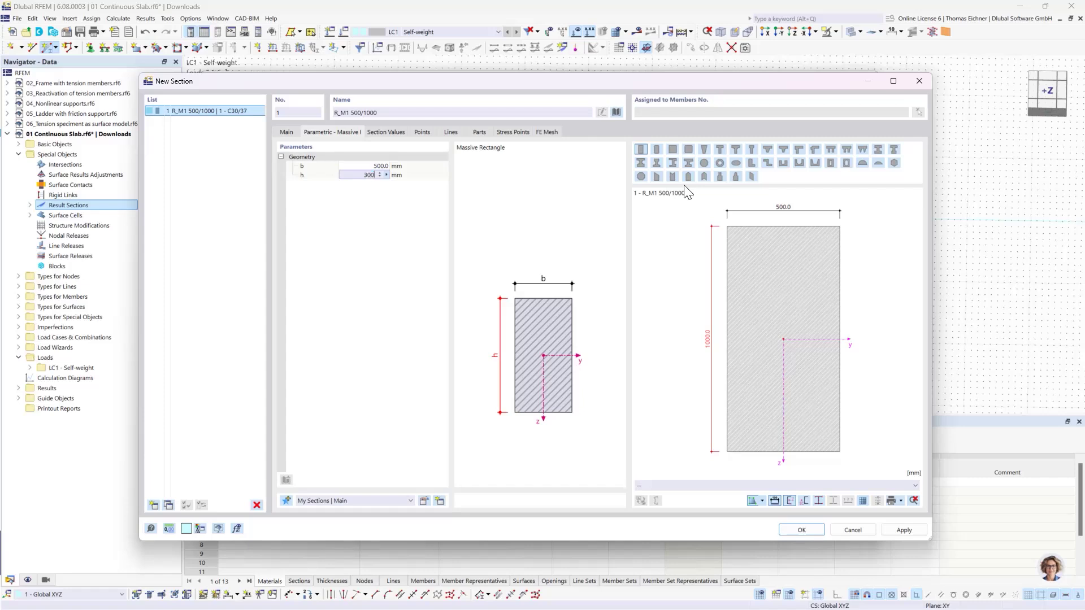
# Set the rectangular section's width to 1000 mm and accept the section for the new member
pyautogui.click(358, 166)
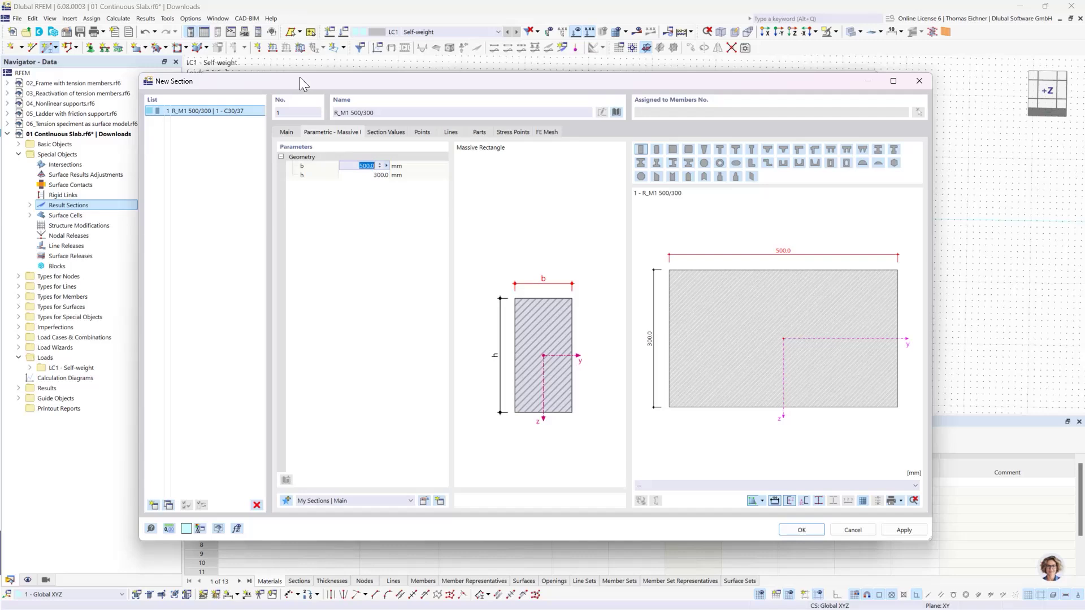
pyautogui.moveTo(300, 78); pyautogui.dragTo(294, 51)
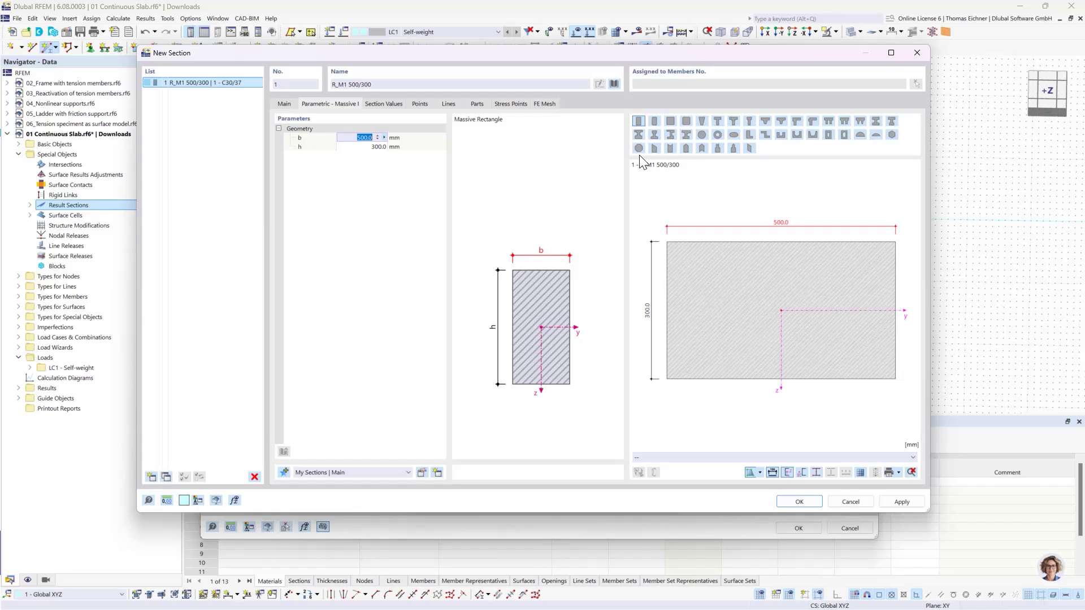
pyautogui.write('1000')
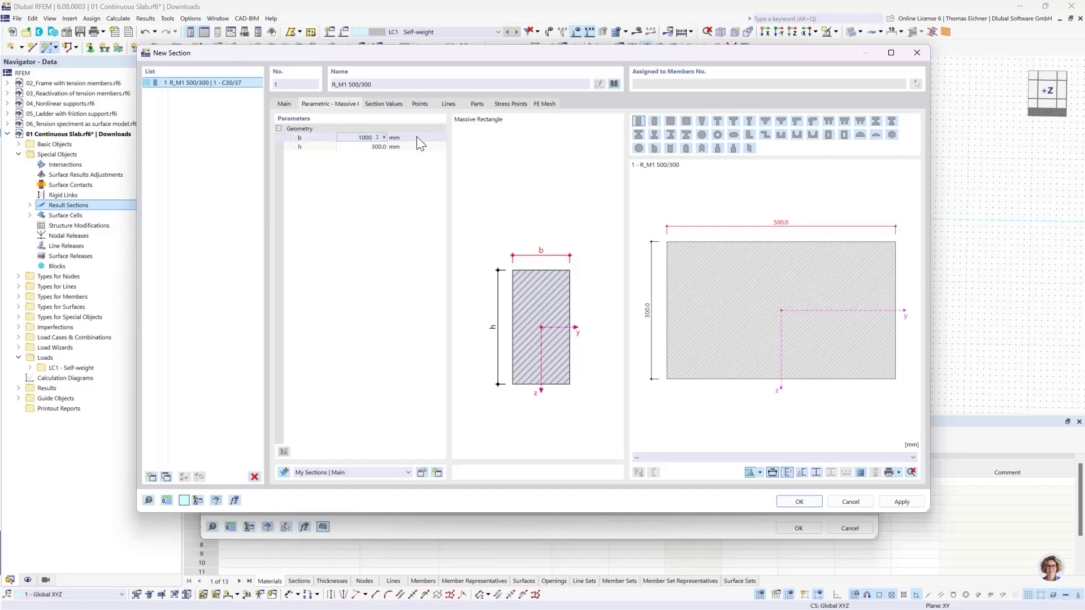
pyautogui.press('Tab')
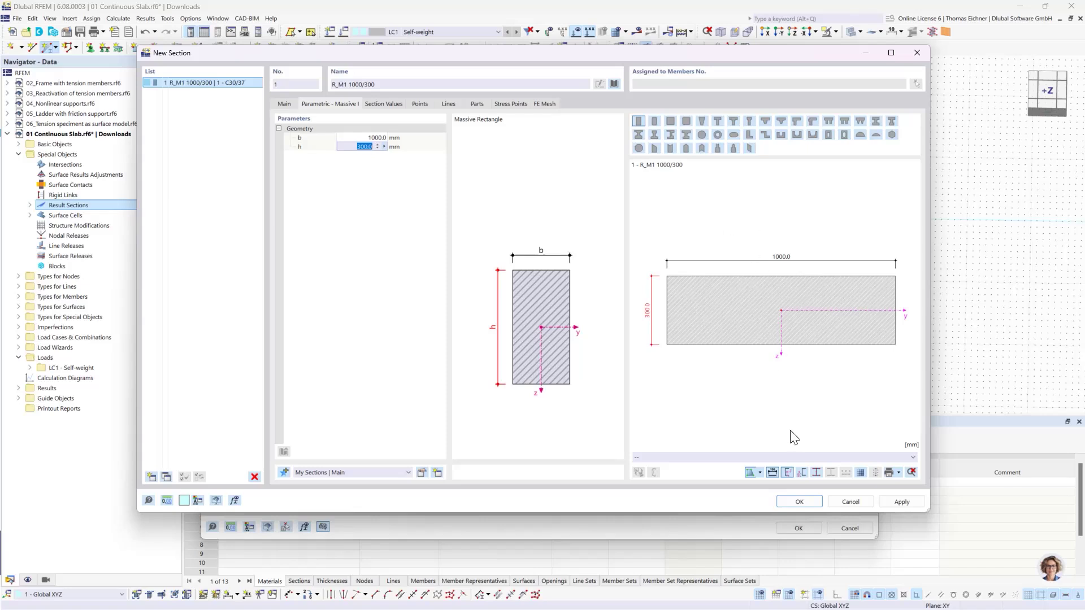
pyautogui.click(799, 502)
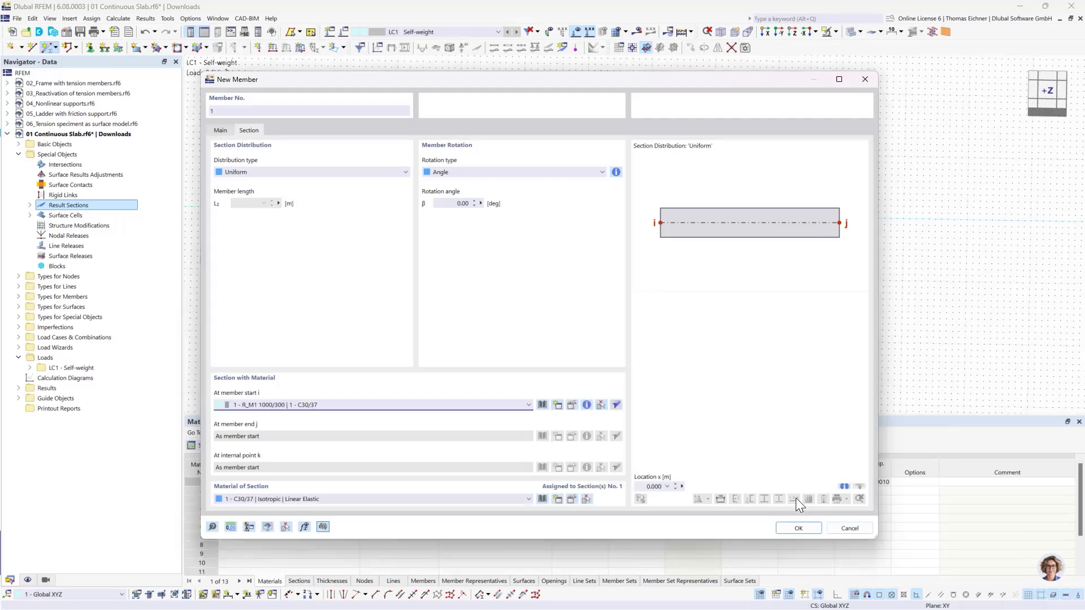
# Place one 10 m beam member beside the fourth slab, starting at X 60 m and running in X at Y 2.5 m
pyautogui.click(799, 528)
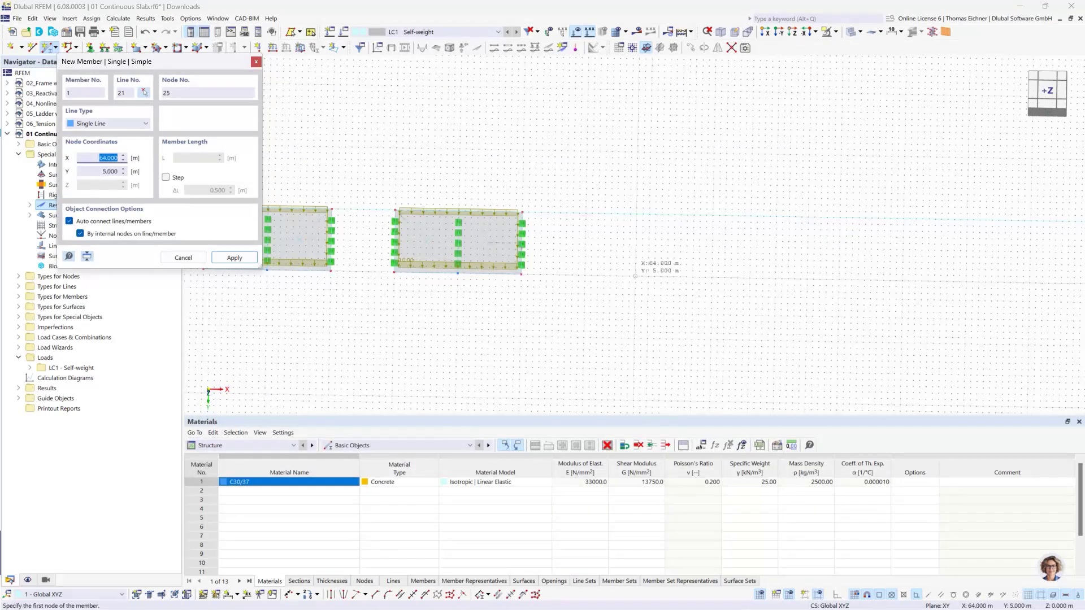
pyautogui.scroll(2, 612, 263)
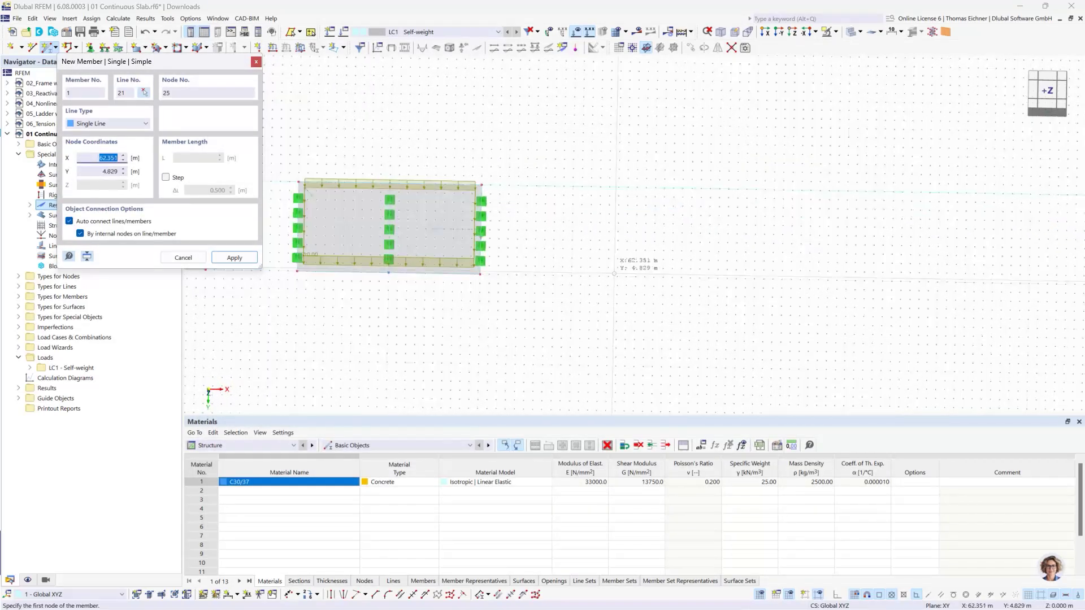
pyautogui.click(572, 231)
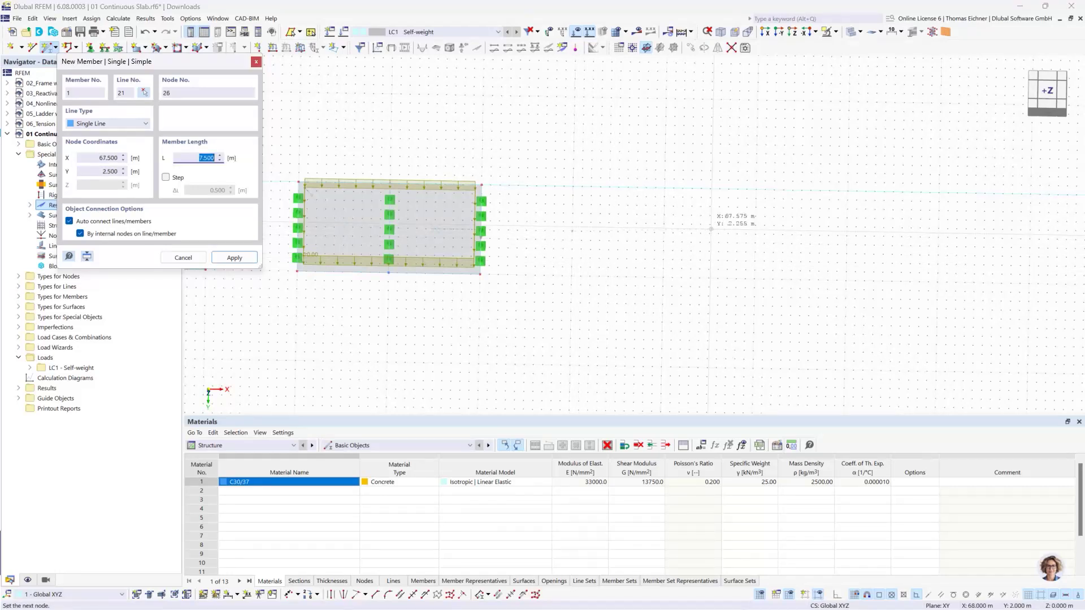
pyautogui.click(755, 234)
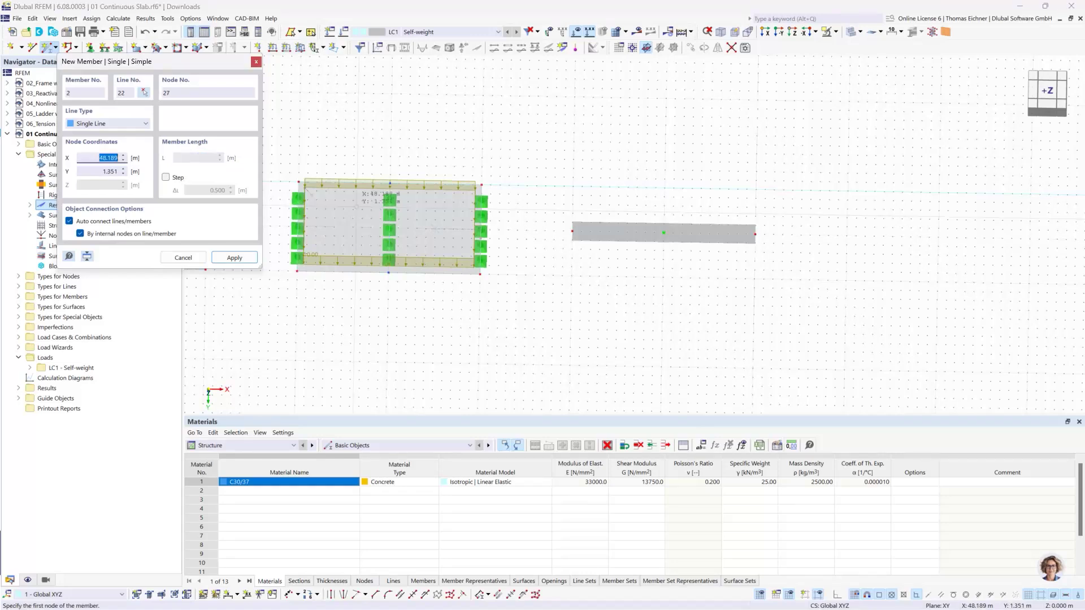
pyautogui.press('Escape')
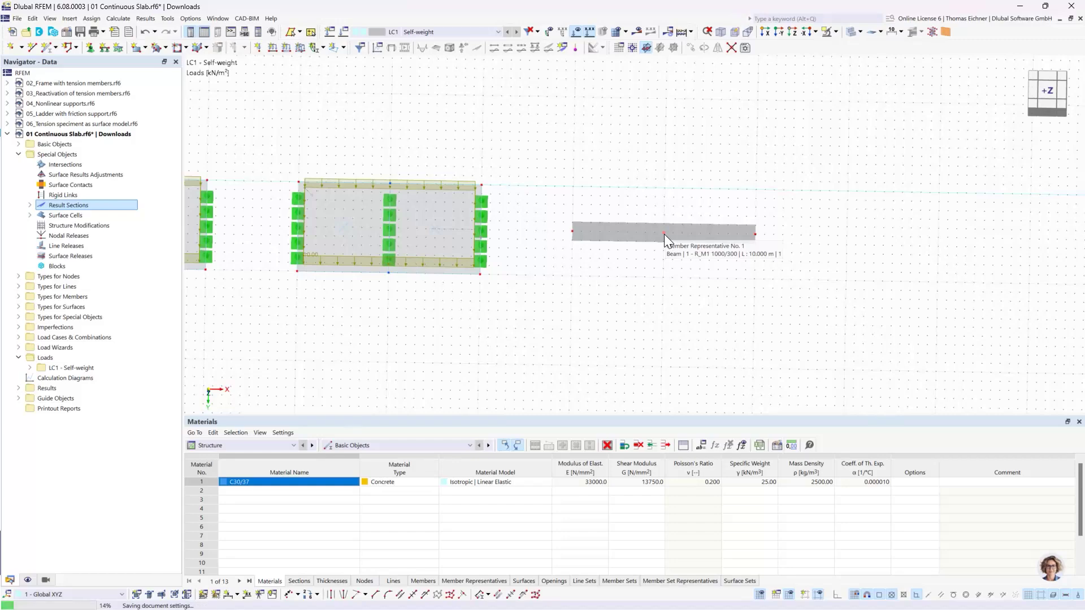
# Disable member representatives and member set representatives in the model's base data
pyautogui.click(647, 233)
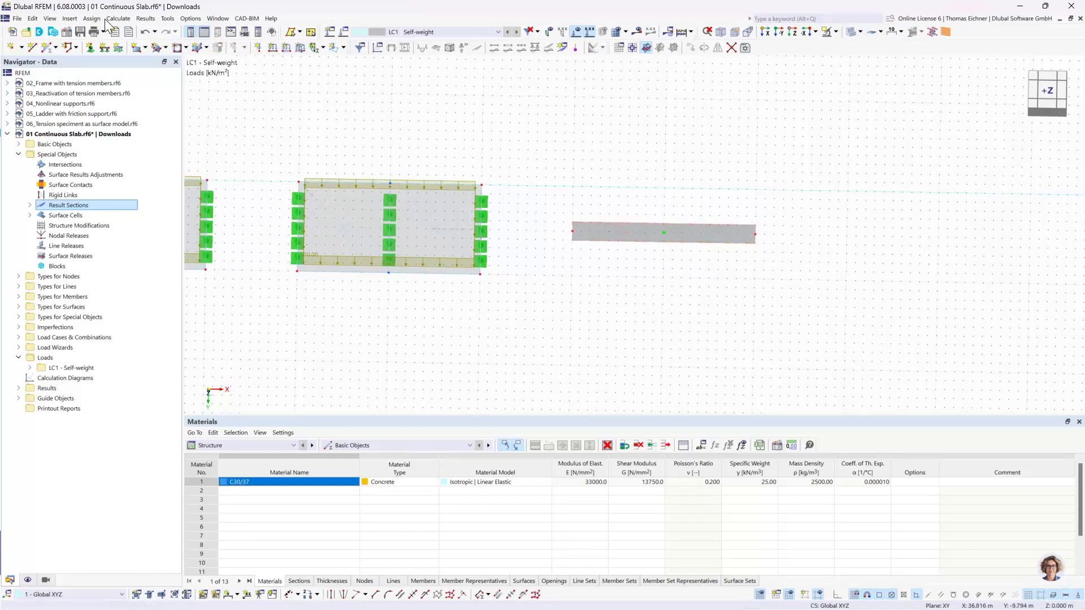
pyautogui.click(68, 34)
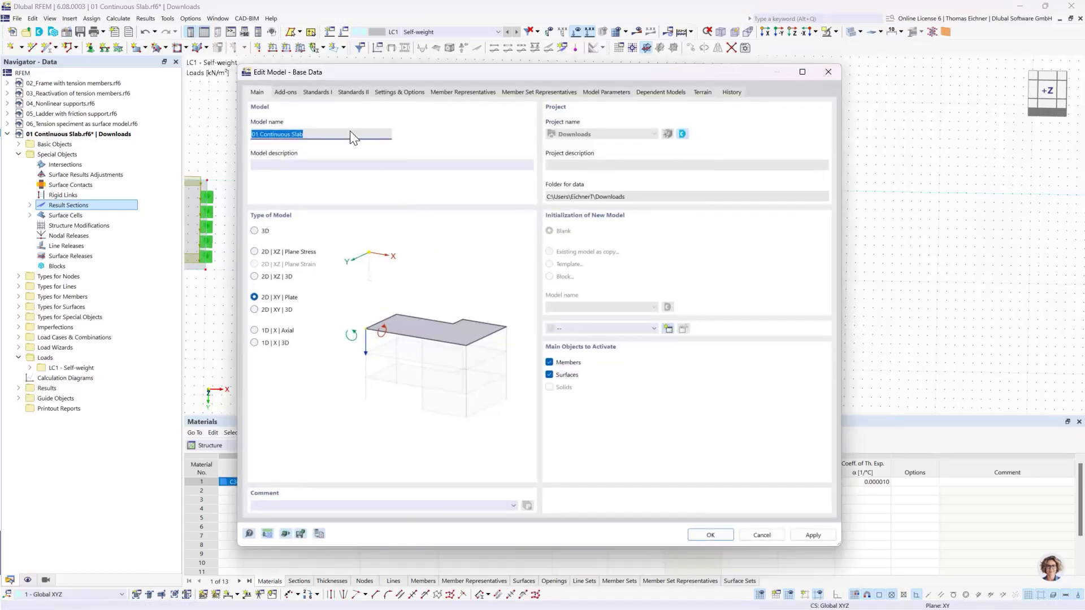
pyautogui.click(289, 92)
pyautogui.click(258, 93)
pyautogui.click(318, 93)
pyautogui.click(382, 92)
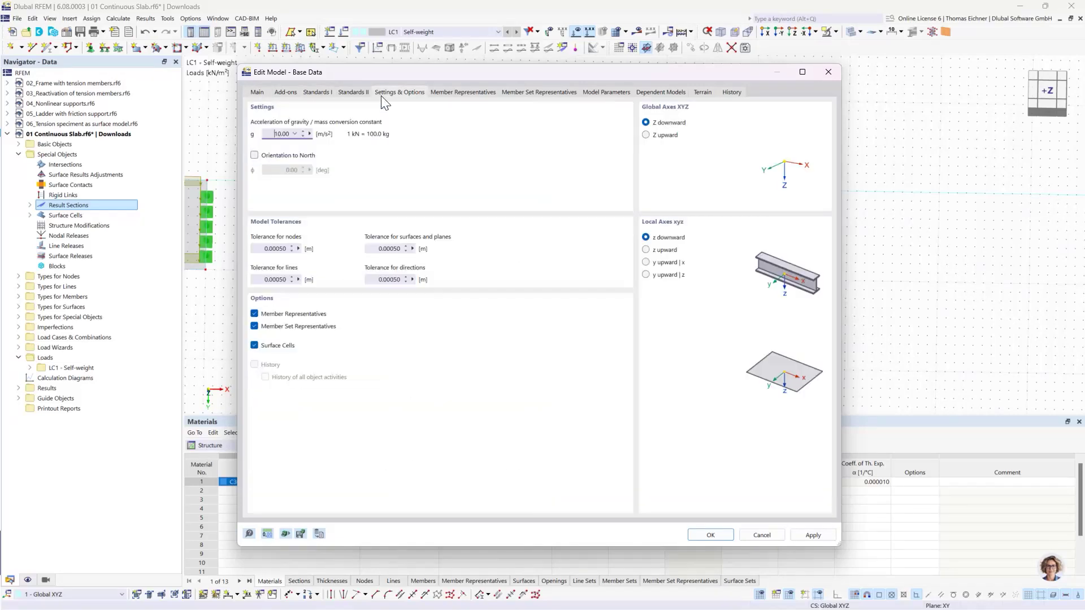
pyautogui.click(357, 92)
pyautogui.click(394, 92)
pyautogui.click(254, 314)
pyautogui.click(697, 534)
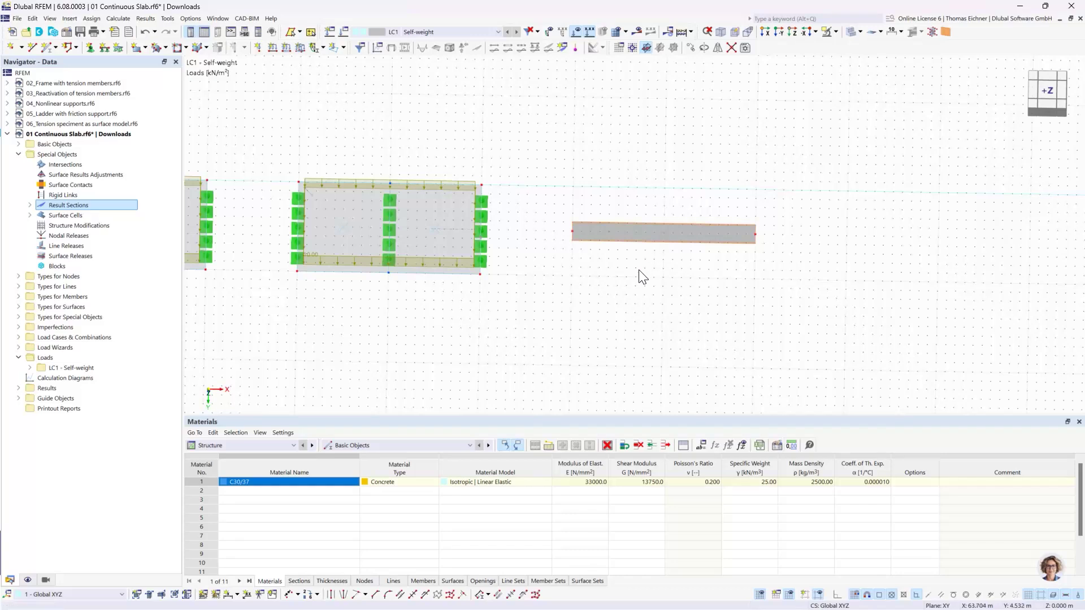
# Divide the beam member using 1 intermediate node, created as an 'On Member' node without dividing the member
pyautogui.rightClick(637, 231)
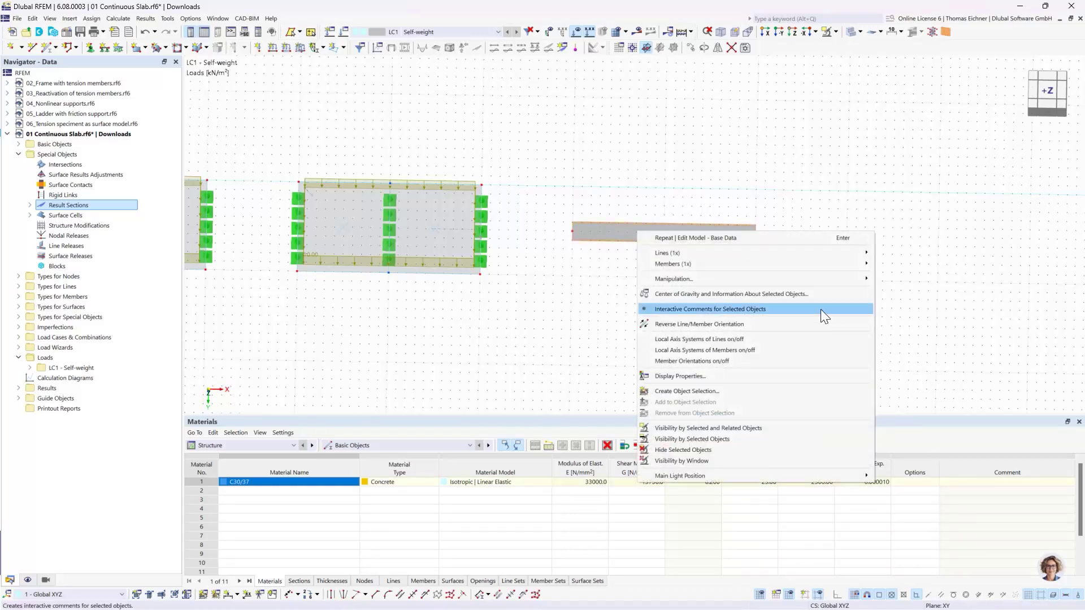
pyautogui.moveTo(781, 264)
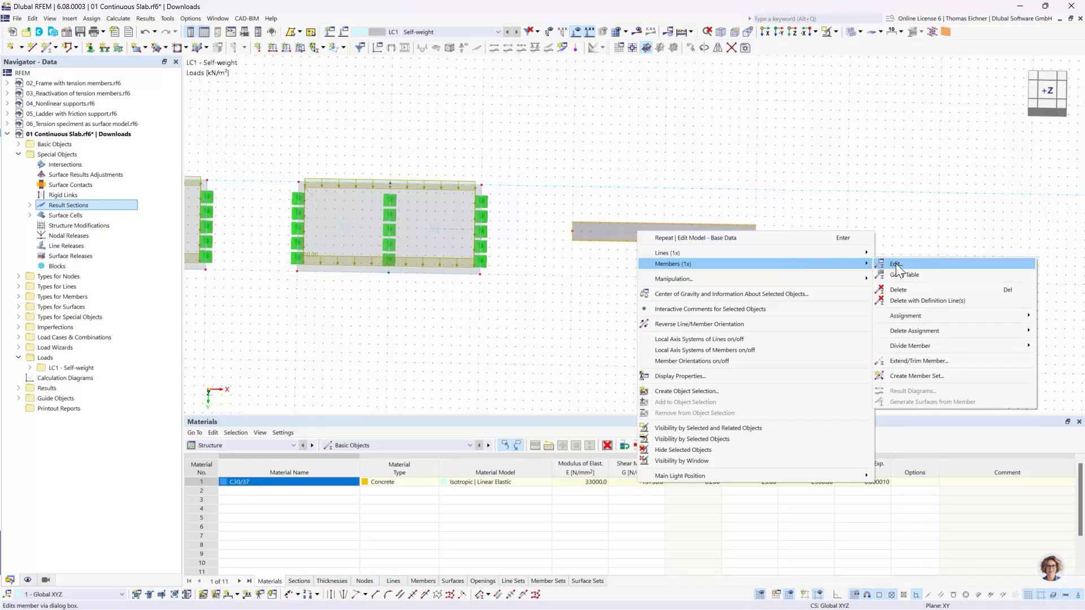
pyautogui.moveTo(927, 346)
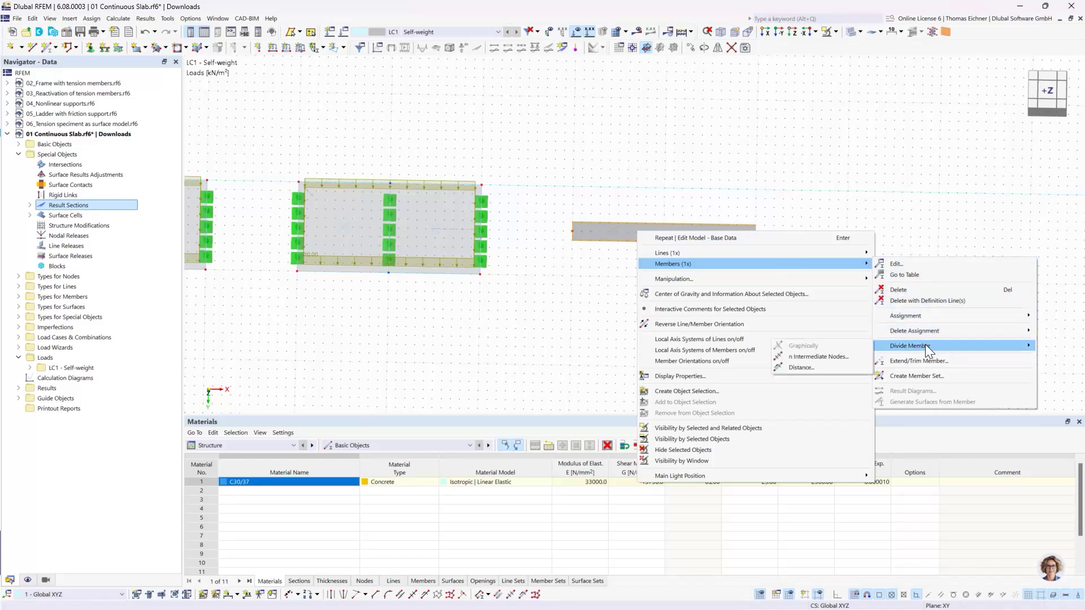
pyautogui.click(840, 357)
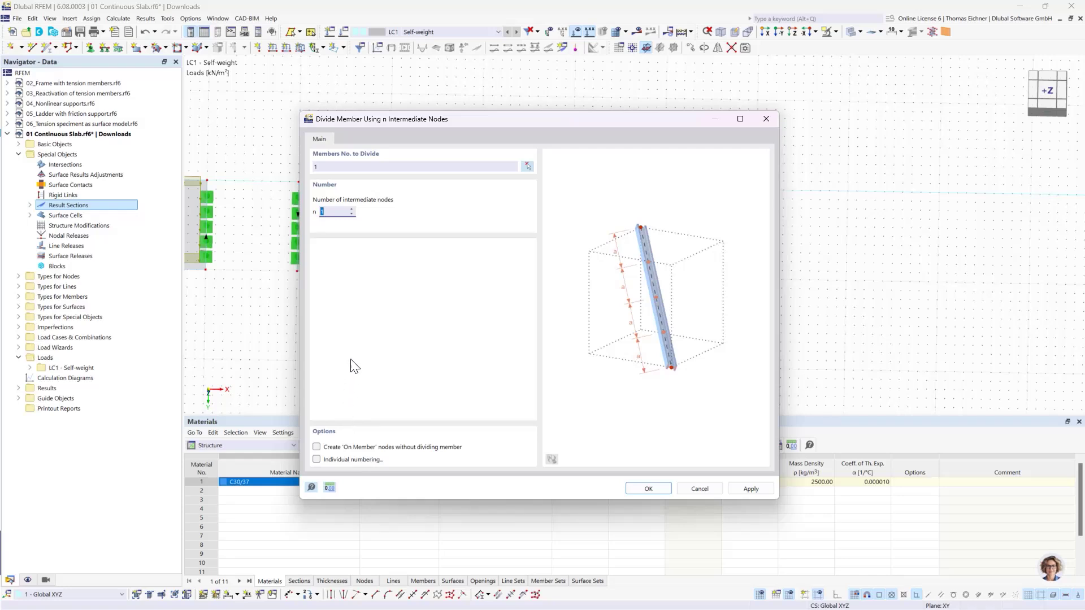
pyautogui.click(335, 214)
pyautogui.moveTo(469, 118); pyautogui.dragTo(240, 92)
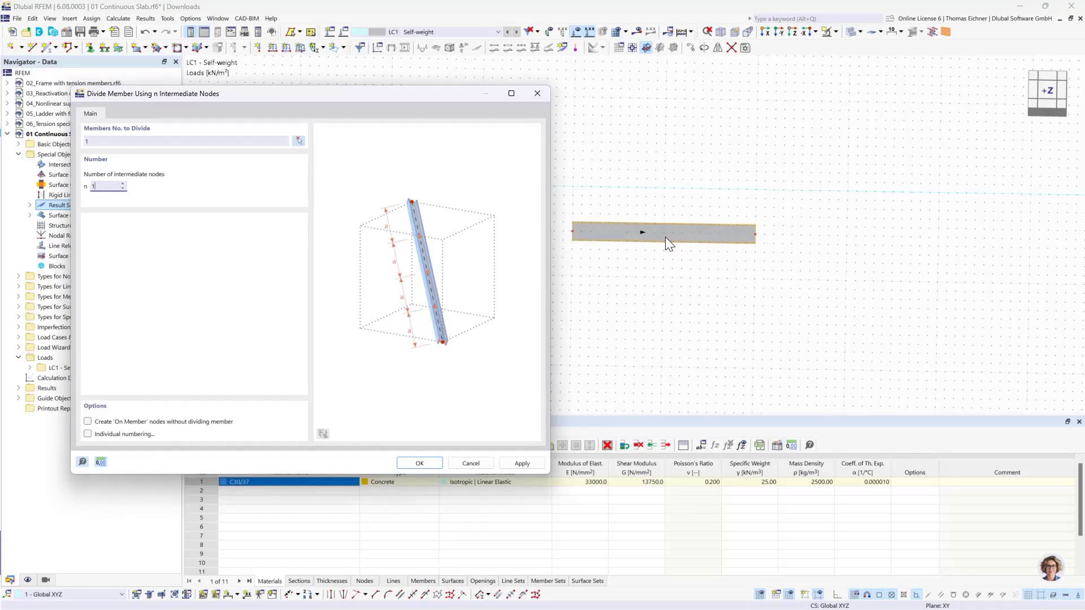
pyautogui.click(88, 423)
pyautogui.click(420, 464)
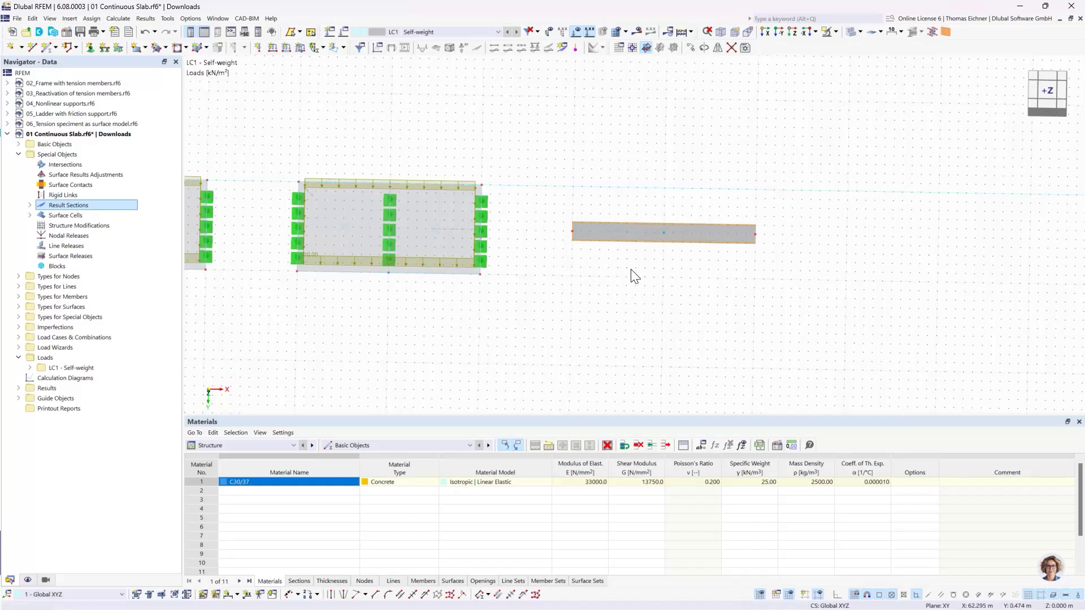
# Examine the beam's entry in the model's member list to check whether it is still a single member
pyautogui.scroll(3, 679, 262)
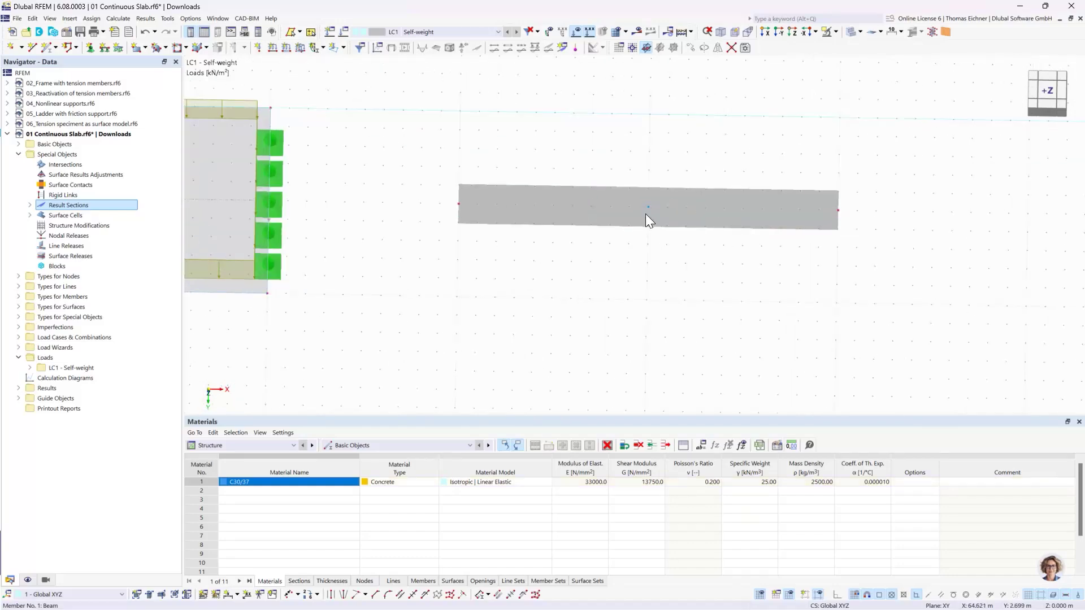
pyautogui.hscroll(3, 535, 141)
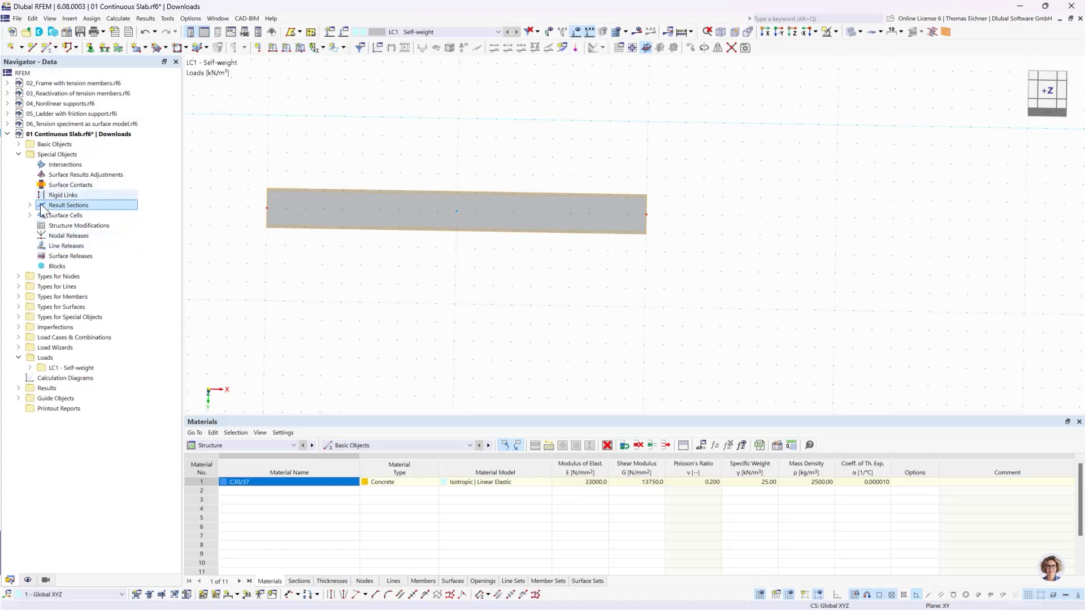
pyautogui.click(19, 144)
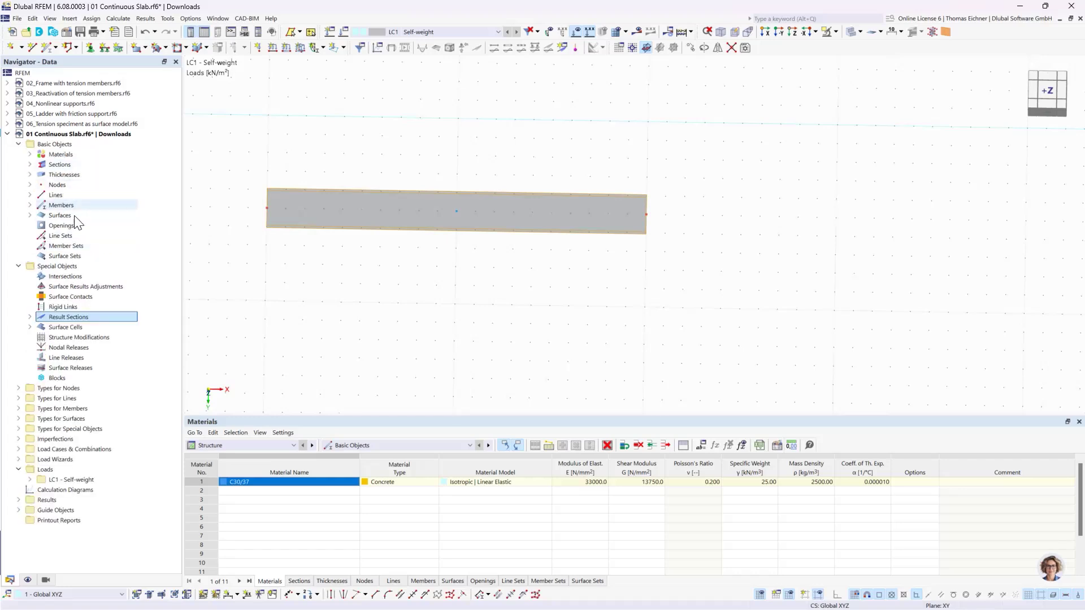
pyautogui.click(30, 205)
pyautogui.click(113, 215)
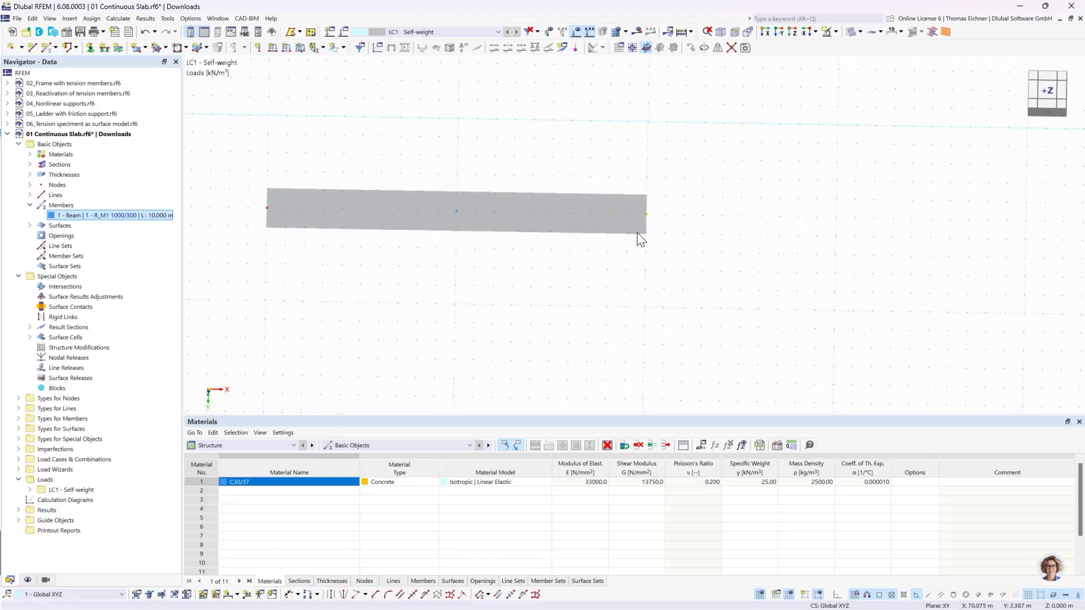
# Stretch the beam to 13.5 m by moving its far end node in X, and undo the move
pyautogui.click(646, 214)
pyautogui.click(780, 219)
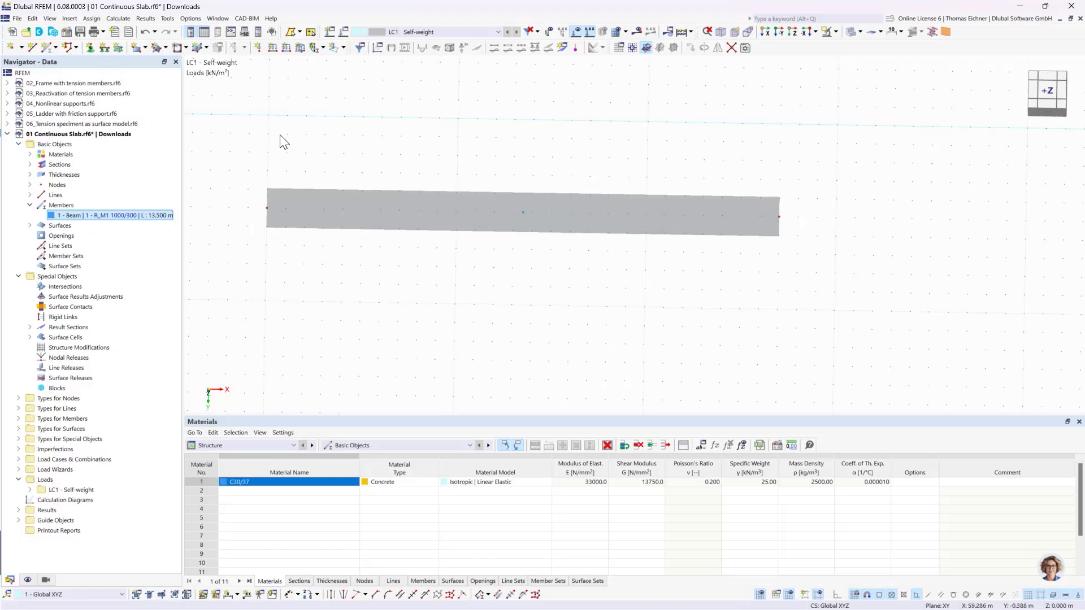
pyautogui.click(145, 32)
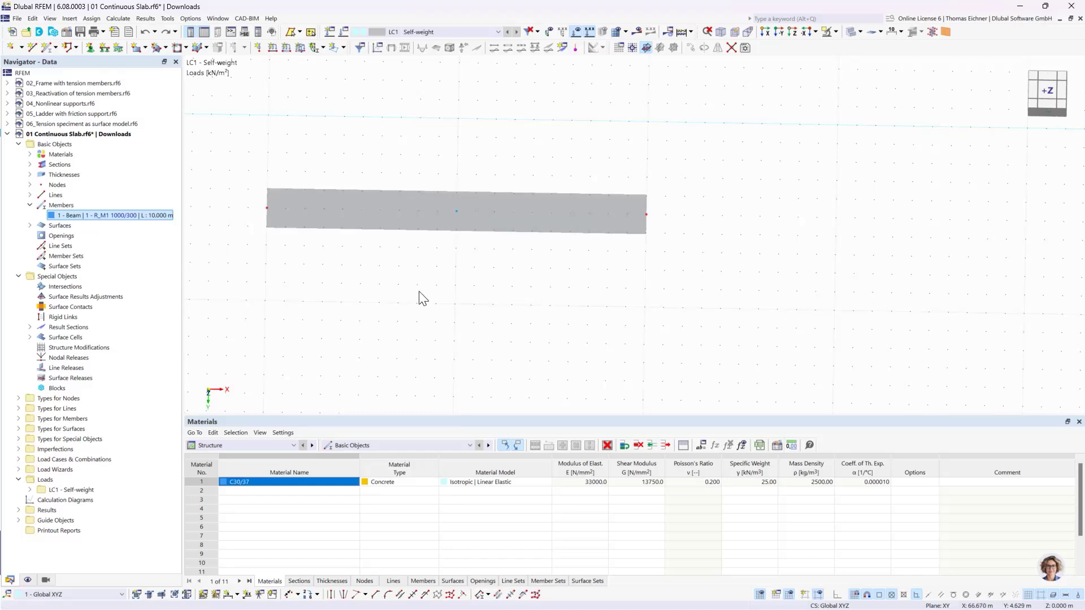
# Start assigning nodal supports and edit the Hinged support type to also restrain rotation φX
pyautogui.moveTo(419, 298); pyautogui.dragTo(482, 303, button='middle')
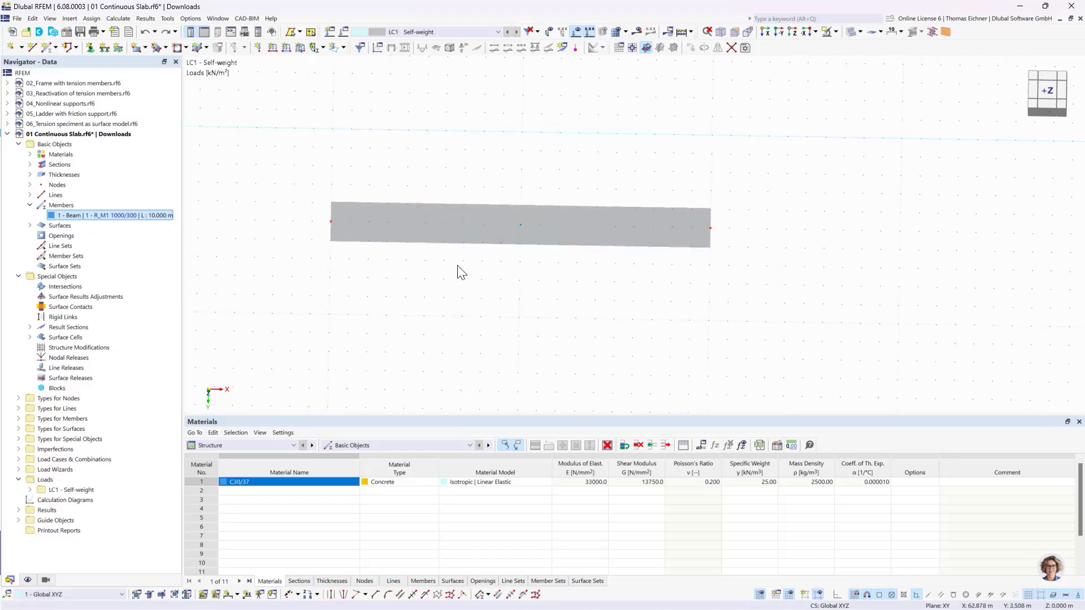
pyautogui.scroll(-3, 287, 143)
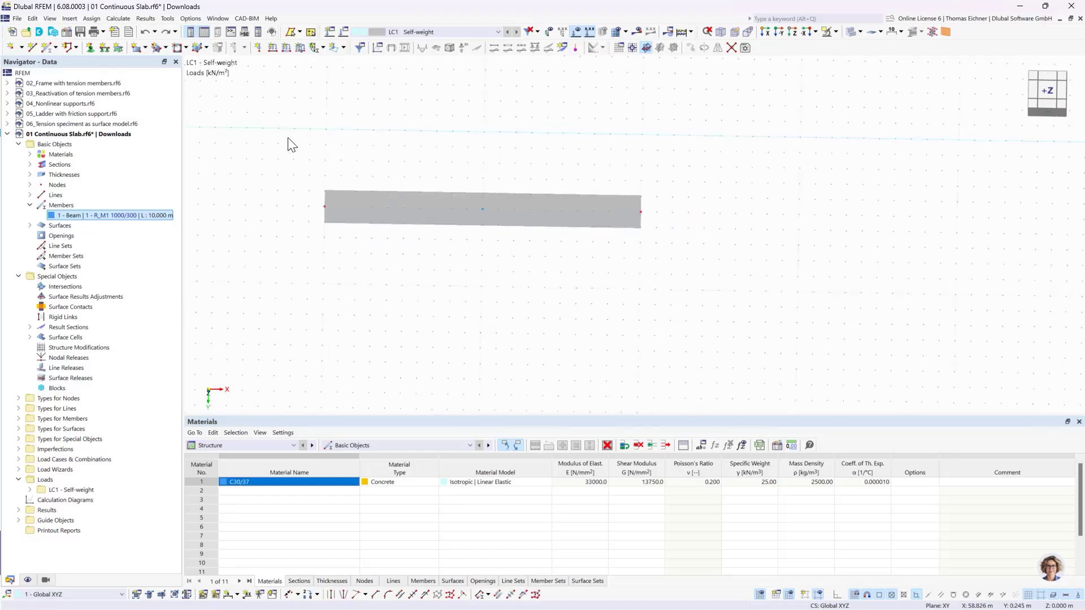
pyautogui.moveTo(286, 144); pyautogui.dragTo(429, 155, button='middle')
pyautogui.scroll(2, 416, 168)
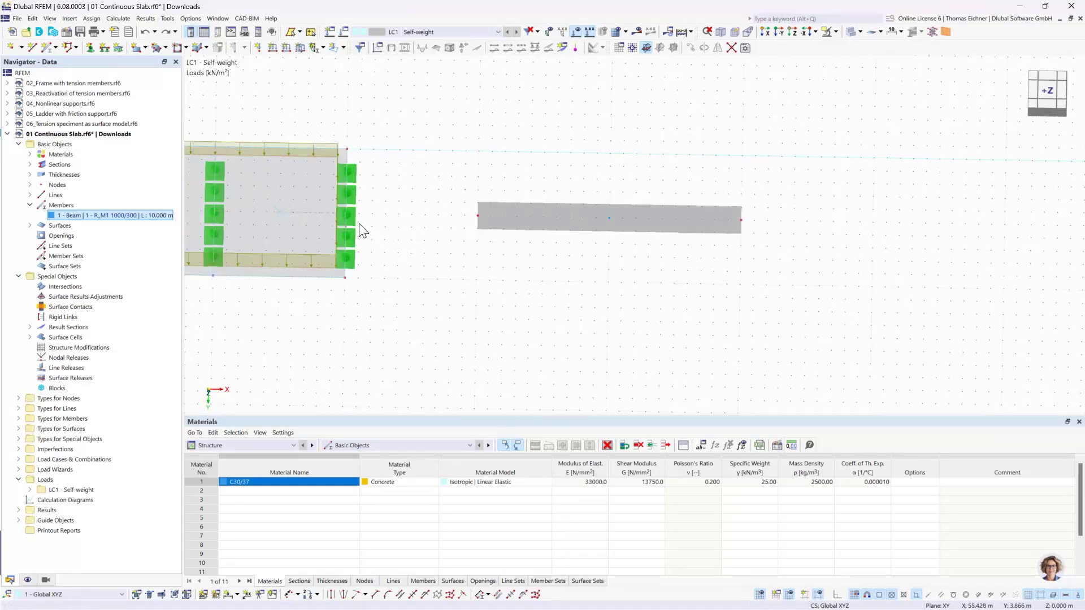
pyautogui.moveTo(354, 216)
pyautogui.click(90, 46)
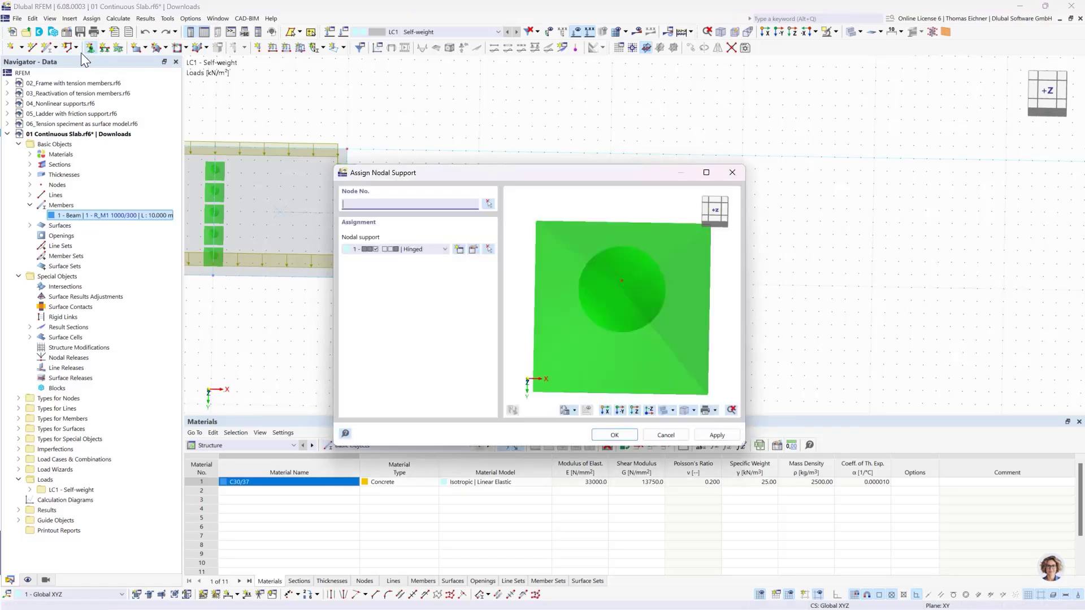
pyautogui.moveTo(460, 178); pyautogui.dragTo(211, 238)
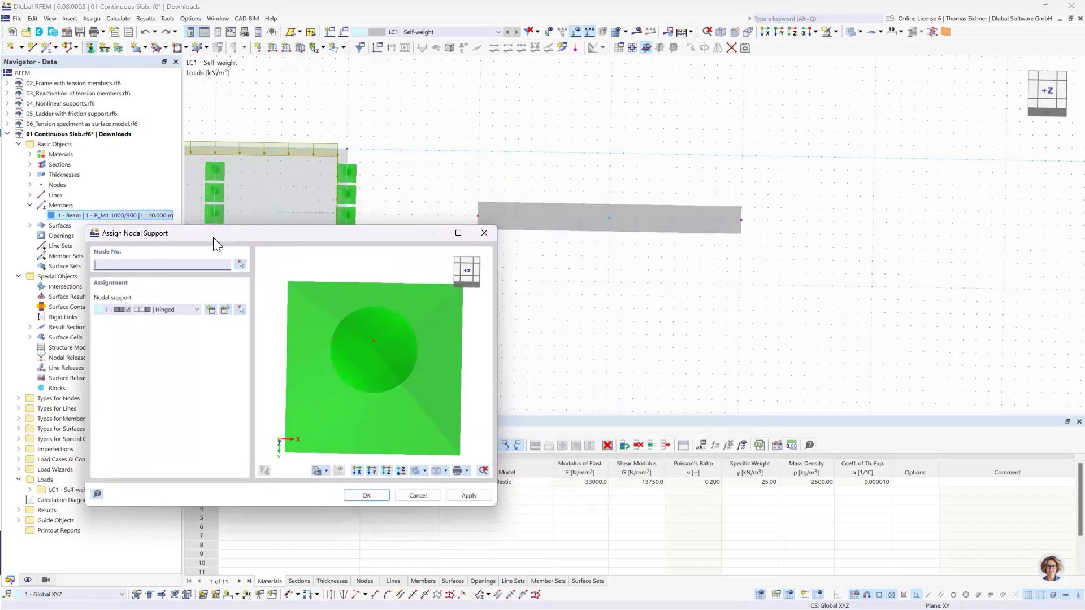
pyautogui.doubleClick(117, 310)
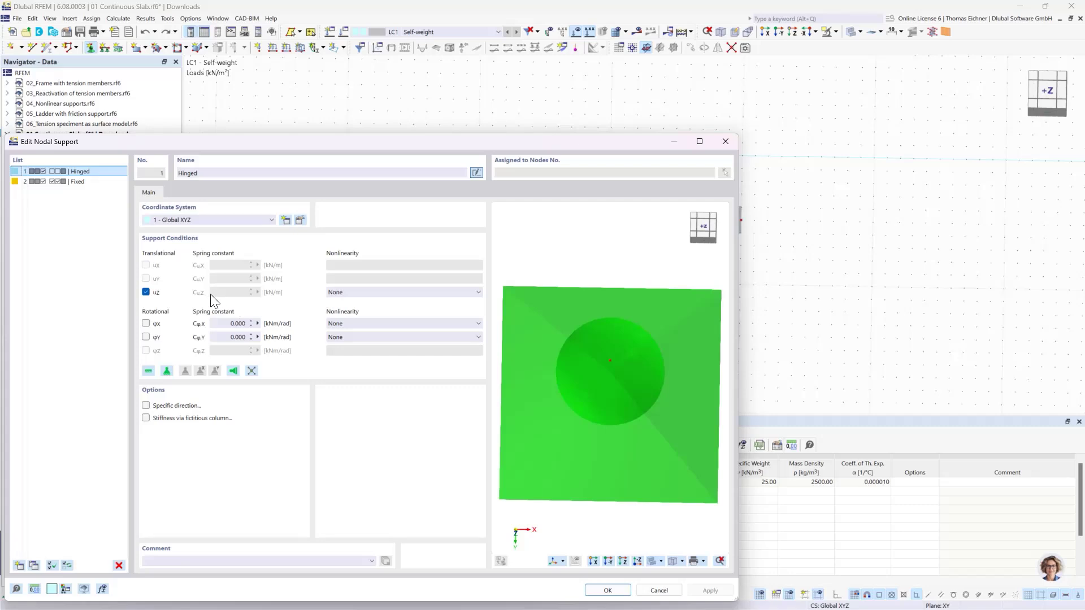
pyautogui.click(145, 323)
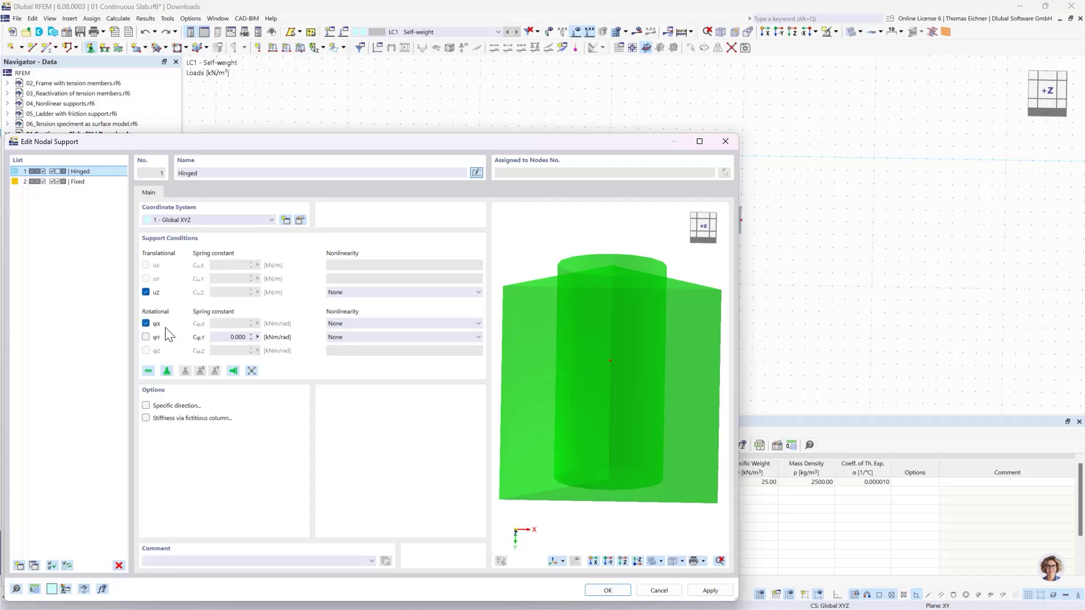
pyautogui.click(621, 590)
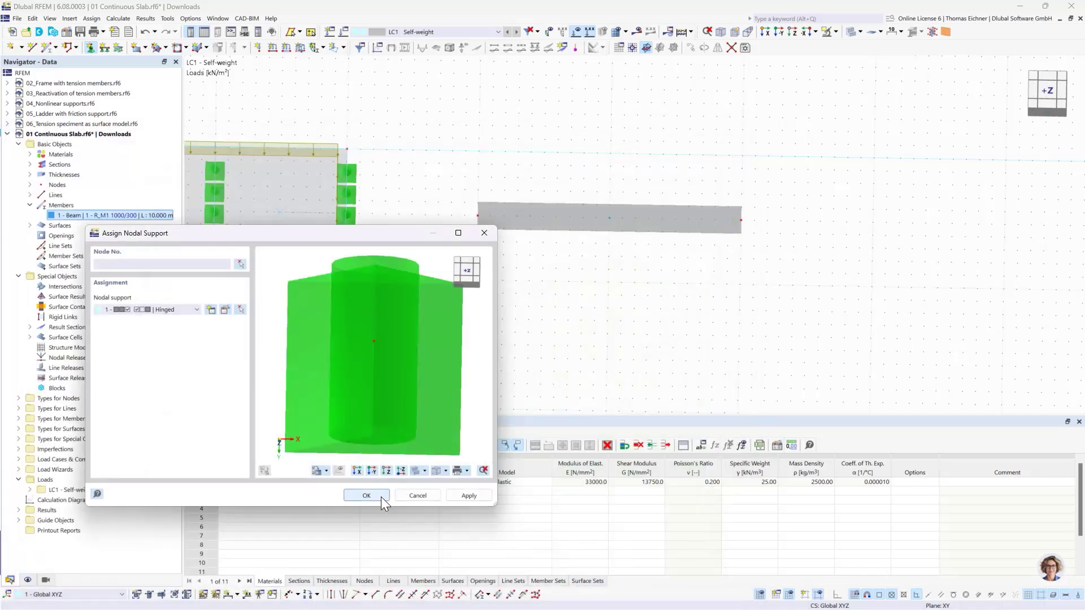
# Assign the Hinged nodal support to the beam's two end nodes and its middle node
pyautogui.click(366, 495)
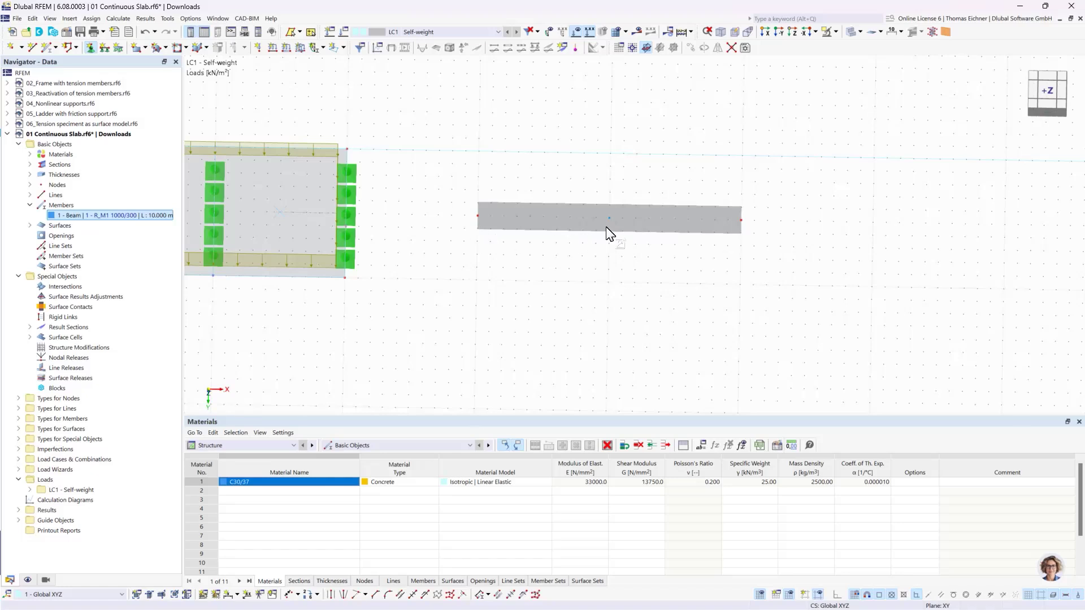
pyautogui.click(399, 292)
pyautogui.click(798, 157)
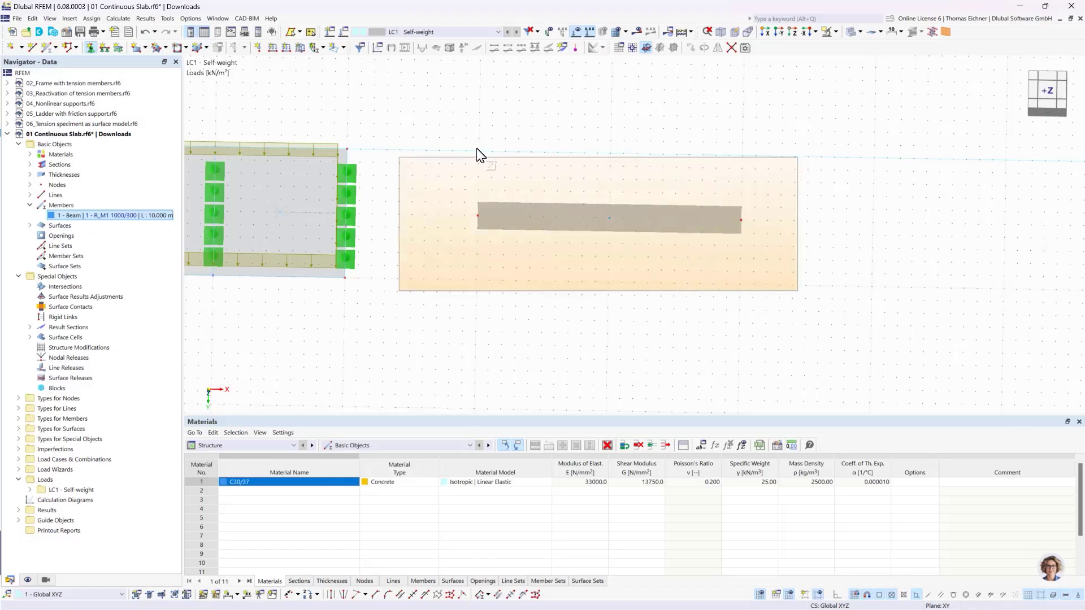
pyautogui.press('Escape')
pyautogui.press('Escape')
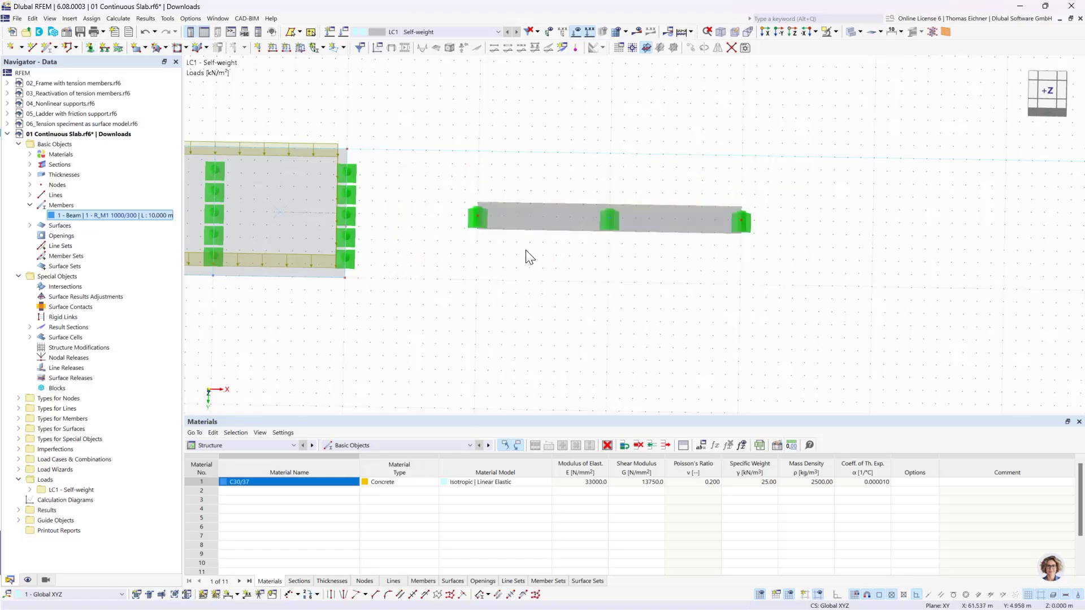
# Begin a new uniform member force load in LC1 with a magnitude of 10 kN/m
pyautogui.scroll(-8, 547, 243)
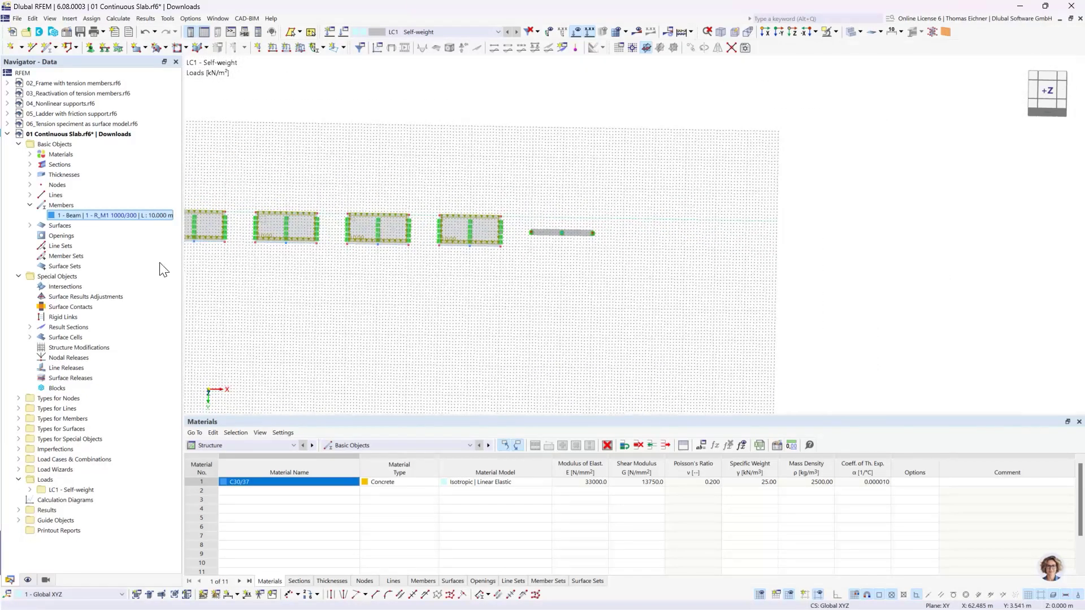
pyautogui.moveTo(390, 274); pyautogui.dragTo(398, 277, button='middle')
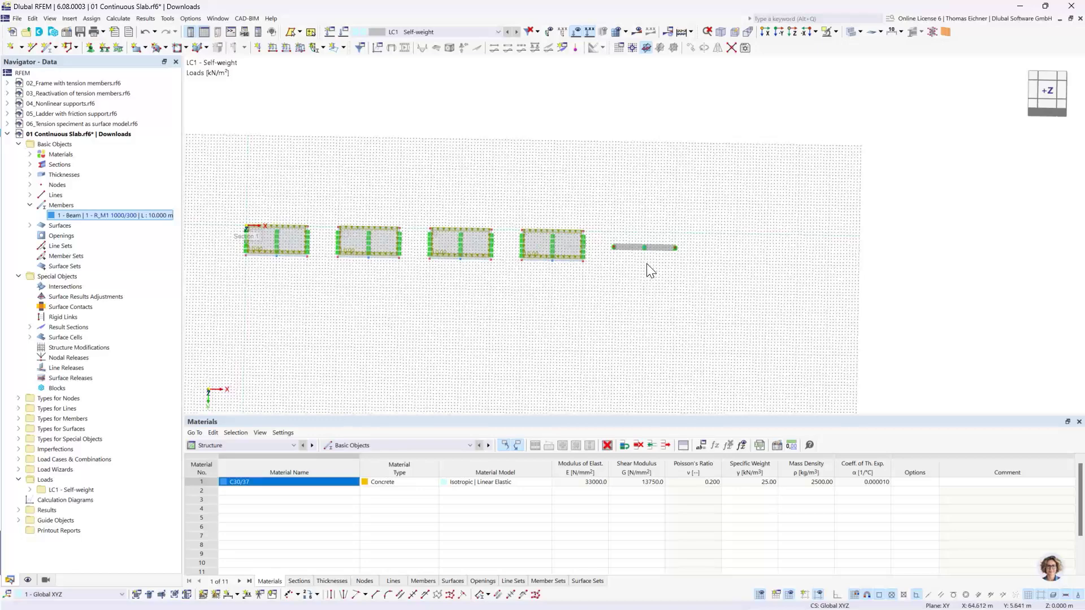
pyautogui.scroll(5, 650, 265)
pyautogui.scroll(2, 650, 266)
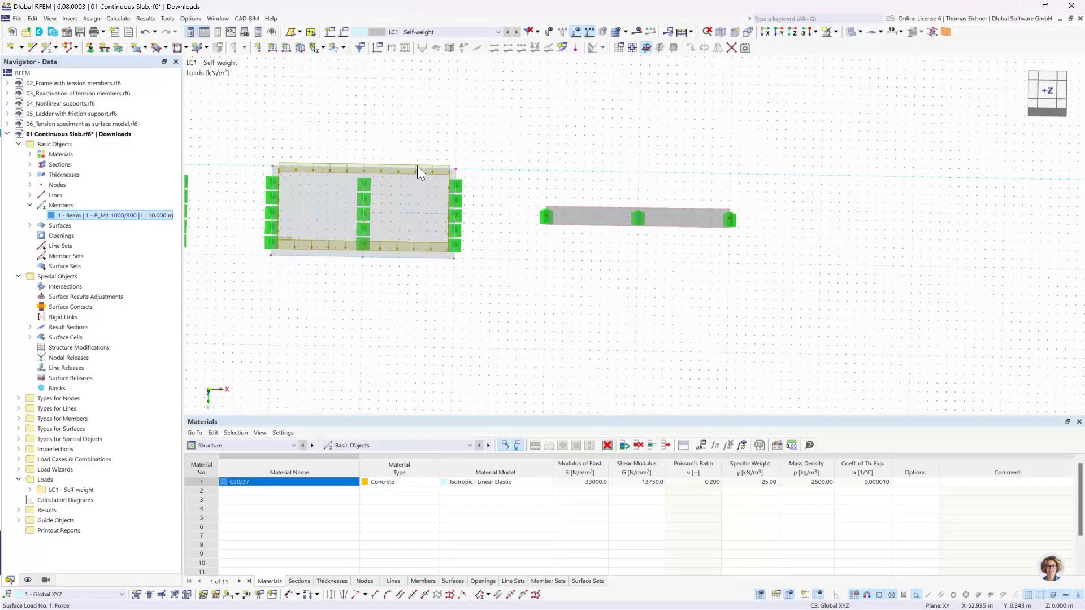
pyautogui.click(600, 218)
pyautogui.click(564, 289)
pyautogui.click(286, 48)
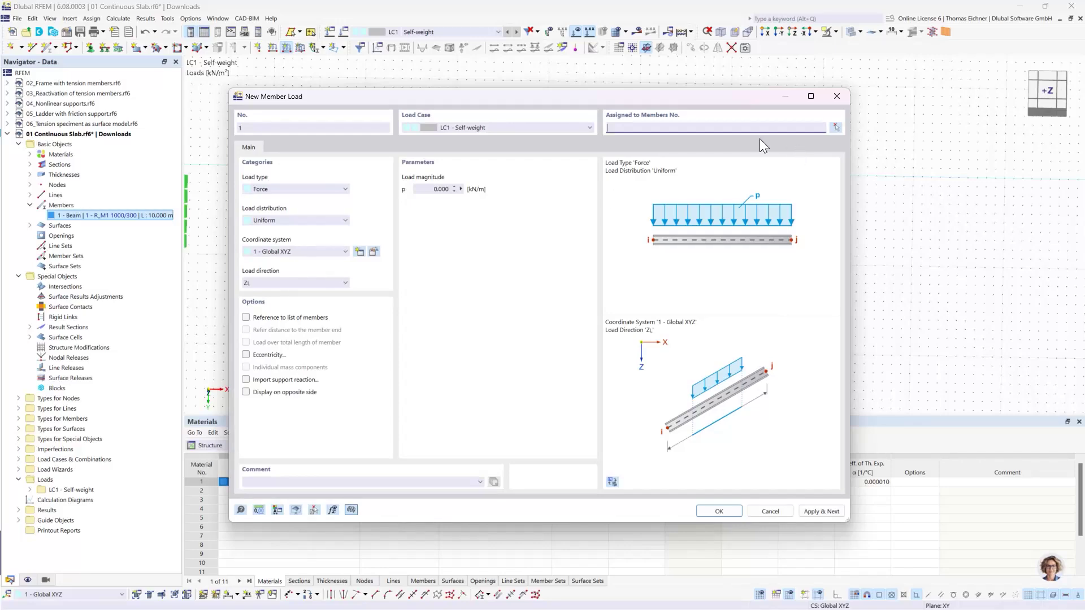
pyautogui.click(439, 186)
pyautogui.write('10')
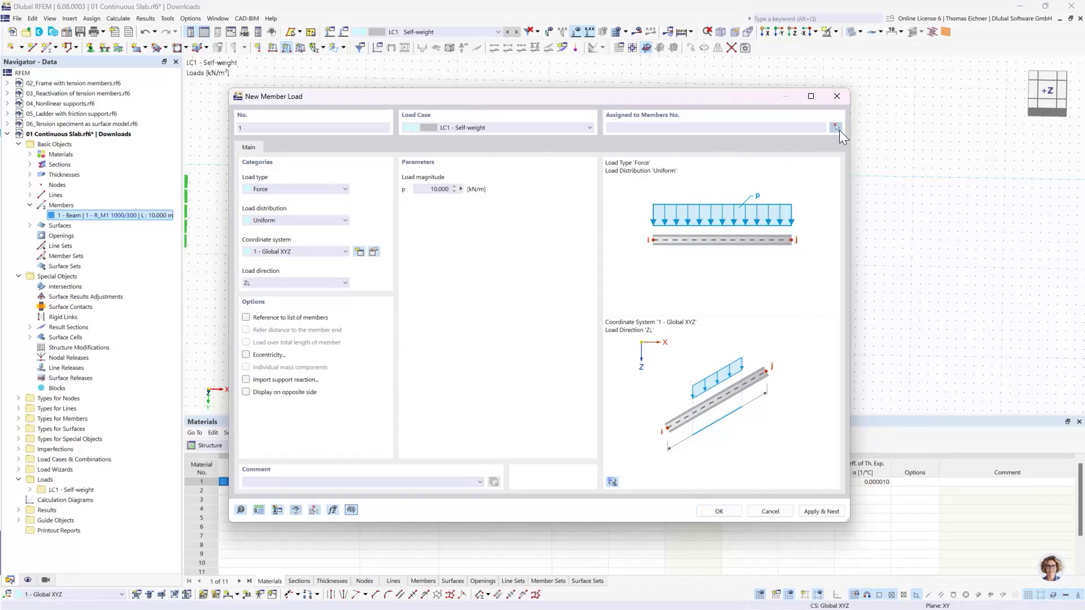
# Assign the new member load to the beam member and accept the load
pyautogui.click(836, 127)
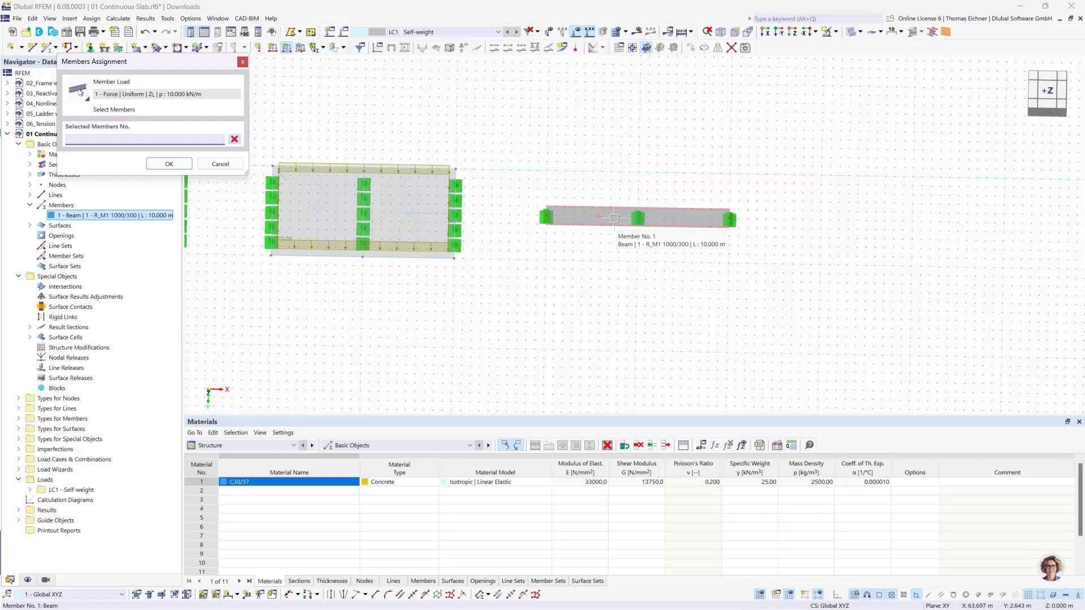
pyautogui.click(614, 218)
pyautogui.click(170, 163)
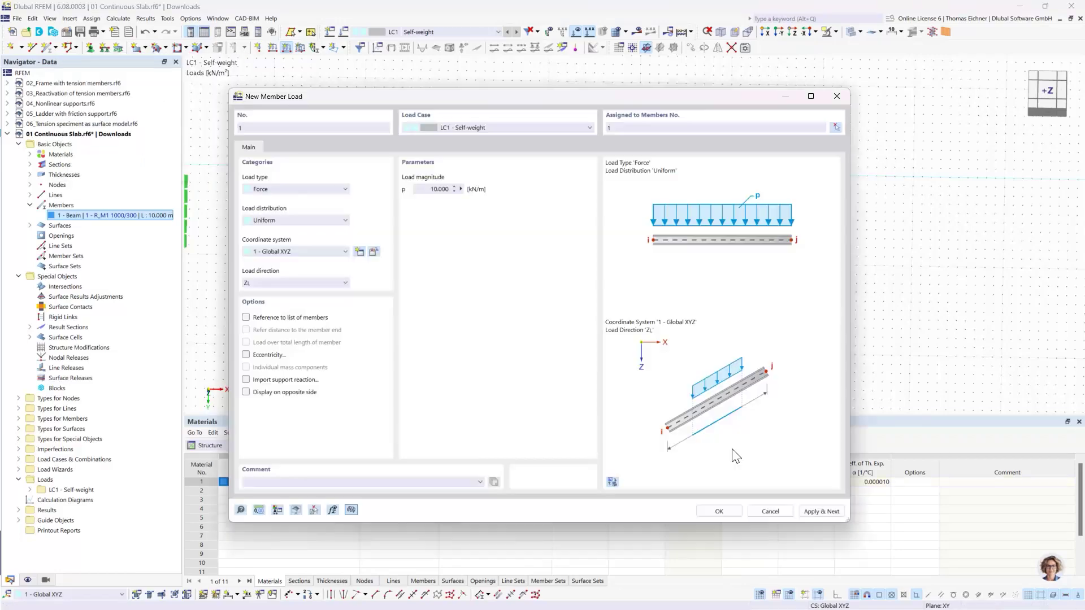
pyautogui.click(735, 511)
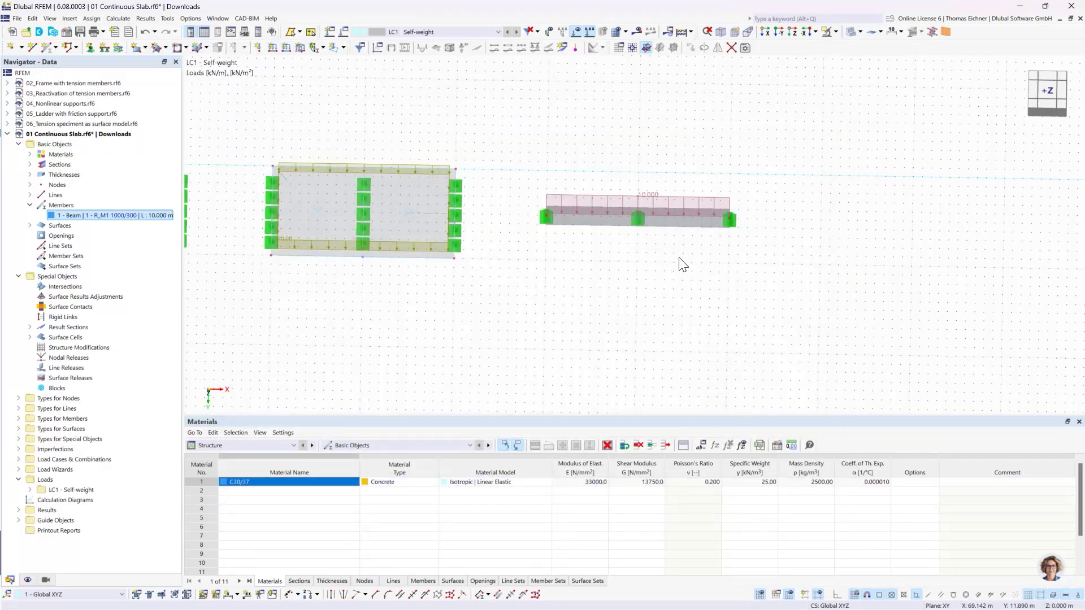
# Open the C30/37 material for editing and review its basic properties and the slabs it is assigned to
pyautogui.scroll(-3, 545, 283)
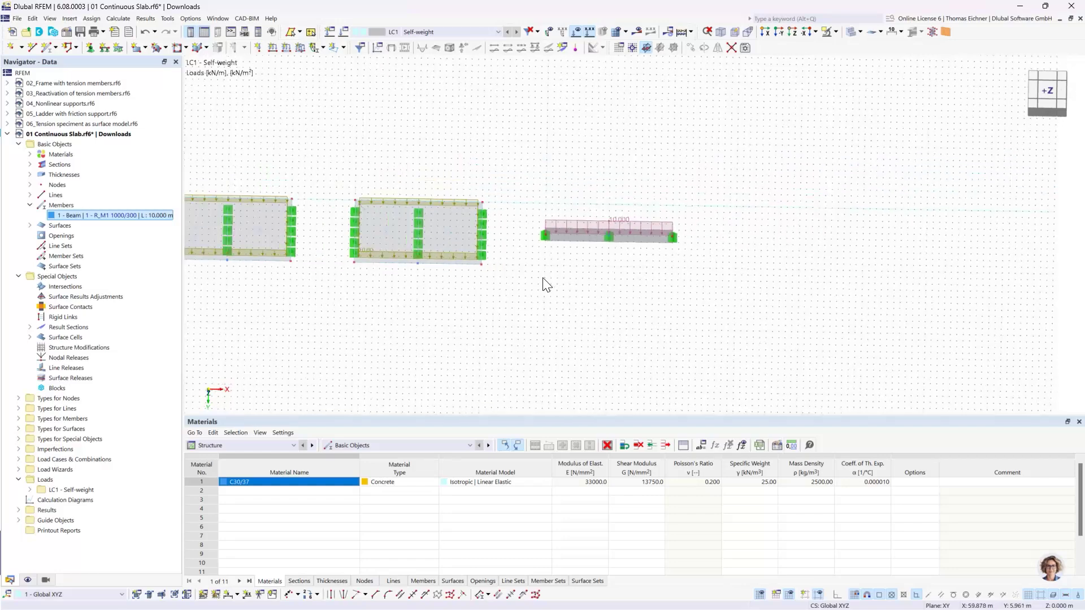
pyautogui.moveTo(410, 302); pyautogui.dragTo(594, 339, button='middle')
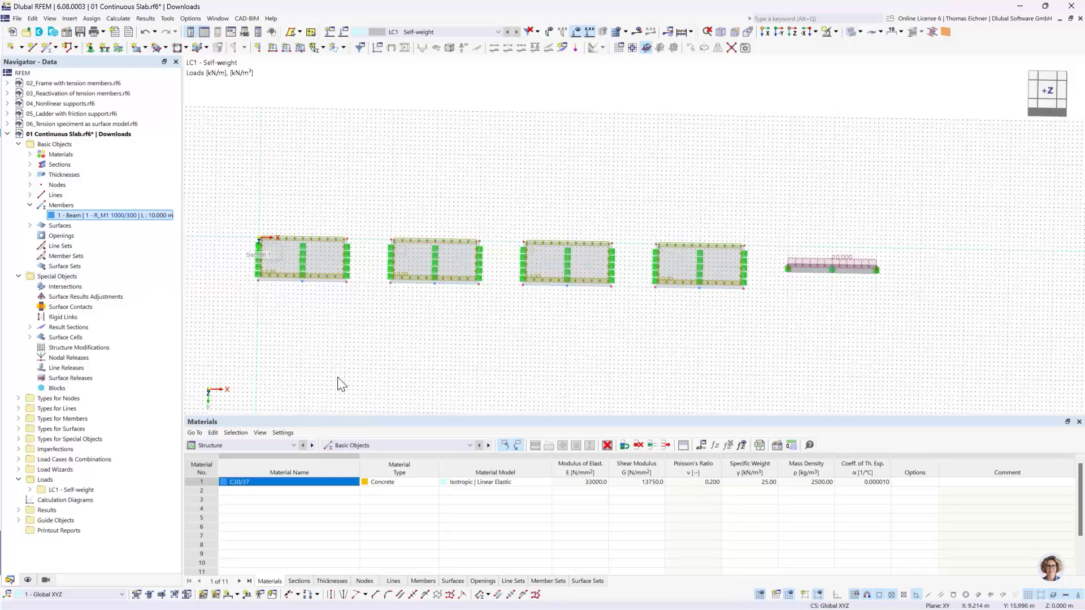
pyautogui.click(30, 155)
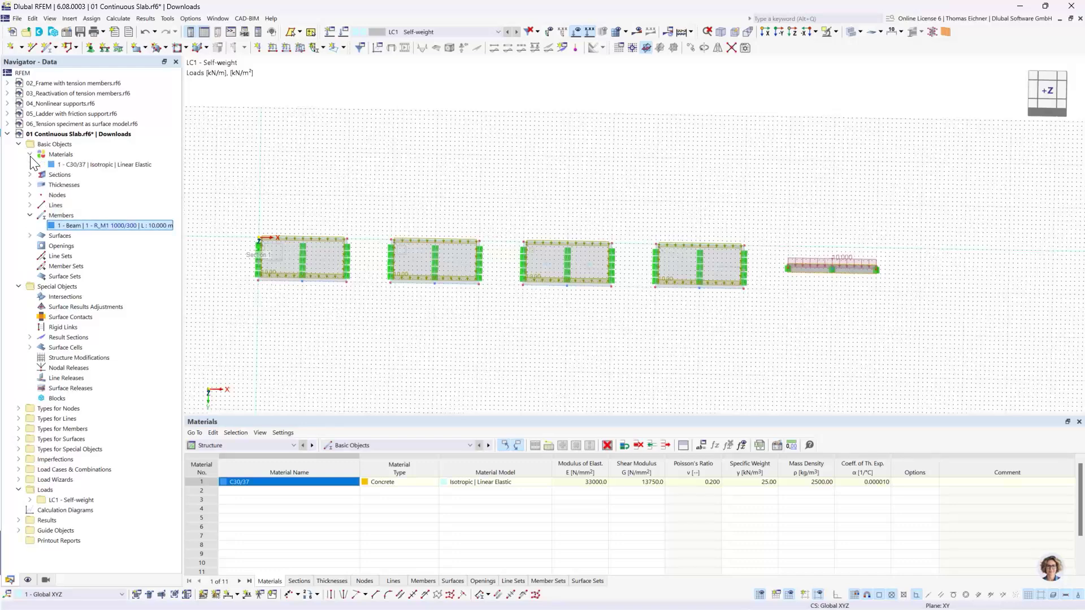
pyautogui.doubleClick(98, 166)
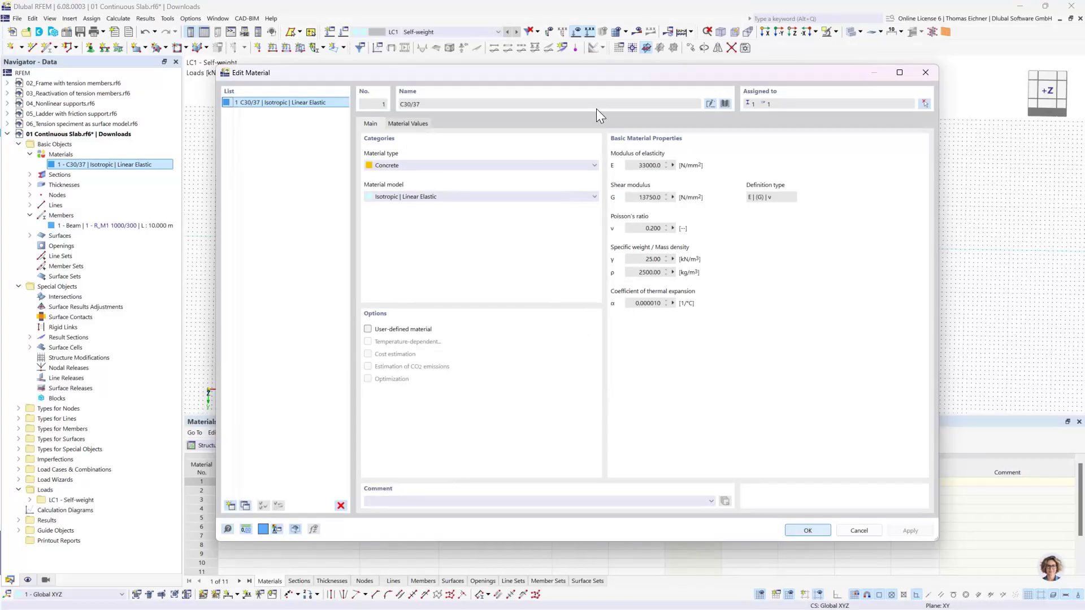
pyautogui.moveTo(605, 77); pyautogui.dragTo(562, 79)
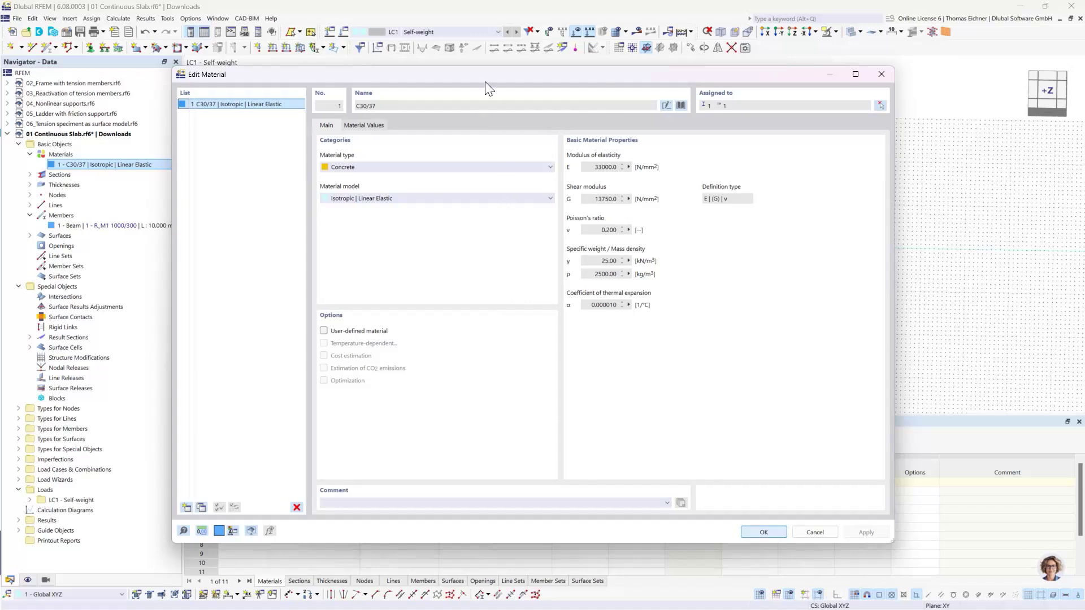
pyautogui.moveTo(484, 81); pyautogui.dragTo(439, 64)
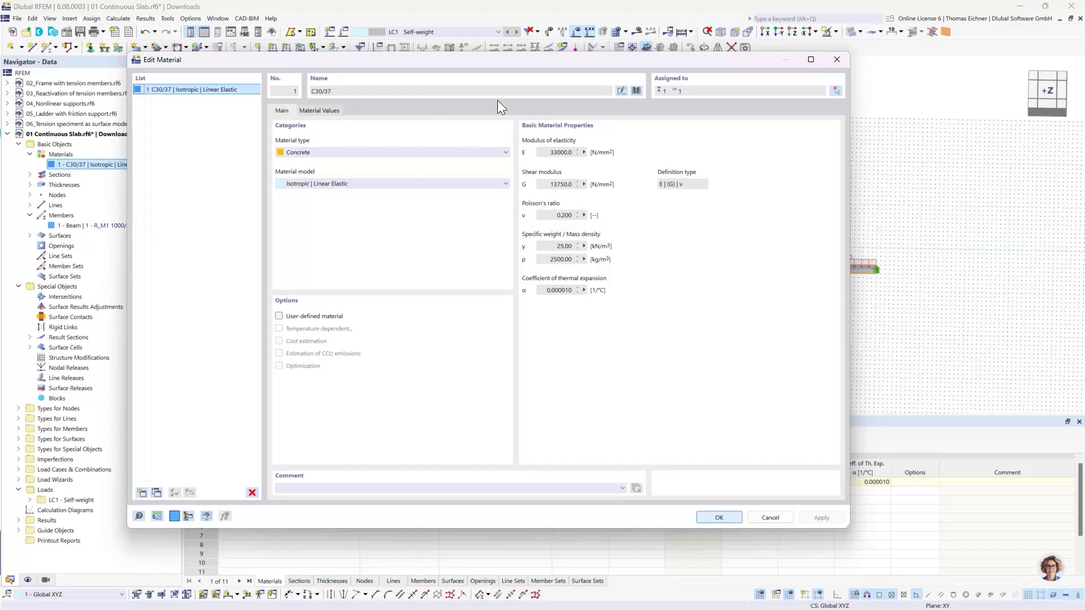
pyautogui.moveTo(486, 63); pyautogui.dragTo(544, 377)
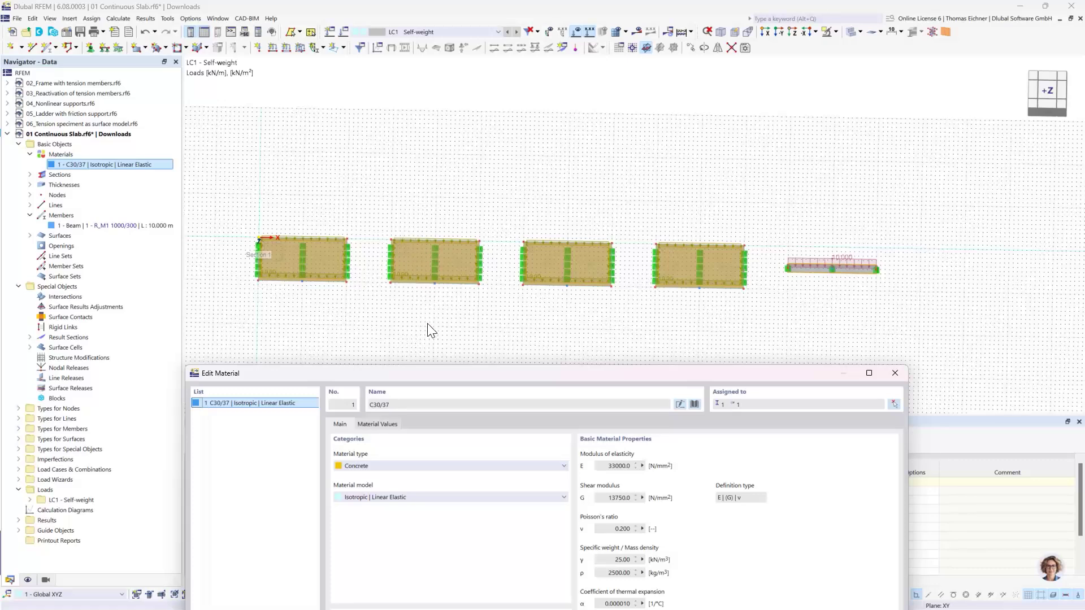
pyautogui.moveTo(418, 376); pyautogui.dragTo(408, 335)
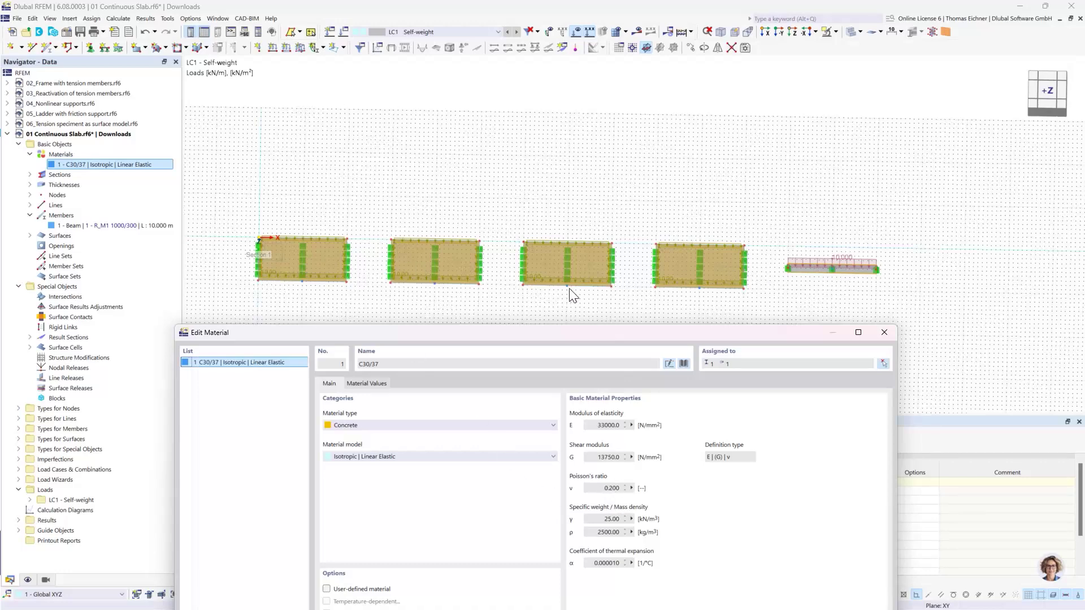
pyautogui.moveTo(567, 339); pyautogui.dragTo(502, 122)
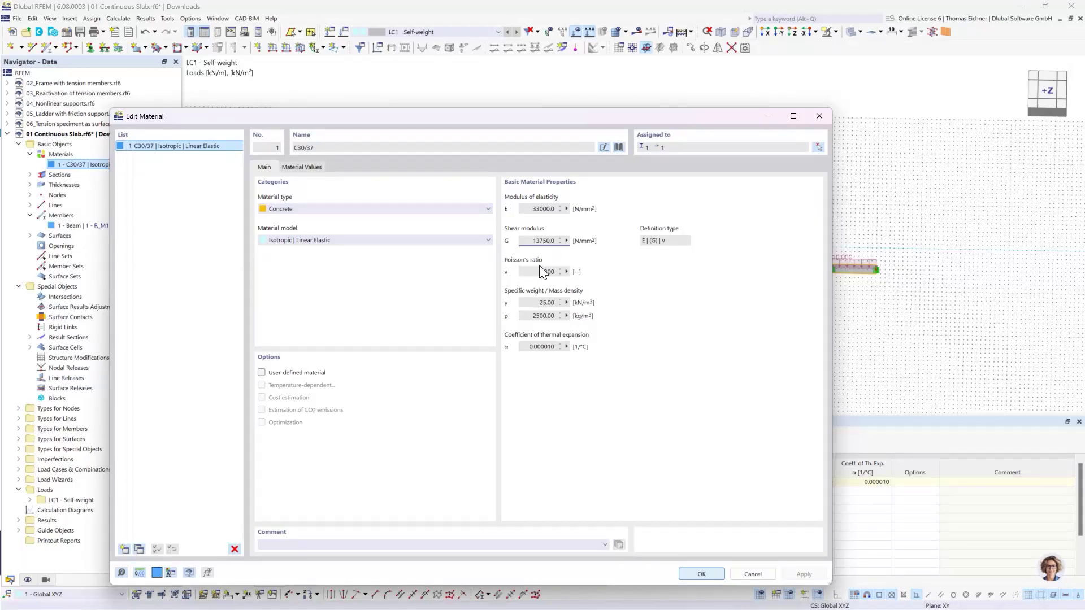
# Make the C30/37 material user-defined, set its Poisson's ratio to 0 and accept the change
pyautogui.click(262, 374)
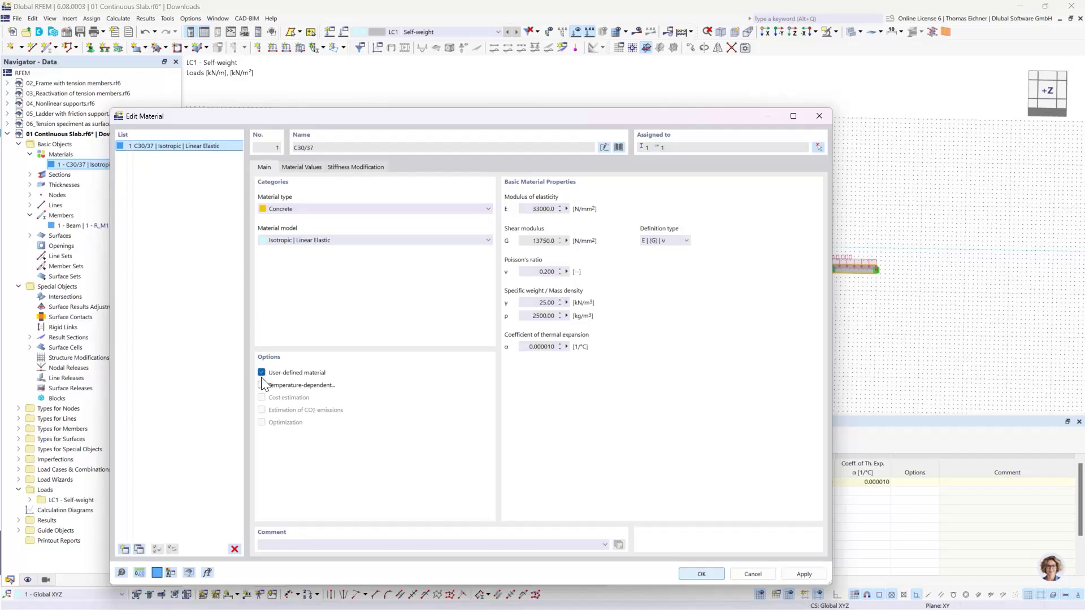
pyautogui.click(527, 272)
pyautogui.write('0')
pyautogui.press('Tab')
pyautogui.click(688, 576)
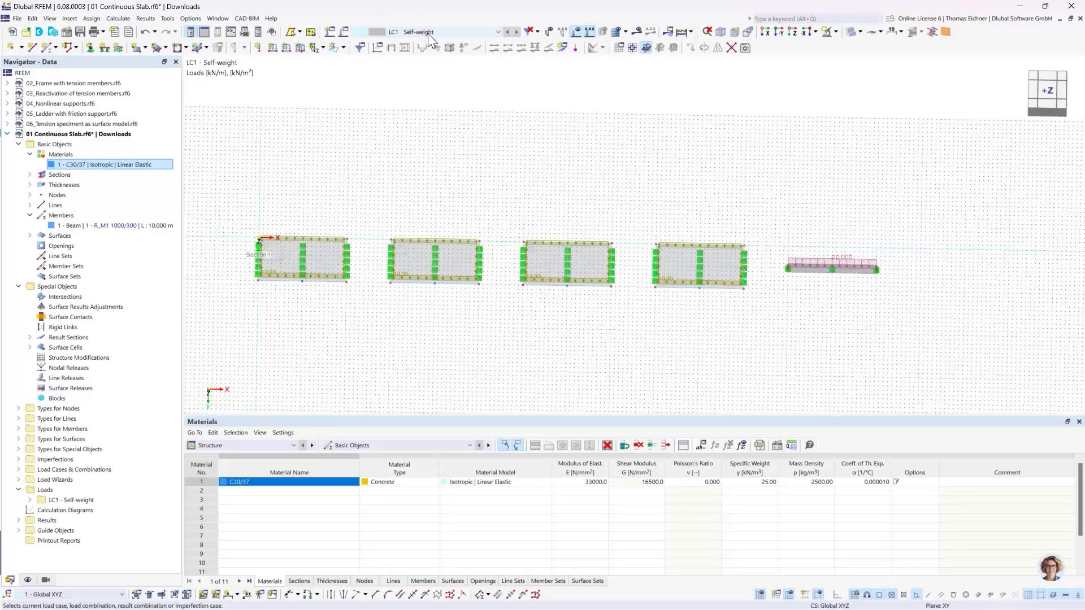
# Deactivate the active self-weight in load case LC1 and accept the load case settings
pyautogui.click(344, 33)
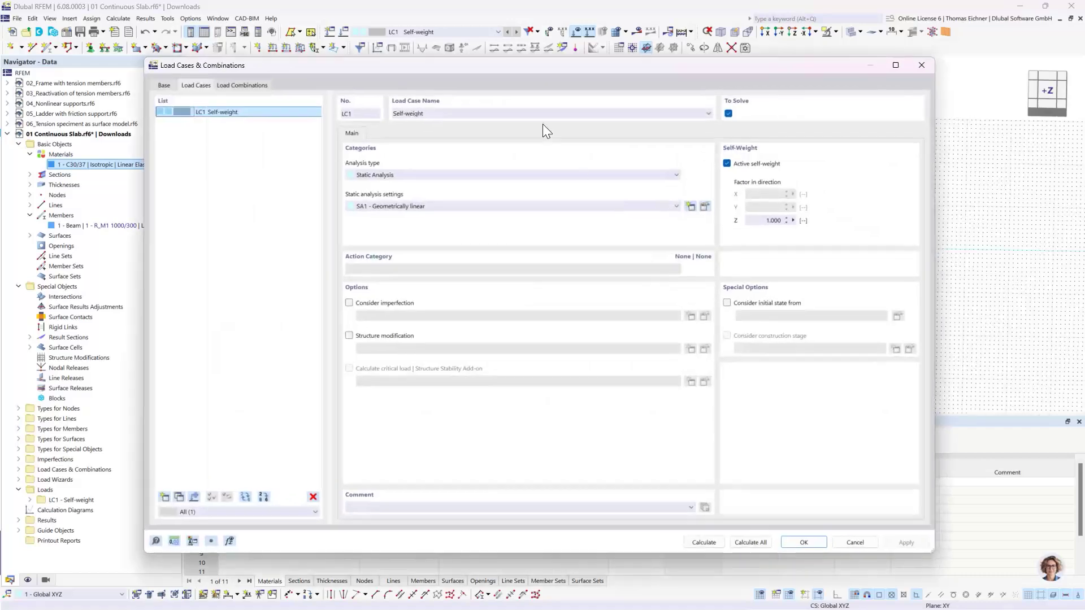
pyautogui.moveTo(527, 73); pyautogui.dragTo(534, 304)
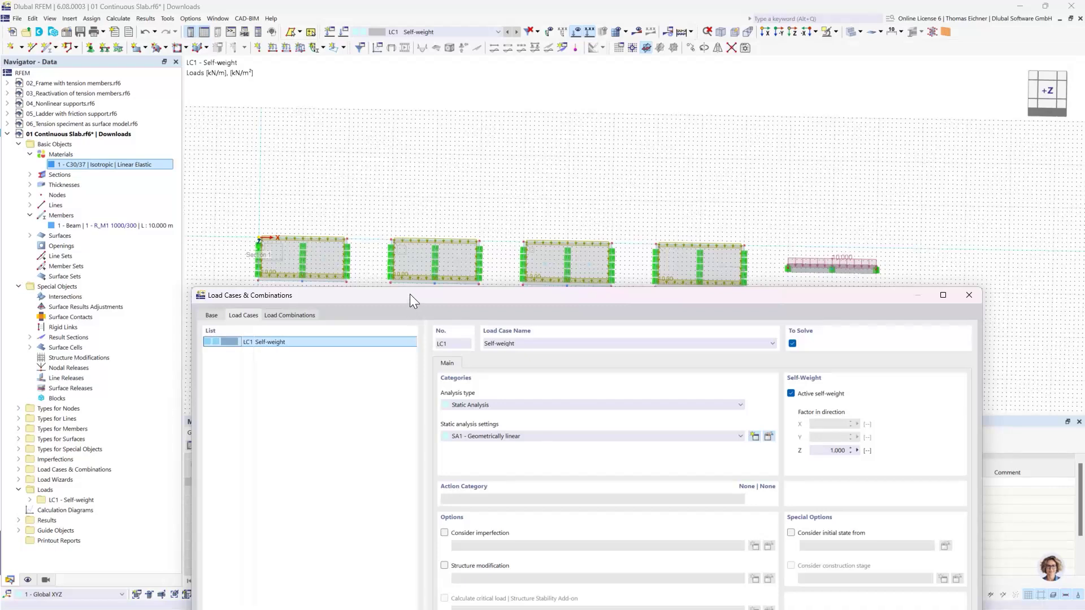
pyautogui.moveTo(410, 295); pyautogui.dragTo(318, 120)
pyautogui.moveTo(645, 135); pyautogui.dragTo(641, 87)
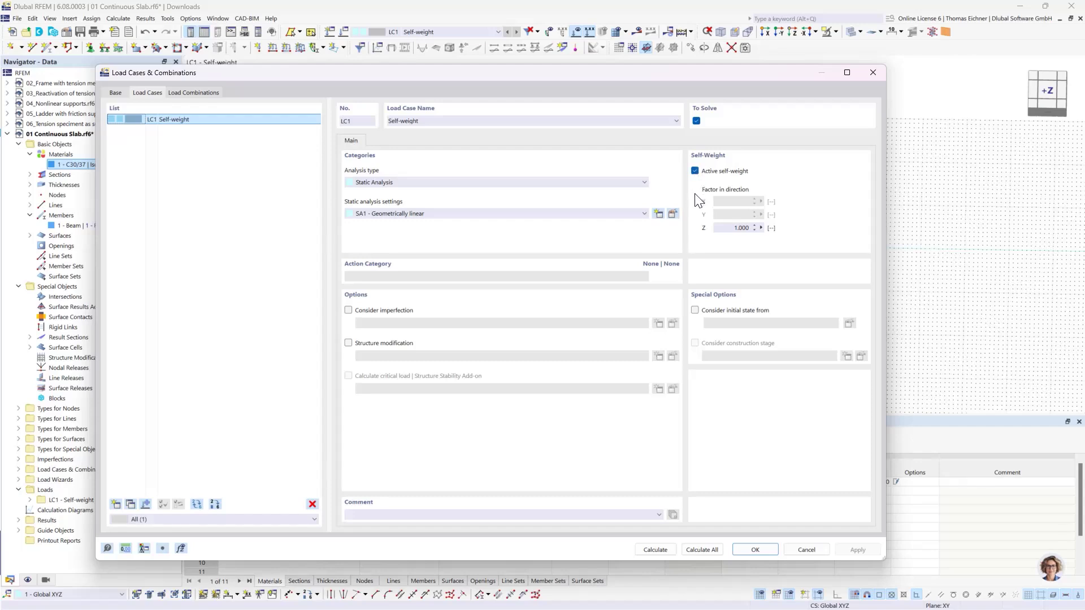
pyautogui.click(696, 171)
pyautogui.click(756, 550)
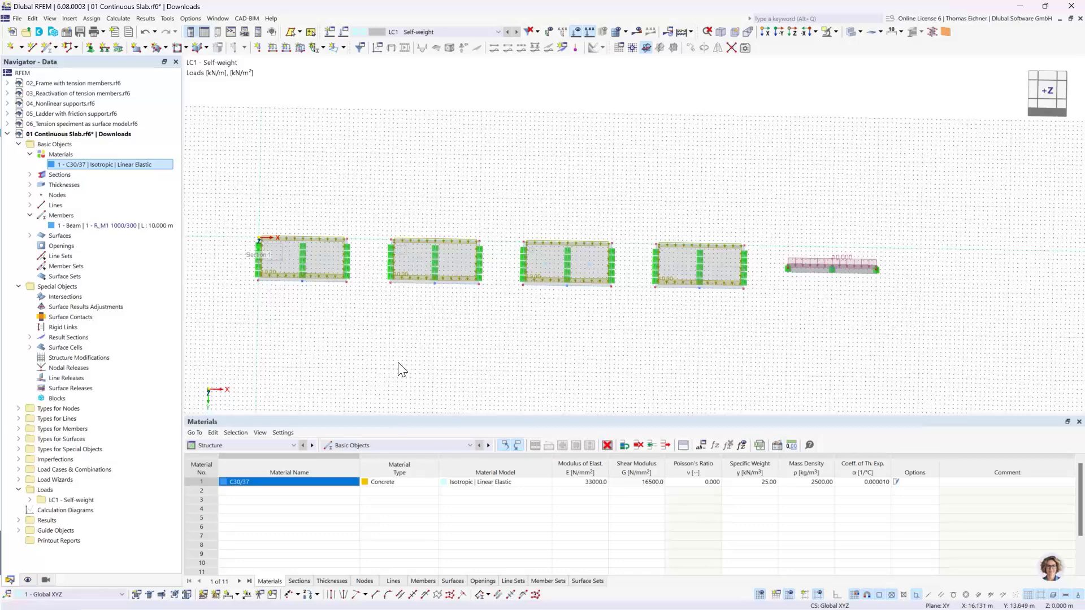
# Examine the line supports and surface loads of the four slabs in plan view
pyautogui.scroll(3, 432, 344)
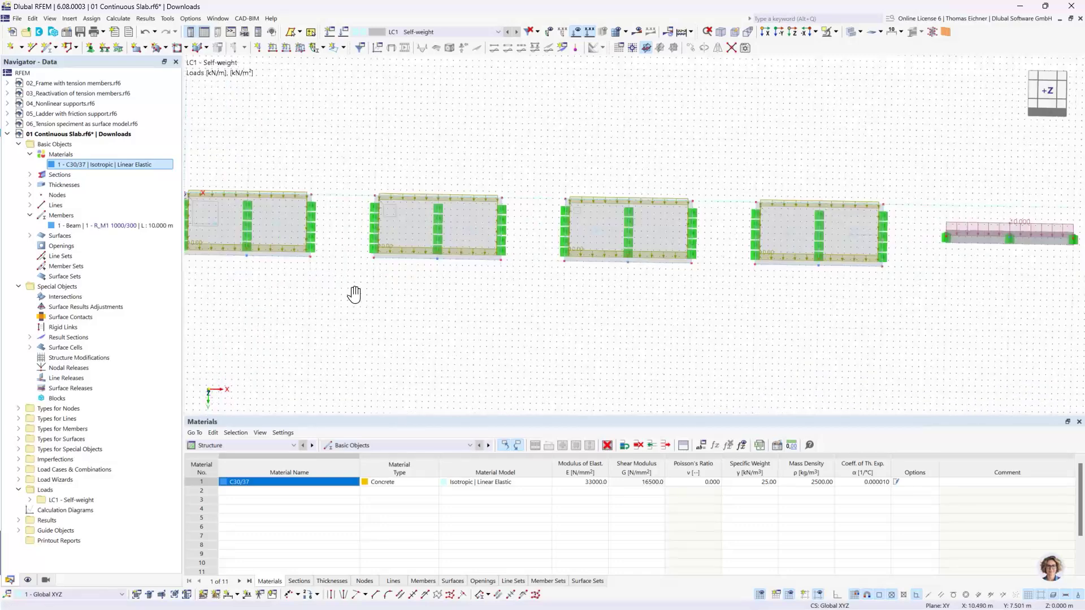
pyautogui.moveTo(351, 295); pyautogui.dragTo(492, 328, button='middle')
pyautogui.scroll(2, 406, 310)
pyautogui.scroll(1, 399, 313)
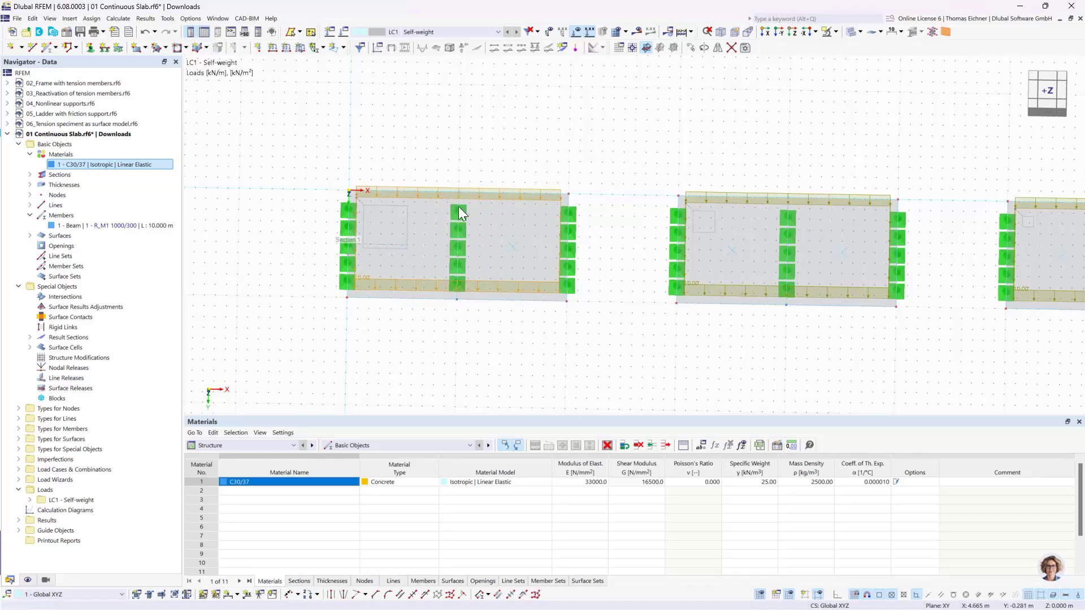
pyautogui.click(572, 268)
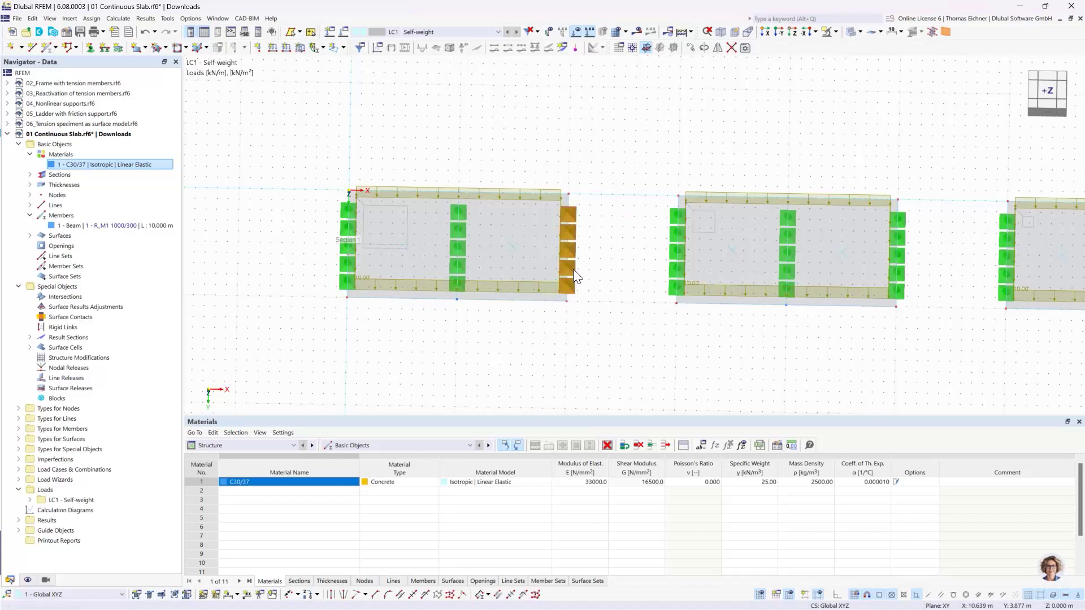
pyautogui.click(548, 356)
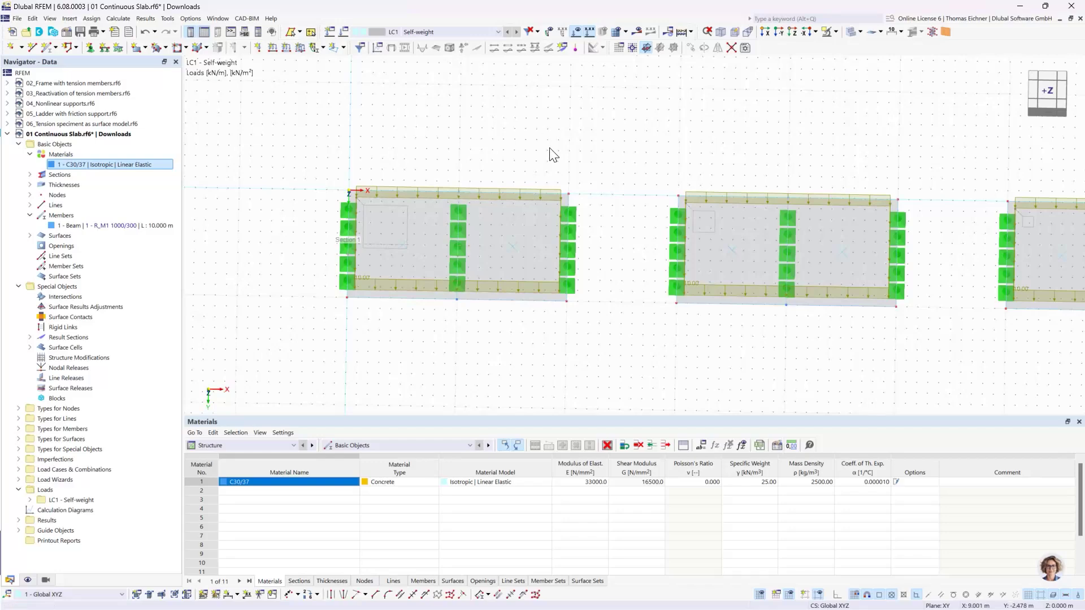
pyautogui.scroll(-2, 815, 152)
pyautogui.moveTo(814, 153); pyautogui.dragTo(629, 165, button='middle')
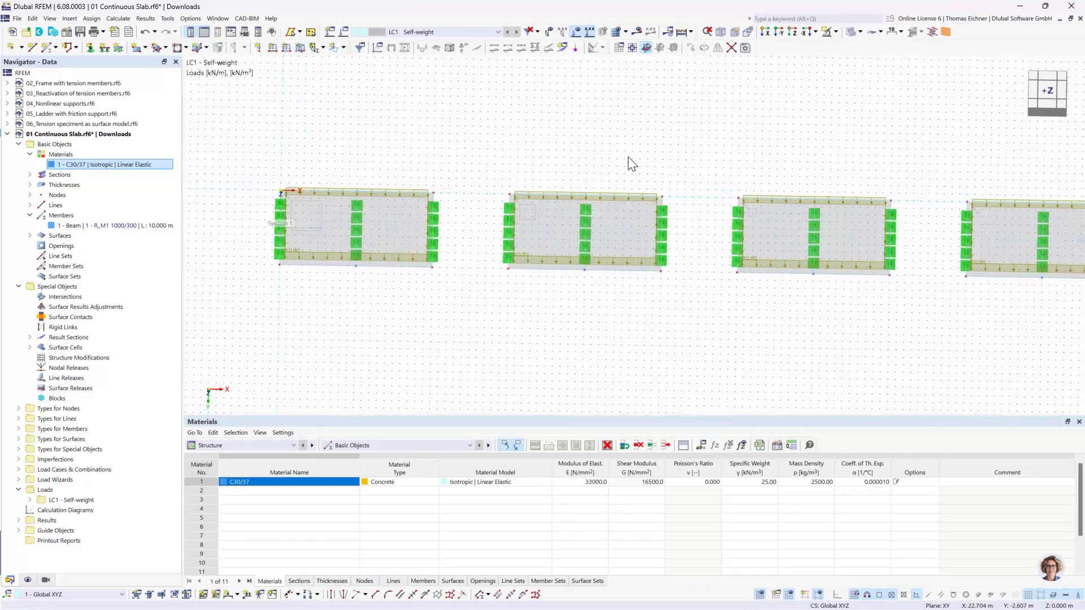
pyautogui.scroll(-1, 629, 164)
pyautogui.moveTo(739, 129); pyautogui.dragTo(727, 136, button='middle')
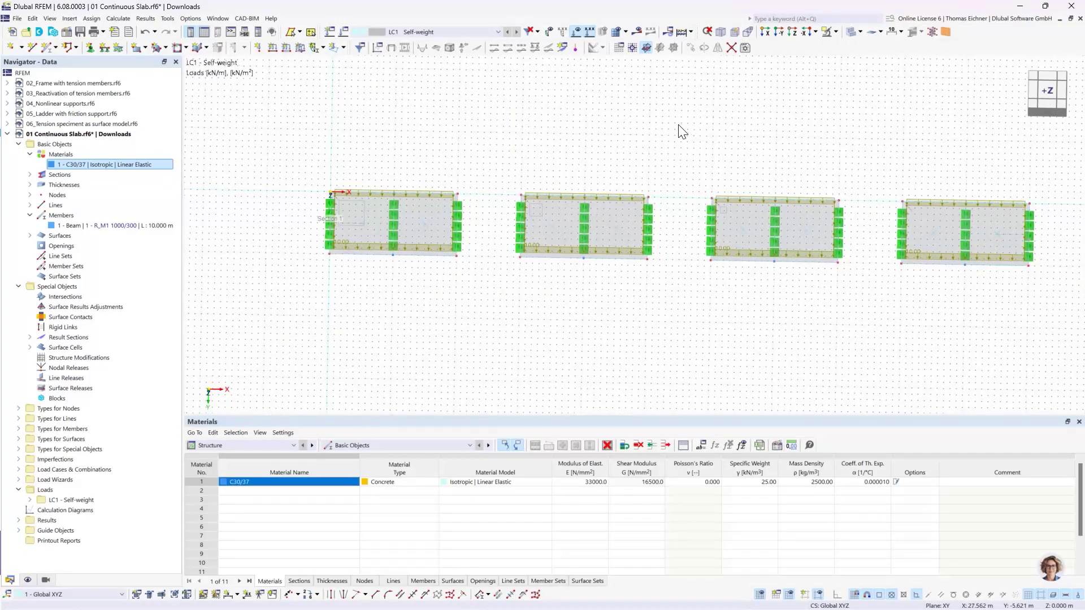
# Calculate the model and examine the global deformations |u| of the four slabs and the beam
pyautogui.click(681, 32)
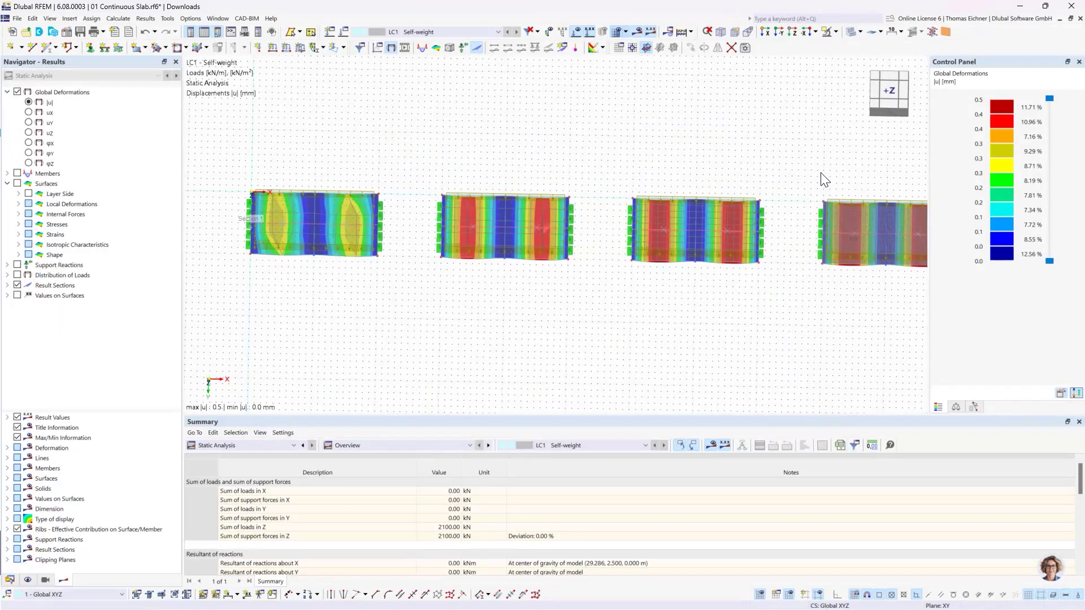
pyautogui.moveTo(684, 146); pyautogui.dragTo(605, 141, button='middle')
pyautogui.scroll(-1, 649, 148)
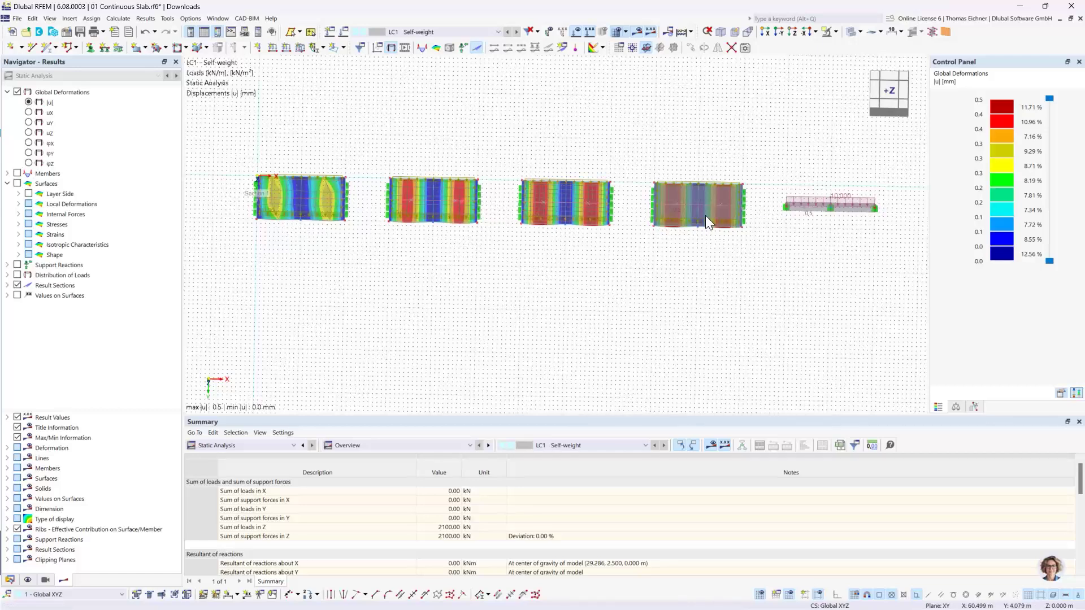
pyautogui.scroll(1, 524, 219)
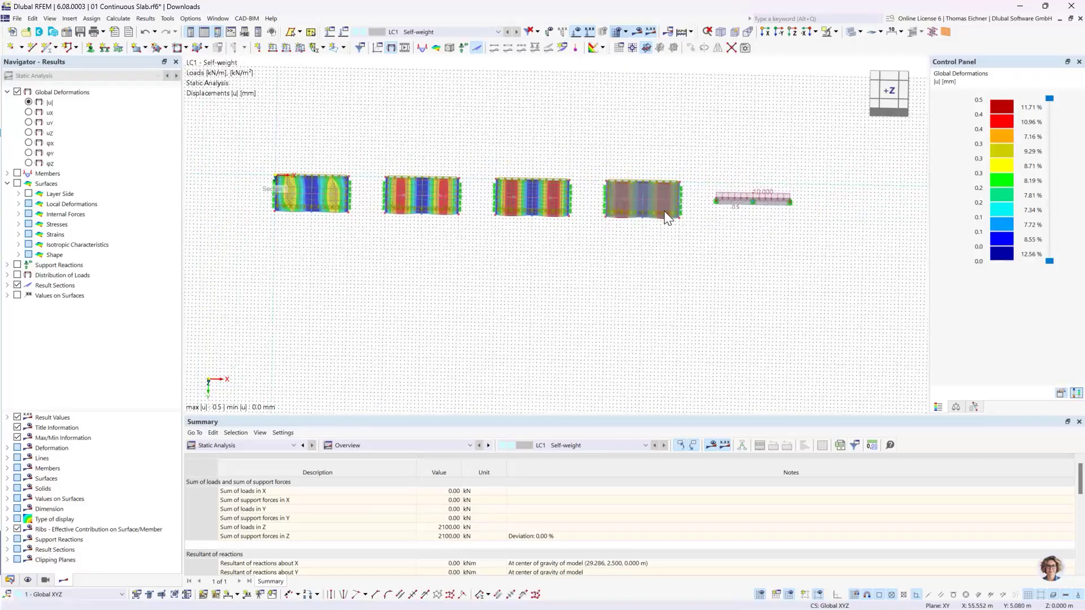
pyautogui.scroll(3, 319, 216)
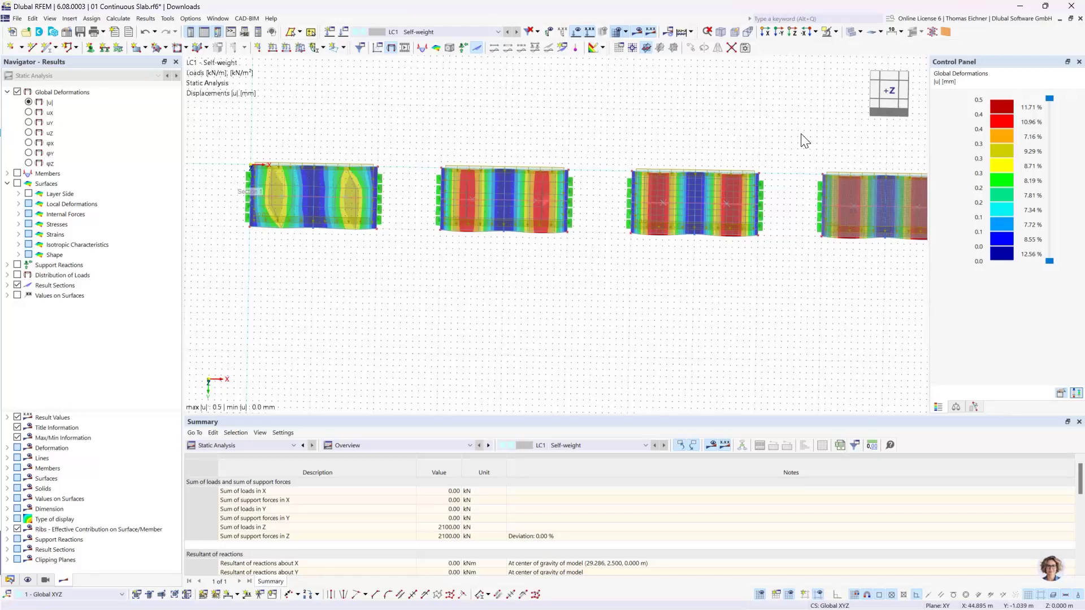
# Show the model in the -Y direction and compare the deflection curves of the slabs and the beam
pyautogui.click(779, 32)
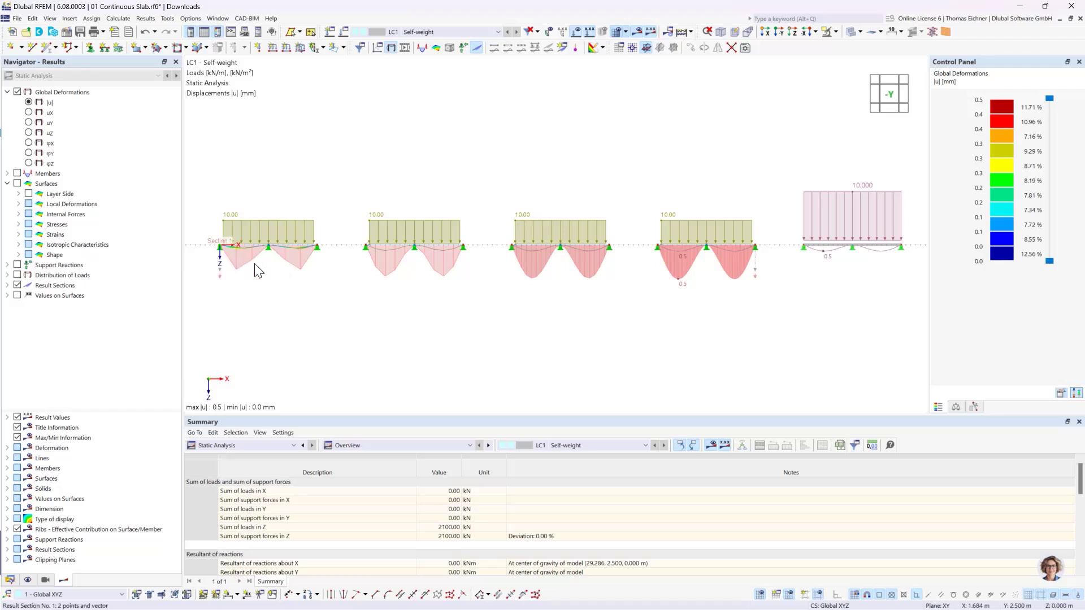
pyautogui.scroll(1, 333, 281)
pyautogui.scroll(2, 334, 281)
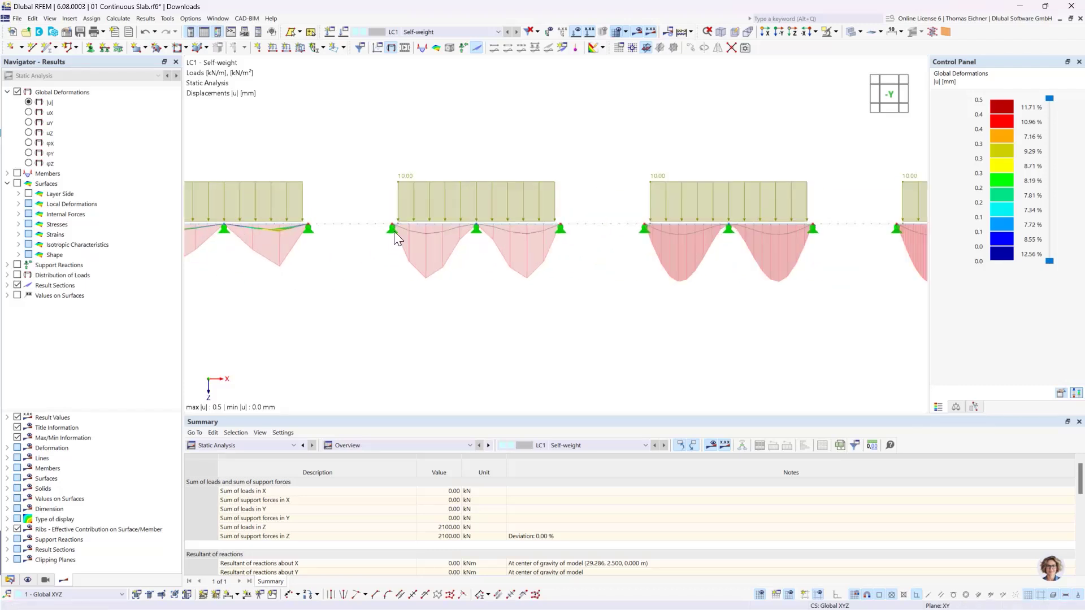
pyautogui.scroll(-3, 504, 253)
pyautogui.moveTo(742, 295); pyautogui.dragTo(685, 300, button='middle')
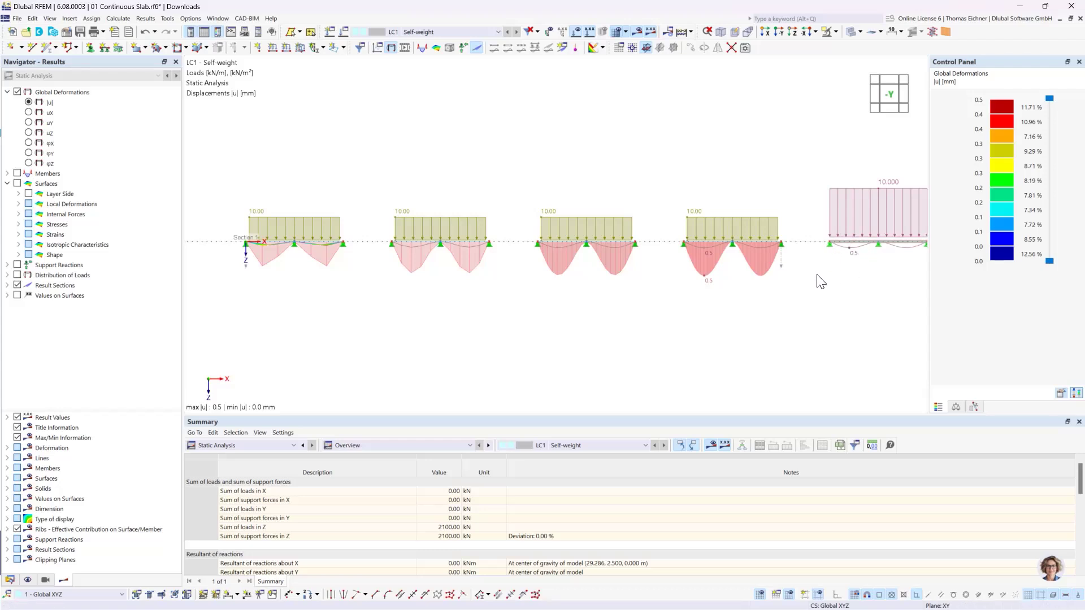
# Raise the general deformation display factor to 8192 and reduce it to 2048
pyautogui.click(956, 407)
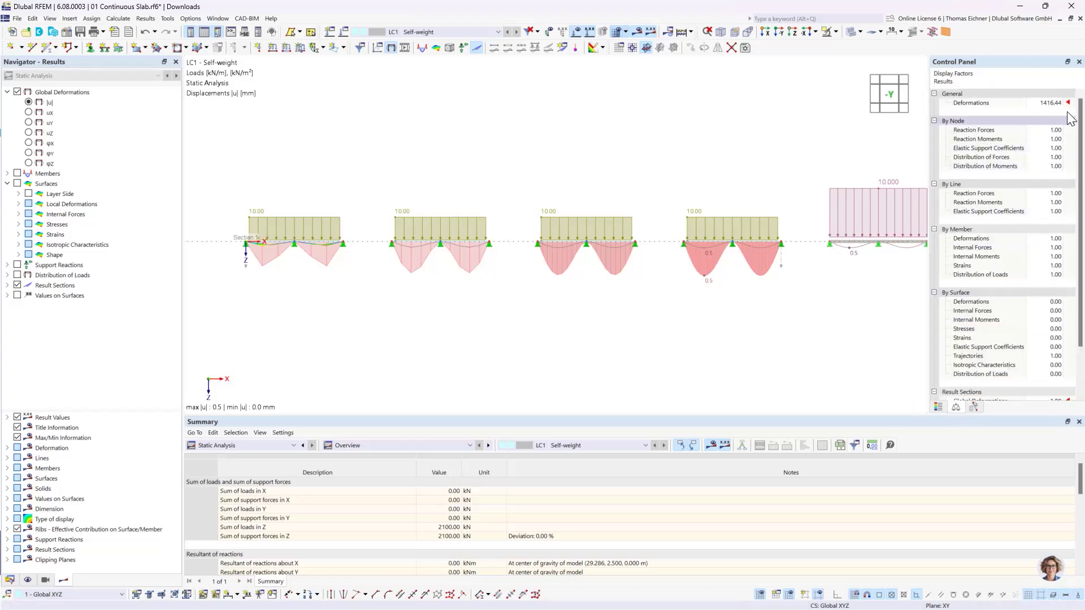
pyautogui.click(1055, 103)
pyautogui.click(1059, 101)
pyautogui.click(1060, 101)
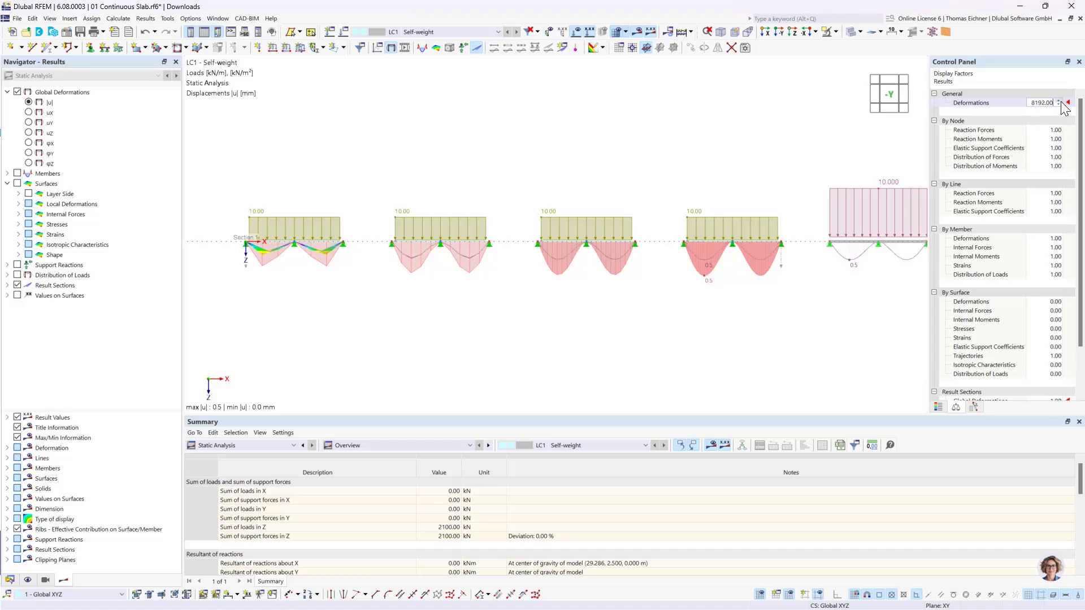
pyautogui.click(1059, 101)
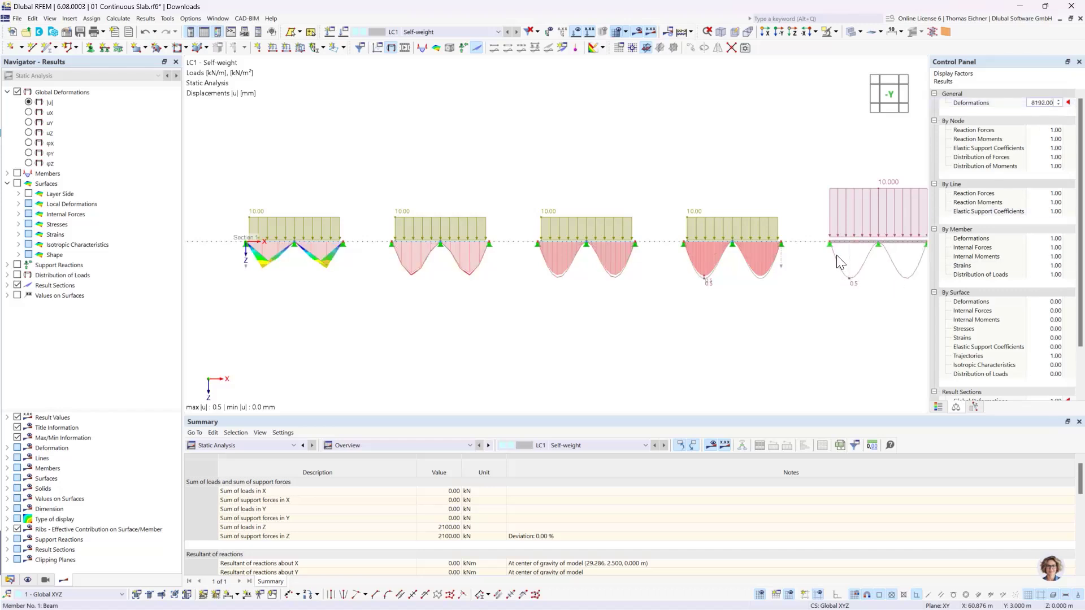
pyautogui.click(1059, 105)
pyautogui.click(1059, 105)
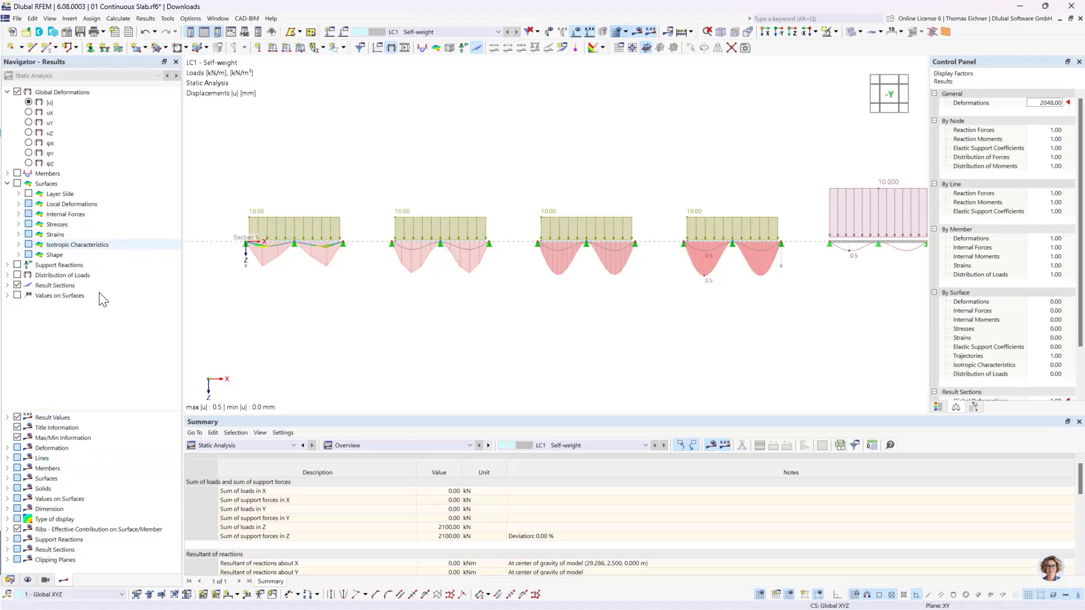
# Expand the result sections in the results tree and label their diagrams with Local Extremes
pyautogui.click(7, 285)
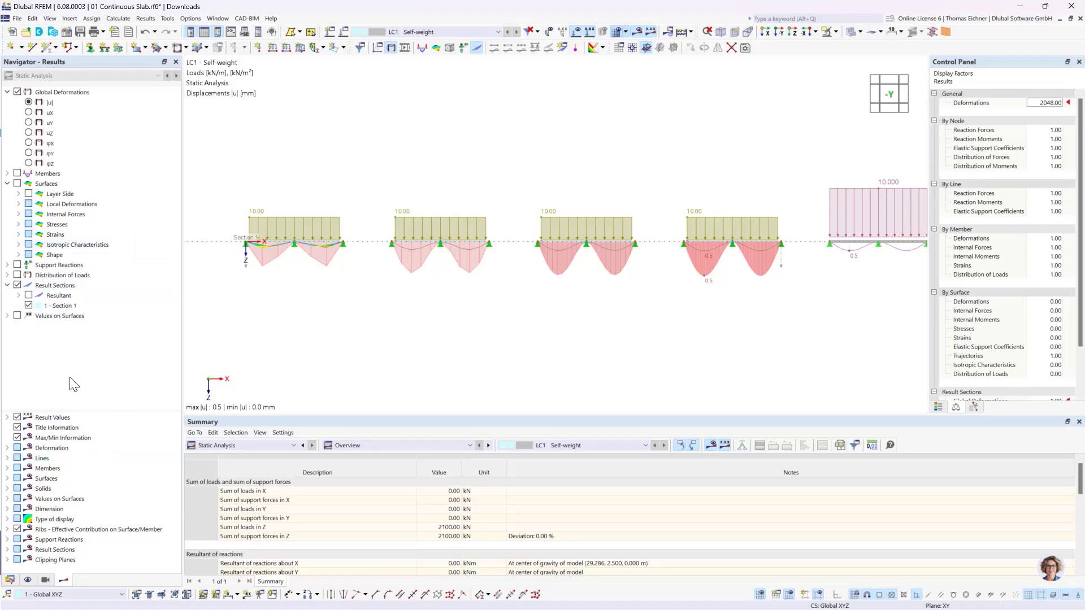
pyautogui.click(35, 309)
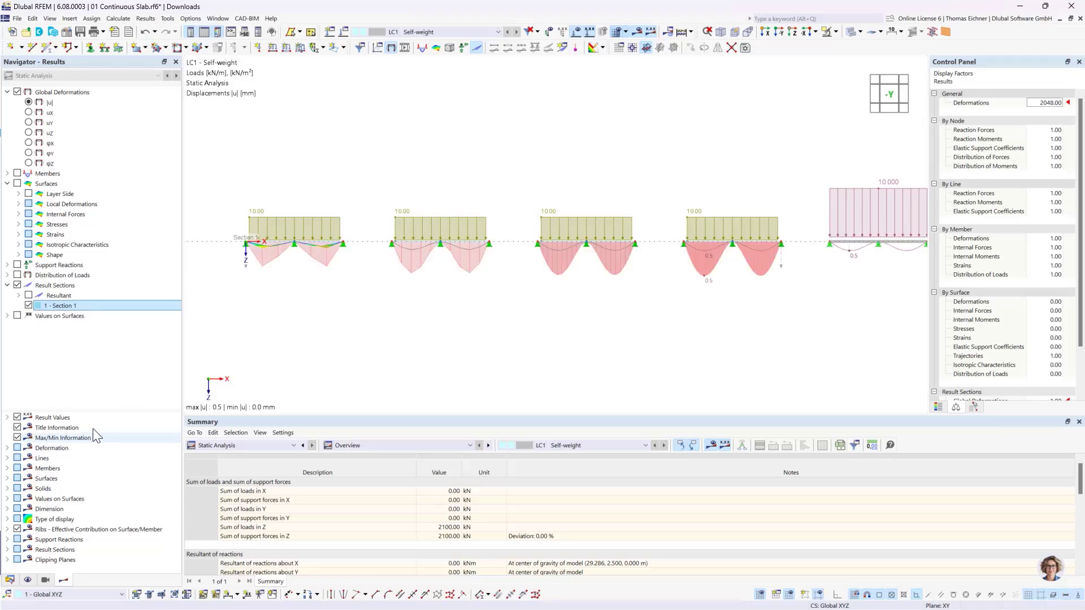
pyautogui.moveTo(106, 412); pyautogui.dragTo(119, 355)
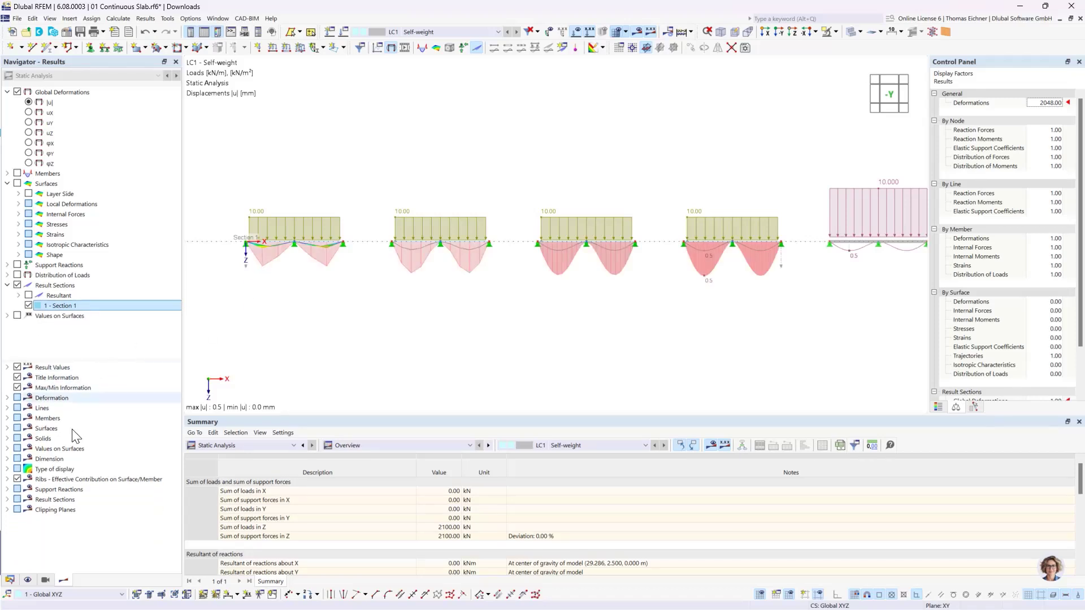
pyautogui.click(12, 502)
pyautogui.click(10, 501)
pyautogui.scroll(-1, 56, 506)
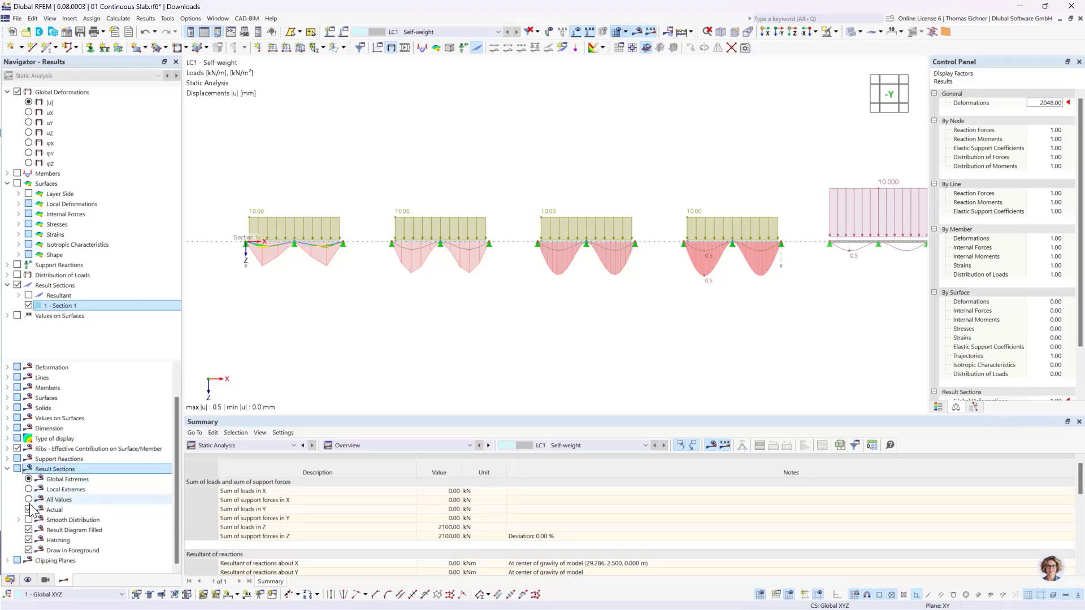
pyautogui.click(57, 489)
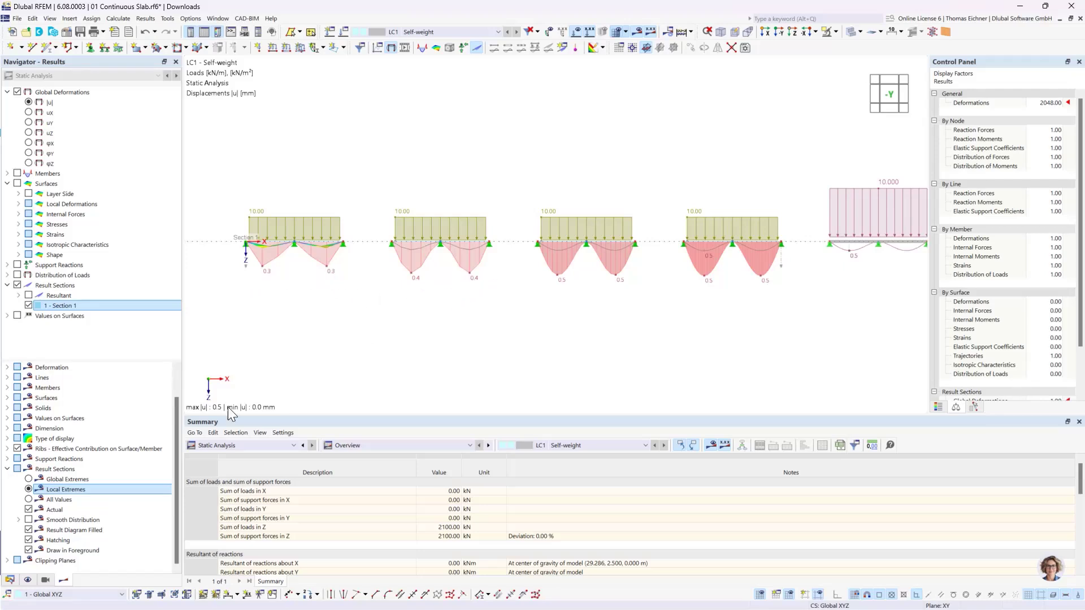
# Show All Values on the result section diagrams, inspect the finely meshed slab's curve up close, and switch back to Local Extremes
pyautogui.click(94, 499)
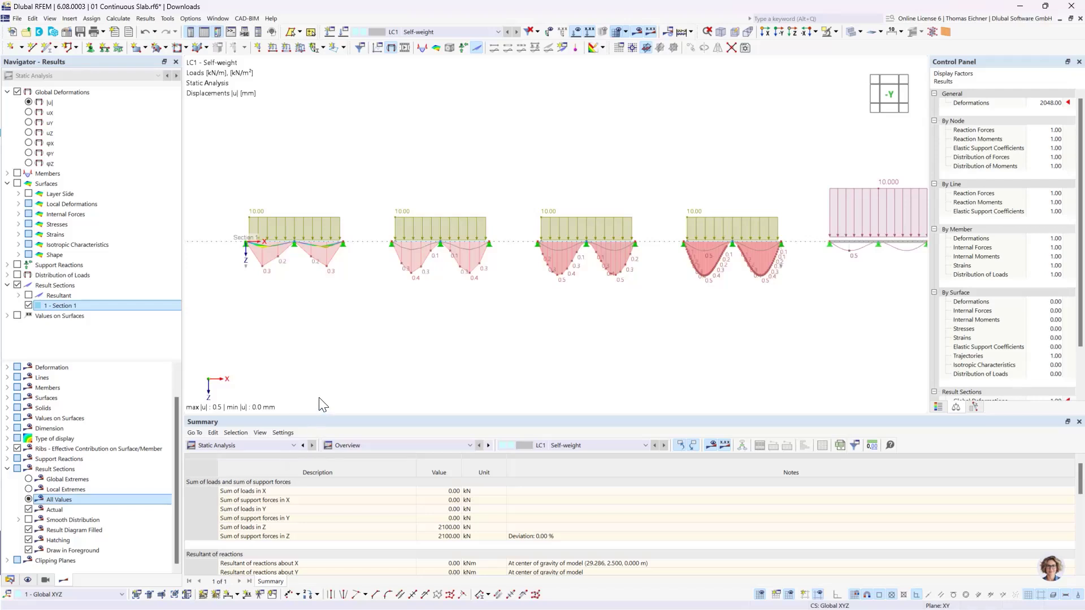
pyautogui.scroll(8, 637, 280)
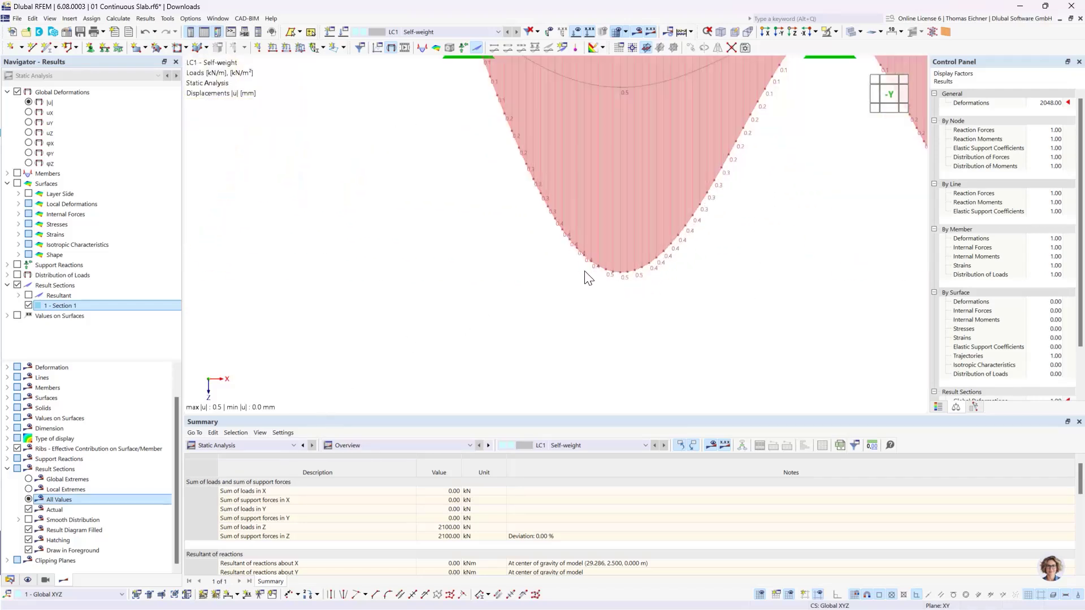
pyautogui.scroll(2, 638, 280)
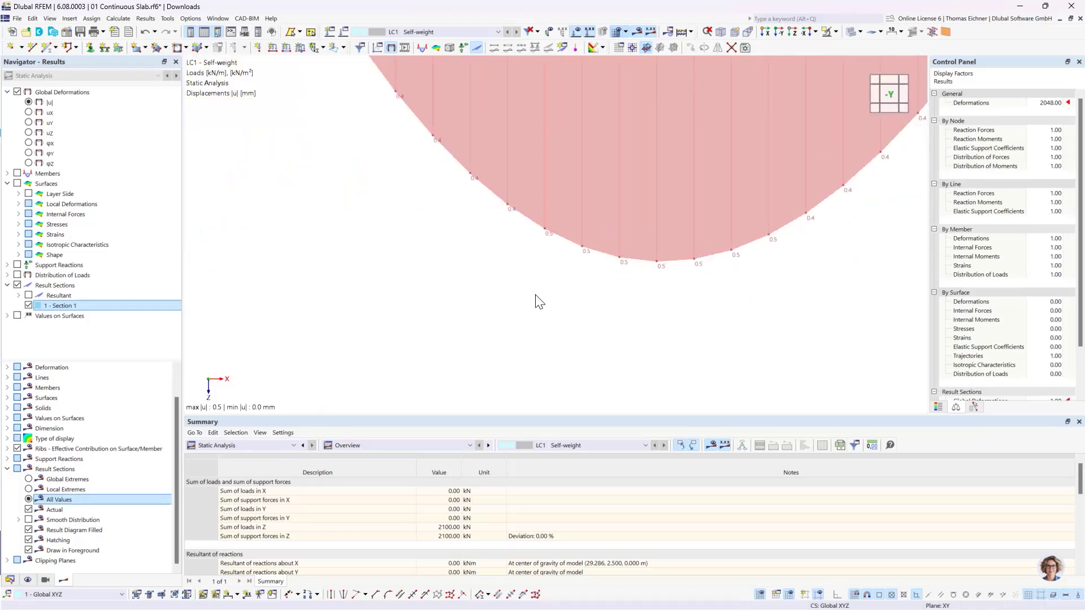
pyautogui.scroll(-3, 538, 301)
pyautogui.scroll(-6, 539, 316)
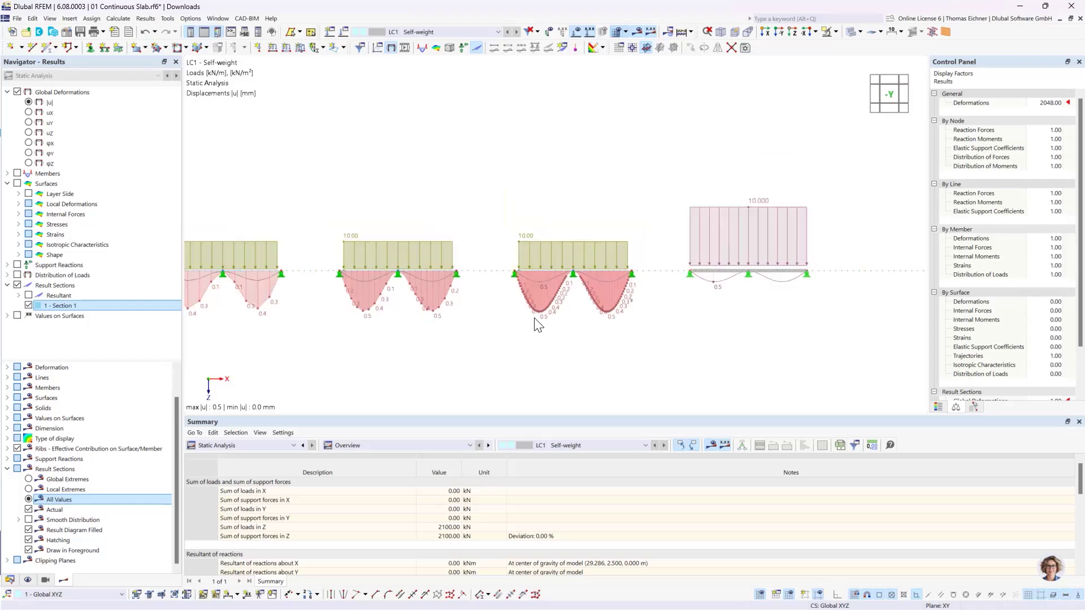
pyautogui.moveTo(588, 334); pyautogui.dragTo(734, 344, button='middle')
pyautogui.scroll(-1, 735, 343)
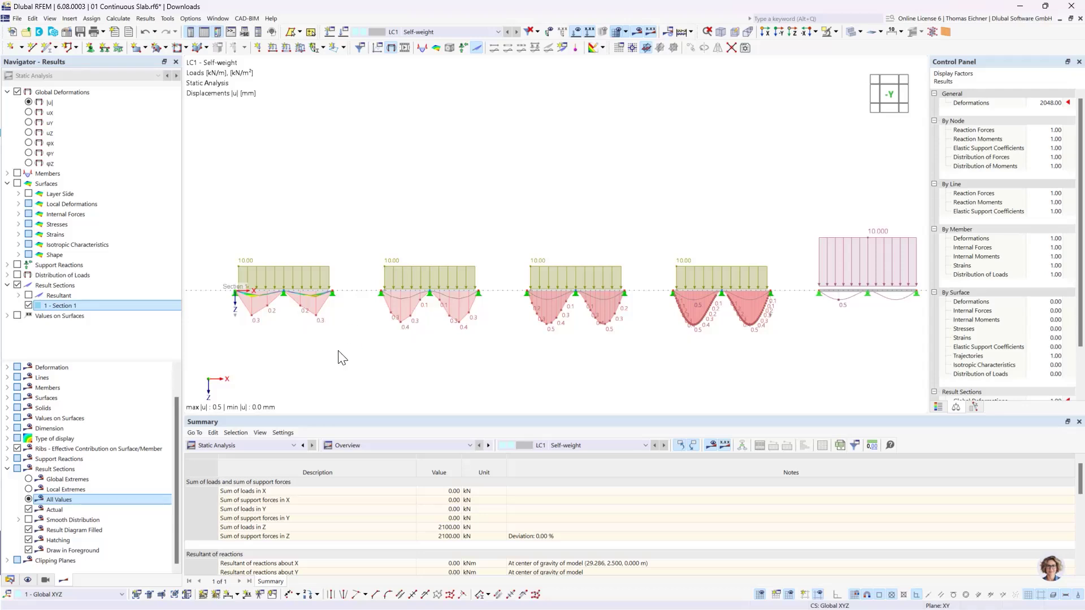
pyautogui.click(28, 490)
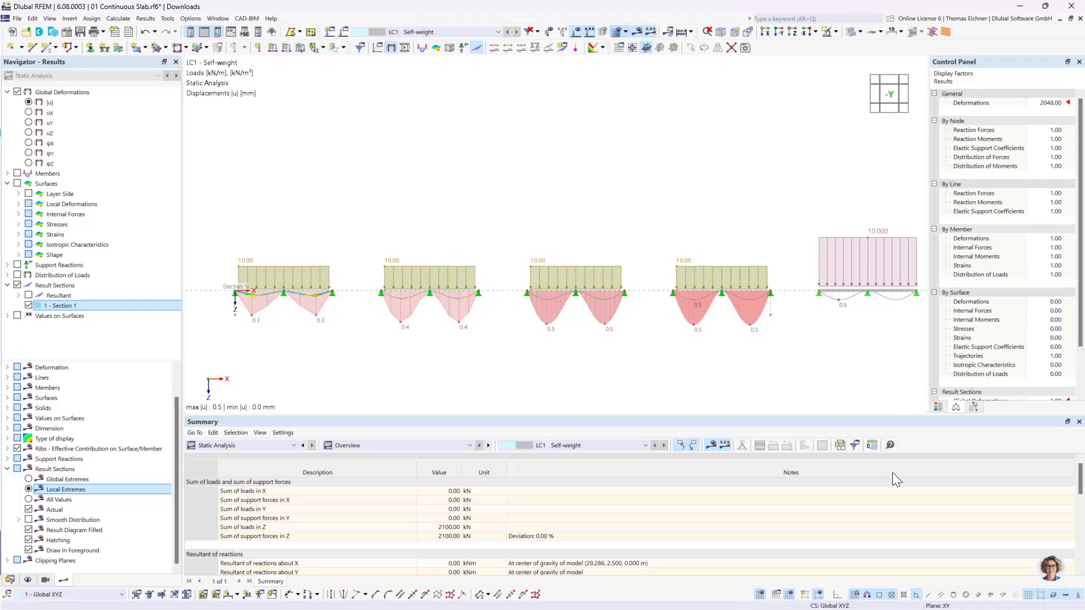
# Set the static analysis displacements to 3 decimal places in the units settings
pyautogui.click(872, 446)
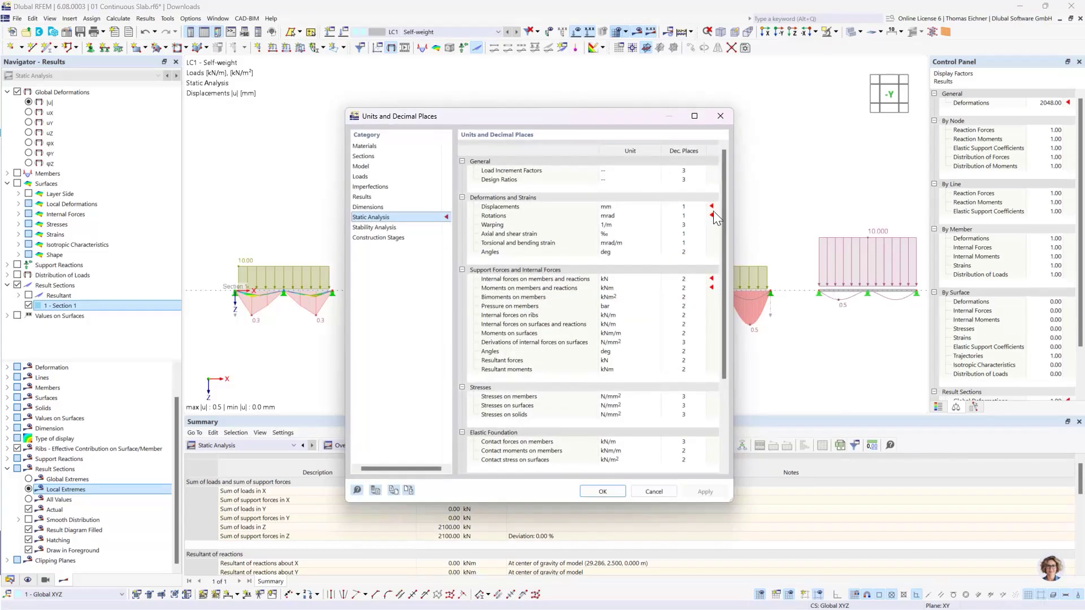
pyautogui.click(701, 206)
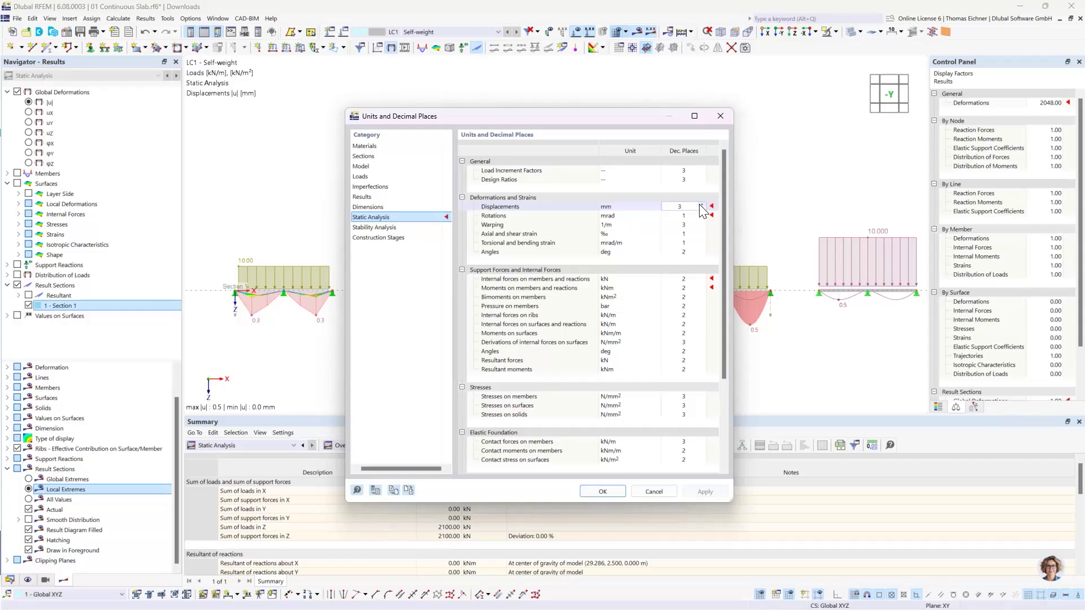
pyautogui.click(603, 492)
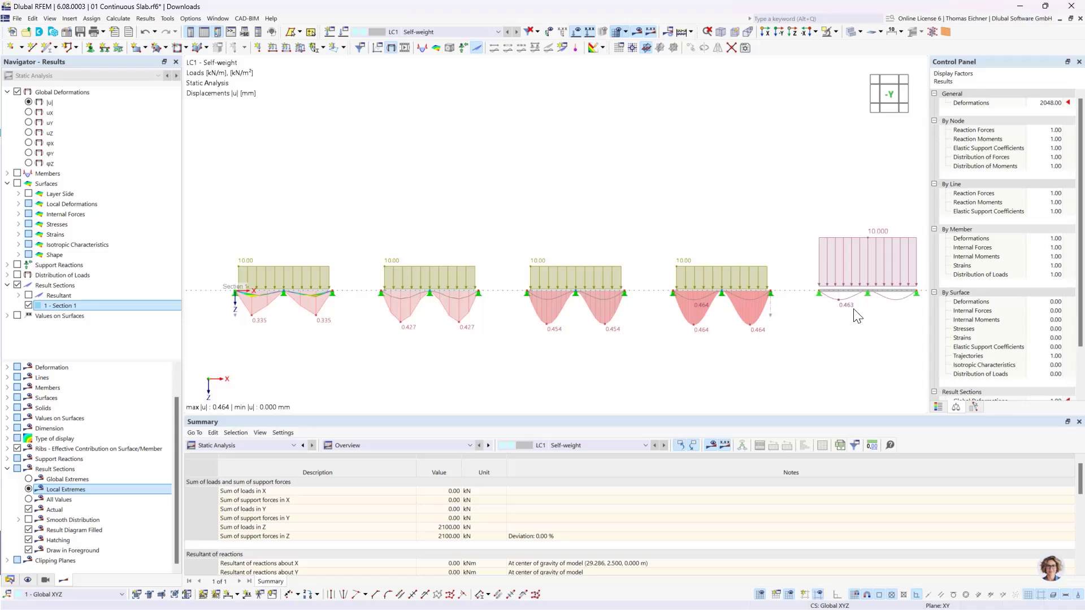
# View the model from above in the Z direction and turn off the results display
pyautogui.moveTo(850, 329); pyautogui.dragTo(817, 327, button='middle')
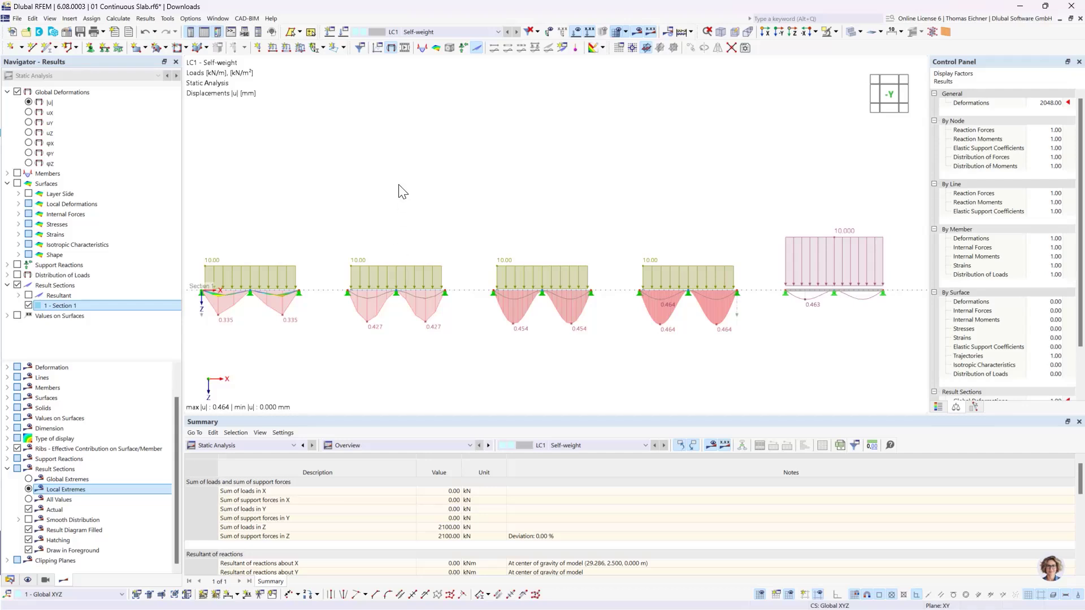
pyautogui.moveTo(334, 213); pyautogui.dragTo(358, 194, button='middle')
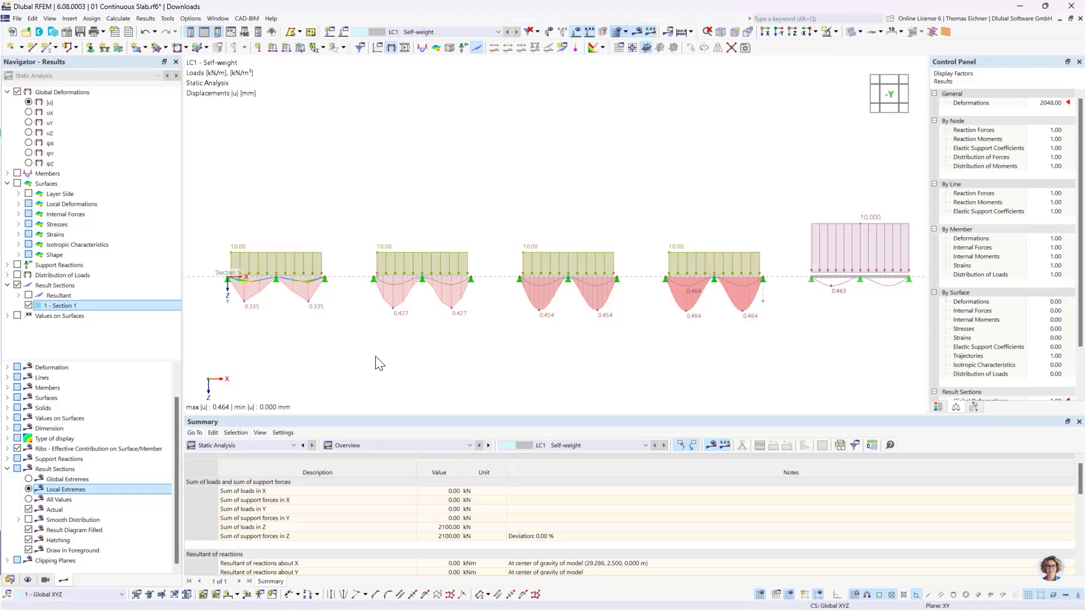
pyautogui.click(793, 32)
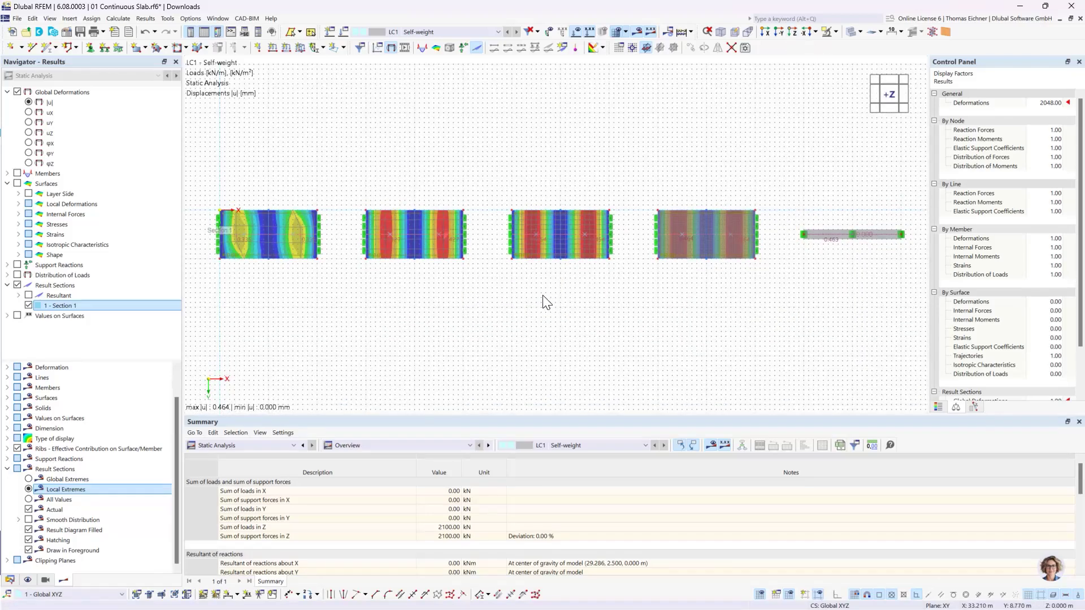
pyautogui.click(637, 32)
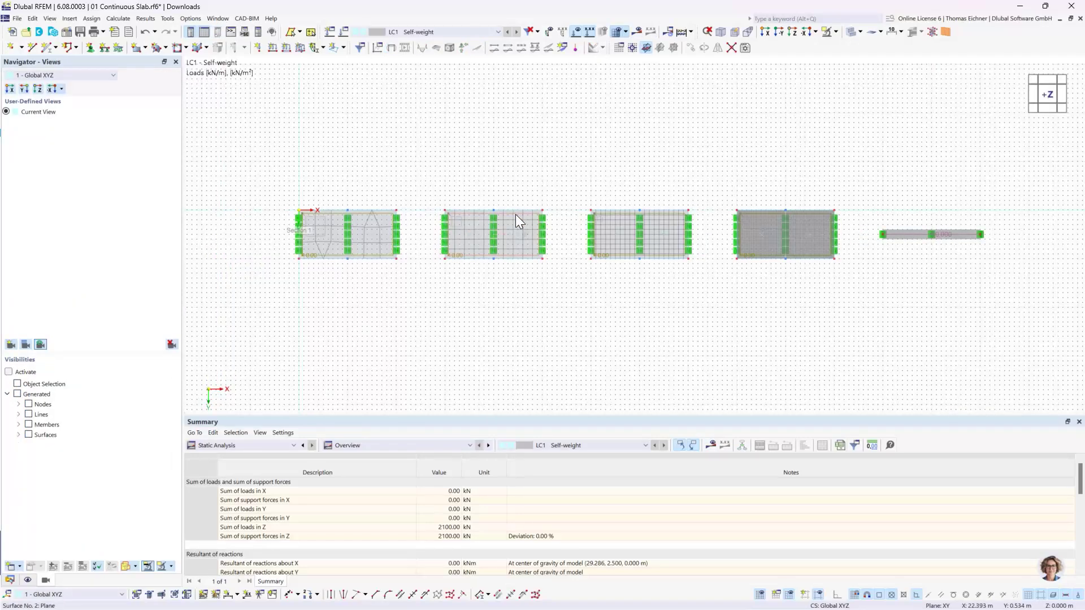
# Examine the finite element meshes and line supports of the slabs, comparing the coarse and fine mesh divisions
pyautogui.scroll(3, 462, 249)
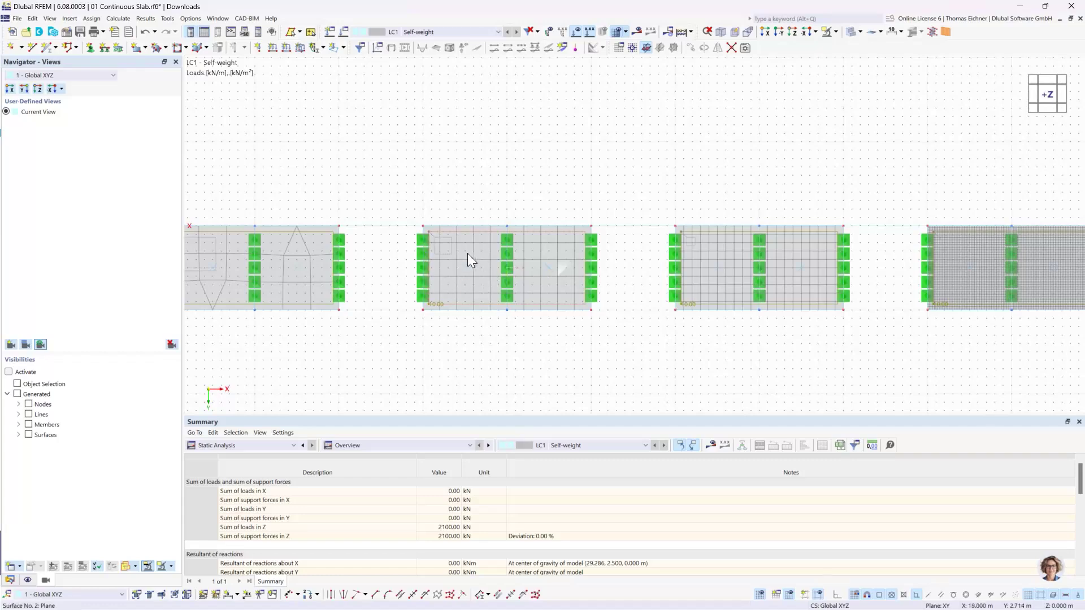
pyautogui.moveTo(509, 214); pyautogui.dragTo(513, 212, button='middle')
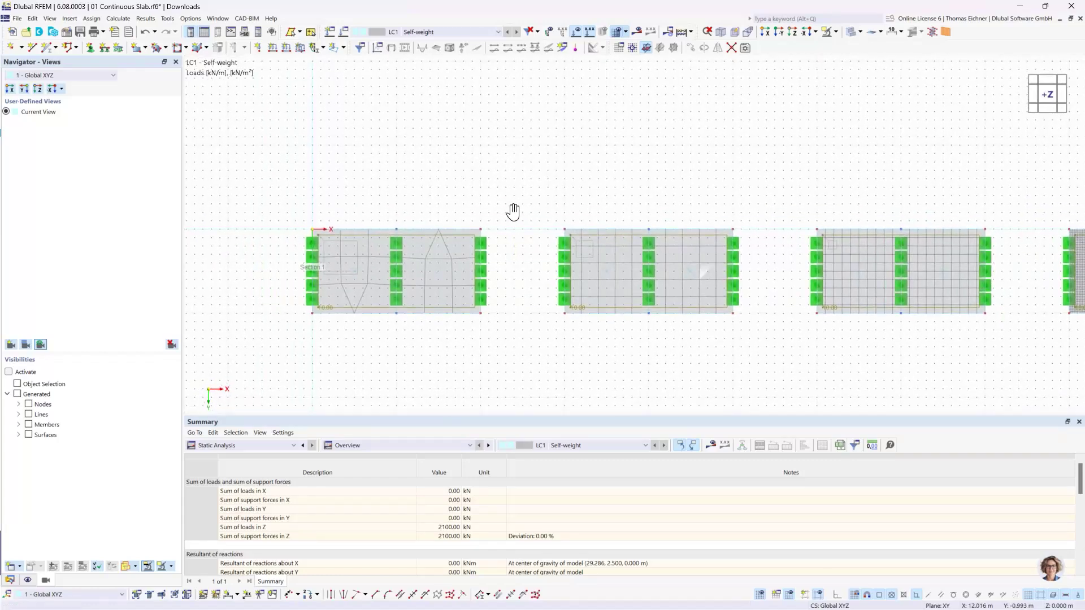
pyautogui.moveTo(633, 175); pyautogui.dragTo(477, 194, button='middle')
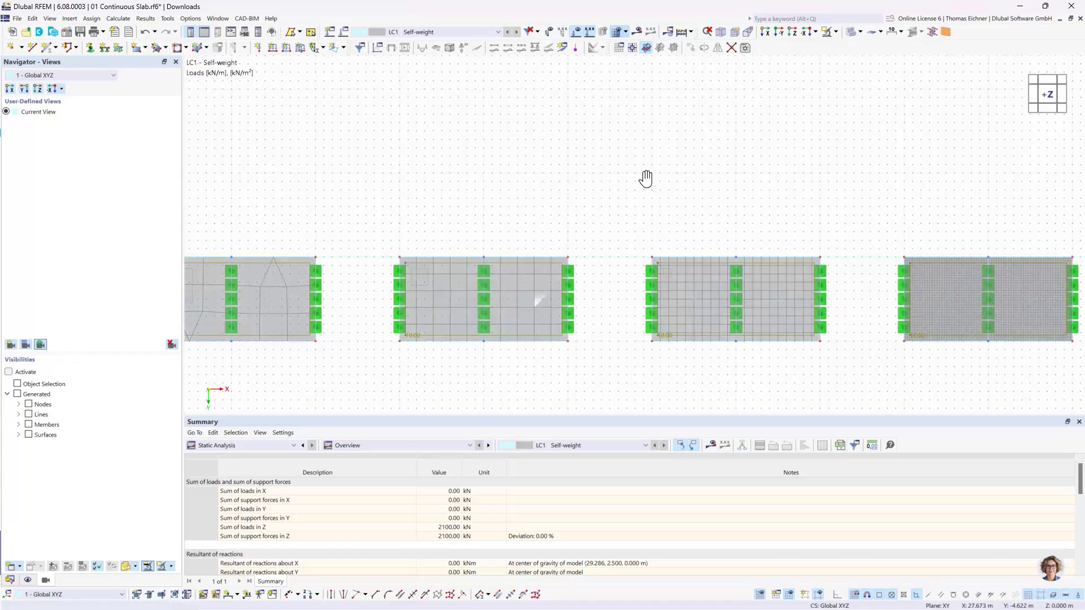
pyautogui.moveTo(646, 179); pyautogui.dragTo(792, 169, button='middle')
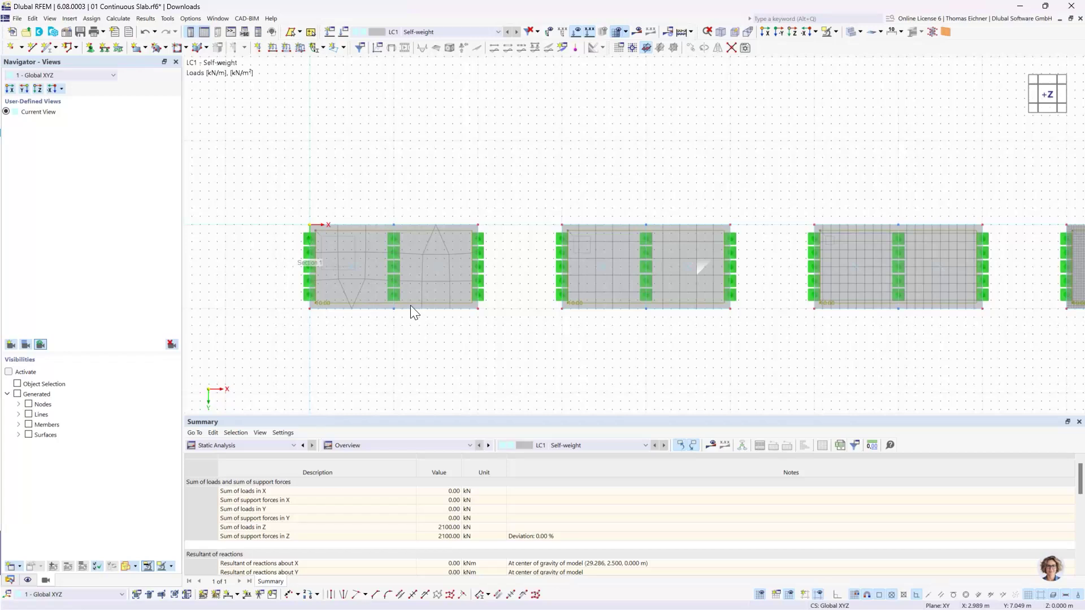
pyautogui.scroll(1, 412, 242)
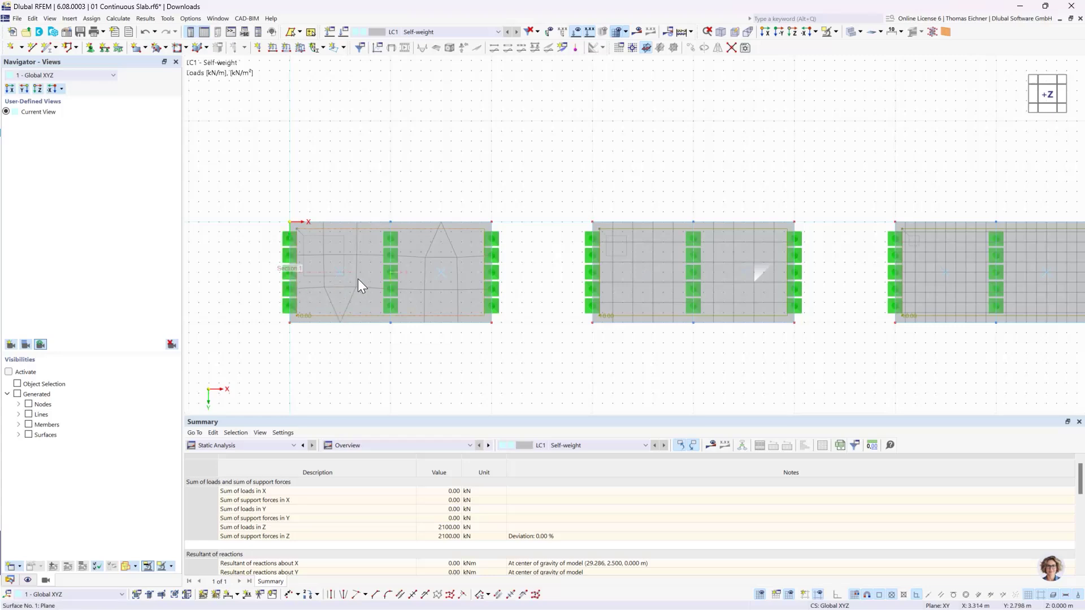
pyautogui.click(303, 265)
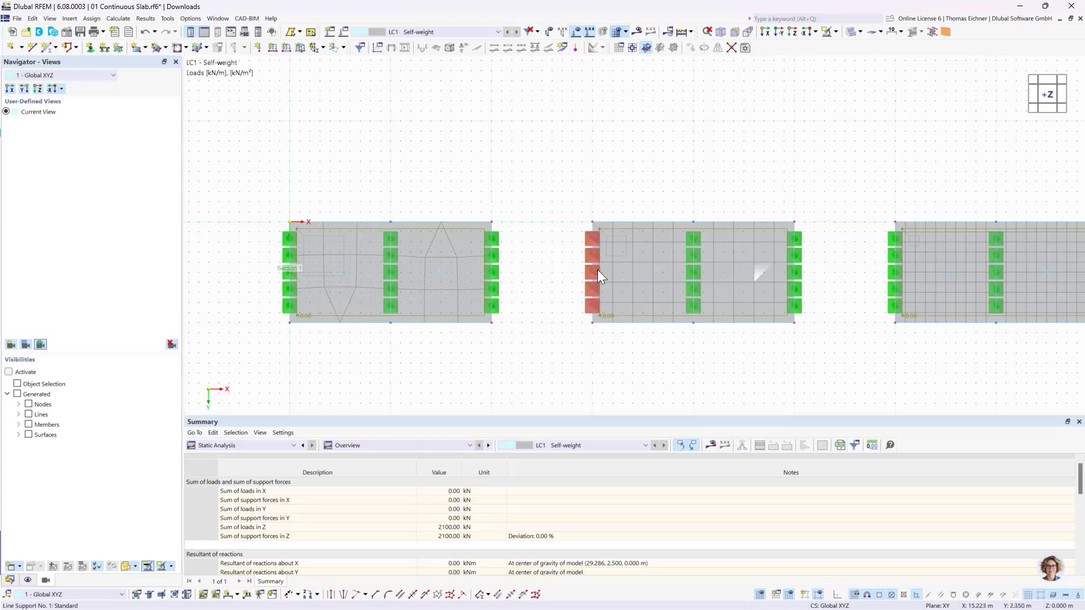
pyautogui.click(692, 276)
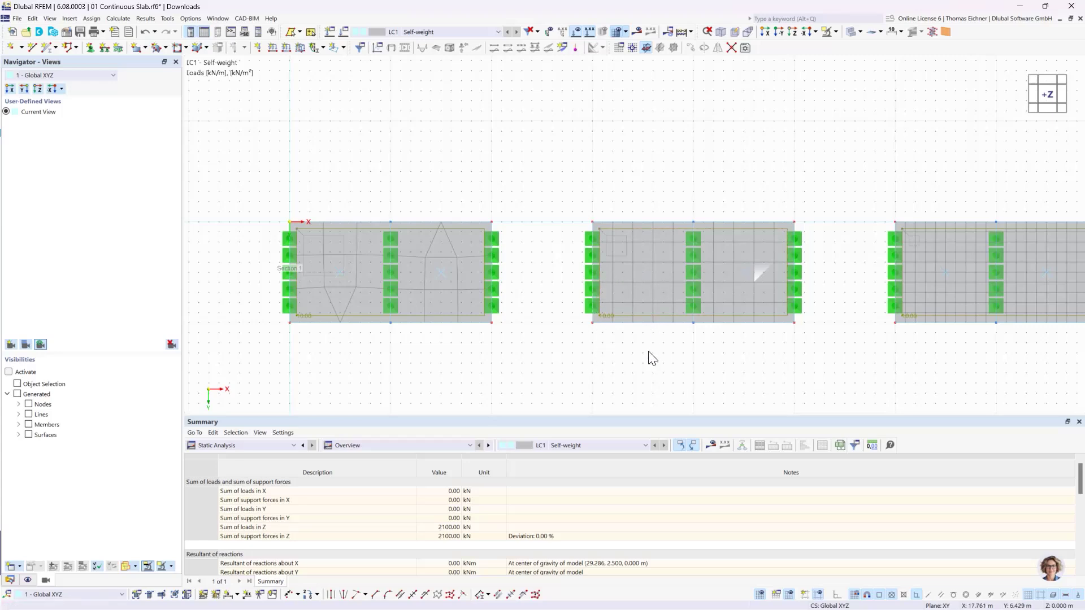
pyautogui.moveTo(698, 210); pyautogui.dragTo(618, 174, button='middle')
pyautogui.scroll(-1, 620, 184)
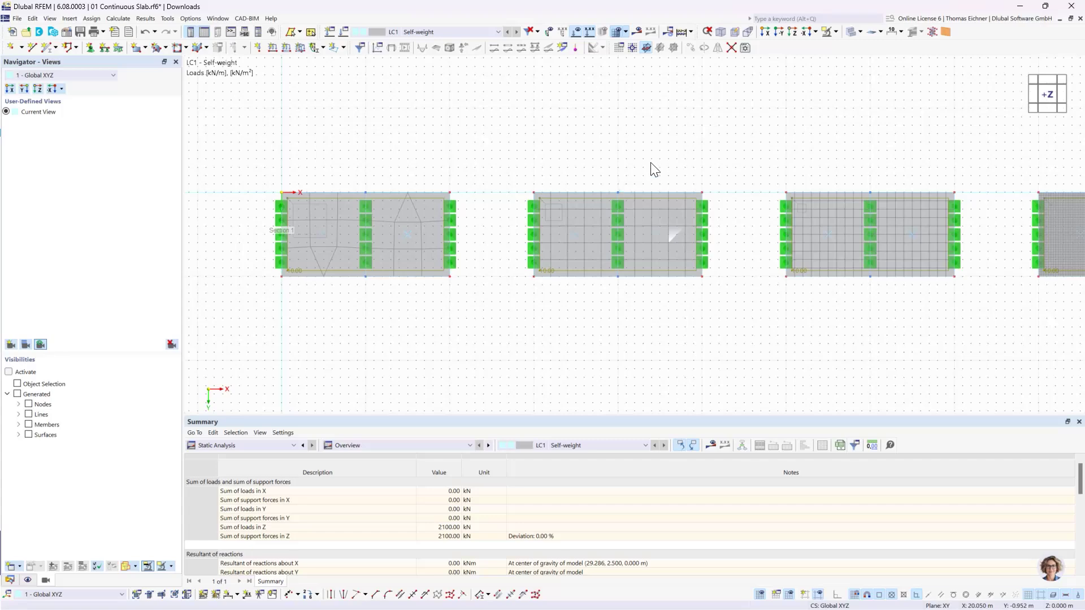
pyautogui.scroll(-1, 655, 170)
pyautogui.moveTo(683, 171); pyautogui.dragTo(675, 190, button='middle')
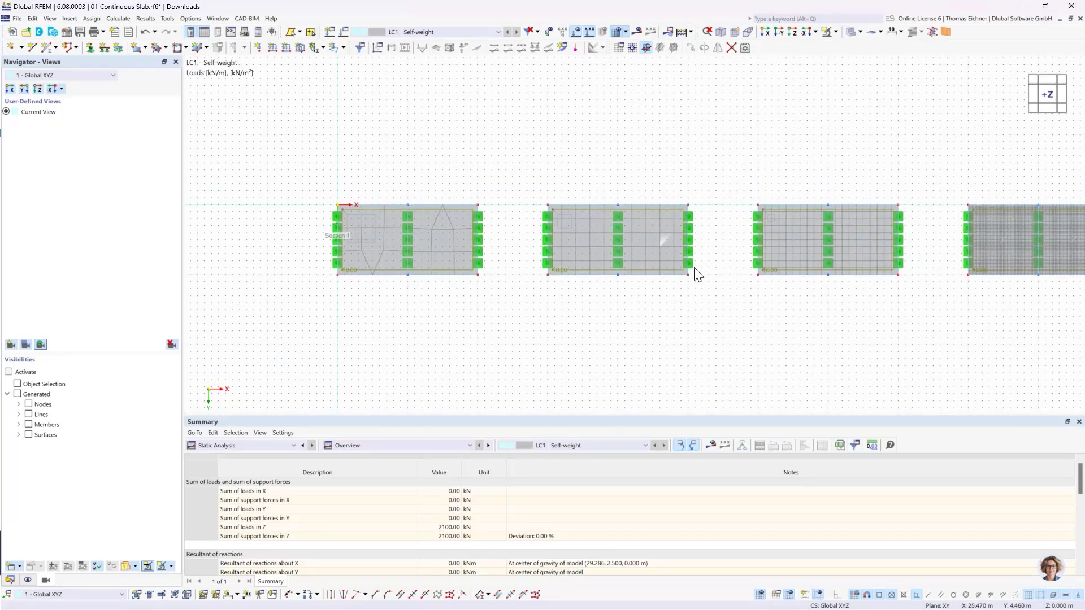
pyautogui.scroll(1, 695, 269)
pyautogui.scroll(-1, 656, 234)
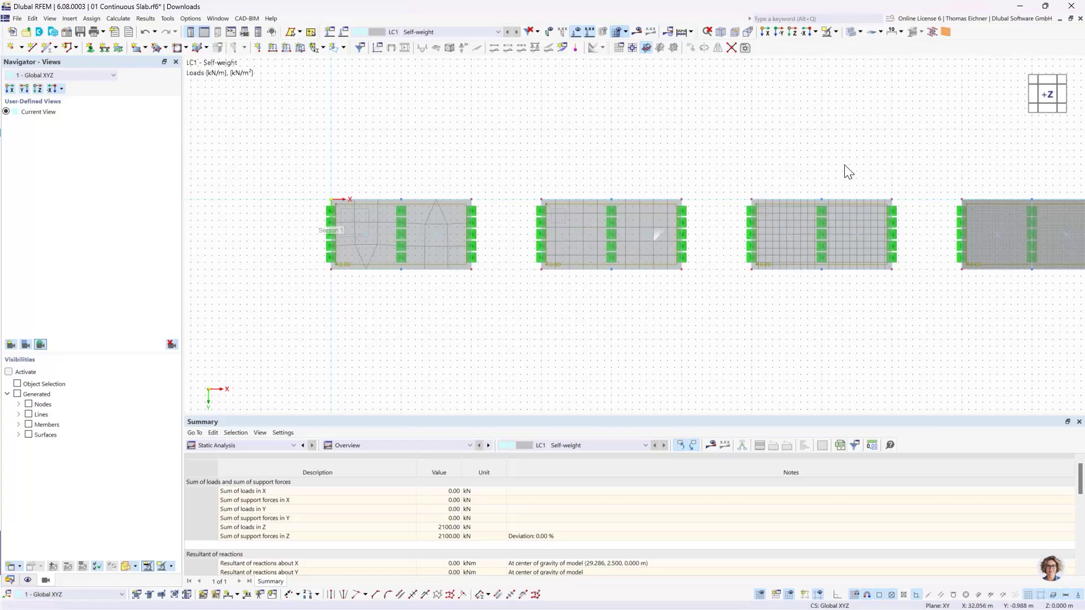
pyautogui.moveTo(847, 172); pyautogui.dragTo(756, 184, button='middle')
pyautogui.scroll(-1, 760, 192)
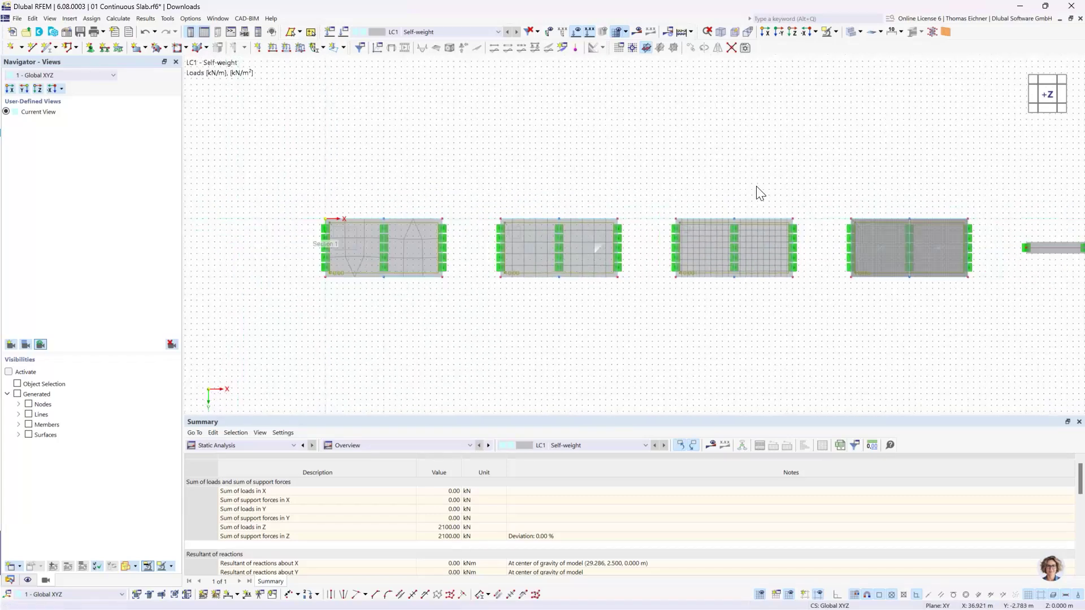
pyautogui.scroll(-1, 757, 193)
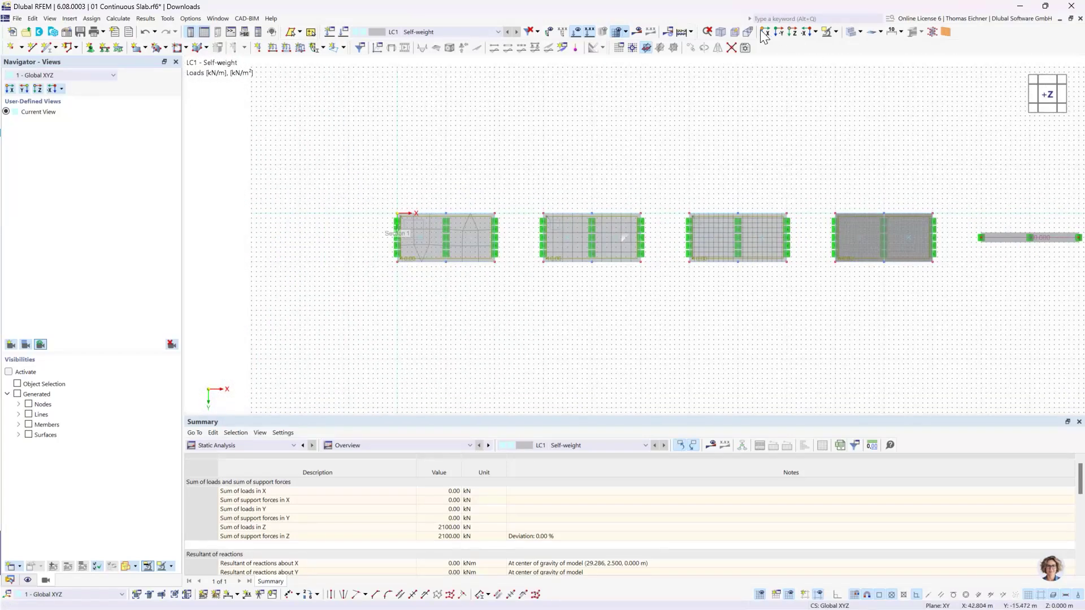
# Return to the reverse Y-direction view and show the results again, focusing on the first two slabs
pyautogui.click(780, 32)
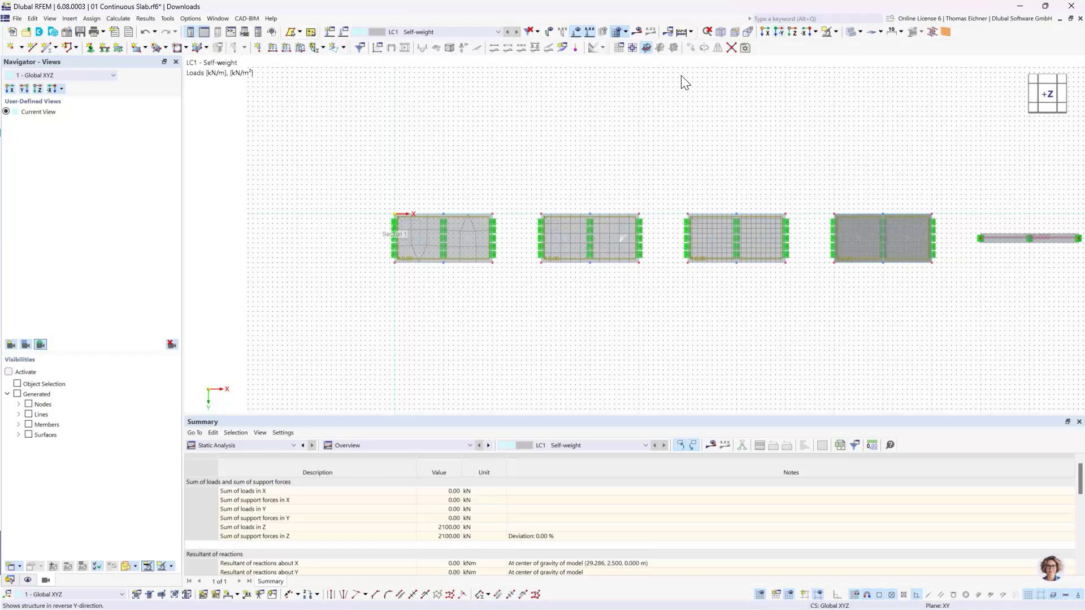
pyautogui.click(649, 33)
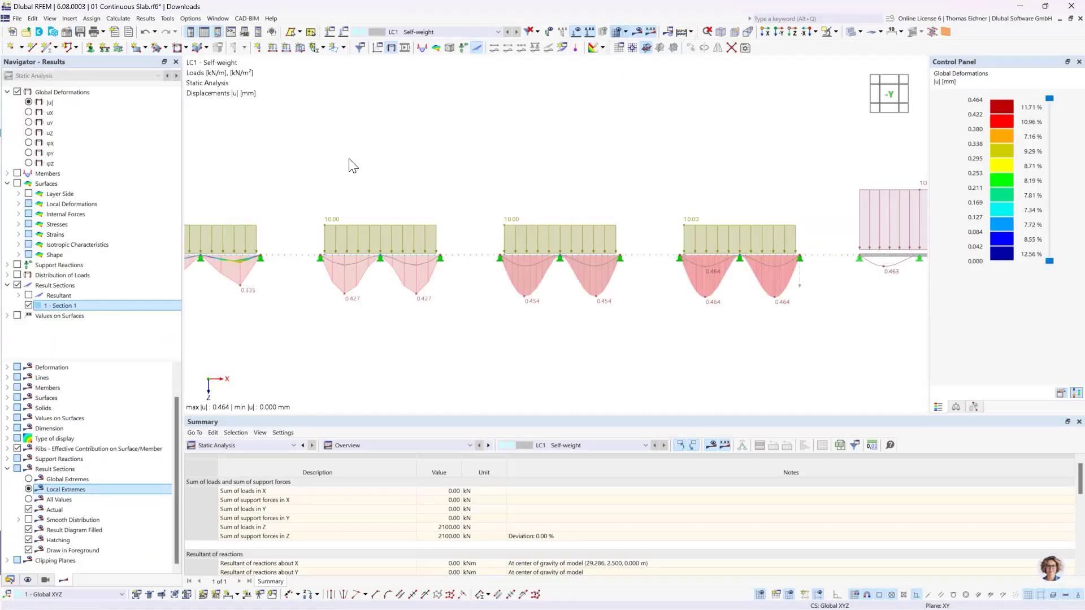
pyautogui.moveTo(353, 164); pyautogui.dragTo(568, 170, button='middle')
pyautogui.scroll(3, 456, 308)
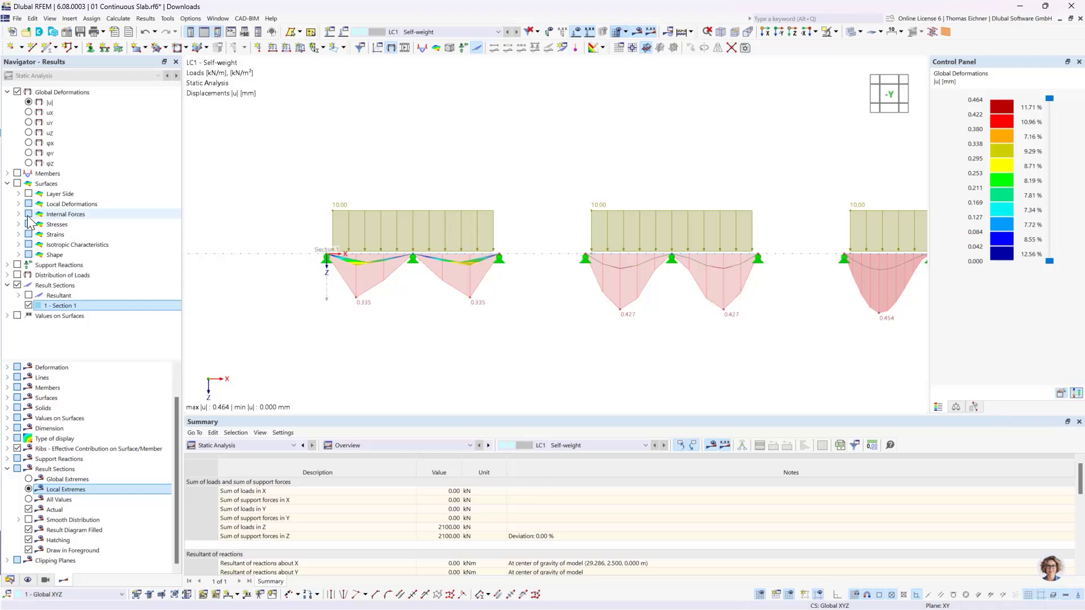
# Display the bending moments My of the member model, from the members' internal forces
pyautogui.click(7, 184)
pyautogui.click(8, 173)
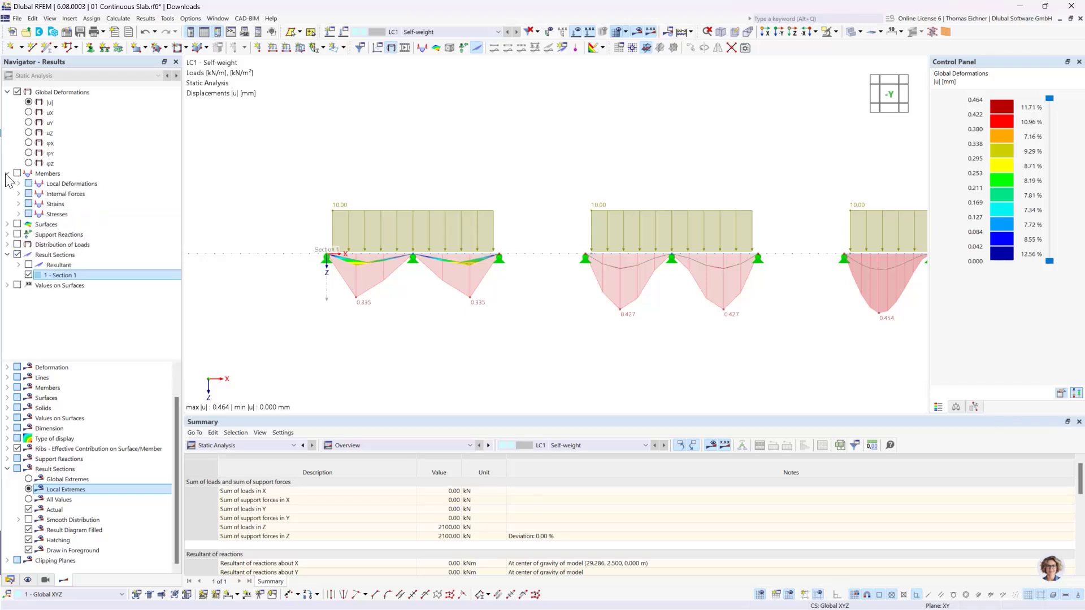
pyautogui.click(18, 194)
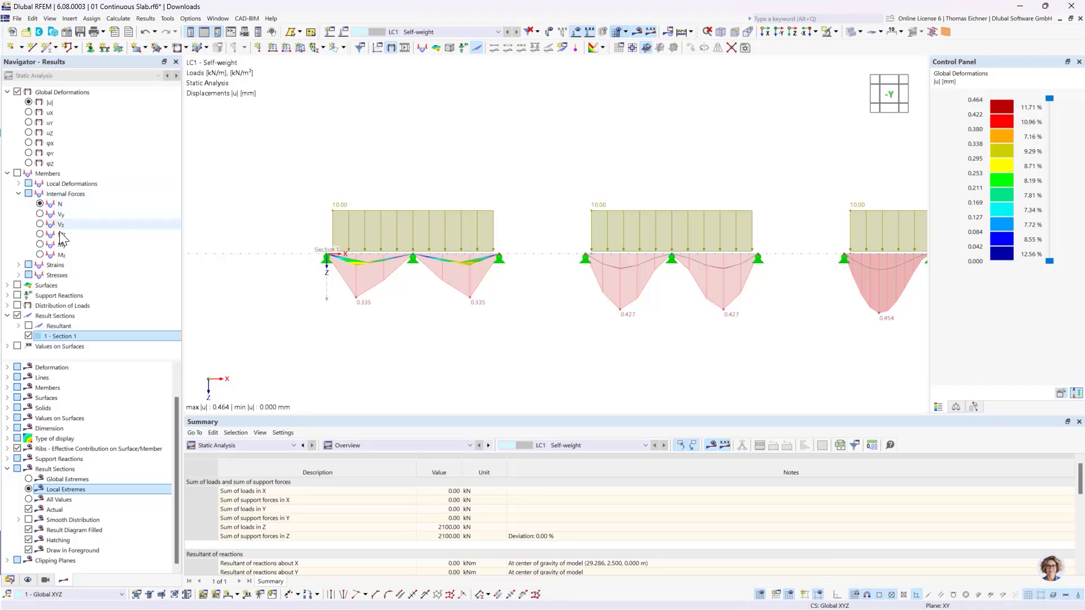
pyautogui.scroll(-2, 443, 222)
pyautogui.moveTo(791, 197); pyautogui.dragTo(387, 182, button='middle')
pyautogui.scroll(2, 713, 225)
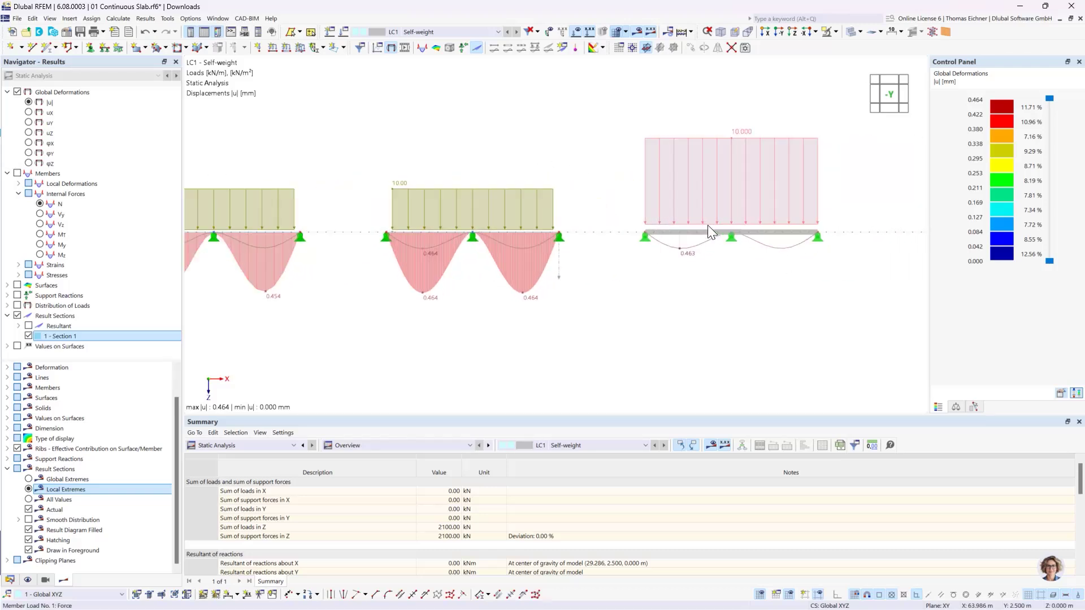
pyautogui.click(41, 245)
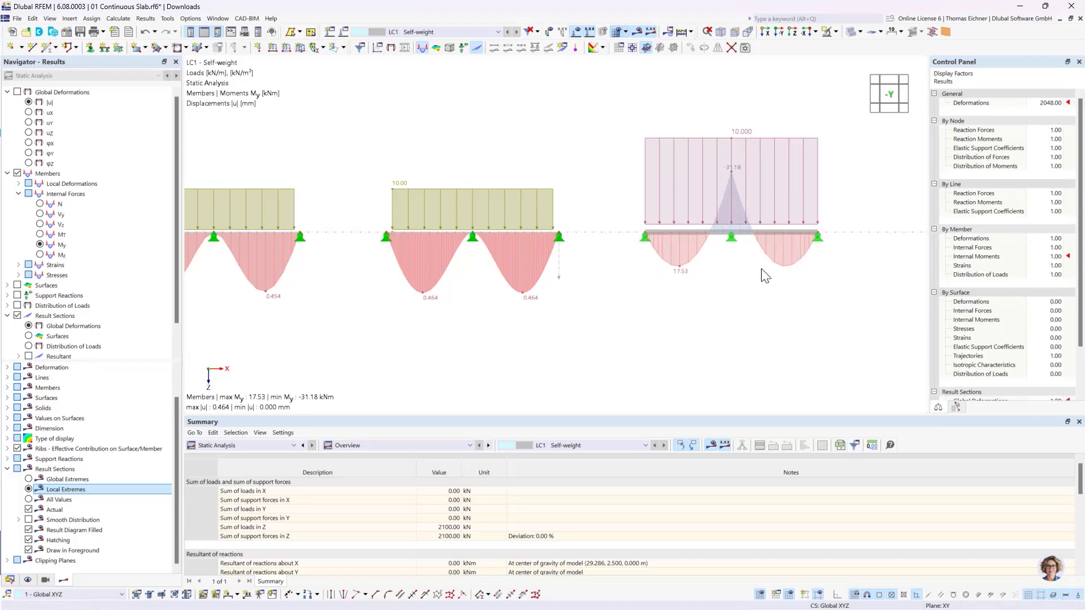
# Set the result sections to display surface results instead of global deformations, with all slab models in view
pyautogui.scroll(-3, 493, 223)
pyautogui.moveTo(298, 151); pyautogui.dragTo(413, 164, button='middle')
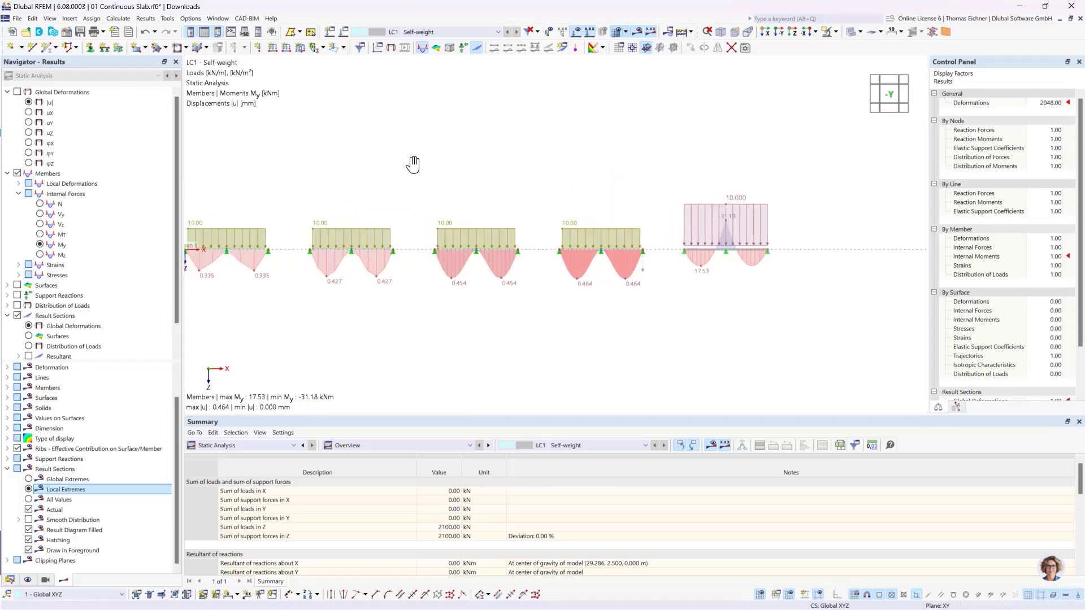
pyautogui.moveTo(323, 176); pyautogui.dragTo(398, 170, button='middle')
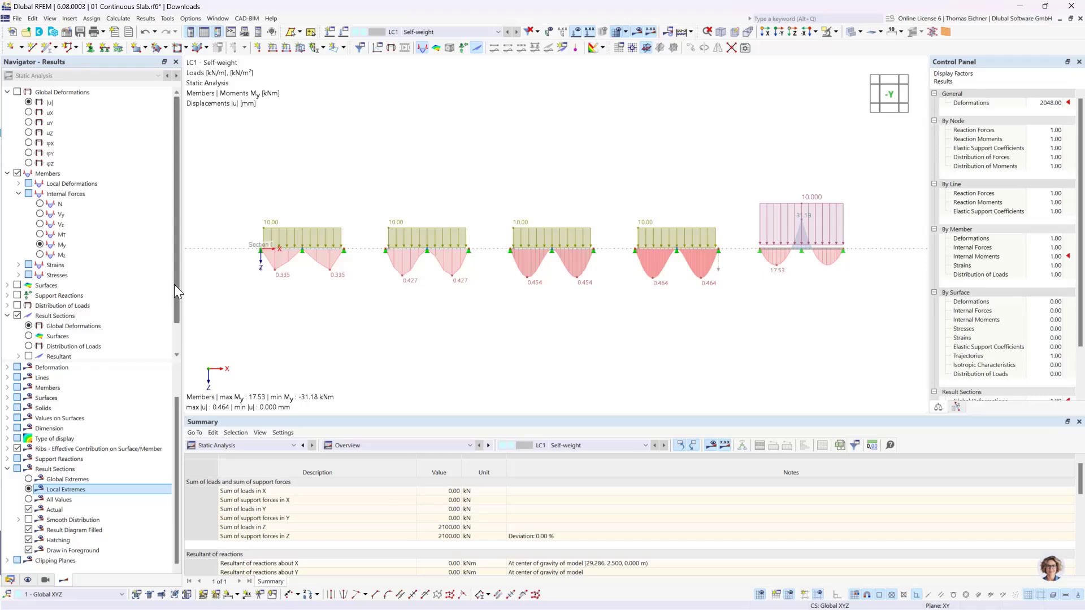
pyautogui.click(55, 316)
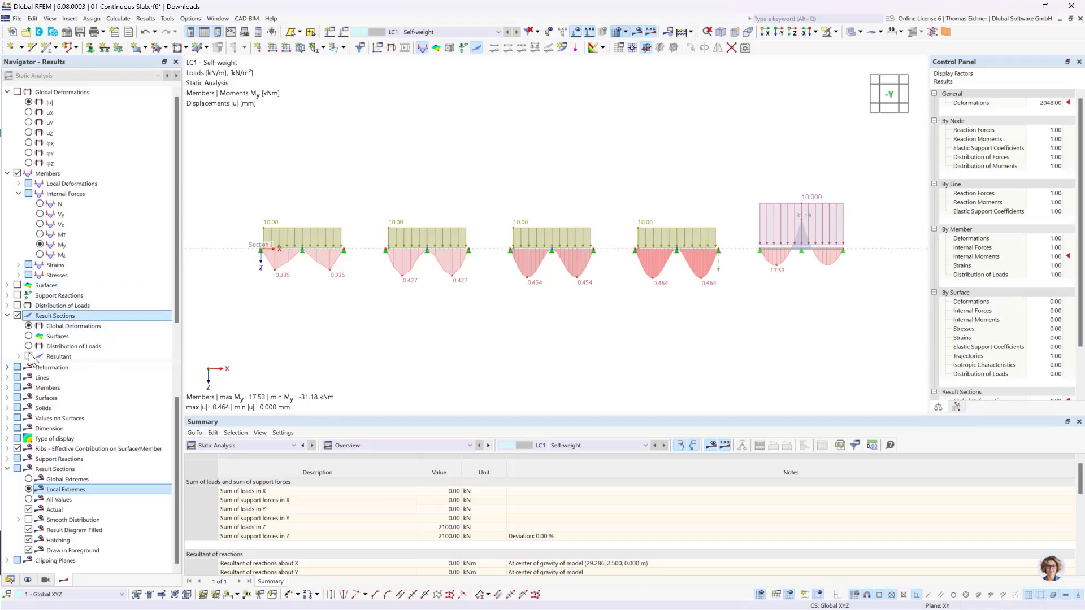
pyautogui.click(51, 337)
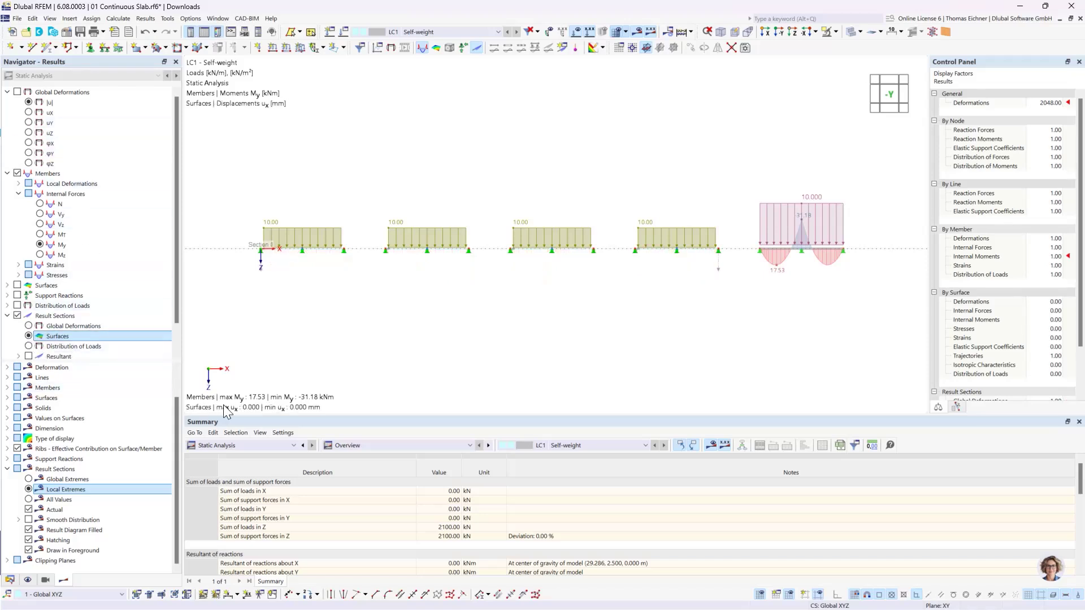
# Display the basic internal force my of the surfaces on the result section
pyautogui.click(8, 286)
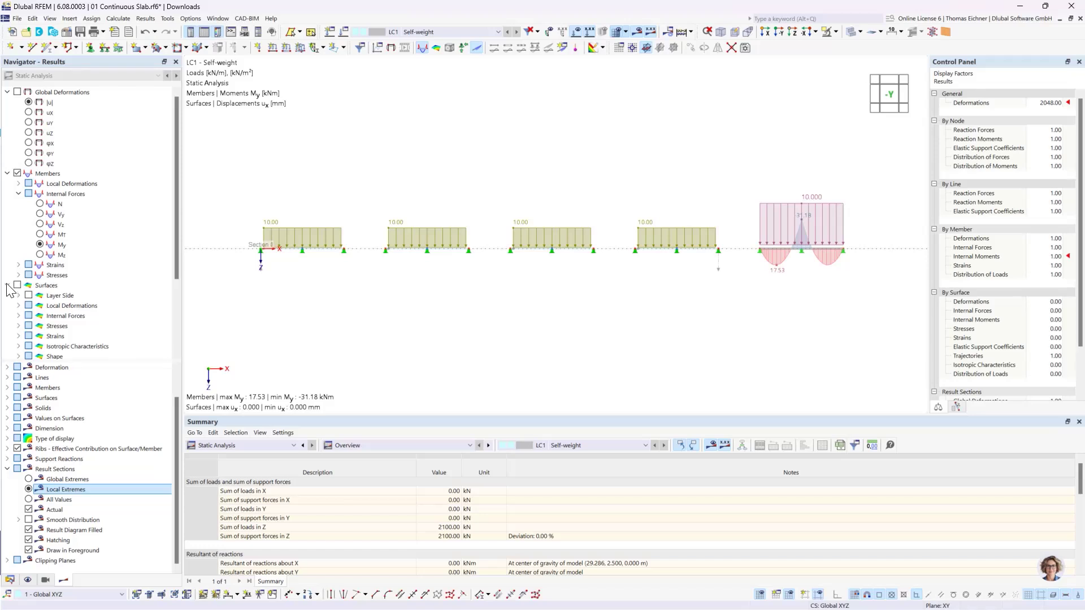
pyautogui.click(18, 316)
pyautogui.scroll(-3, 67, 322)
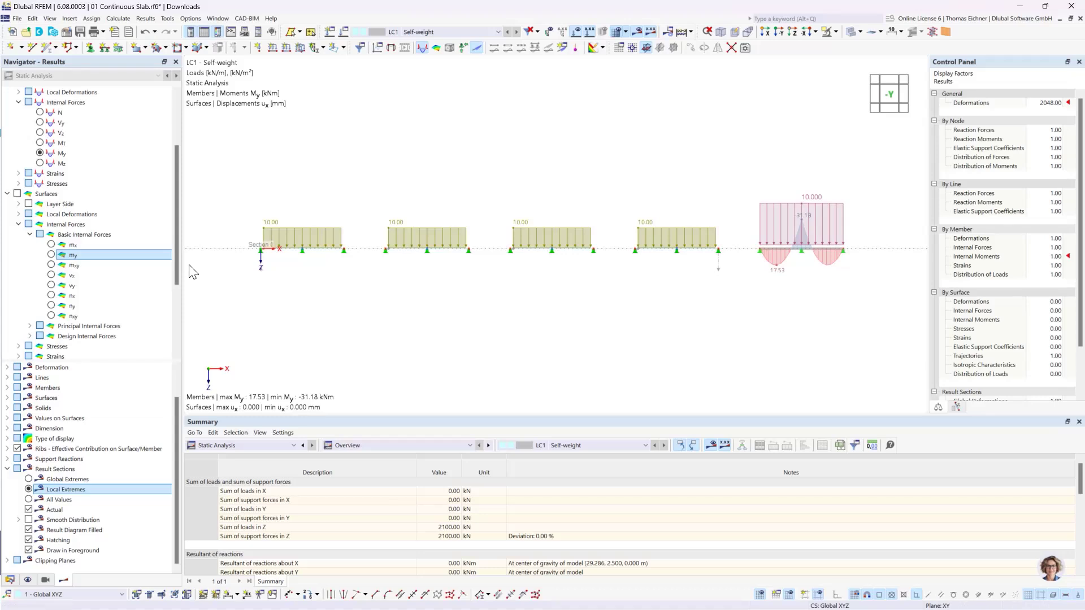
pyautogui.click(52, 256)
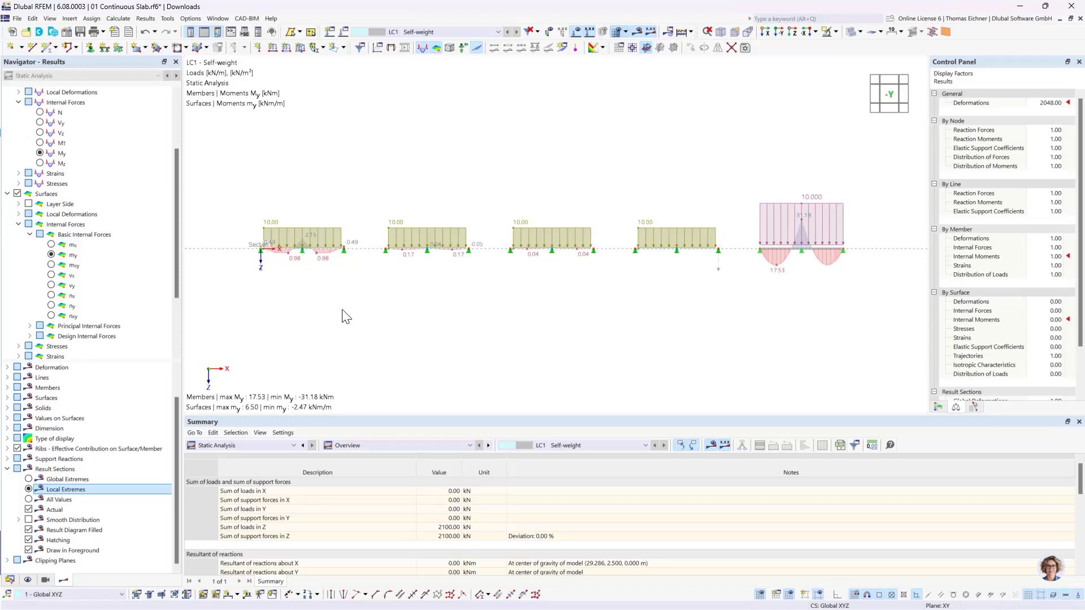
# Examine the surface moments my of the slabs against the member's moments My, including in a tilted 3D view
pyautogui.scroll(1, 666, 244)
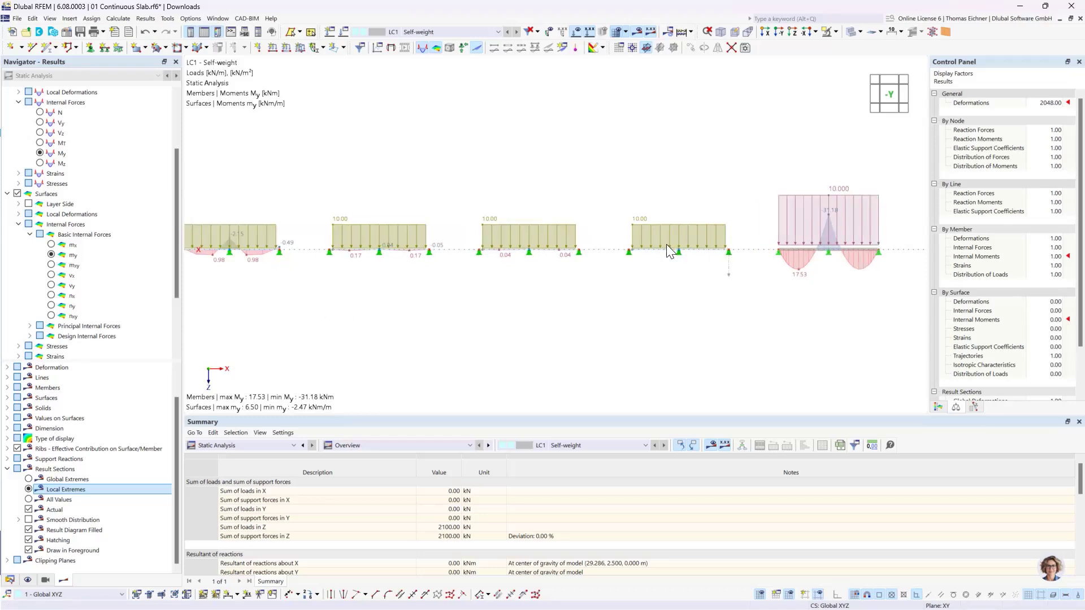
pyautogui.scroll(1, 666, 244)
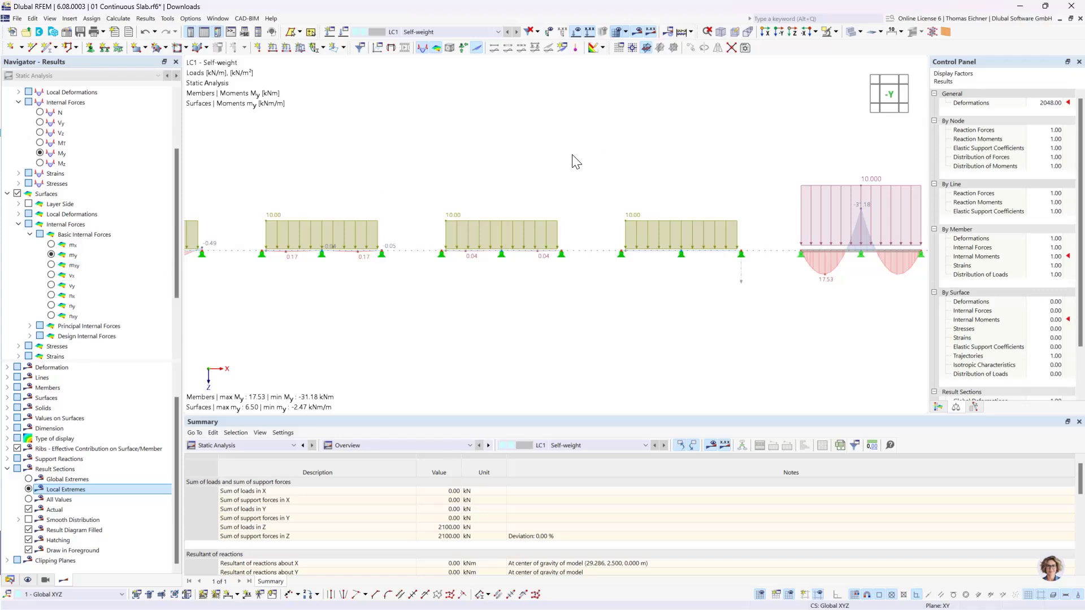
pyautogui.moveTo(680, 166); pyautogui.dragTo(497, 172, button='middle')
pyautogui.scroll(4, 642, 273)
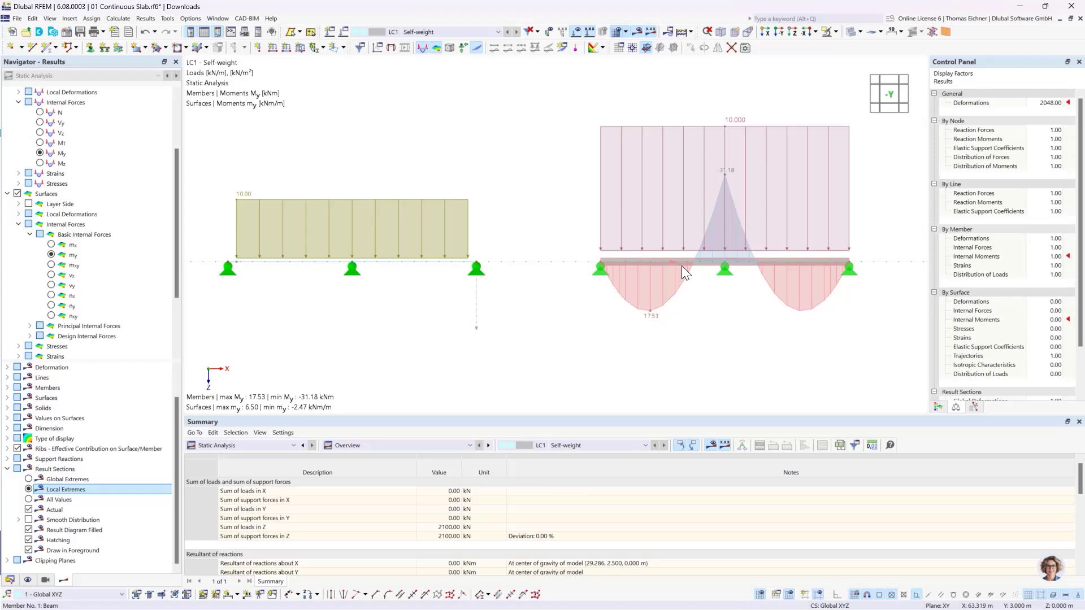
pyautogui.moveTo(321, 150); pyautogui.dragTo(622, 159, button='middle')
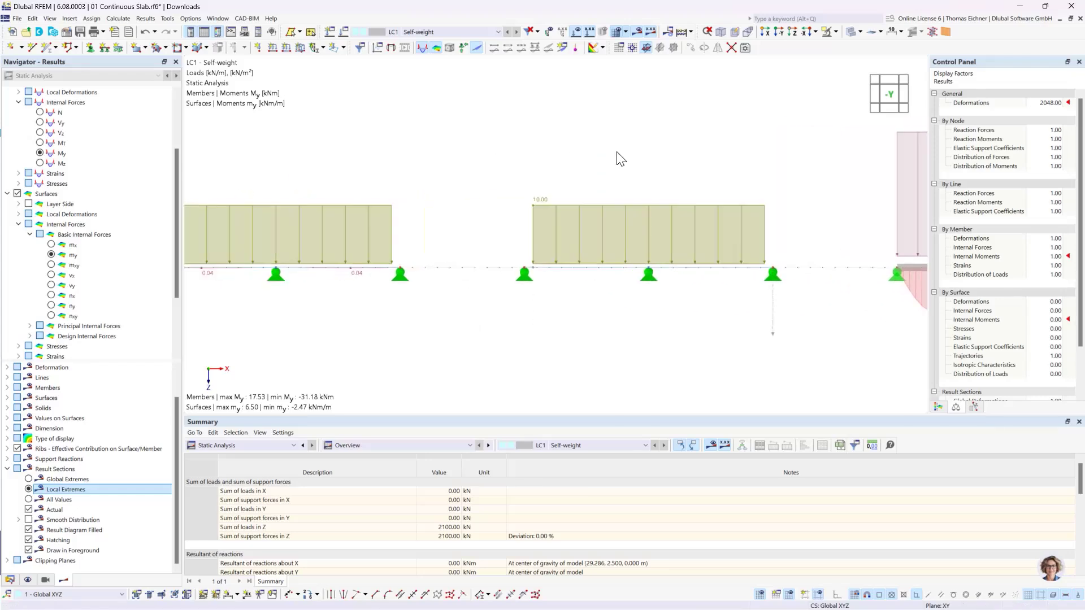
pyautogui.scroll(-5, 618, 160)
pyautogui.moveTo(390, 173); pyautogui.dragTo(529, 138, button='middle')
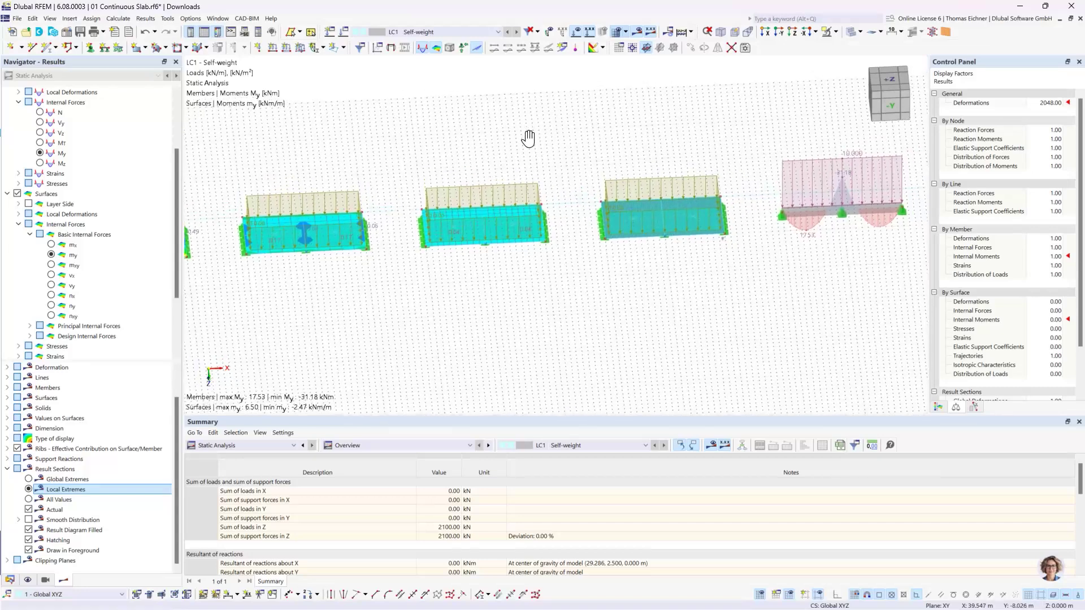
pyautogui.keyDown('ctrl'); pyautogui.moveTo(541, 212); pyautogui.dragTo(539, 207, button='middle'); pyautogui.keyUp('ctrl')
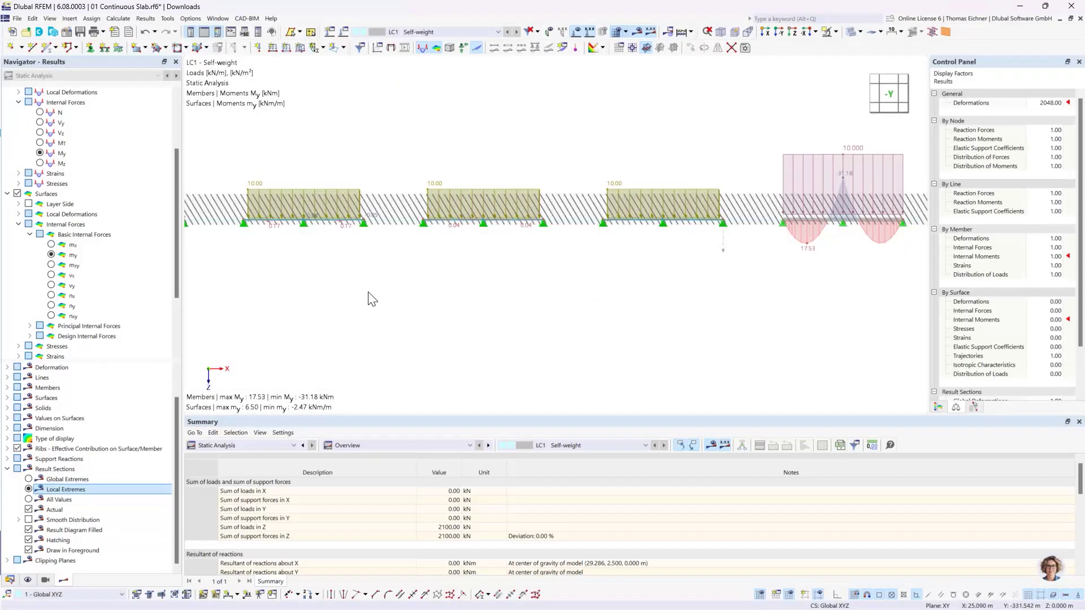
# Switch the surface results to the basic moment mx and examine its distribution over the slabs in a tilted view
pyautogui.click(51, 246)
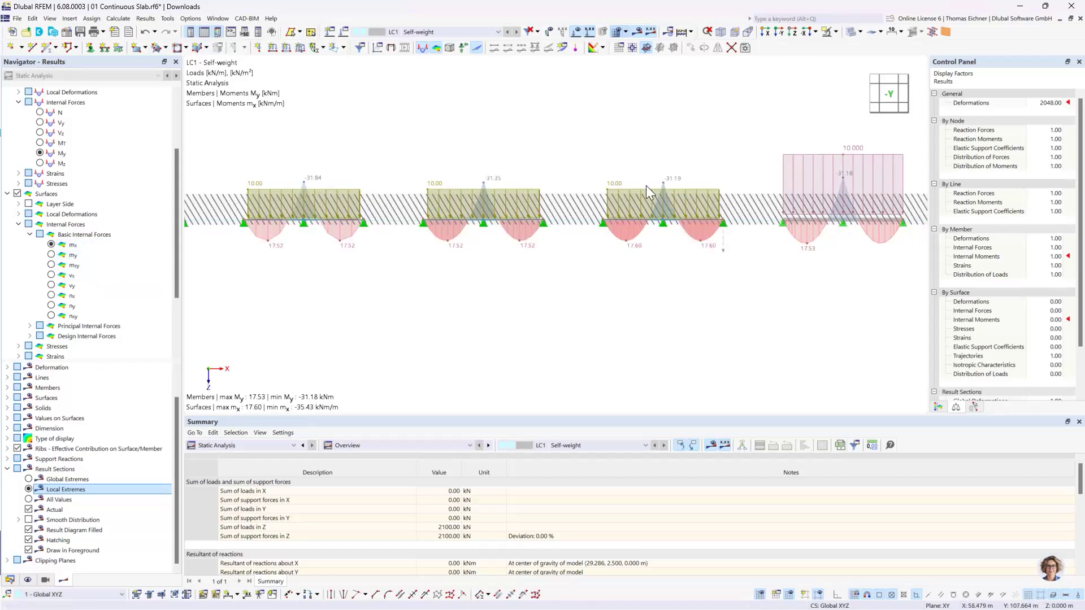
pyautogui.scroll(6, 648, 223)
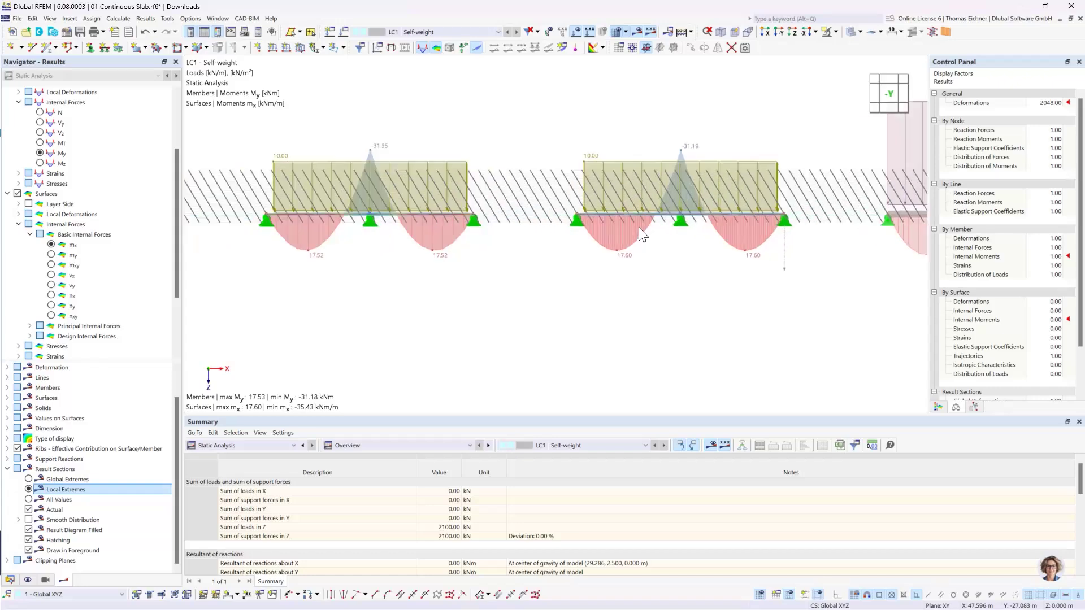
pyautogui.keyDown('ctrl'); pyautogui.moveTo(639, 228); pyautogui.dragTo(633, 259, button='middle'); pyautogui.keyUp('ctrl')
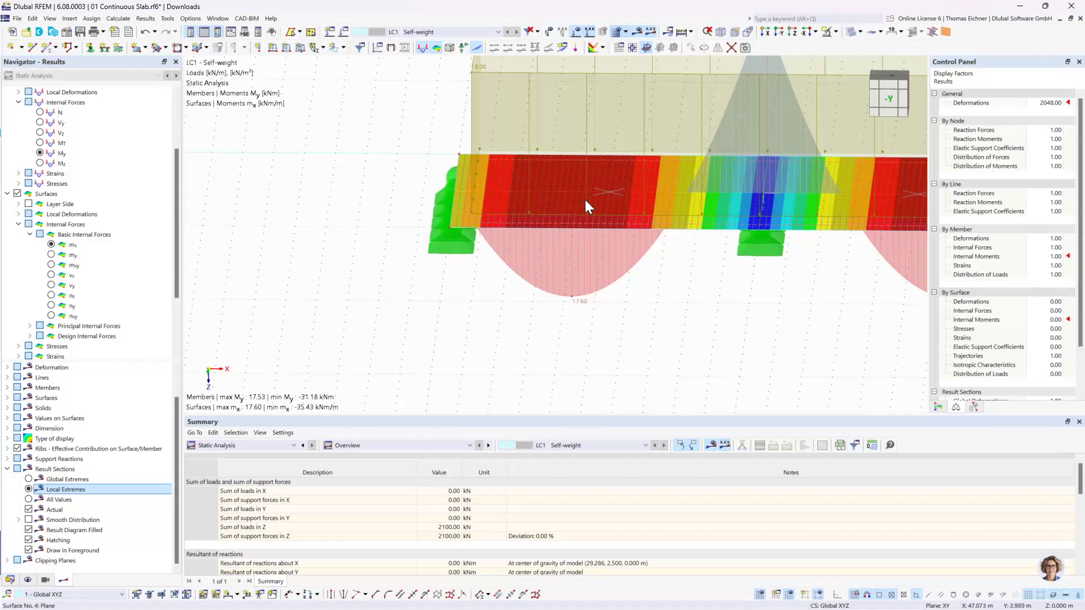
pyautogui.moveTo(586, 204)
pyautogui.click(446, 195)
pyautogui.scroll(-3, 590, 299)
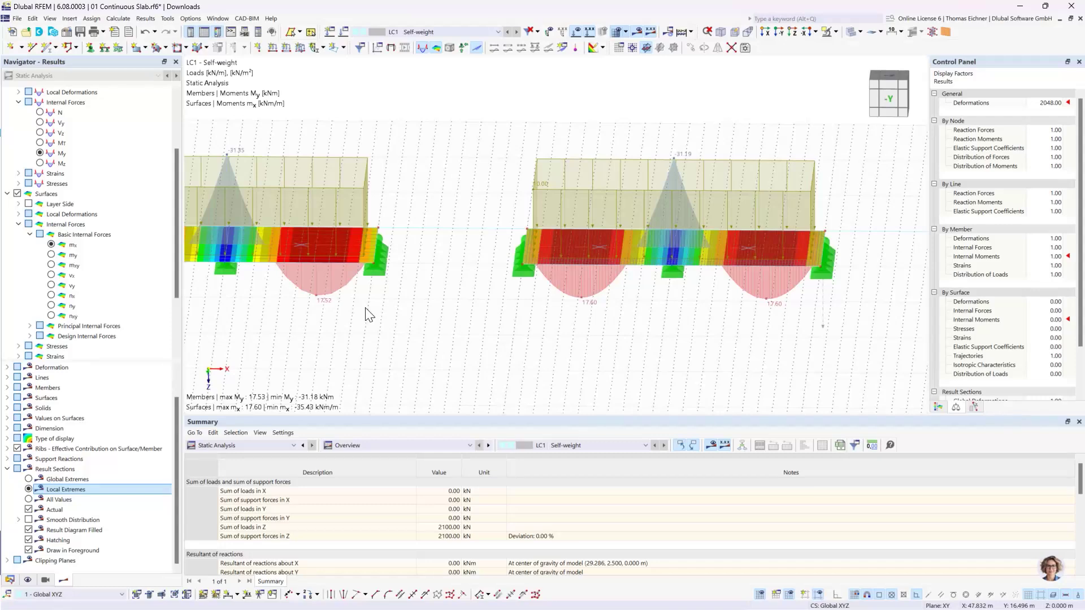
pyautogui.scroll(-5, 331, 309)
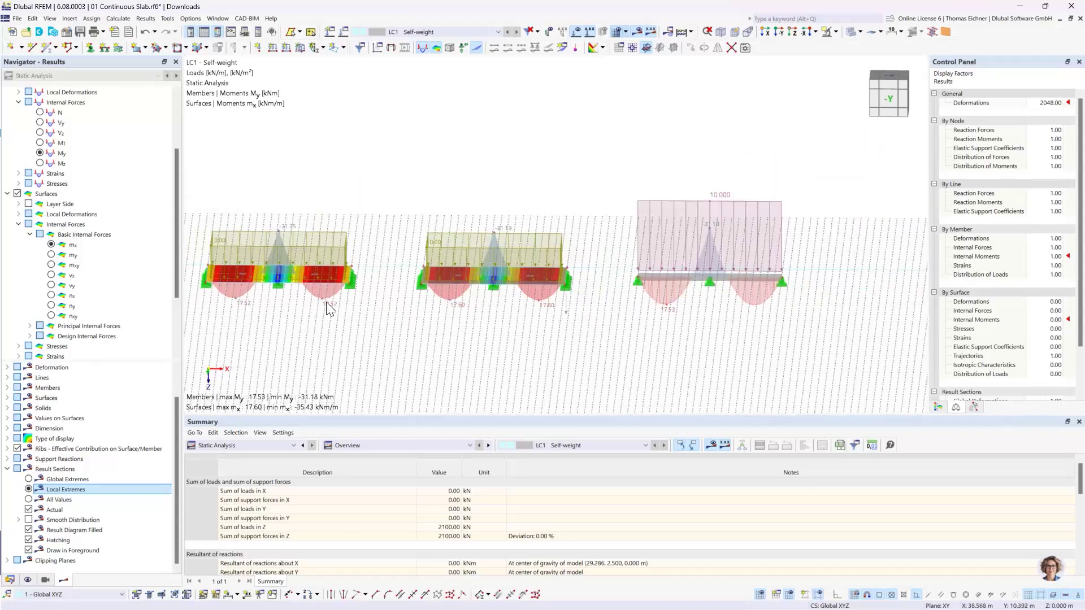
pyautogui.moveTo(505, 269); pyautogui.dragTo(698, 177, button='middle')
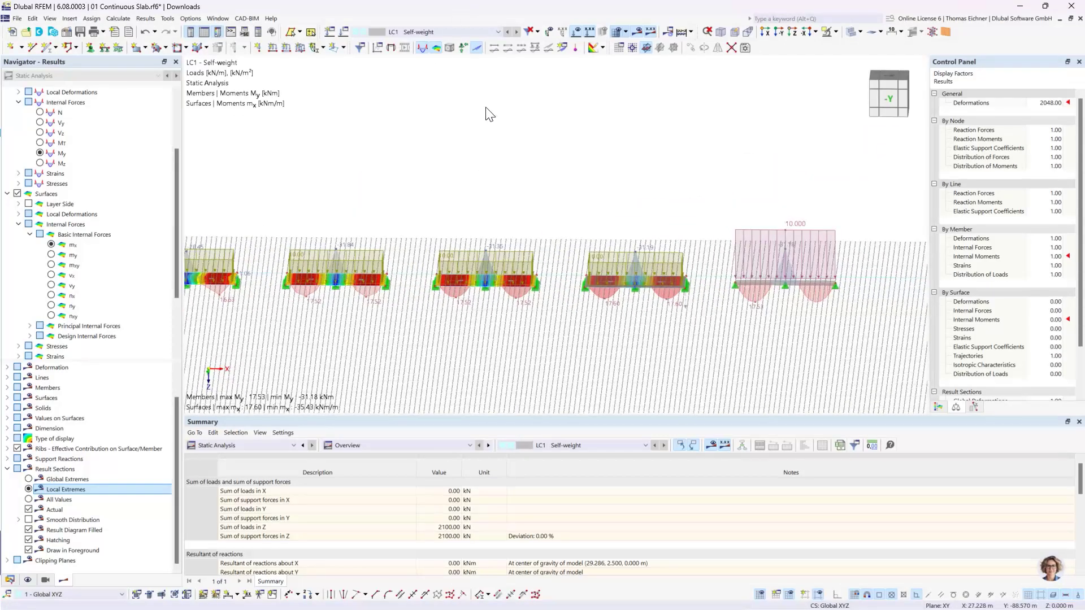
# Return to the reverse Y-direction view and hide the loads so only the moment diagrams remain
pyautogui.click(778, 33)
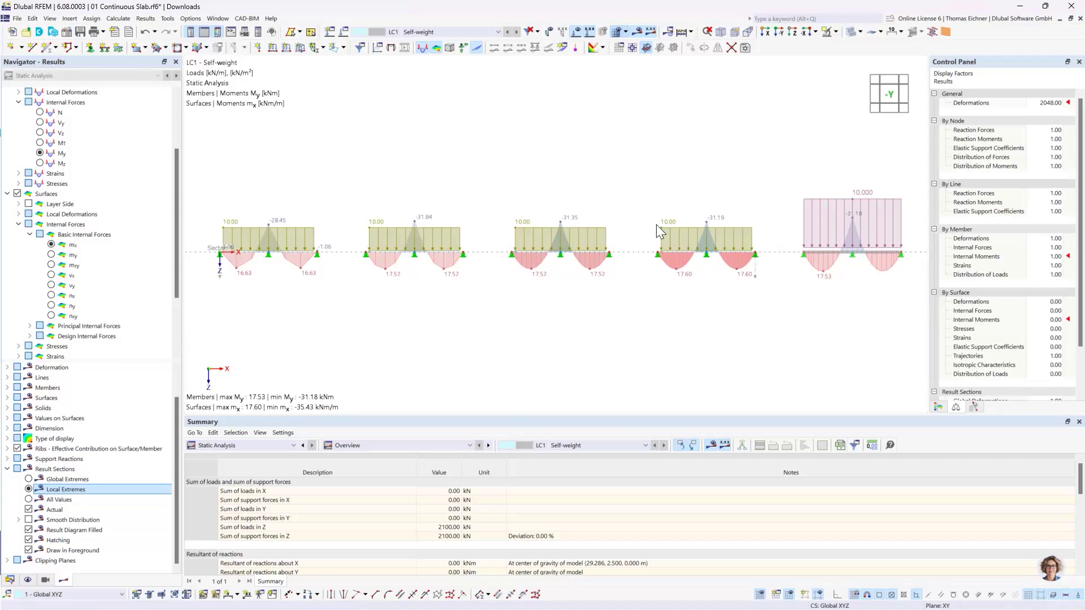
pyautogui.scroll(2, 830, 241)
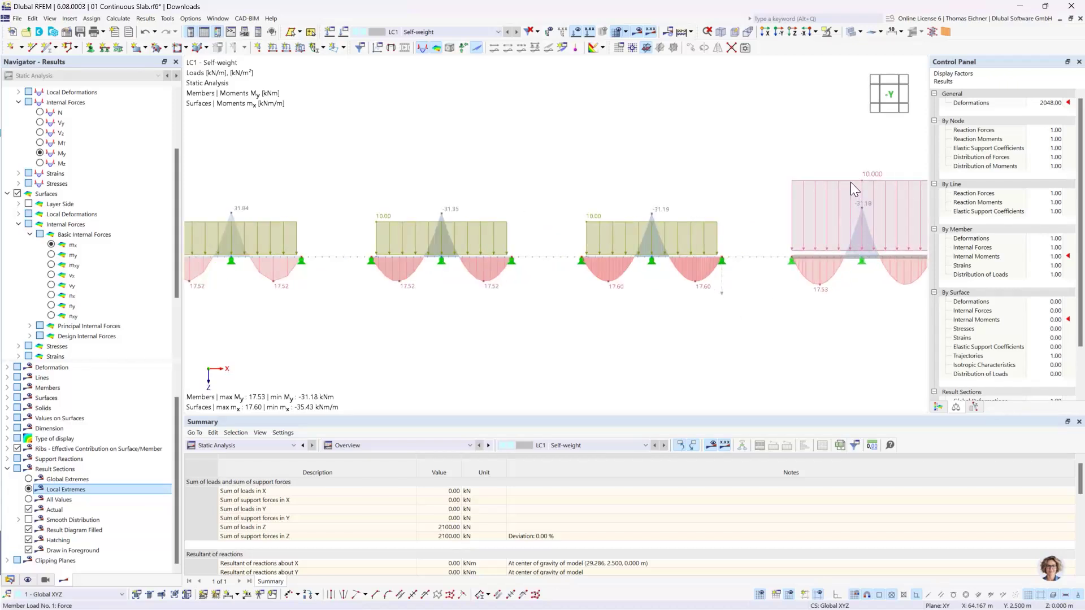
pyautogui.click(577, 29)
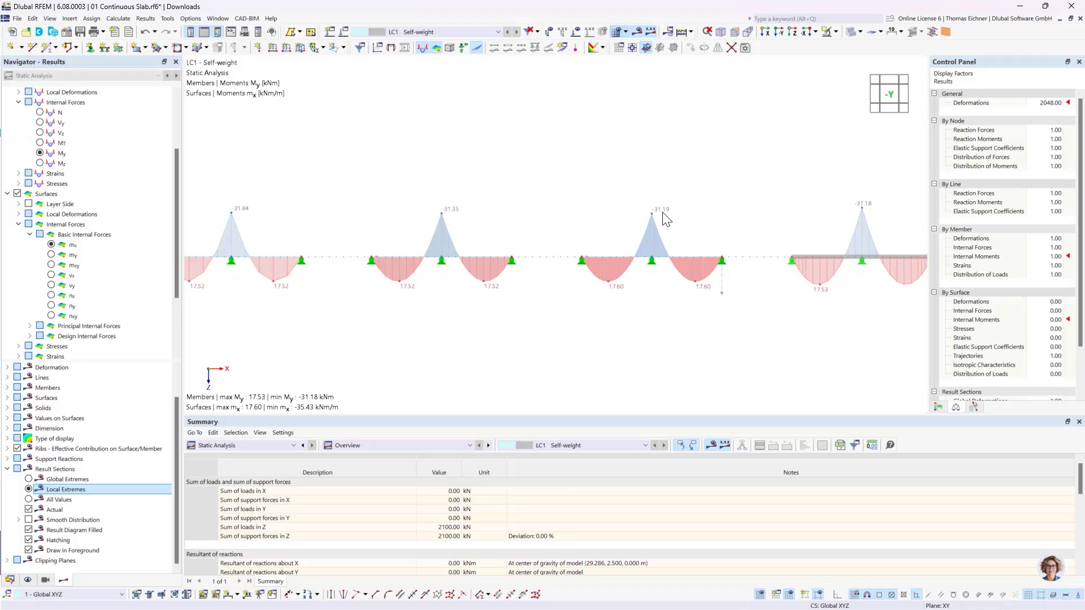
# Open the result diagrams of Result Section No. 1, starting at the coarsest-meshed slab
pyautogui.scroll(-2, 557, 174)
pyautogui.moveTo(377, 168); pyautogui.dragTo(479, 169, button='middle')
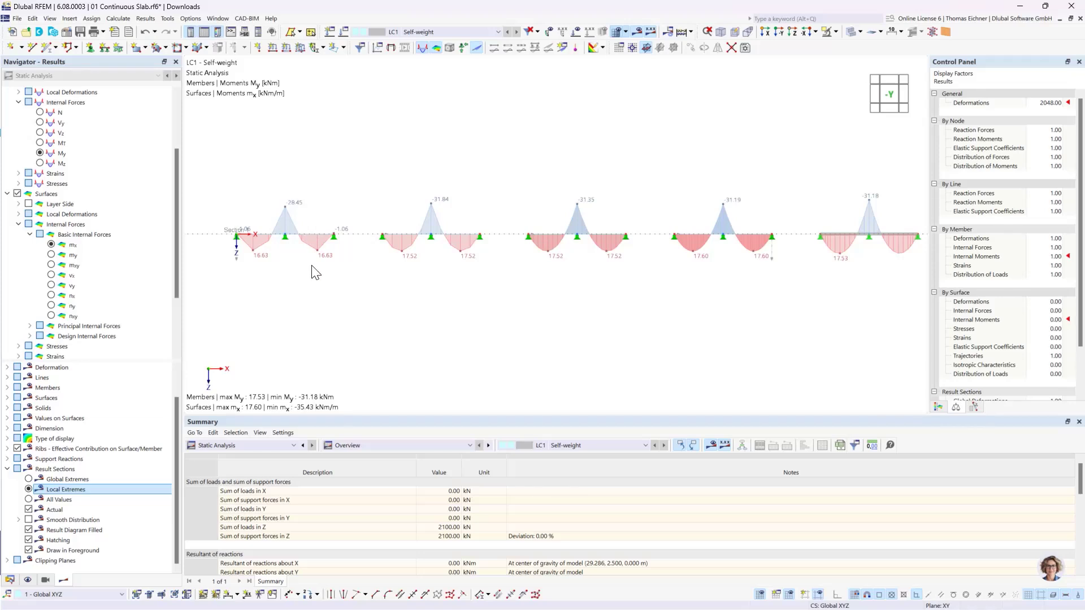
pyautogui.scroll(3, 237, 260)
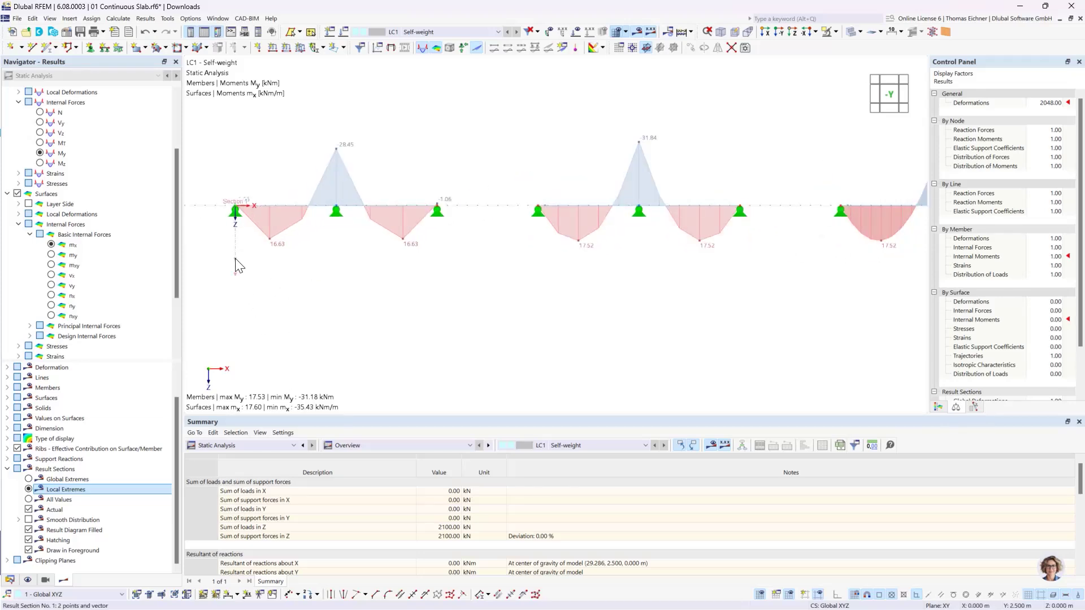
pyautogui.click(236, 259)
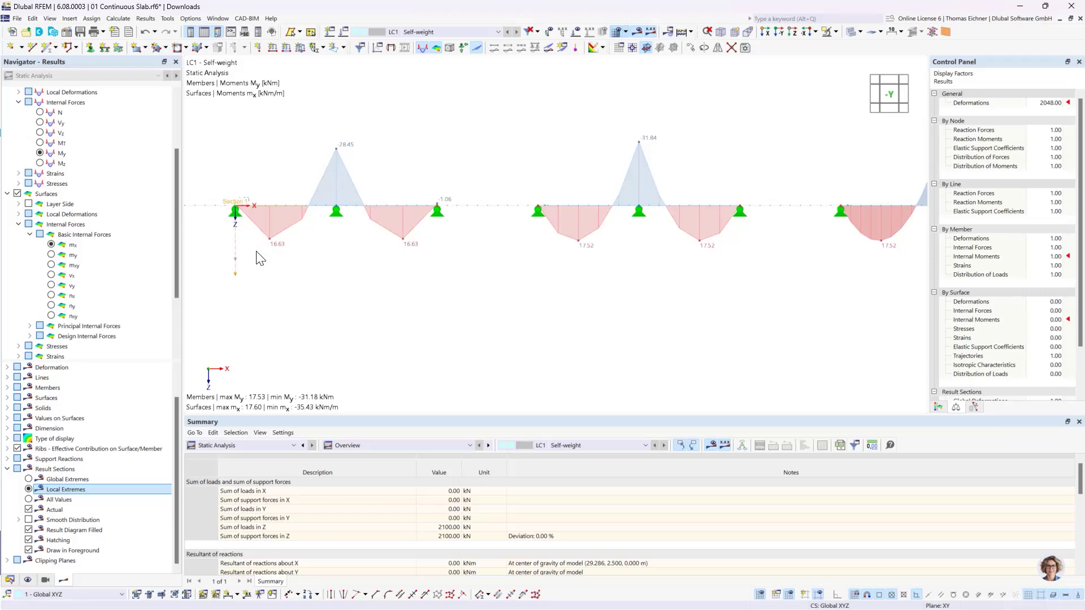
pyautogui.rightClick(235, 260)
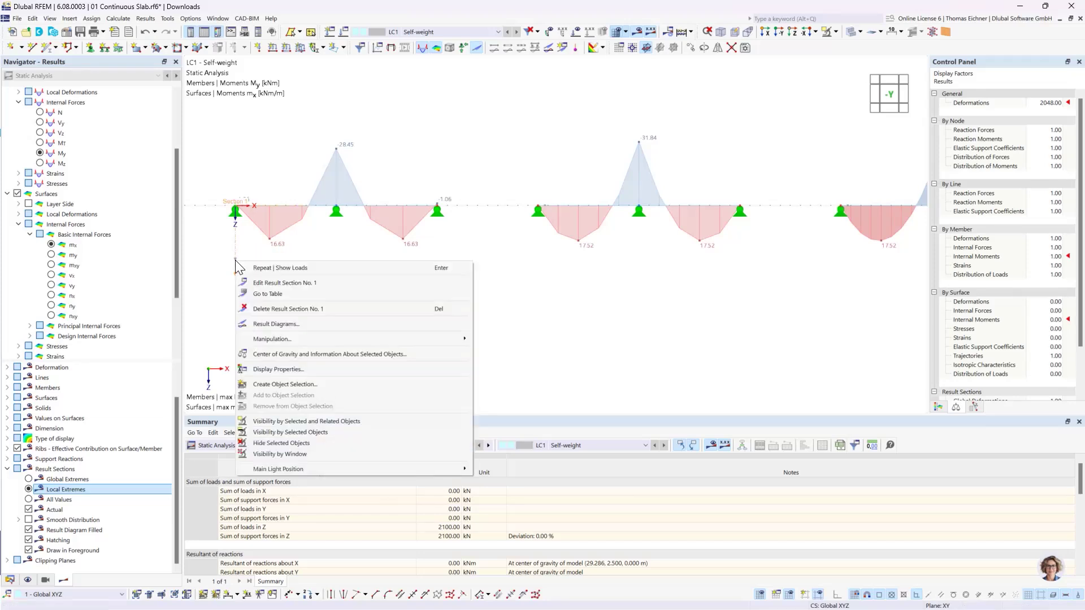
pyautogui.click(288, 325)
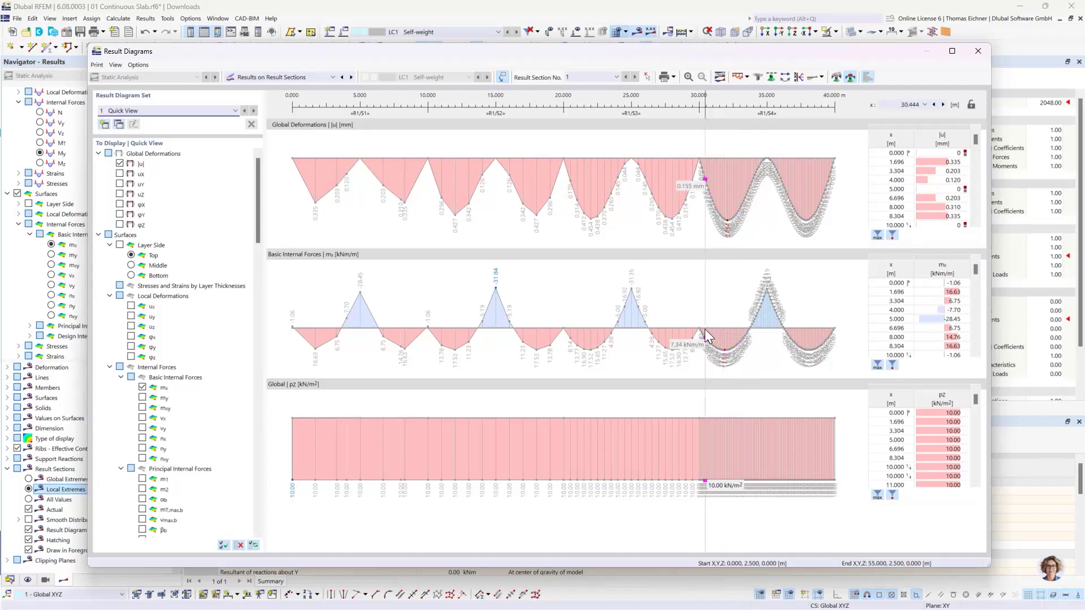
# Check only the extreme values of mx in the result diagram's value list and restore the full list
pyautogui.click(877, 365)
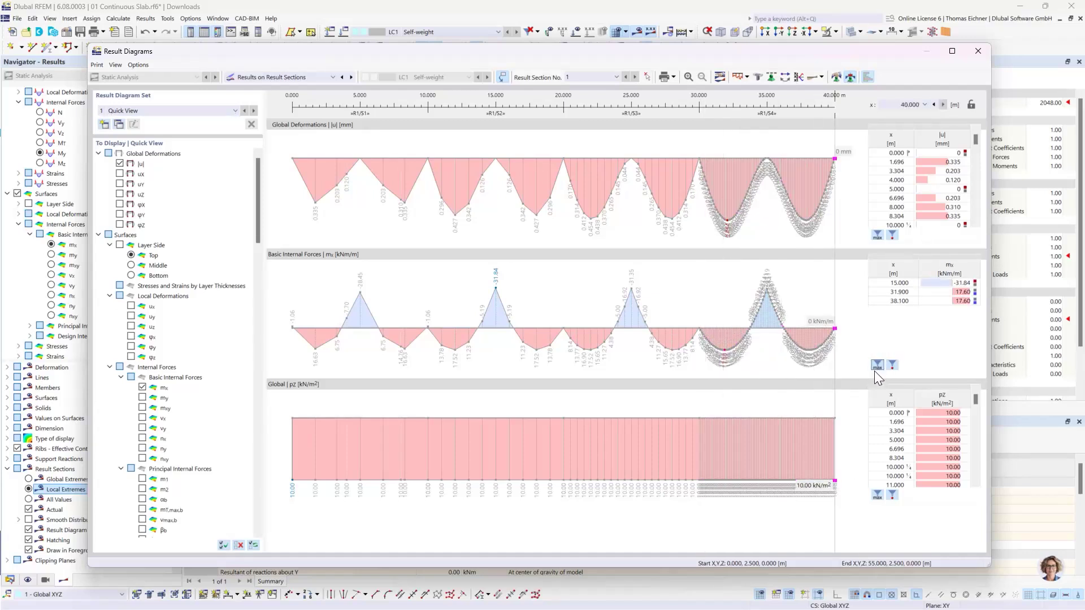
pyautogui.click(877, 364)
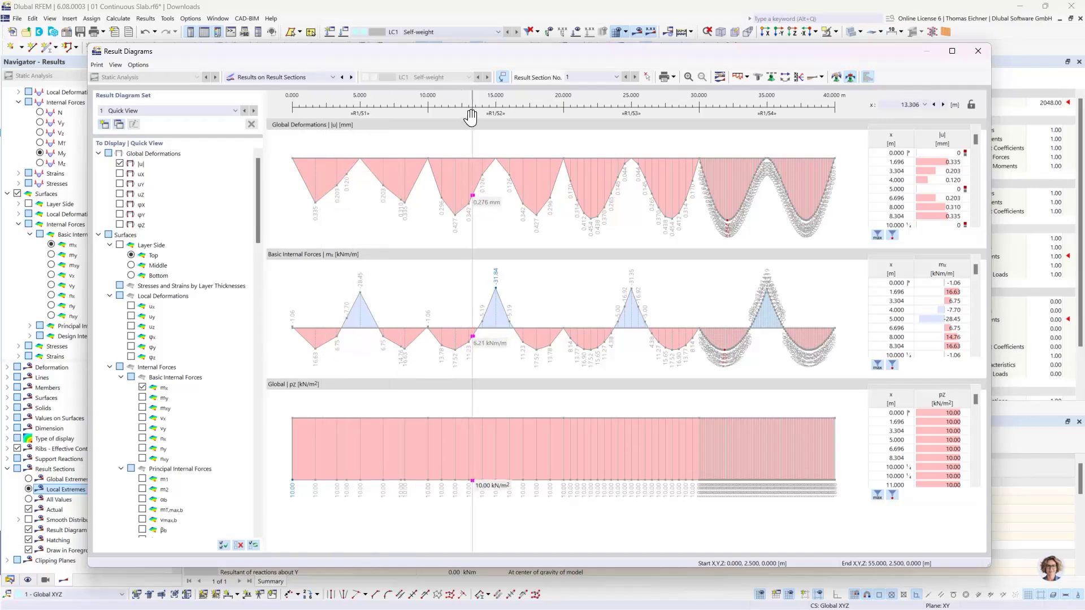
pyautogui.moveTo(425, 50); pyautogui.dragTo(419, 239)
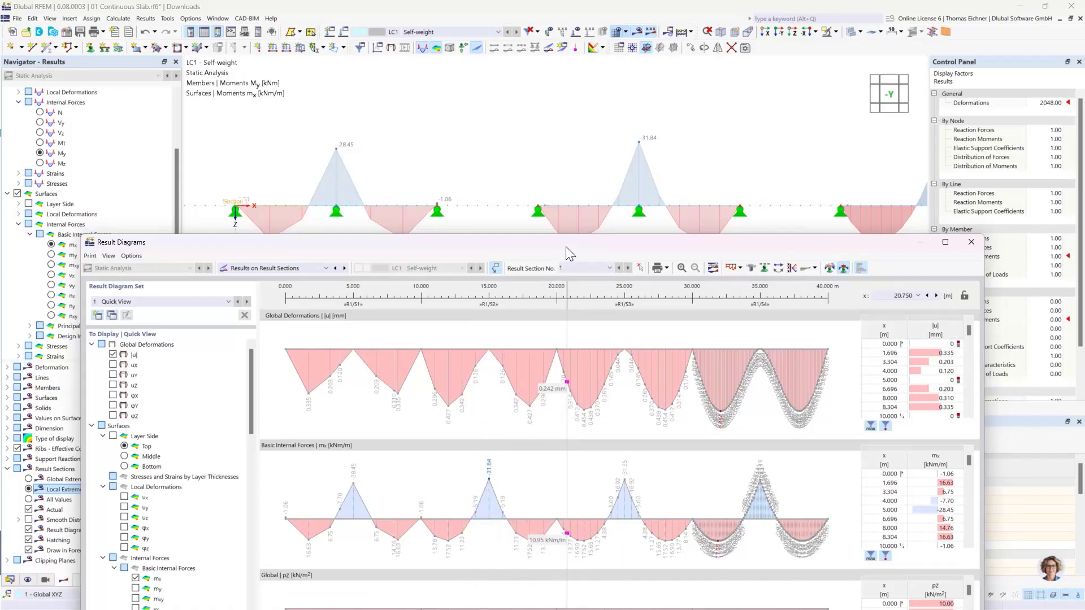
pyautogui.moveTo(566, 242); pyautogui.dragTo(542, 44)
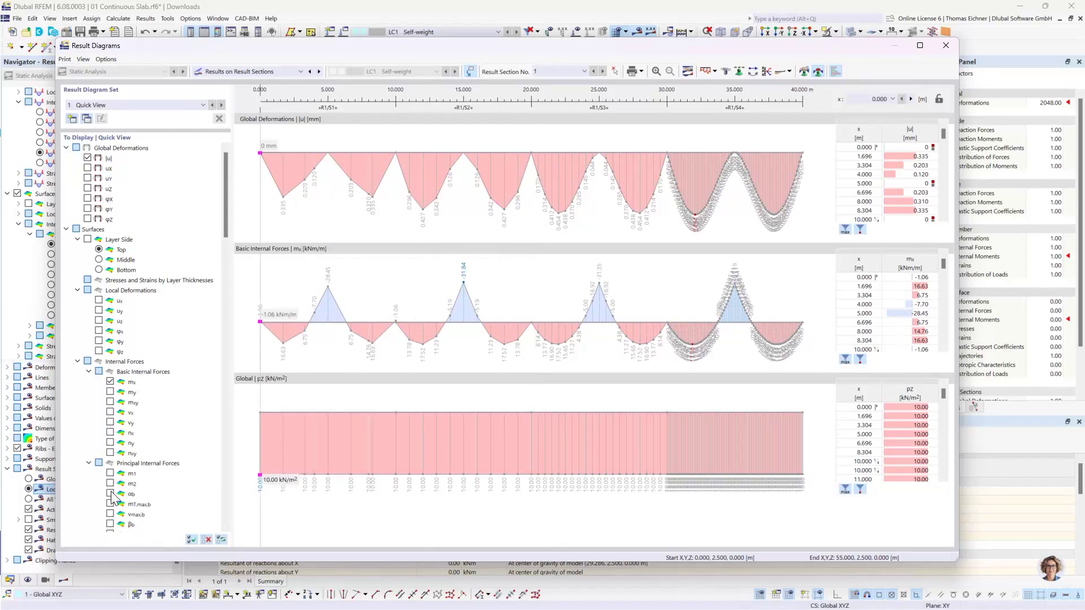
# Remove the global load distribution pz from the result diagrams and close the diagram window
pyautogui.scroll(-20, 120, 507)
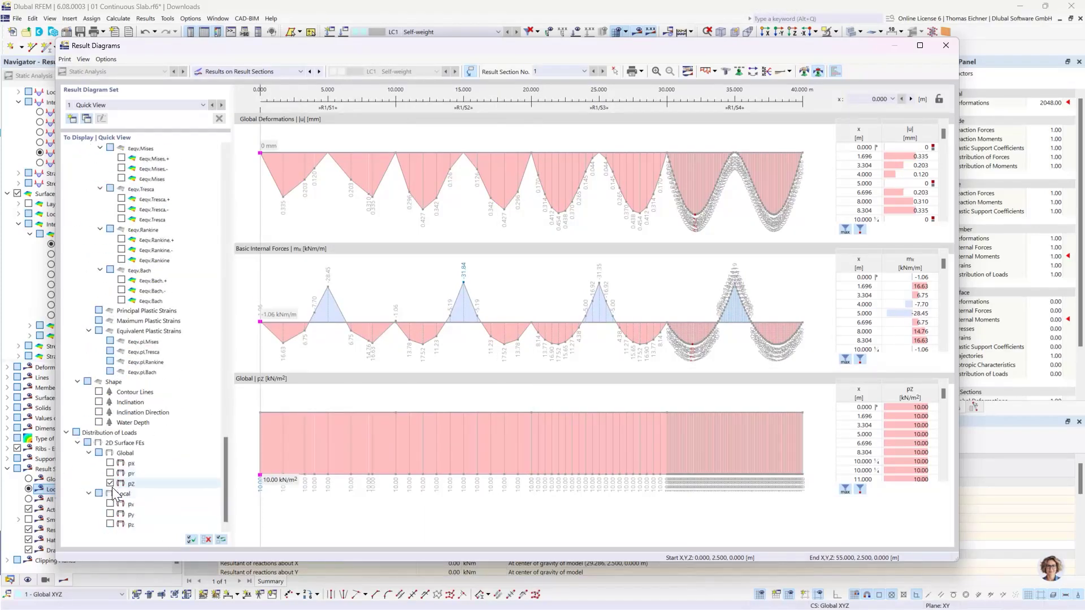
pyautogui.click(111, 484)
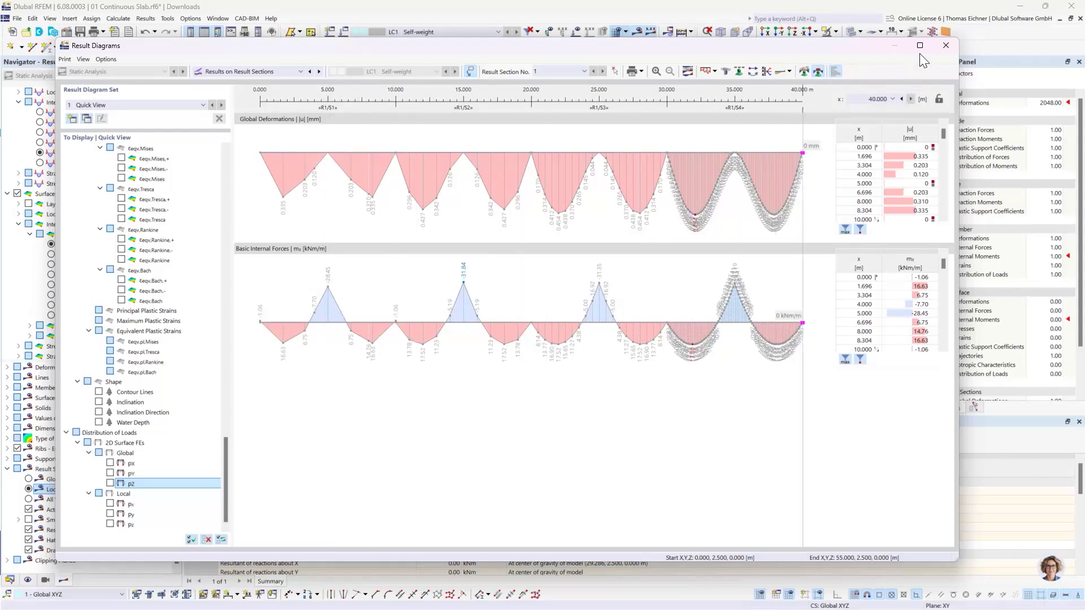
pyautogui.click(945, 46)
# Compare the peak moments of the differently meshed slabs, then display all values along the result sections
pyautogui.scroll(-4, 599, 254)
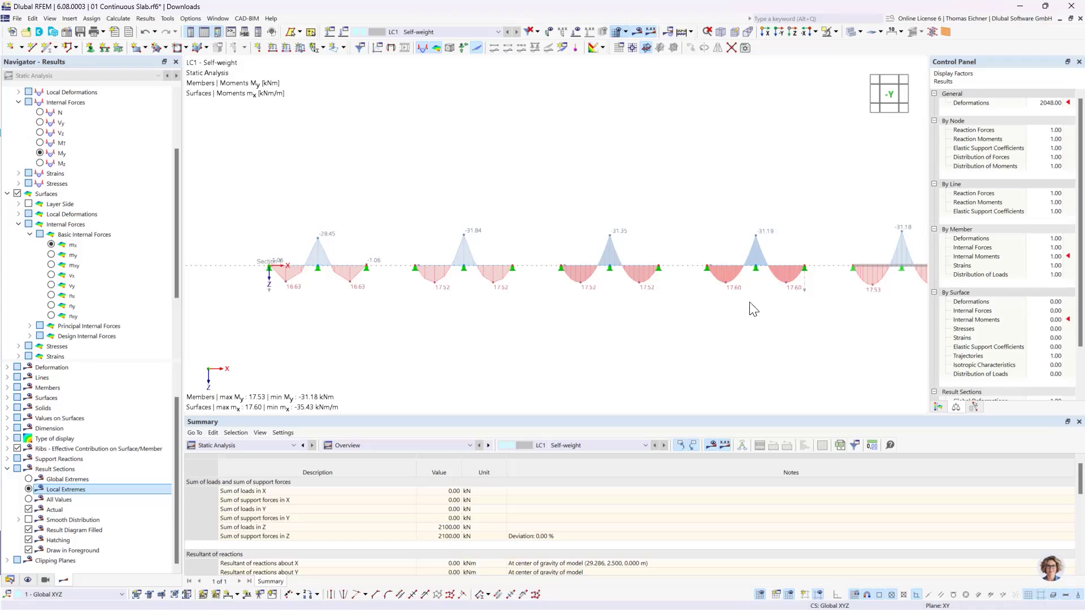
pyautogui.scroll(5, 734, 274)
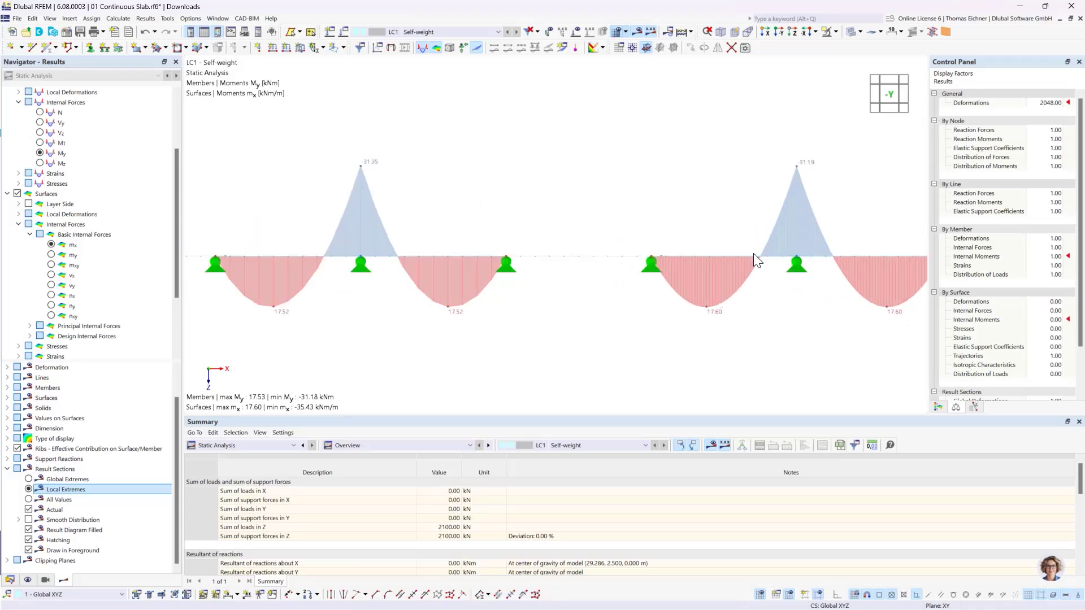
pyautogui.scroll(-5, 752, 253)
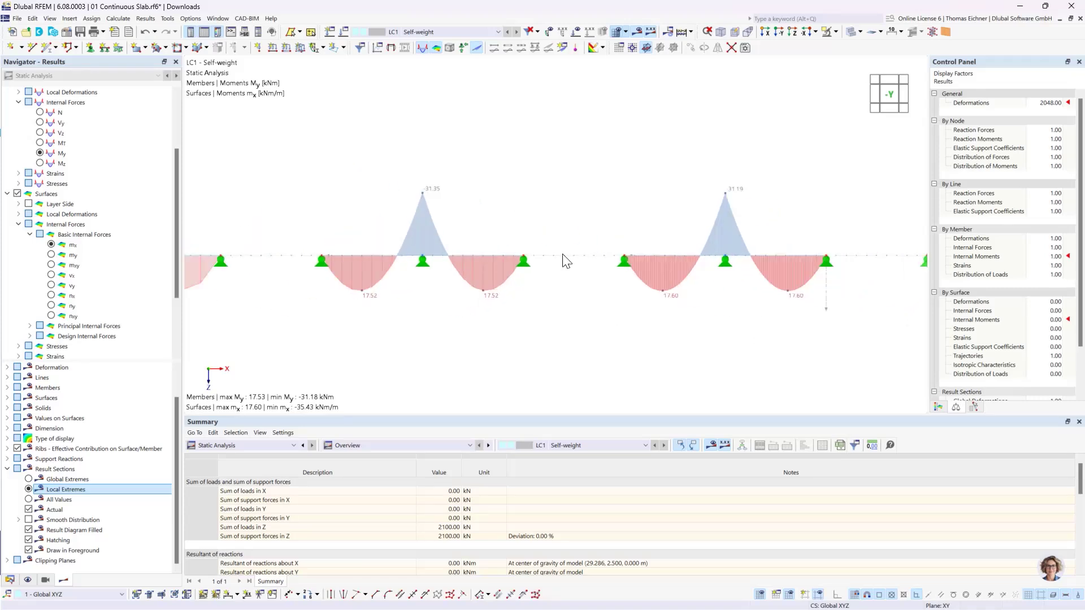
pyautogui.click(29, 500)
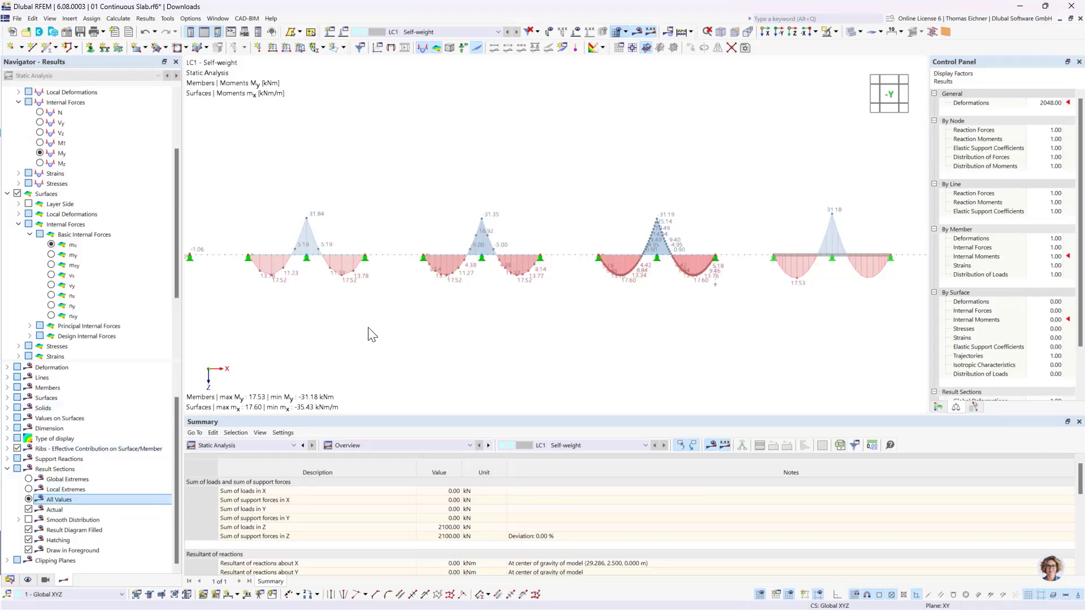
# Examine the mx values of the coarsest-meshed slab against its mesh in plan, then return to the reverse Y-direction view
pyautogui.moveTo(393, 336); pyautogui.dragTo(669, 365, button='middle')
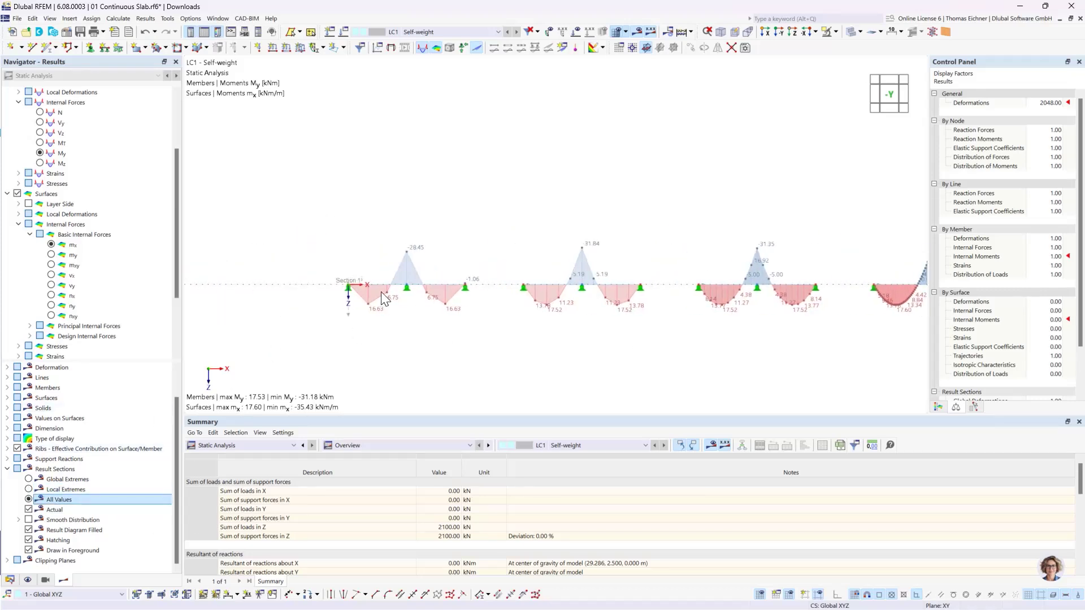
pyautogui.scroll(4, 384, 298)
pyautogui.scroll(2, 407, 341)
pyautogui.moveTo(431, 364); pyautogui.dragTo(431, 318, button='middle')
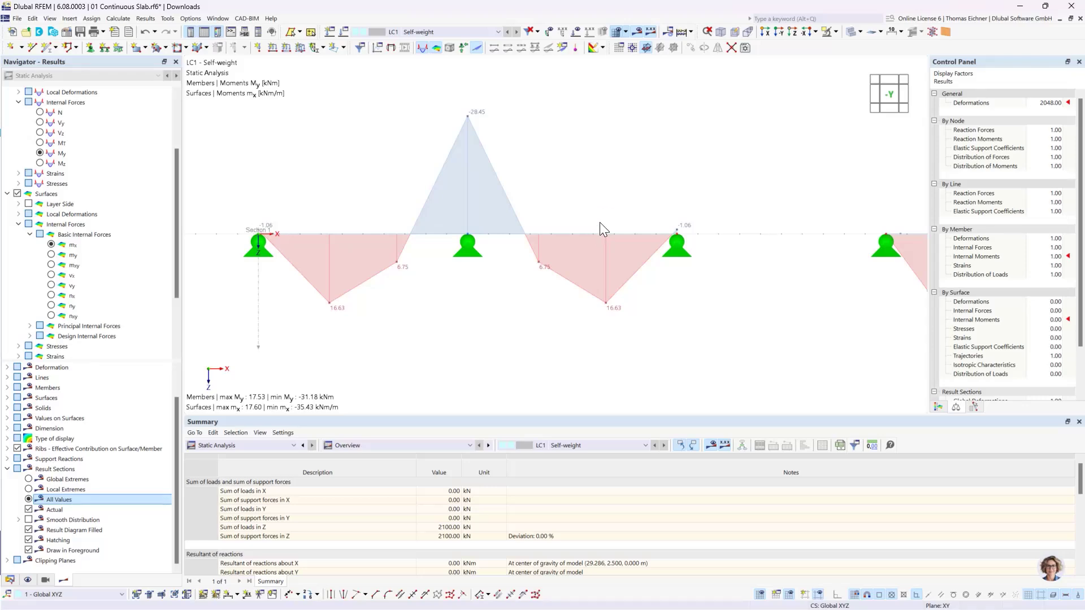
pyautogui.keyDown('ctrl'); pyautogui.moveTo(580, 190); pyautogui.dragTo(578, 294, button='middle'); pyautogui.keyUp('ctrl')
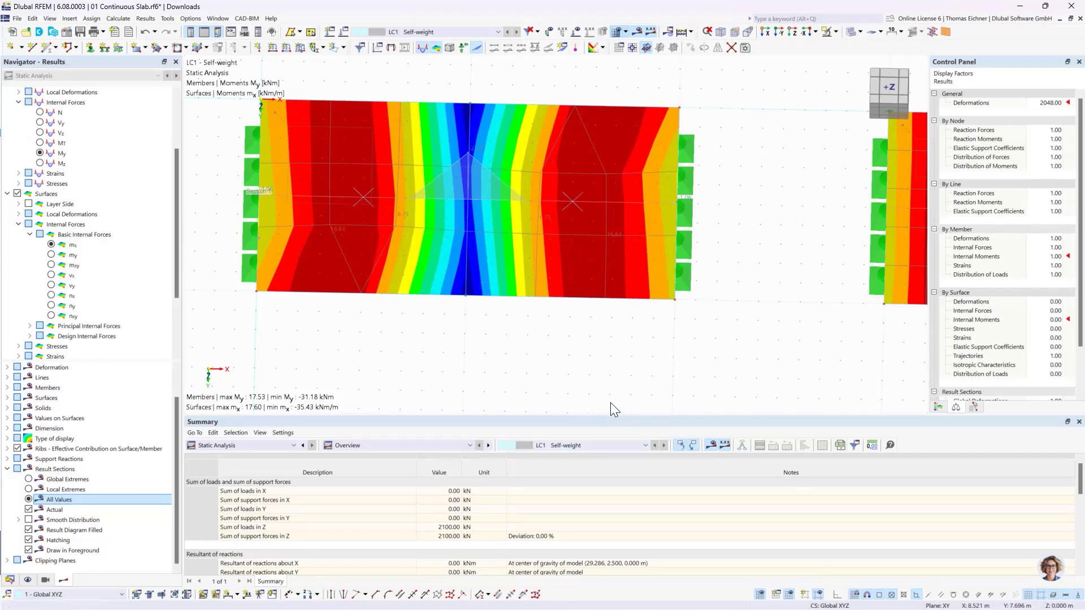
pyautogui.keyDown('ctrl'); pyautogui.moveTo(607, 351); pyautogui.dragTo(612, 297, button='middle'); pyautogui.keyUp('ctrl')
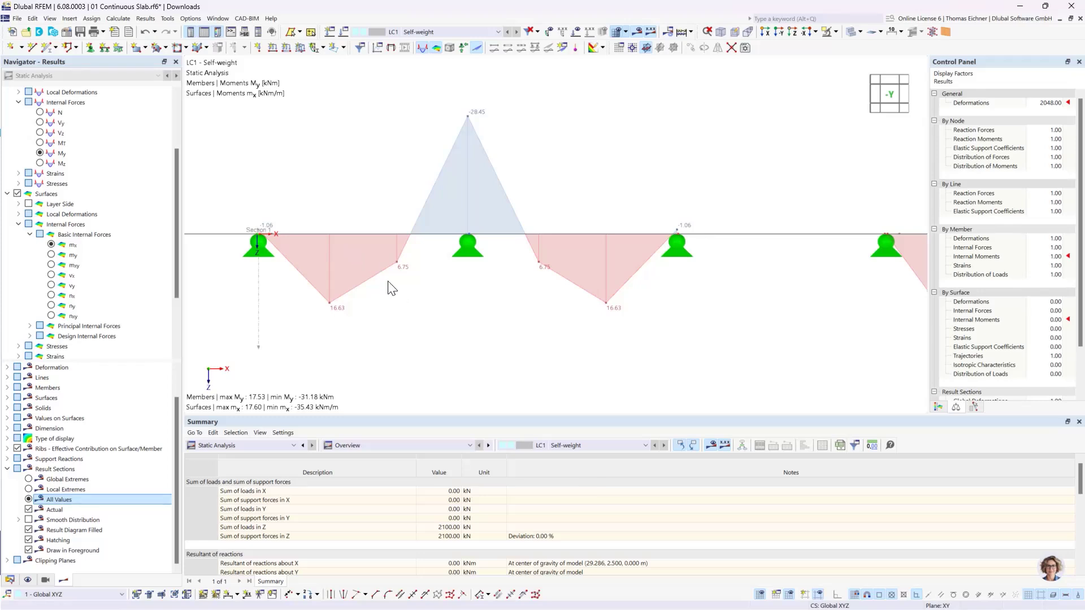
# Compare the detailed mx values of the finest-meshed slab with those of the other slabs and the member model
pyautogui.scroll(-5, 389, 287)
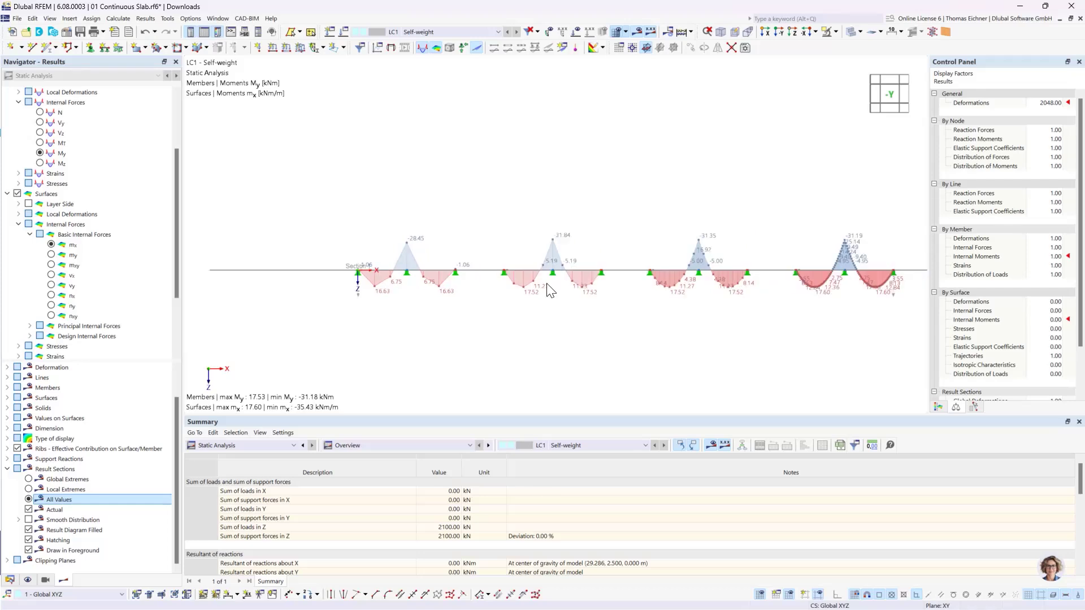
pyautogui.moveTo(749, 215); pyautogui.dragTo(528, 252, button='middle')
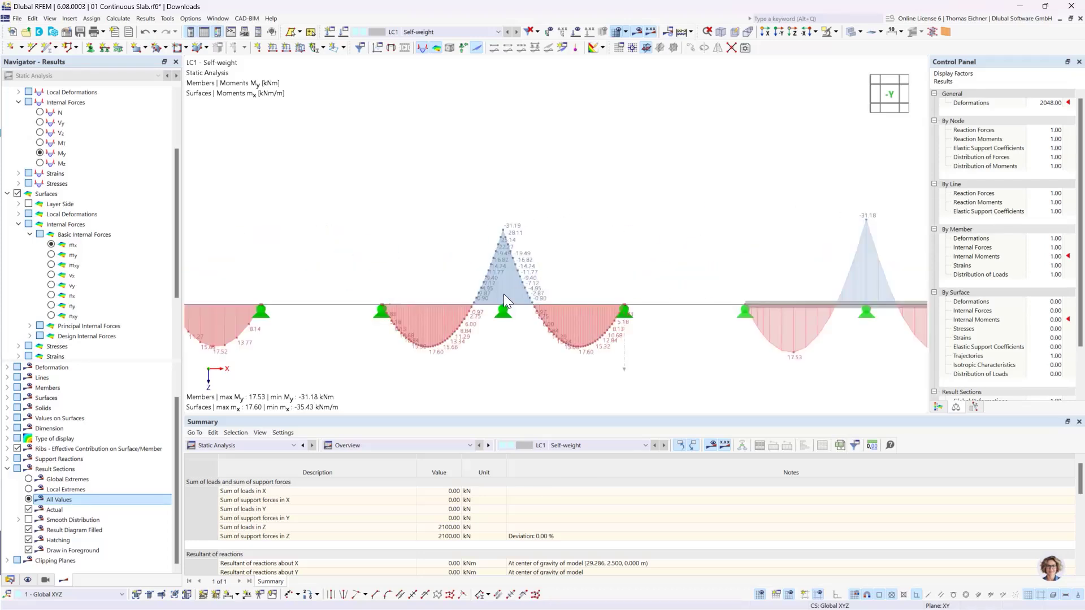
pyautogui.scroll(5, 504, 294)
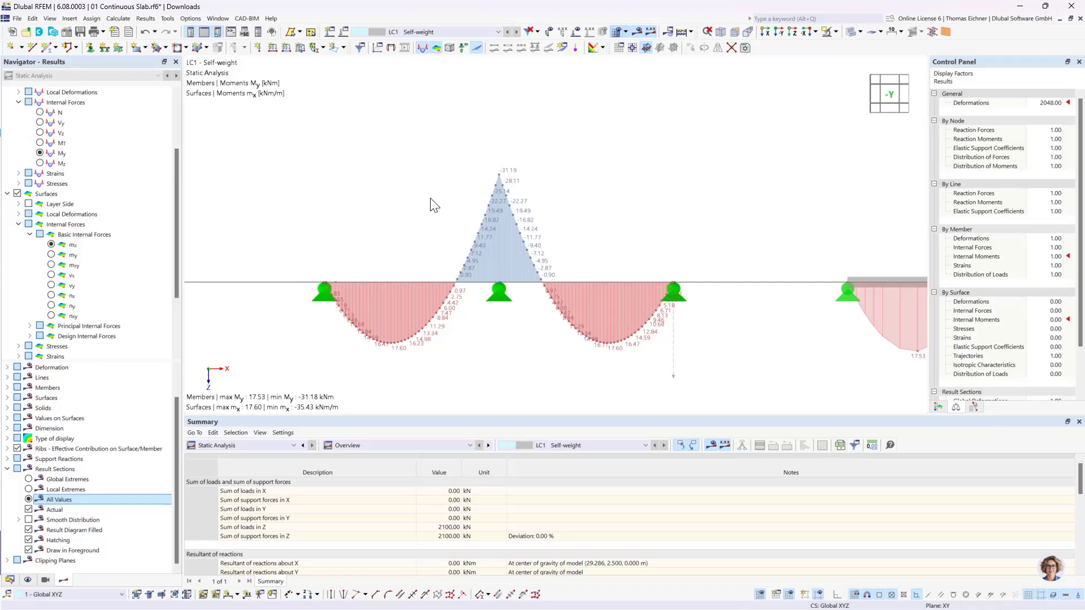
pyautogui.scroll(-5, 383, 287)
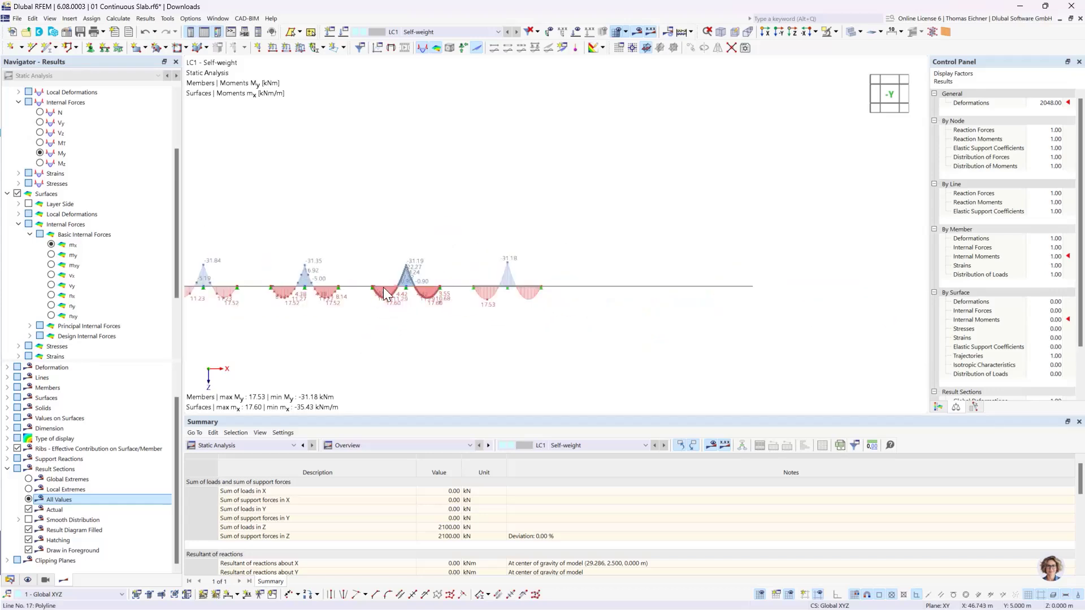
pyautogui.middleClick(383, 287)
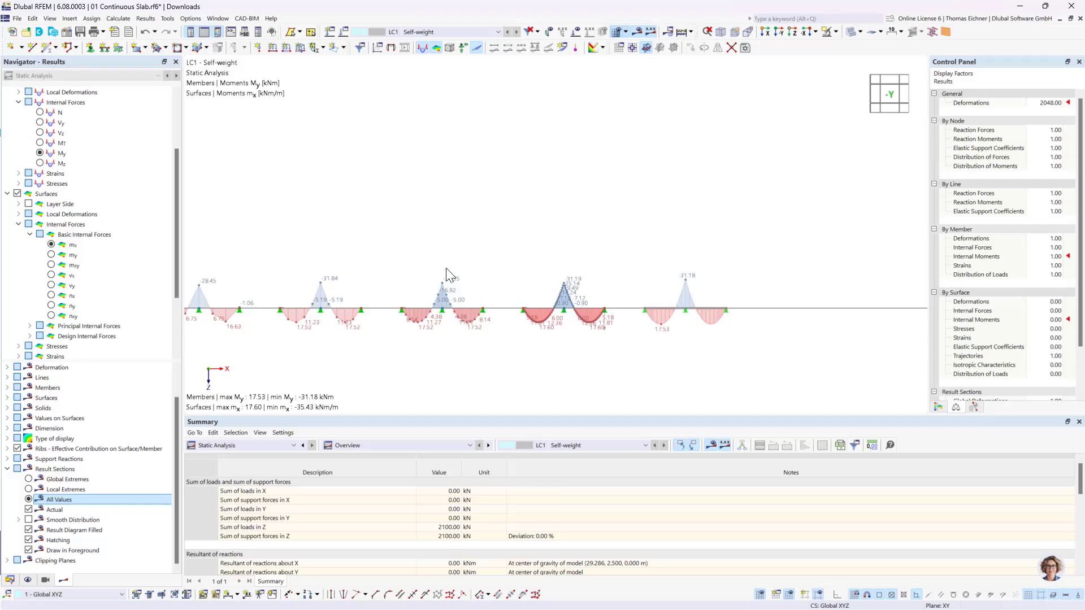
pyautogui.middleClick(463, 240)
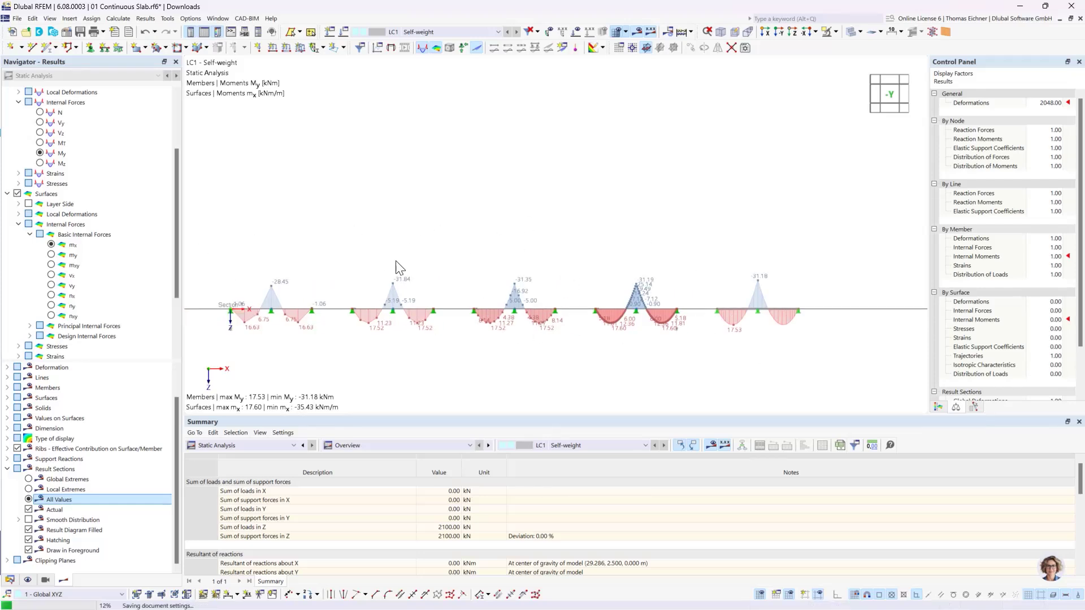
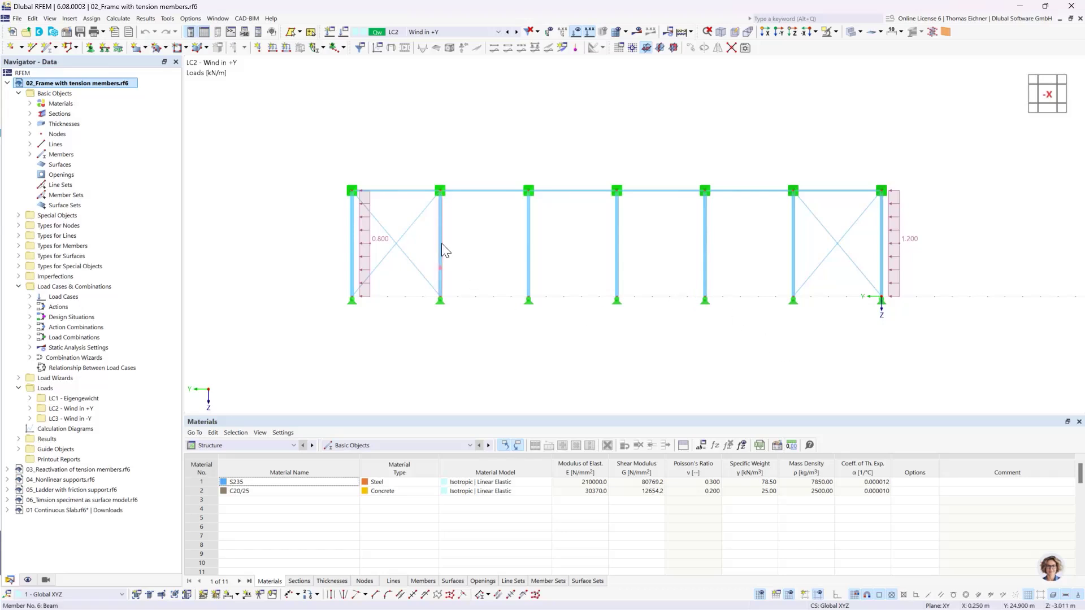
# In the 02_Frame with tension members model, check the member type of the upper horizontal member in the end bay with the 0.800 load
pyautogui.moveTo(442, 244)
pyautogui.moveTo(766, 336); pyautogui.dragTo(728, 343, button='middle')
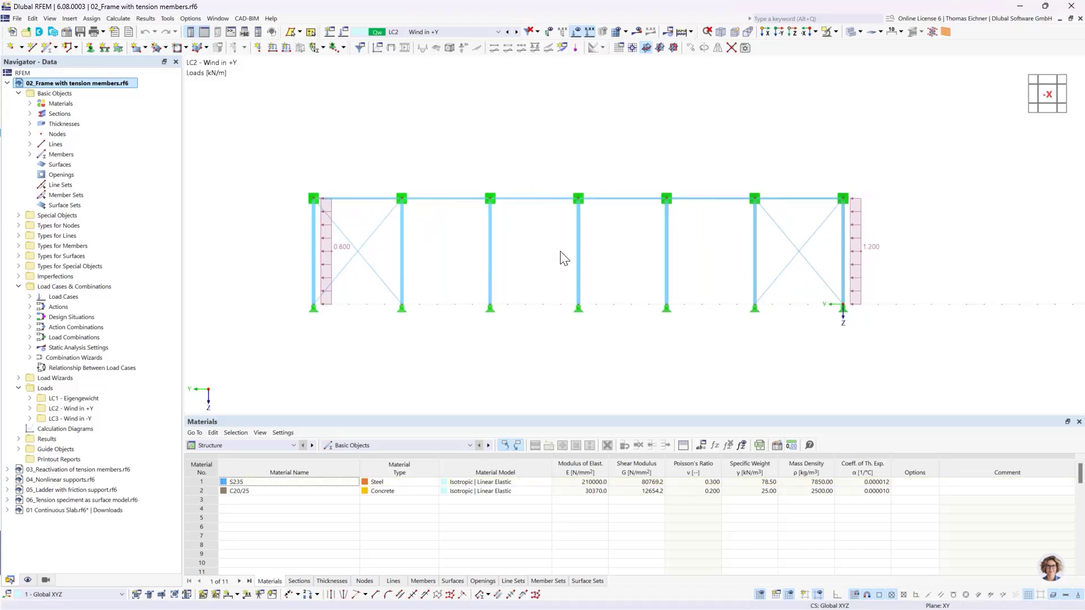
pyautogui.doubleClick(365, 202)
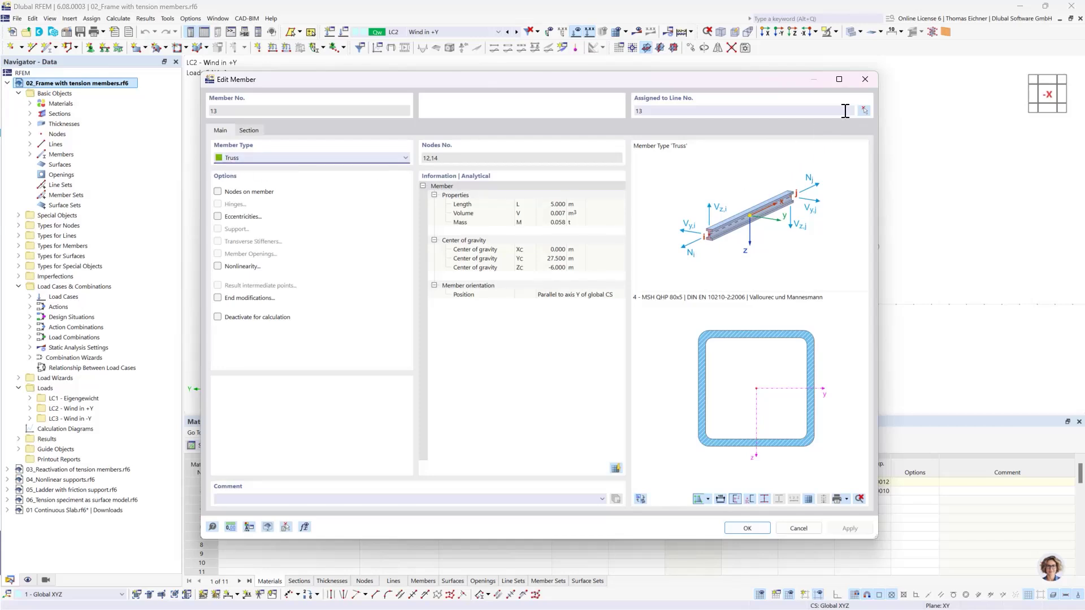
pyautogui.click(865, 79)
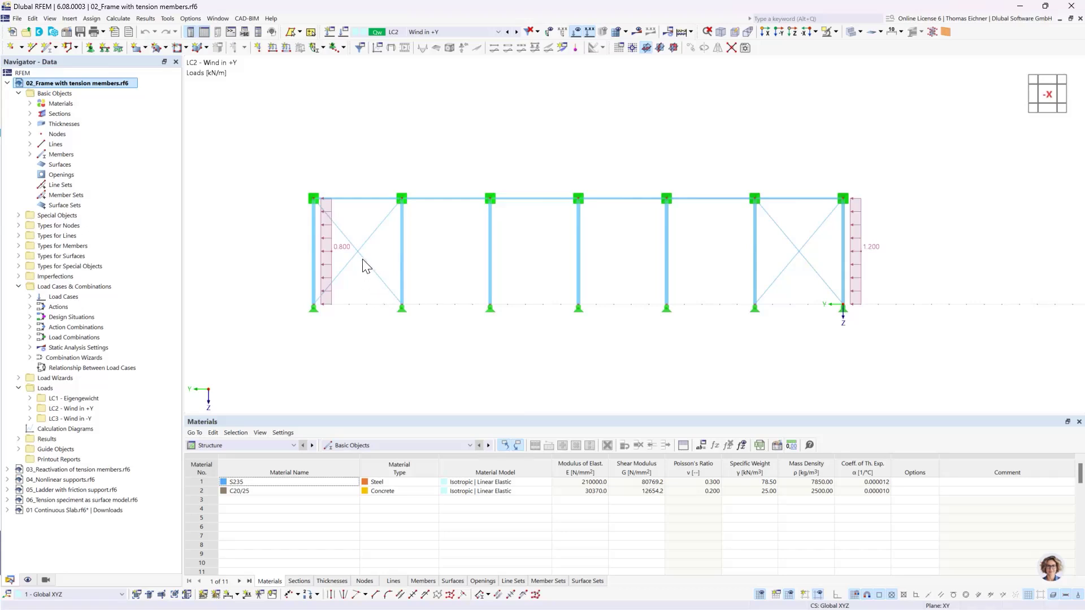
# Delete the crossed bracing diagonals in both end bays of the frame
pyautogui.moveTo(382, 304); pyautogui.dragTo(357, 243)
pyautogui.press('Delete')
pyautogui.moveTo(812, 286); pyautogui.dragTo(770, 267)
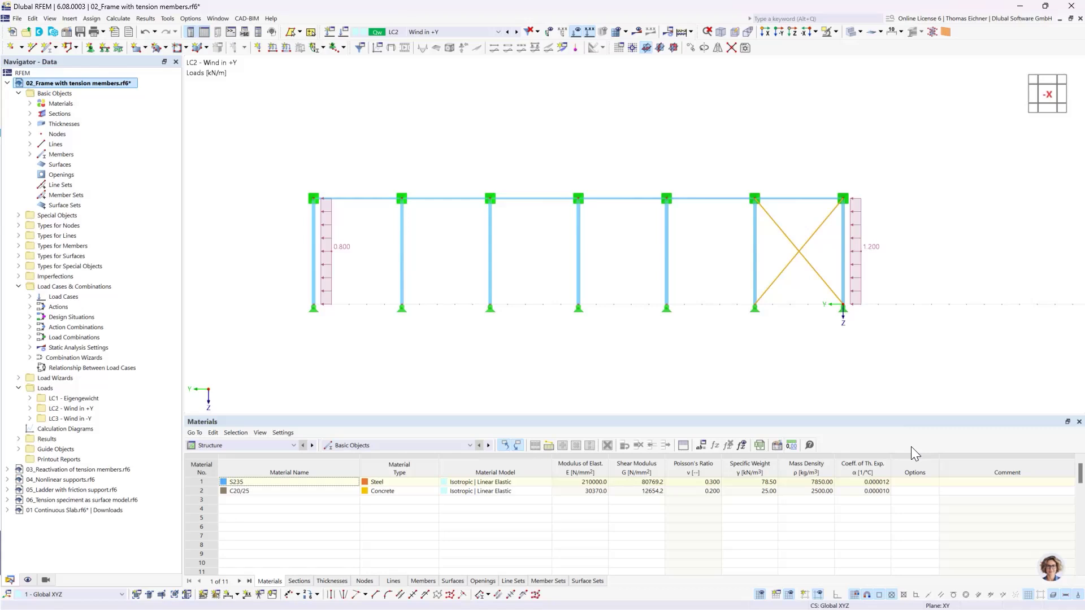
pyautogui.press('Delete')
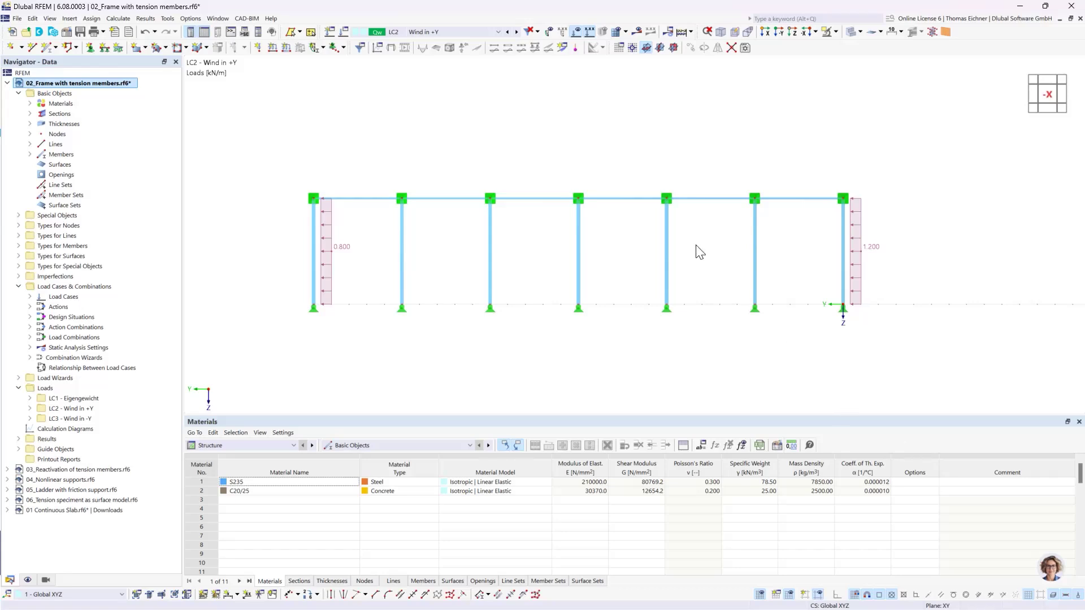
# Calculate LC2 - Wind in +Y for the unbraced frame and examine the error description of the static analysis
pyautogui.click(617, 31)
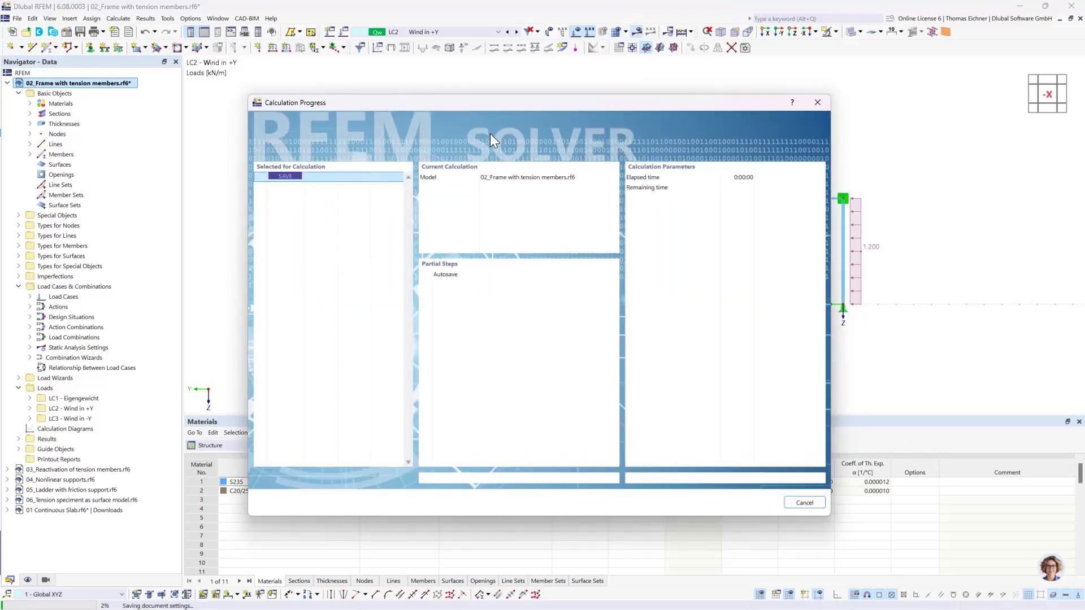
pyautogui.moveTo(497, 102); pyautogui.dragTo(588, 181)
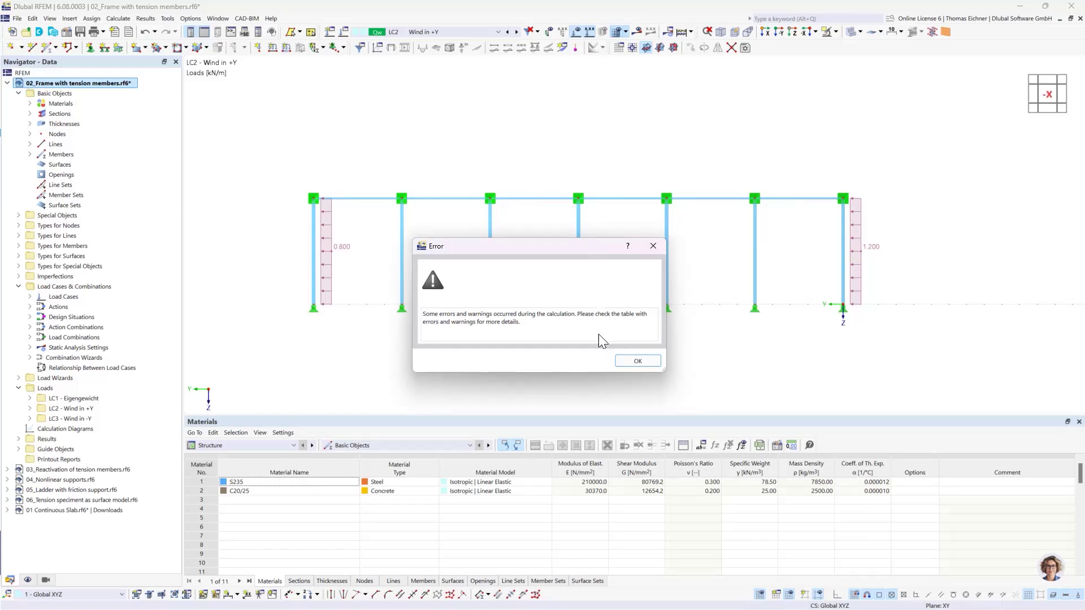
pyautogui.click(628, 364)
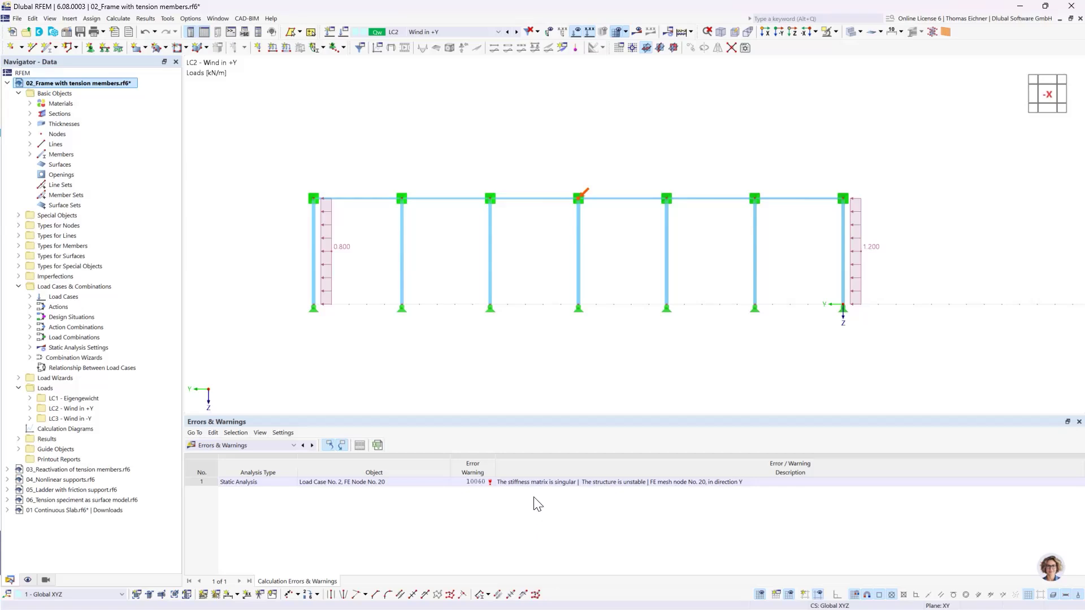
pyautogui.click(541, 481)
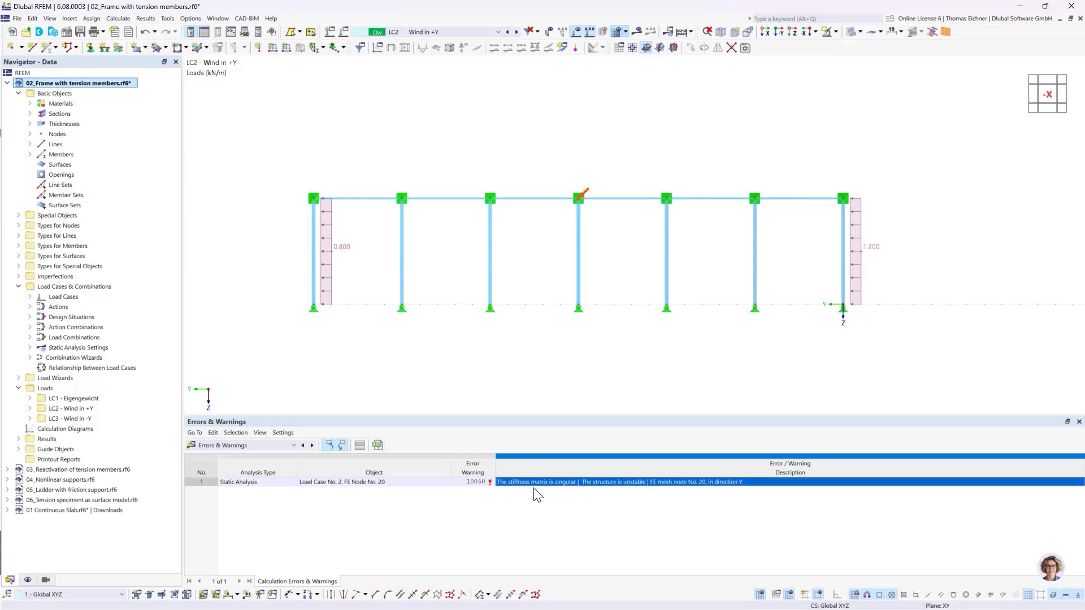
pyautogui.click(562, 507)
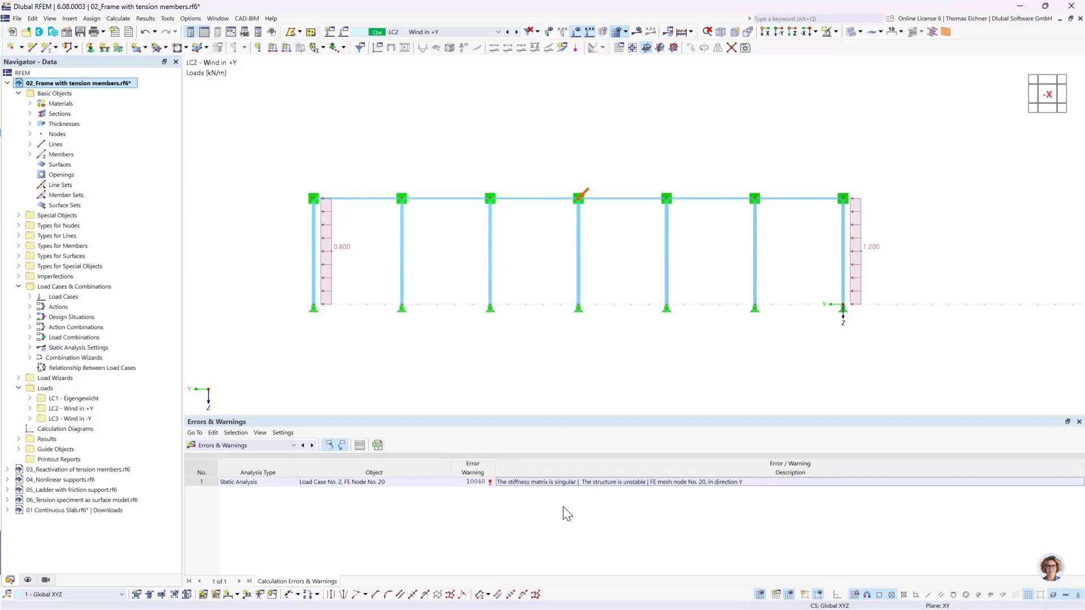
pyautogui.click(538, 482)
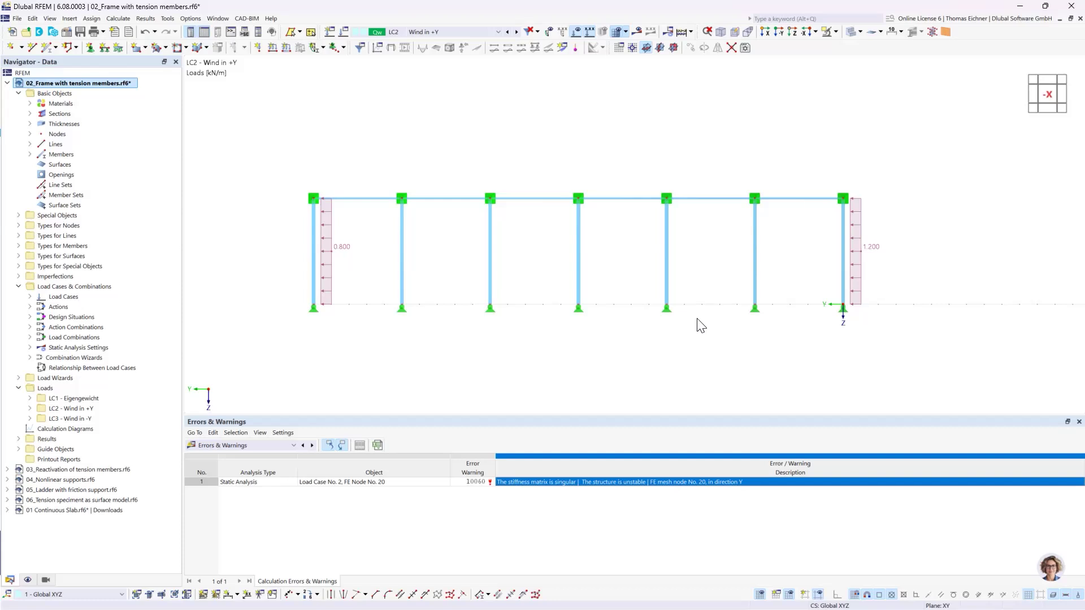
# Undo both bracing deletions to restore the diagonals in the end bays
pyautogui.click(144, 32)
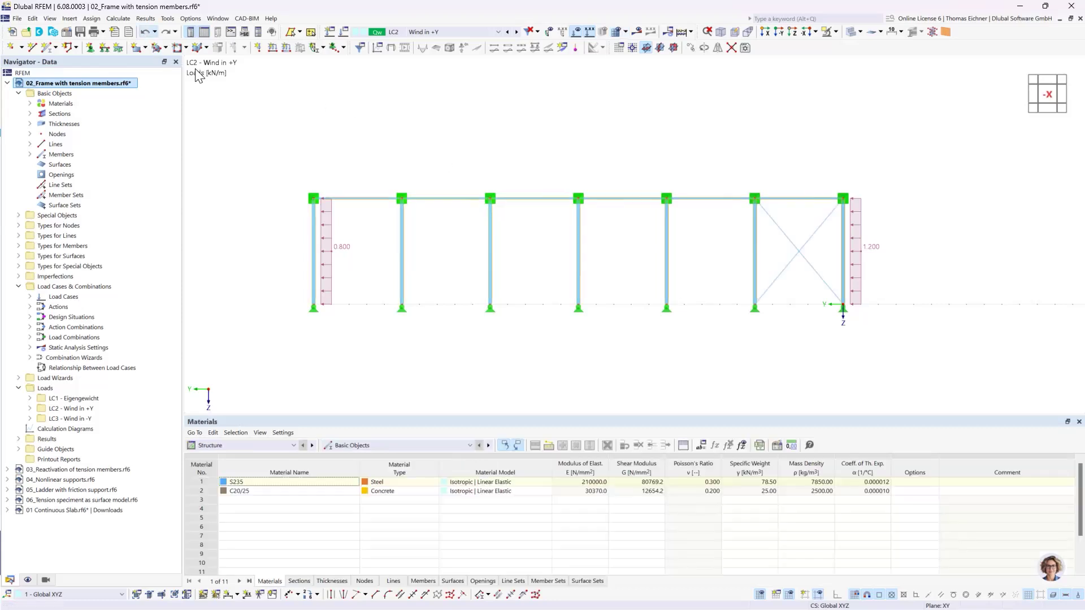
pyautogui.click(144, 33)
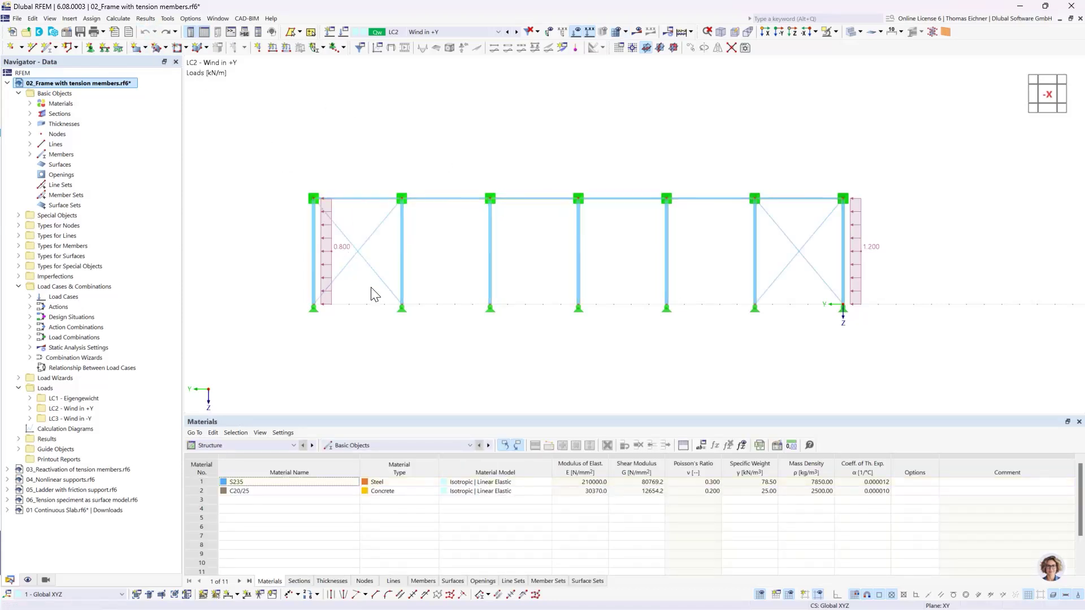
# Open the member nonlinearity definition assigned to the bracing diagonal in the end bay with the 0.800 load
pyautogui.doubleClick(370, 246)
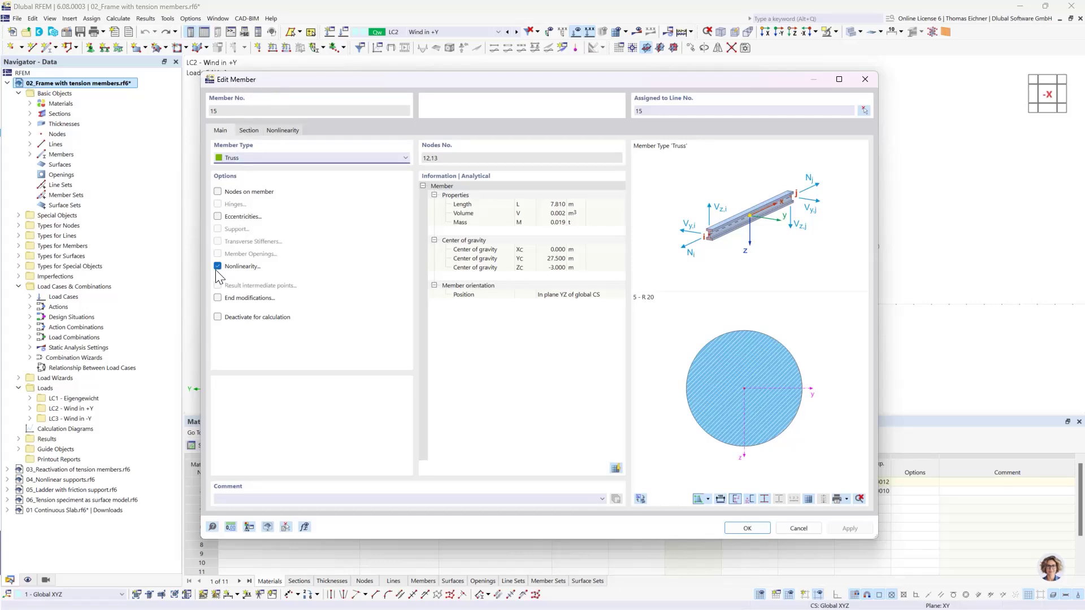
pyautogui.click(280, 131)
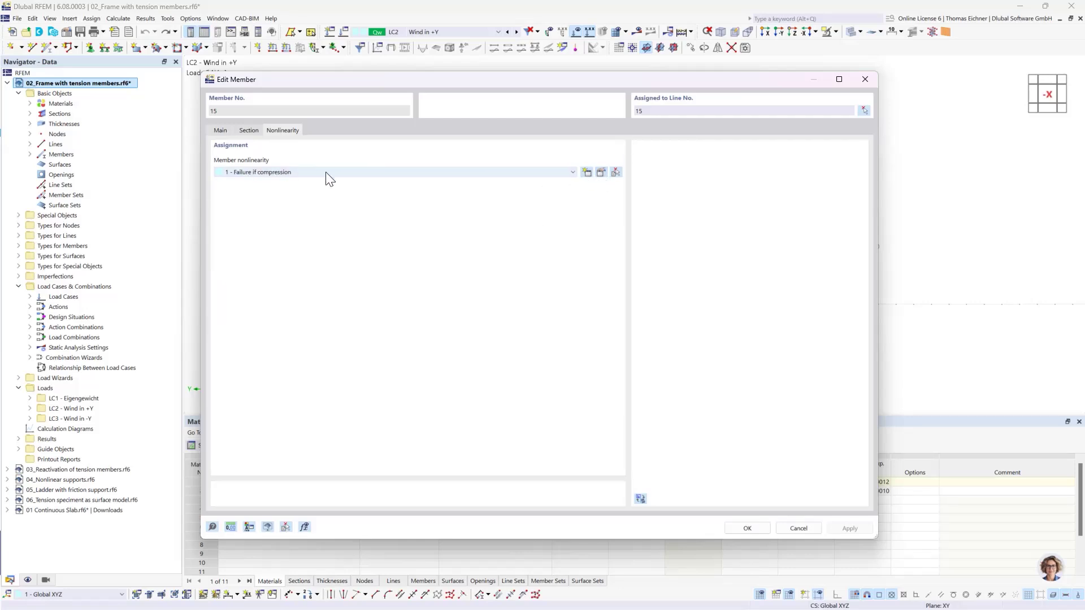
pyautogui.click(600, 172)
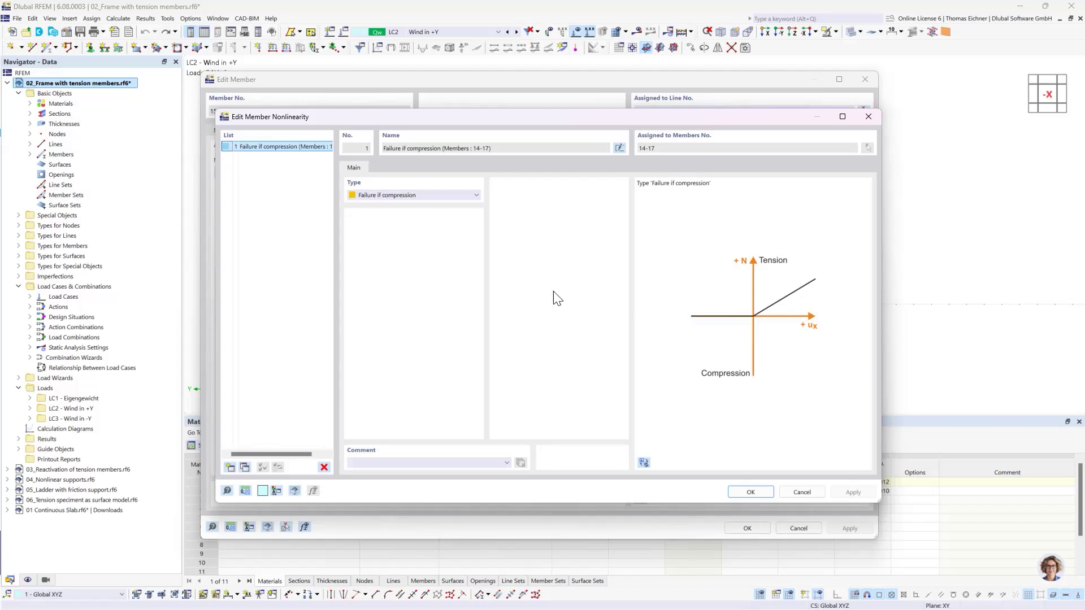
# Preview the Yielding nonlinearity type for the diagonals and restore Failure if compression
pyautogui.click(440, 196)
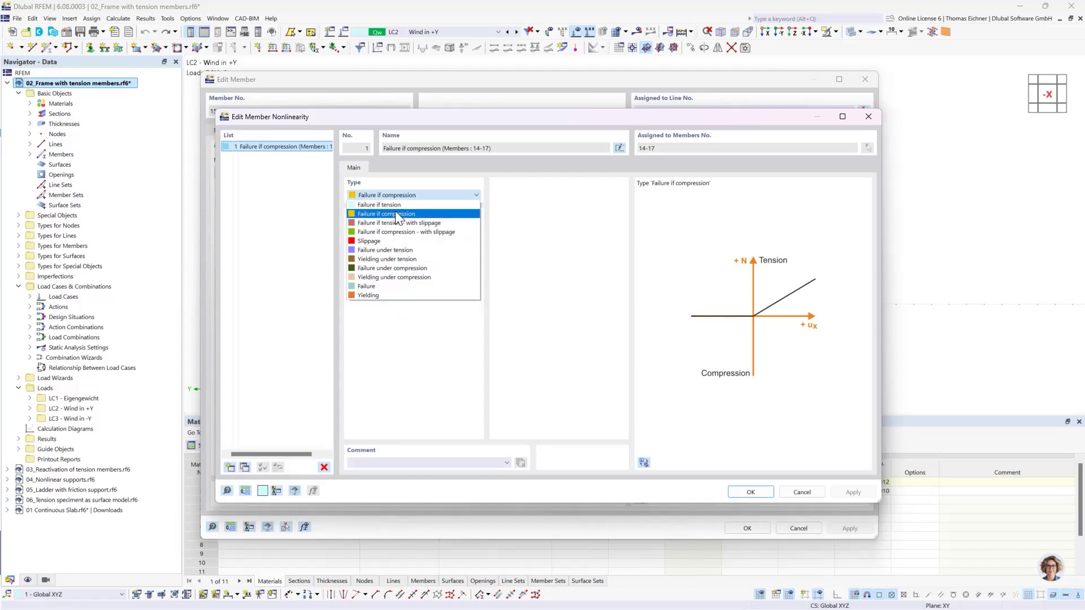
pyautogui.click(376, 295)
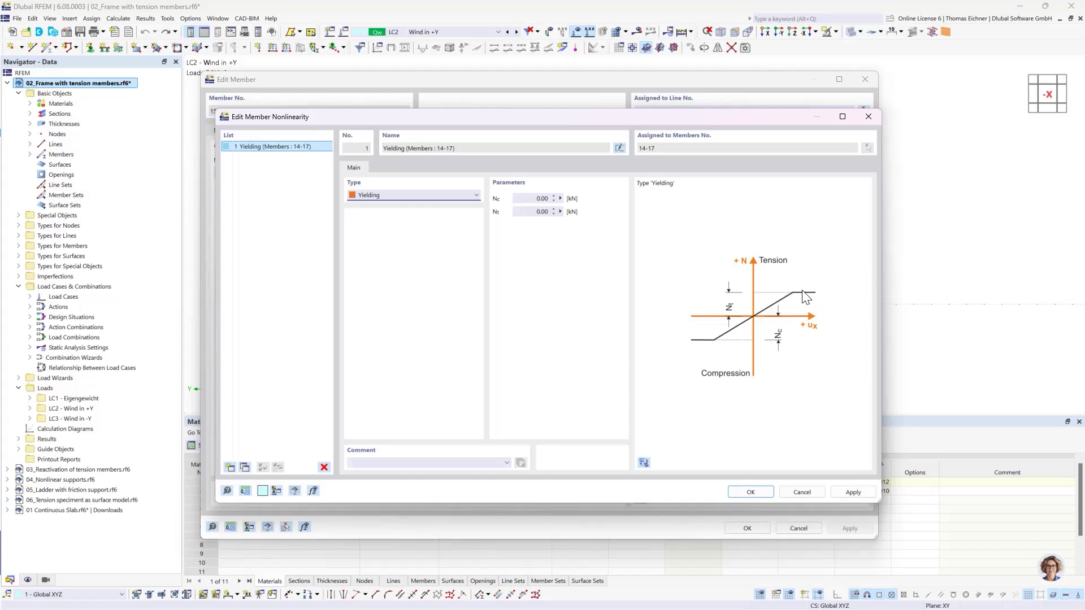
pyautogui.click(432, 197)
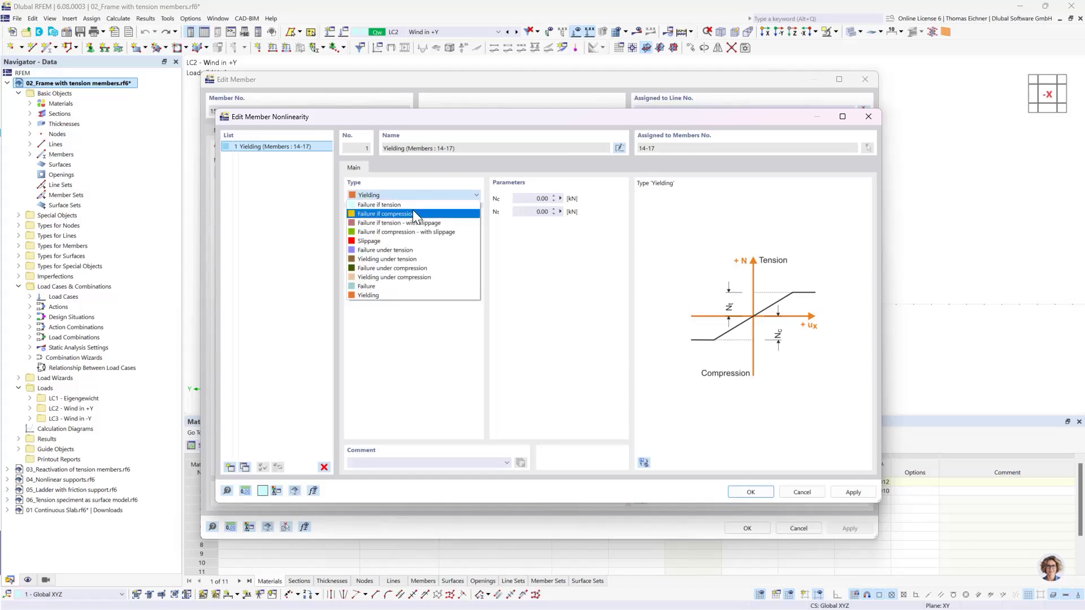
pyautogui.click(415, 211)
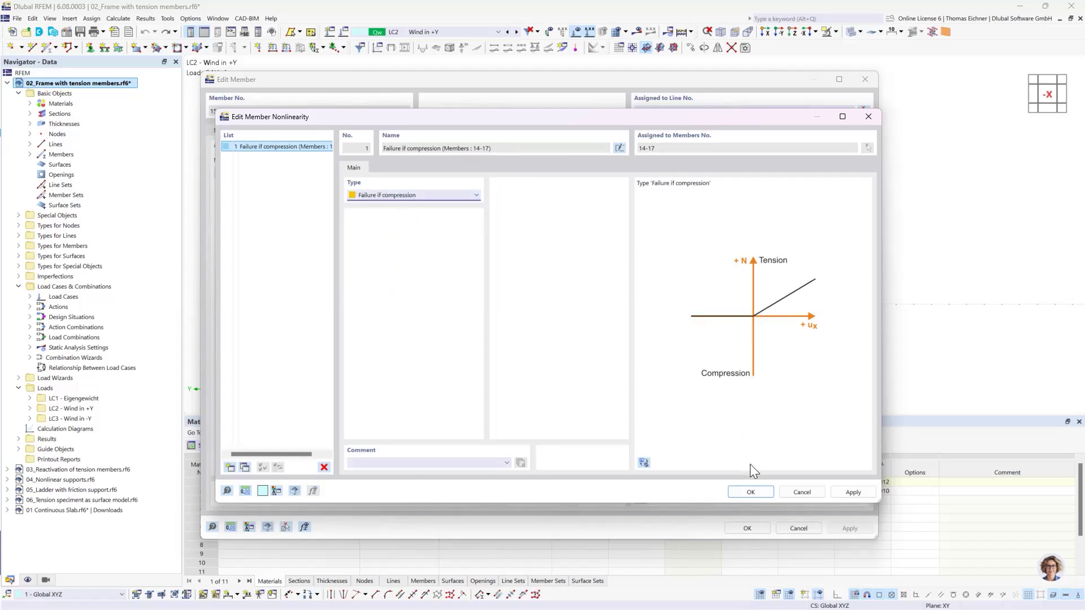
pyautogui.click(751, 493)
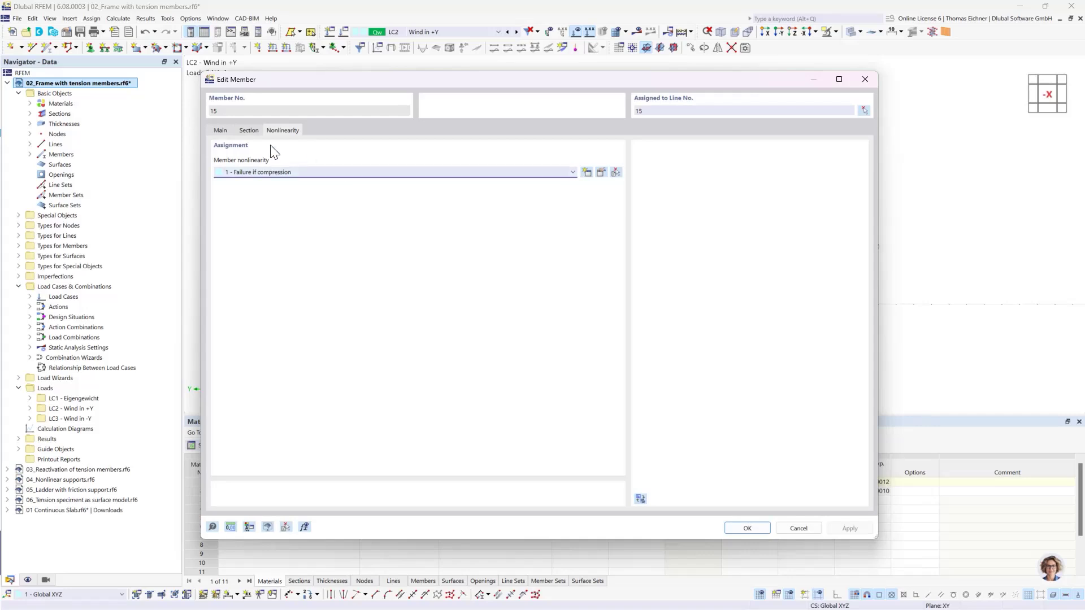
# Review the member types available for the diagonal and close its properties with Truss kept
pyautogui.click(220, 130)
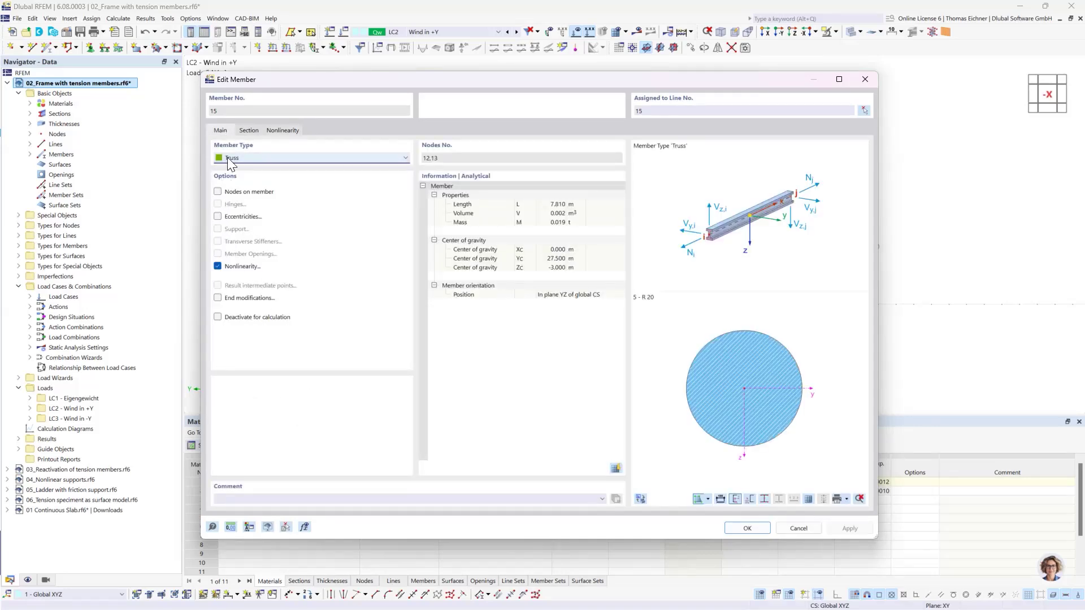
pyautogui.click(322, 157)
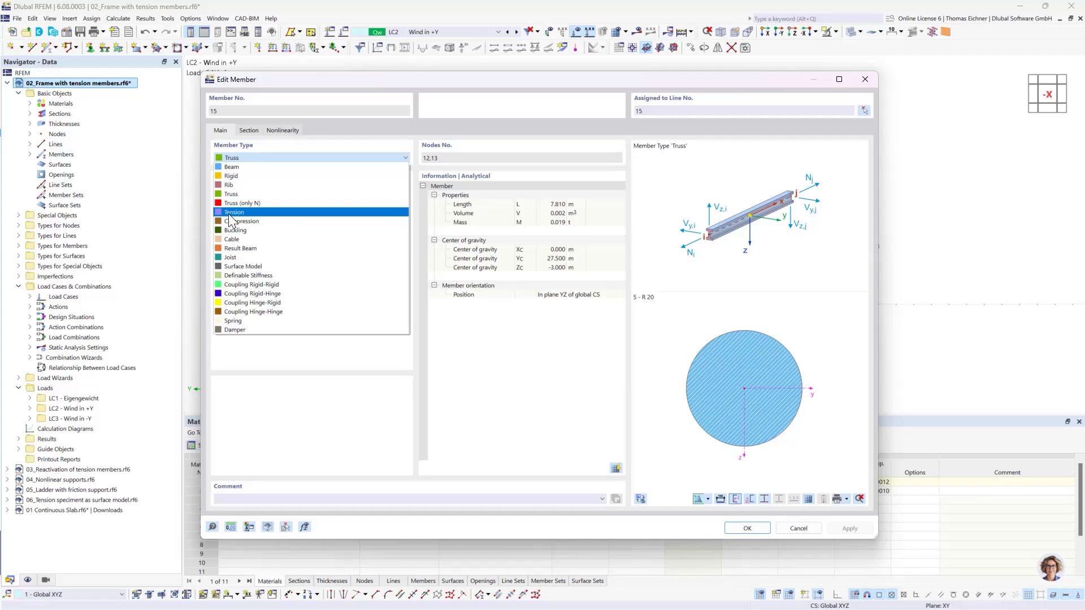
pyautogui.click(259, 157)
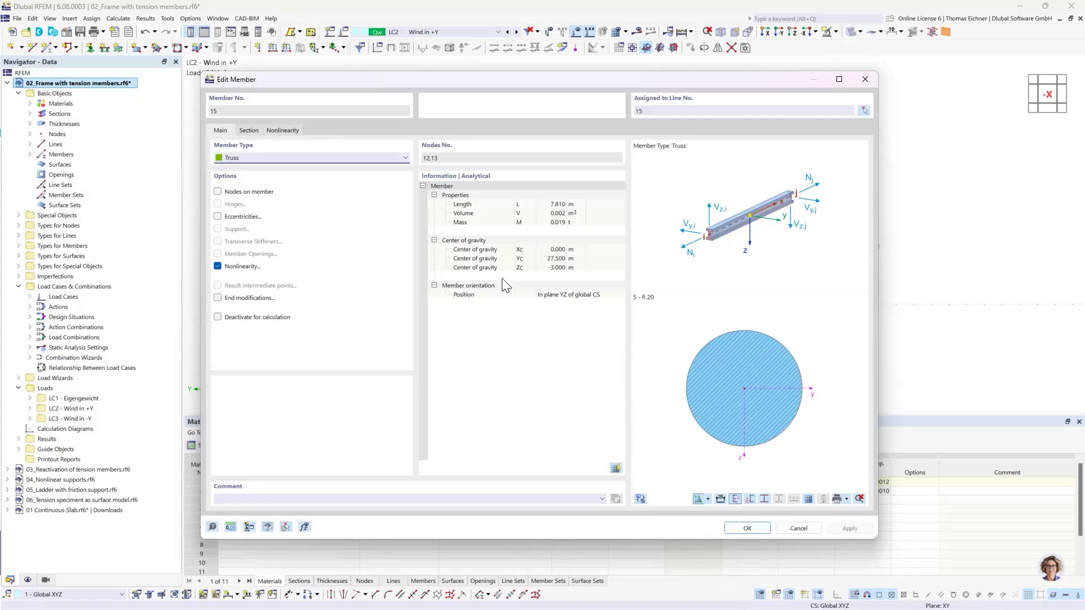
pyautogui.click(747, 528)
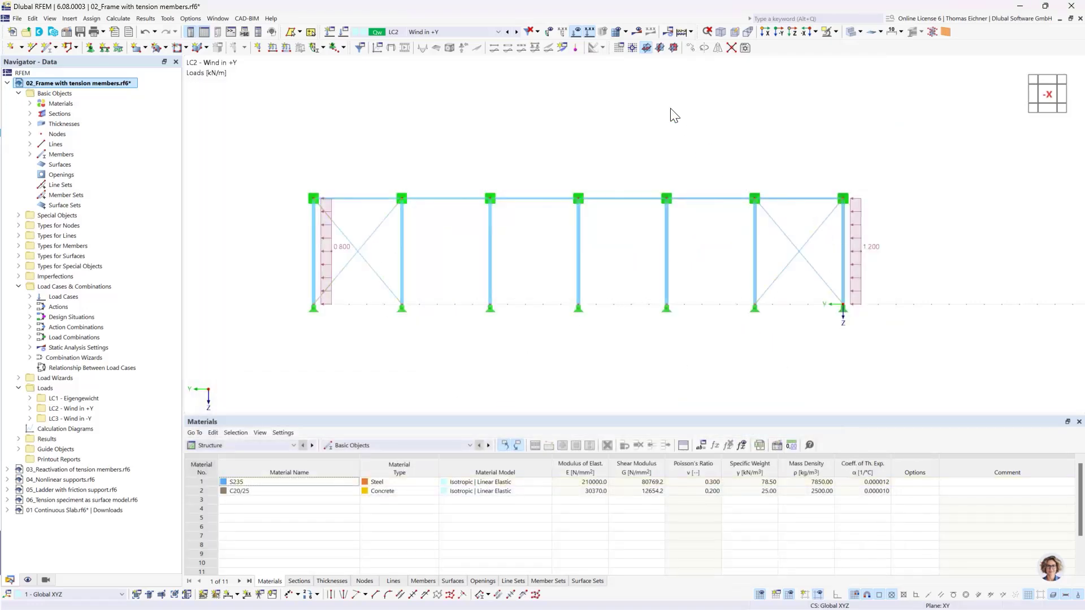
# Show the LC2 - Wind in +Y axial forces N and add the support reactions to the results display
pyautogui.click(637, 32)
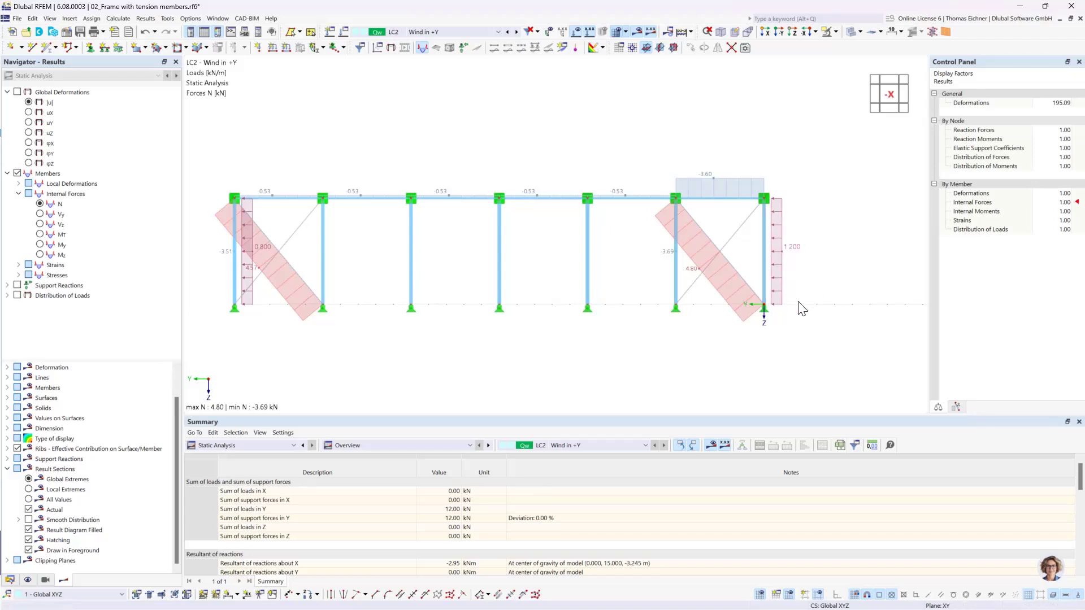
pyautogui.scroll(1, 755, 220)
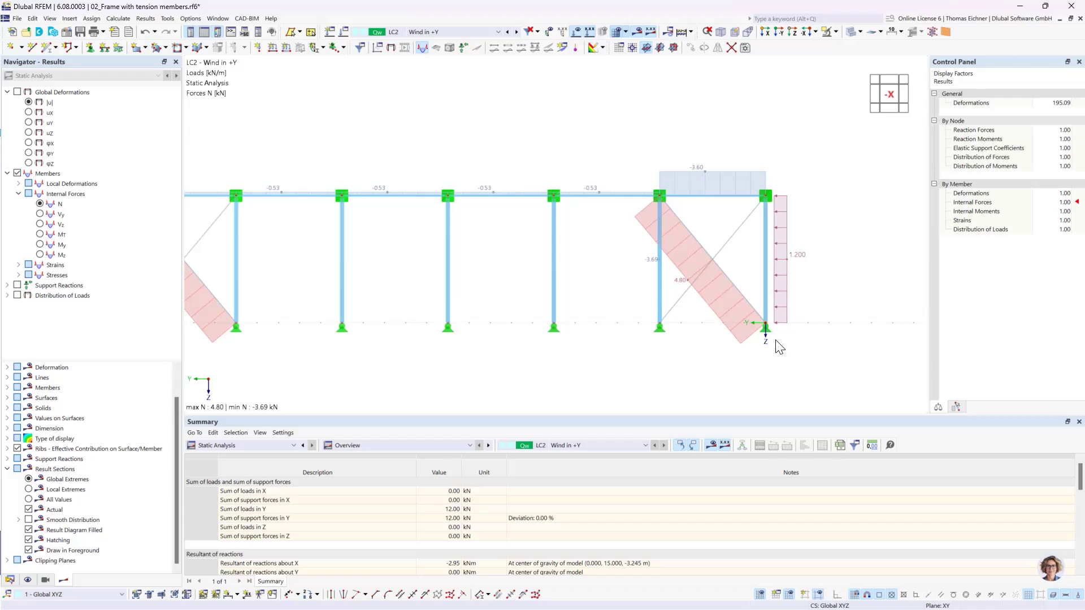
pyautogui.click(17, 286)
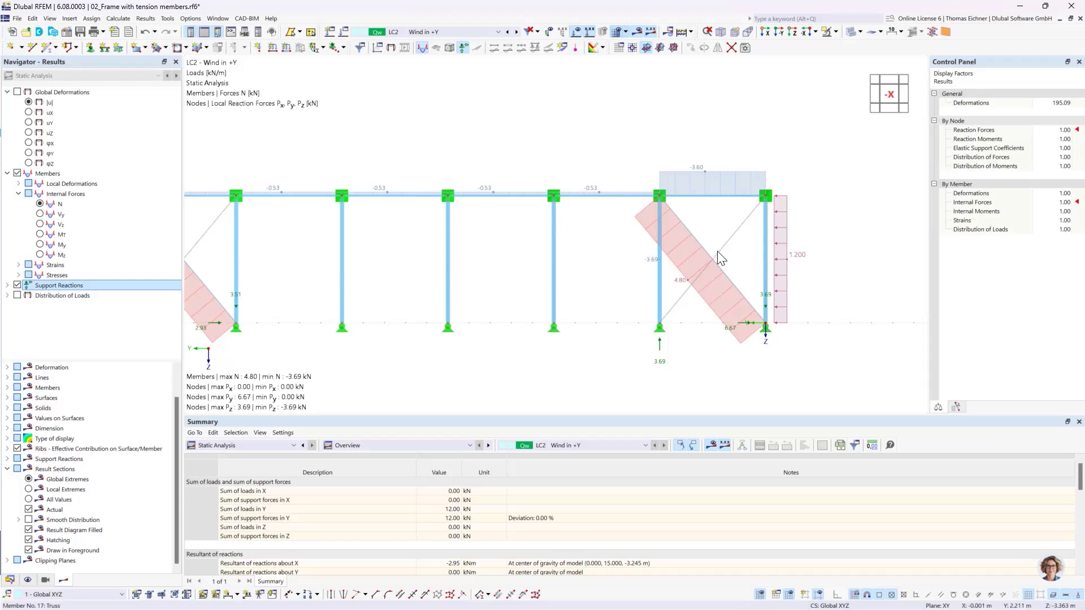
pyautogui.scroll(3, 730, 265)
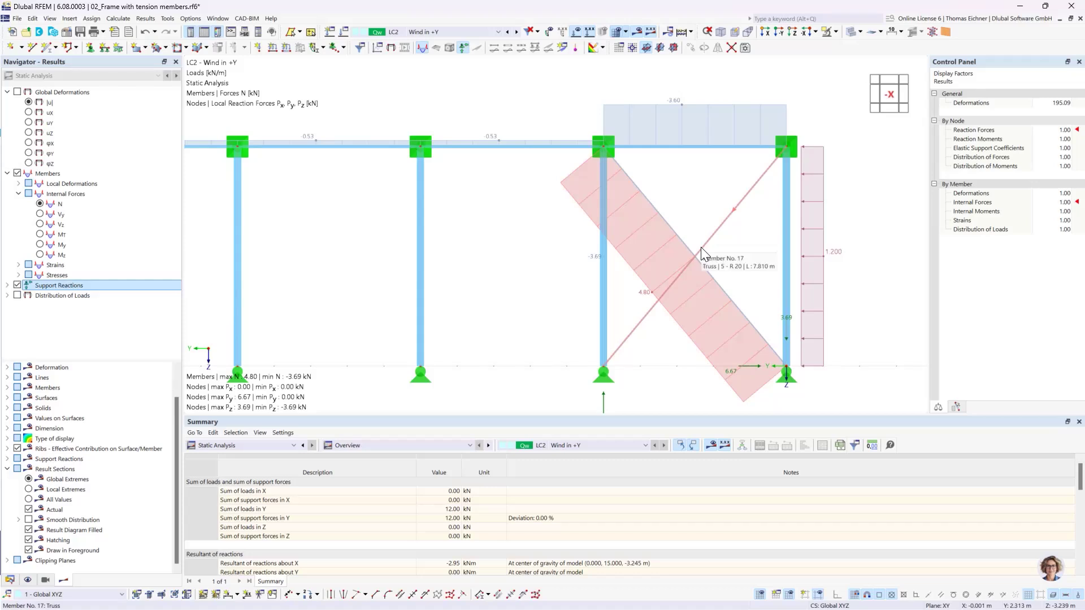
pyautogui.scroll(-1, 700, 247)
# Display the global deformations |u| and raise the deformation display factor to 512
pyautogui.click(28, 103)
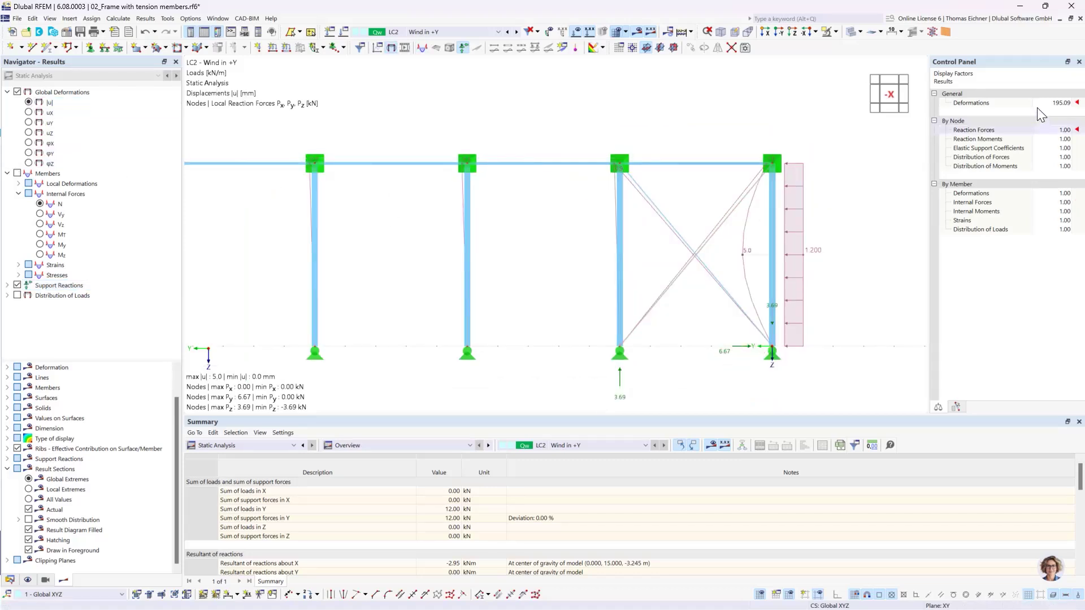
pyautogui.click(1056, 103)
pyautogui.click(1067, 101)
pyautogui.click(1067, 101)
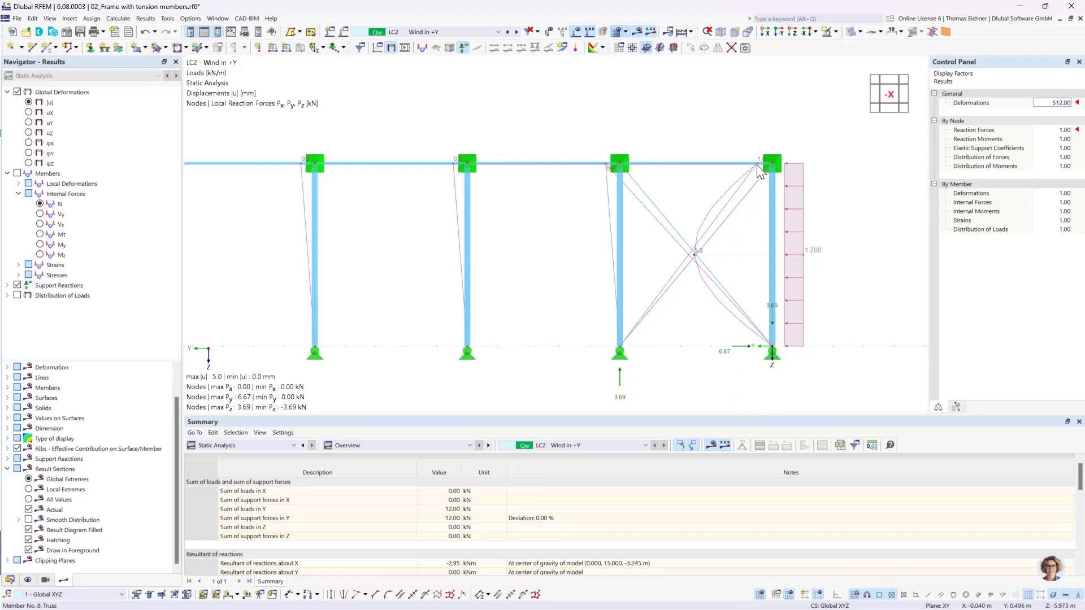
pyautogui.click(621, 353)
# Reduce the deformation display factor to 128 and switch the results back to the member axial forces N
pyautogui.click(1067, 104)
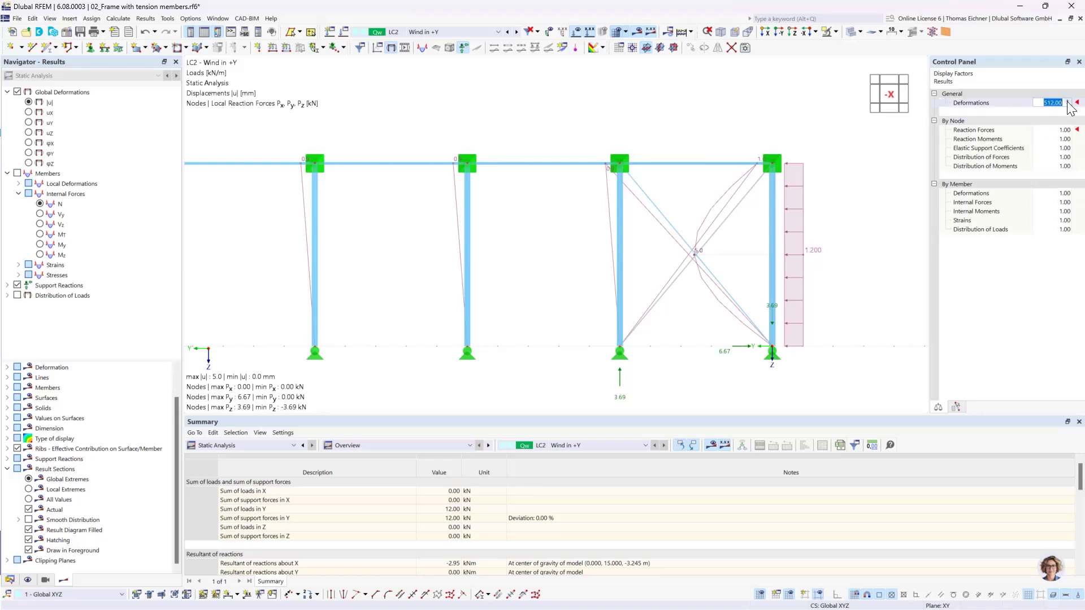
pyautogui.click(1067, 104)
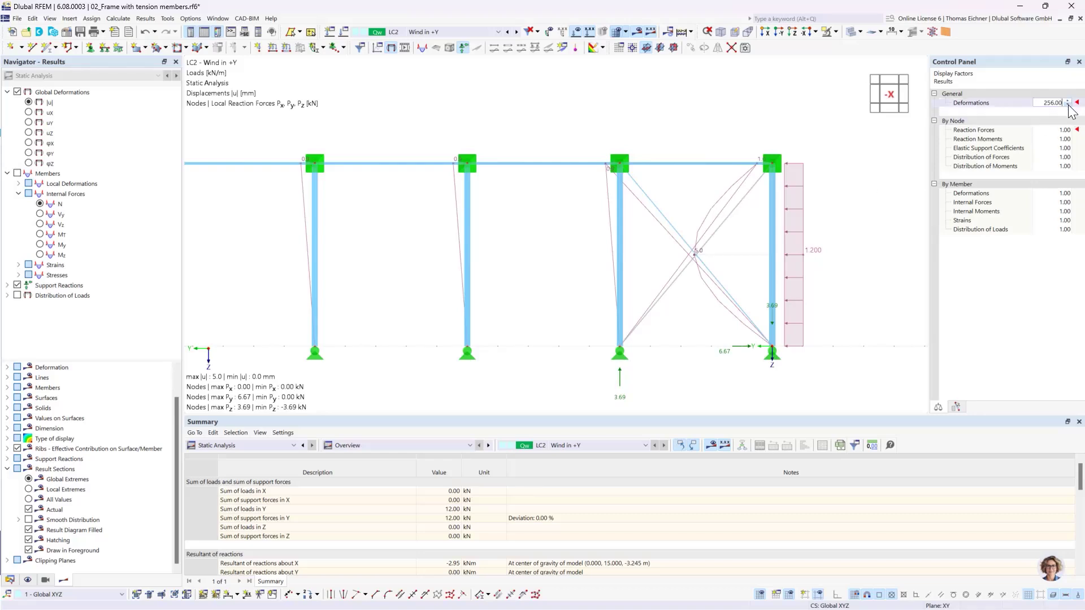
pyautogui.click(45, 204)
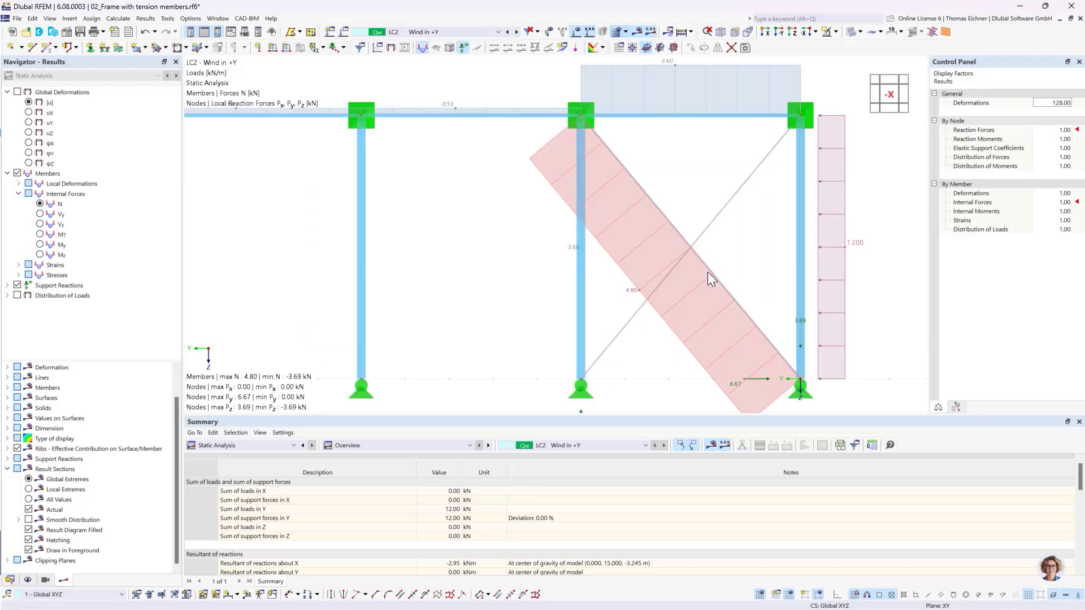
# Hide the loads and inspect the axial forces in the crossed diagonals of the end bay at the origin
pyautogui.scroll(5, 707, 273)
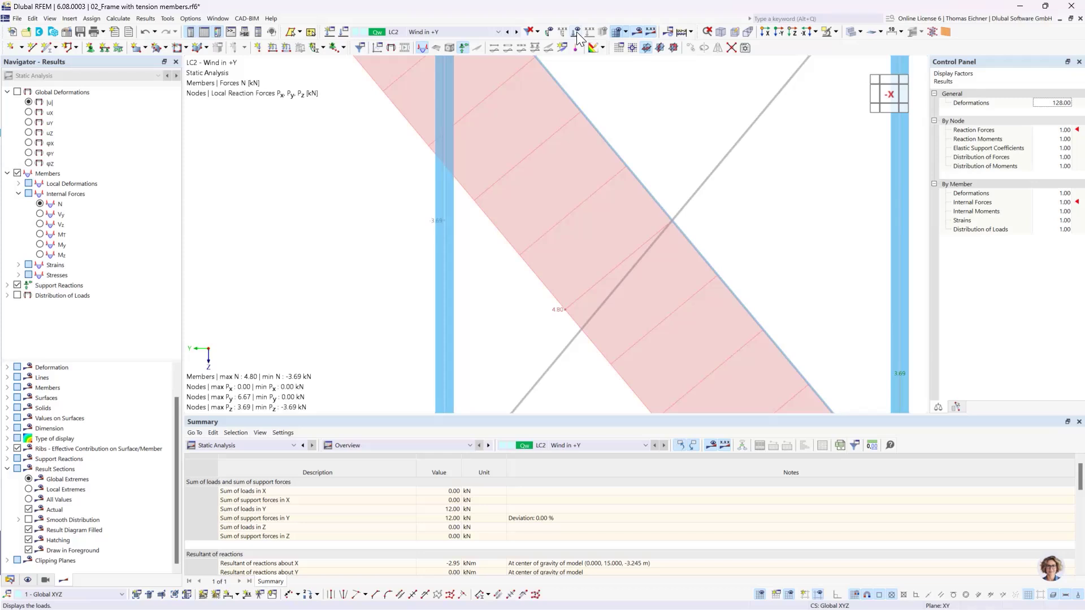
pyautogui.click(637, 33)
pyautogui.click(637, 33)
pyautogui.scroll(-5, 691, 189)
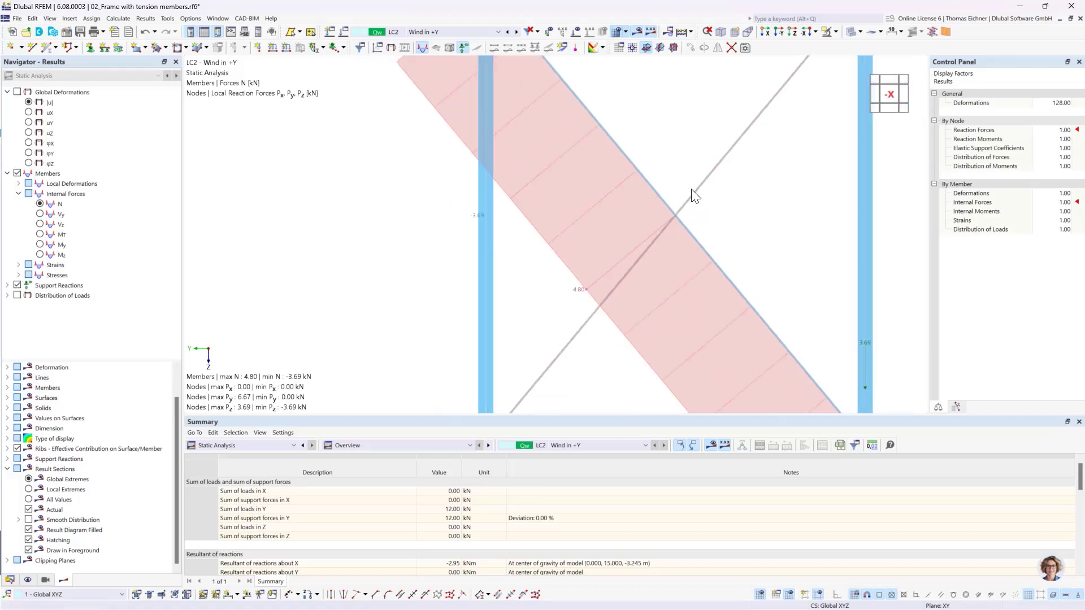
# Examine the diagonals' axial forces in the opposite end bay and compare them with the whole frame's results
pyautogui.moveTo(516, 211); pyautogui.dragTo(567, 226, button='middle')
pyautogui.scroll(-1, 567, 227)
pyautogui.scroll(5, 560, 225)
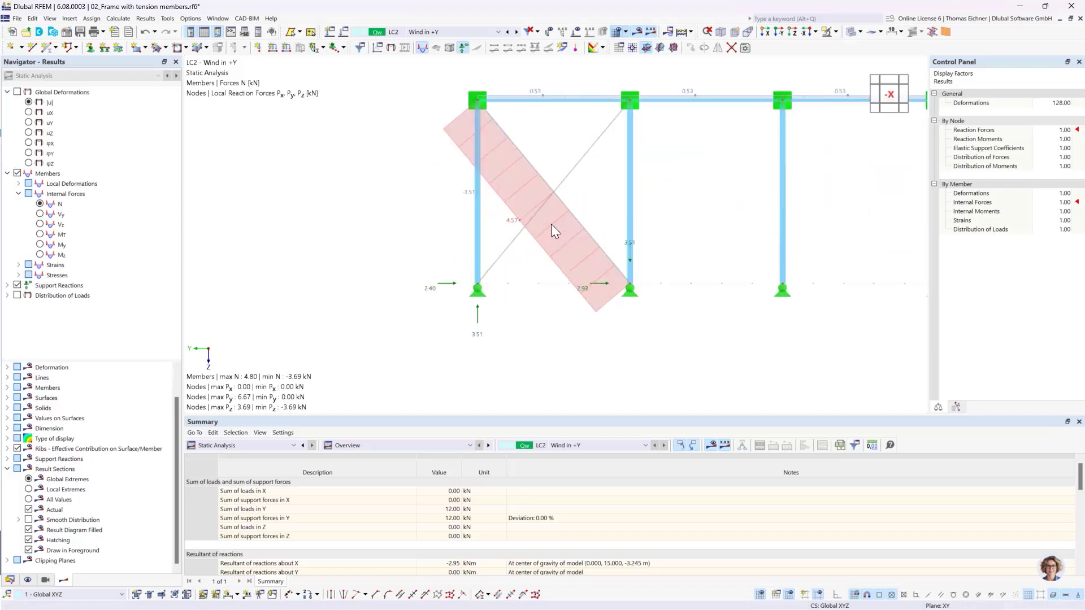
pyautogui.moveTo(734, 207); pyautogui.dragTo(721, 234, button='middle')
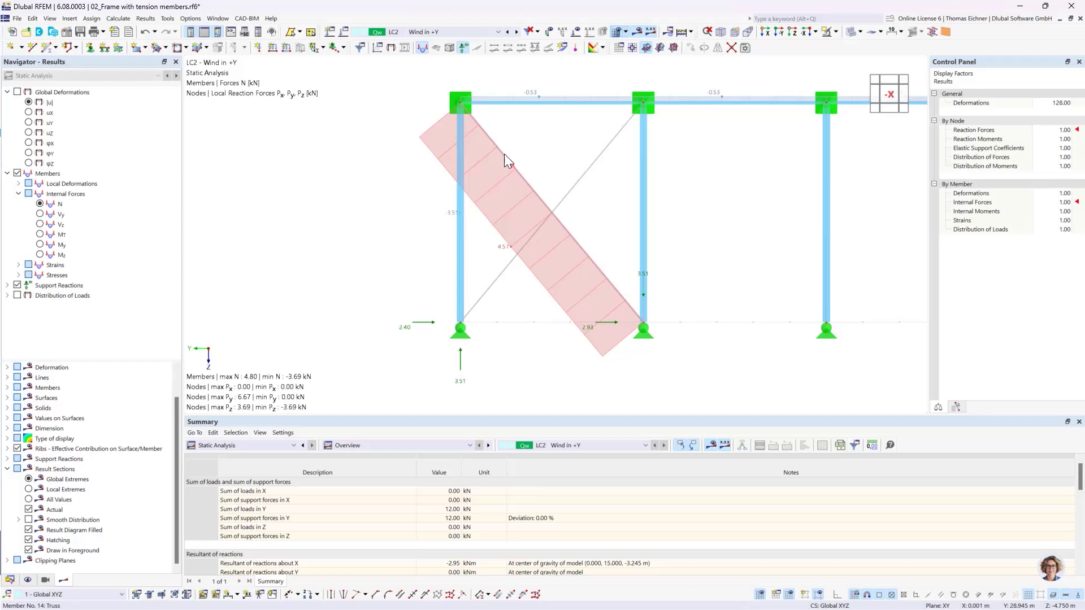
pyautogui.click(568, 199)
pyautogui.scroll(-6, 703, 278)
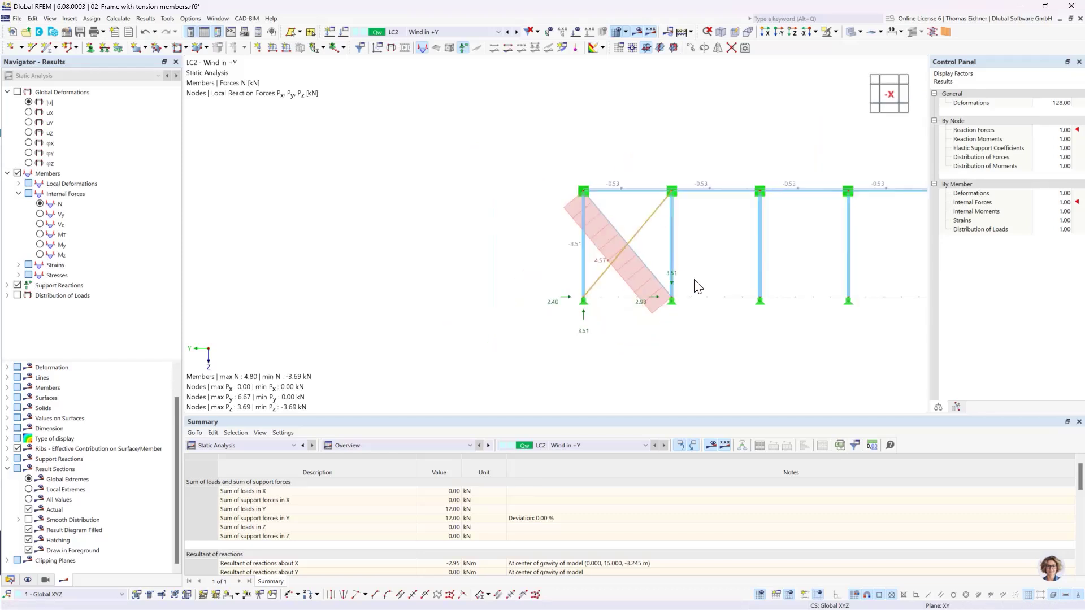
pyautogui.moveTo(768, 255); pyautogui.dragTo(611, 243, button='middle')
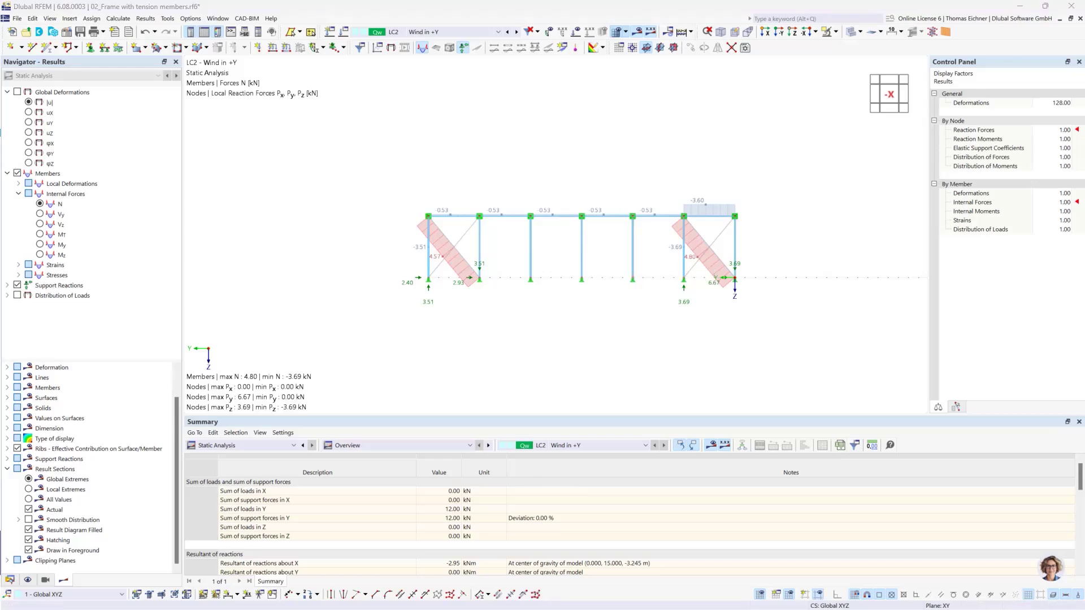
pyautogui.hotkey('alt', 'Tab')
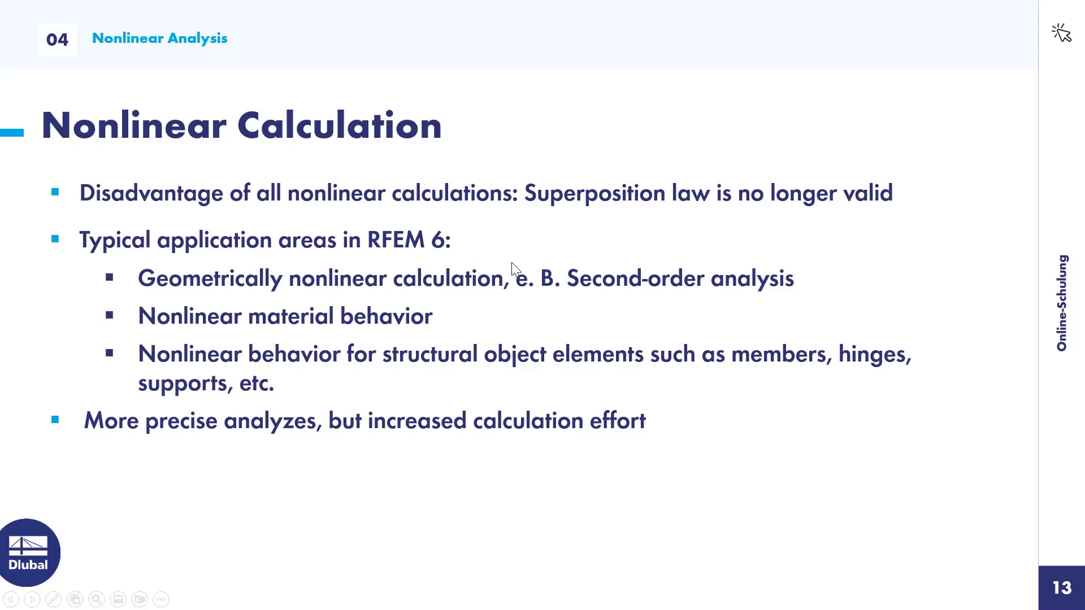
pyautogui.press('Right')
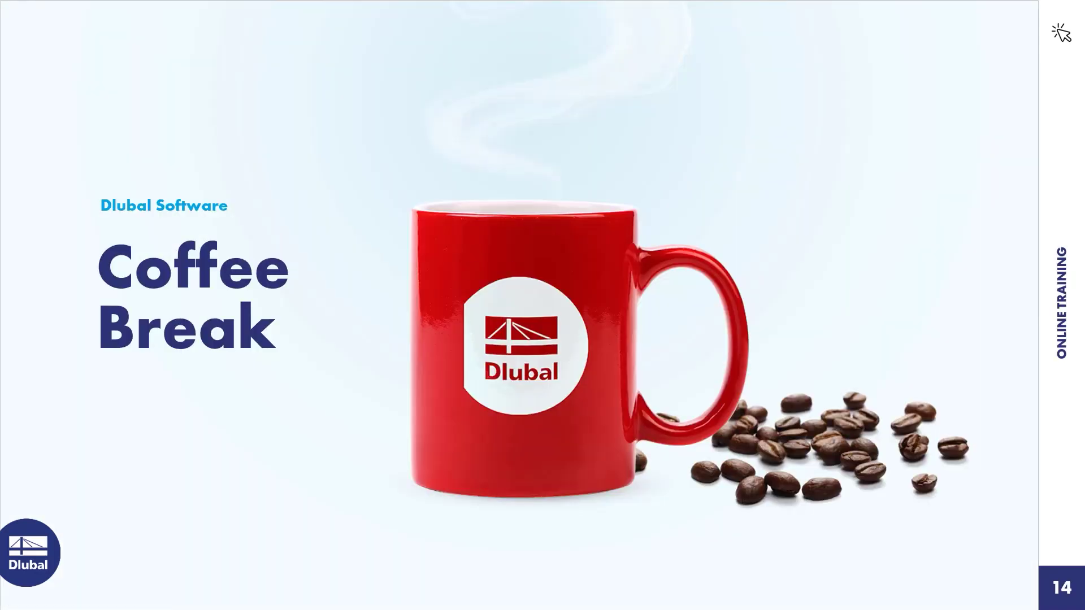
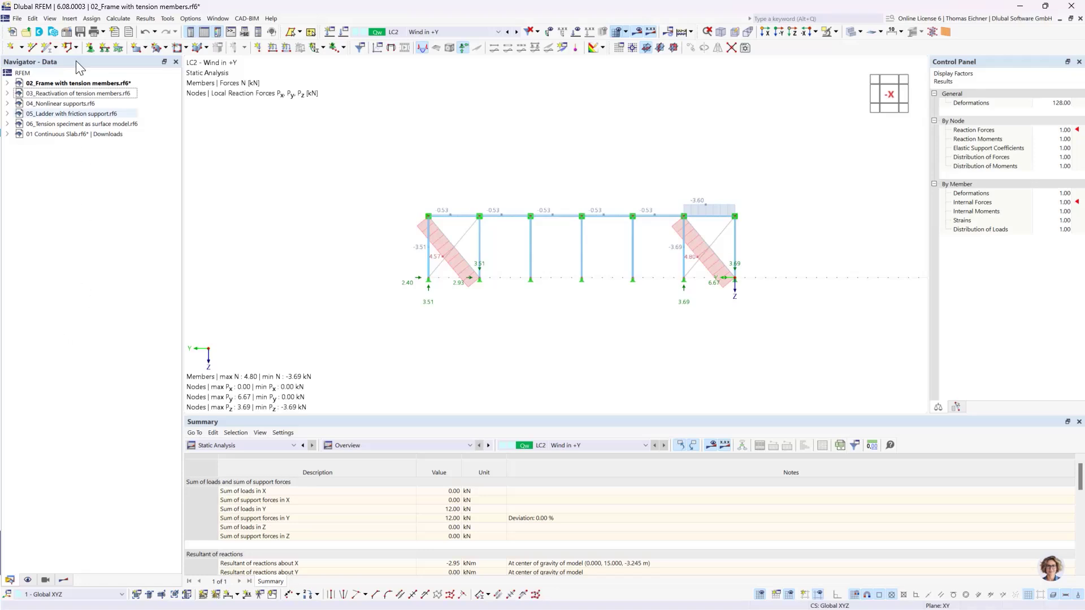
# Switch to the model 03_Reactivation of tension members.rf6 and check the member types of the horizontal beam and one diagonal
pyautogui.click(71, 91)
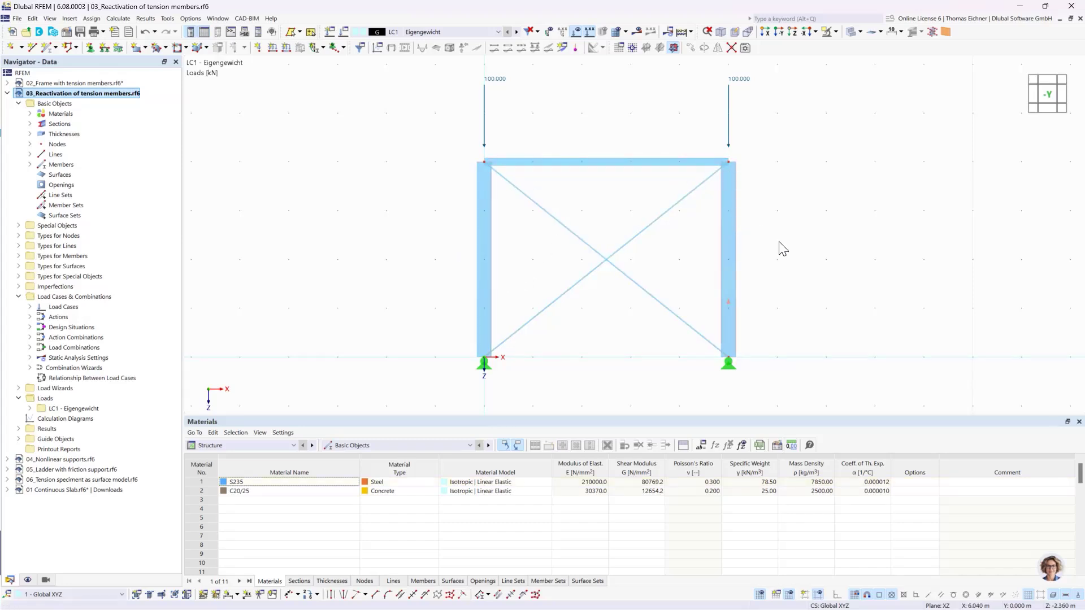
pyautogui.moveTo(780, 247); pyautogui.dragTo(735, 258, button='middle')
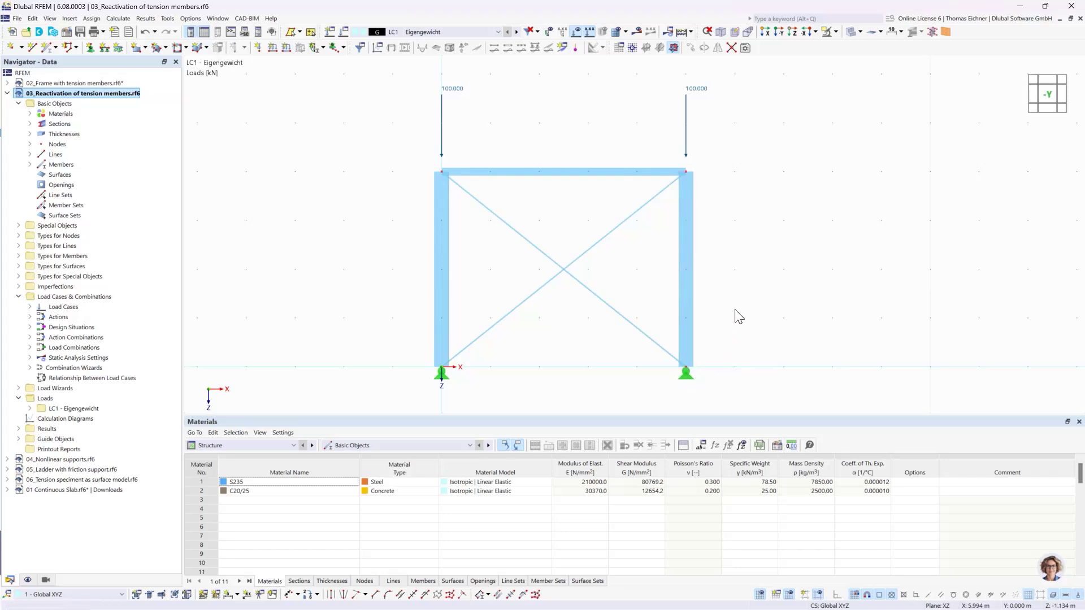
pyautogui.doubleClick(573, 181)
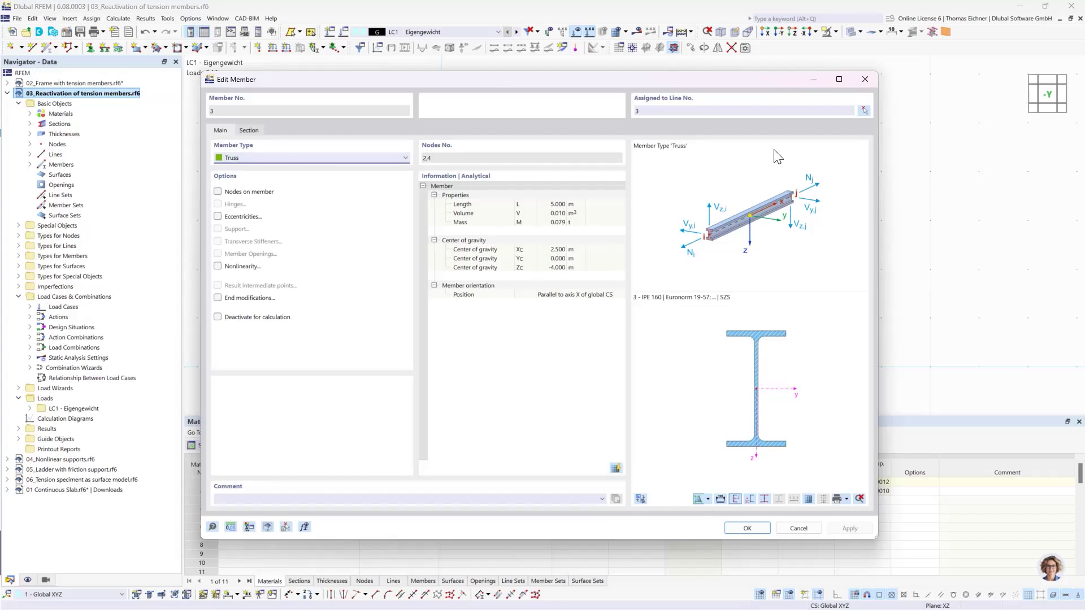
pyautogui.press('Escape')
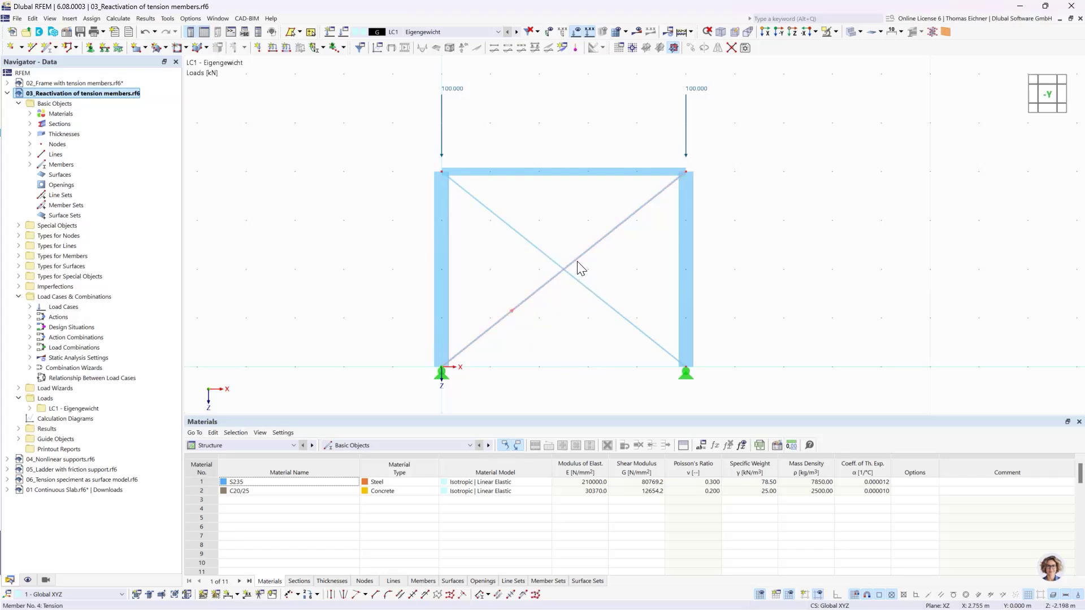
pyautogui.doubleClick(504, 318)
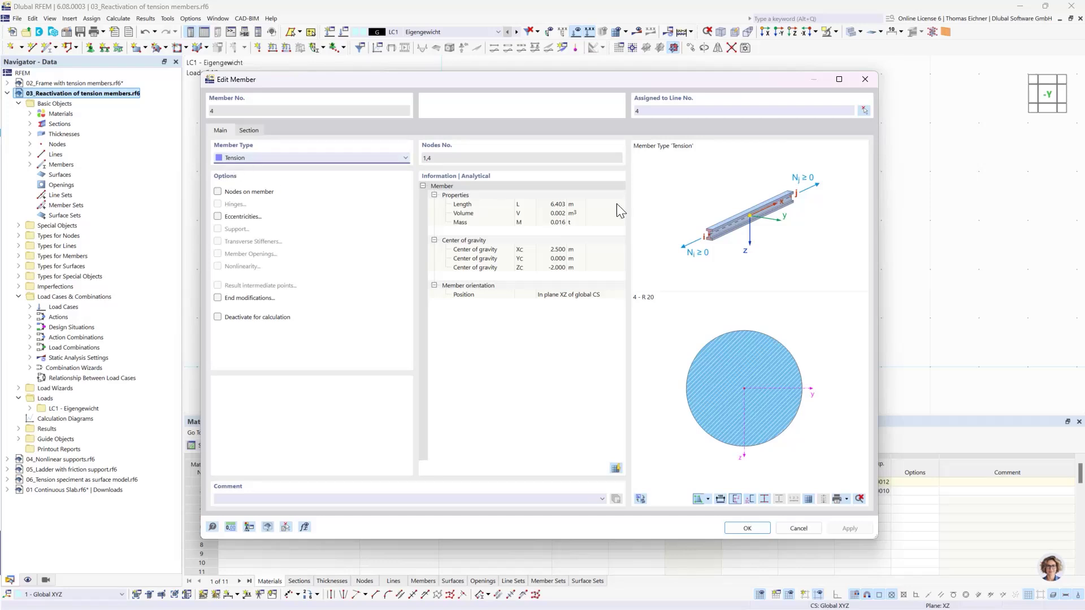
pyautogui.click(865, 79)
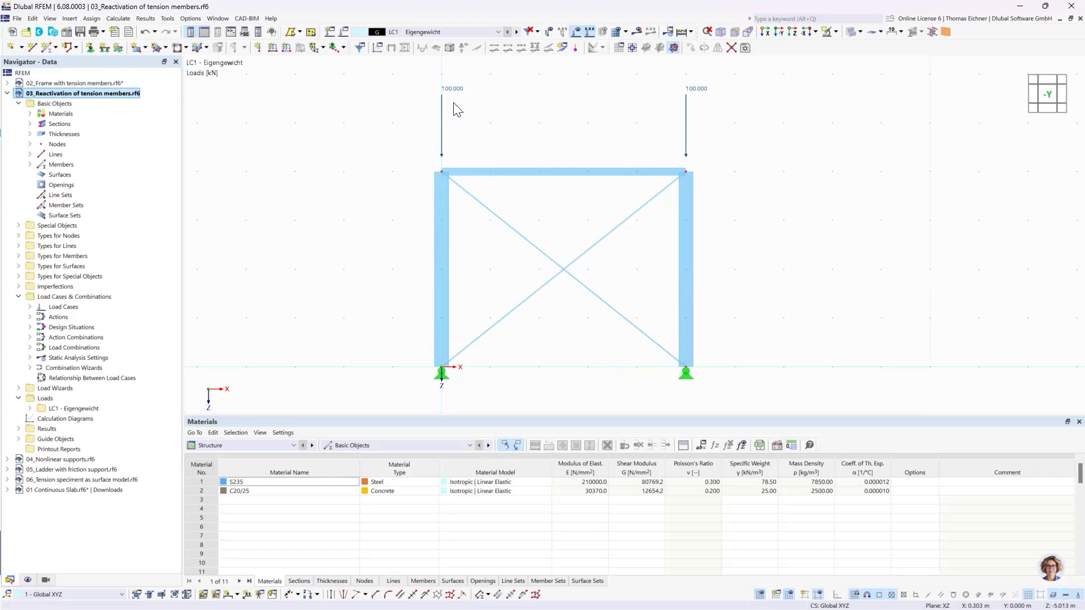
# Check the vertical nodal load and the load case list, and calculate LC1 with the SA1 geometrically linear analysis settings
pyautogui.click(697, 92)
pyautogui.click(734, 135)
pyautogui.click(402, 31)
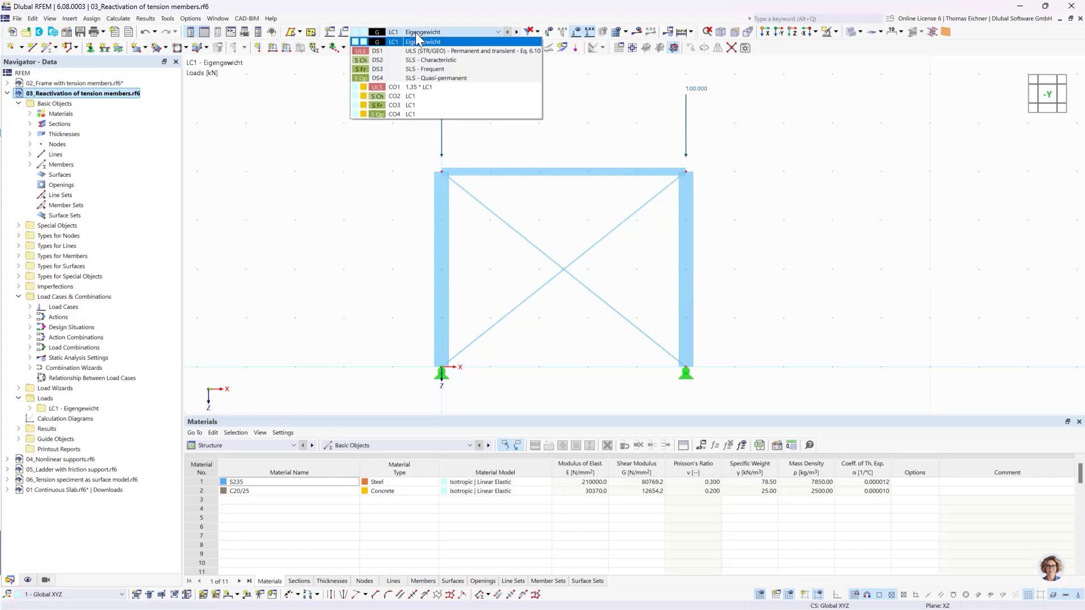
pyautogui.click(416, 33)
pyautogui.click(344, 34)
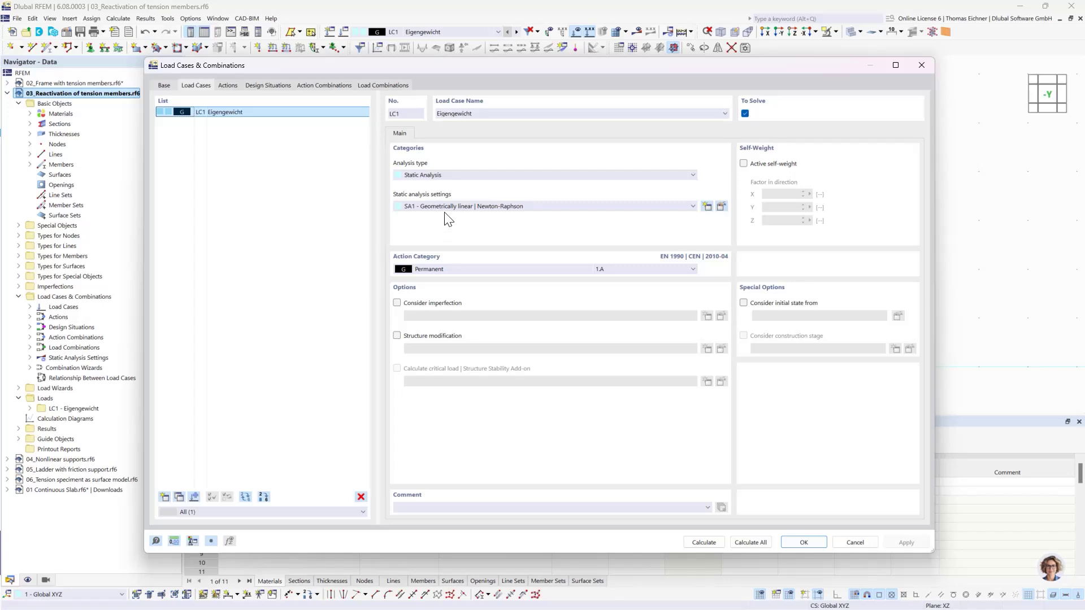
pyautogui.click(711, 547)
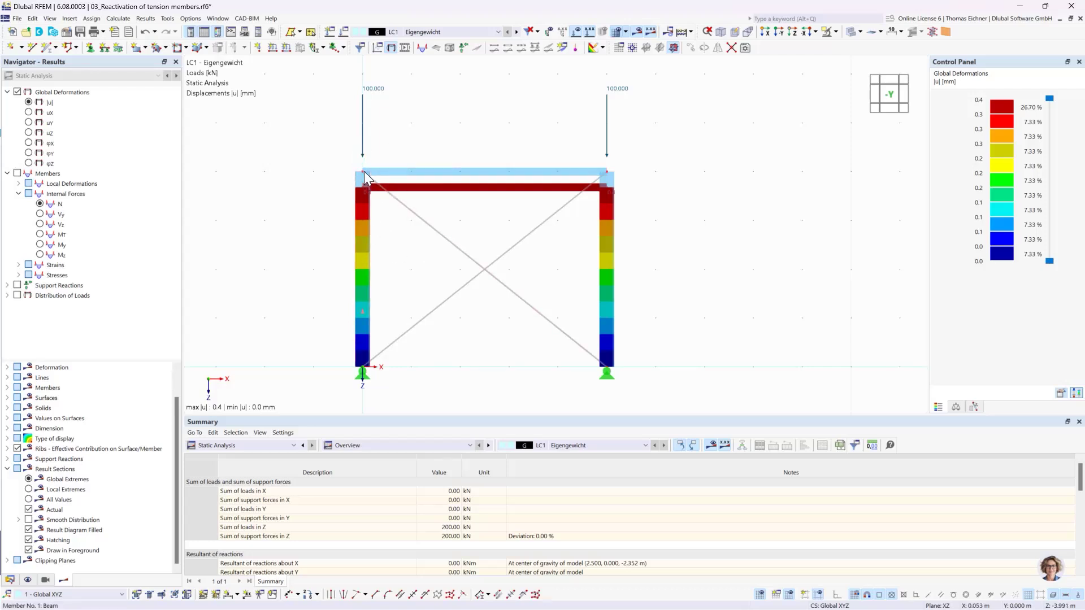
# Assign the static analysis settings SA2 - Second-order (P-Δ) | Picard | 100 | 1 to load case LC1
pyautogui.click(343, 32)
pyautogui.click(500, 206)
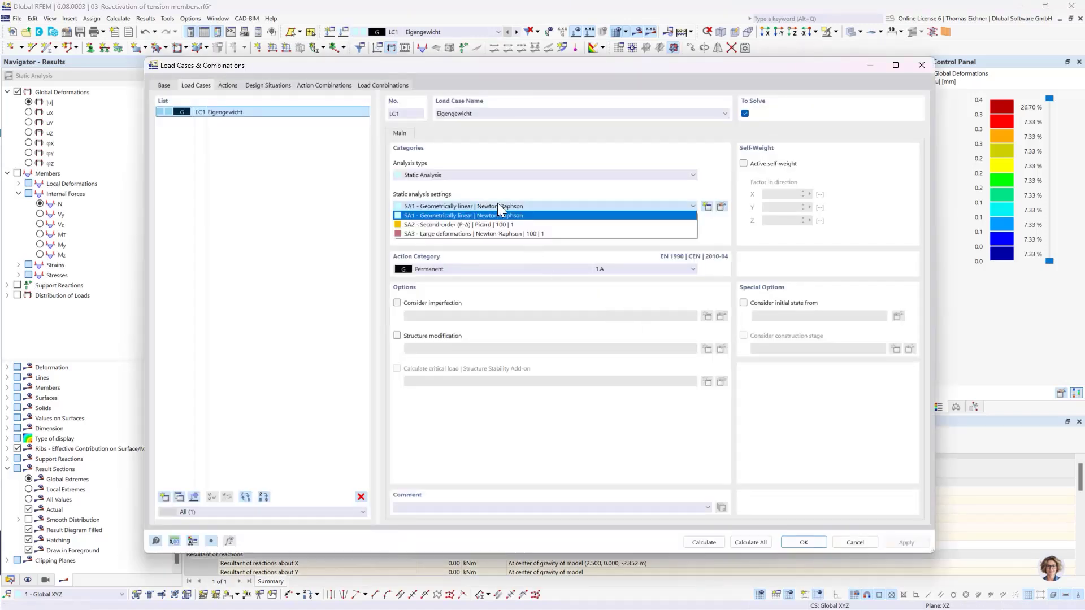
pyautogui.click(430, 225)
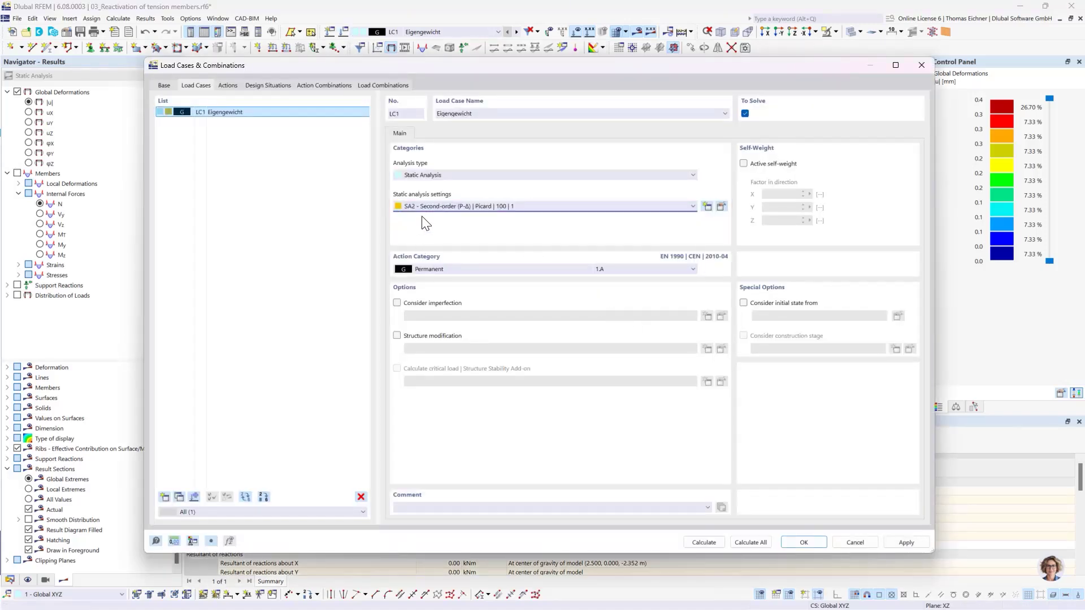
pyautogui.click(800, 541)
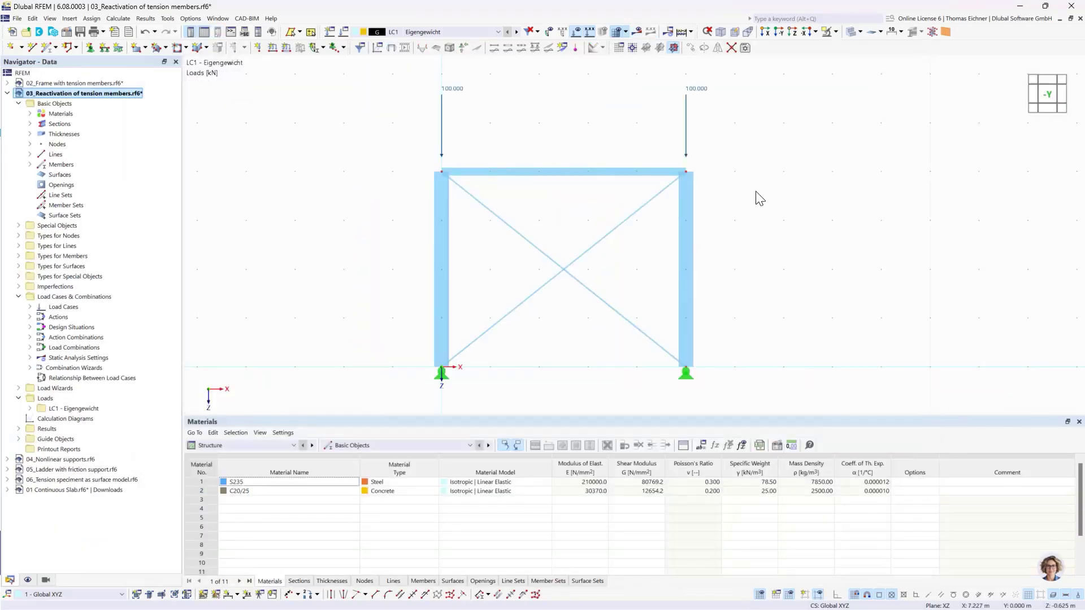
# Calculate LC1 with the second-order settings and examine the calculation error entry together with the crossed diagonals
pyautogui.click(637, 32)
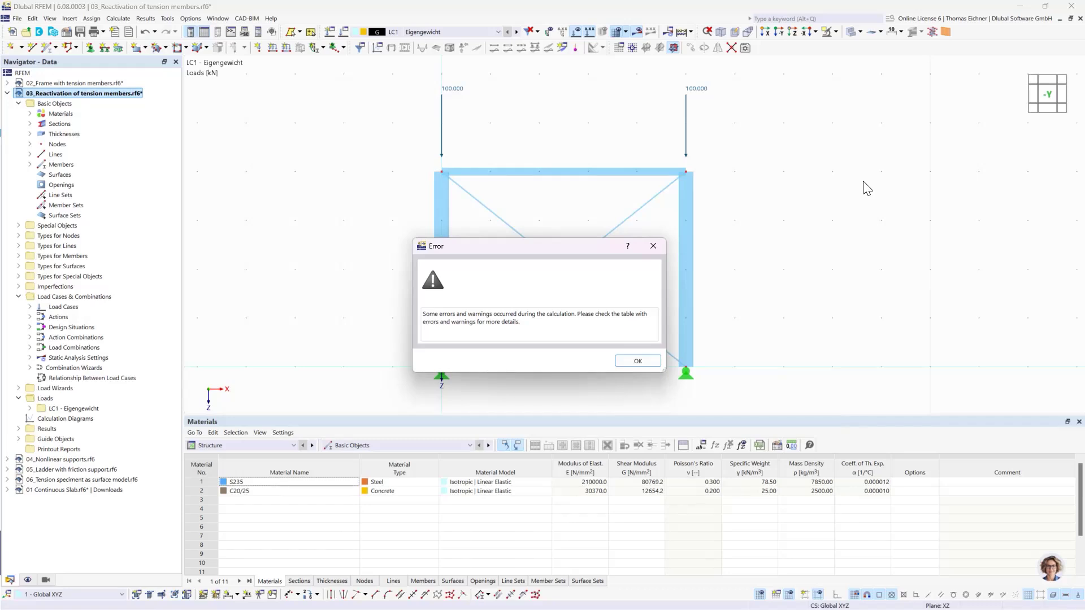
pyautogui.click(629, 361)
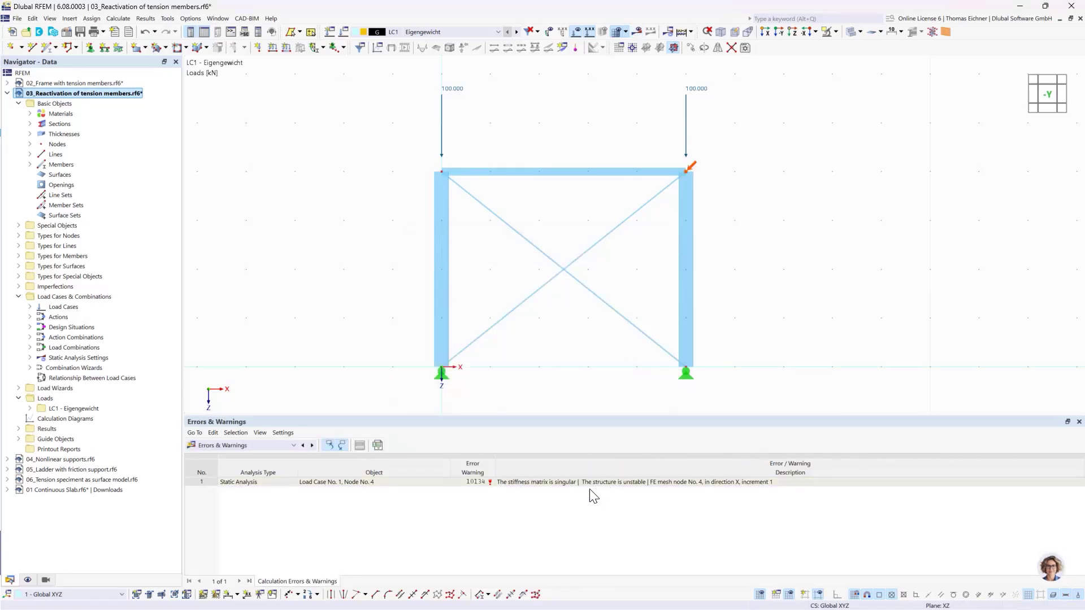
pyautogui.click(553, 485)
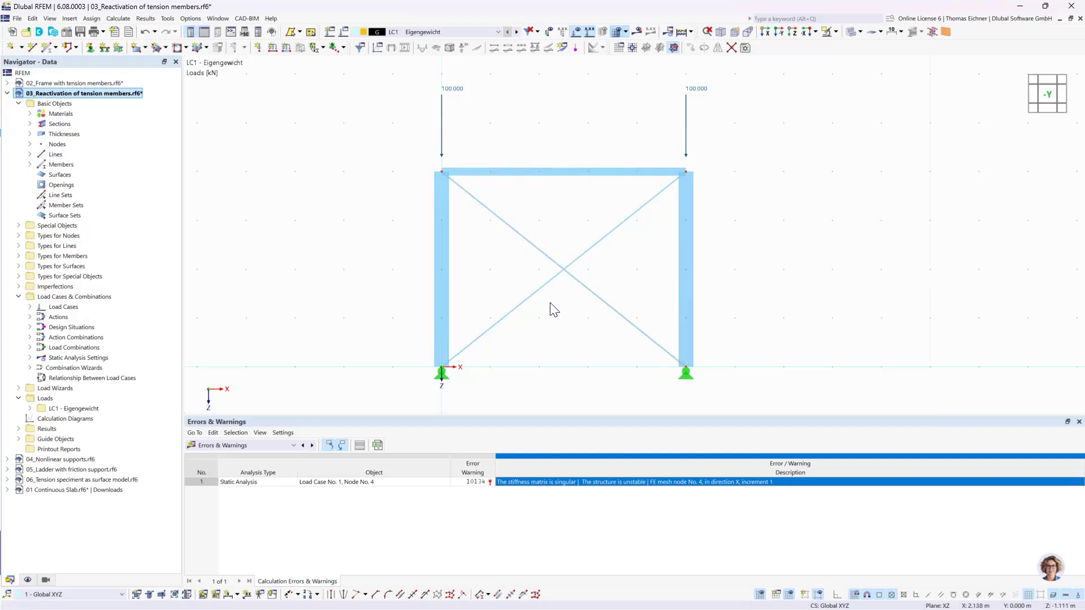
pyautogui.click(564, 270)
# Activate exceptional handling in the SA2 reactivation settings, with failing members removed individually during successive iterations, and calculate LC1
pyautogui.click(343, 33)
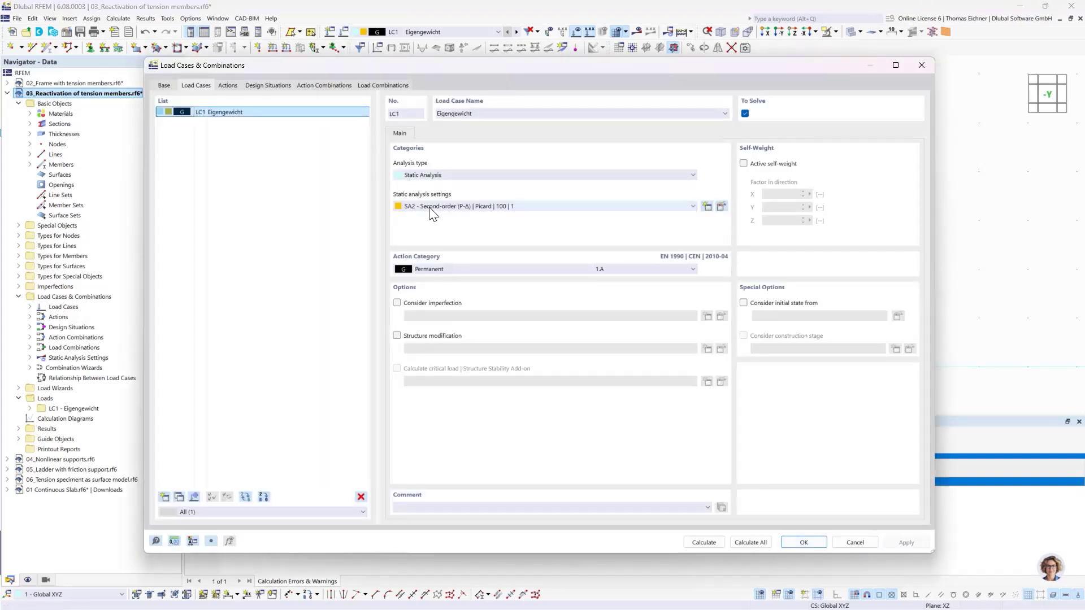
pyautogui.click(722, 209)
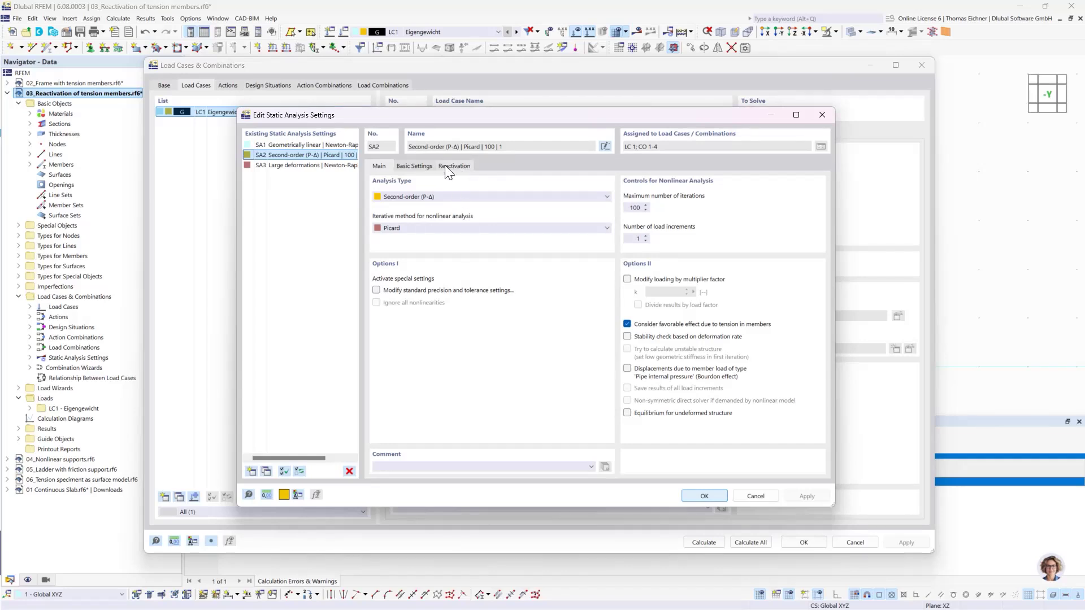
pyautogui.click(453, 166)
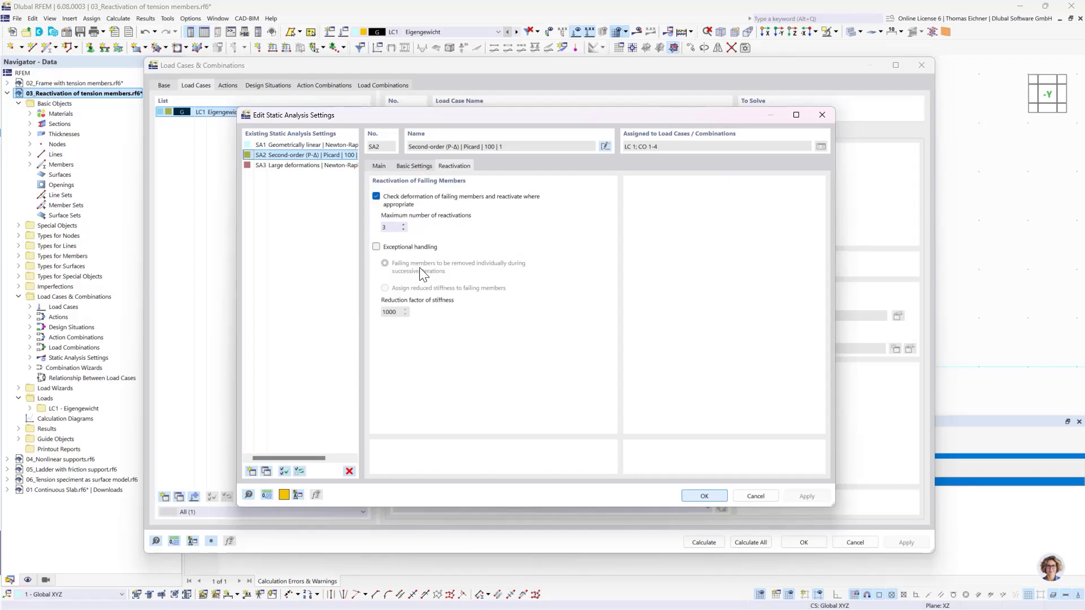
pyautogui.click(376, 247)
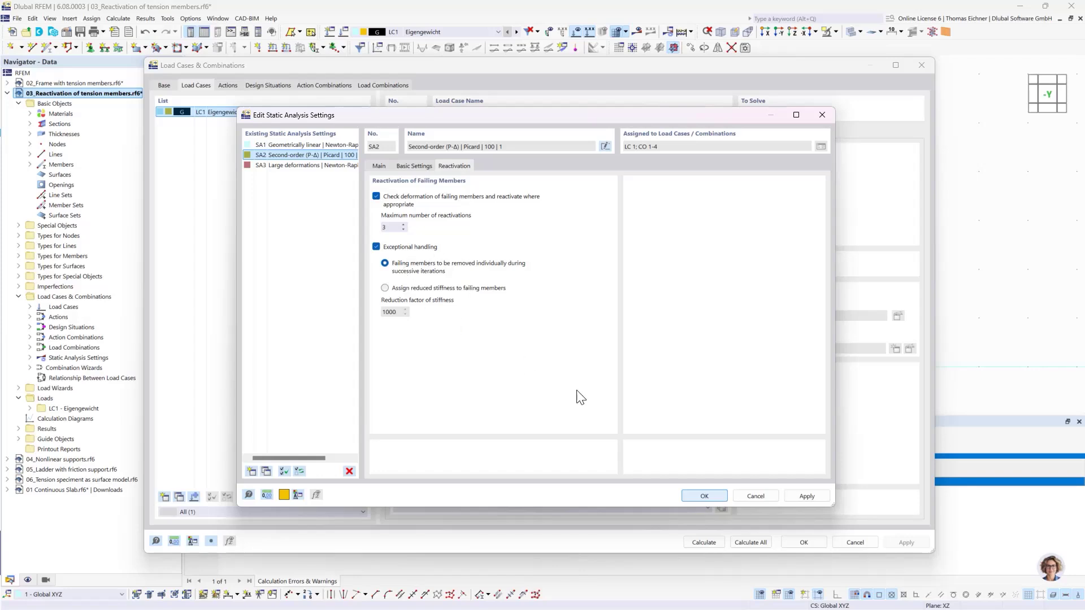
pyautogui.press('Return')
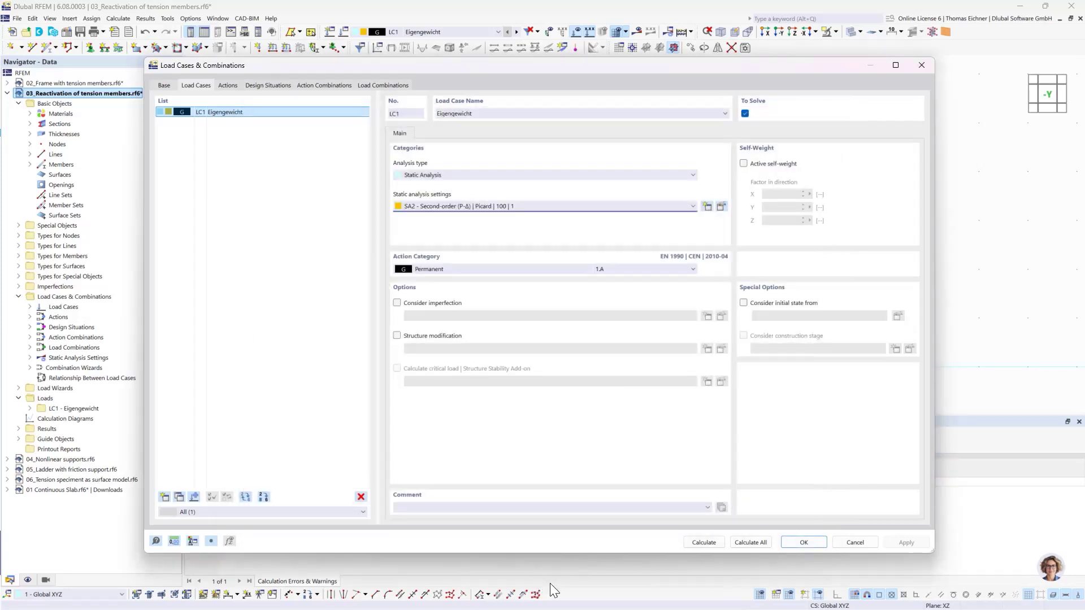
pyautogui.click(701, 544)
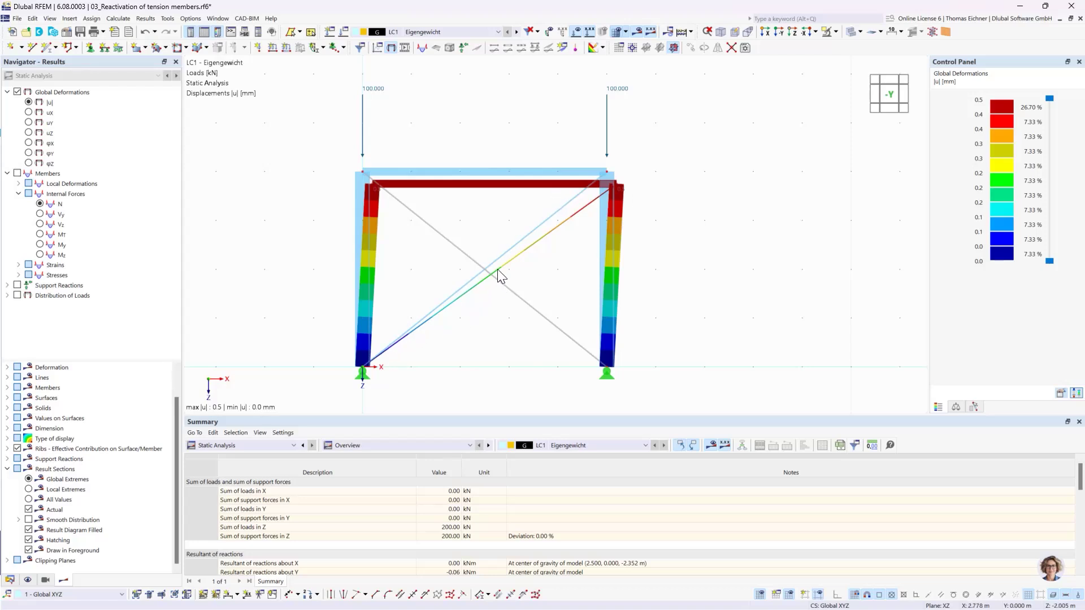
# View the member axial forces N of the braced frame and return to the global deformations |u|
pyautogui.click(44, 206)
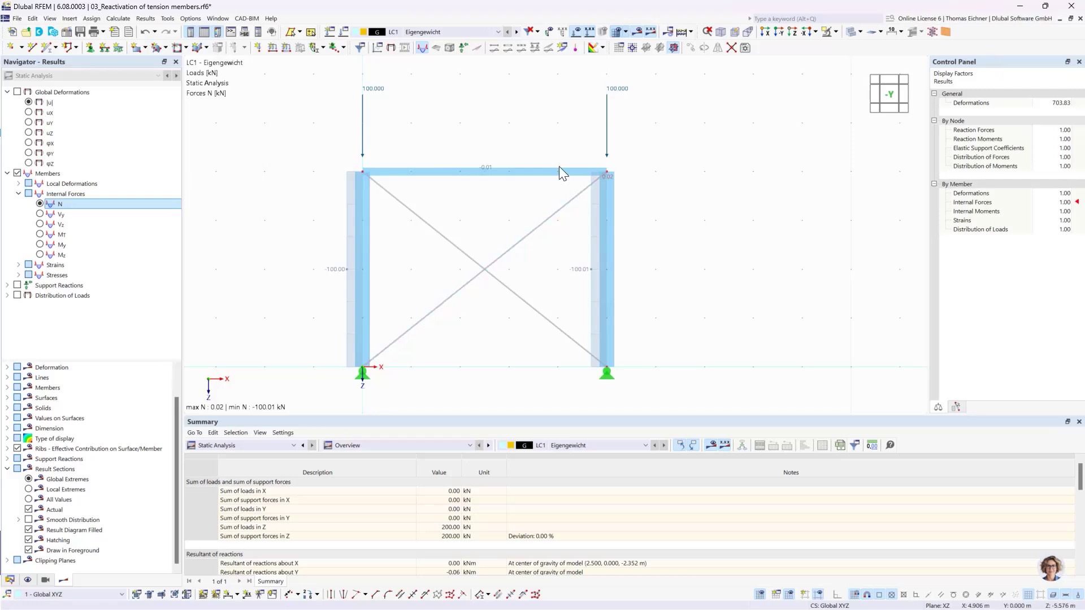
pyautogui.click(422, 47)
pyautogui.click(32, 104)
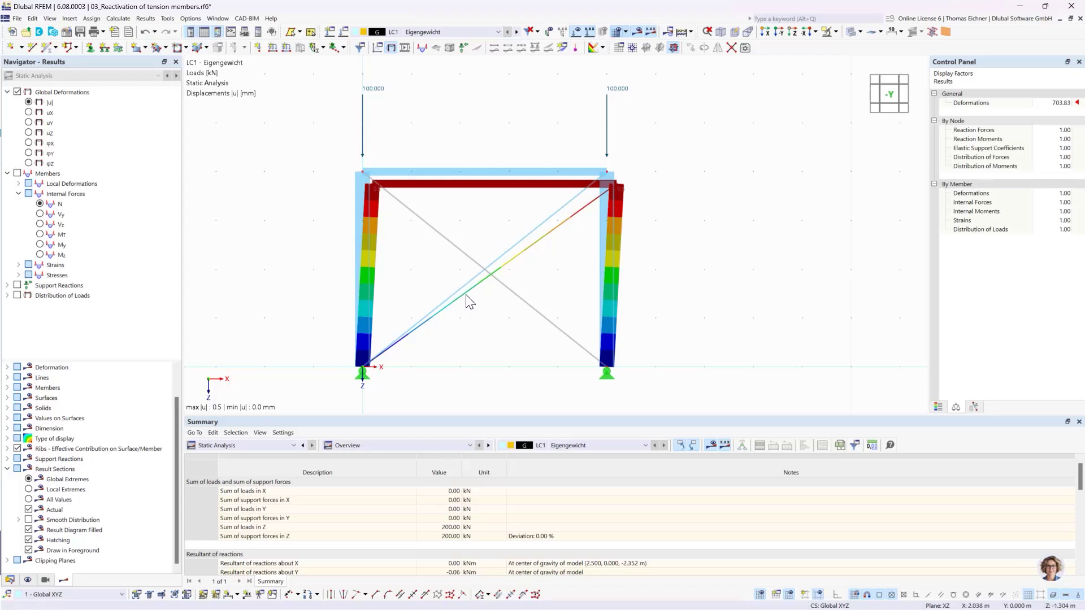
# Review the reactivation options of the SA2 static analysis settings assigned to LC1 and leave the load case settings
pyautogui.click(345, 32)
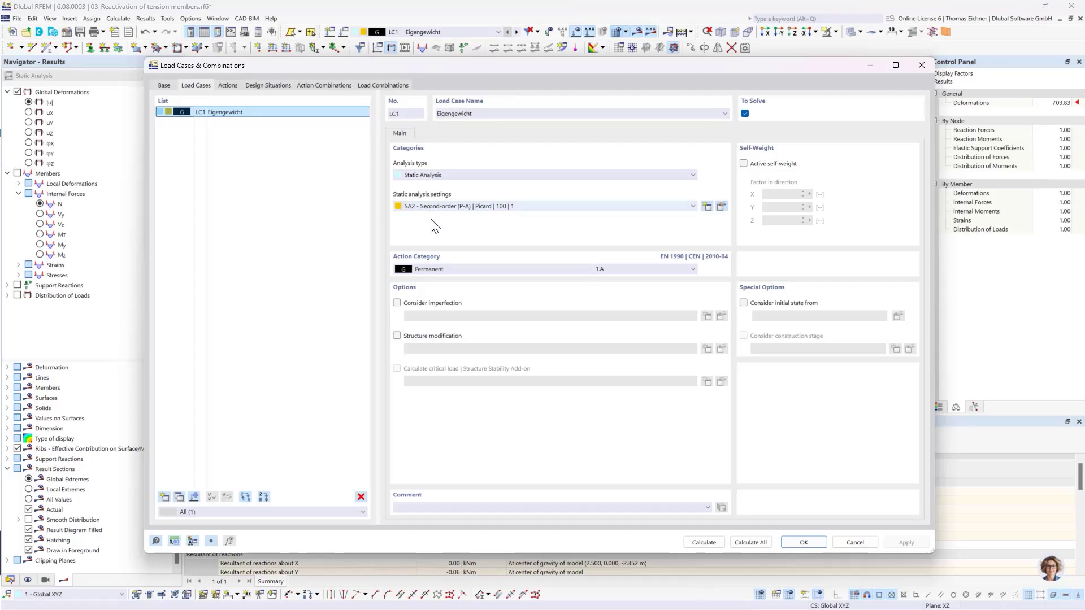
pyautogui.click(722, 206)
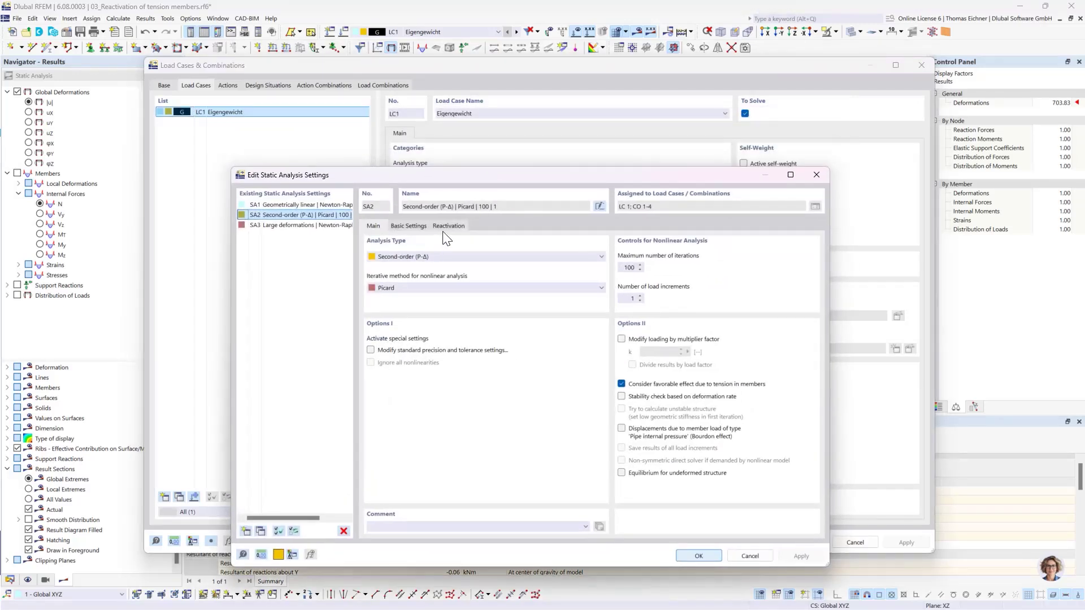
pyautogui.click(447, 226)
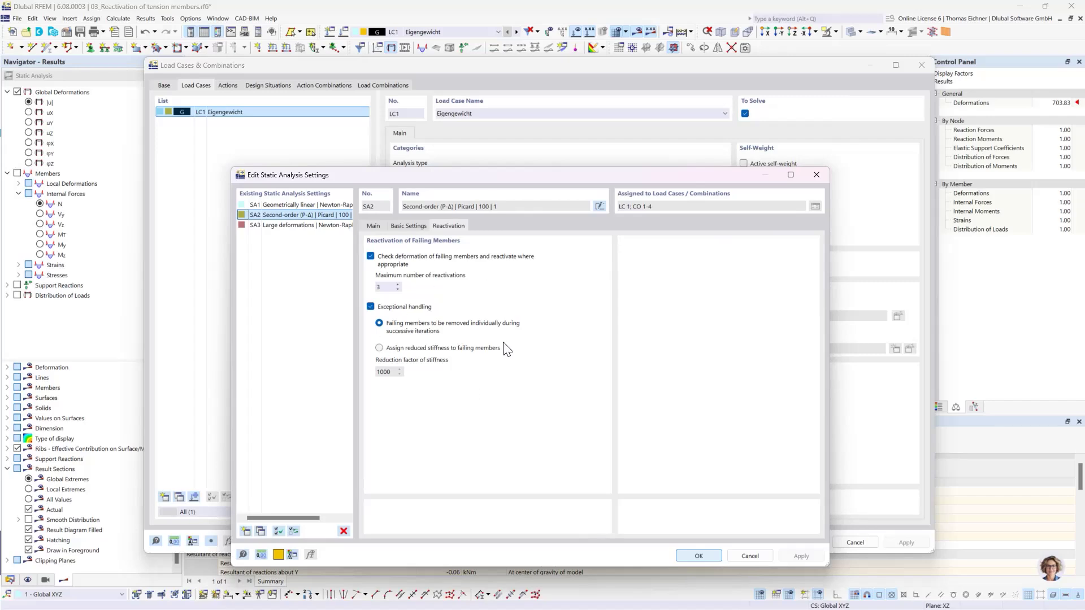
pyautogui.click(707, 558)
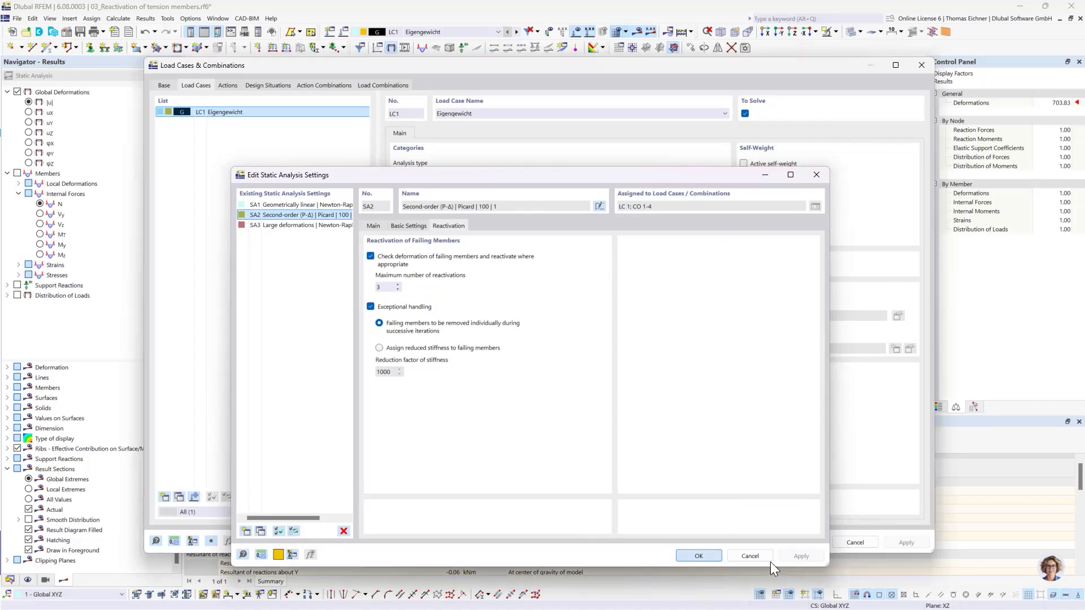
pyautogui.click(802, 544)
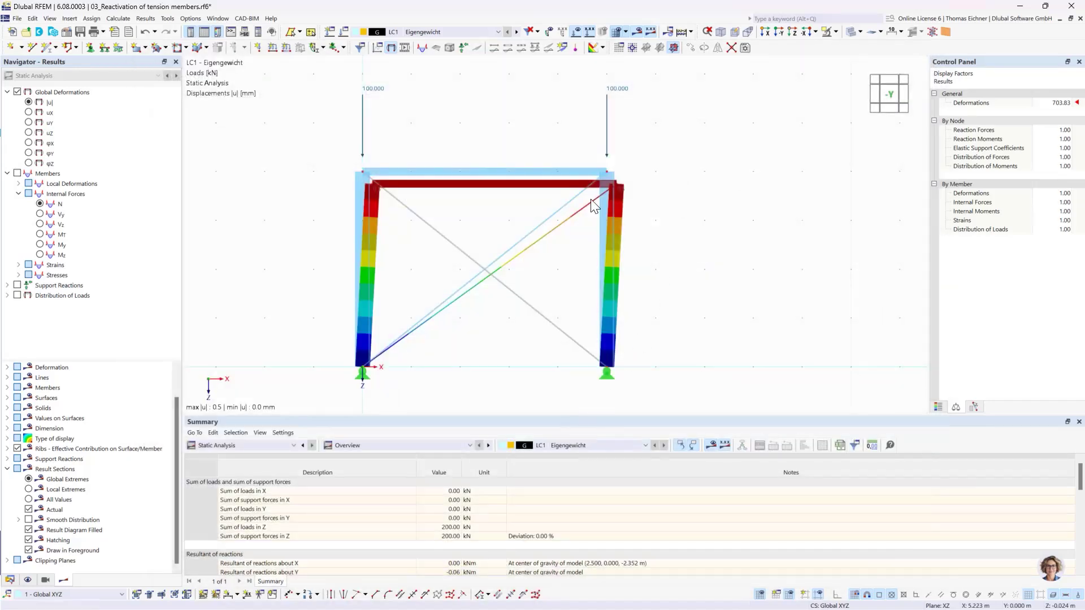
# Return to the model data overview, collapse the reactivation model's tree and switch to 04_Nonlinear supports.rf6
pyautogui.click(11, 581)
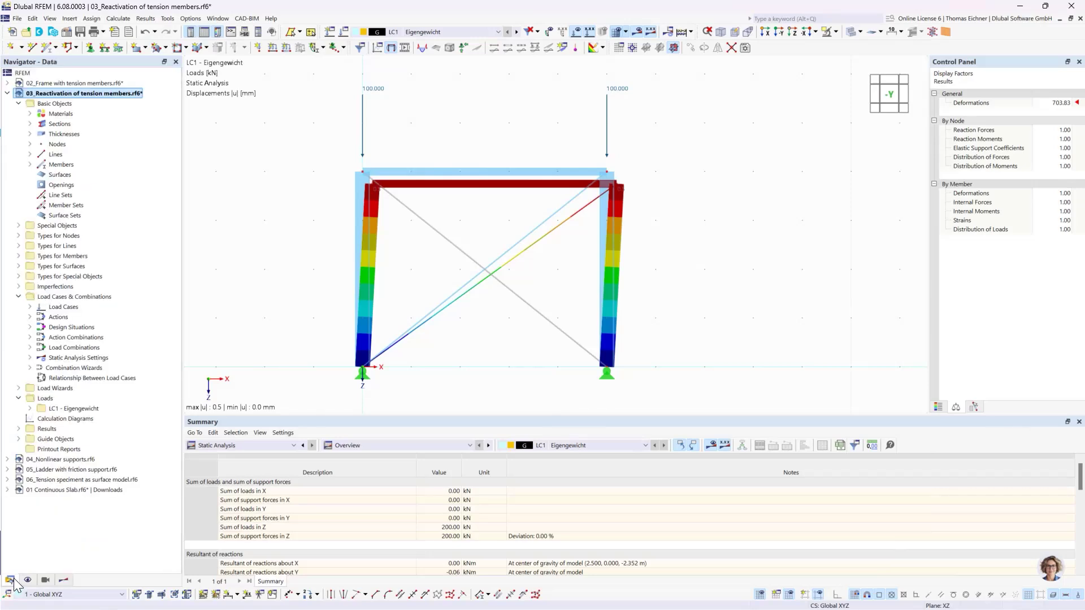
pyautogui.click(8, 93)
pyautogui.click(62, 103)
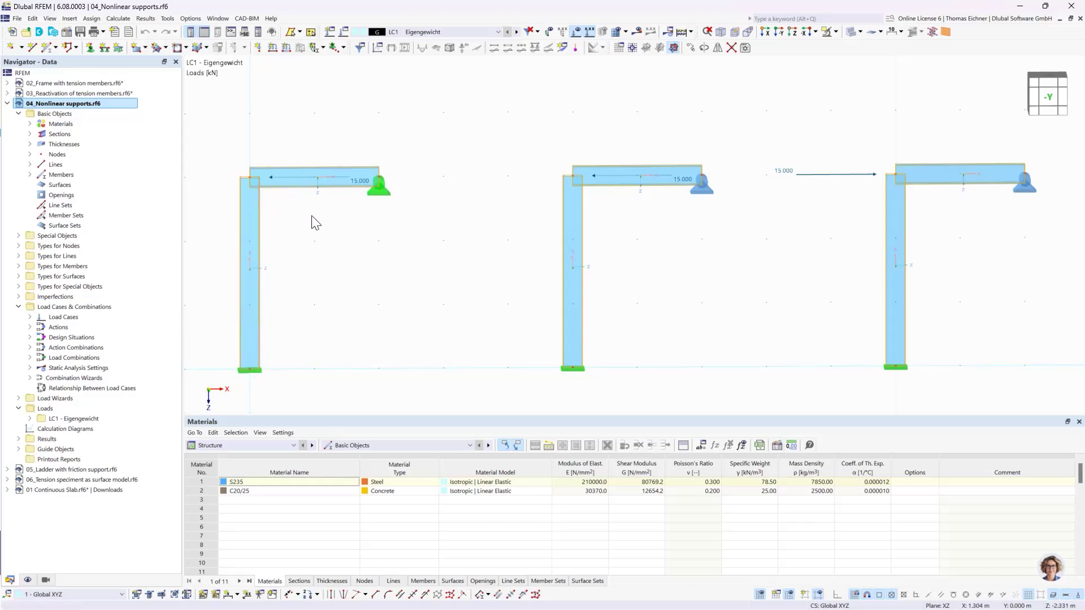
# Inspect the horizontal 15 kN load and the beam-end support of the first frame at the origin
pyautogui.click(273, 177)
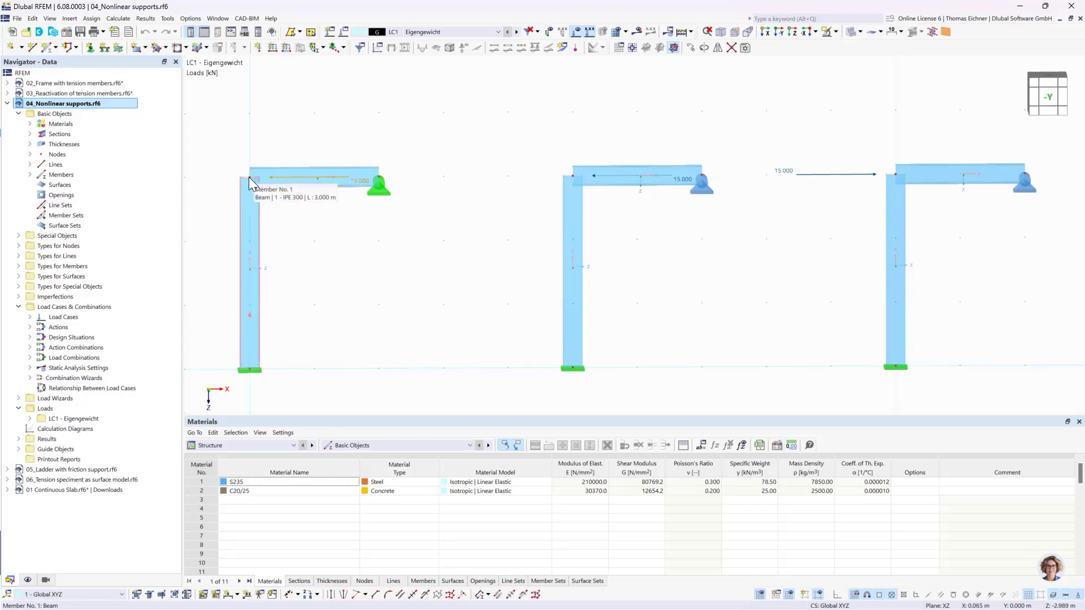
pyautogui.moveTo(337, 274); pyautogui.dragTo(375, 274, button='middle')
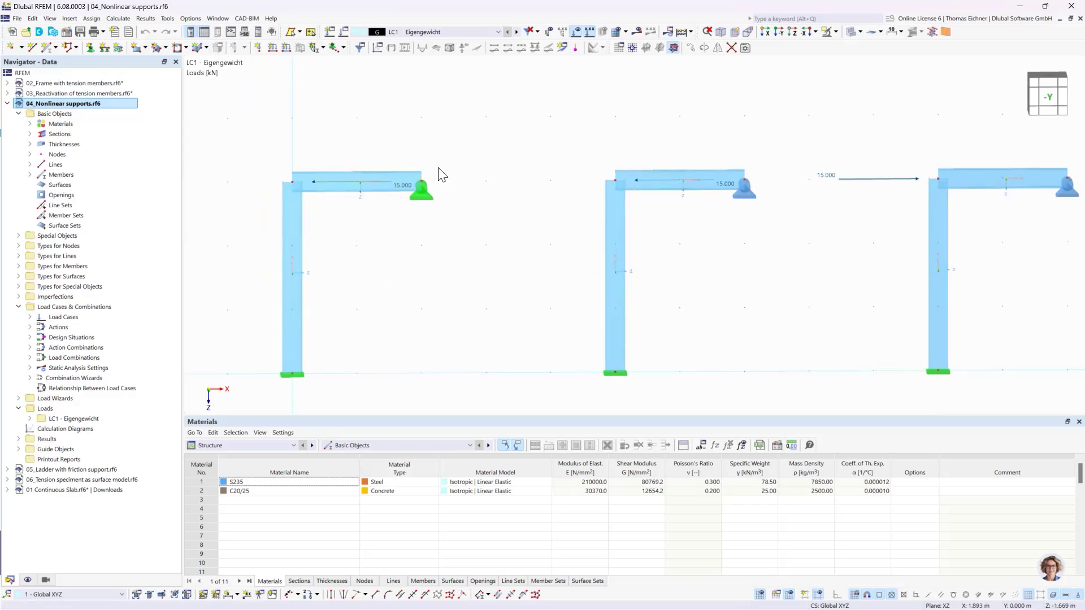
pyautogui.click(427, 192)
pyautogui.moveTo(673, 276); pyautogui.dragTo(740, 276, button='middle')
# Open the nodal support definition at the middle frame's beam end to examine its ux nonlinearity, Failure if negative Px
pyautogui.click(714, 187)
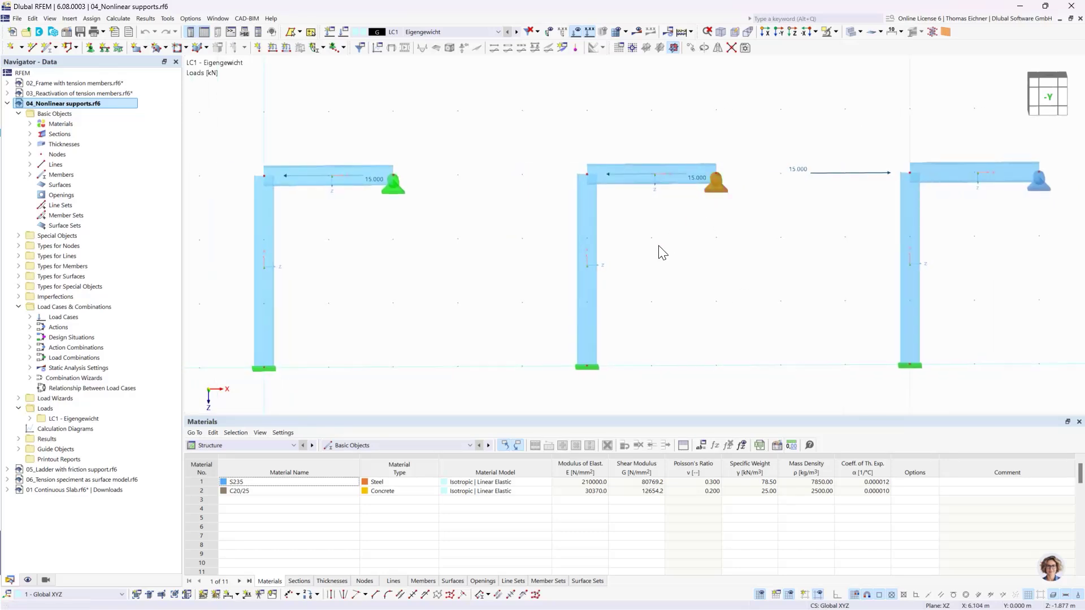
pyautogui.doubleClick(717, 189)
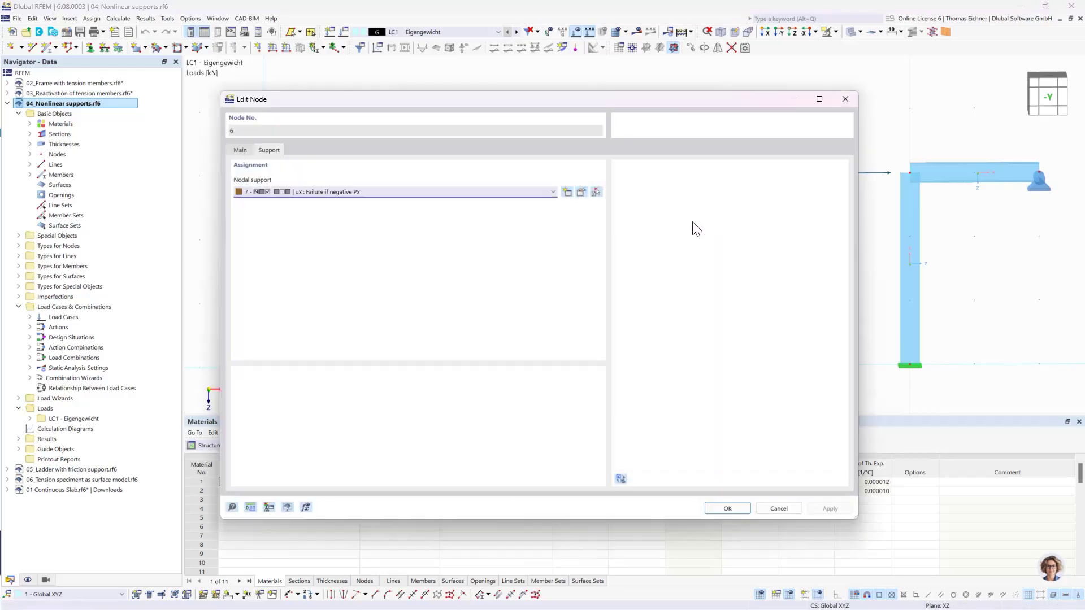
pyautogui.click(581, 193)
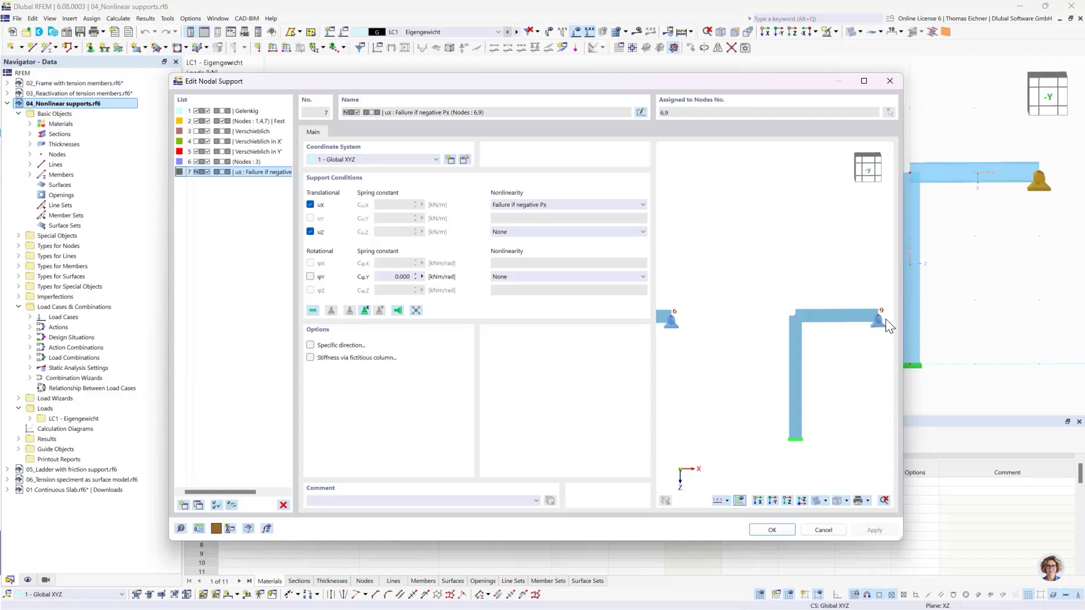
# Check the middle frame's support in the preview, then leave the nodal support and node settings
pyautogui.moveTo(714, 333); pyautogui.dragTo(819, 342, button='middle')
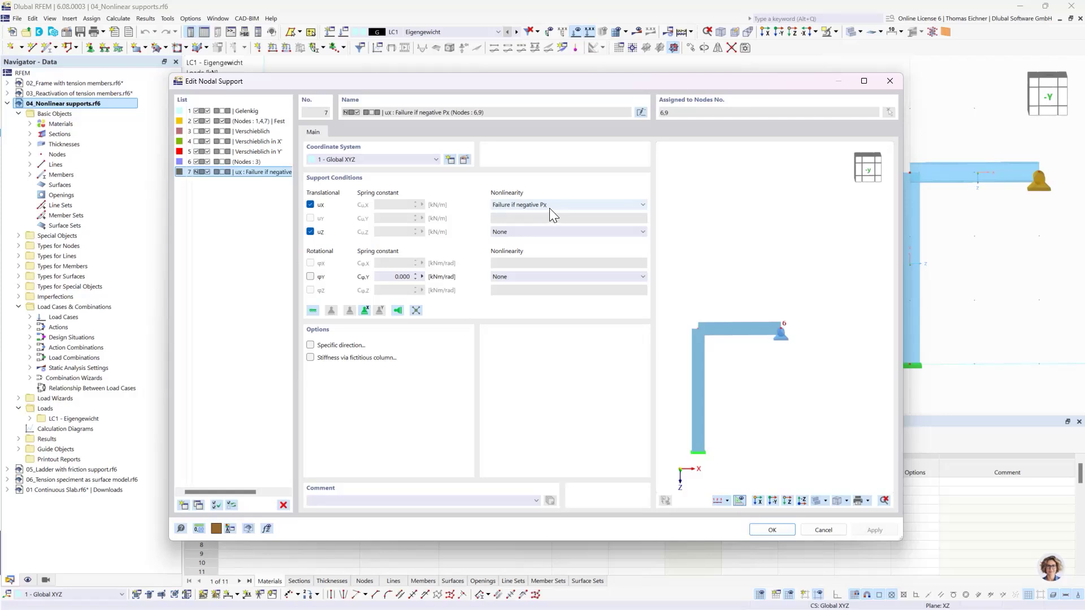
pyautogui.click(772, 530)
pyautogui.click(727, 509)
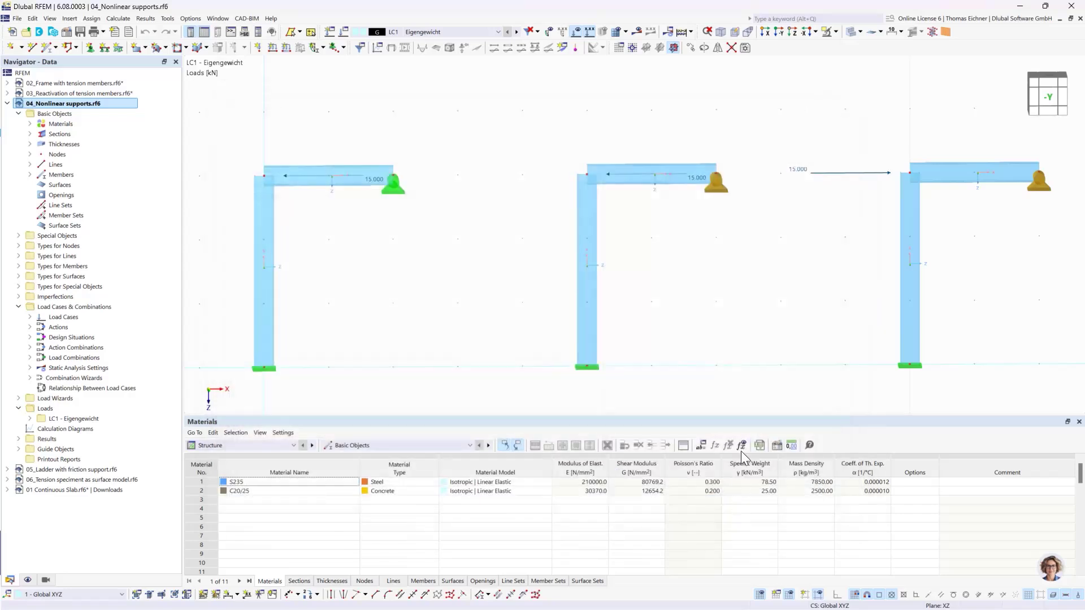
pyautogui.moveTo(645, 281); pyautogui.dragTo(643, 281, button='middle')
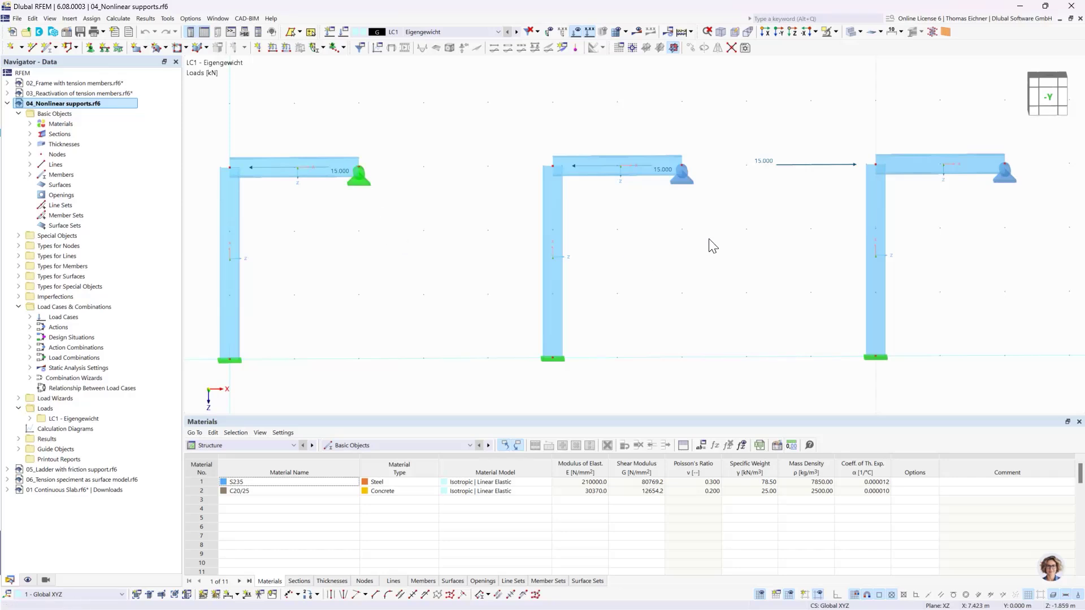
# Display the LC1 analysis results and compare the frames' deformations, including at the first frame's beam-end support
pyautogui.click(637, 32)
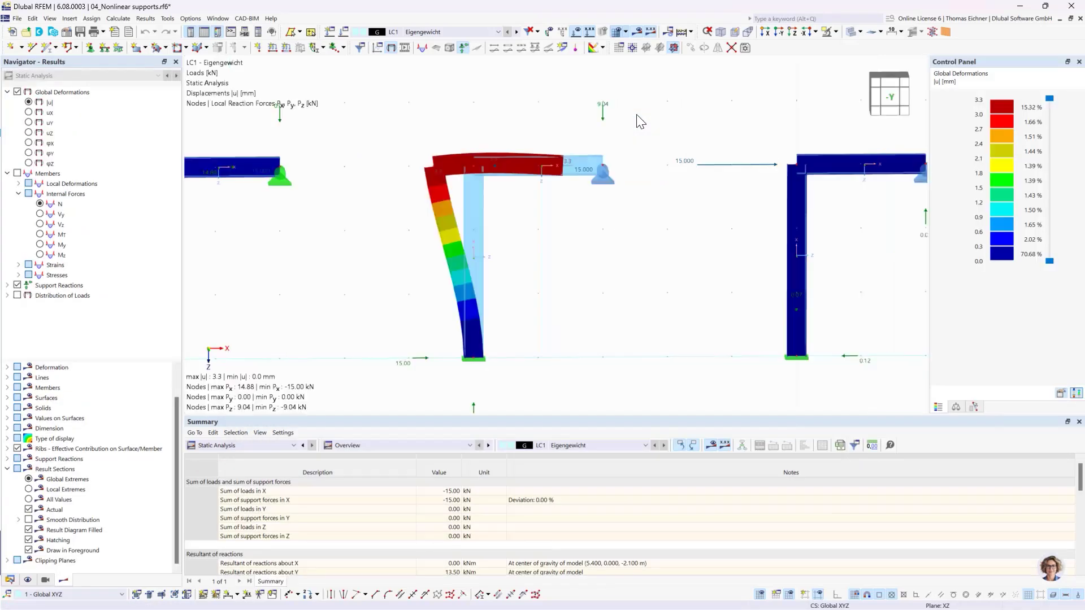
pyautogui.scroll(-1, 636, 114)
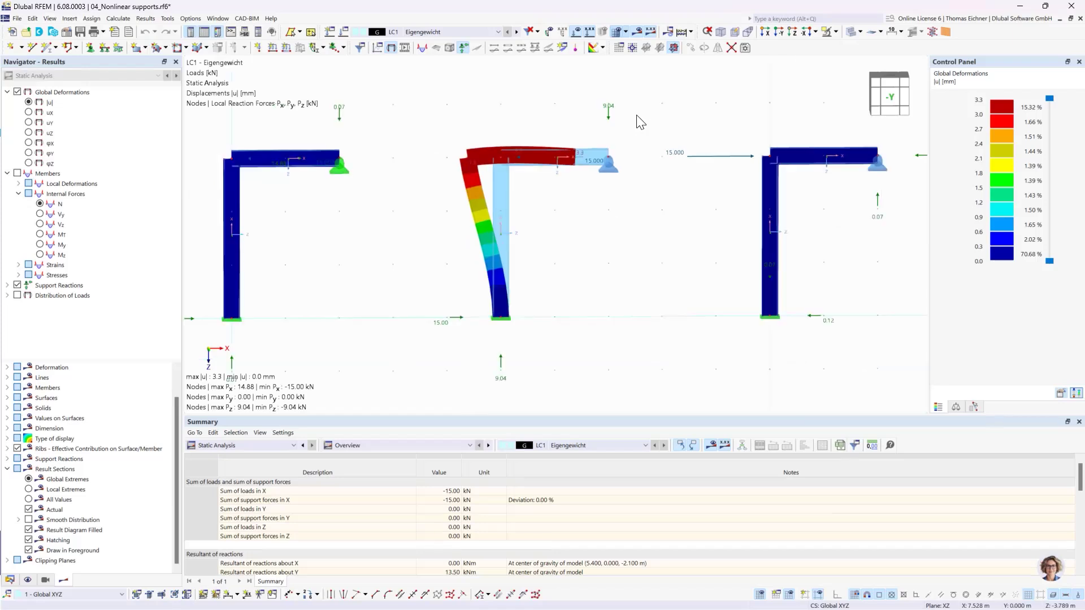
pyautogui.scroll(1, 518, 121)
pyautogui.scroll(-2, 524, 133)
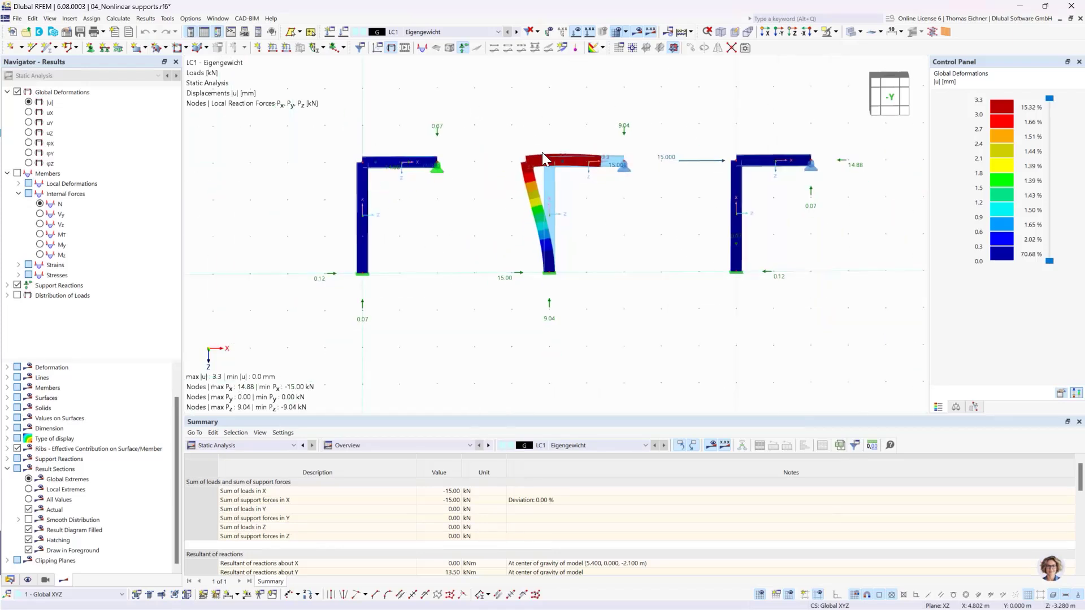
pyautogui.scroll(1, 473, 223)
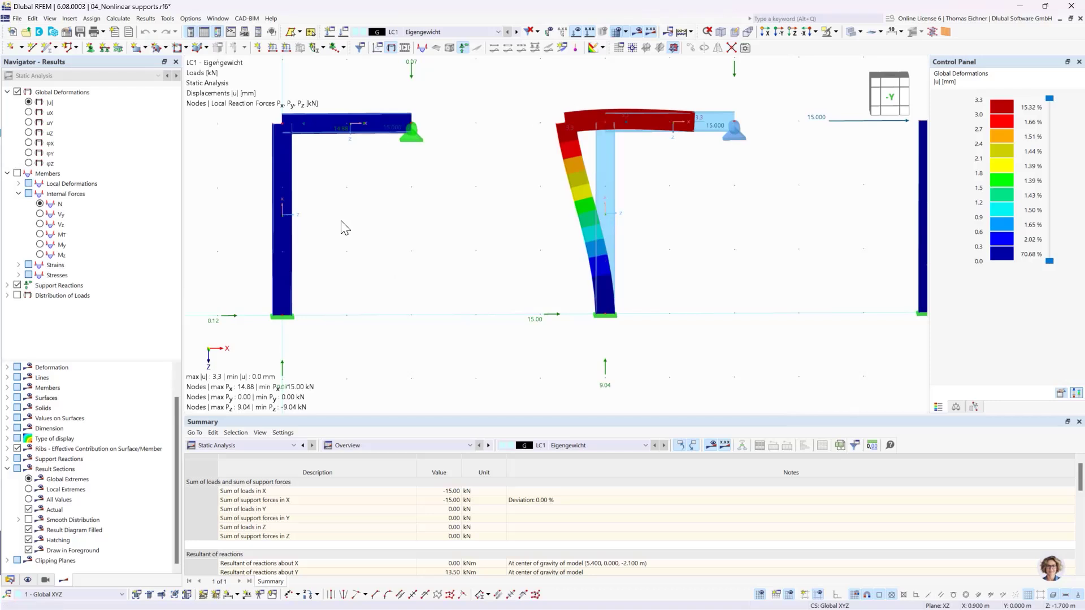
pyautogui.moveTo(343, 226); pyautogui.dragTo(366, 238, button='middle')
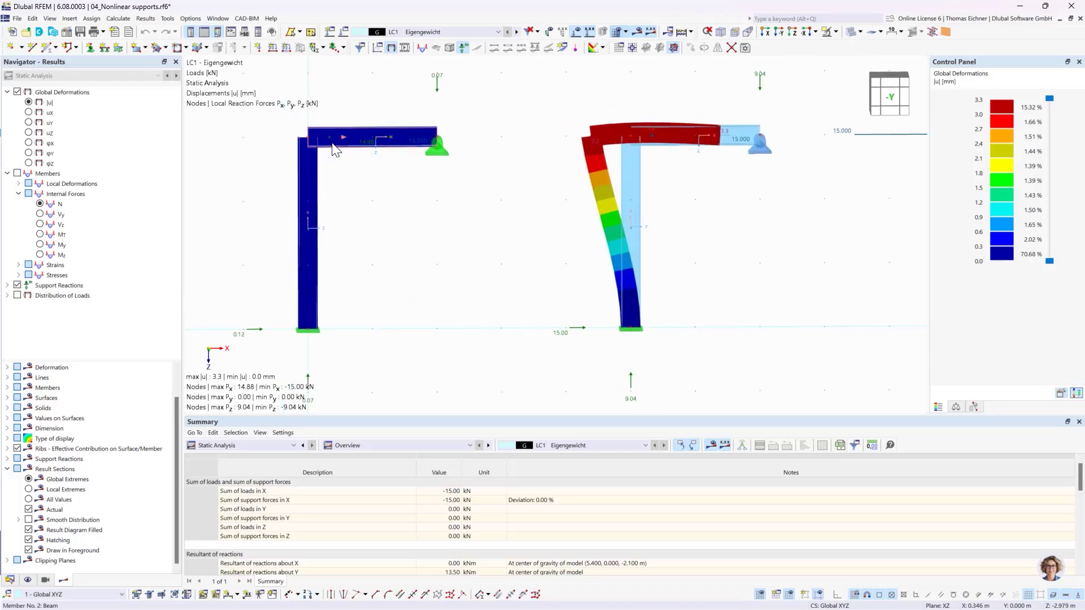
pyautogui.click(435, 149)
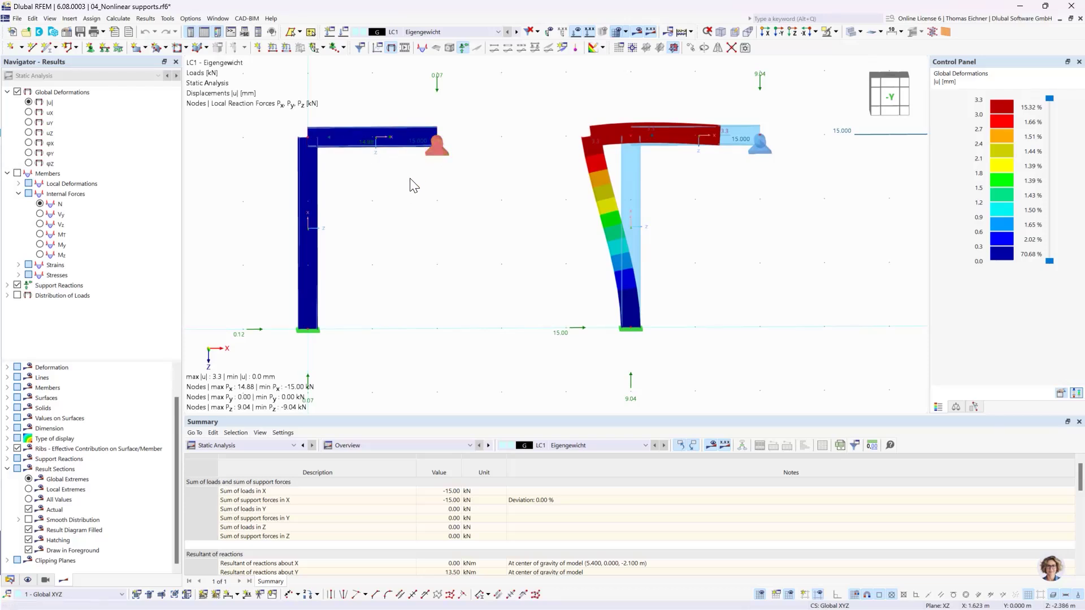
pyautogui.click(394, 176)
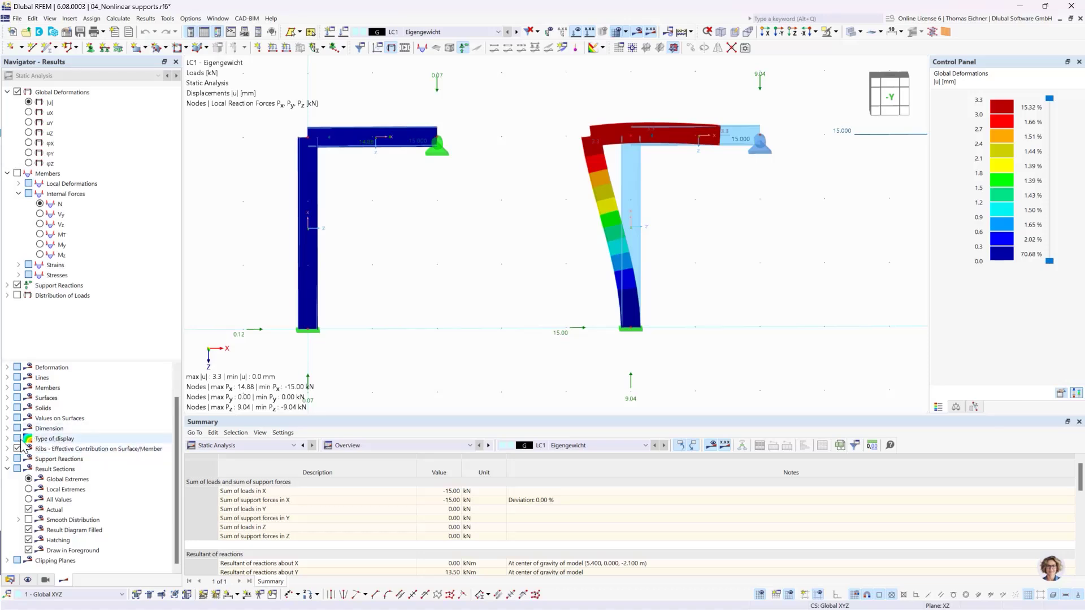
# Show the member deformations as lines and examine the first frame's applied load and support reaction directions against the global axes
pyautogui.scroll(1, 23, 449)
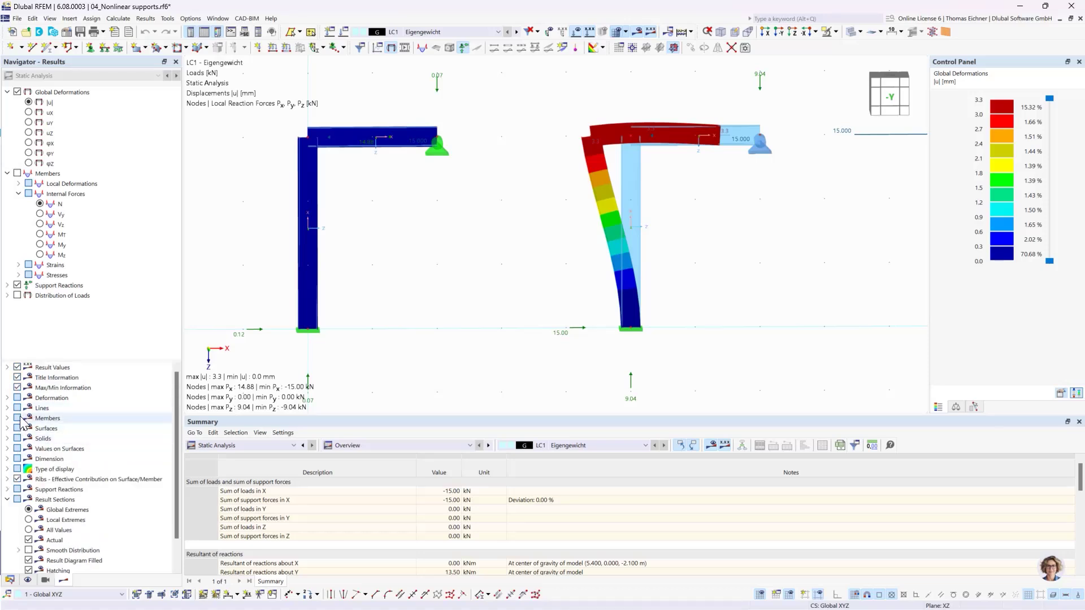
pyautogui.click(7, 398)
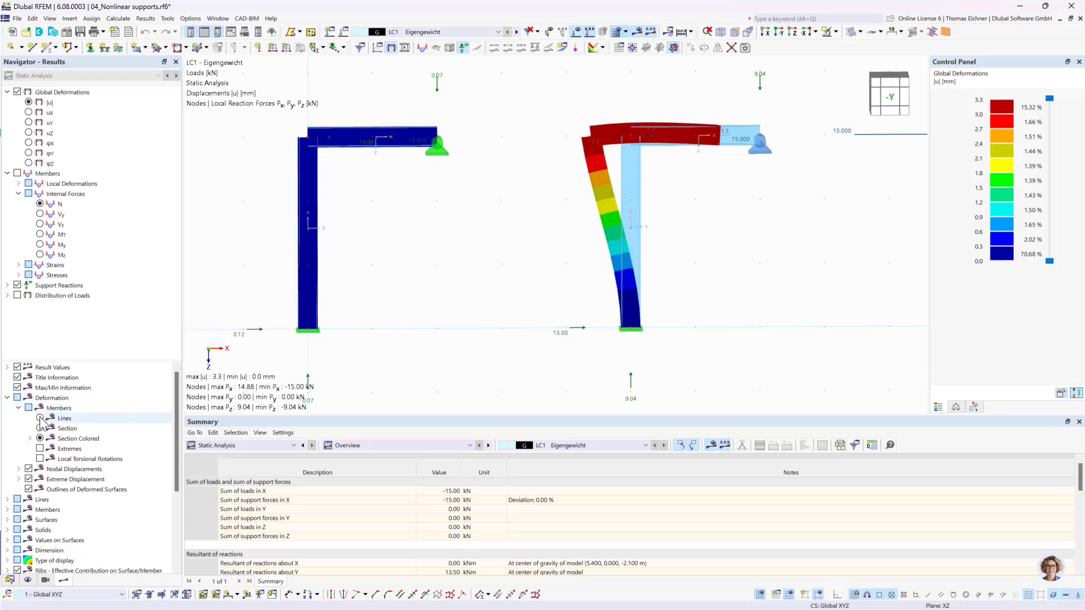
pyautogui.click(40, 418)
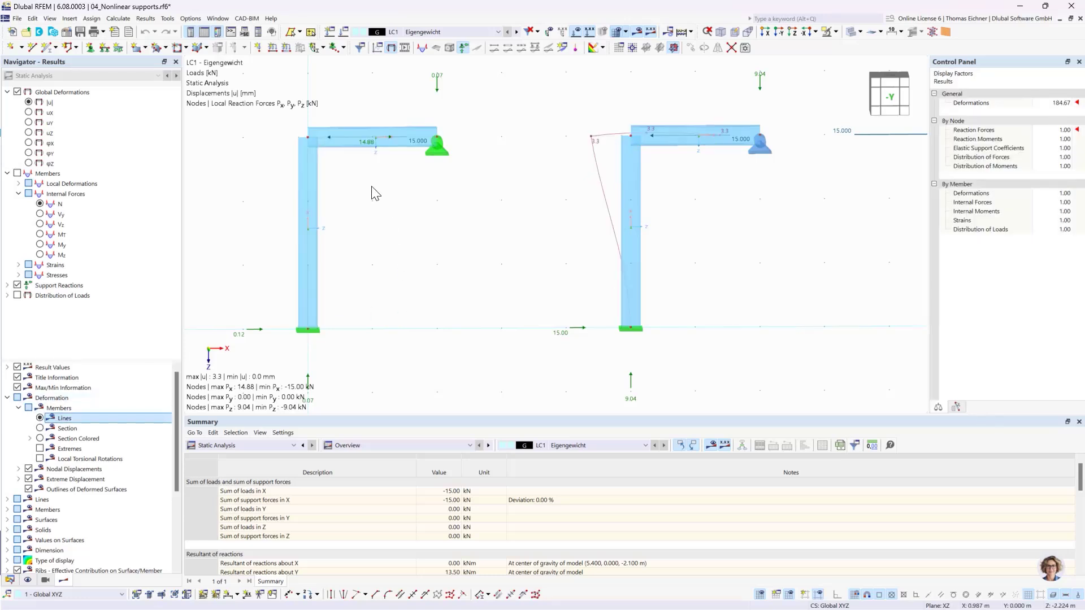
pyautogui.scroll(3, 378, 134)
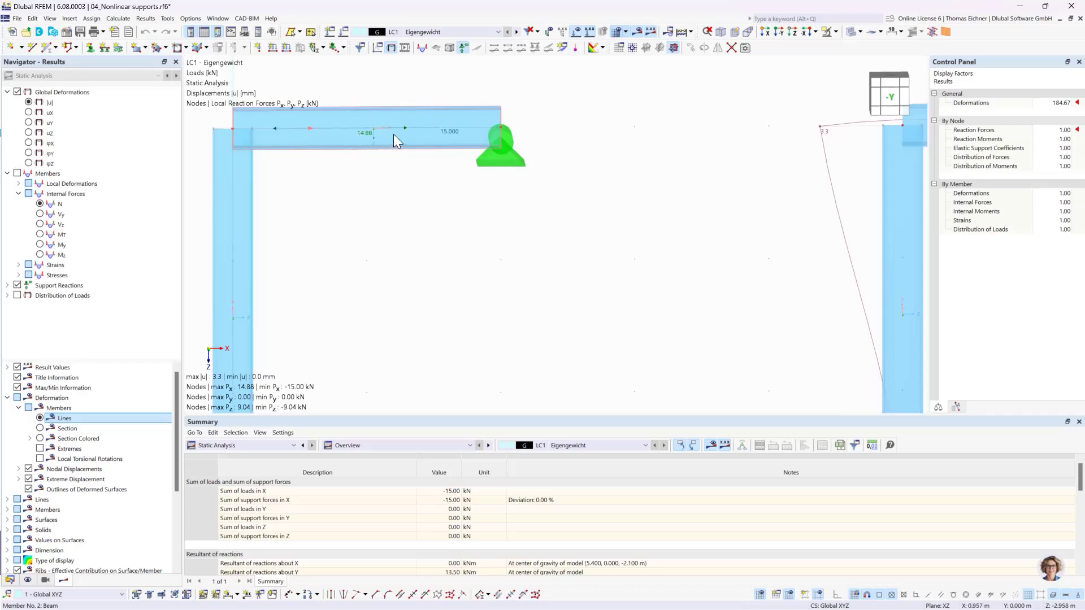
pyautogui.scroll(-2, 402, 136)
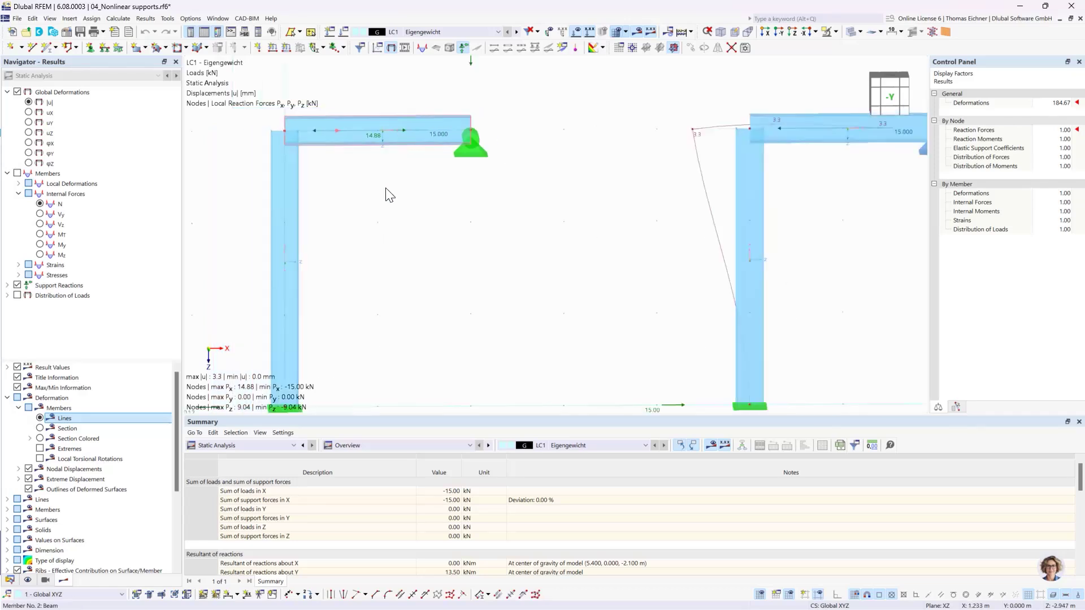
pyautogui.moveTo(390, 195); pyautogui.dragTo(464, 188, button='middle')
pyautogui.scroll(-2, 463, 188)
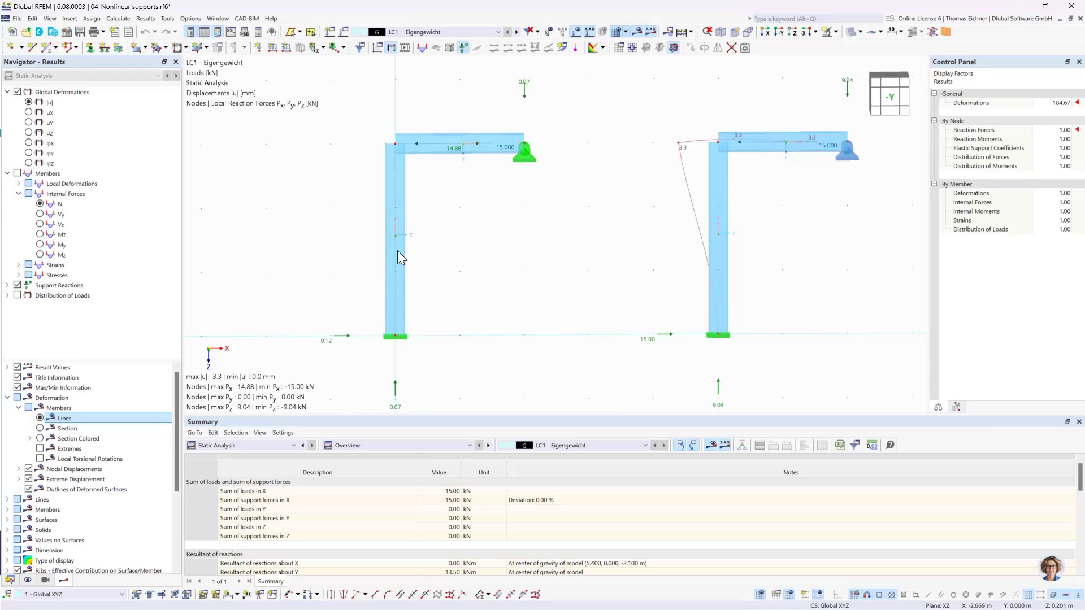
pyautogui.scroll(1, 489, 167)
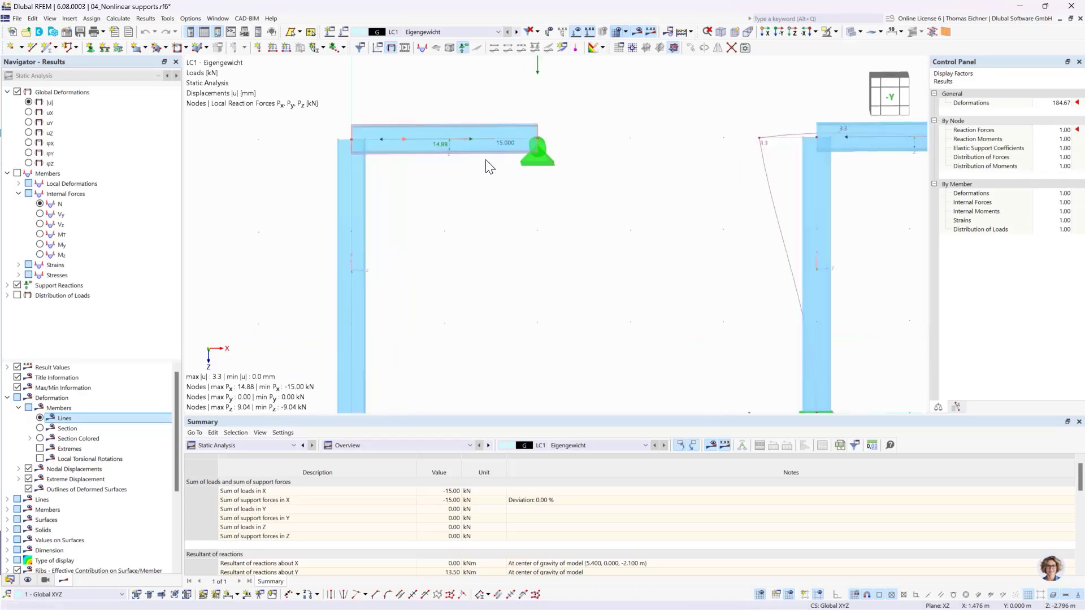
pyautogui.scroll(1, 489, 167)
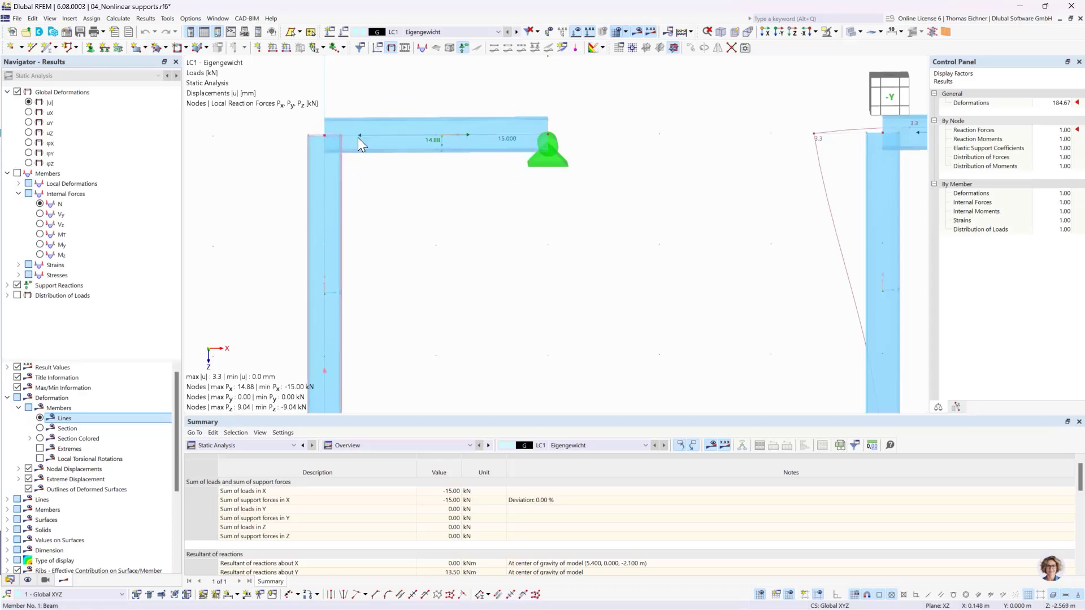
pyautogui.moveTo(361, 136)
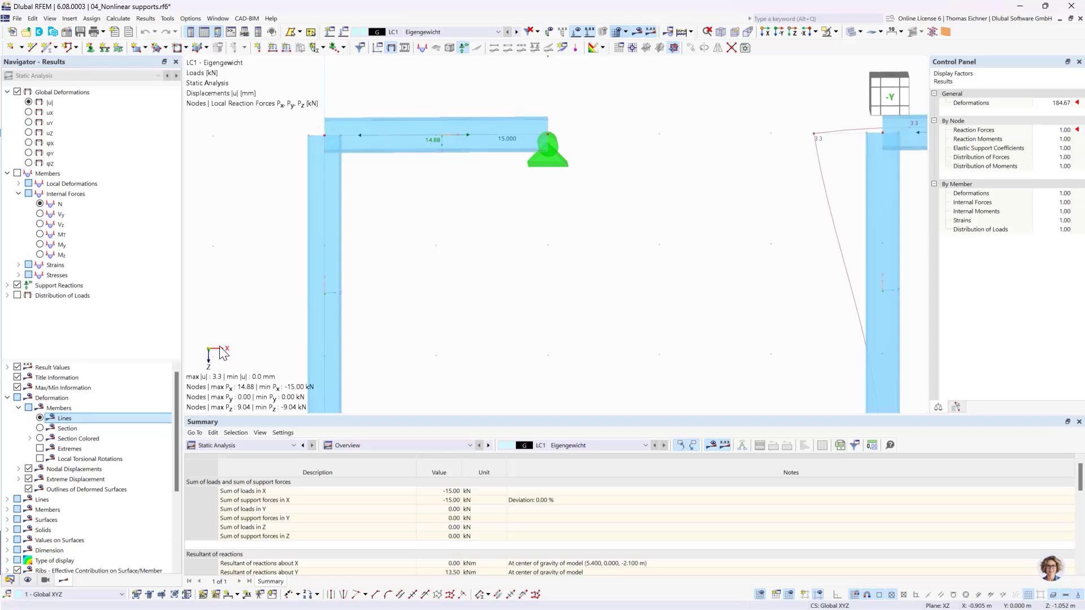
pyautogui.scroll(-3, 489, 208)
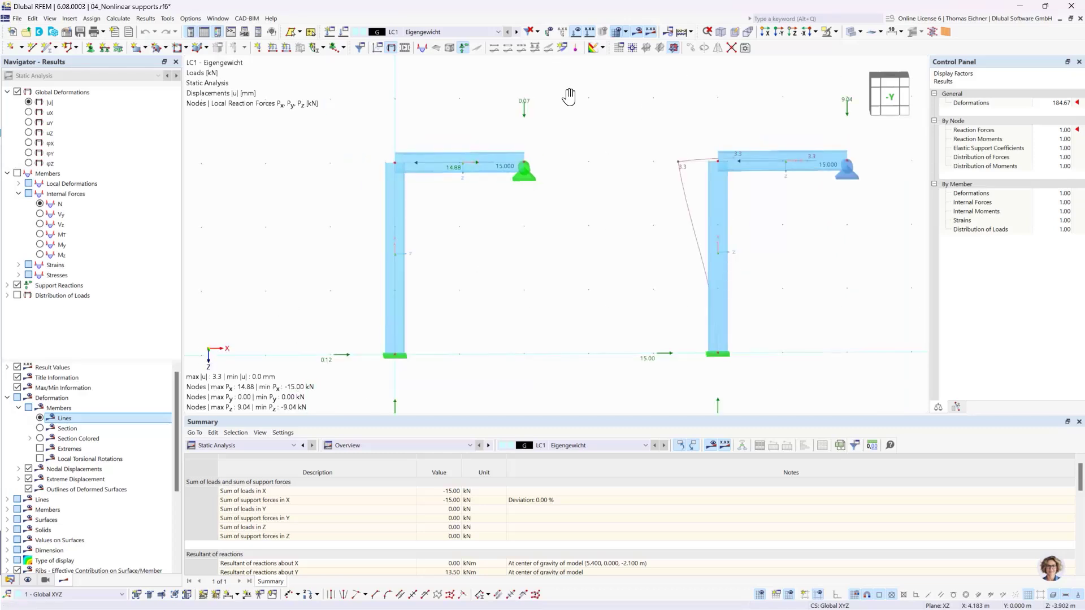
# Set the member deformation display back to Section Colored
pyautogui.moveTo(569, 97); pyautogui.dragTo(517, 93, button='middle')
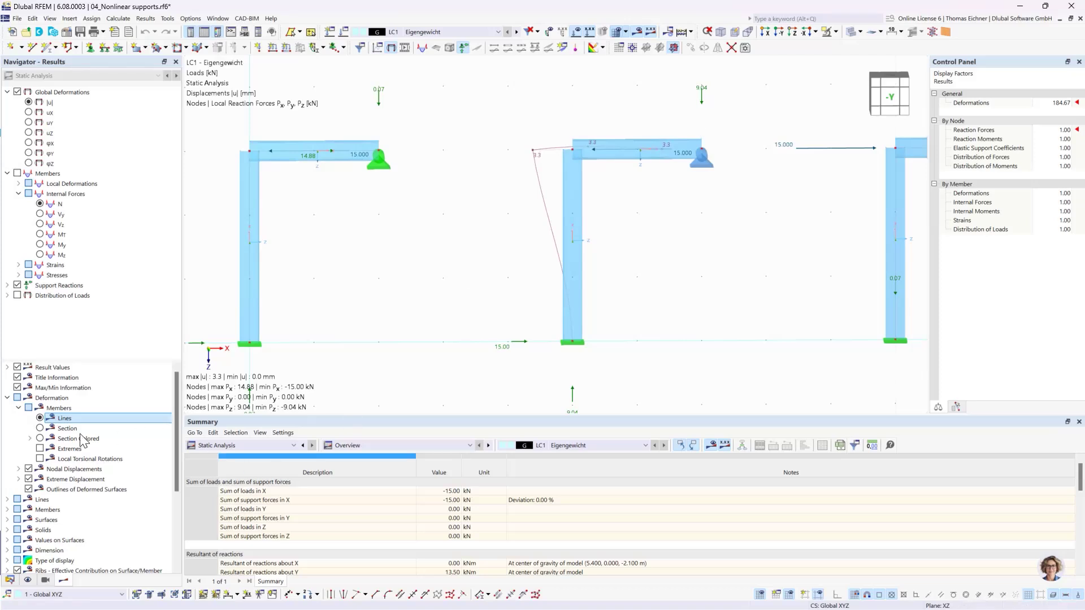
pyautogui.click(41, 429)
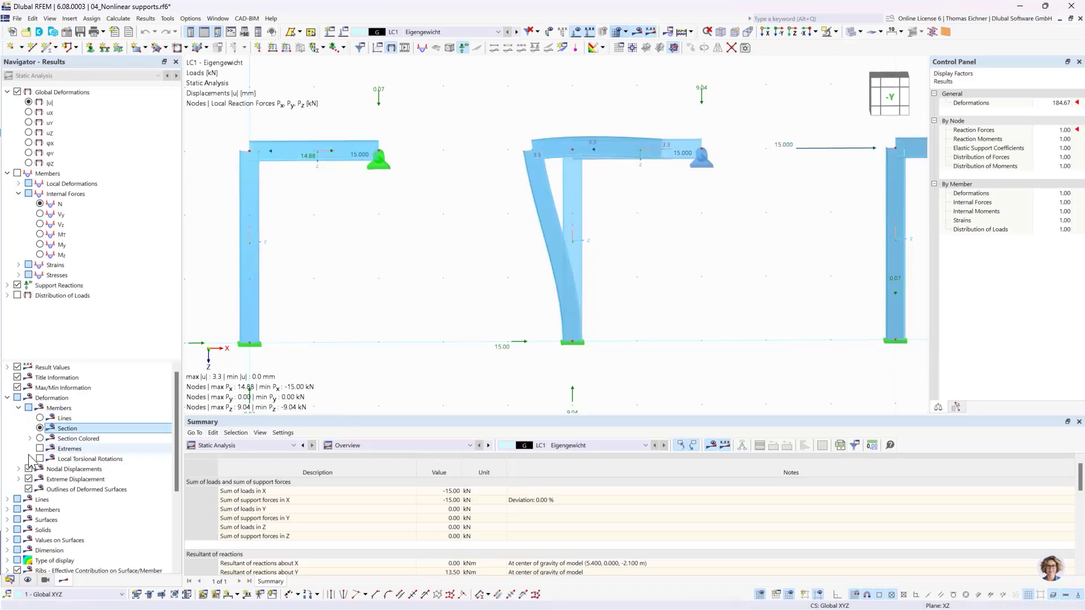
pyautogui.click(40, 439)
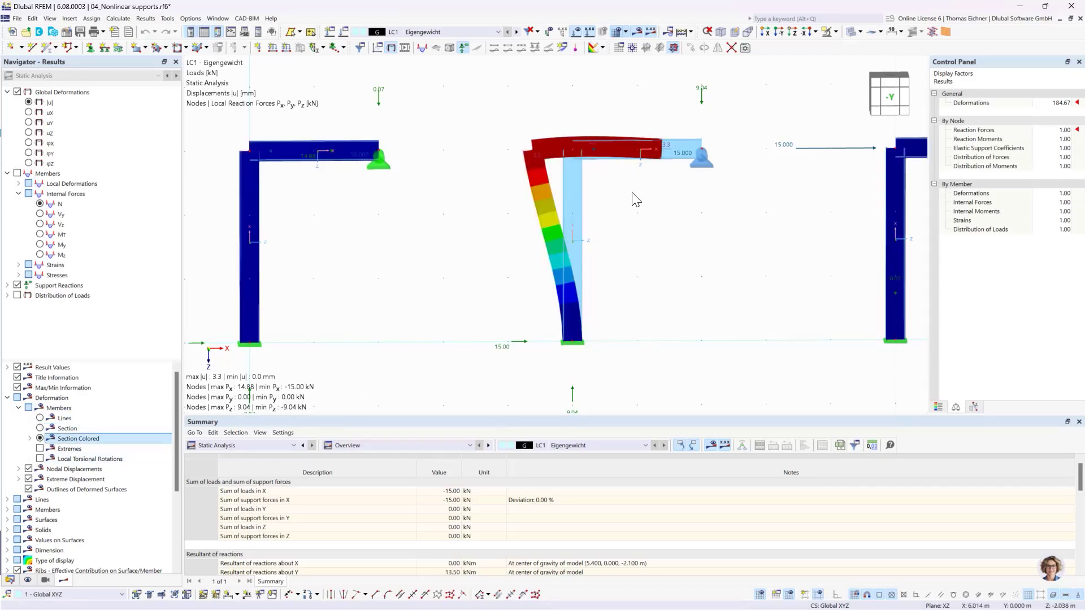
# Examine the failing beam-end support of the middle frame and compare it with the third frame's support reactions
pyautogui.click(699, 162)
pyautogui.moveTo(703, 162)
pyautogui.scroll(1, 698, 181)
pyautogui.scroll(-2, 427, 180)
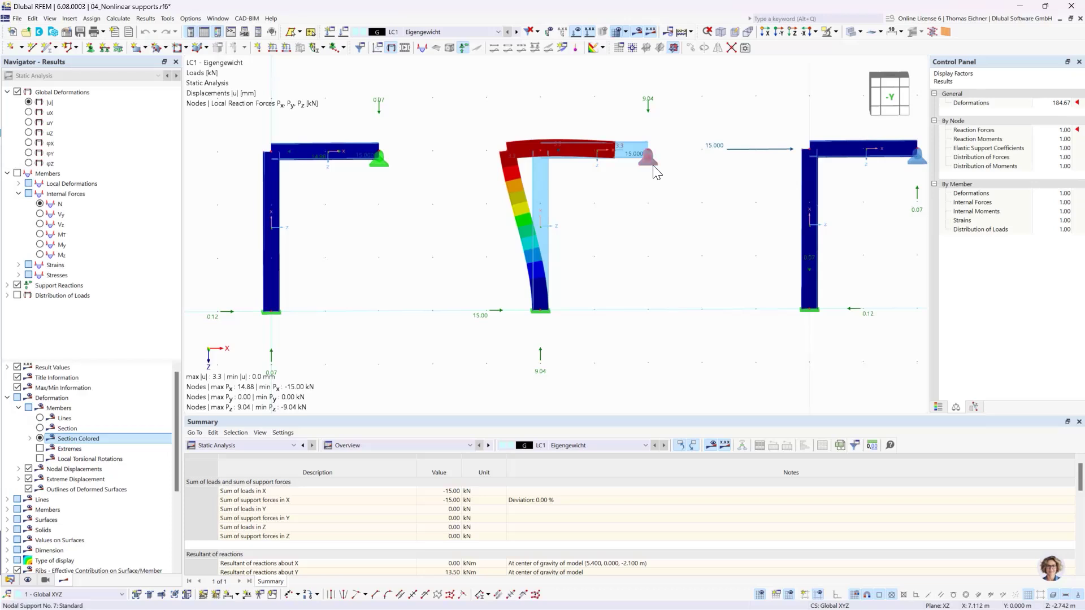
pyautogui.scroll(1, 648, 167)
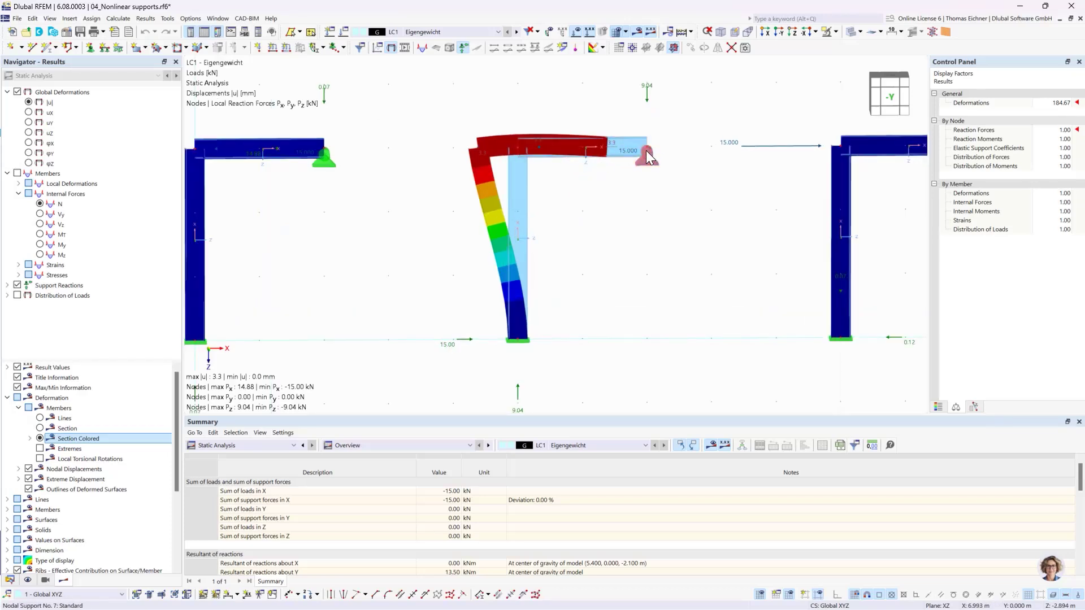
pyautogui.moveTo(650, 154)
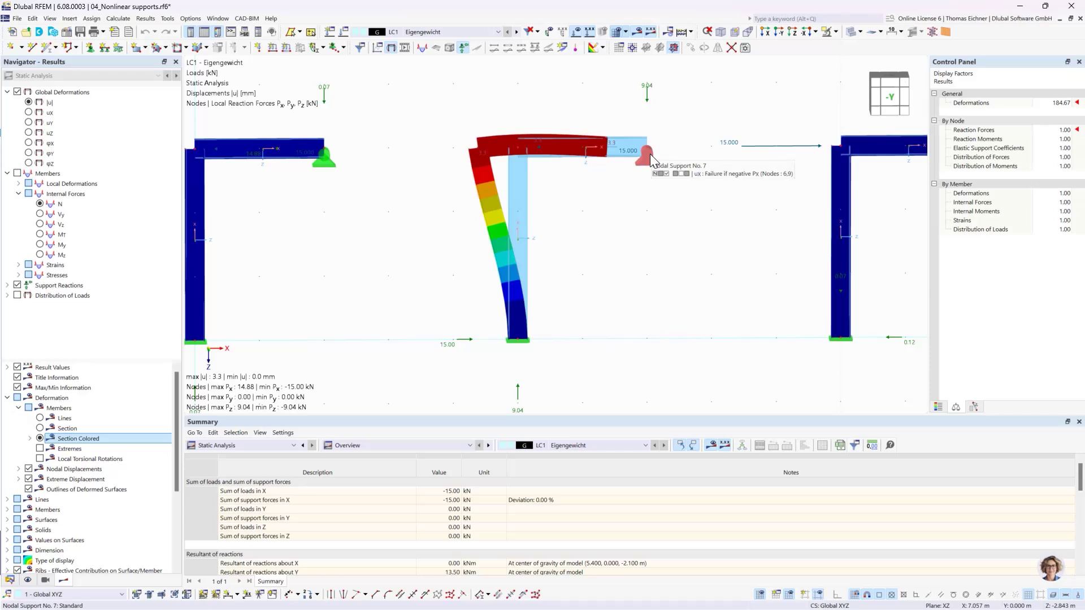
pyautogui.scroll(-2, 650, 154)
pyautogui.moveTo(704, 122); pyautogui.dragTo(660, 130, button='middle')
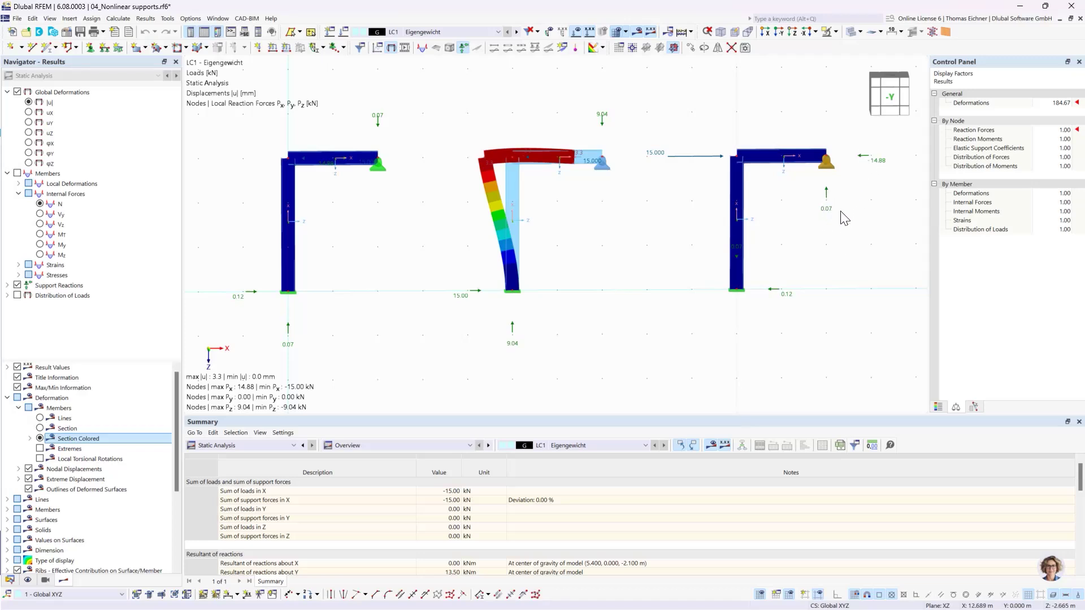
pyautogui.moveTo(831, 177)
# Return to the model data overview, collapse the nonlinear supports model's tree and switch to 05_Ladder with friction support.rf6
pyautogui.click(10, 580)
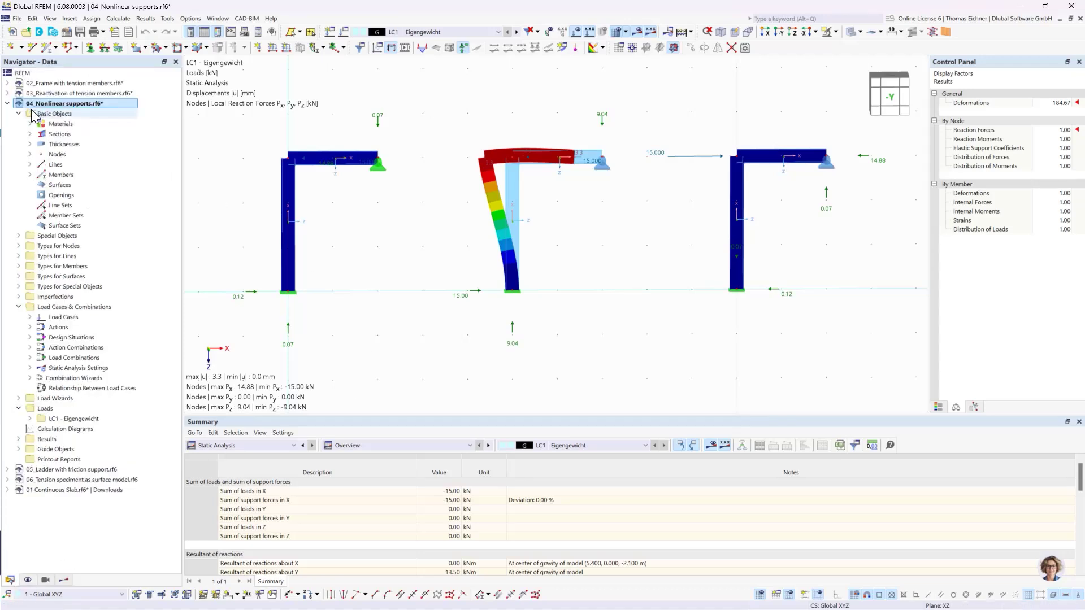
pyautogui.click(8, 104)
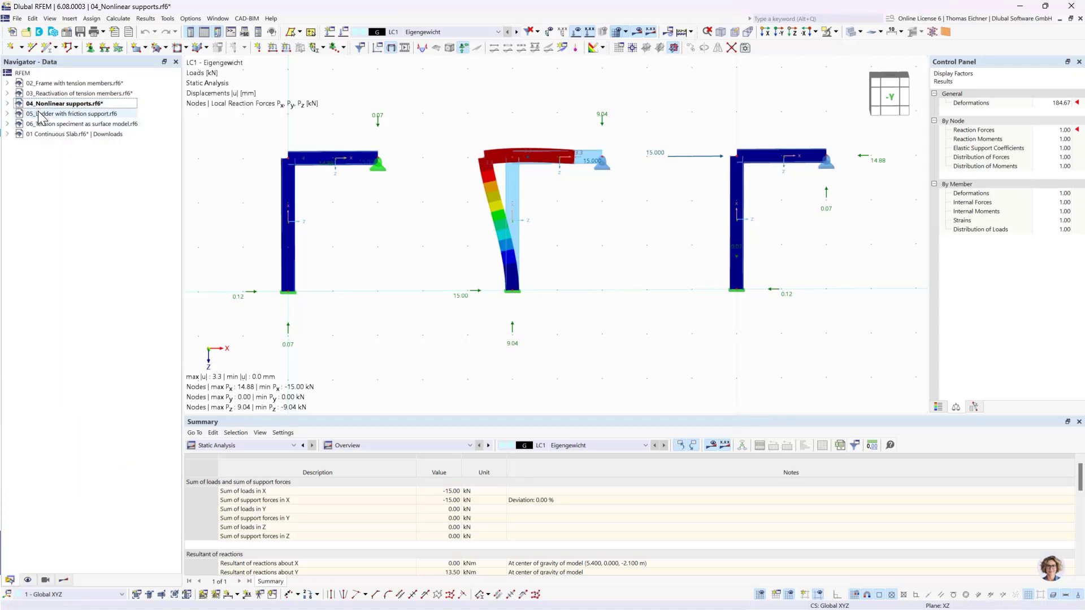
pyautogui.click(59, 115)
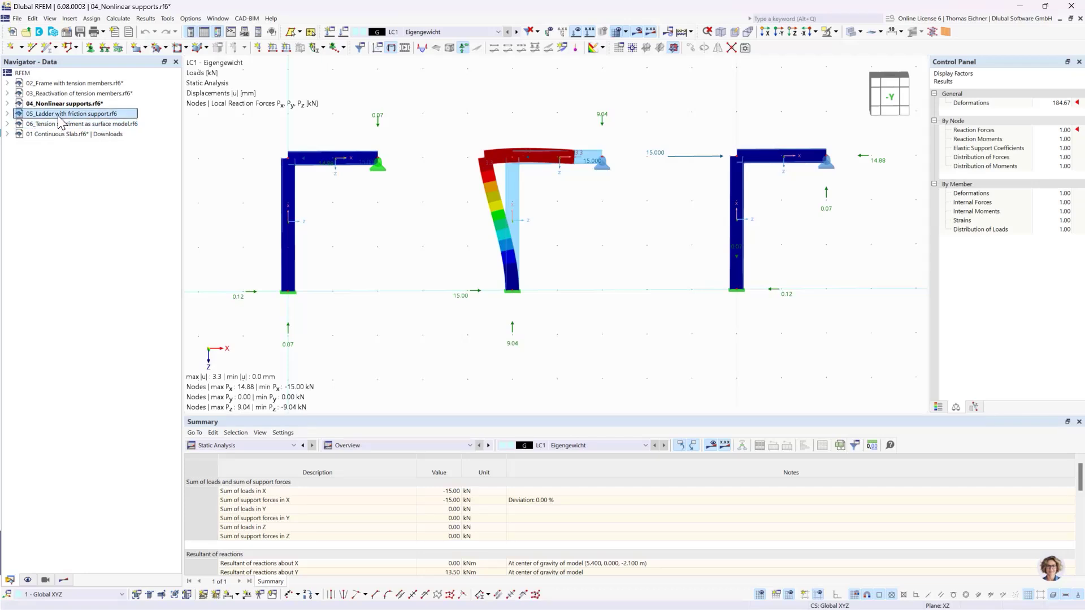
pyautogui.doubleClick(60, 114)
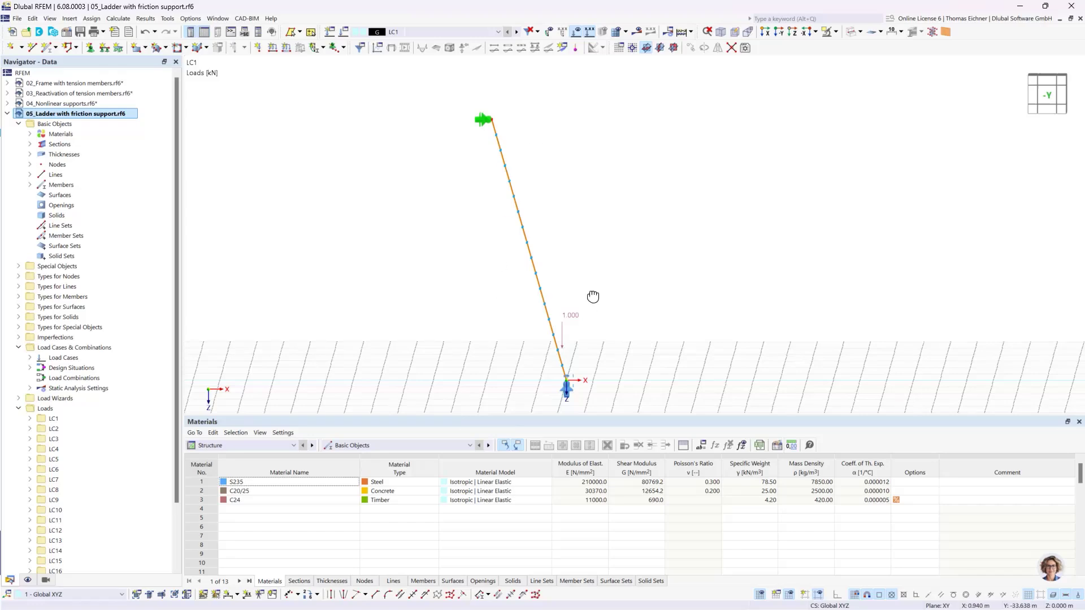
# Review the nodal support definition at the ladder's upper end, node 2, and leave the support settings
pyautogui.keyDown('ctrl'); pyautogui.moveTo(593, 296); pyautogui.dragTo(616, 297, button='middle'); pyautogui.keyUp('ctrl')
pyautogui.keyDown('ctrl'); pyautogui.moveTo(697, 291); pyautogui.dragTo(453, 153, button='middle'); pyautogui.keyUp('ctrl')
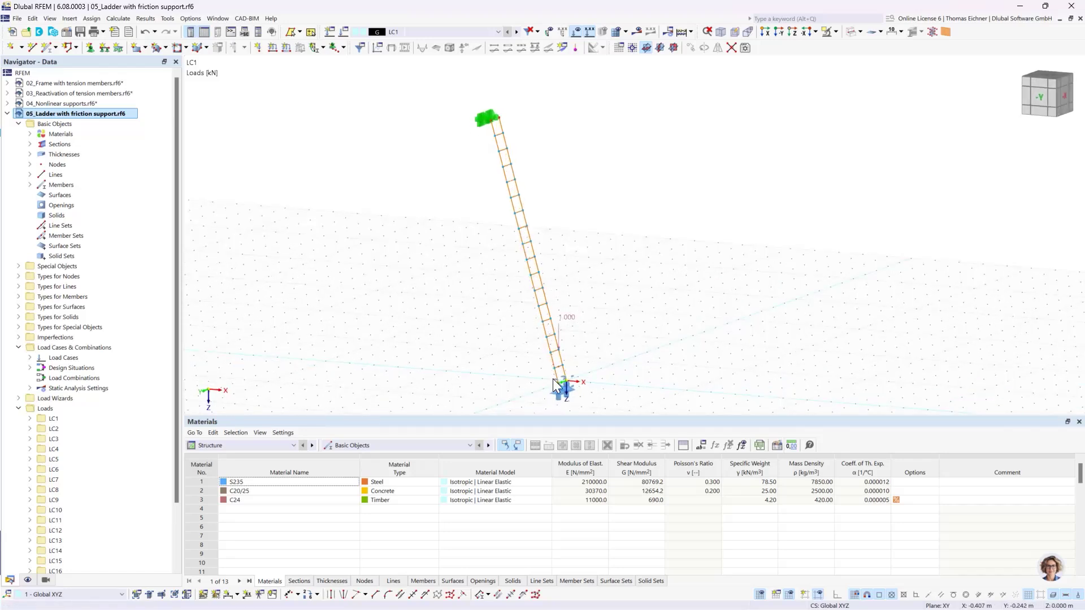
pyautogui.doubleClick(479, 120)
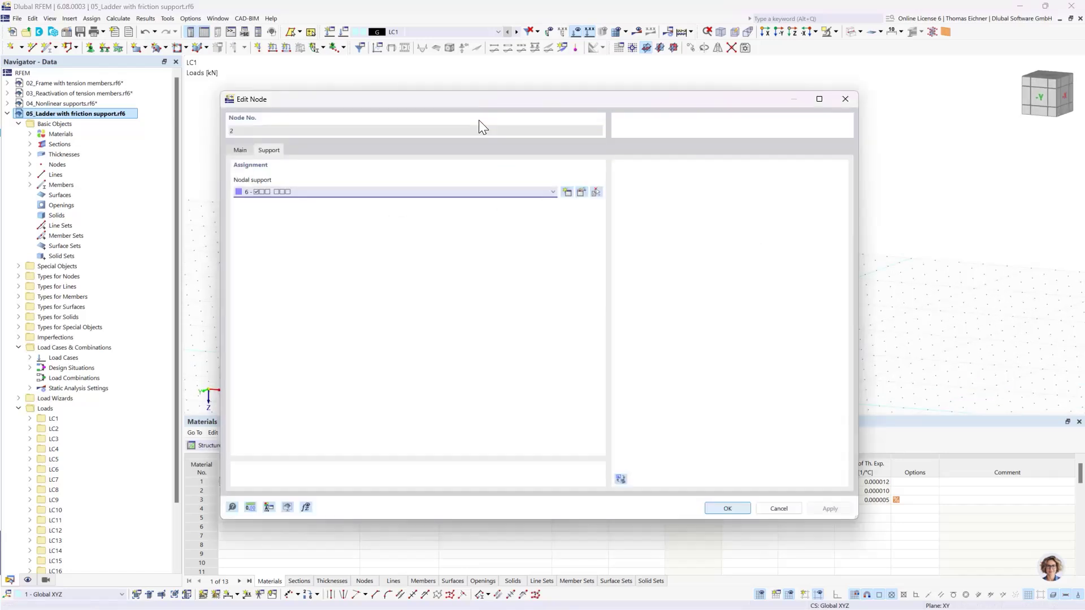
pyautogui.click(581, 192)
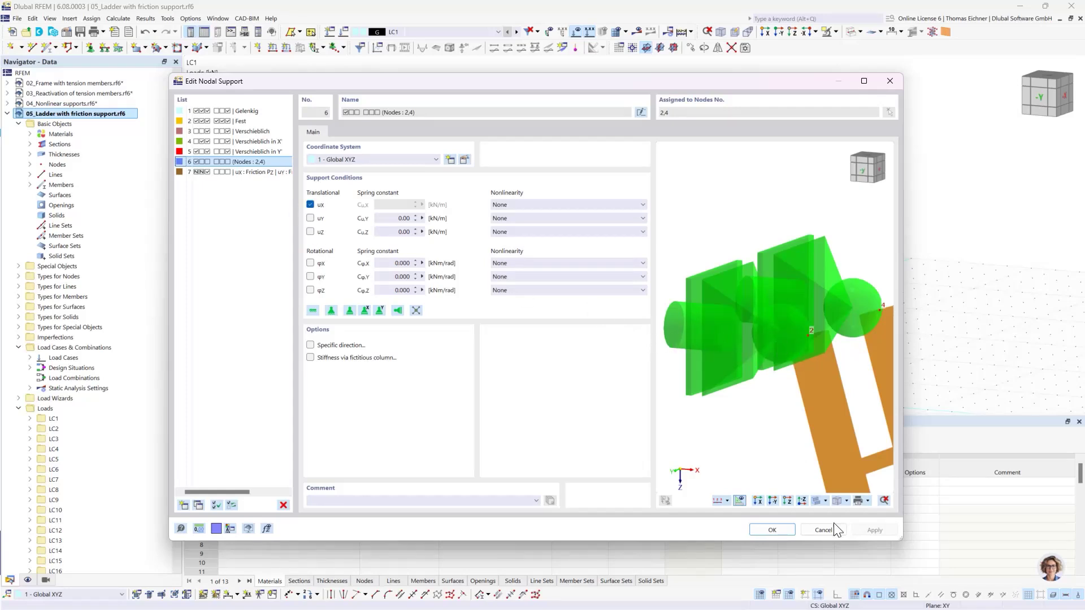
pyautogui.click(781, 535)
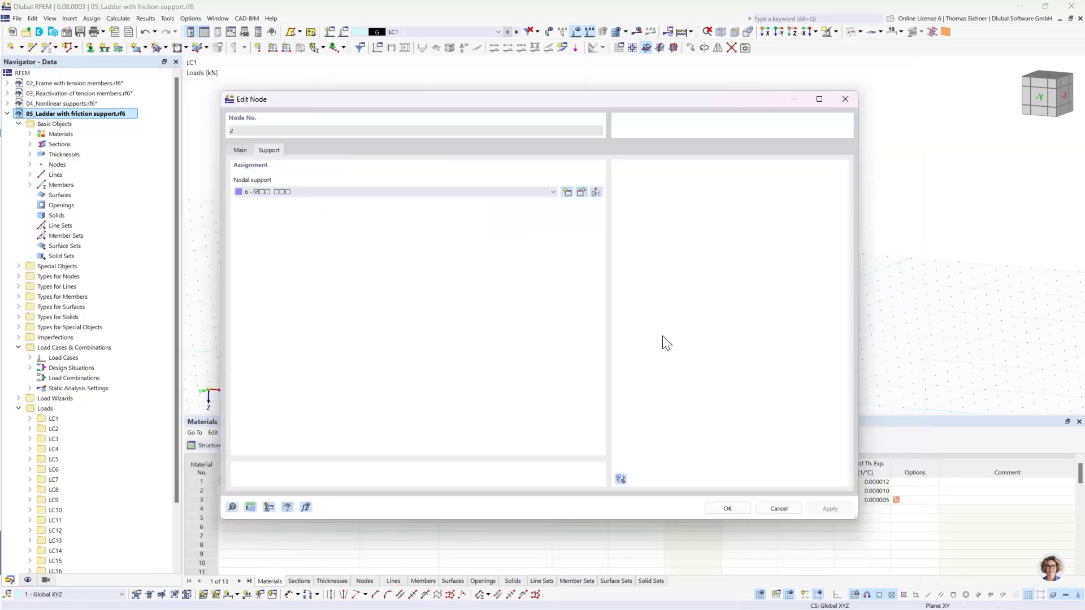
# Open the nodal support definition at the ladder's foot, node 1, and review the nonlinearity options for uZ, keeping None
pyautogui.click(728, 511)
pyautogui.scroll(2, 497, 315)
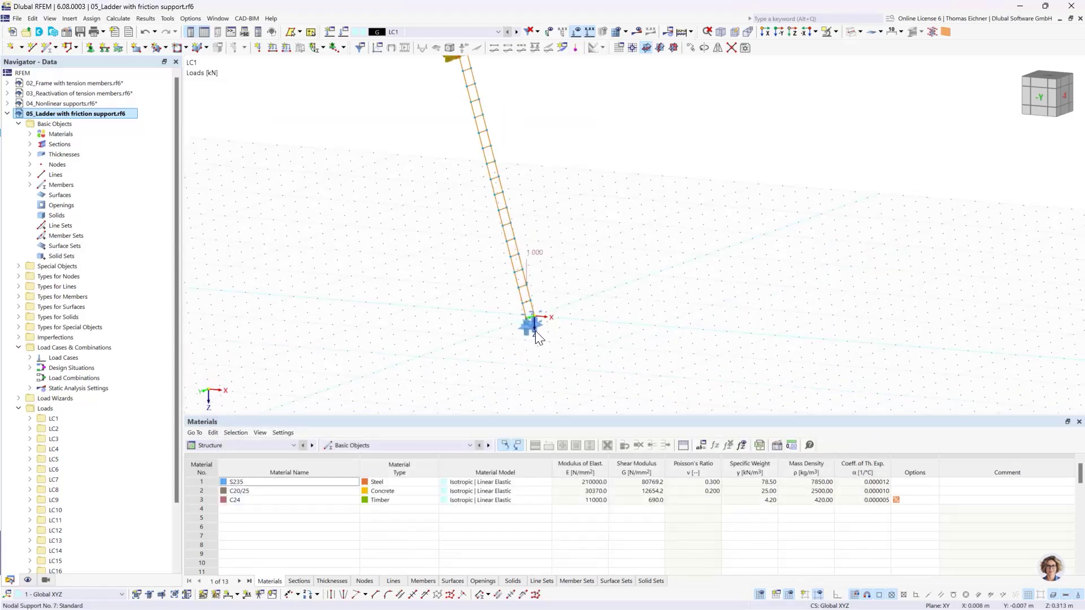
pyautogui.scroll(1, 535, 331)
pyautogui.doubleClick(513, 328)
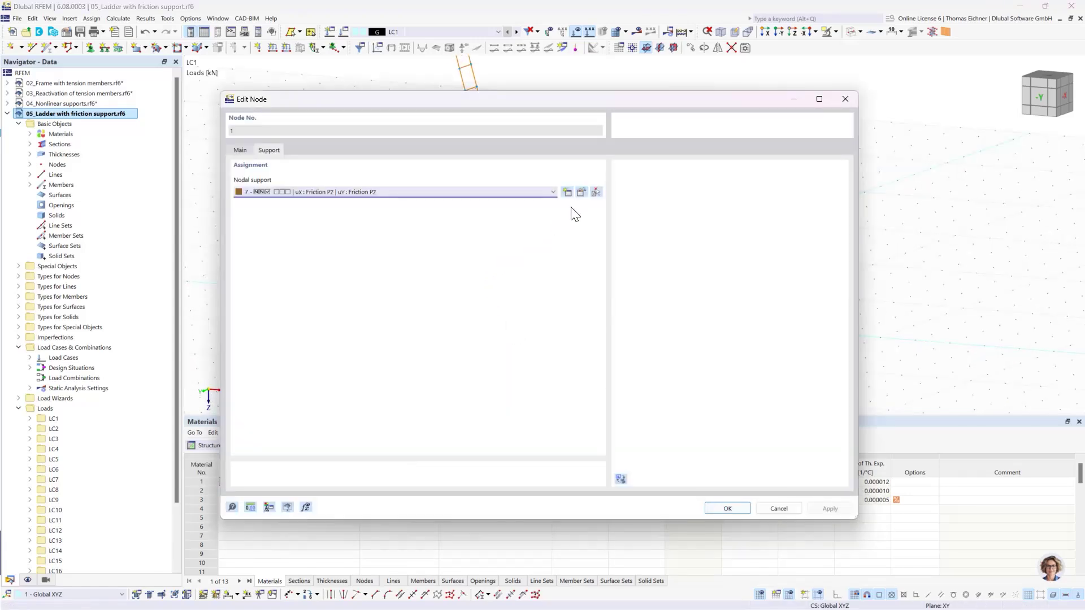
pyautogui.click(581, 192)
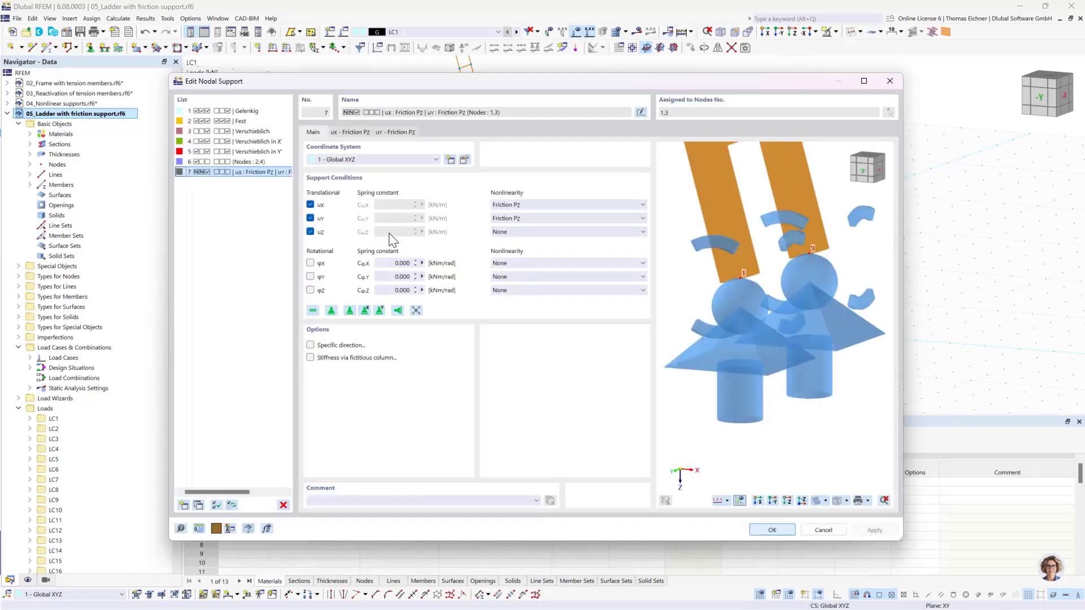
pyautogui.click(520, 233)
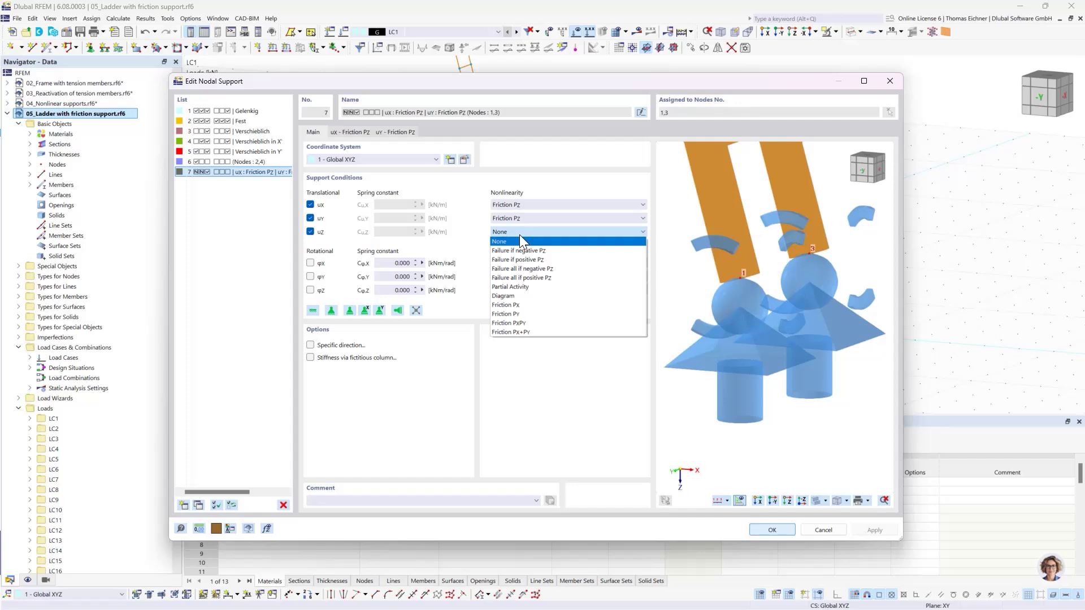
pyautogui.click(520, 239)
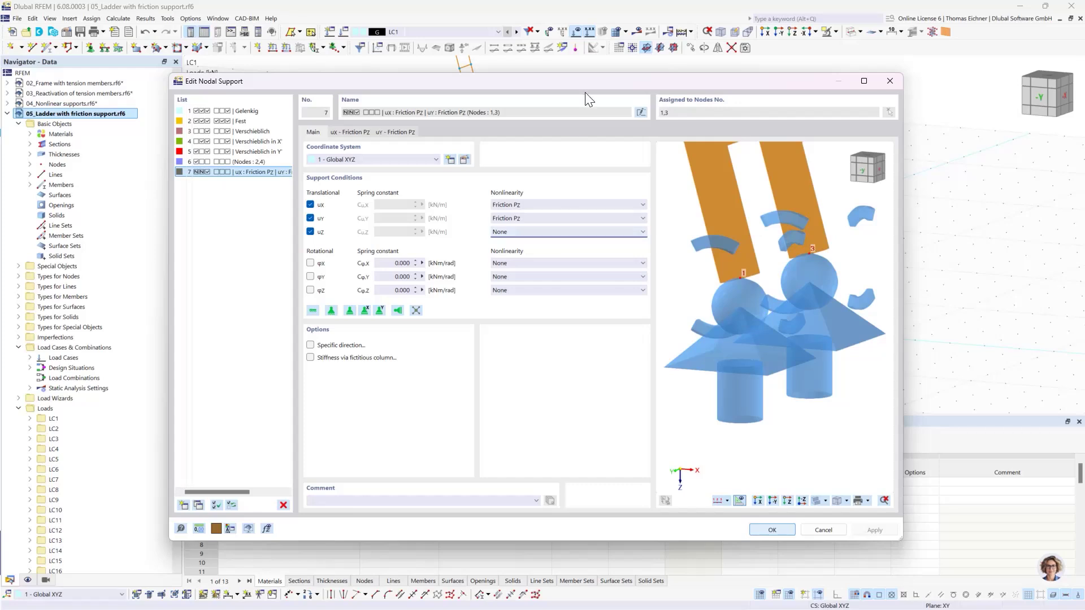
pyautogui.scroll(-3, 802, 303)
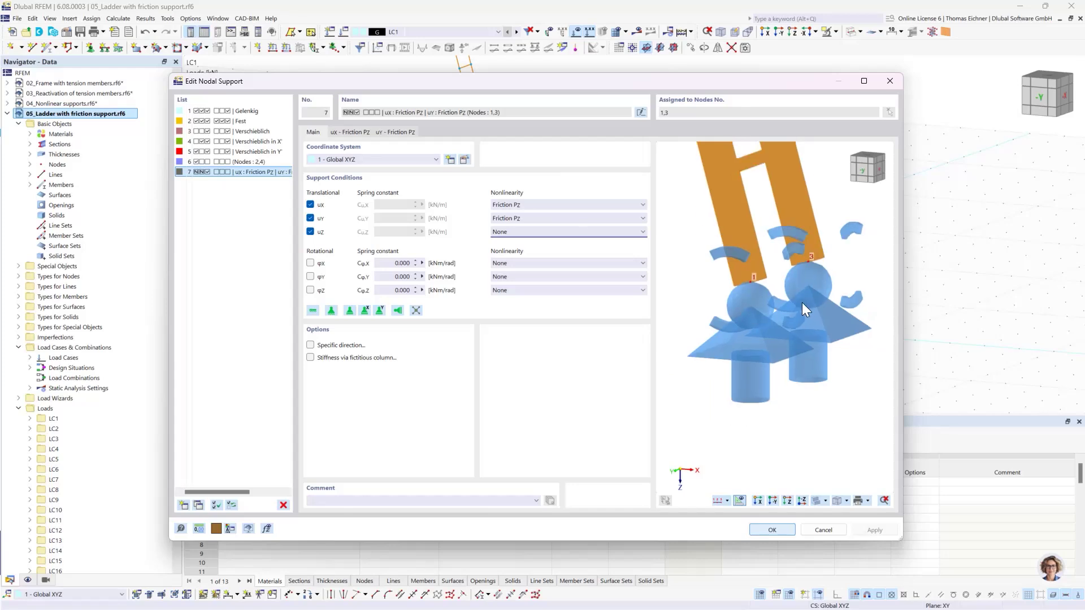
pyautogui.scroll(-1, 802, 303)
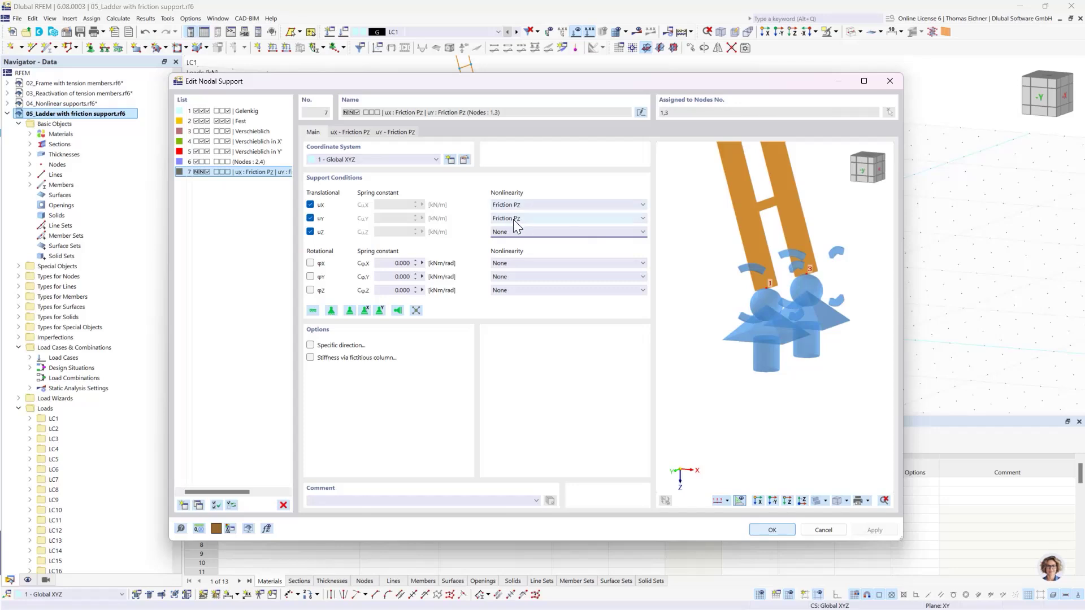
# Review the friction coefficient and diagram of the foot support's uX friction and leave the support and node settings
pyautogui.click(351, 131)
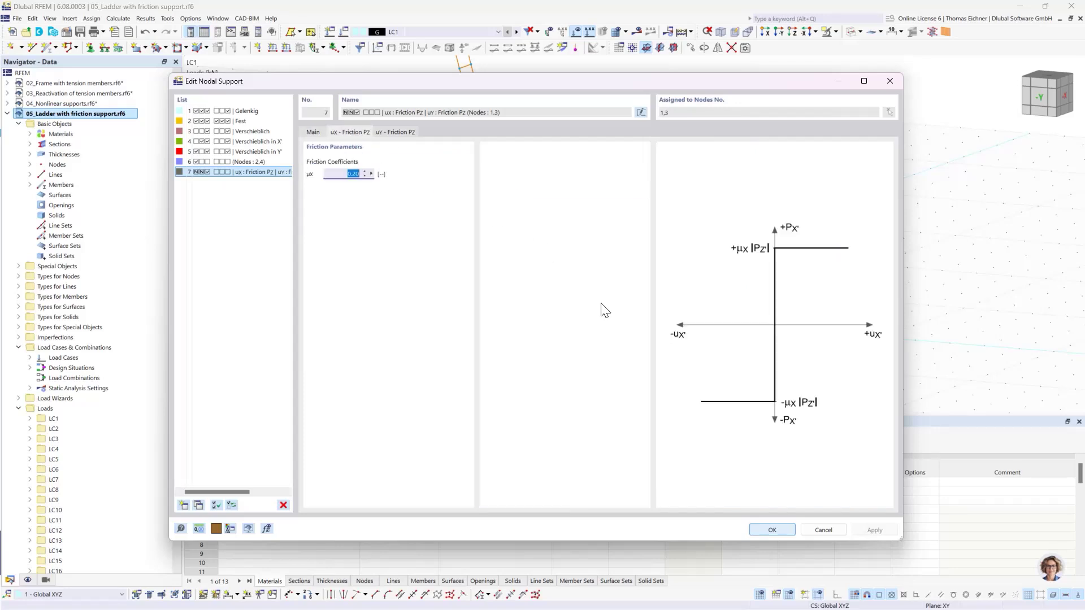
pyautogui.click(344, 175)
pyautogui.doubleClick(341, 173)
pyautogui.moveTo(454, 83); pyautogui.dragTo(424, 141)
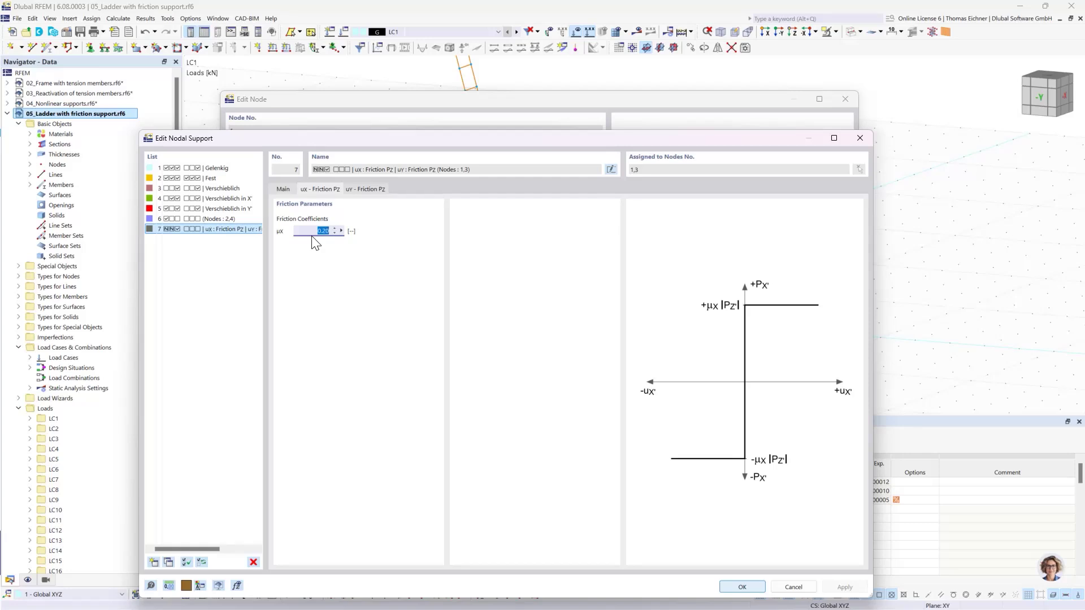
pyautogui.moveTo(344, 147); pyautogui.dragTo(306, 105)
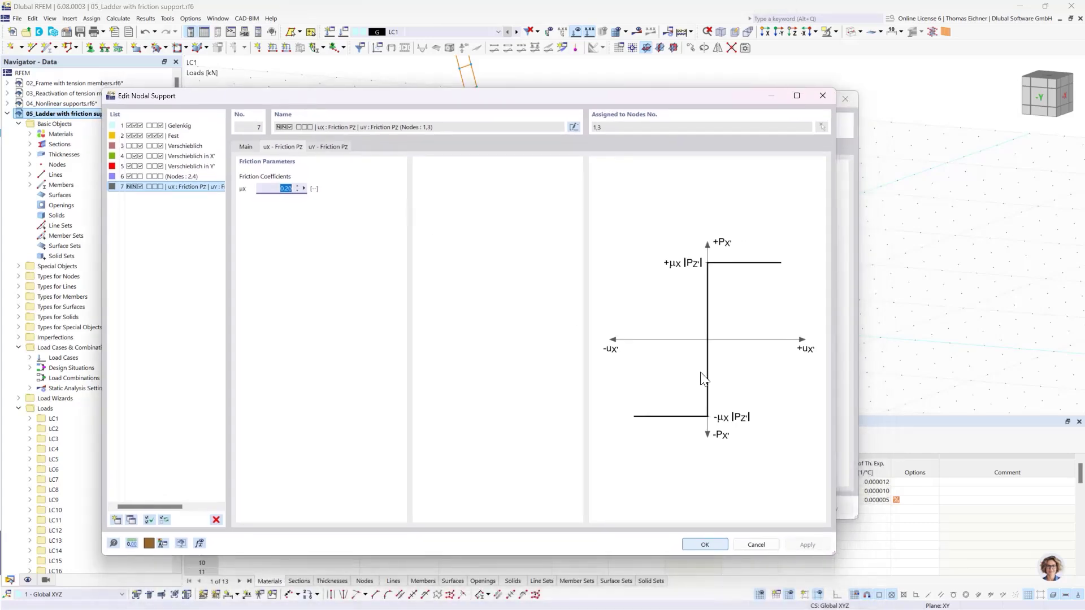
pyautogui.click(276, 188)
pyautogui.click(695, 546)
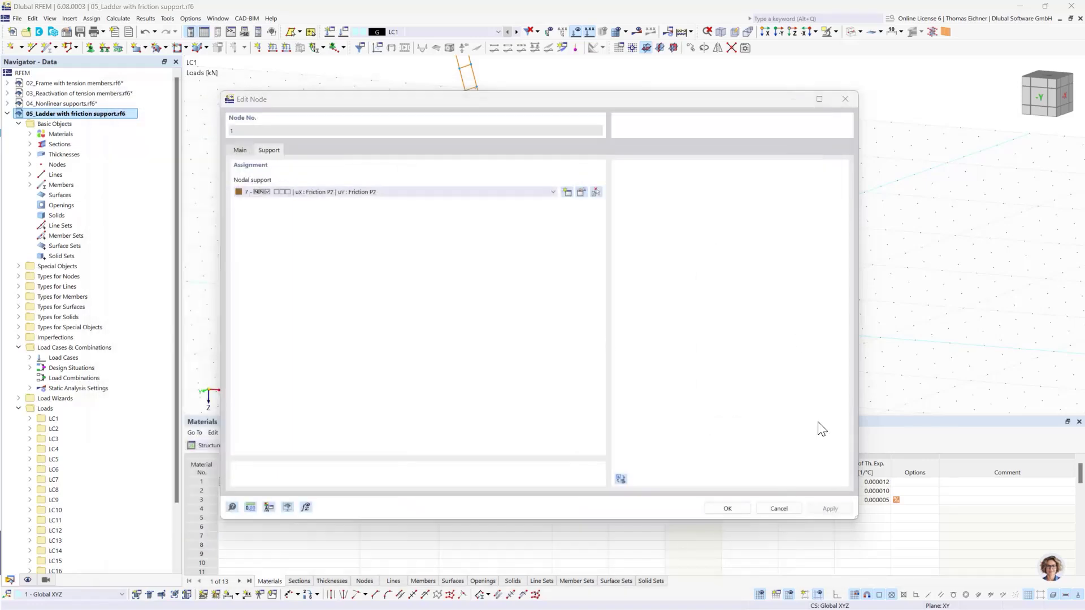
pyautogui.click(726, 510)
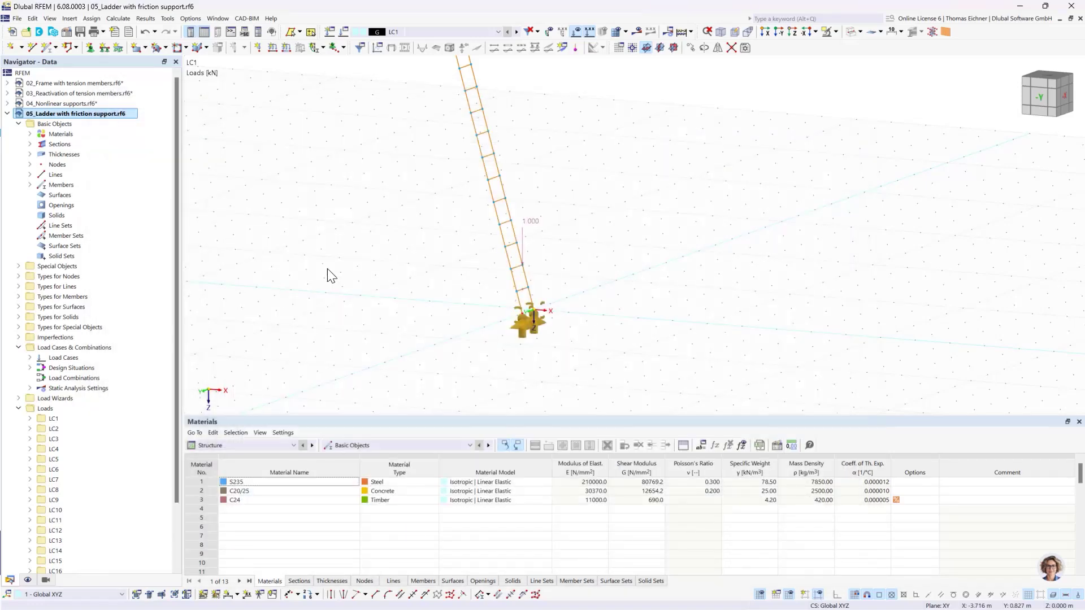
# Browse the load cases from LC1 onward to examine how the load position changes along the ladder, and return to LC1
pyautogui.scroll(-2, 406, 195)
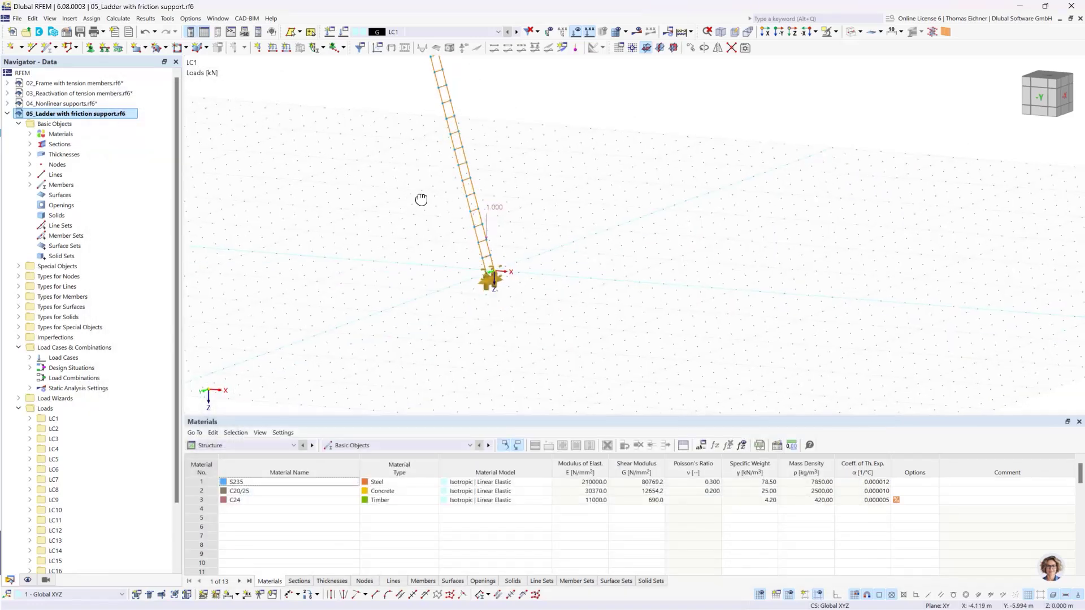
pyautogui.keyDown('ctrl'); pyautogui.moveTo(422, 198); pyautogui.dragTo(433, 260, button='middle'); pyautogui.keyUp('ctrl')
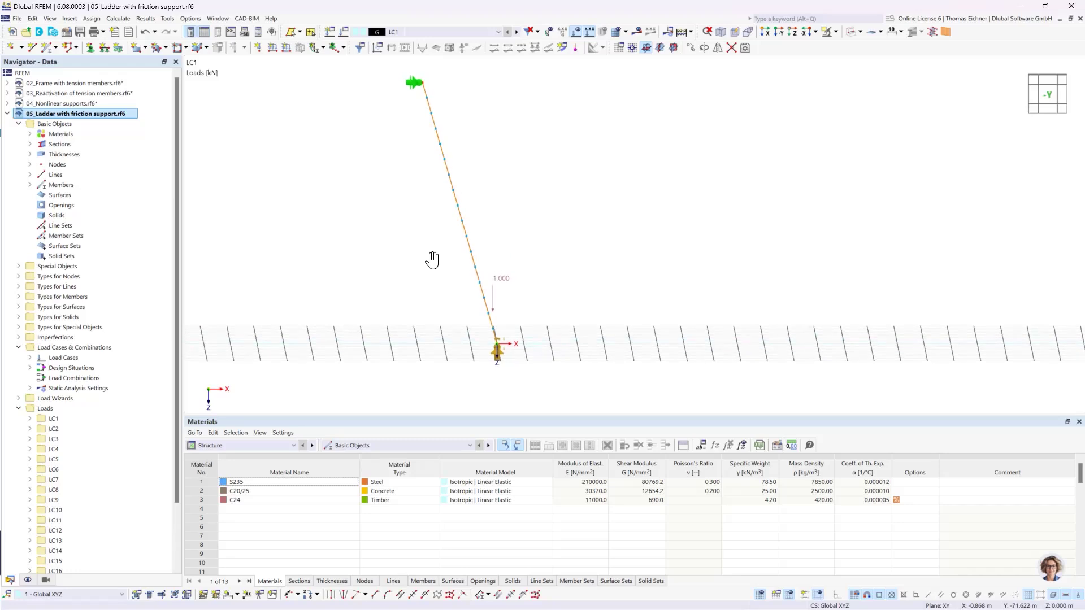
pyautogui.click(411, 253)
pyautogui.click(407, 32)
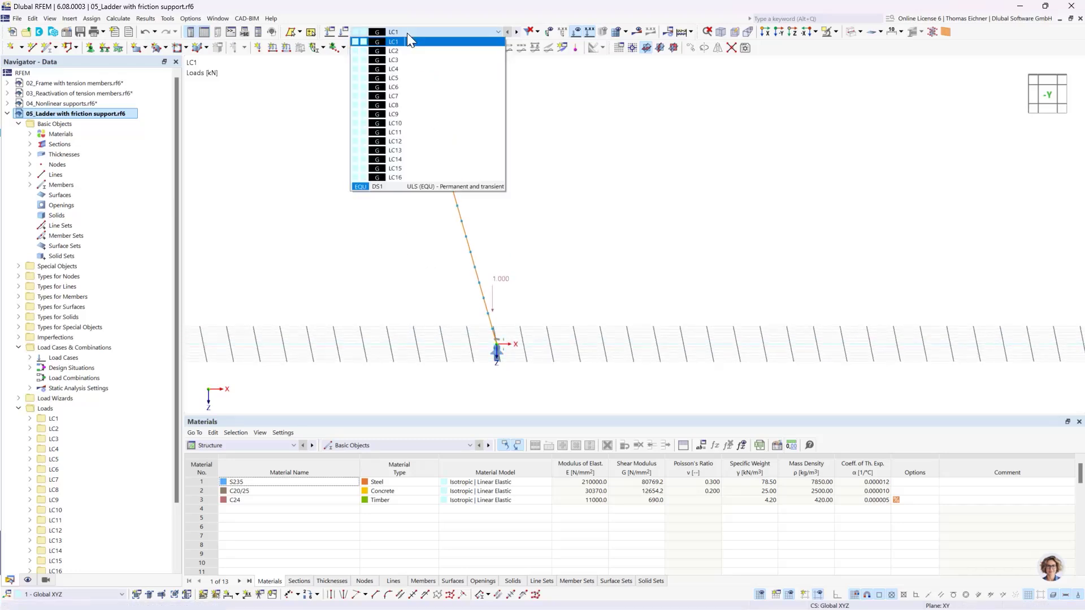
pyautogui.click(407, 30)
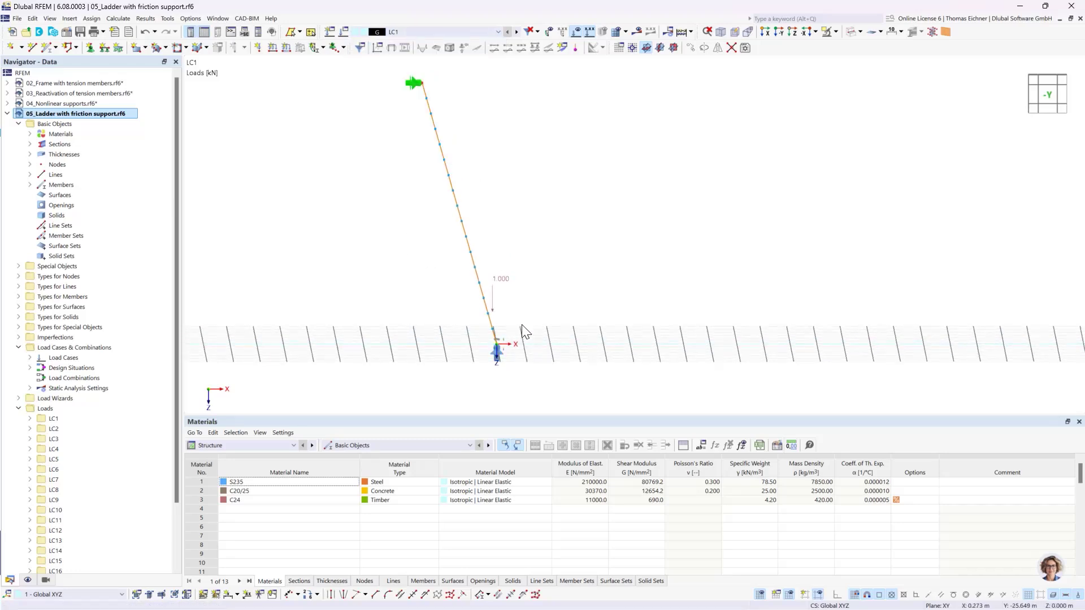
pyautogui.keyDown('ctrl'); pyautogui.moveTo(522, 324); pyautogui.dragTo(501, 308, button='middle'); pyautogui.keyUp('ctrl')
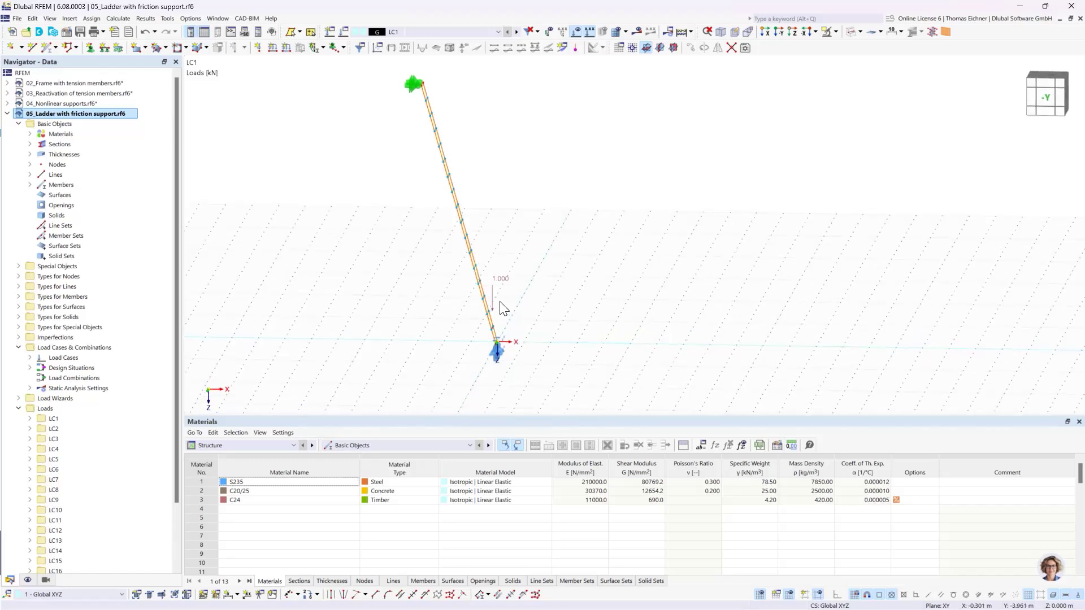
pyautogui.rightClick(443, 35)
pyautogui.click(471, 45)
pyautogui.press('Down')
pyautogui.press('Down')
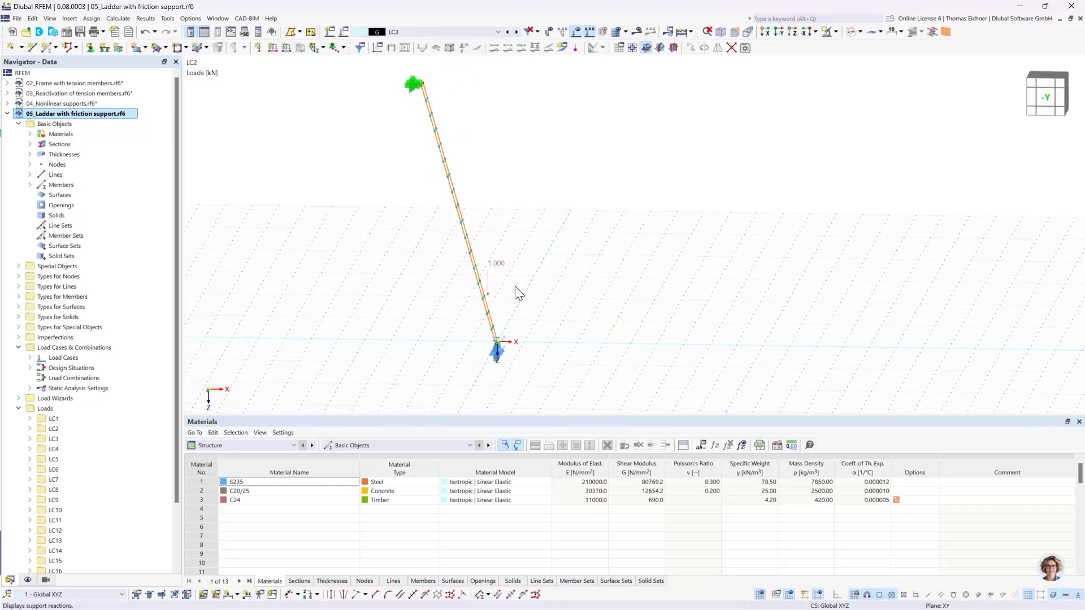
pyautogui.press('Up')
pyautogui.press('Up')
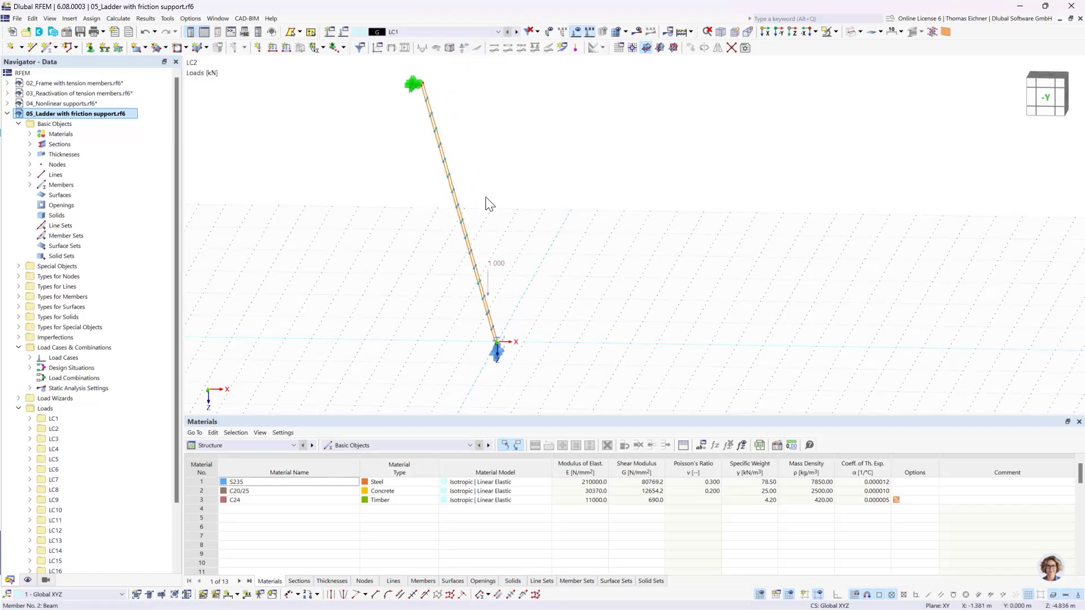
pyautogui.press('Down')
pyautogui.press('Down')
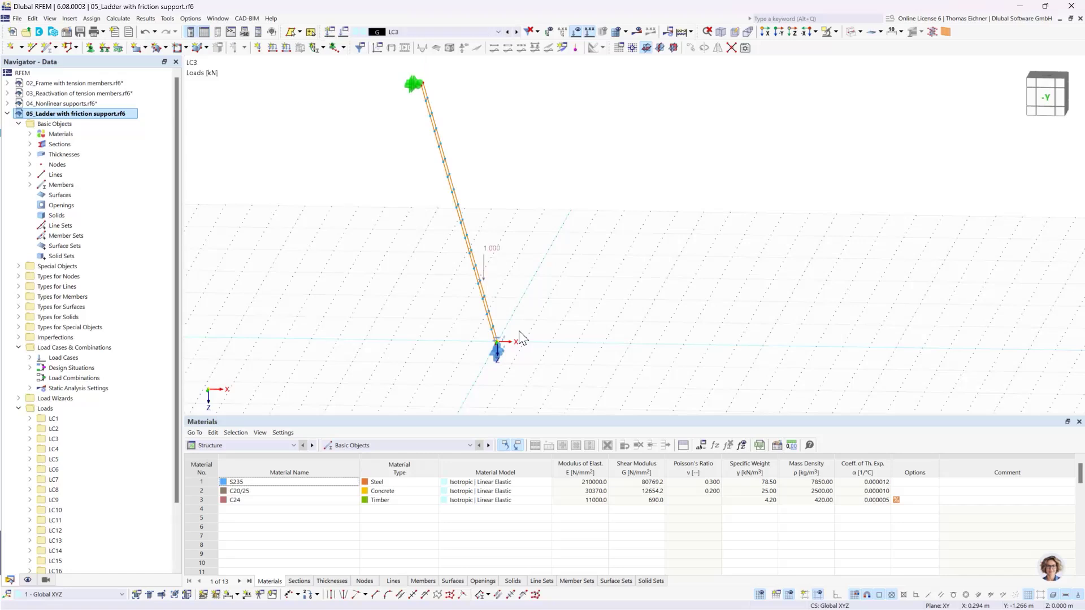
pyautogui.press('Down')
pyautogui.press('Down')
pyautogui.press('Down')
pyautogui.press('Down')
pyautogui.press('Down')
pyautogui.press('Down')
pyautogui.press('Down')
pyautogui.press('Home')
pyautogui.moveTo(546, 270); pyautogui.dragTo(531, 290, button='middle')
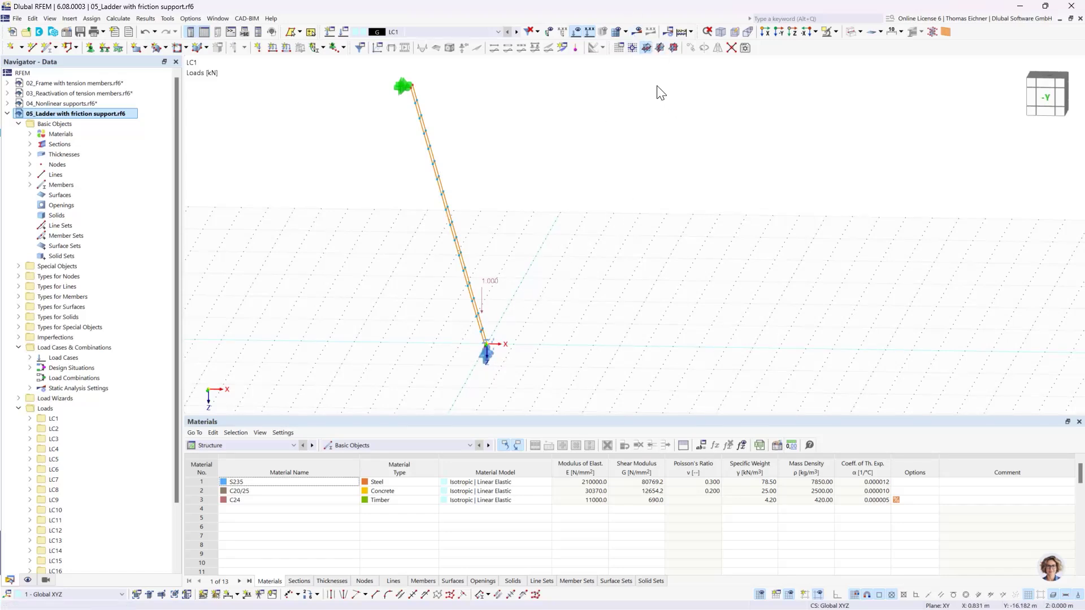
# Calculate all load cases and review the errors and warnings table, selecting the entry for Load Case No. 12
pyautogui.click(680, 35)
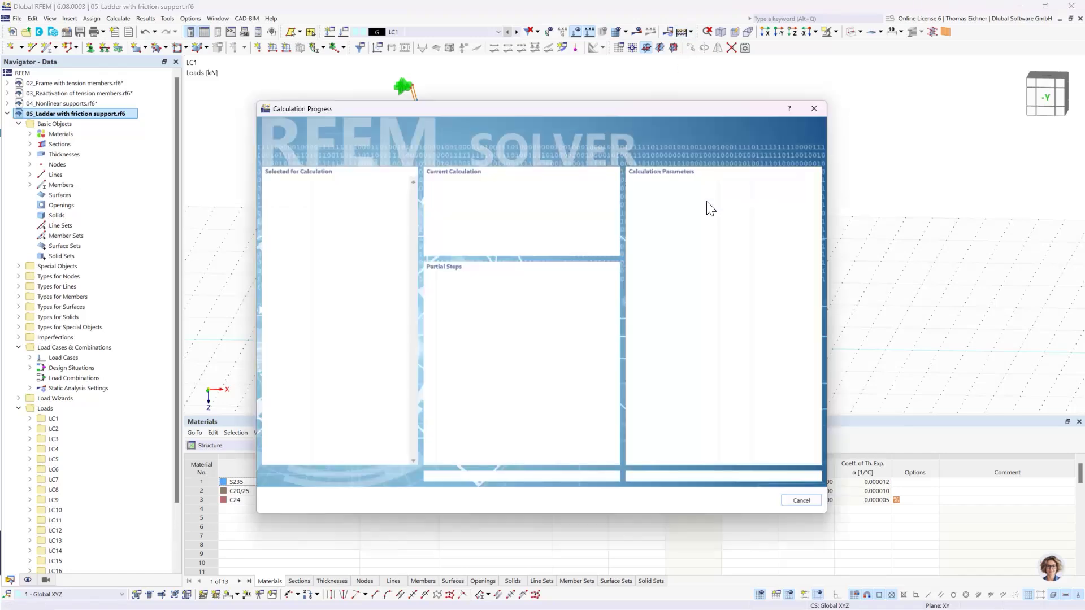
pyautogui.moveTo(568, 100); pyautogui.dragTo(895, 100)
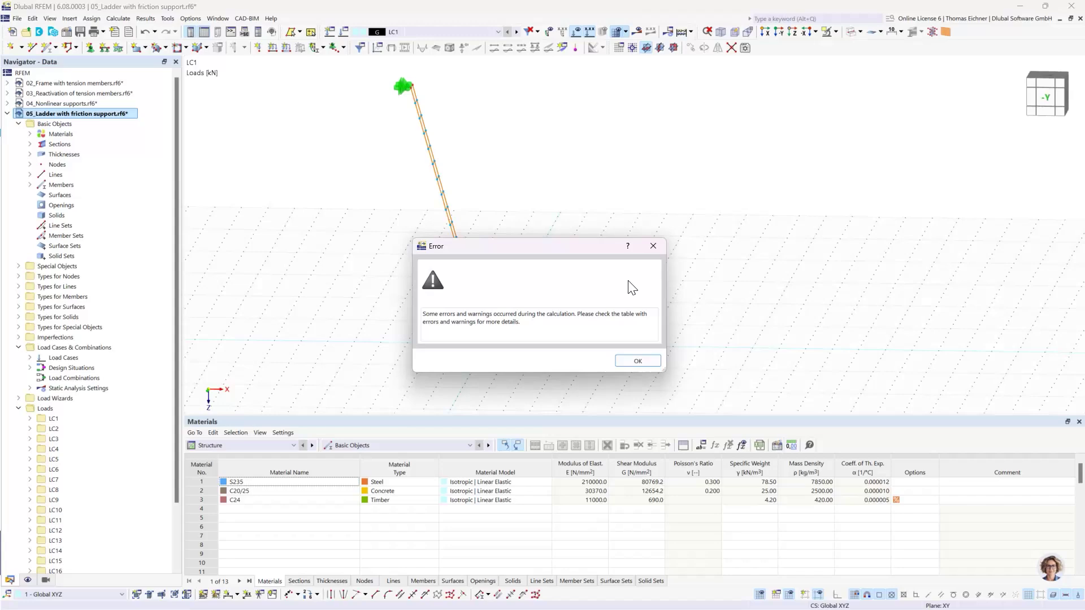
pyautogui.click(637, 361)
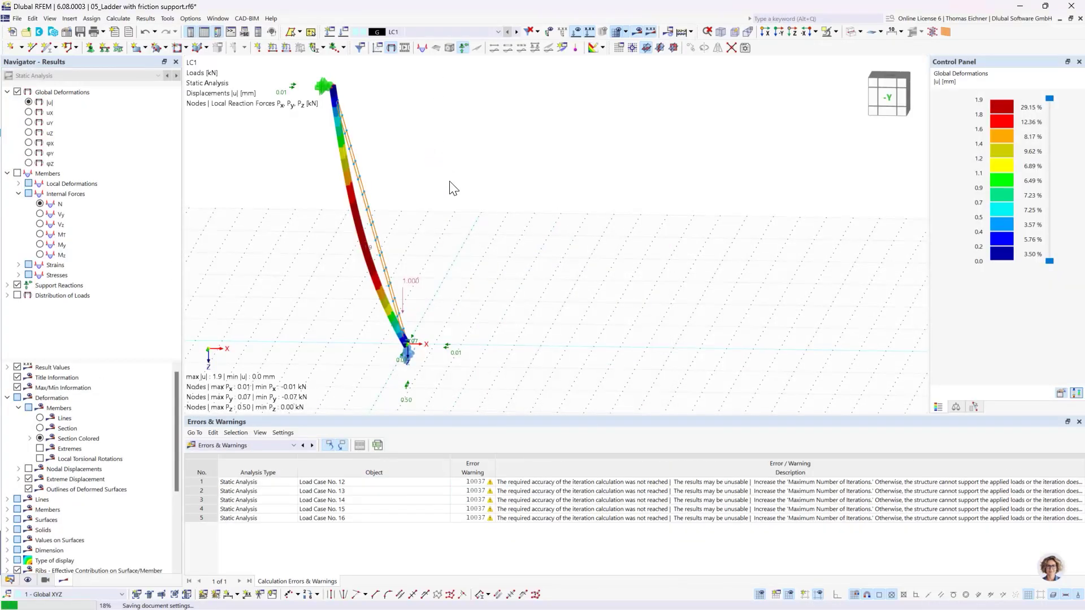
pyautogui.moveTo(451, 187); pyautogui.dragTo(485, 182, button='middle')
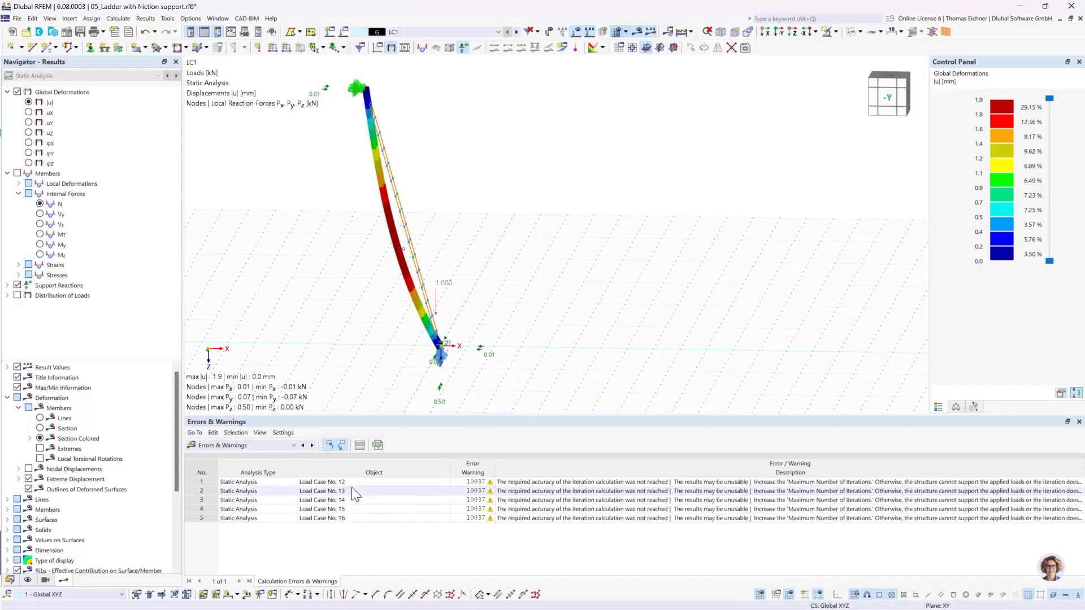
pyautogui.click(367, 482)
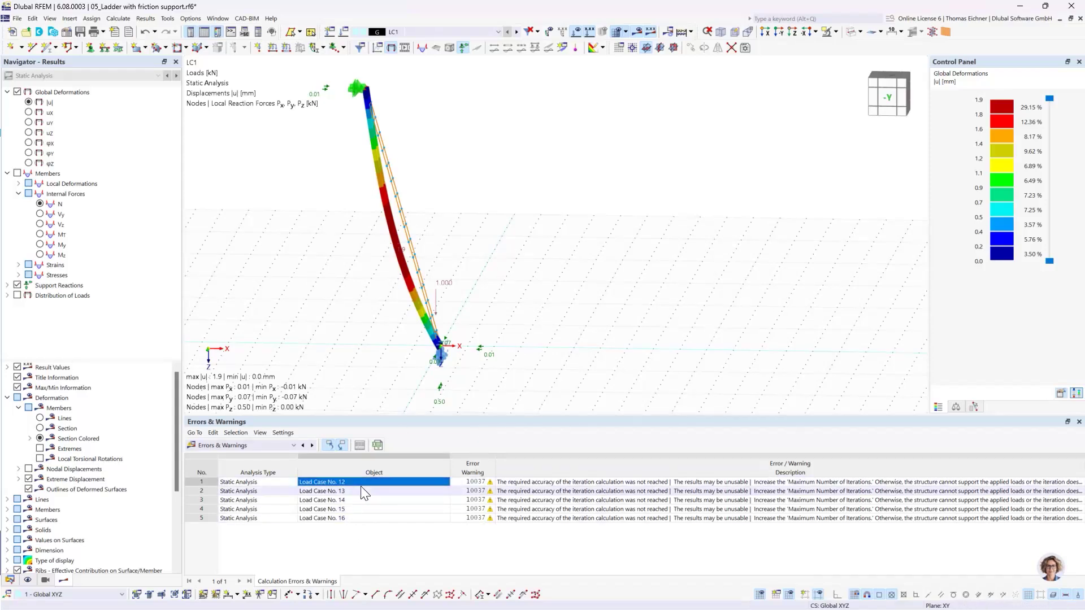
# View the LC1 deformation in the -Y direction and examine the support reactions at the ladder's foot and upper end
pyautogui.keyDown('ctrl'); pyautogui.moveTo(520, 300); pyautogui.dragTo(528, 290, button='middle'); pyautogui.keyUp('ctrl')
pyautogui.click(779, 35)
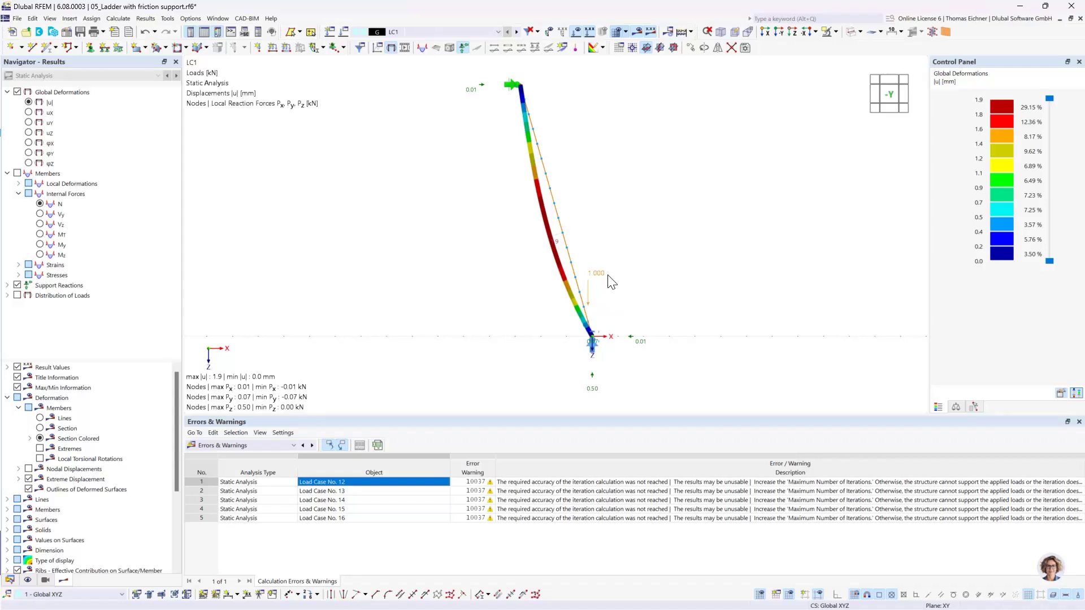
pyautogui.scroll(2, 604, 283)
pyautogui.moveTo(638, 282); pyautogui.dragTo(639, 268, button='middle')
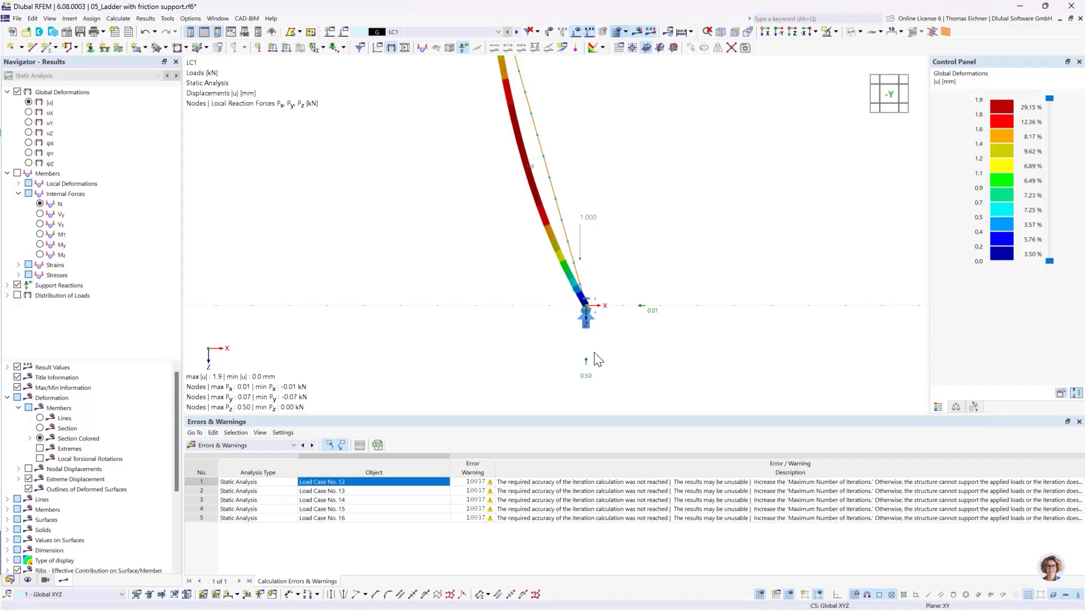
pyautogui.moveTo(588, 330)
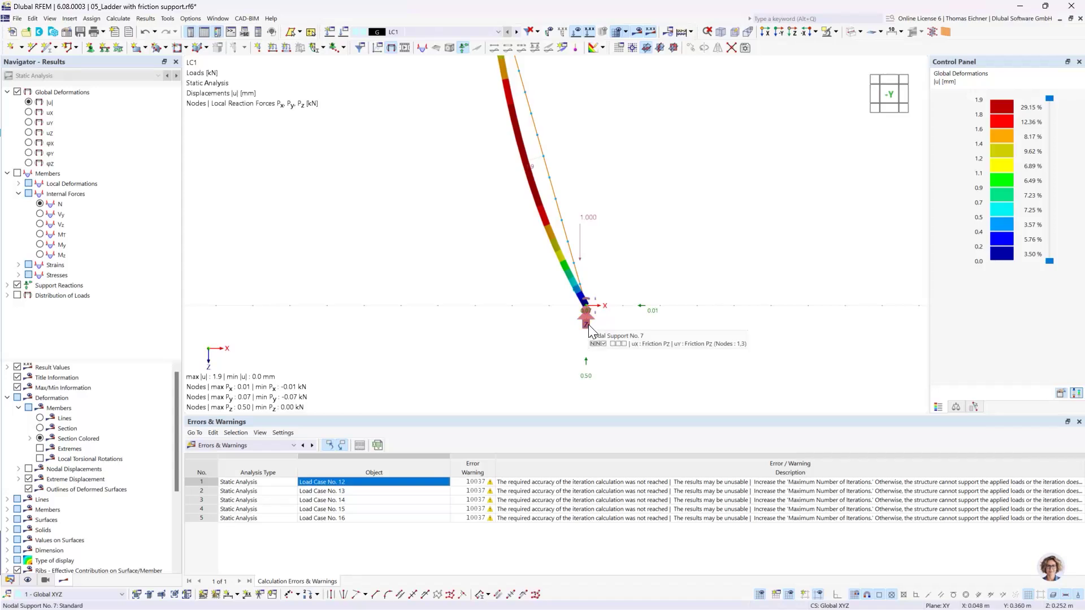
pyautogui.scroll(-1, 589, 325)
pyautogui.moveTo(690, 221); pyautogui.dragTo(649, 273, button='middle')
pyautogui.scroll(-2, 664, 257)
pyautogui.scroll(1, 649, 274)
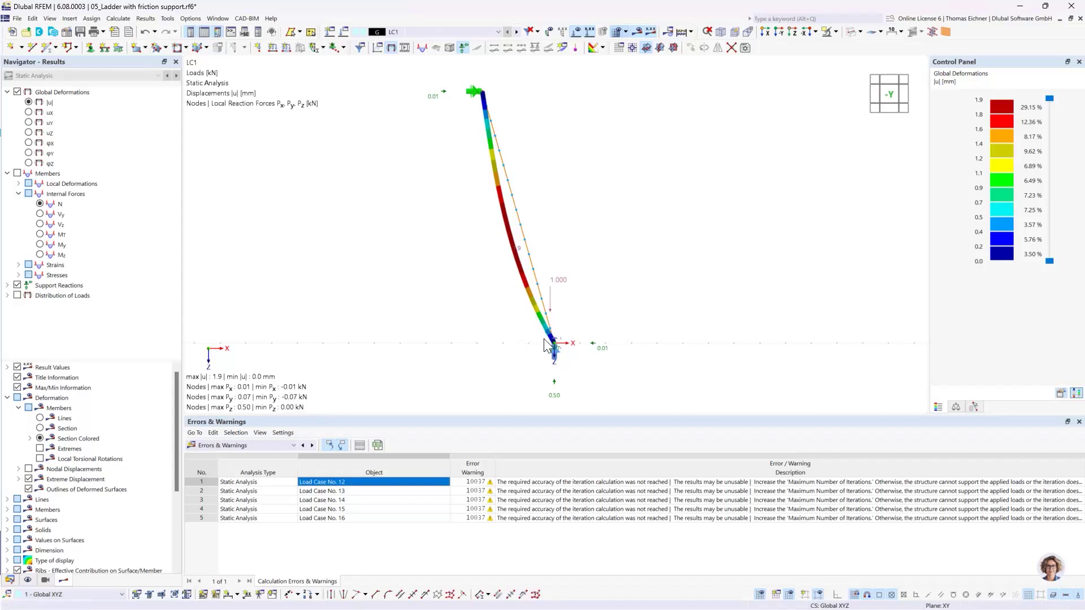
pyautogui.moveTo(555, 346)
# Step through the results from LC2 to LC12 to compare the ladder's deformation and support reactions as the load moves up
pyautogui.click(517, 32)
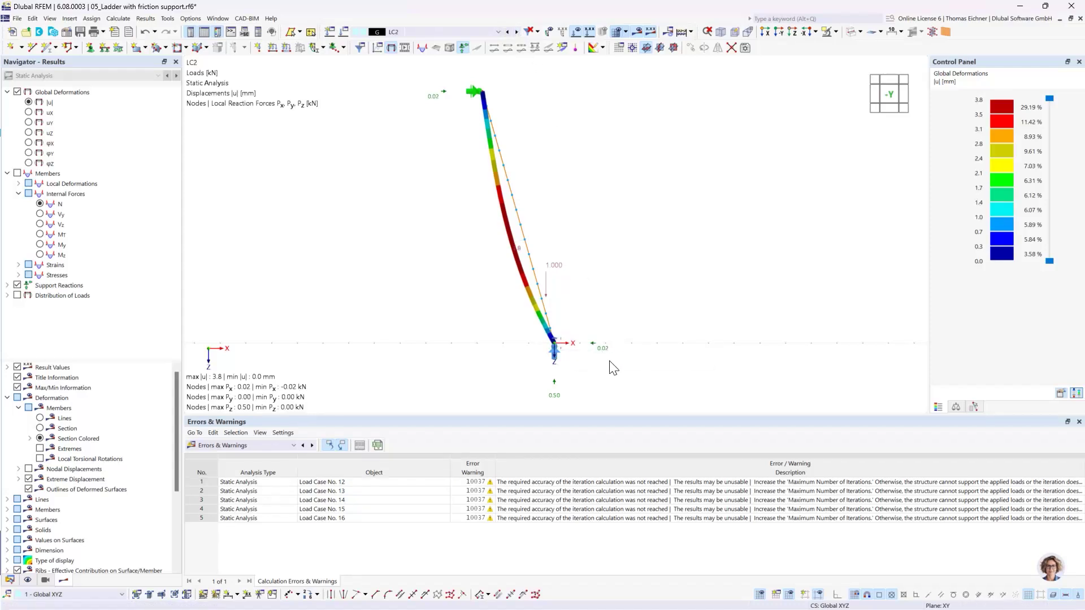
pyautogui.click(516, 32)
pyautogui.click(517, 32)
pyautogui.click(517, 32)
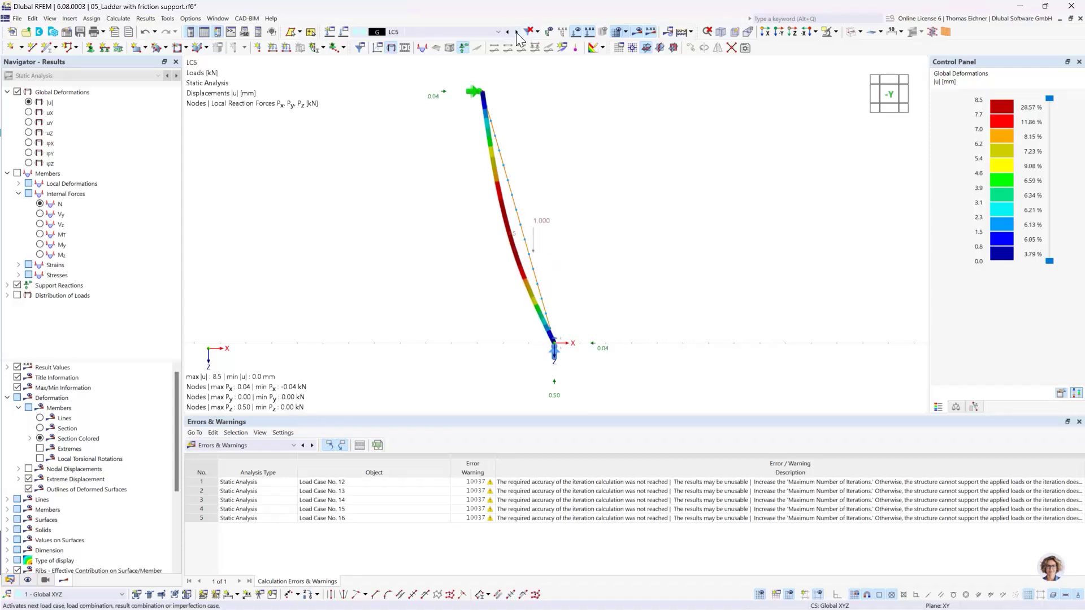
pyautogui.click(517, 32)
pyautogui.click(516, 32)
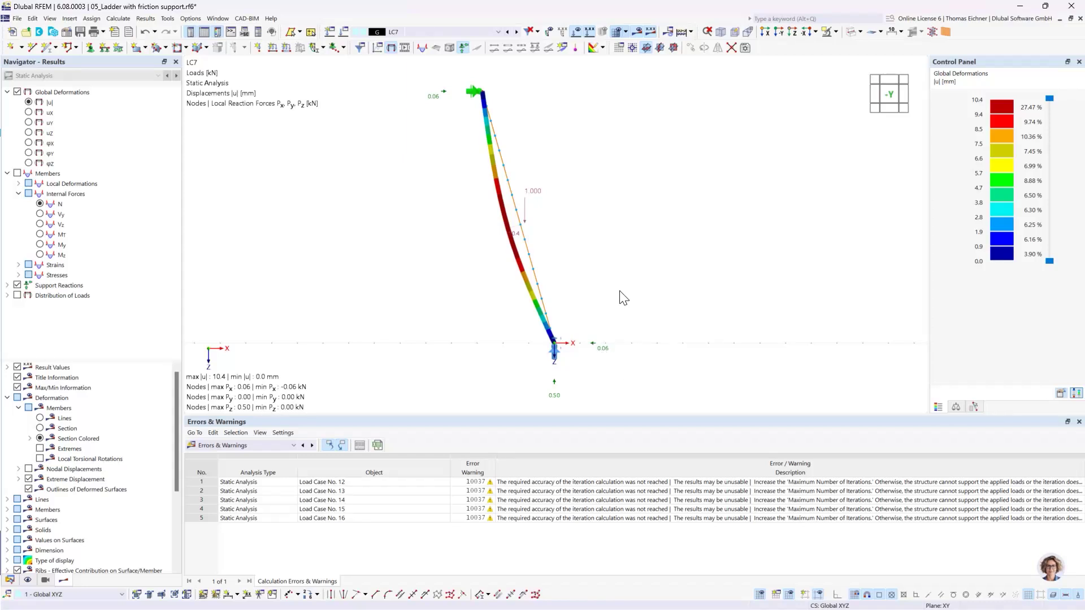
pyautogui.click(517, 31)
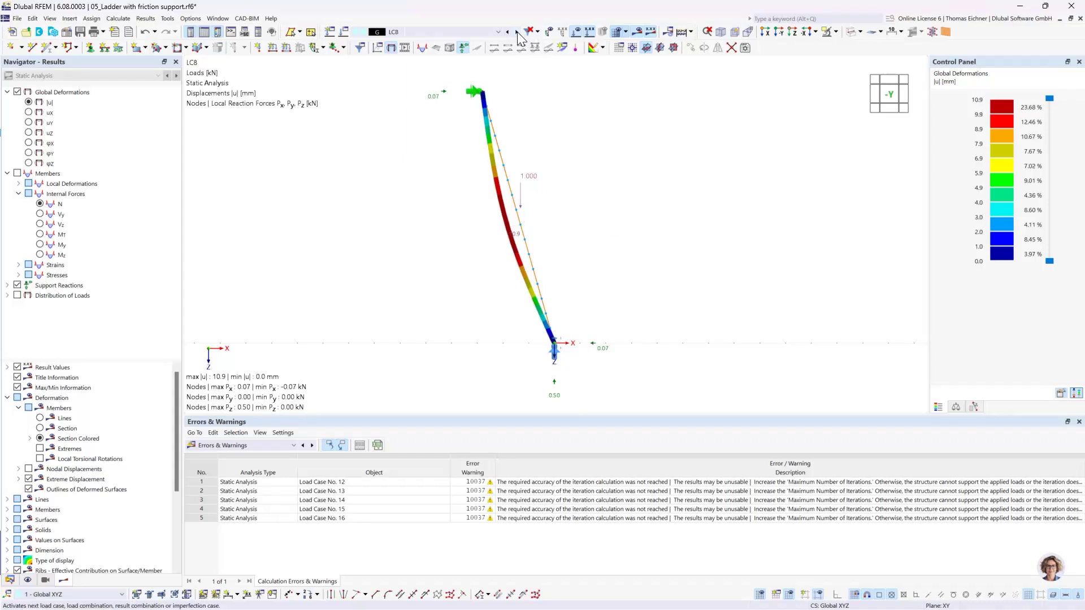
pyautogui.click(517, 32)
pyautogui.click(517, 31)
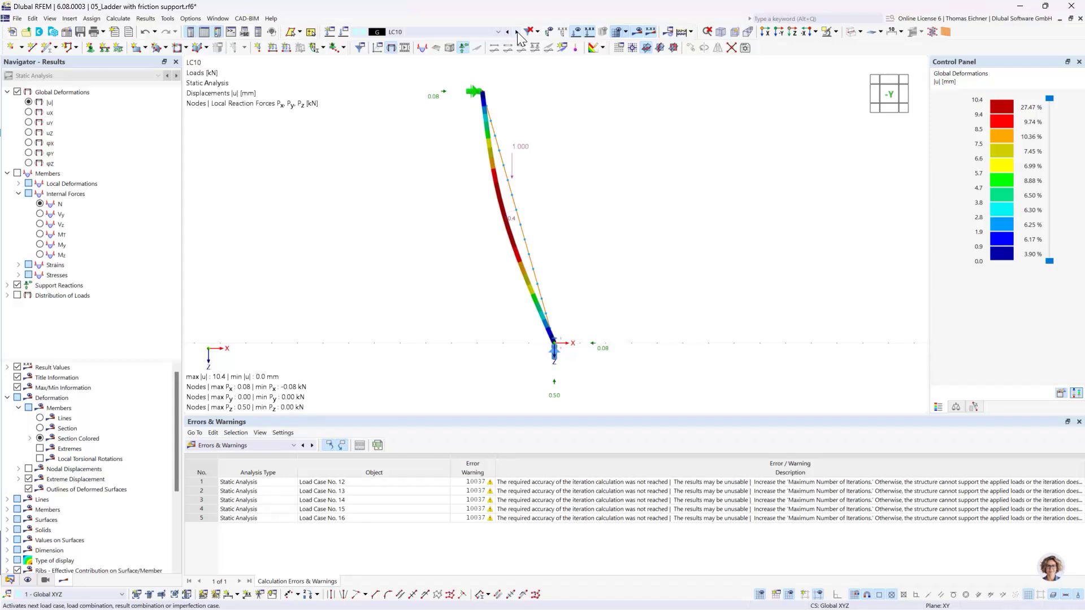
pyautogui.click(517, 31)
pyautogui.click(517, 31)
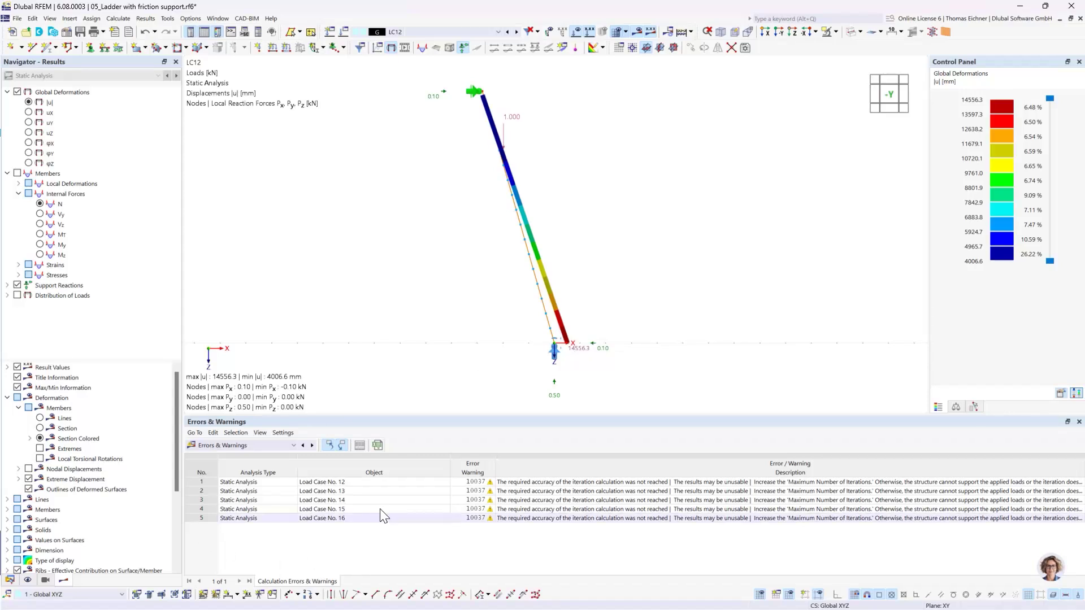
# Select the Load Case No. 12 warning and inspect the ladder's LC12 deformation at the foot support
pyautogui.click(374, 491)
pyautogui.click(369, 482)
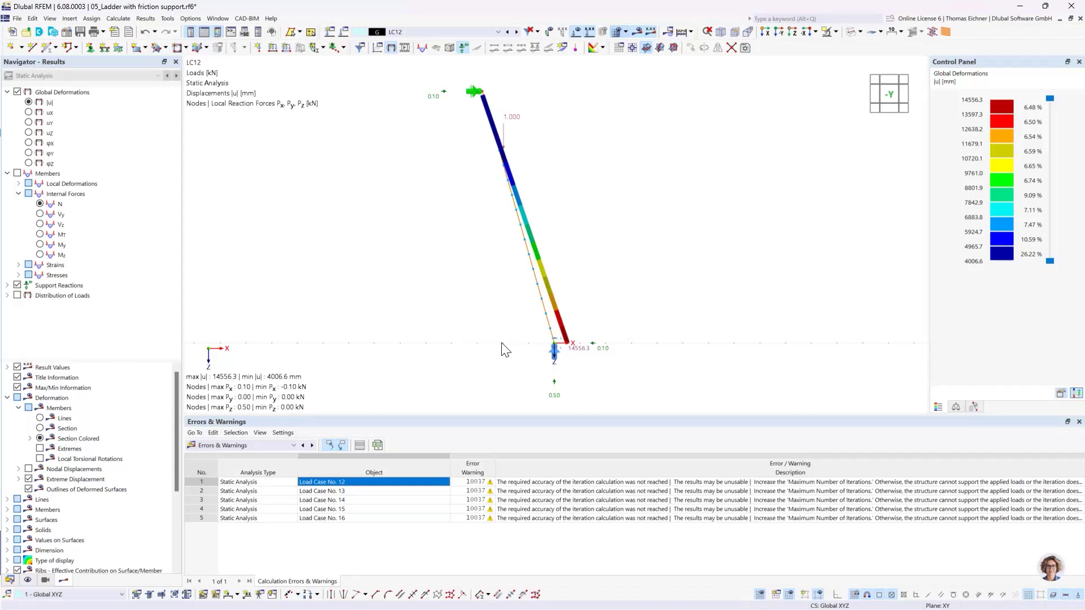
pyautogui.keyDown('ctrl'); pyautogui.moveTo(635, 325); pyautogui.dragTo(619, 333, button='middle'); pyautogui.keyUp('ctrl')
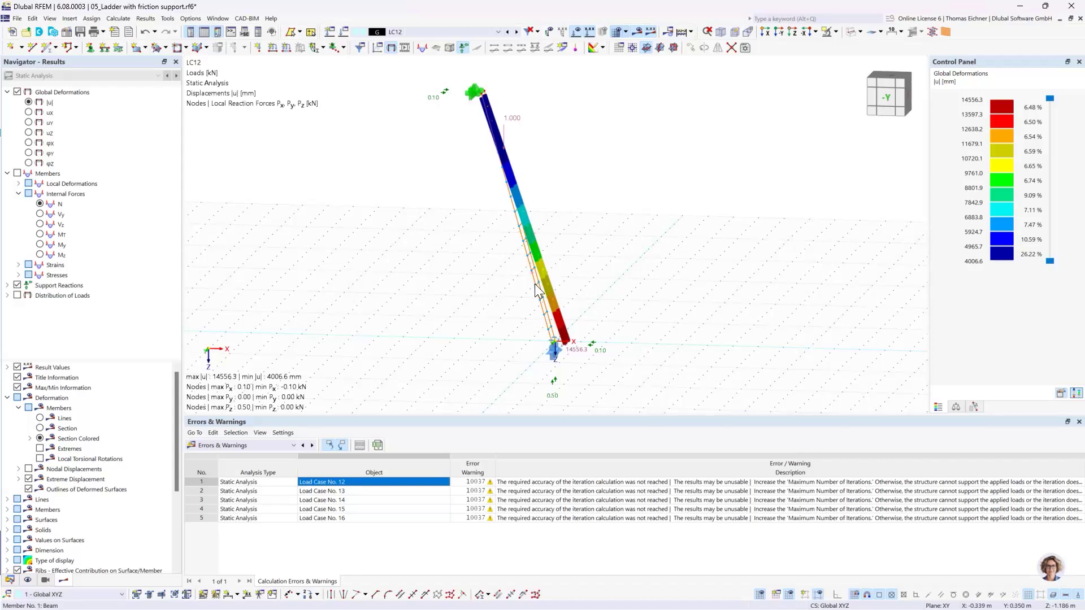
# Create load combination CO1 from LC16 and LC1 with factors of 1.00 and accept it
pyautogui.click(344, 32)
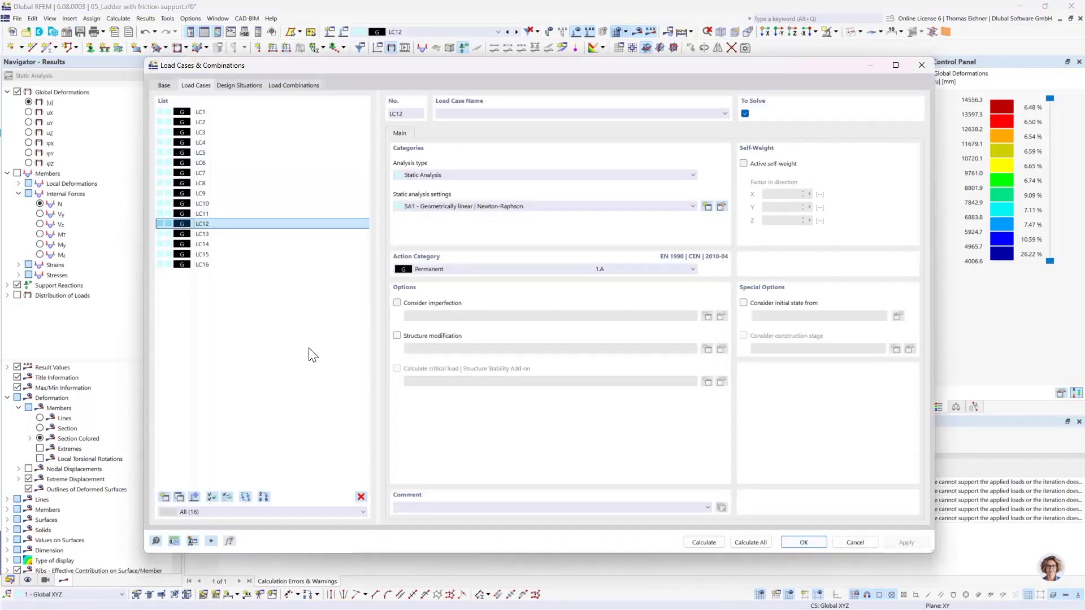
pyautogui.moveTo(318, 71); pyautogui.dragTo(319, 458)
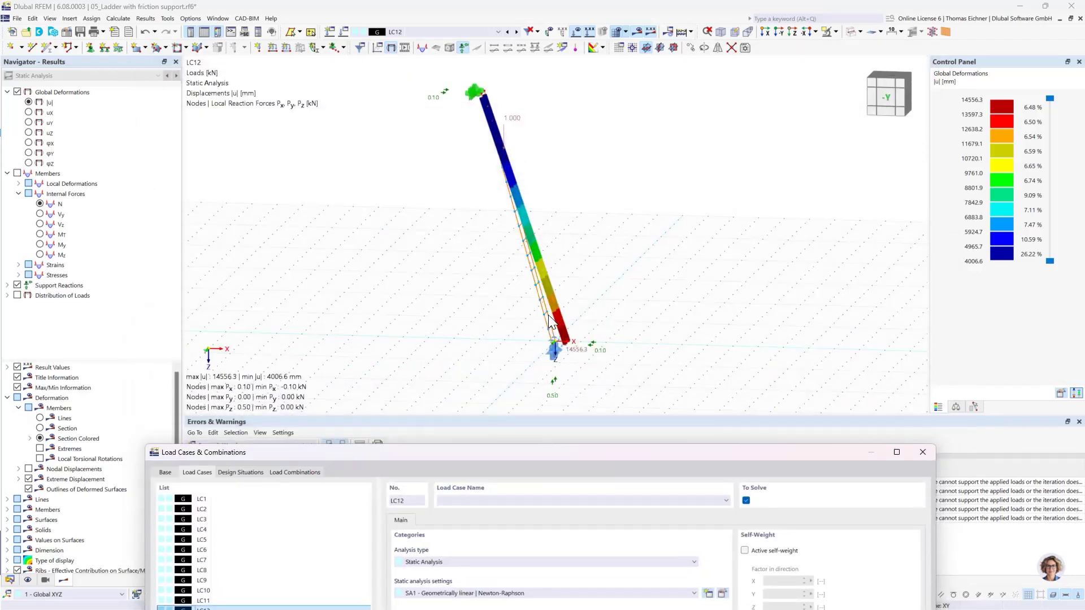
pyautogui.moveTo(534, 452); pyautogui.dragTo(508, 88)
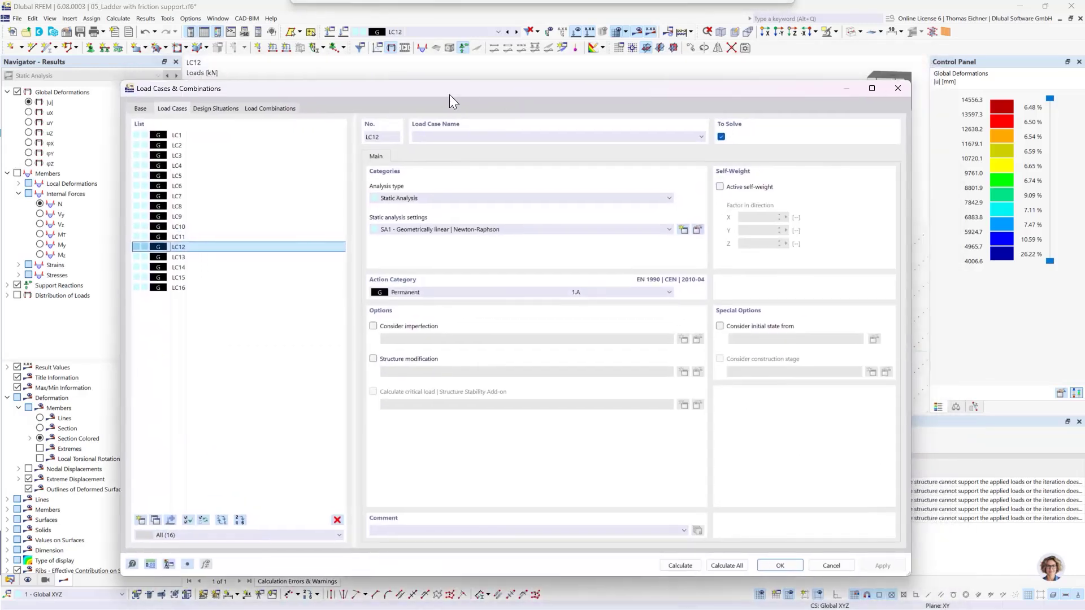
pyautogui.click(266, 108)
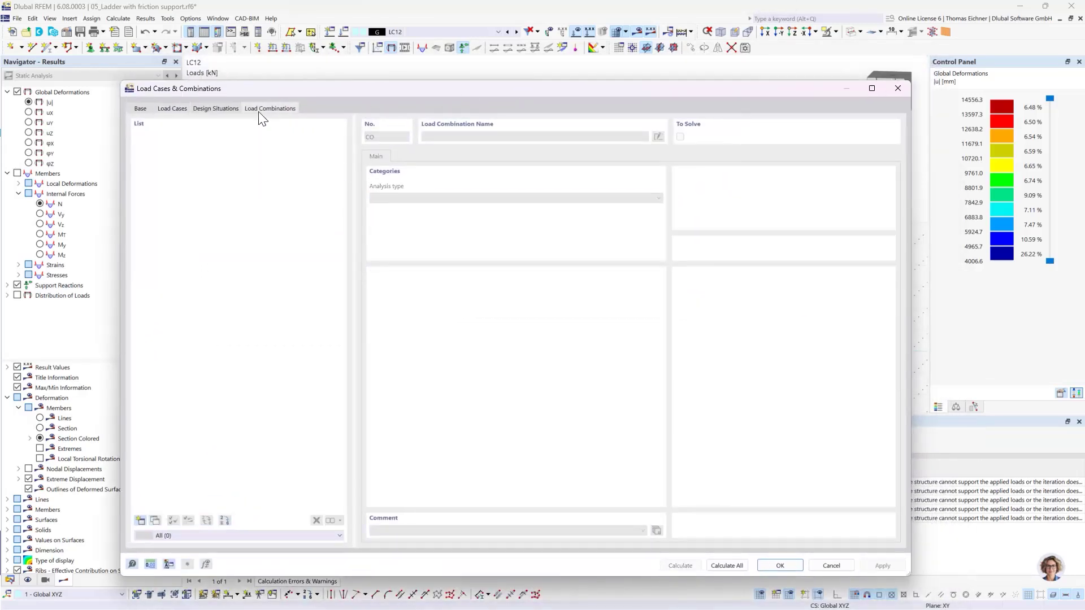
pyautogui.click(140, 521)
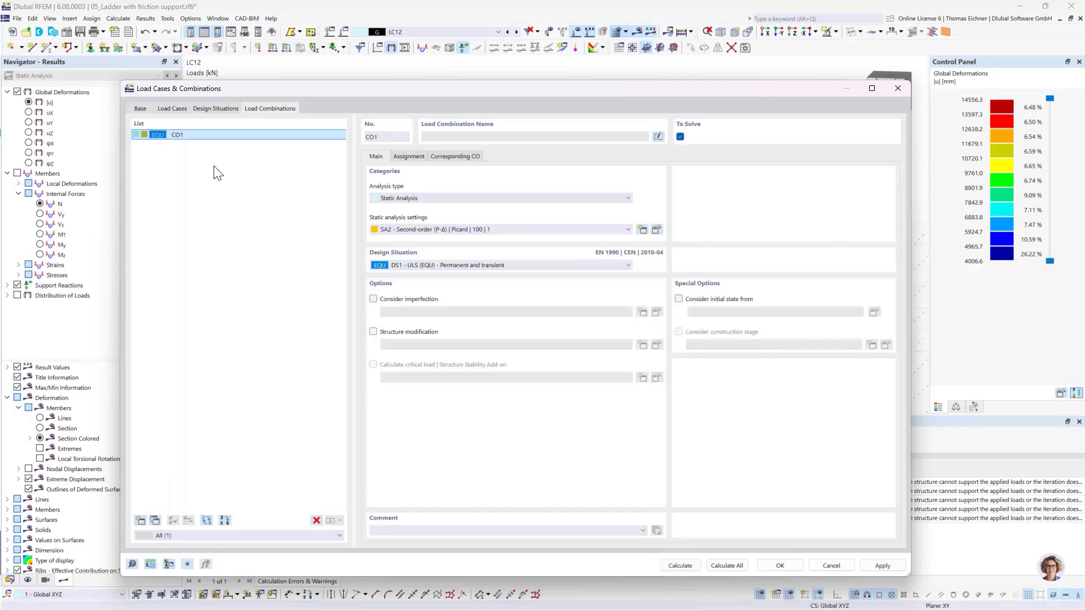
pyautogui.click(421, 155)
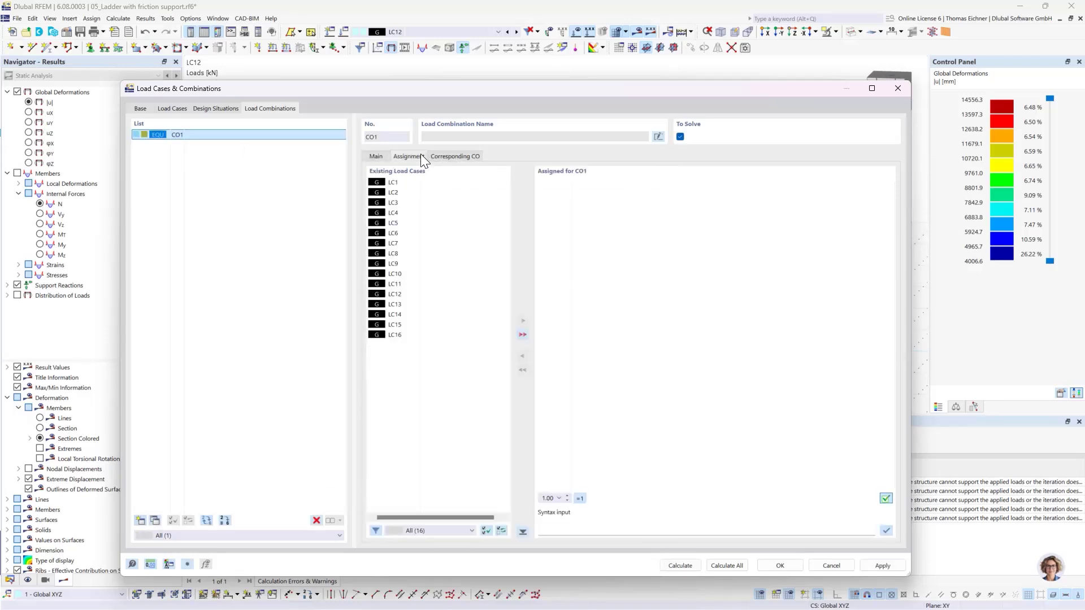
pyautogui.doubleClick(394, 337)
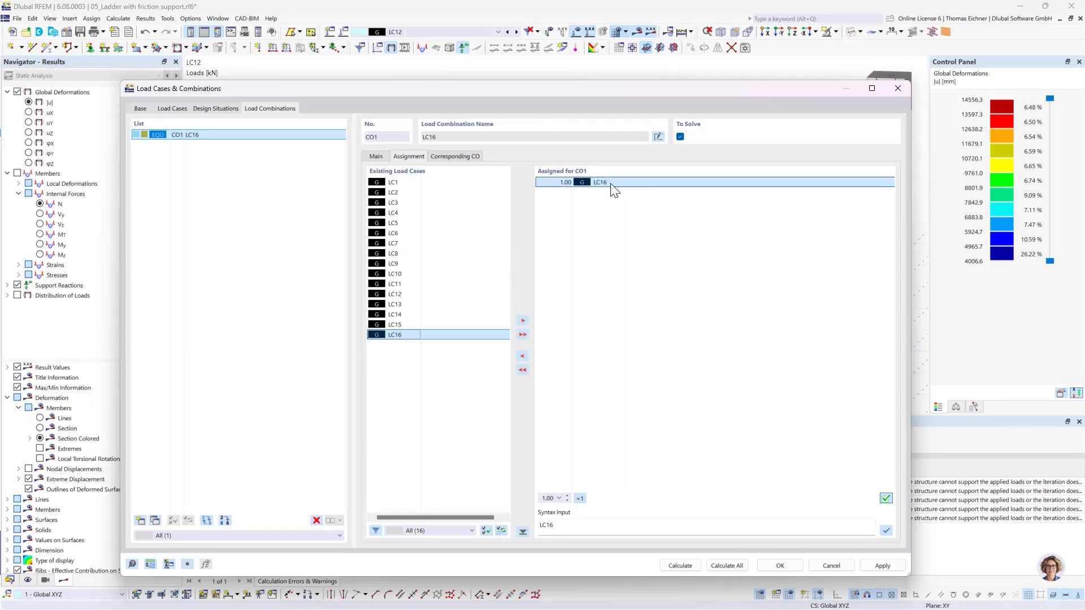
pyautogui.doubleClick(392, 182)
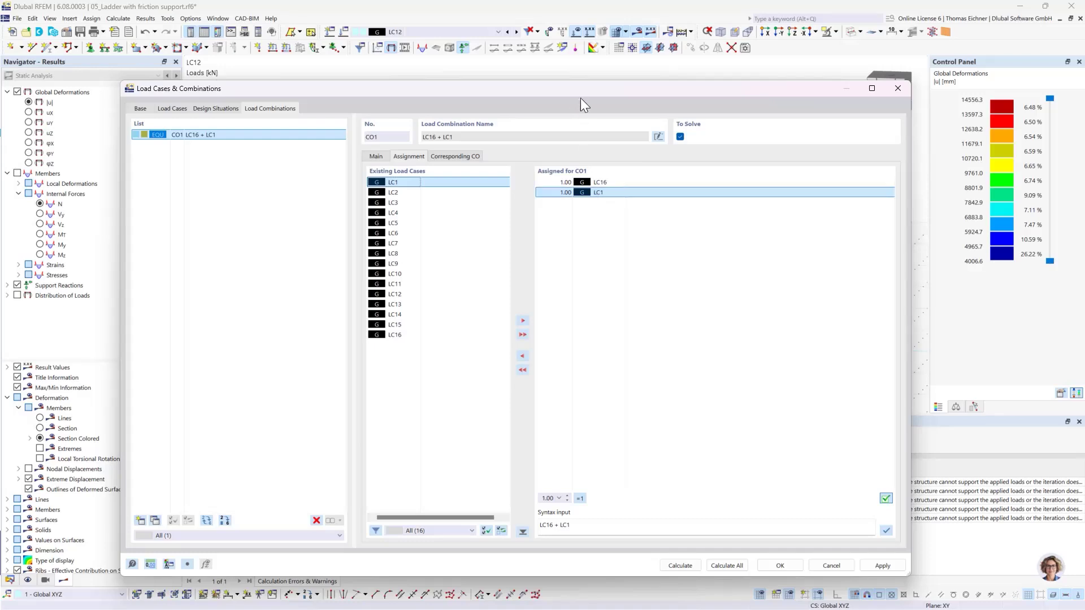
pyautogui.moveTo(581, 98); pyautogui.dragTo(527, 84)
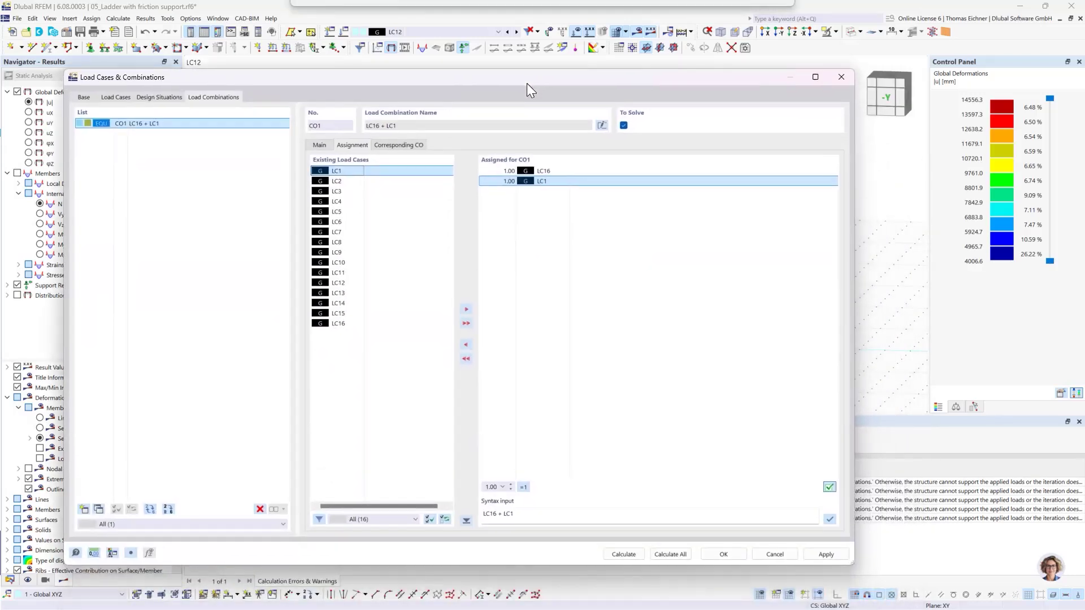
pyautogui.click(724, 555)
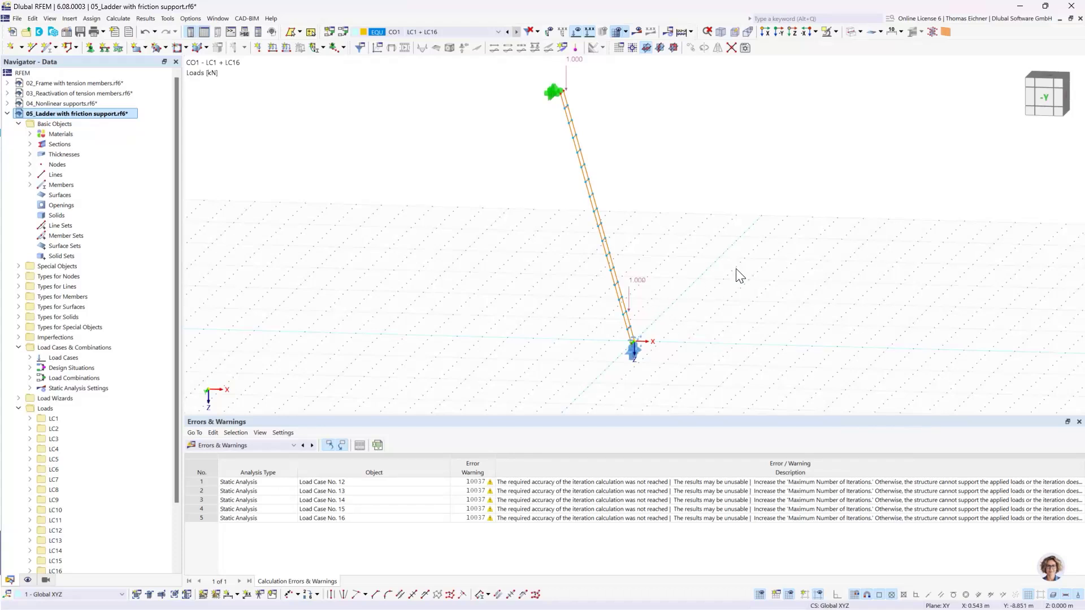
# Show the calculated results for CO1 and examine the ladder's deformation and support reactions in the -Y direction
pyautogui.moveTo(741, 276); pyautogui.dragTo(704, 287, button='middle')
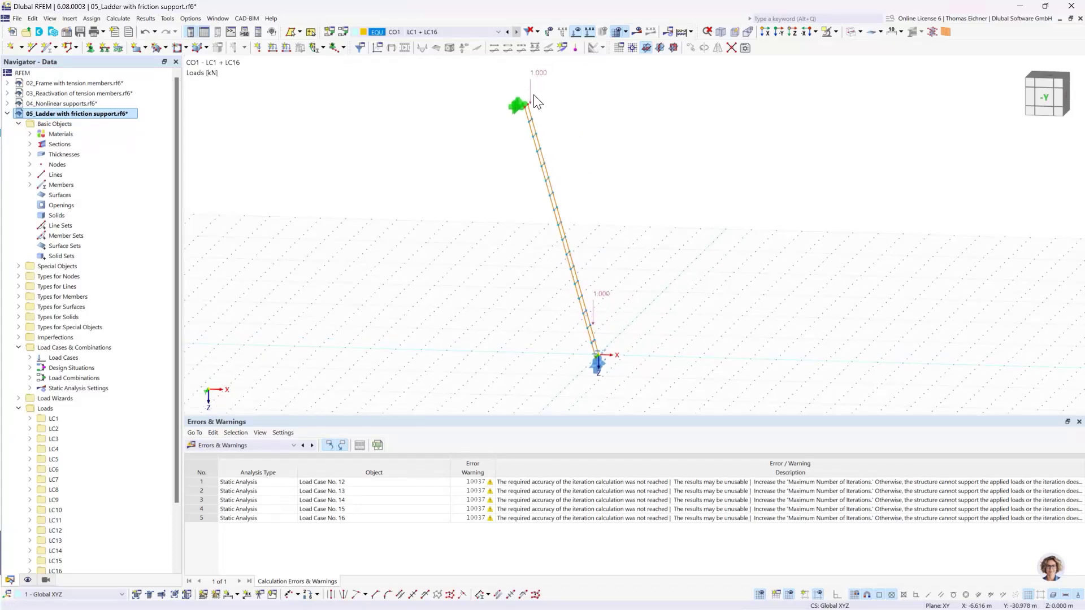
pyautogui.click(635, 38)
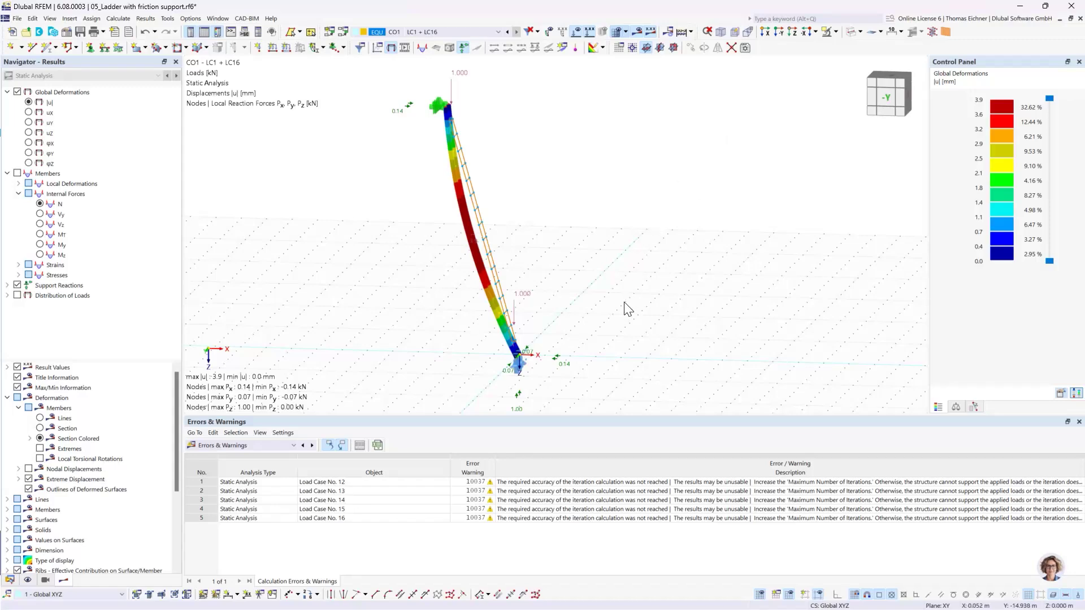
pyautogui.moveTo(624, 302)
pyautogui.keyDown('ctrl'); pyautogui.mouseDown(button='middle')
pyautogui.moveTo(640, 278)
pyautogui.moveTo(644, 312)
pyautogui.moveTo(654, 290)
pyautogui.mouseUp(button='middle'); pyautogui.keyUp('ctrl')
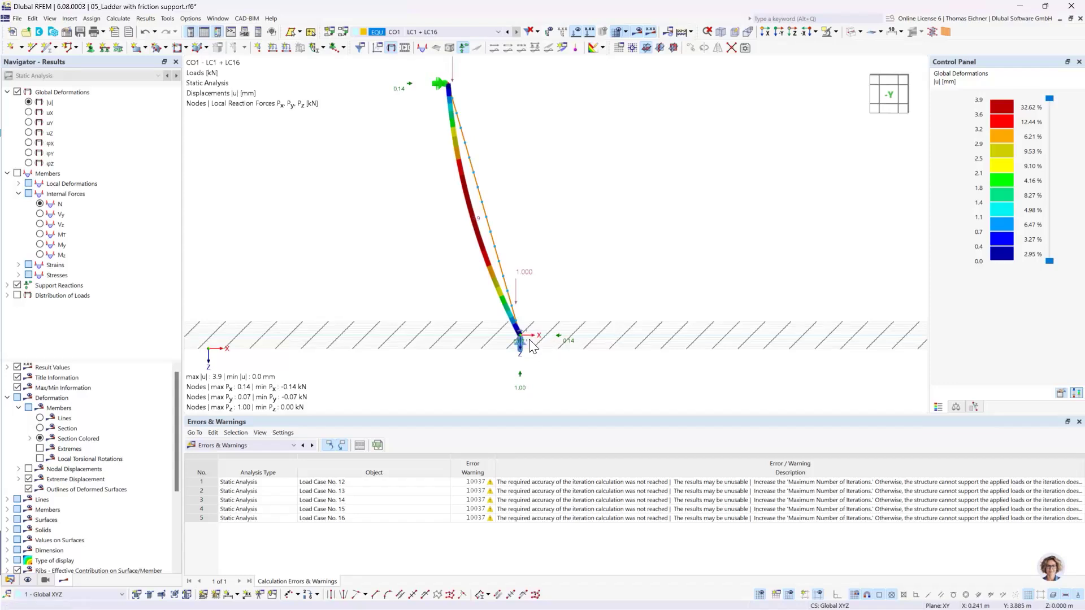
pyautogui.moveTo(600, 261); pyautogui.dragTo(585, 295, button='middle')
pyautogui.scroll(-1, 585, 295)
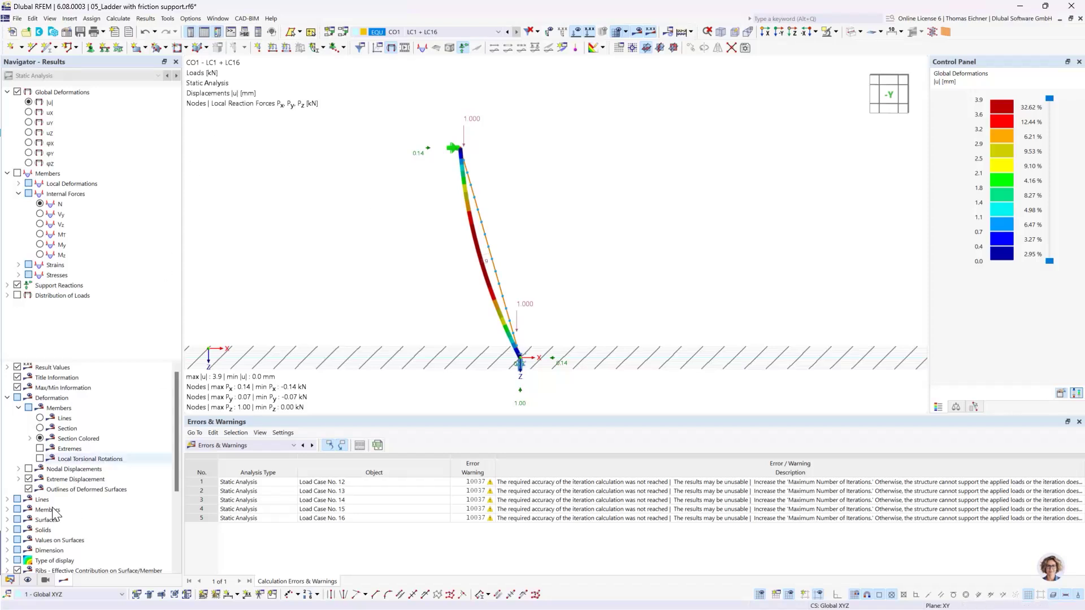
# Collapse the ladder model's data tree and switch to the model 06_Tension speciment as surface model.rf6
pyautogui.click(10, 580)
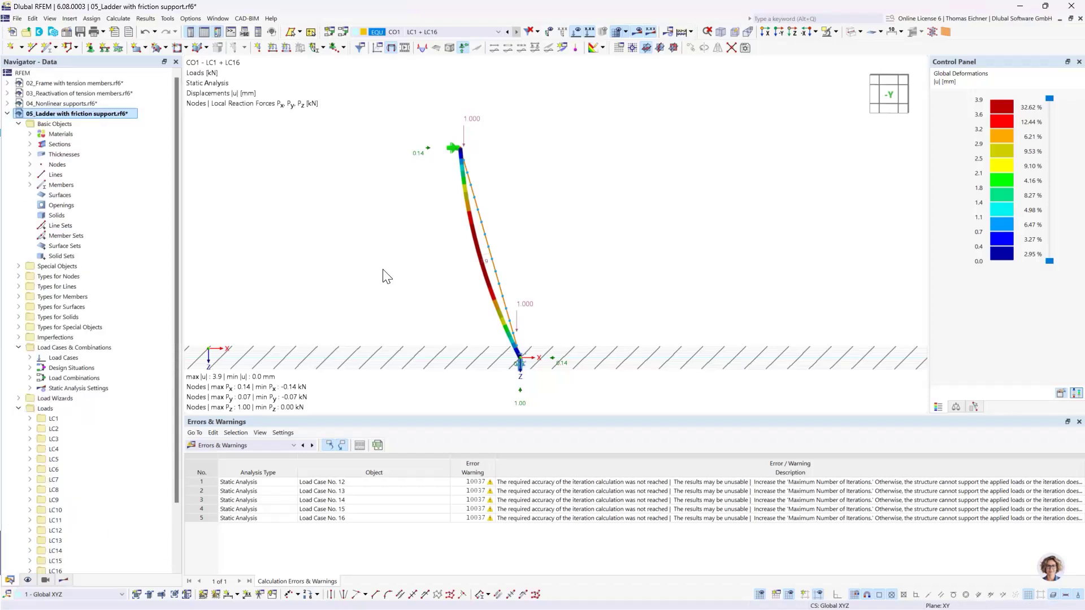
pyautogui.click(7, 113)
pyautogui.click(51, 125)
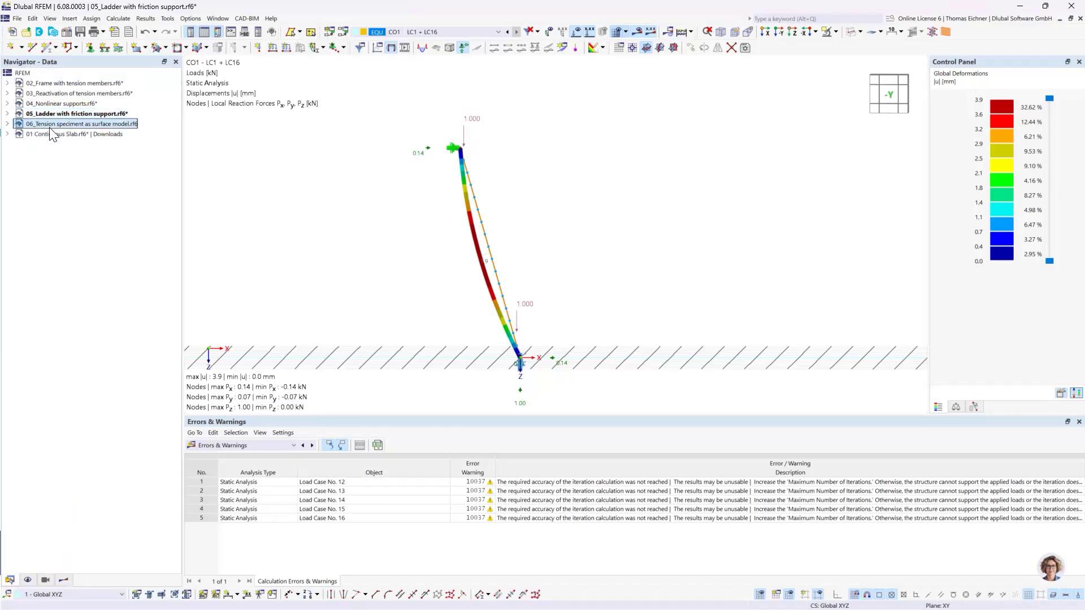
pyautogui.doubleClick(100, 126)
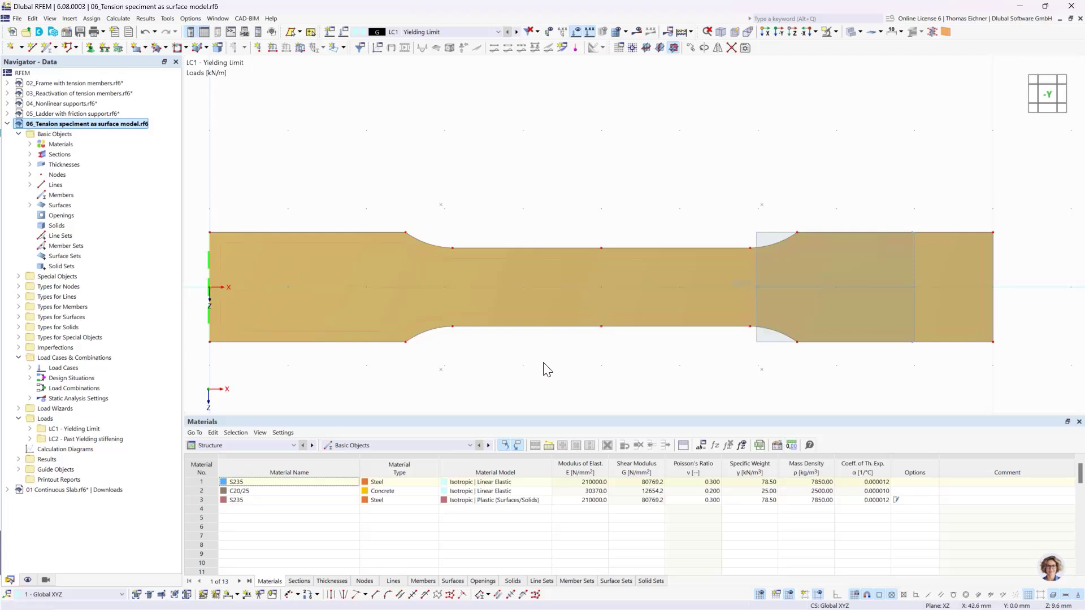
# Clear the selection and inspect the tension specimen's surface geometry, support and load from several angles
pyautogui.click(500, 324)
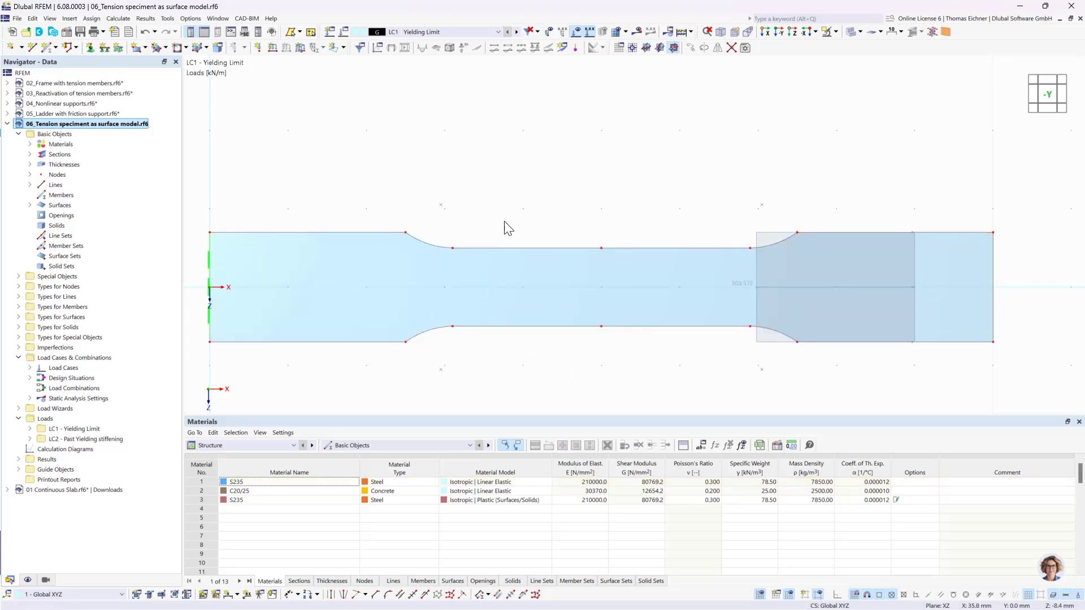
pyautogui.scroll(-2, 509, 212)
pyautogui.keyDown('ctrl'); pyautogui.moveTo(819, 178); pyautogui.dragTo(431, 201, button='middle'); pyautogui.keyUp('ctrl')
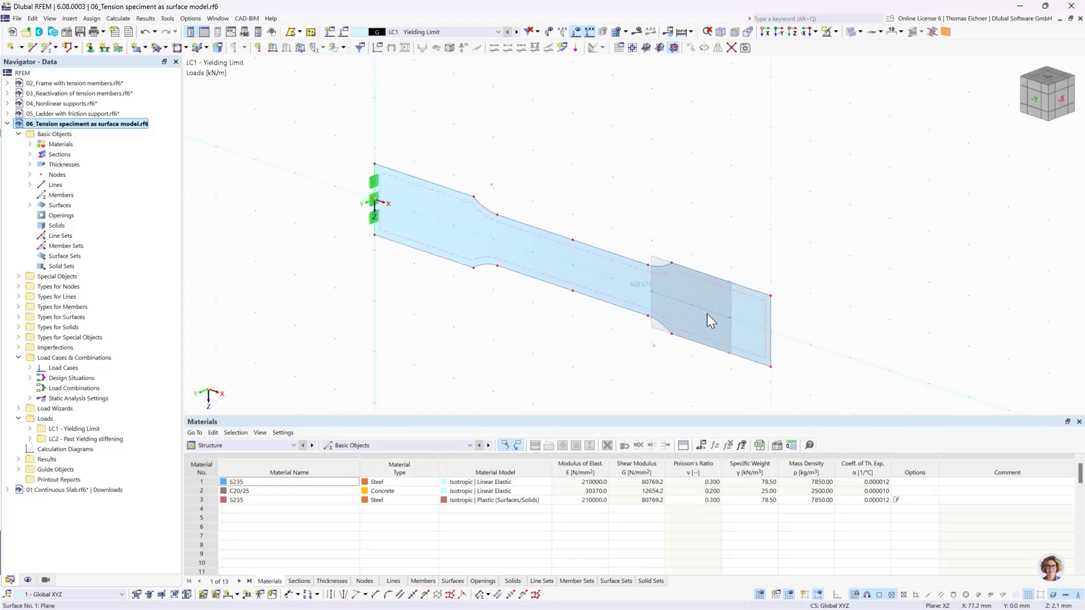
pyautogui.moveTo(463, 172); pyautogui.dragTo(518, 153, button='middle')
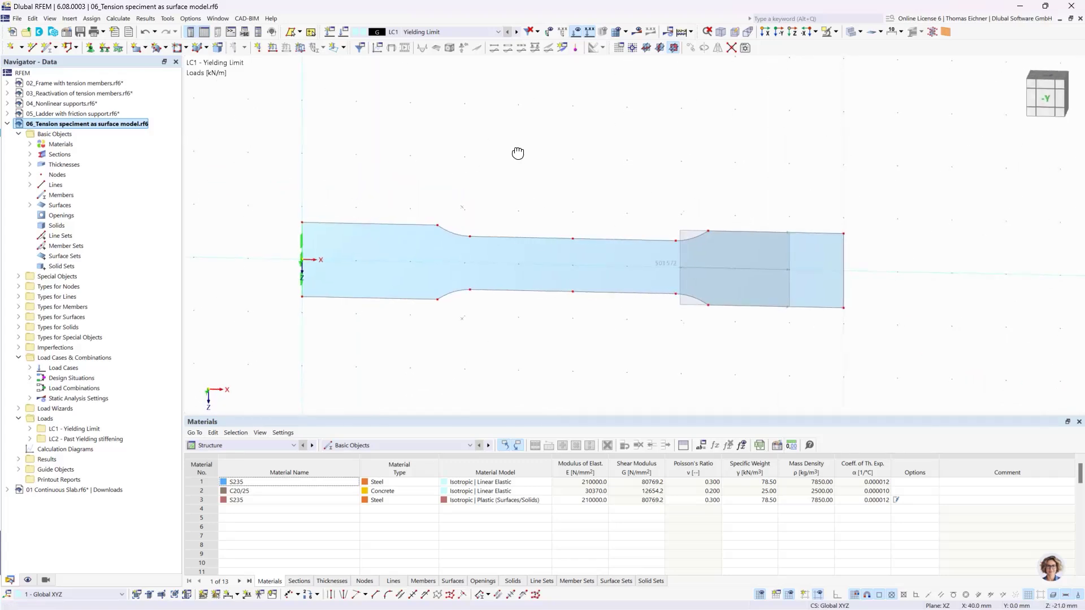
pyautogui.scroll(1, 509, 211)
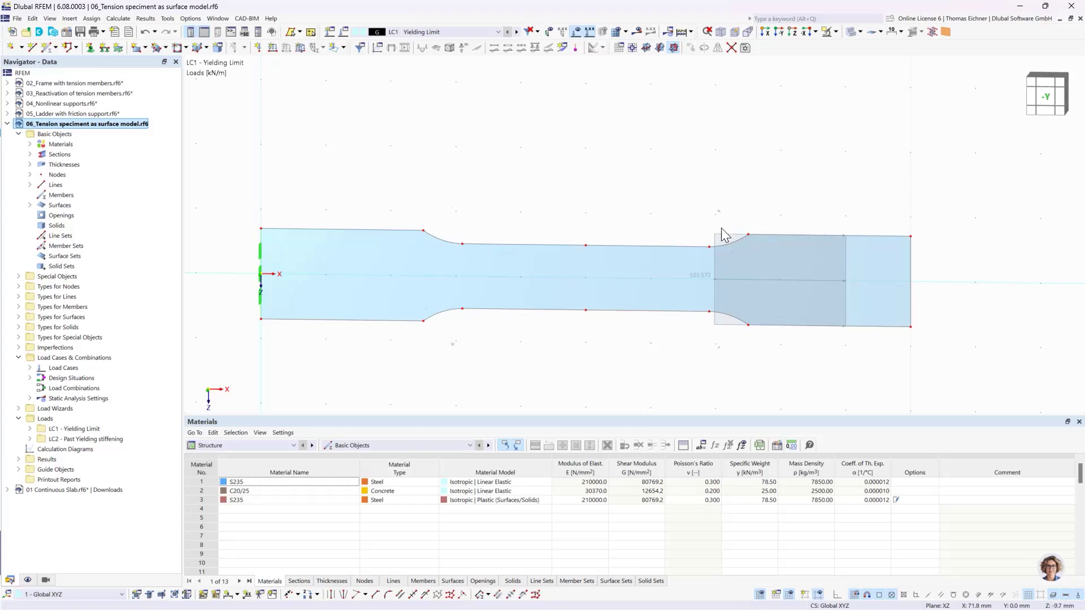
# Open the specimen surface's properties, check its thickness and material assignment, and close them without changes
pyautogui.click(701, 277)
pyautogui.doubleClick(504, 280)
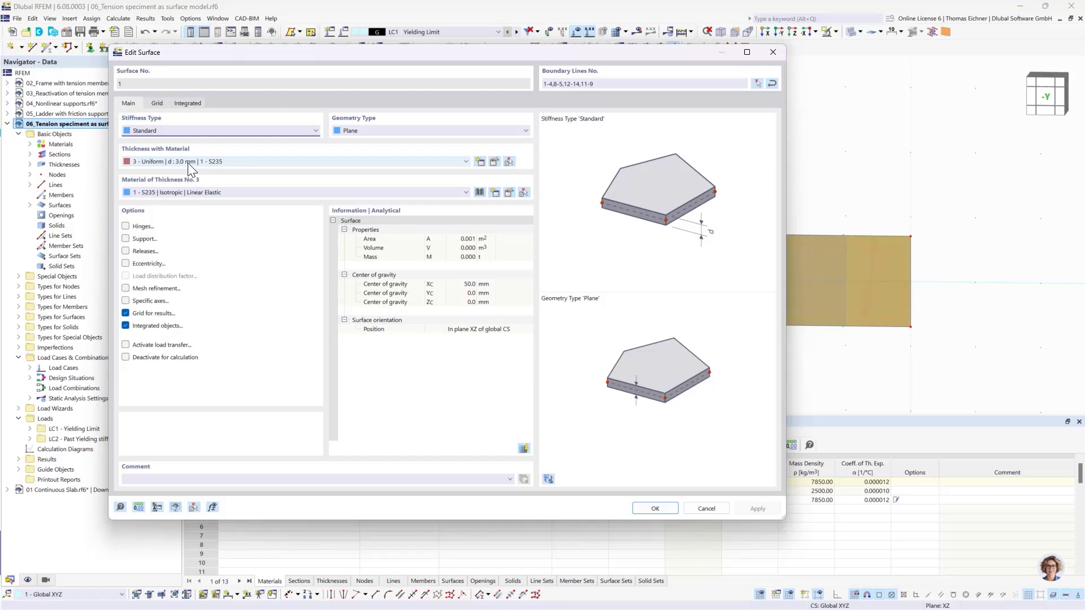
pyautogui.click(773, 51)
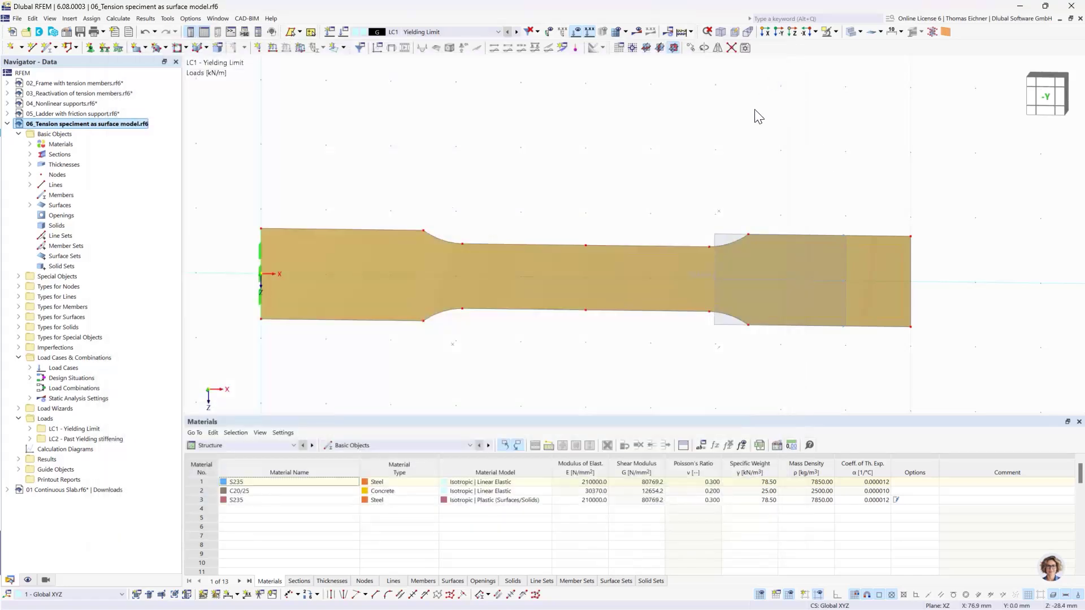
# Open the properties of the LC1 line load, check its magnitude and the stress calculation in its comment, and close them without changes
pyautogui.click(727, 177)
pyautogui.moveTo(727, 177); pyautogui.dragTo(588, 175, button='middle')
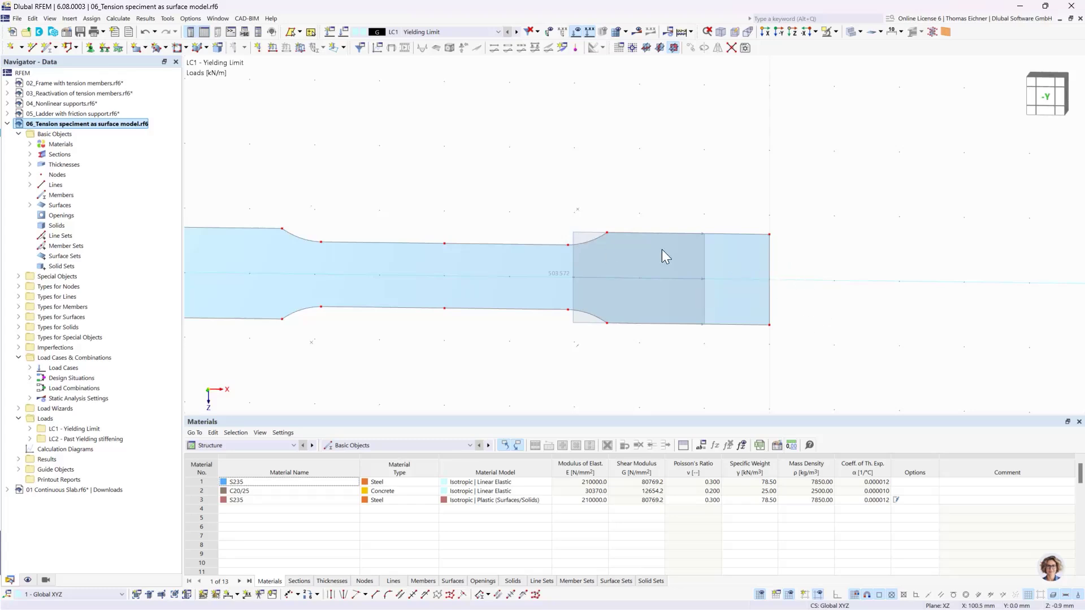
pyautogui.doubleClick(574, 240)
pyautogui.moveTo(441, 106); pyautogui.dragTo(974, 79)
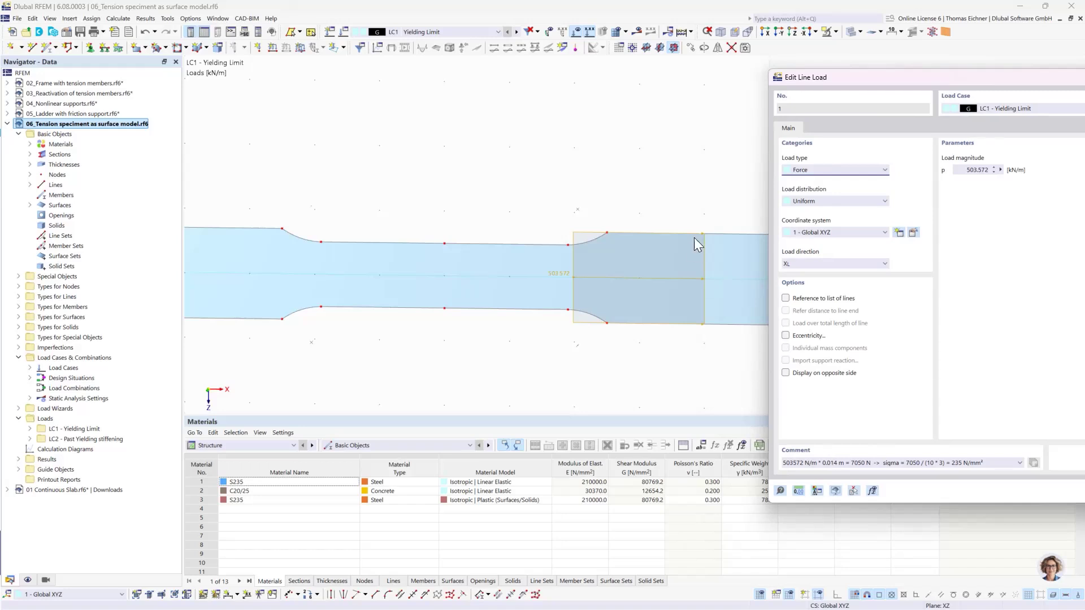
pyautogui.moveTo(841, 89); pyautogui.dragTo(923, 86)
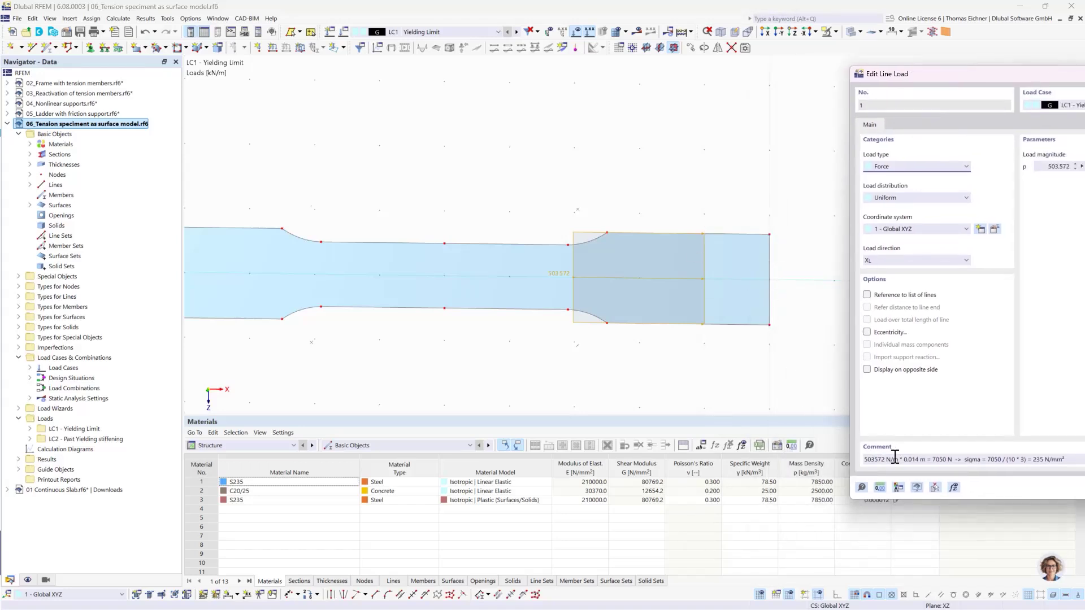
pyautogui.moveTo(904, 460)
pyautogui.mouseDown()
pyautogui.moveTo(926, 460)
pyautogui.moveTo(886, 460)
pyautogui.mouseUp()
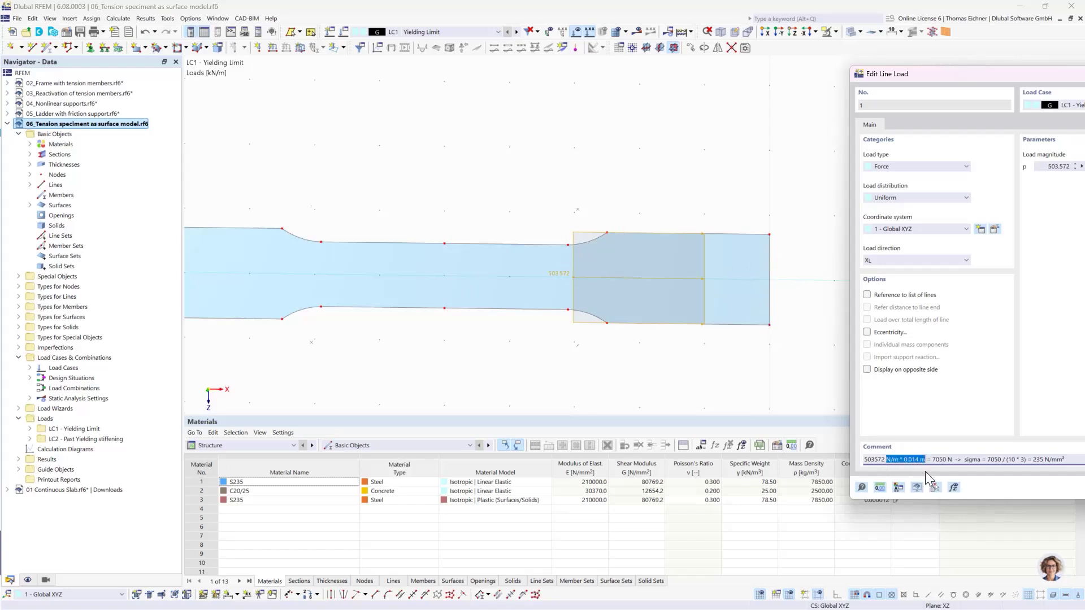
pyautogui.moveTo(934, 462); pyautogui.dragTo(950, 462)
pyautogui.doubleClick(990, 460)
pyautogui.doubleClick(1037, 460)
pyautogui.click(1034, 460)
pyautogui.moveTo(960, 86); pyautogui.dragTo(365, 136)
pyautogui.click(863, 125)
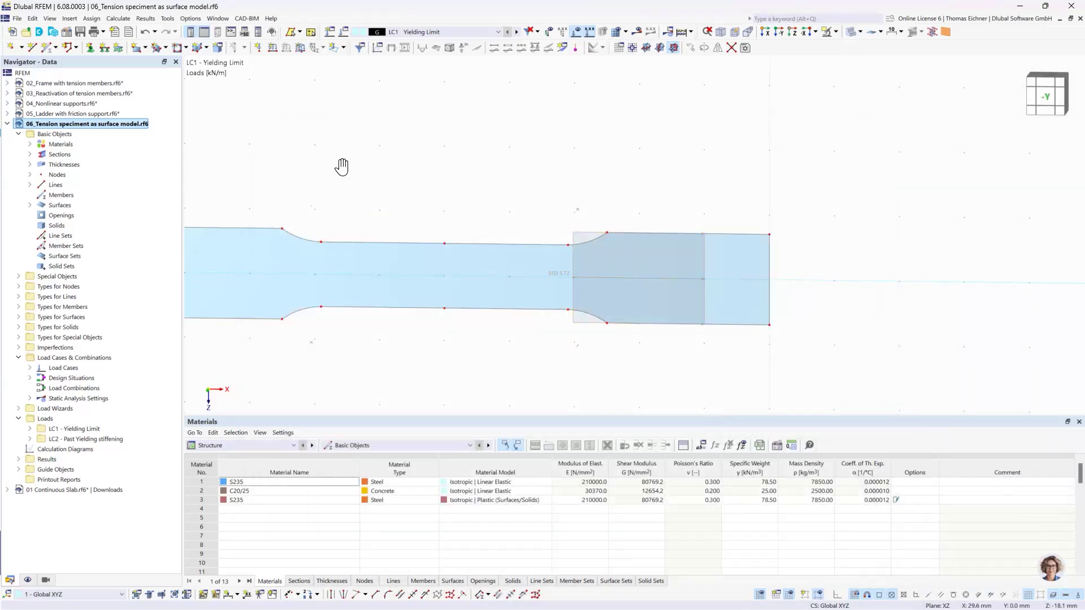
# Open the specimen surface's properties again, check the thickness and material, and close them without changes
pyautogui.doubleClick(376, 286)
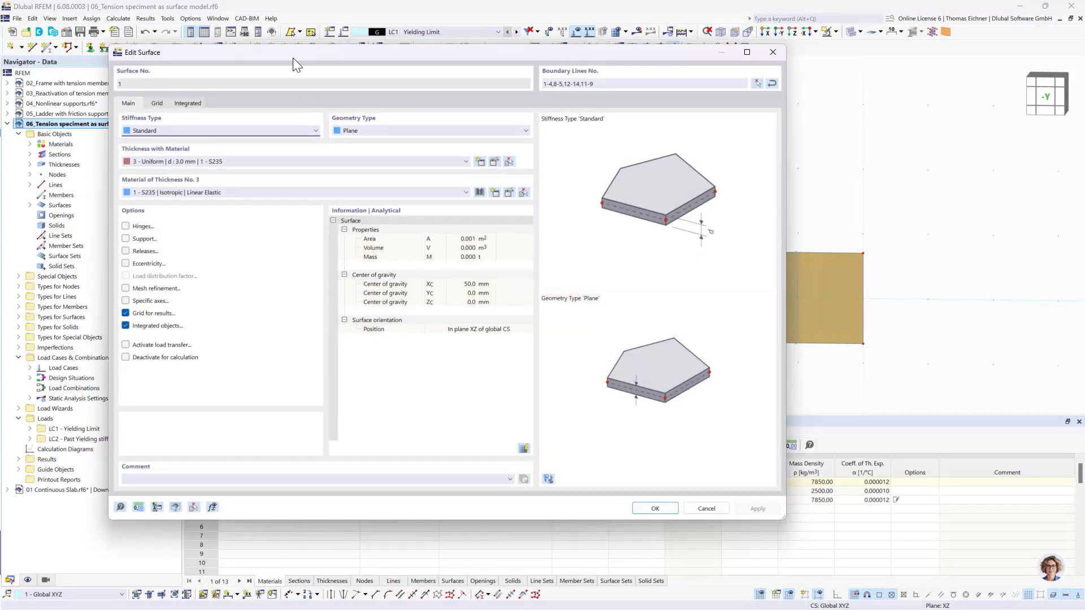
pyautogui.moveTo(293, 56); pyautogui.dragTo(344, 64)
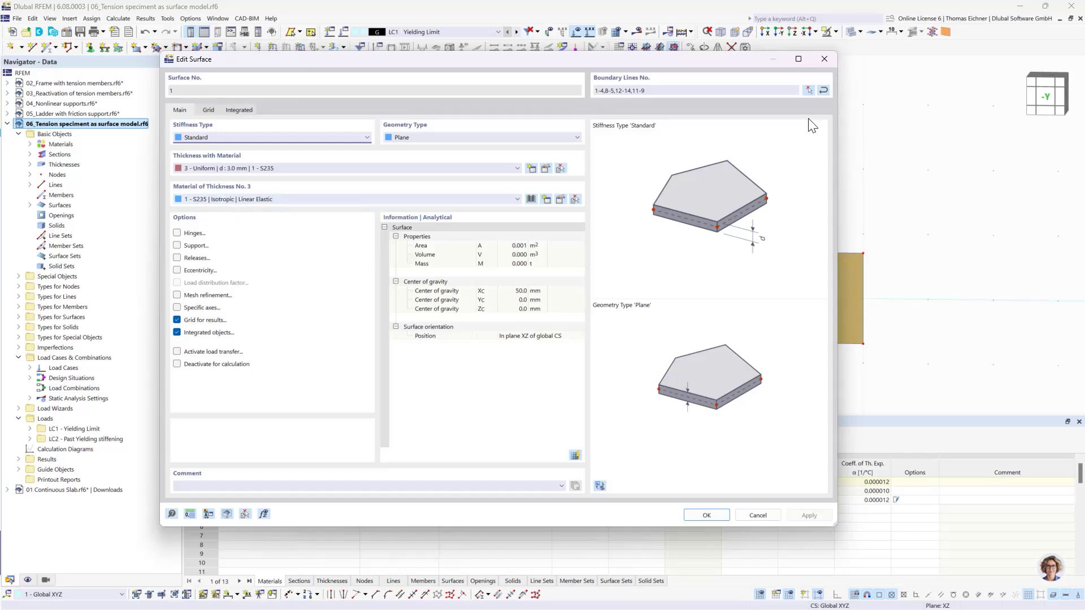
pyautogui.click(831, 54)
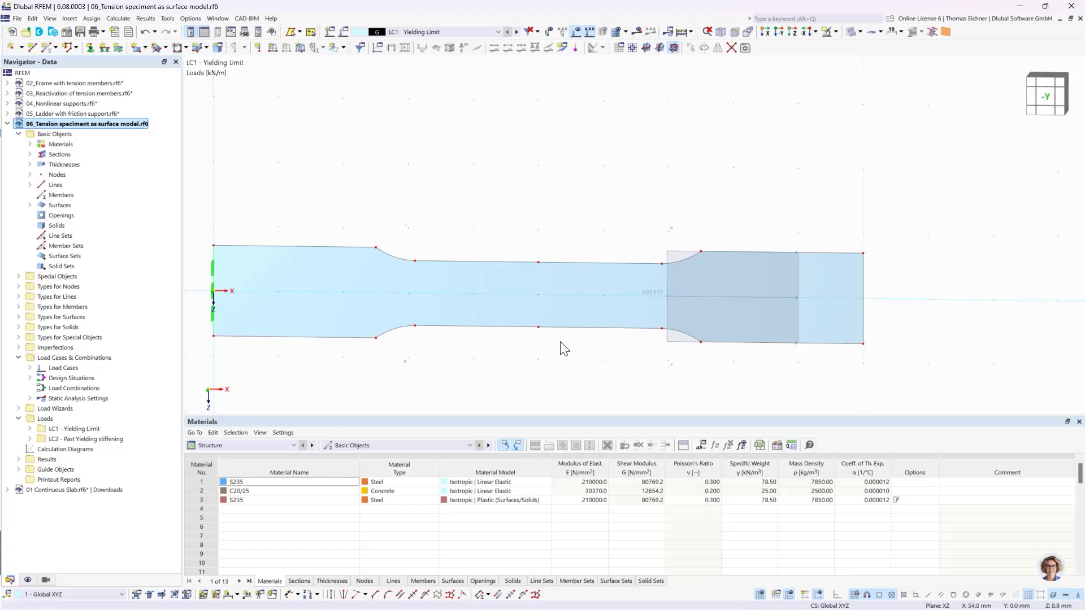
# View the load of LC2 - Past Yielding stiffening and return to LC1 - Yielding Limit
pyautogui.click(518, 33)
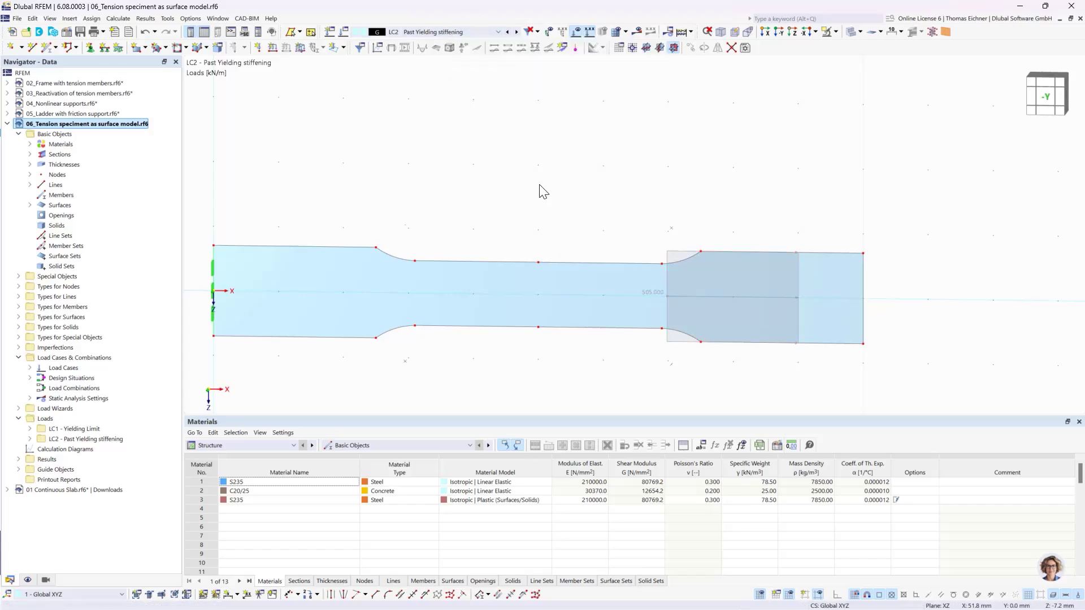
pyautogui.click(446, 32)
pyautogui.click(422, 41)
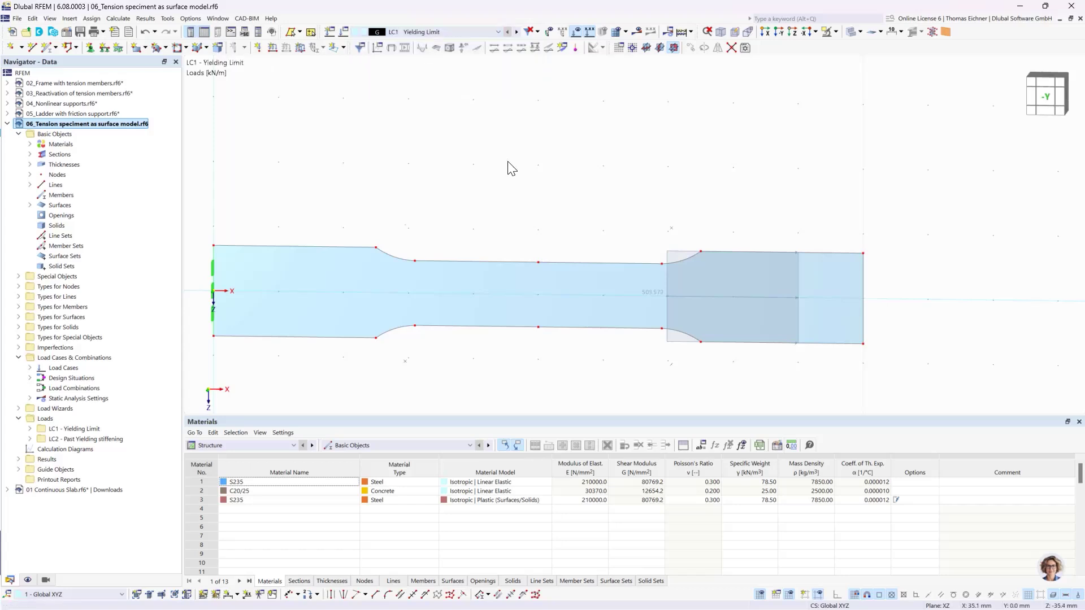
# Calculate the specimen model and examine its total displacement |u| for LC1 - Yielding Limit
pyautogui.click(683, 33)
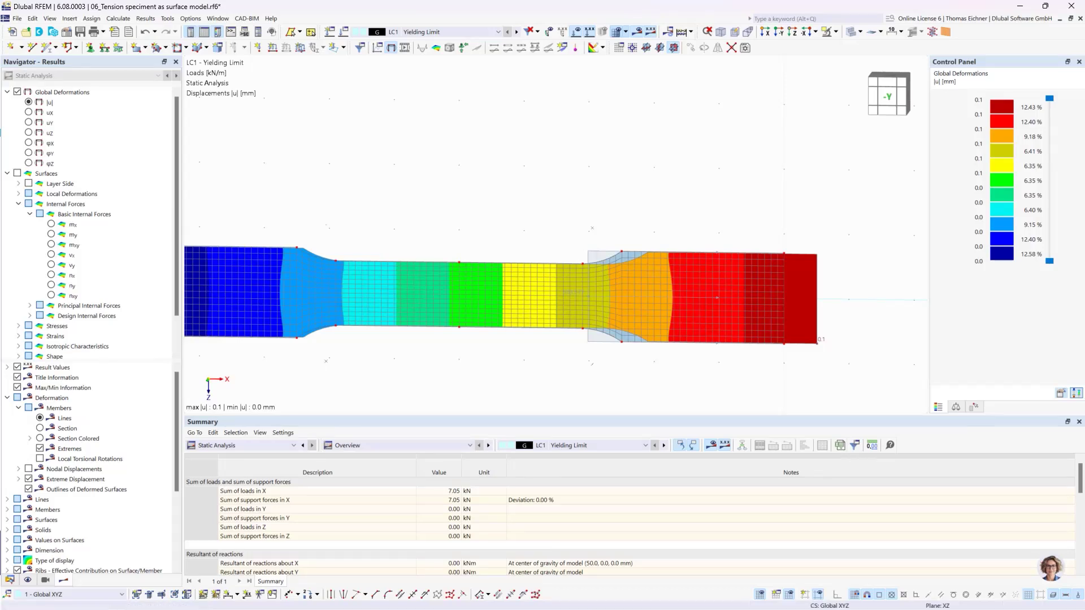
pyautogui.moveTo(413, 208); pyautogui.dragTo(480, 207, button='middle')
pyautogui.scroll(-1, 481, 208)
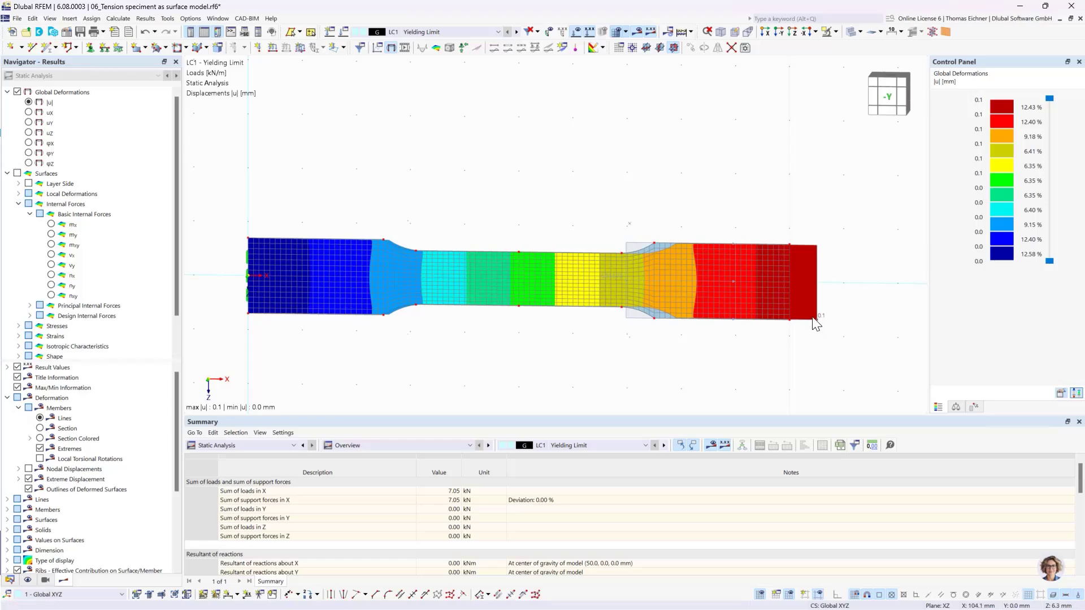
pyautogui.scroll(3, 569, 250)
pyautogui.scroll(-1, 578, 260)
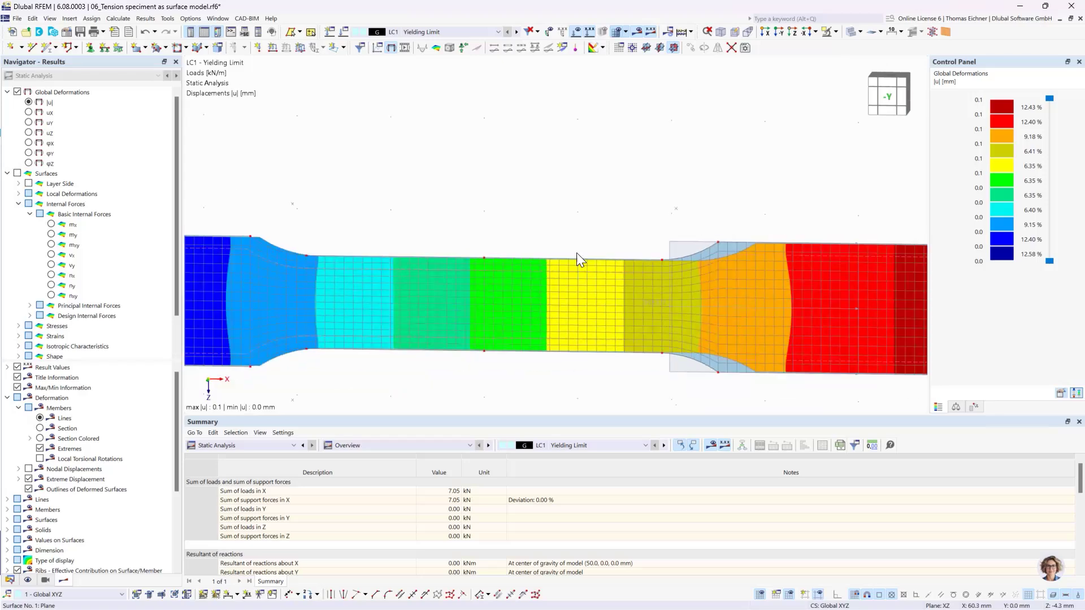
pyautogui.scroll(-1, 465, 206)
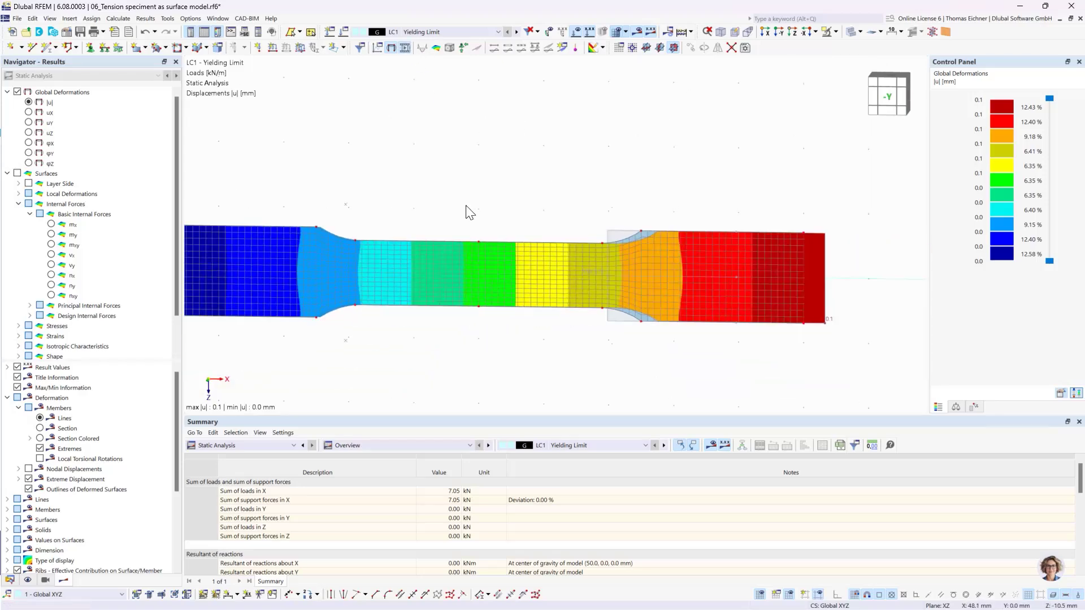
pyautogui.scroll(-1, 467, 213)
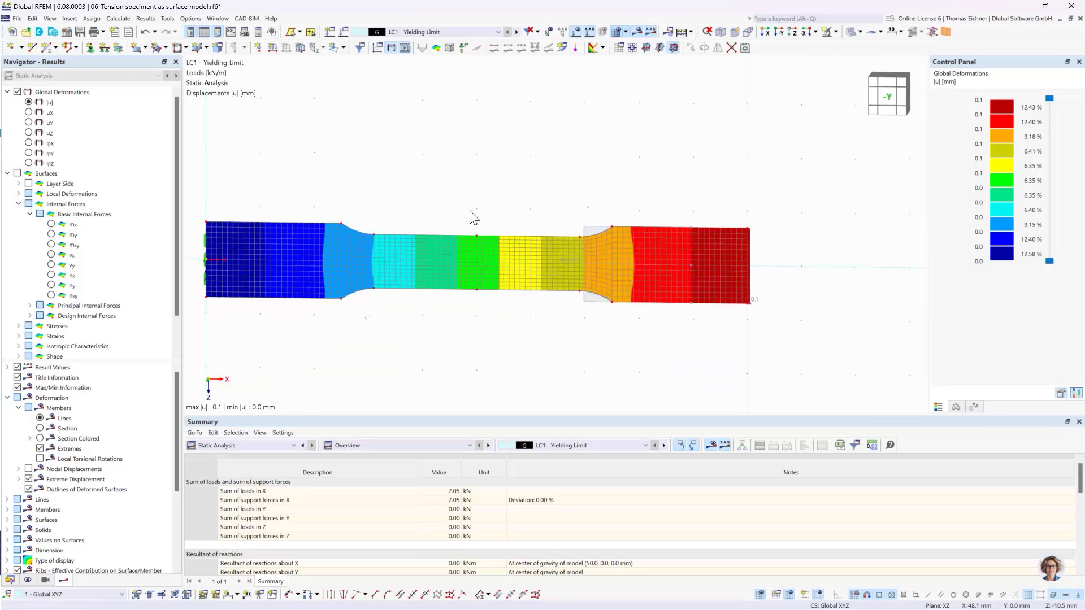
pyautogui.click(391, 48)
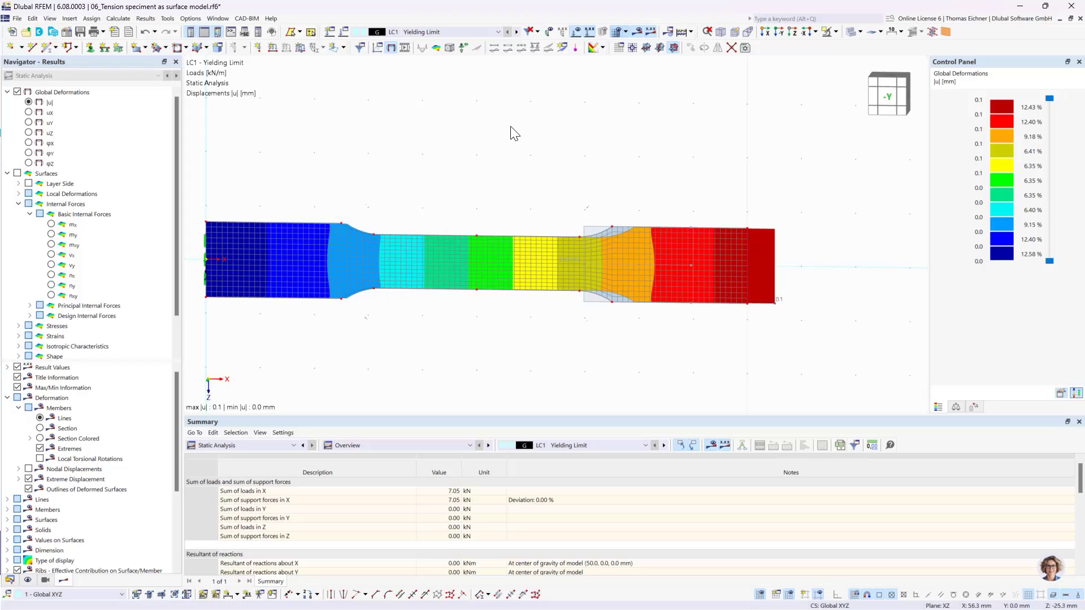
# Show the results of LC2 - Past Yielding stiffening and check the displacement at the specimen's loaded end
pyautogui.click(483, 32)
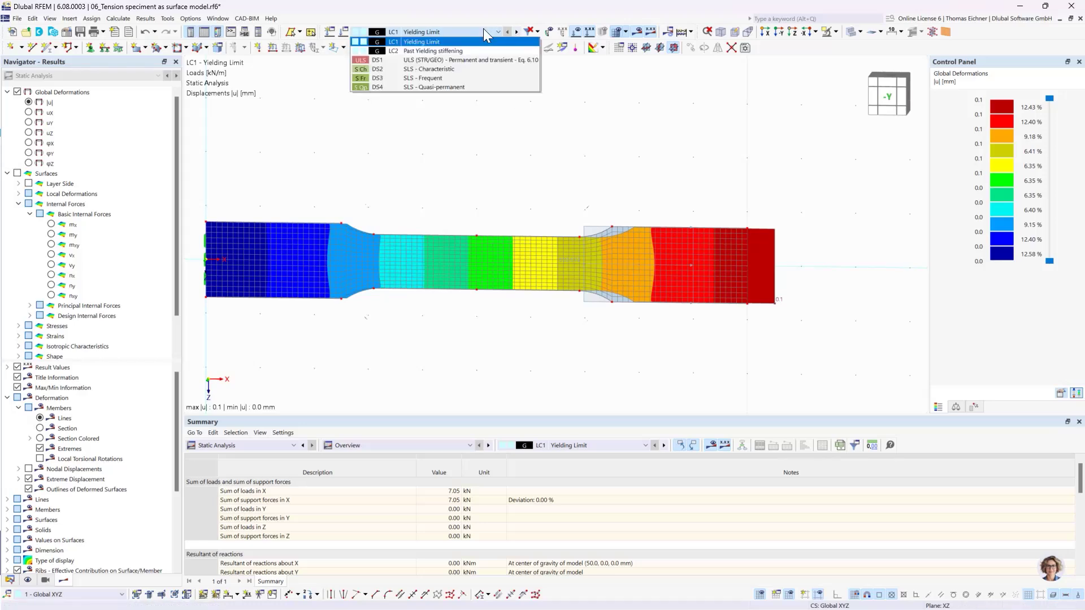
pyautogui.click(501, 32)
pyautogui.click(515, 31)
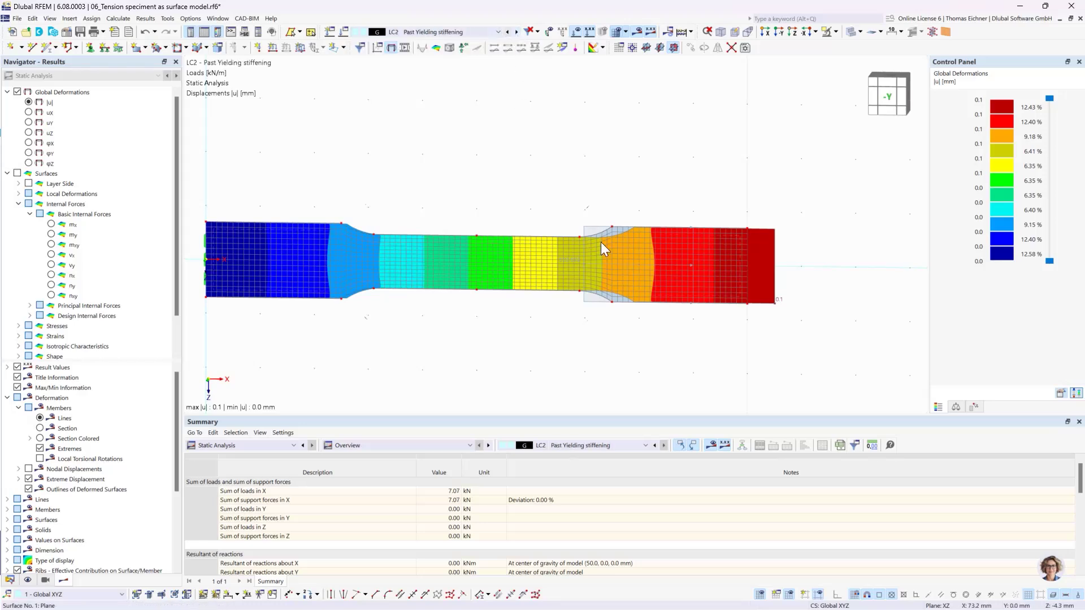
pyautogui.click(778, 298)
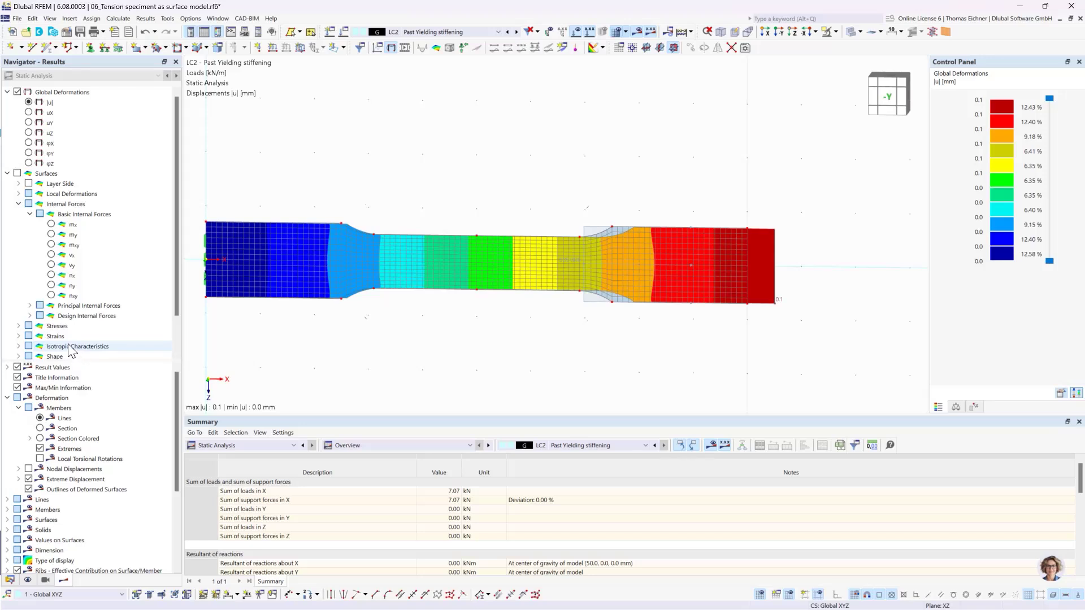
# Display the maximum von Mises equivalent stresses on the specimen surface for LC2
pyautogui.click(19, 326)
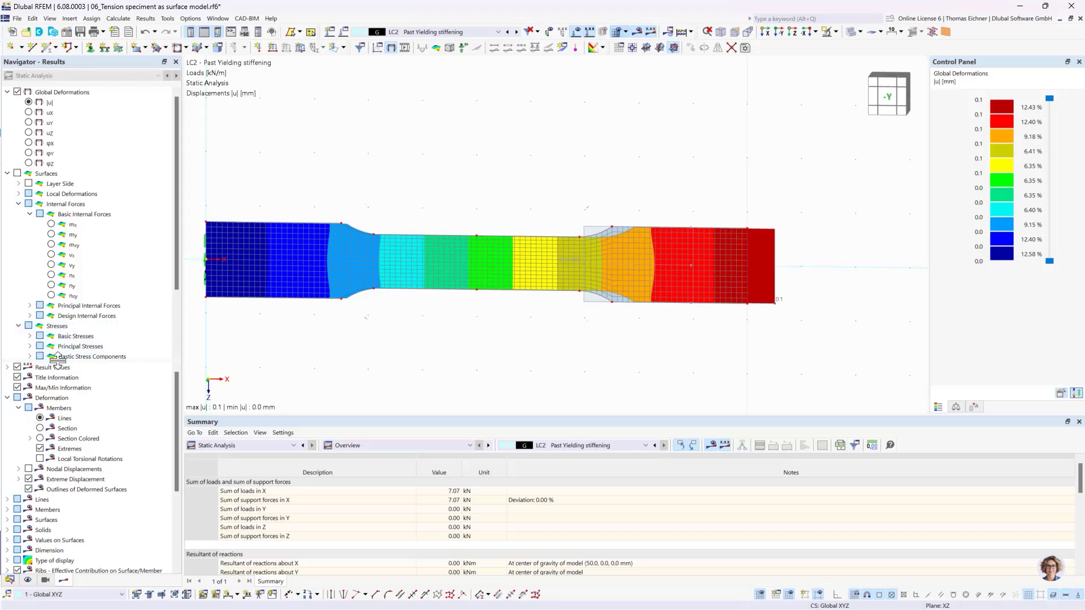
pyautogui.click(31, 346)
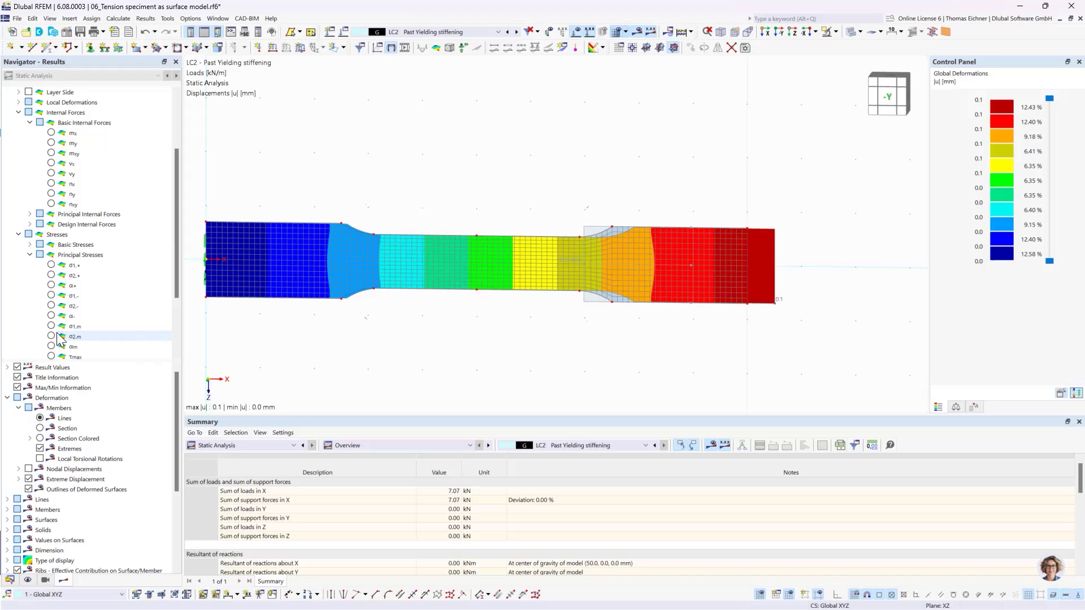
pyautogui.click(31, 255)
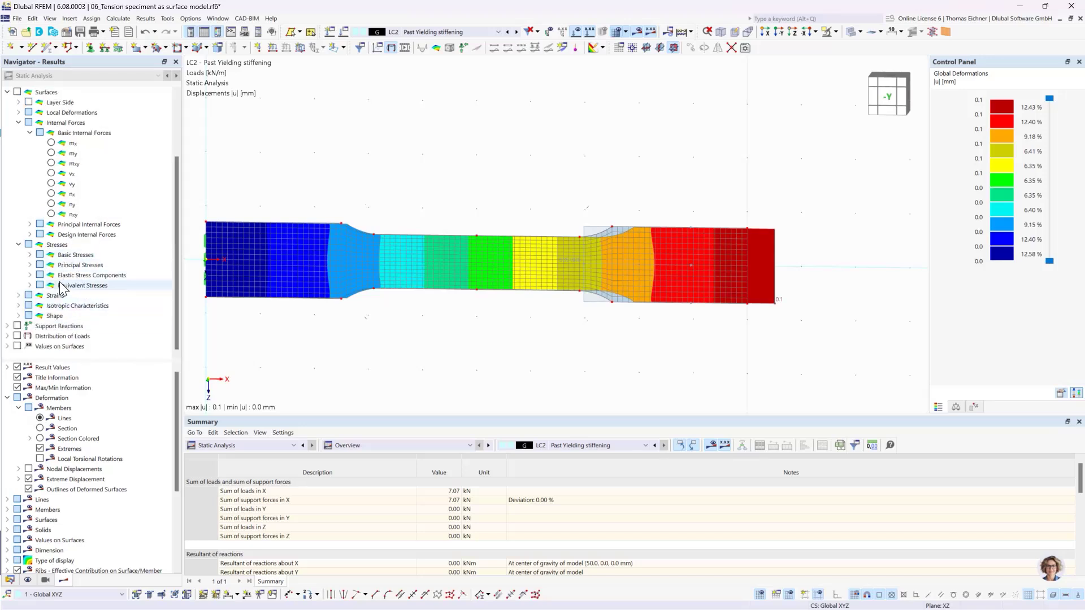
pyautogui.click(31, 285)
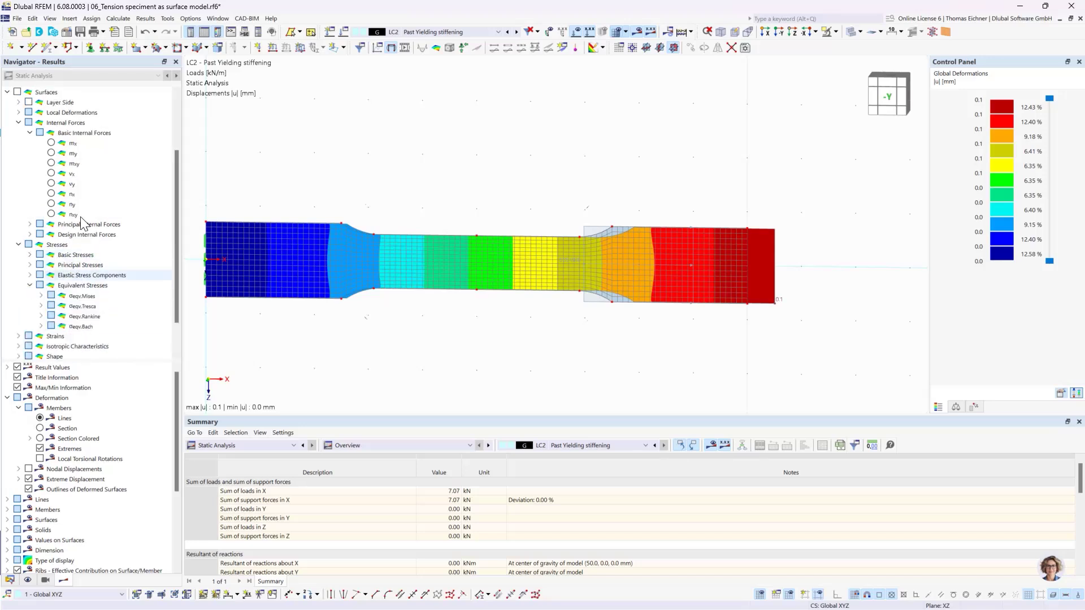
pyautogui.click(41, 296)
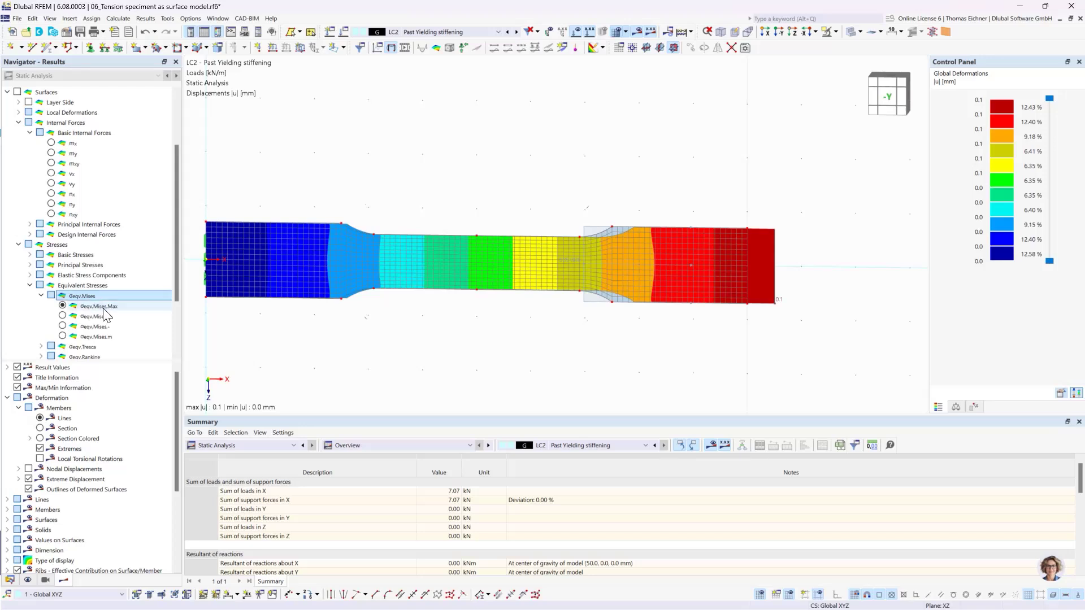
pyautogui.click(63, 306)
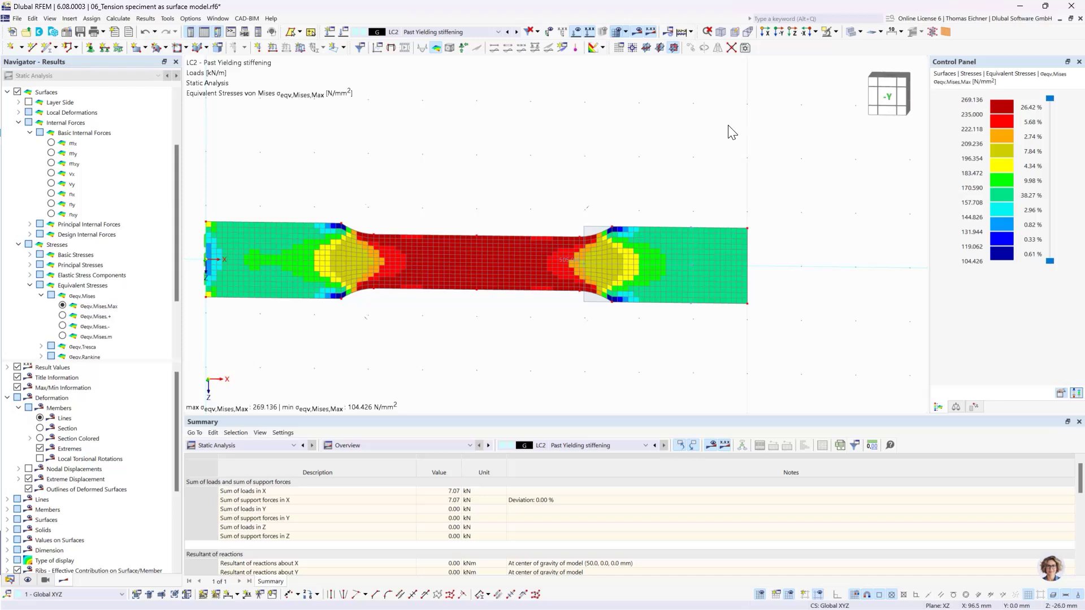
# Make the stress result colors refer to Max/Min and apply them to the LC2 result plot
pyautogui.click(1061, 394)
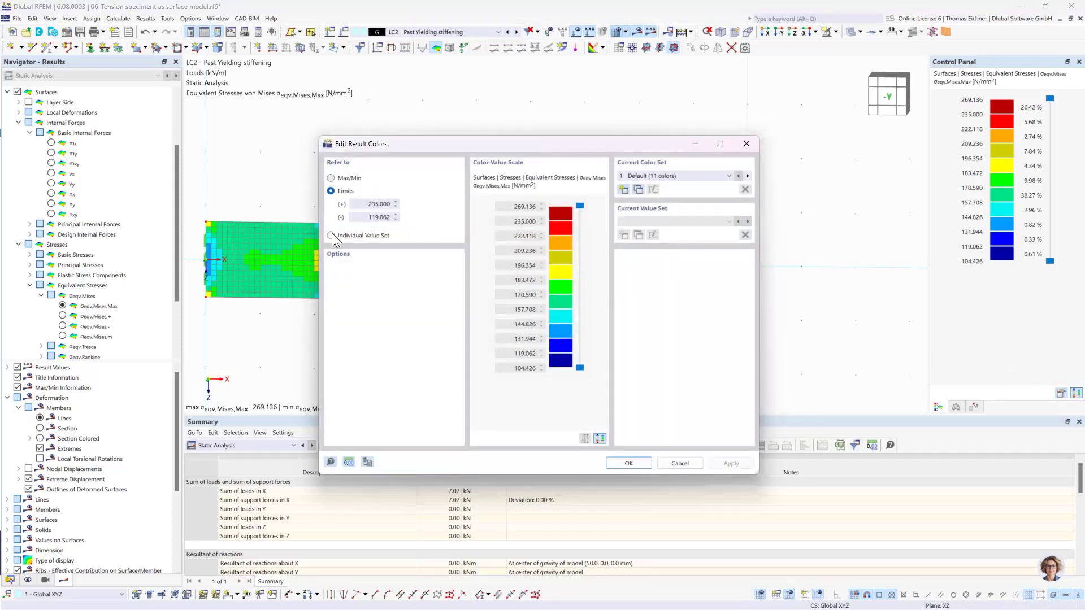
pyautogui.click(331, 179)
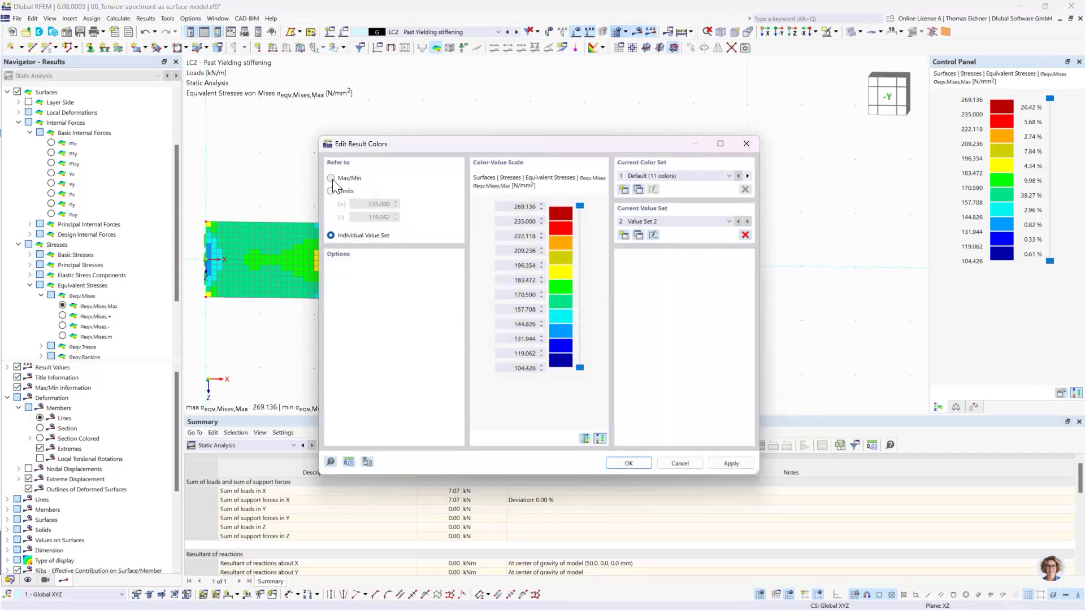
pyautogui.click(636, 467)
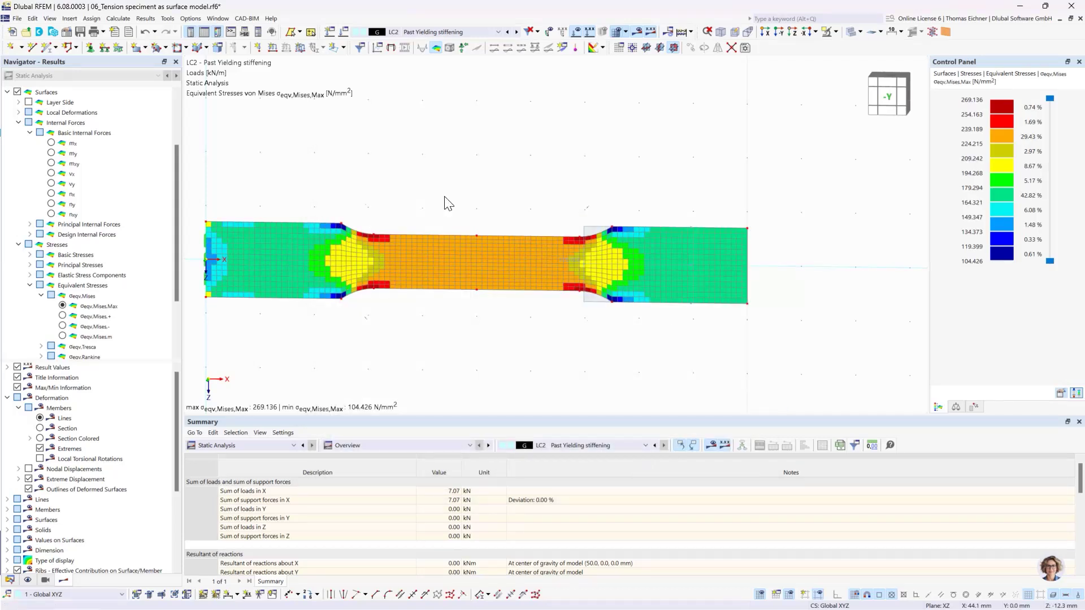
pyautogui.moveTo(402, 192); pyautogui.dragTo(441, 196, button='middle')
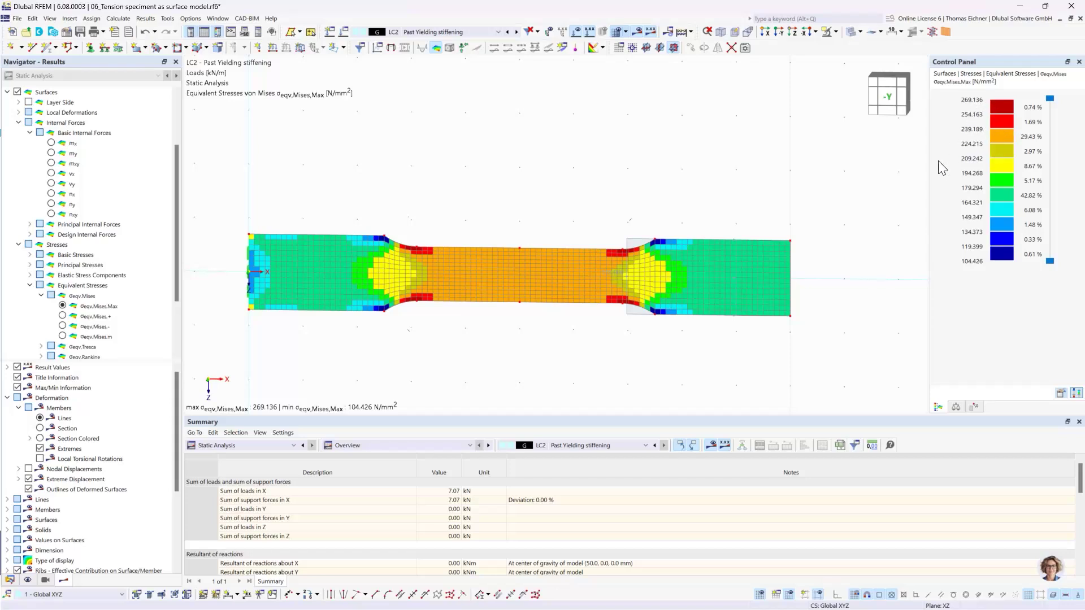
# Make the stress result colors refer to the limits 235.000 and 119.062 N/mm²
pyautogui.click(1061, 393)
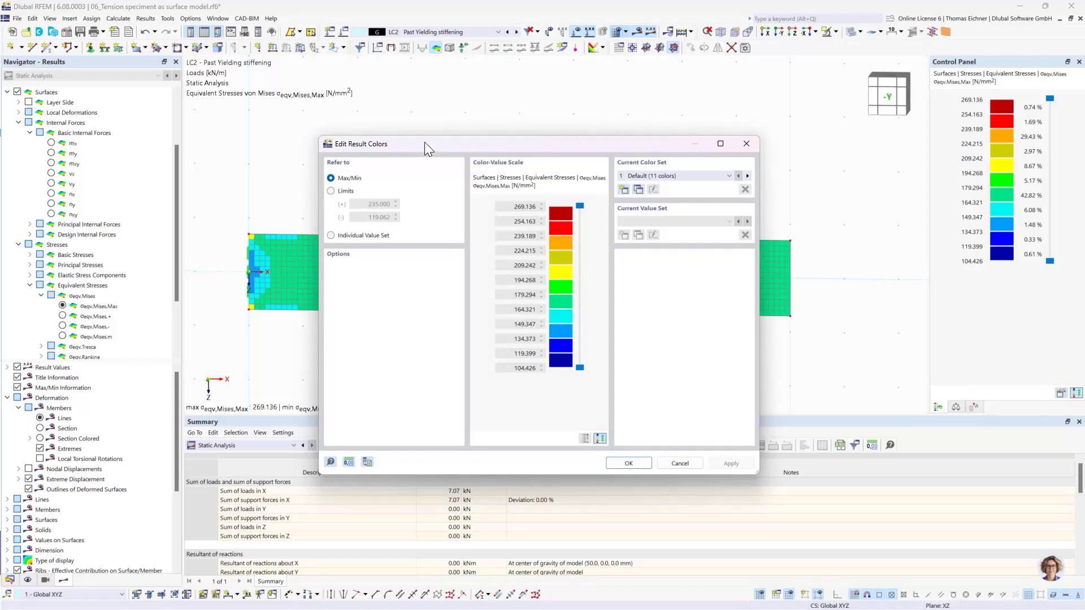
pyautogui.moveTo(425, 141); pyautogui.dragTo(448, 134)
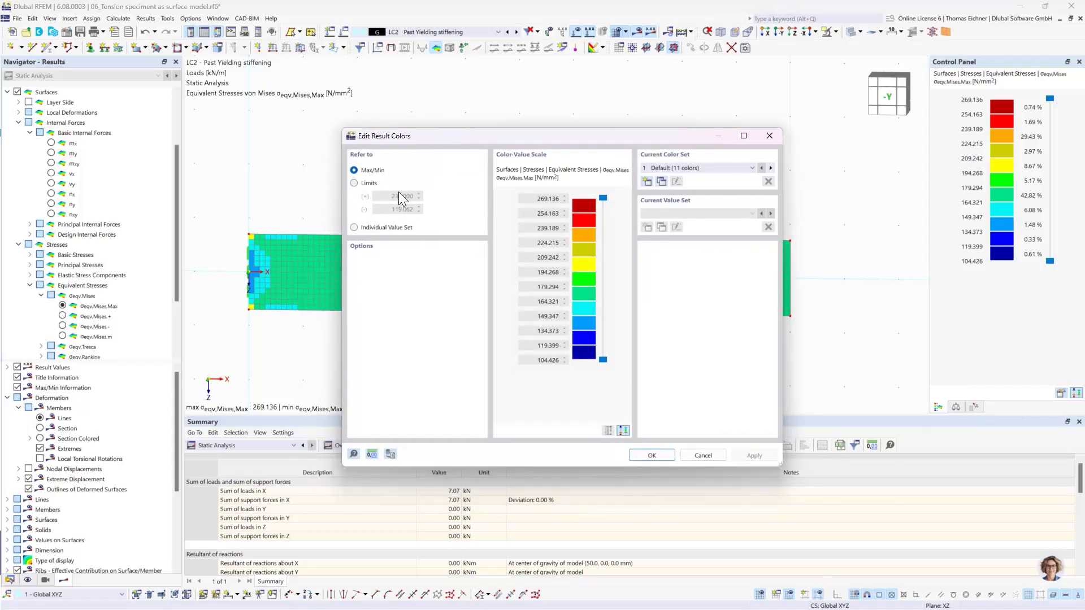
pyautogui.click(355, 183)
pyautogui.click(650, 456)
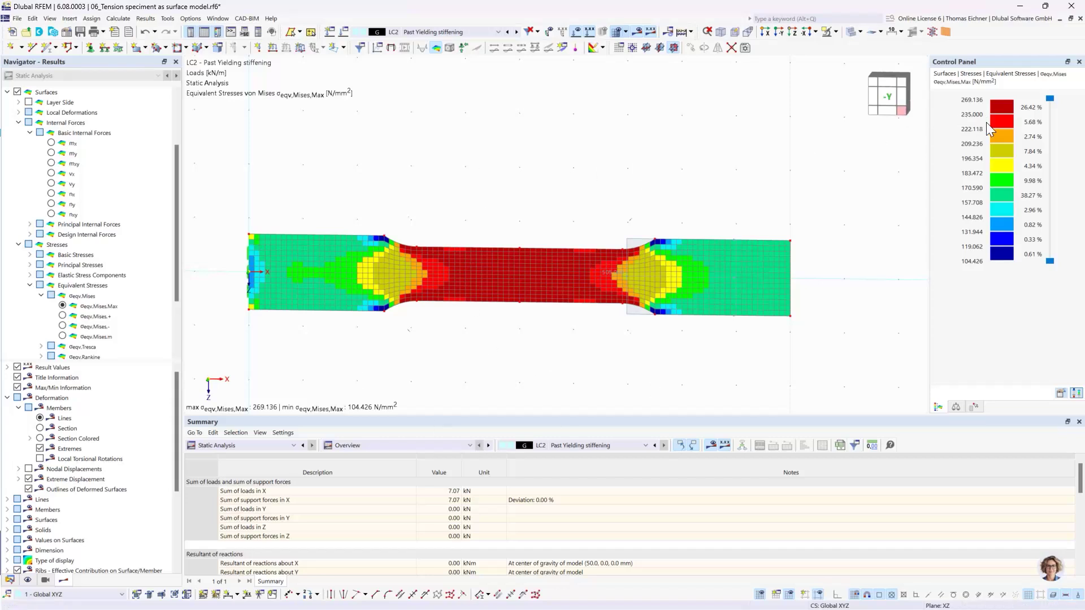
# Examine the von Mises stress distribution in the specimen's narrow middle and at both transitions against the color scale
pyautogui.scroll(2, 452, 243)
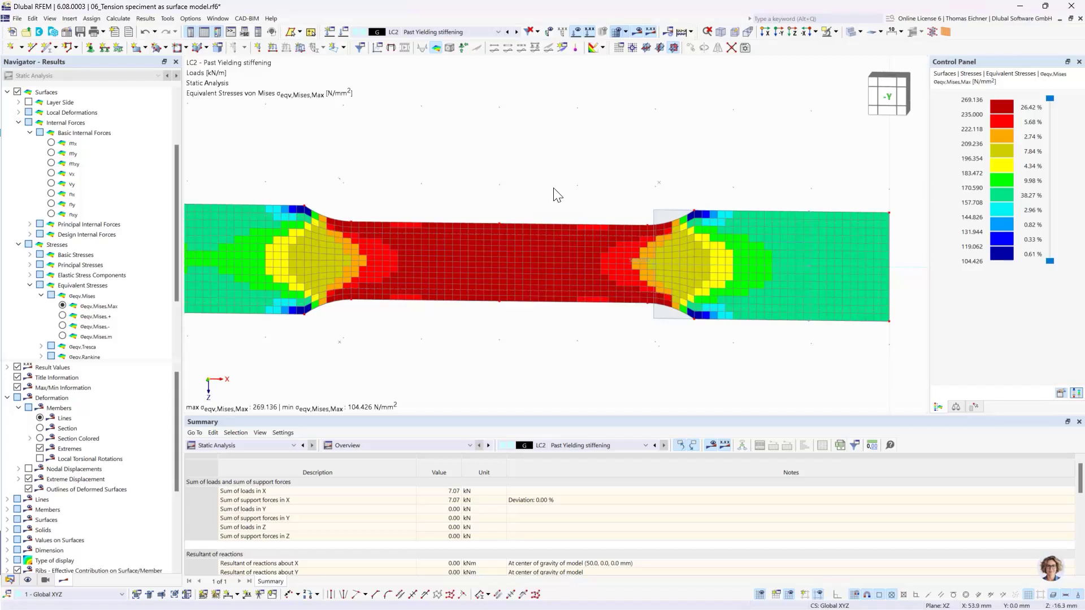
pyautogui.moveTo(556, 194); pyautogui.dragTo(616, 192, button='middle')
pyautogui.scroll(-1, 616, 193)
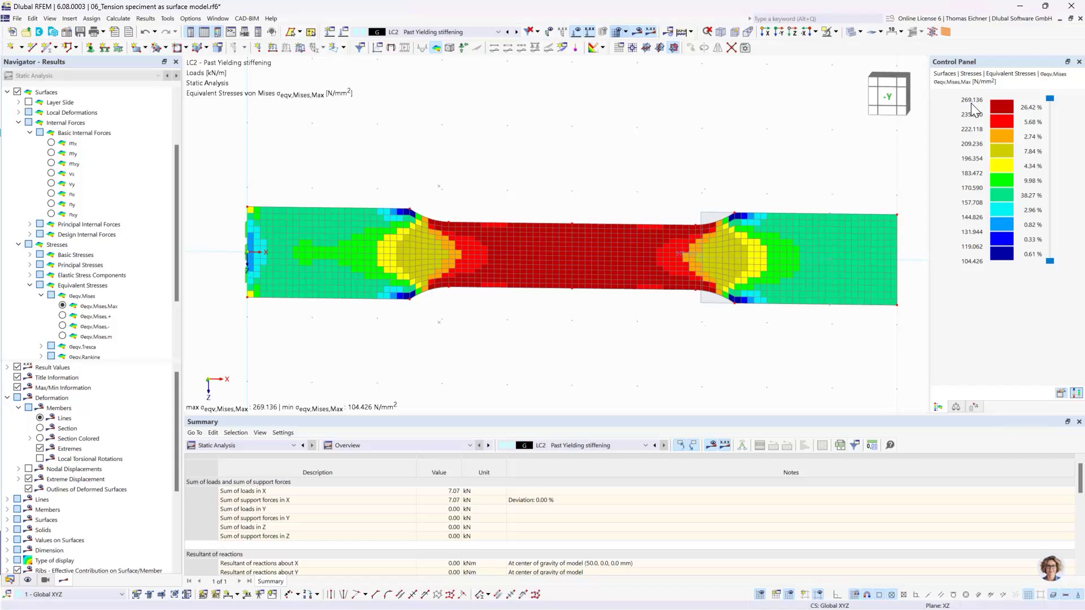
pyautogui.moveTo(835, 146); pyautogui.dragTo(788, 149, button='middle')
pyautogui.scroll(-2, 789, 149)
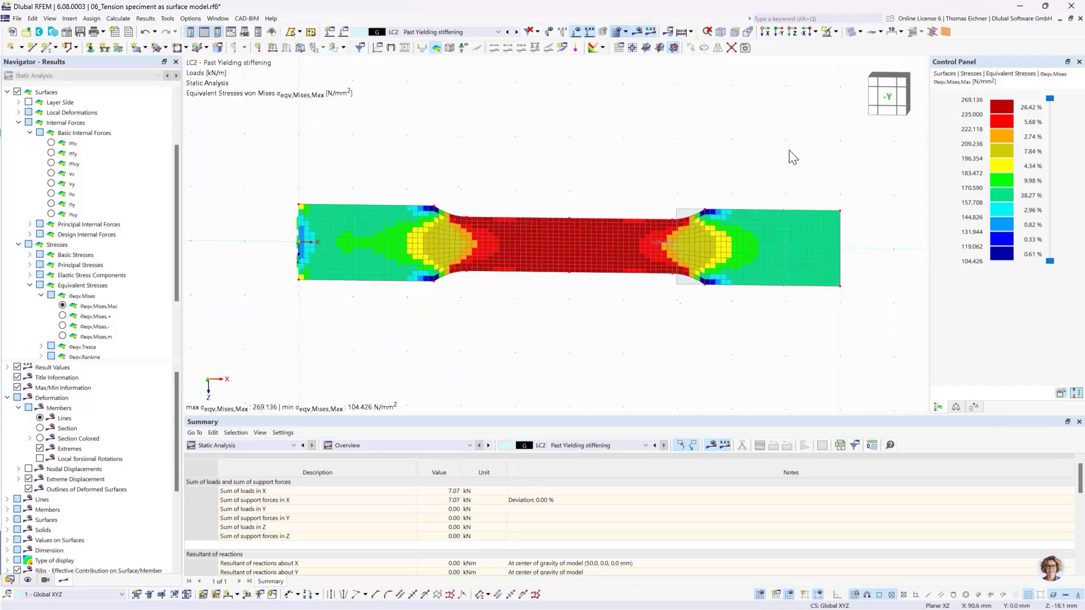
pyautogui.moveTo(697, 159); pyautogui.dragTo(681, 170, button='middle')
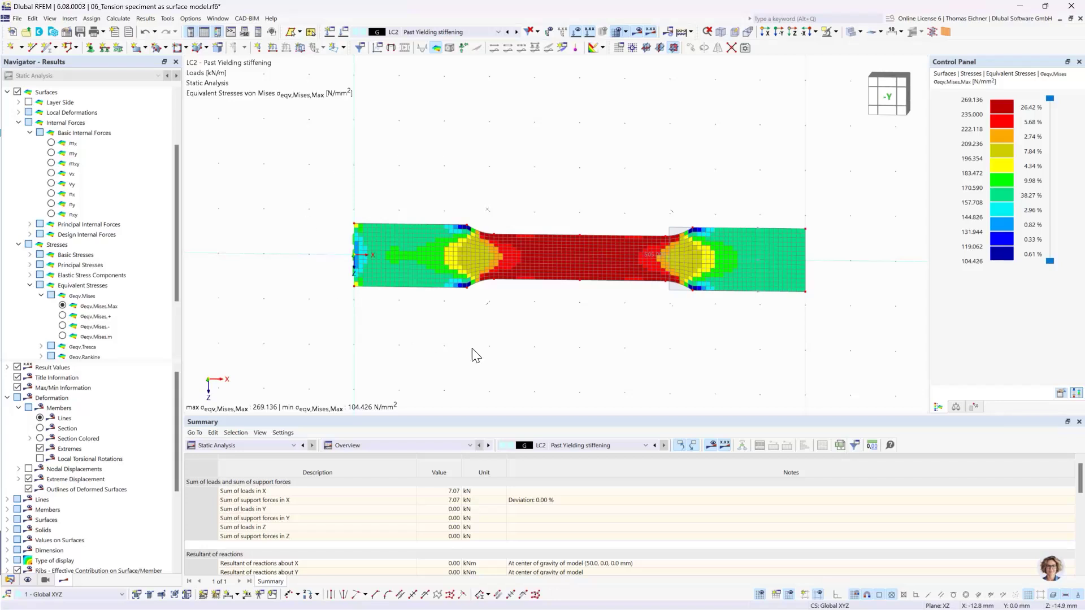
pyautogui.scroll(1, 412, 262)
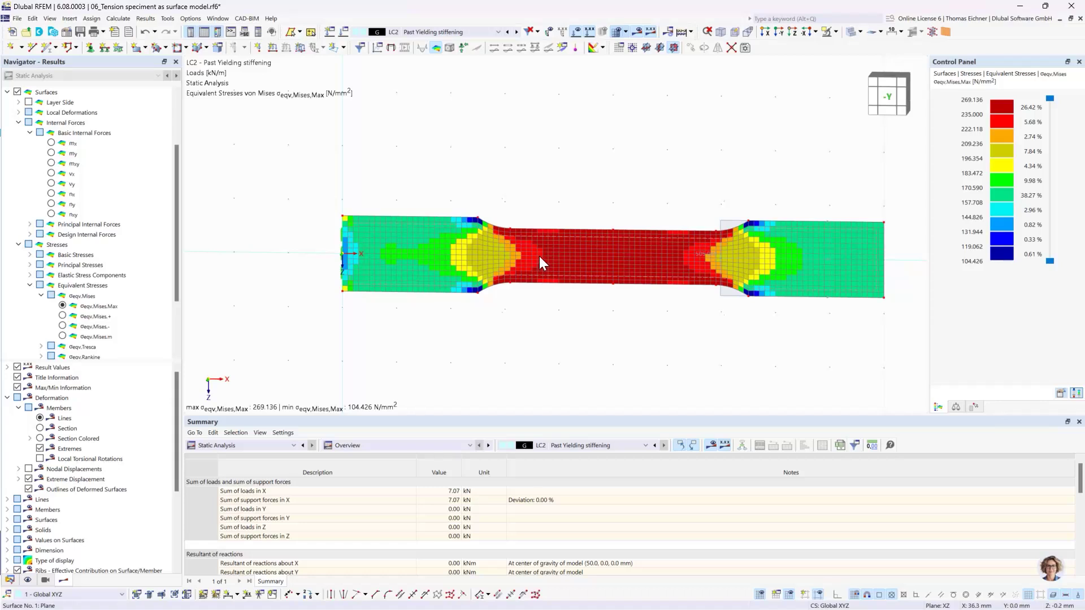
pyautogui.scroll(1, 531, 241)
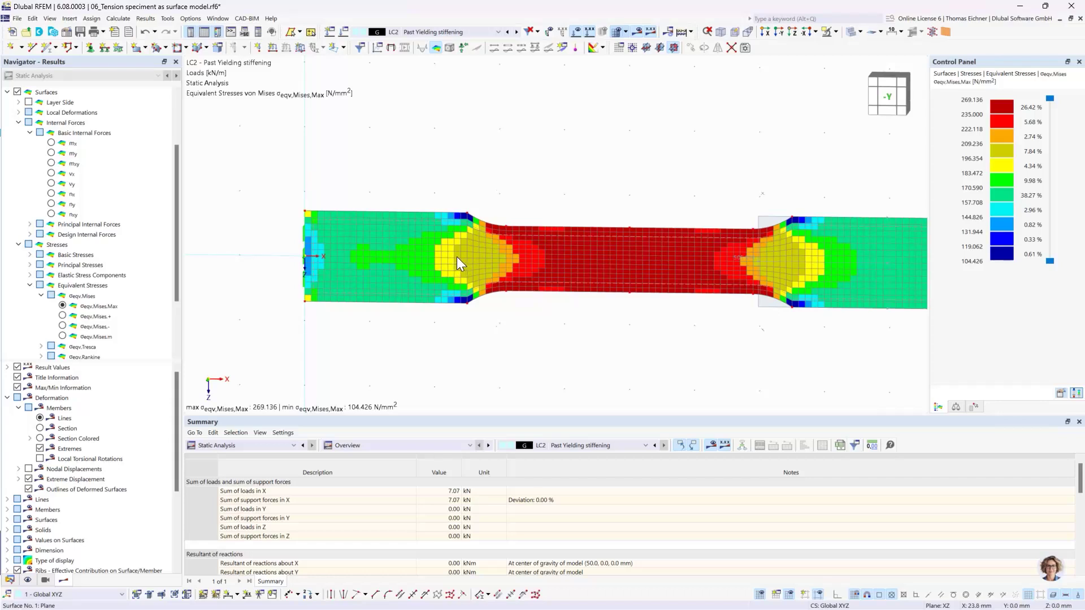
pyautogui.moveTo(458, 257)
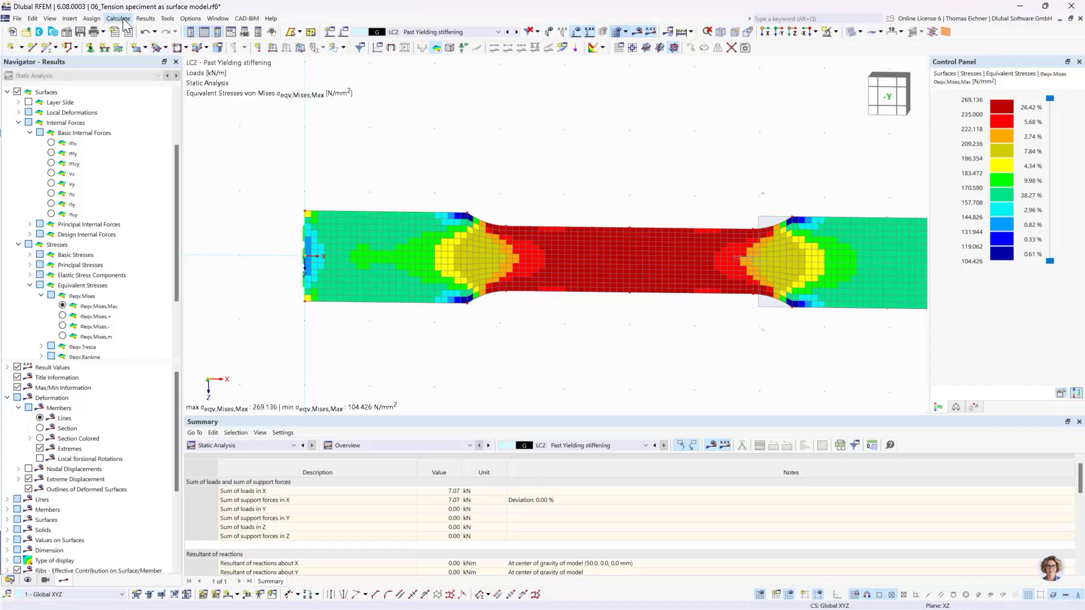
# Set the result smoothing type for surfaces to Continuous within surfaces and apply it to the stress plot
pyautogui.click(145, 19)
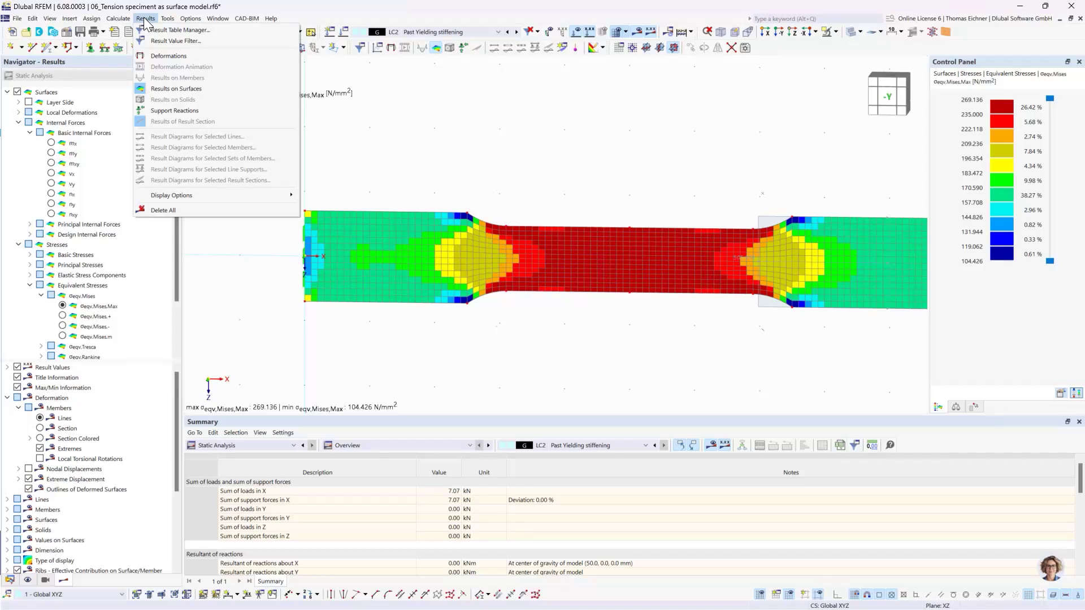
pyautogui.moveTo(114, 22)
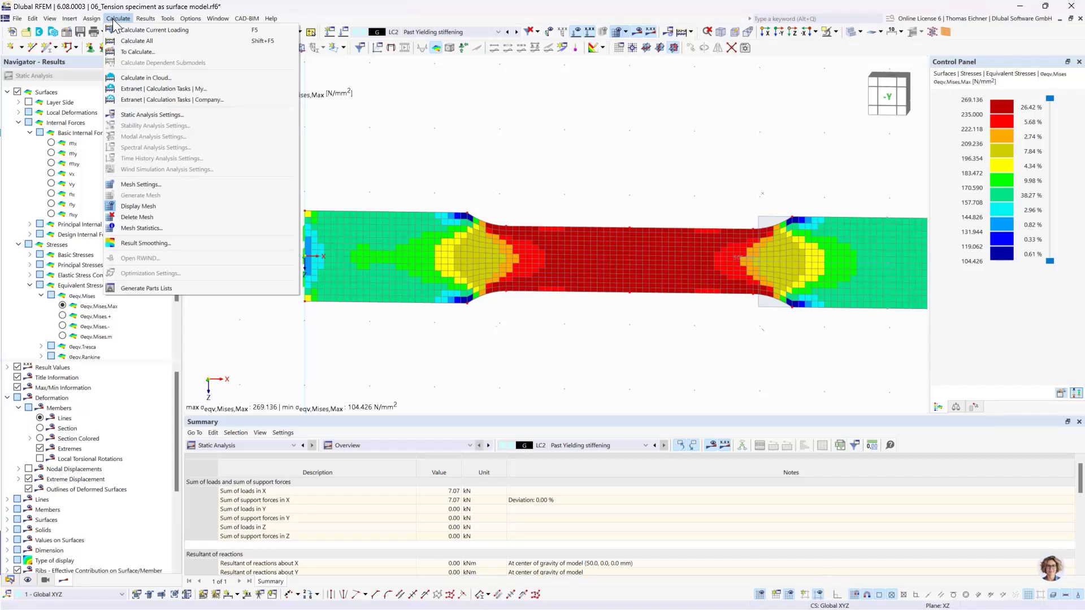
pyautogui.click(131, 246)
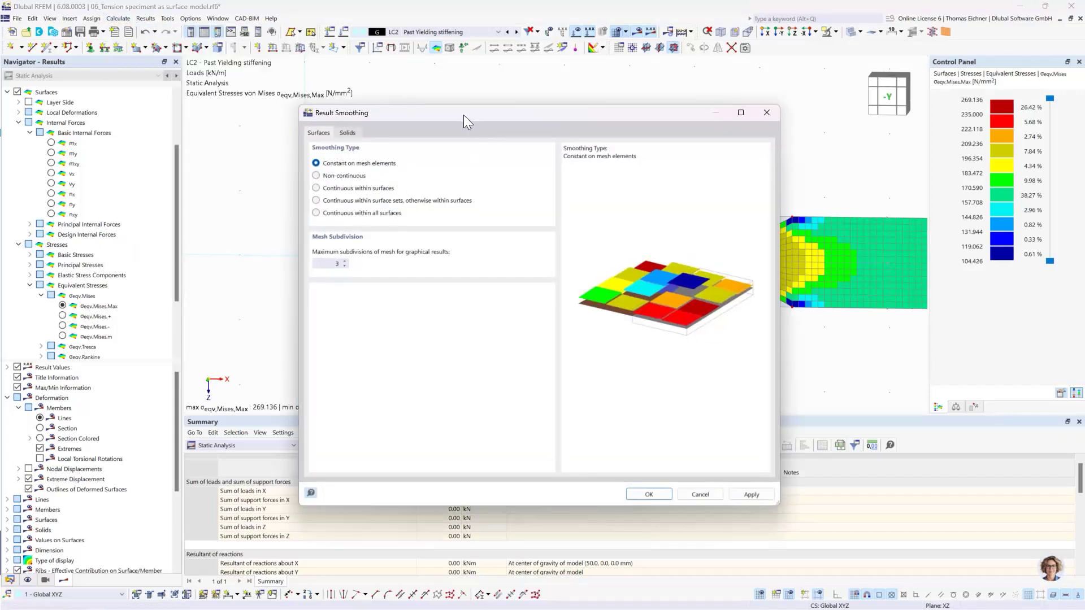
pyautogui.moveTo(475, 164); pyautogui.dragTo(541, 335)
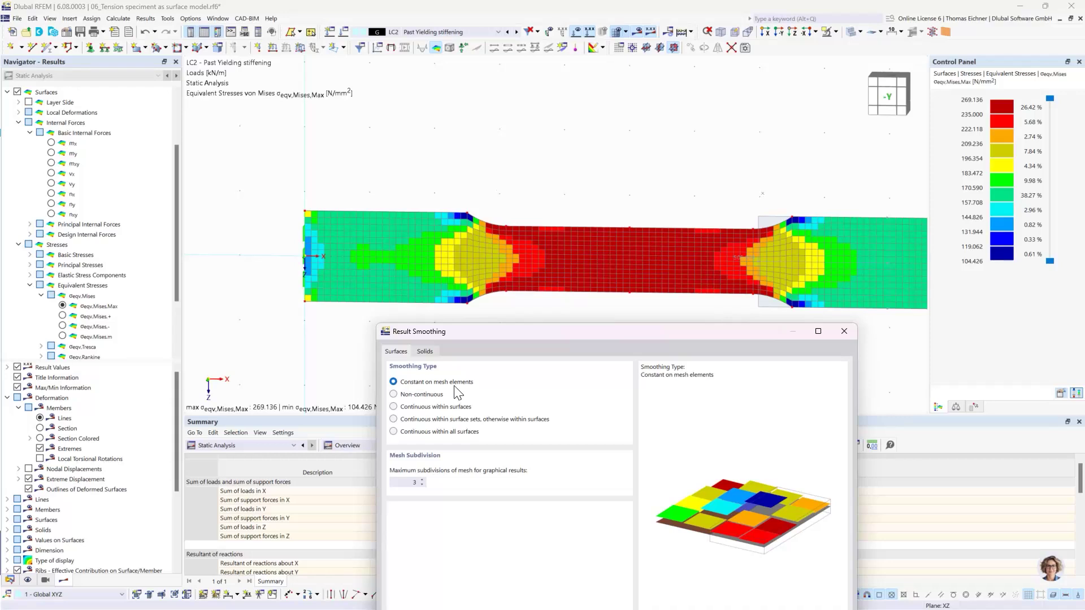
pyautogui.click(403, 408)
pyautogui.moveTo(502, 337); pyautogui.dragTo(440, 204)
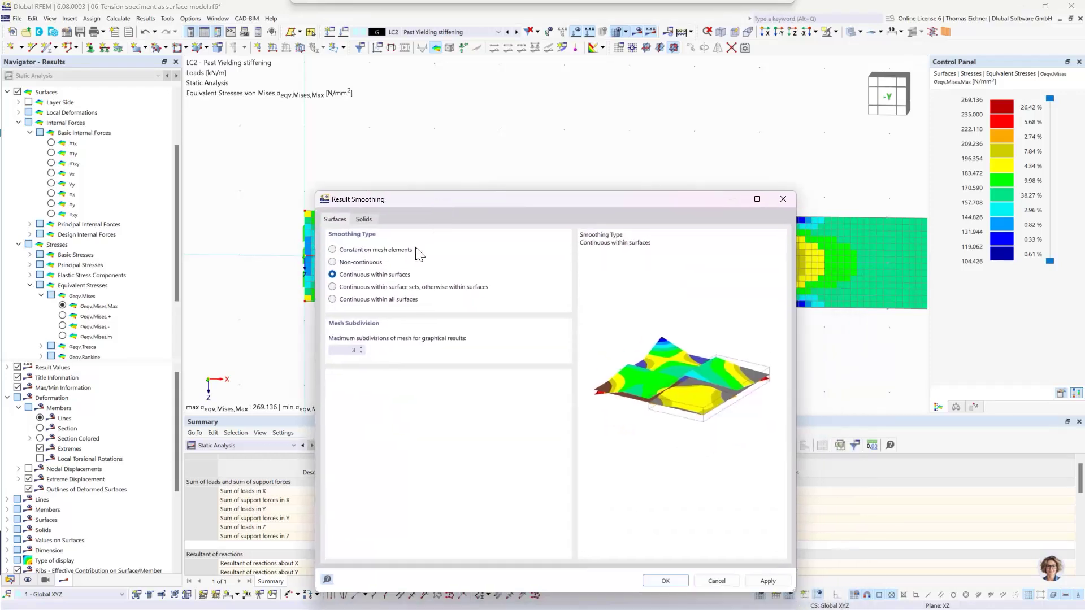
pyautogui.click(670, 581)
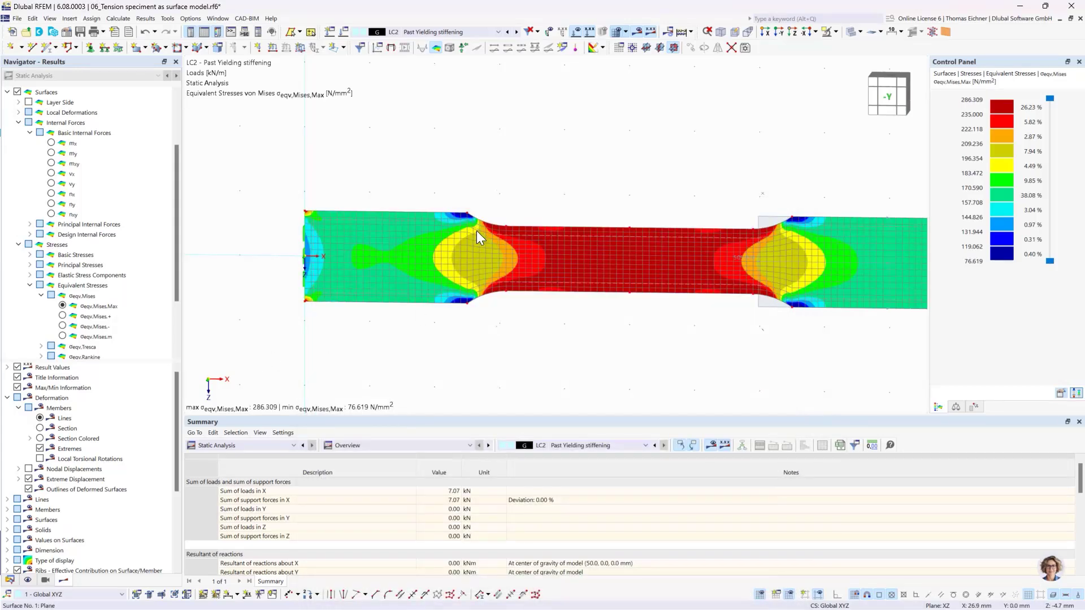
pyautogui.rightClick(474, 284)
pyautogui.press('Escape')
# Set the result smoothing type for surfaces back to Constant on mesh elements
pyautogui.click(145, 18)
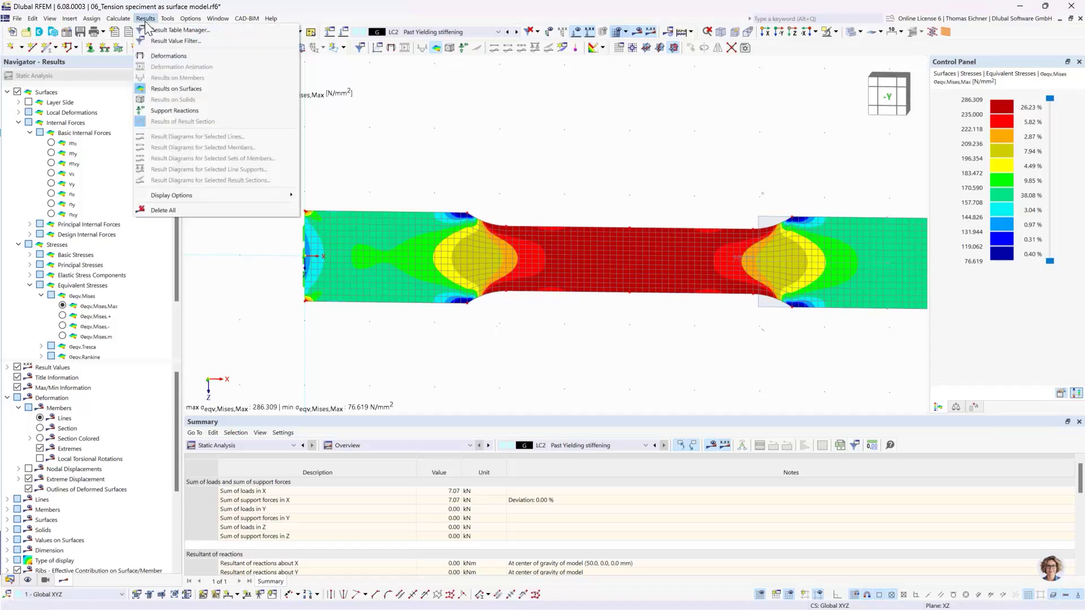
pyautogui.moveTo(119, 18)
pyautogui.click(143, 243)
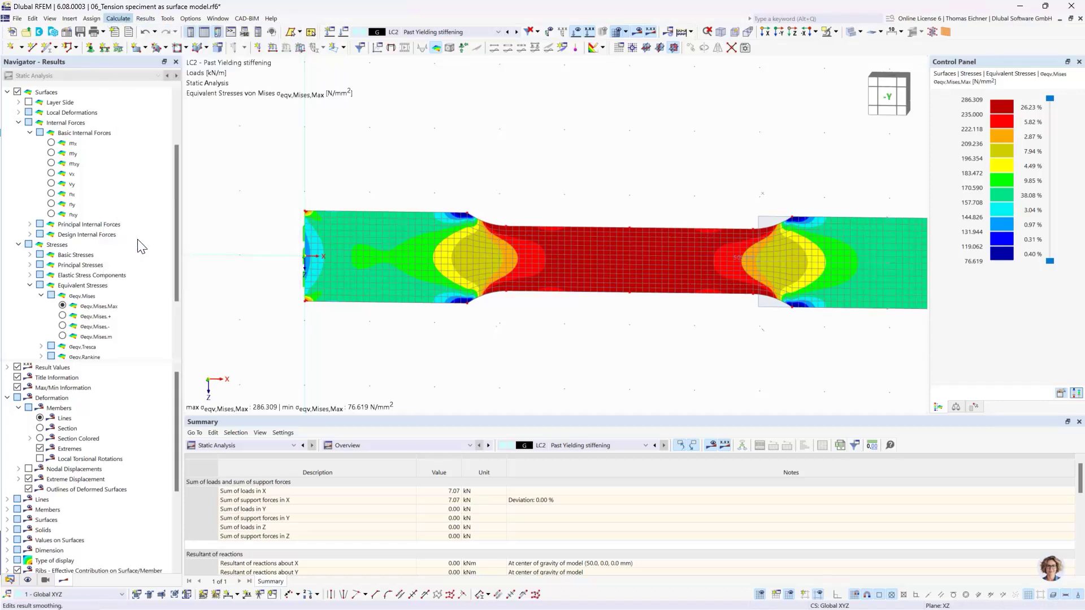
pyautogui.click(316, 163)
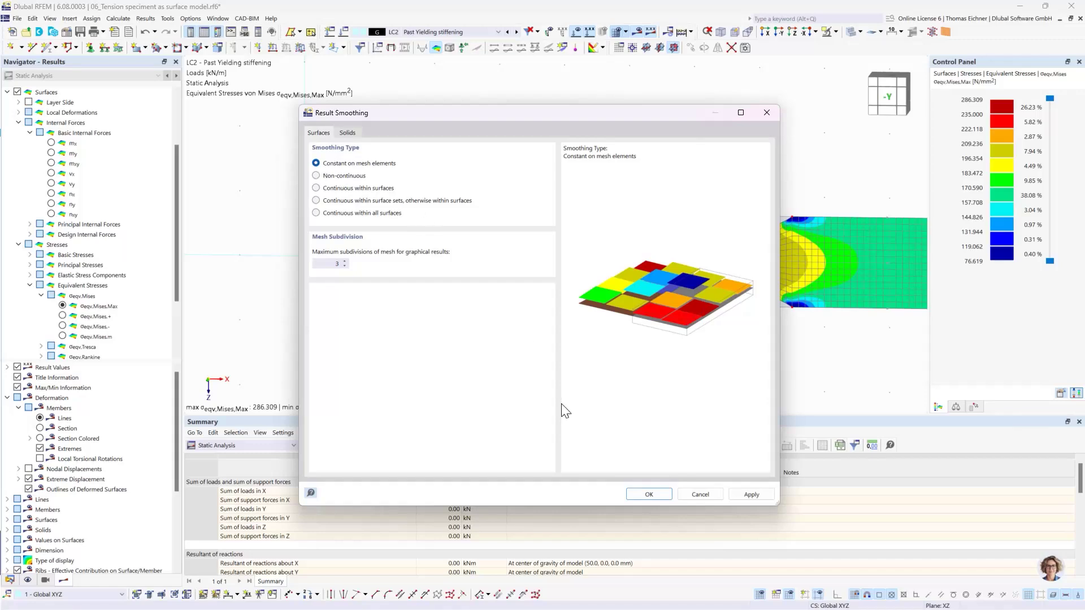
pyautogui.click(664, 494)
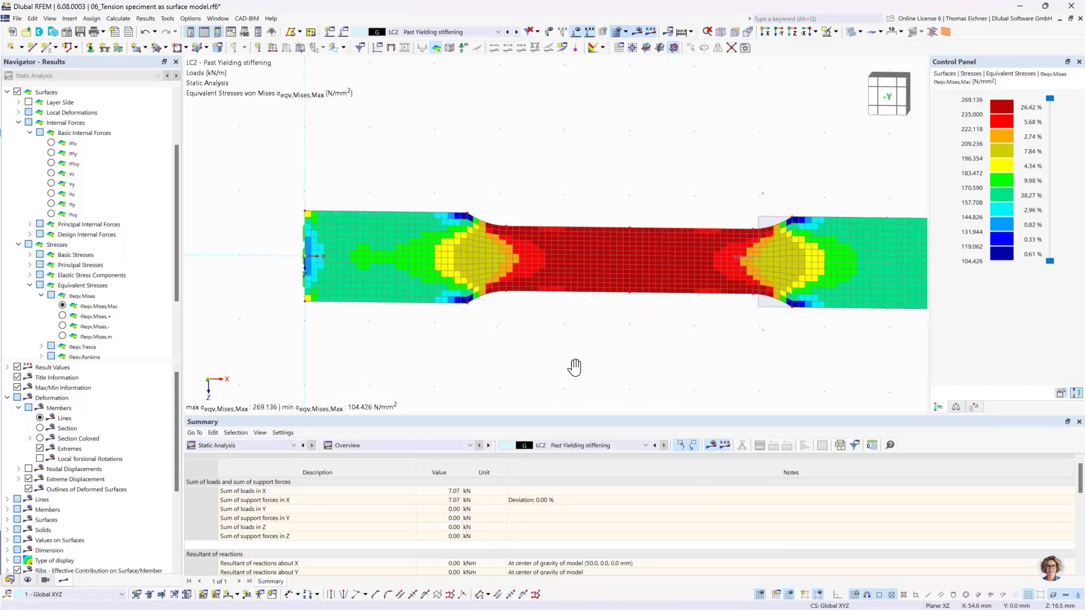
# Edit the specimen surface and assign material 3 - S235 | Isotropic | Plastic (Surfaces/Solids) to its thickness
pyautogui.scroll(-2, 574, 368)
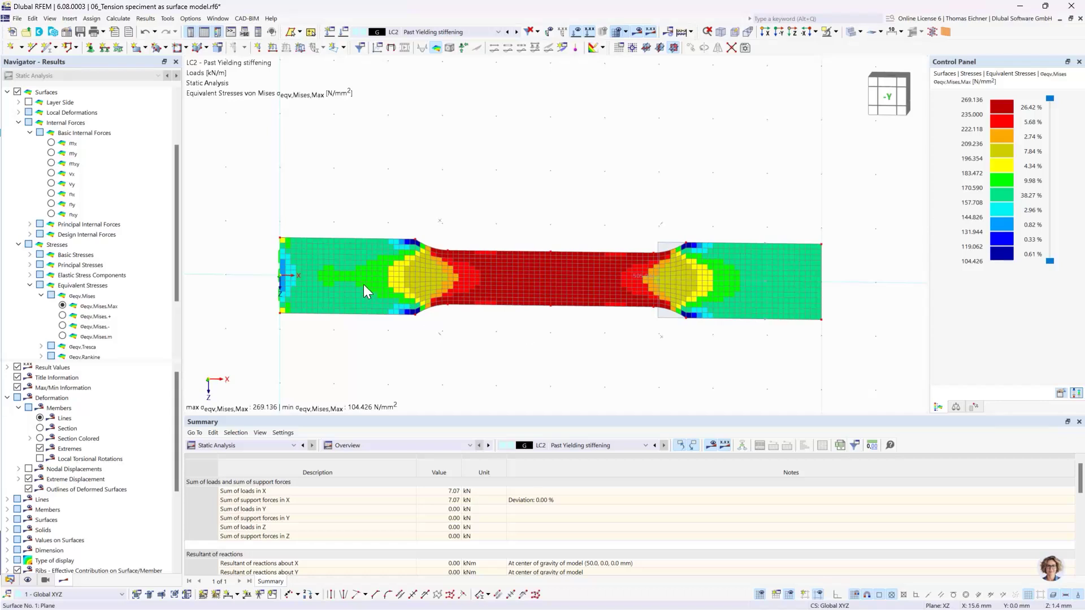
pyautogui.doubleClick(358, 300)
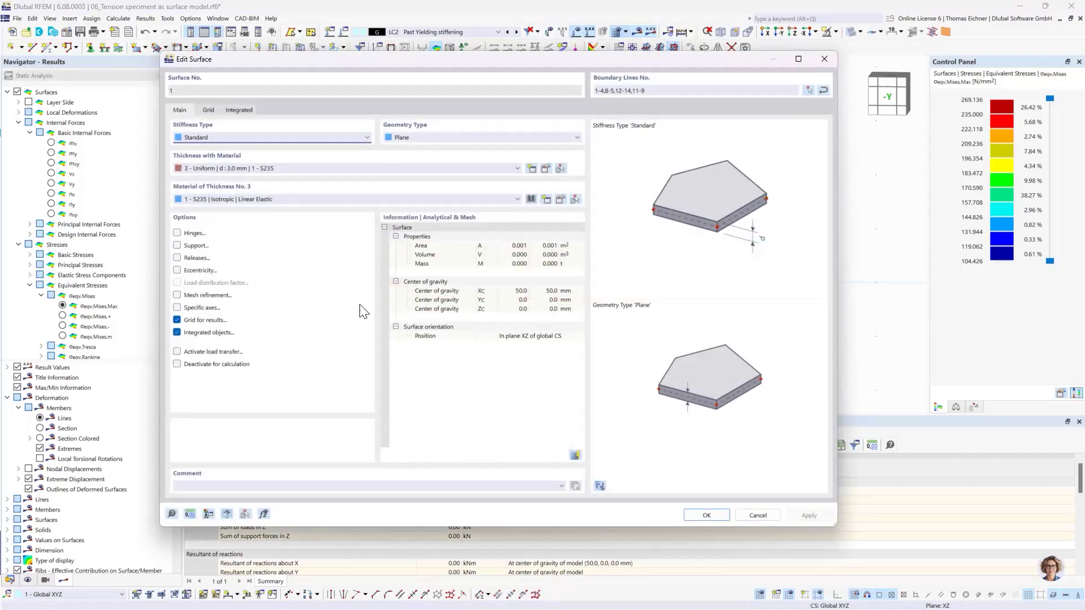
pyautogui.click(279, 198)
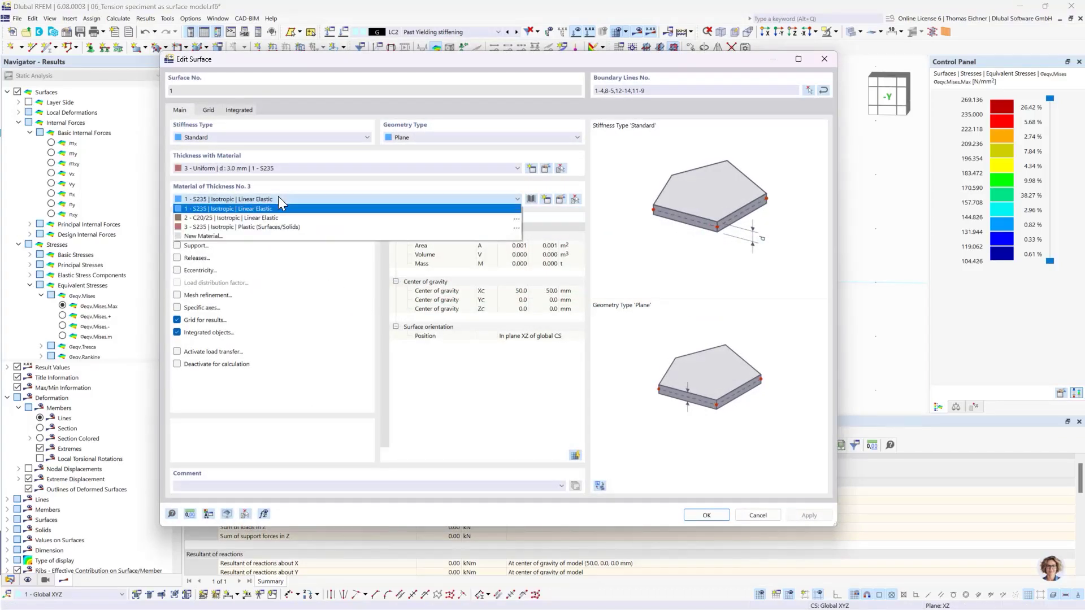
pyautogui.click(243, 226)
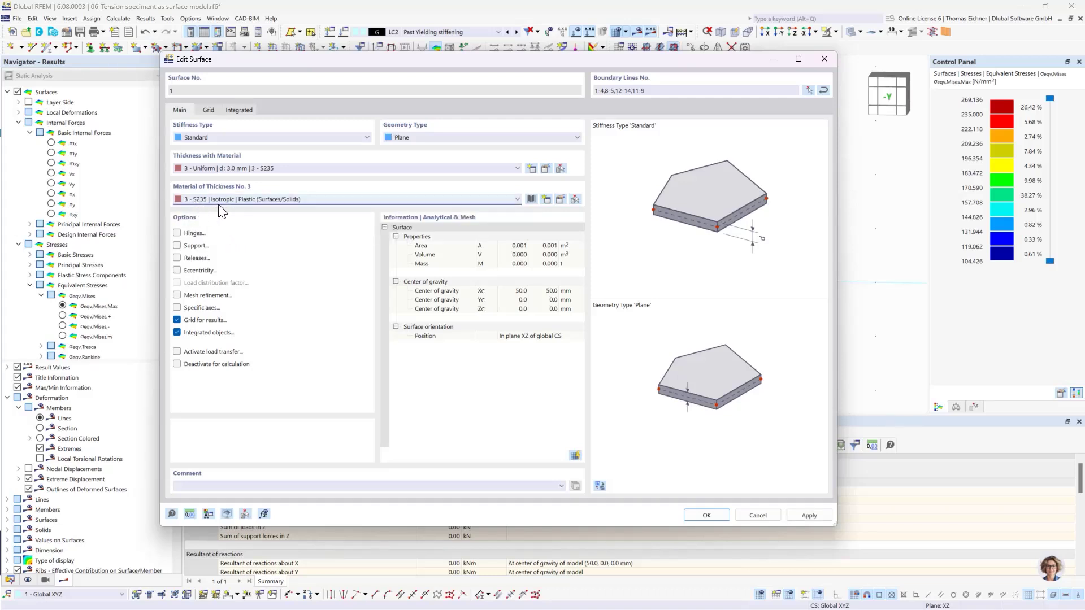
# Examine the plastic S235 material's stress failure hypothesis, diagram type, moduli of elasticity and yield strengths
pyautogui.click(560, 199)
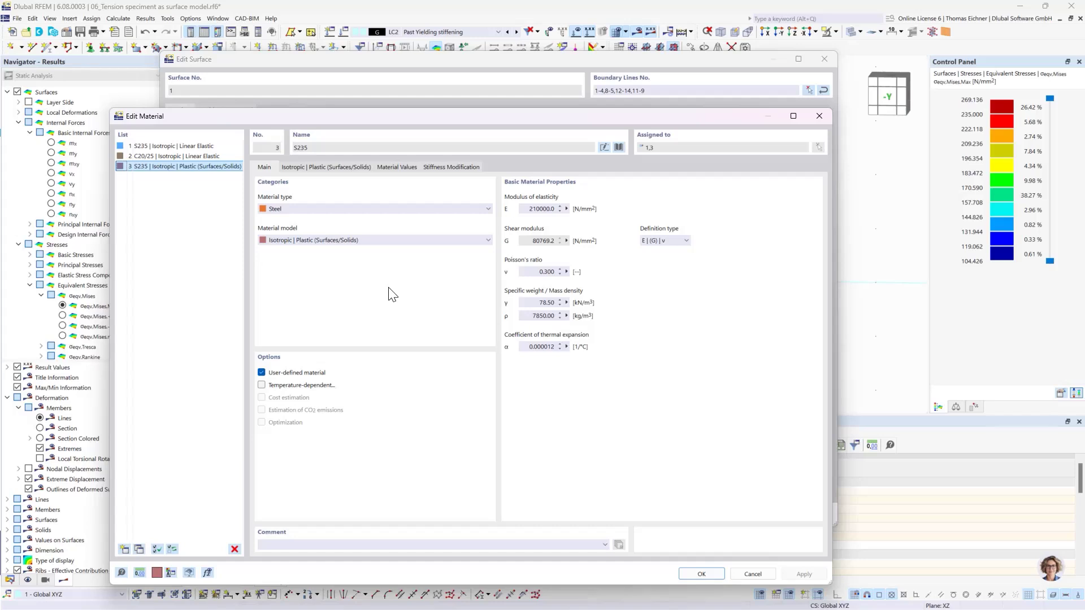
pyautogui.click(331, 168)
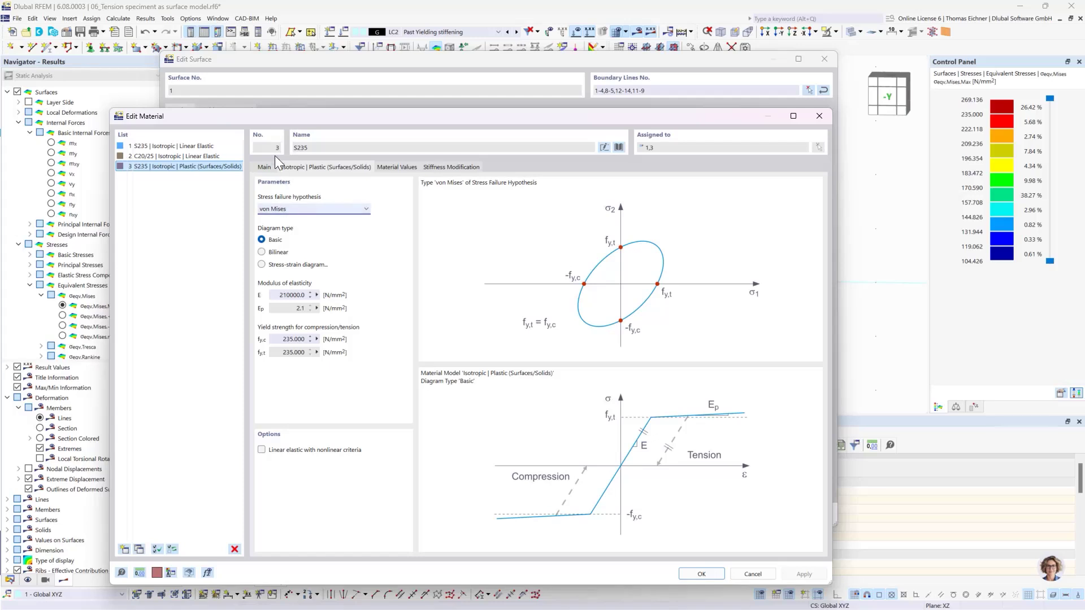
pyautogui.moveTo(272, 120); pyautogui.dragTo(329, 127)
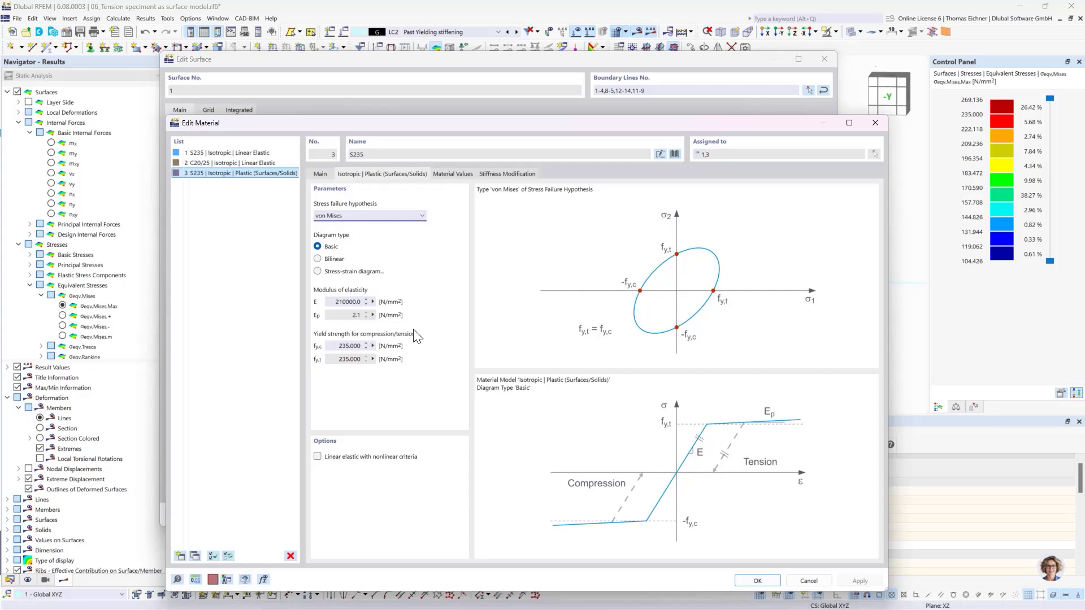
pyautogui.moveTo(372, 105); pyautogui.dragTo(365, 92)
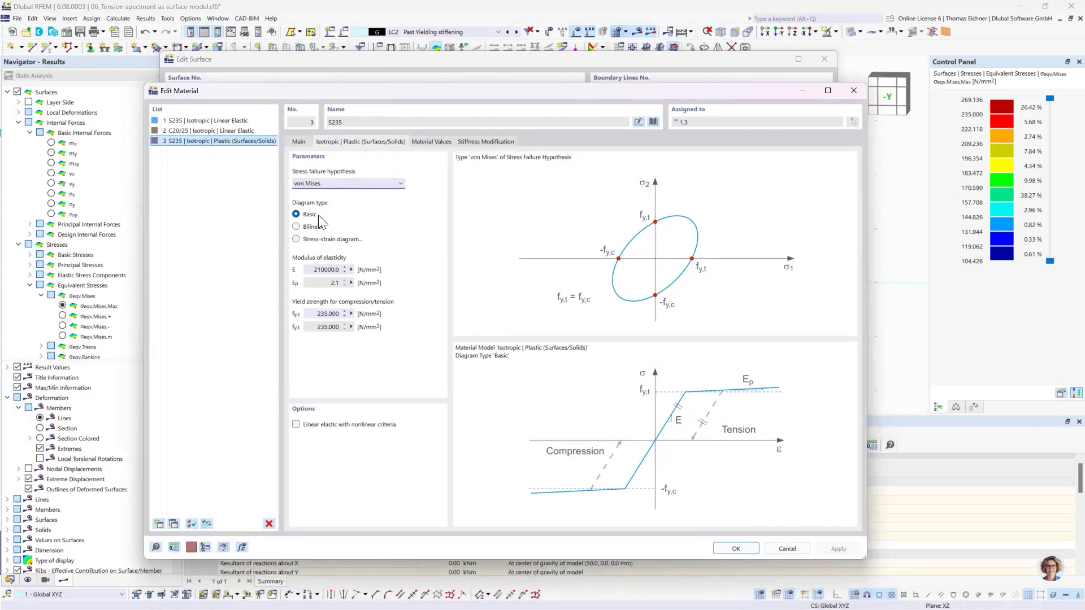
pyautogui.doubleClick(316, 314)
pyautogui.doubleClick(314, 327)
pyautogui.click(311, 274)
pyautogui.click(735, 548)
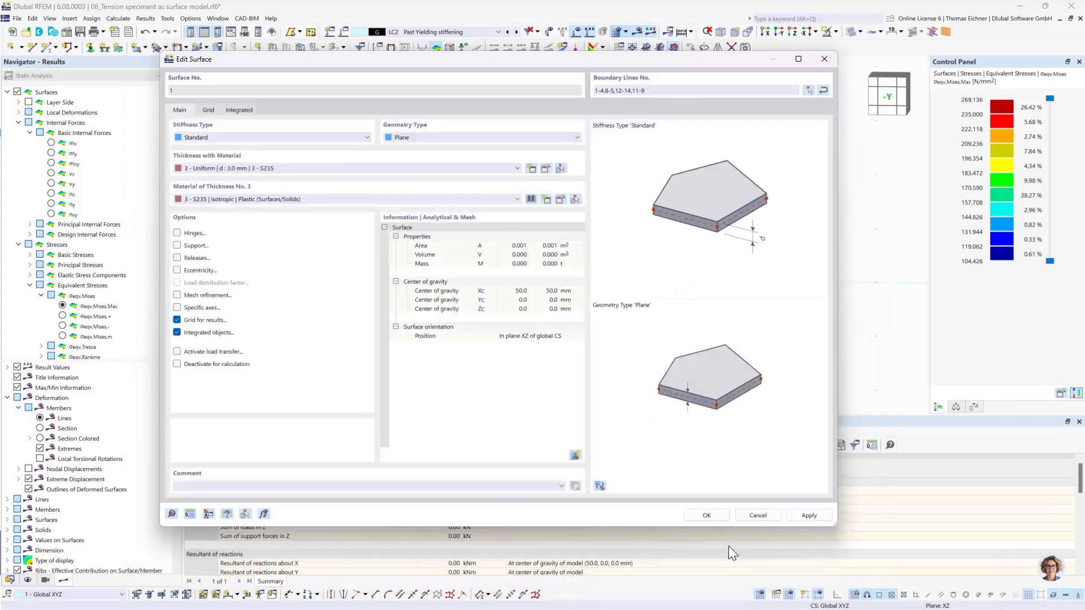
# Confirm the surface's material change and calculate load case LC1 - Yielding Limit
pyautogui.click(717, 515)
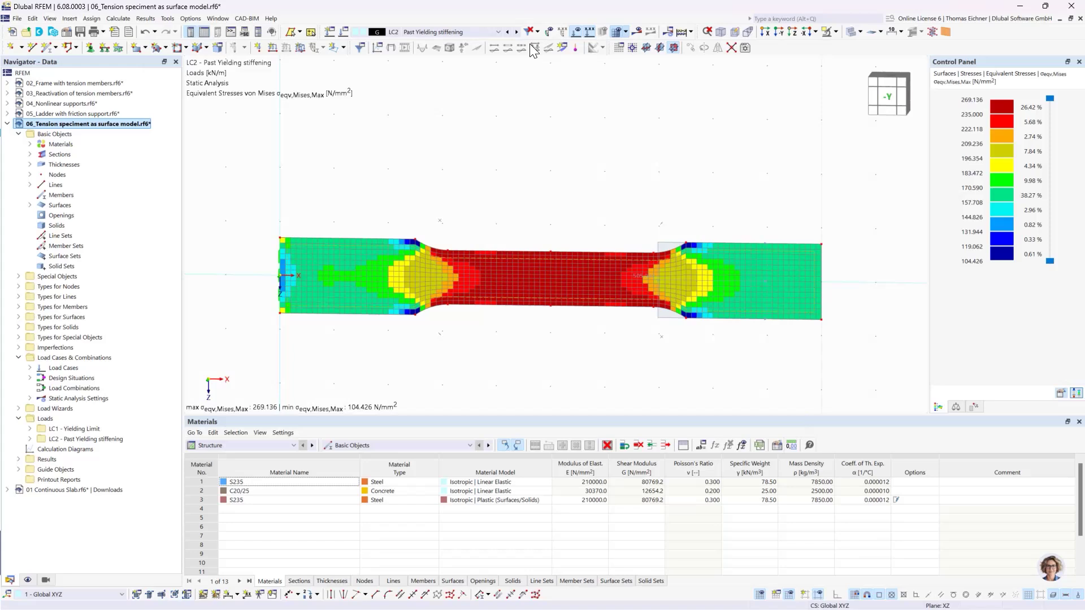
pyautogui.click(507, 31)
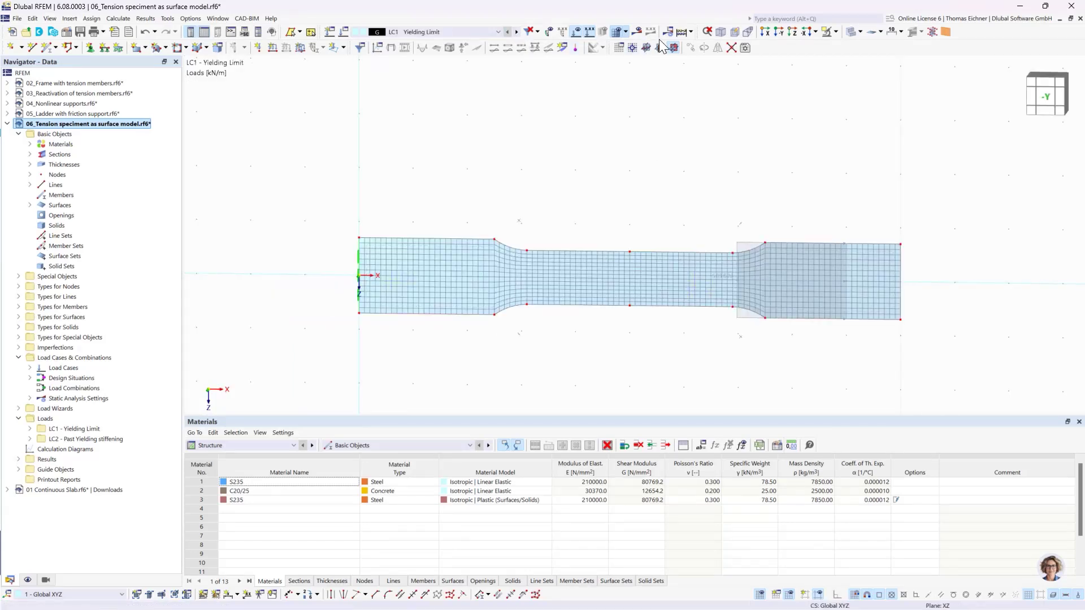
pyautogui.click(683, 31)
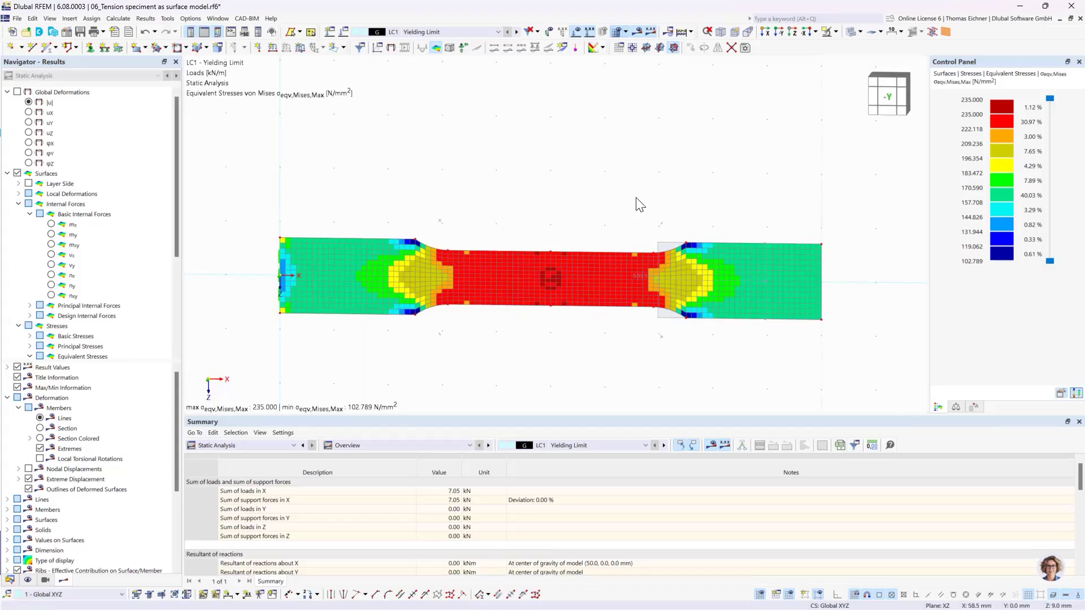
pyautogui.moveTo(578, 172); pyautogui.dragTo(581, 150, button='middle')
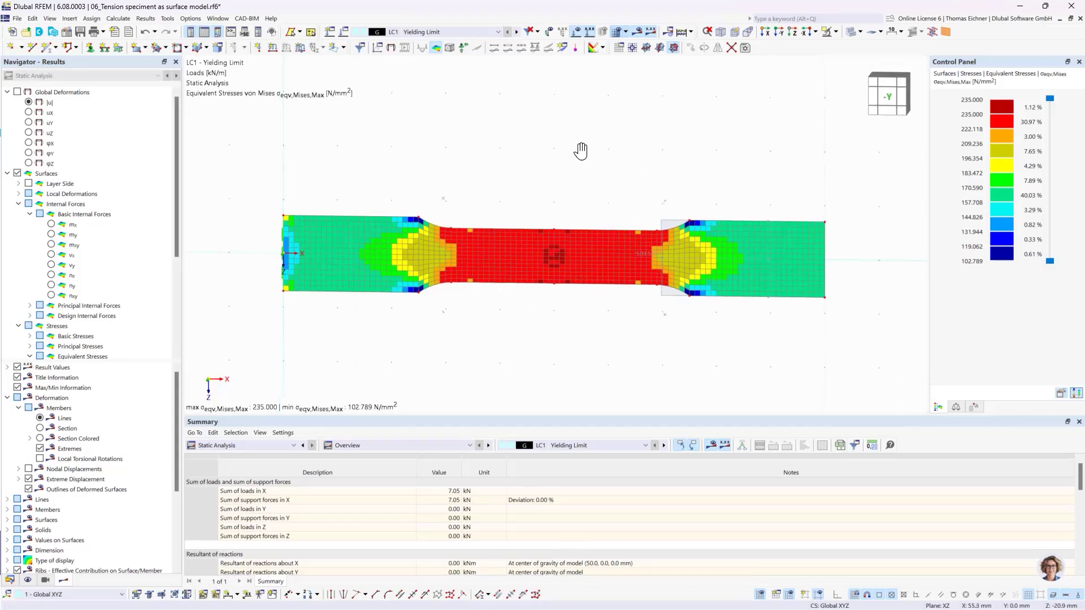
pyautogui.moveTo(716, 188); pyautogui.dragTo(689, 191, button='middle')
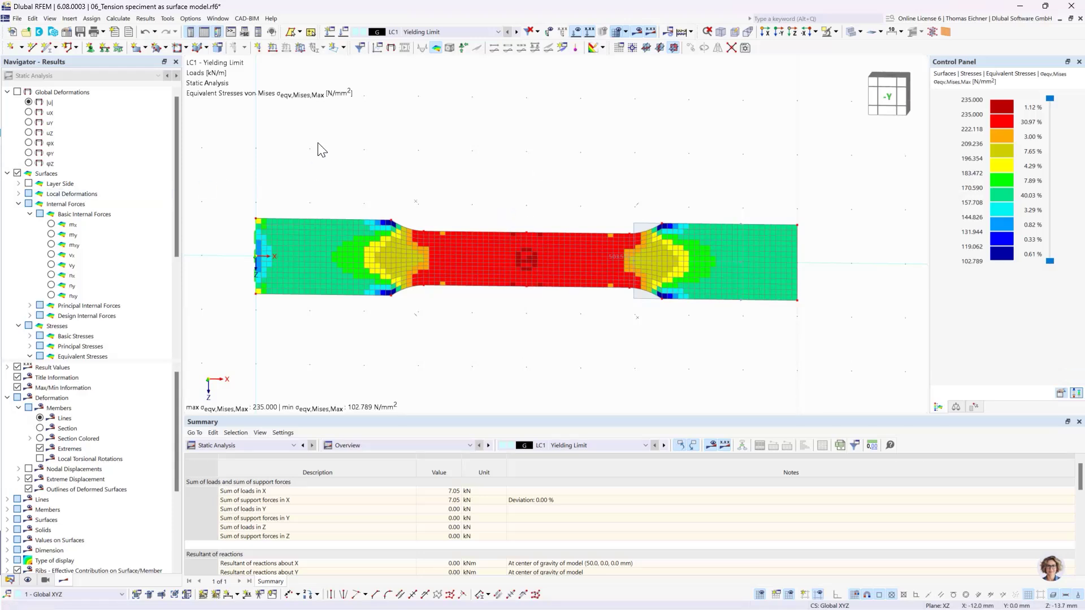
# Display the global deformations |u| and animate them for load case LC2 - Past Yielding stiffening
pyautogui.click(29, 103)
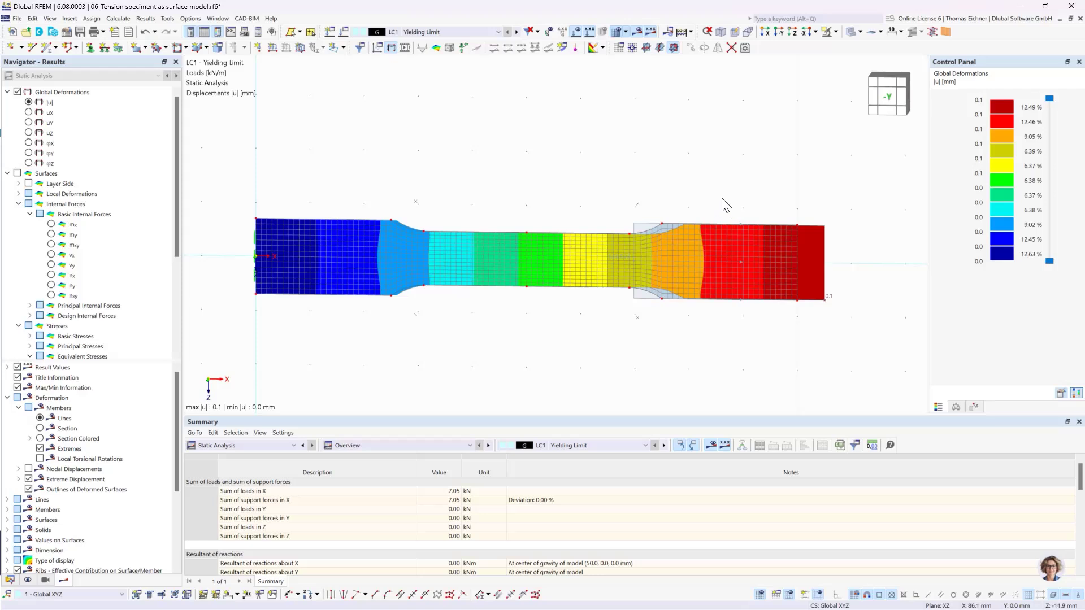
pyautogui.click(498, 32)
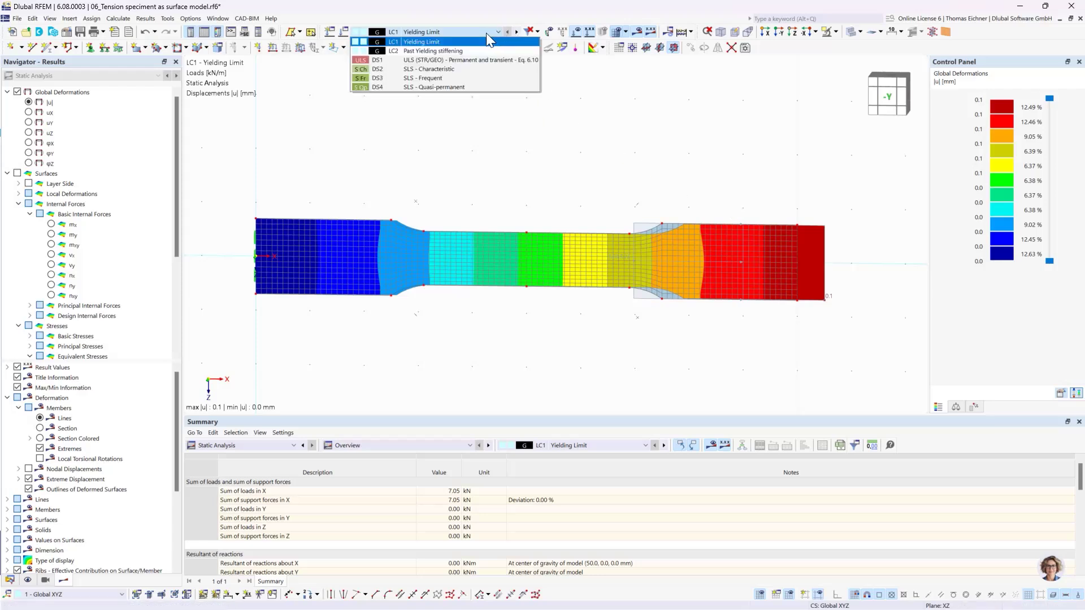
pyautogui.click(447, 51)
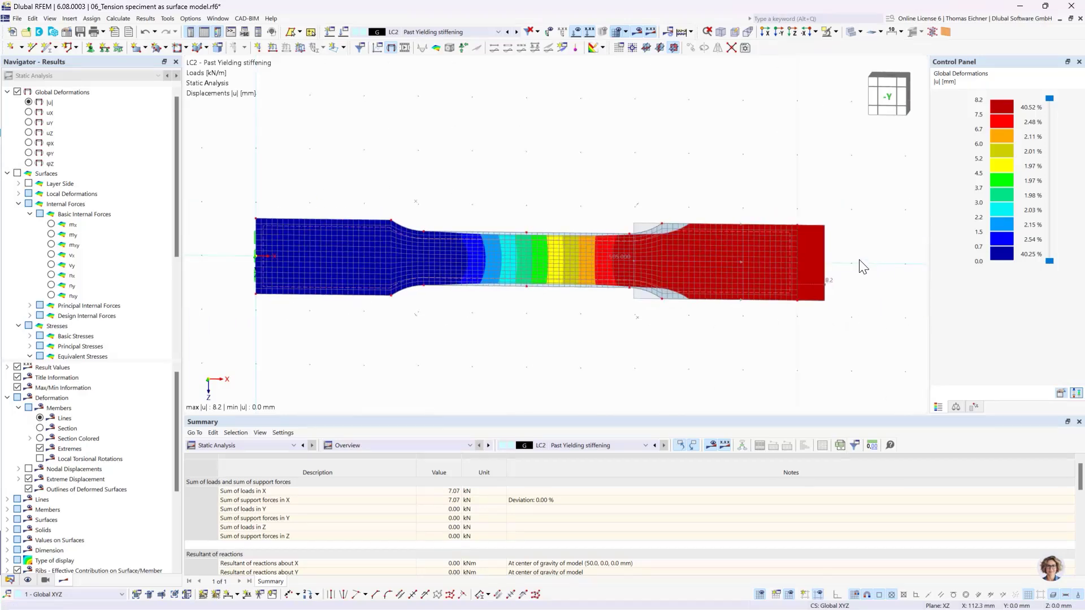
pyautogui.click(405, 49)
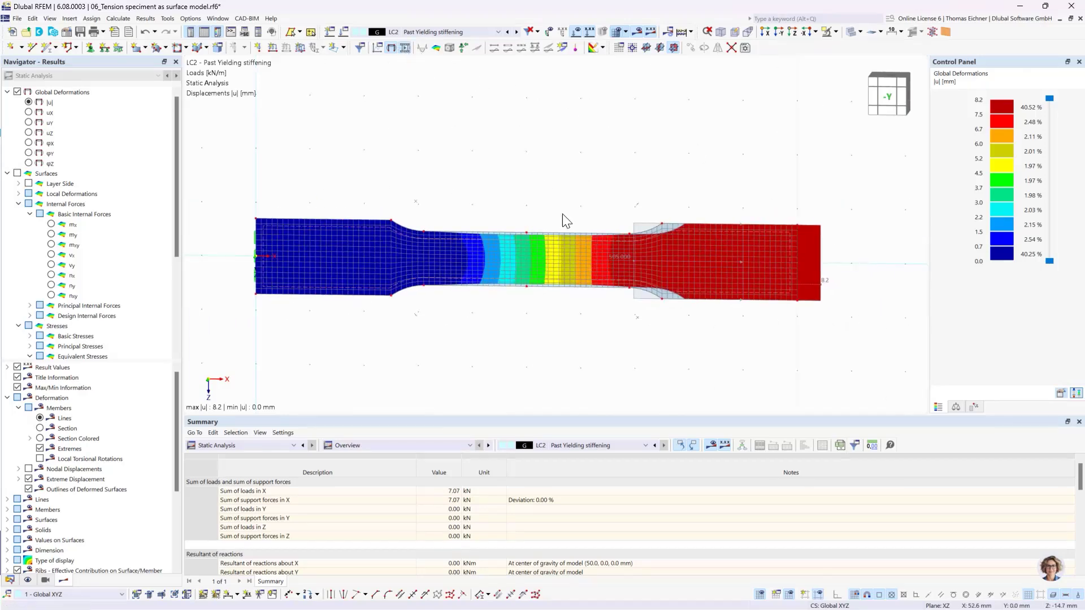
pyautogui.scroll(5, 651, 269)
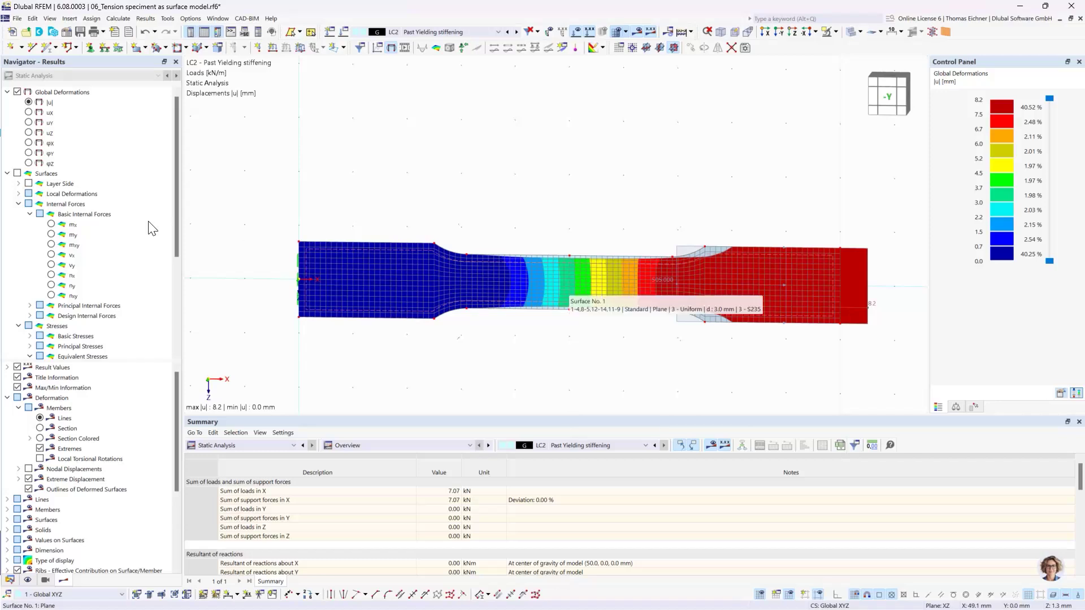
# Display the nonlinearity rate ηpl criterion on the specimen for LC2
pyautogui.scroll(-5, 135, 220)
pyautogui.click(7, 316)
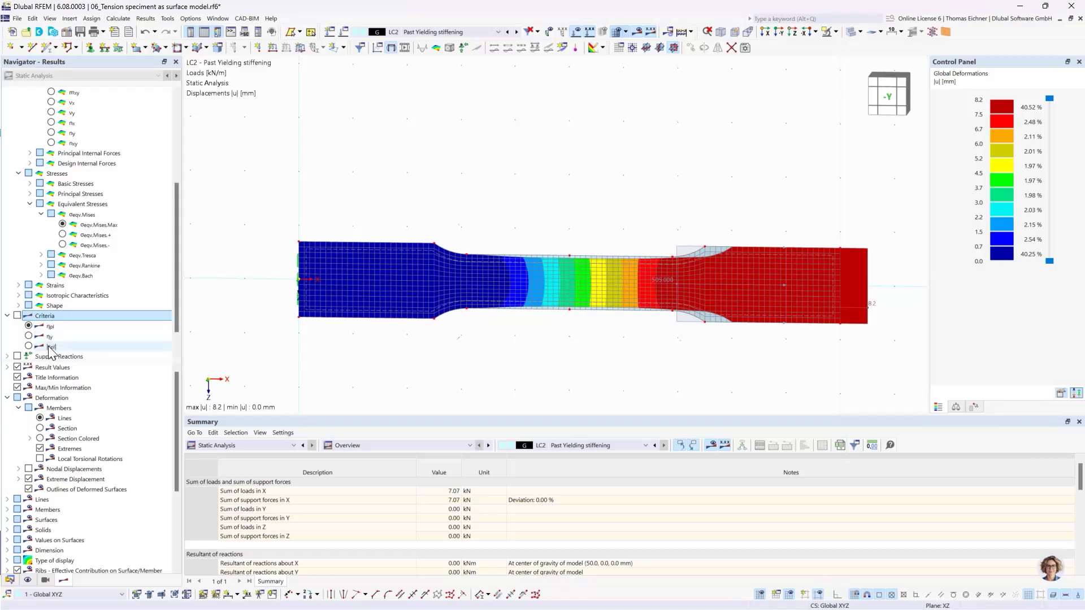
pyautogui.click(29, 327)
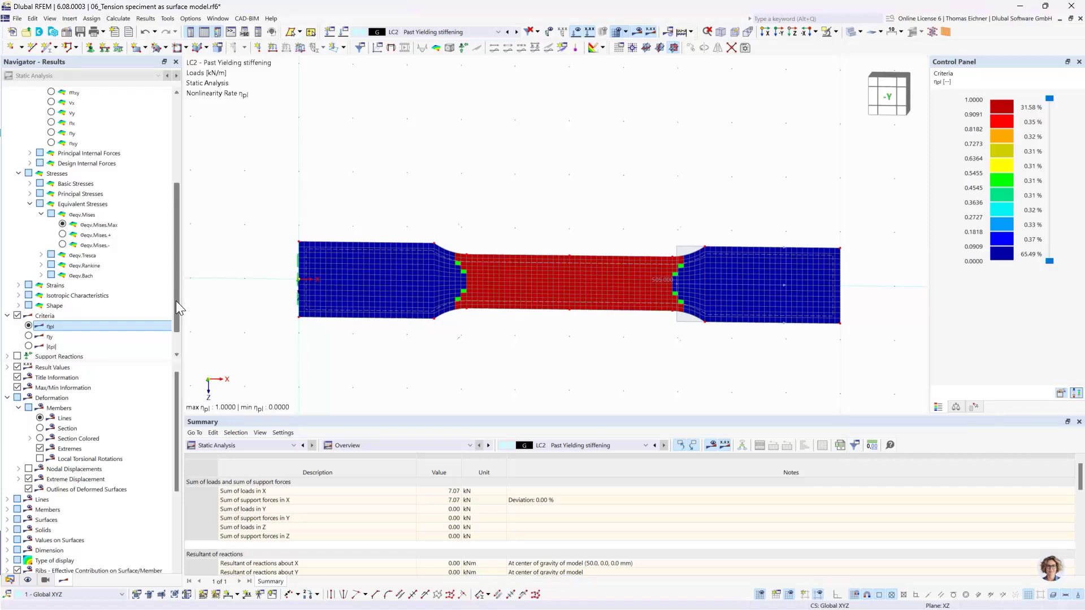
# Display the surface equivalent stresses σeqv,Mises,Max for LC2 and inspect the narrow middle section
pyautogui.scroll(4, 176, 308)
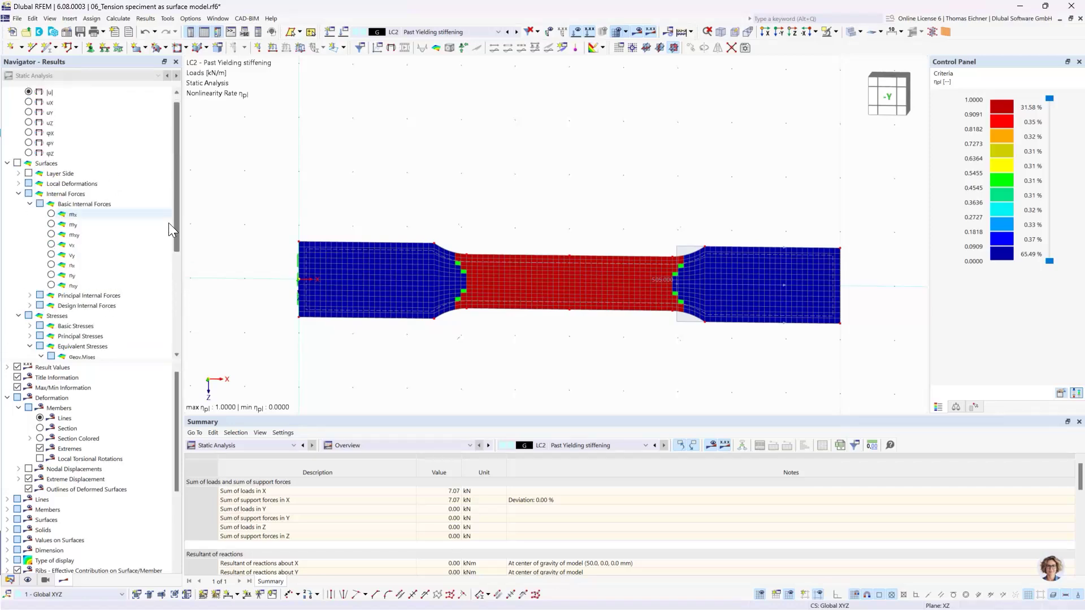
pyautogui.scroll(-1, 168, 245)
pyautogui.click(64, 327)
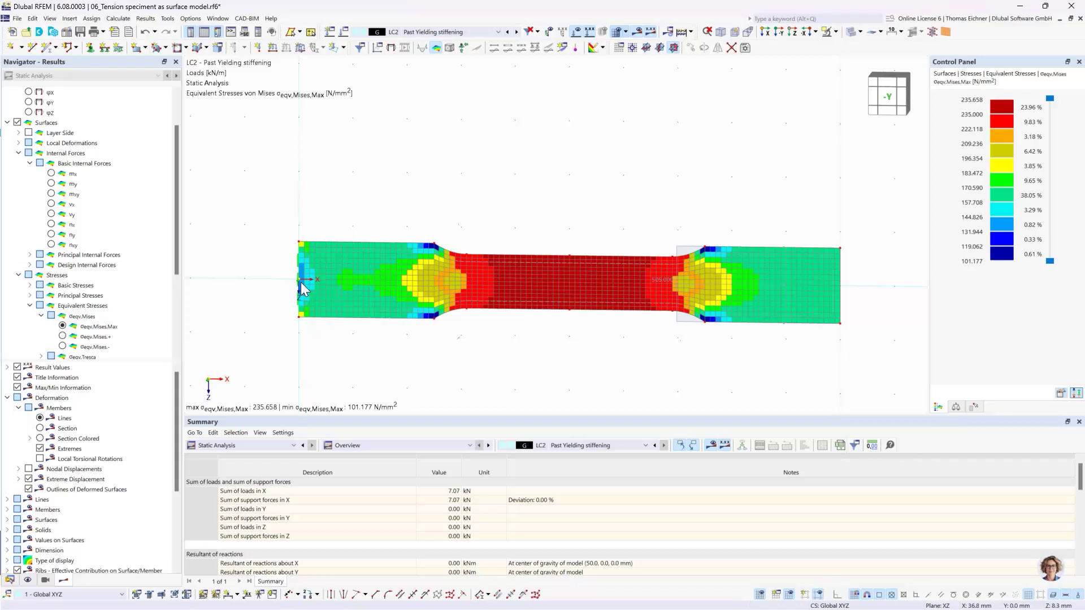
pyautogui.click(100, 326)
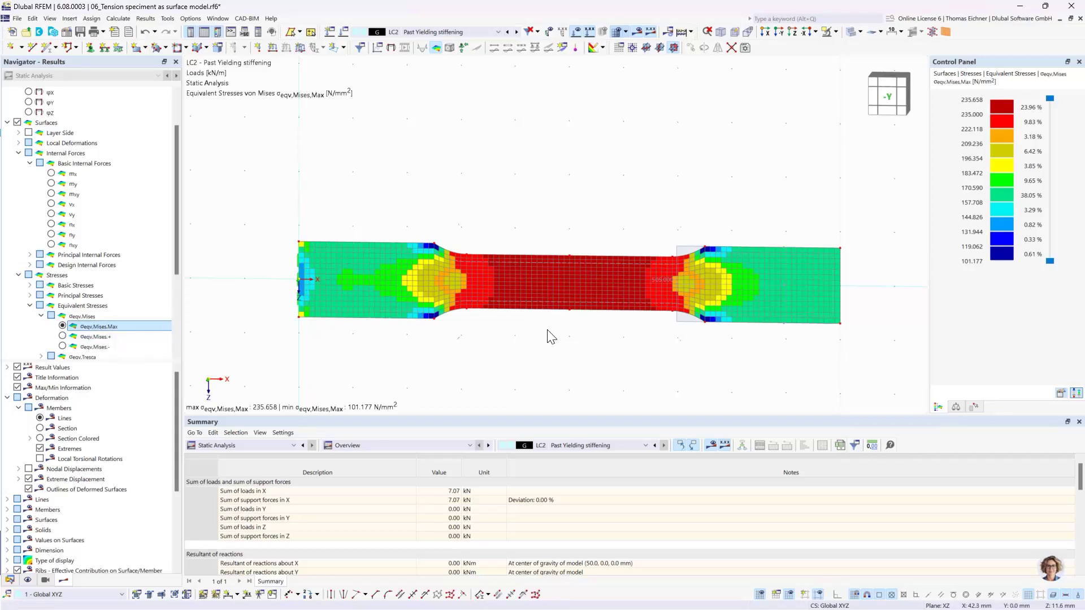
pyautogui.scroll(1, 552, 337)
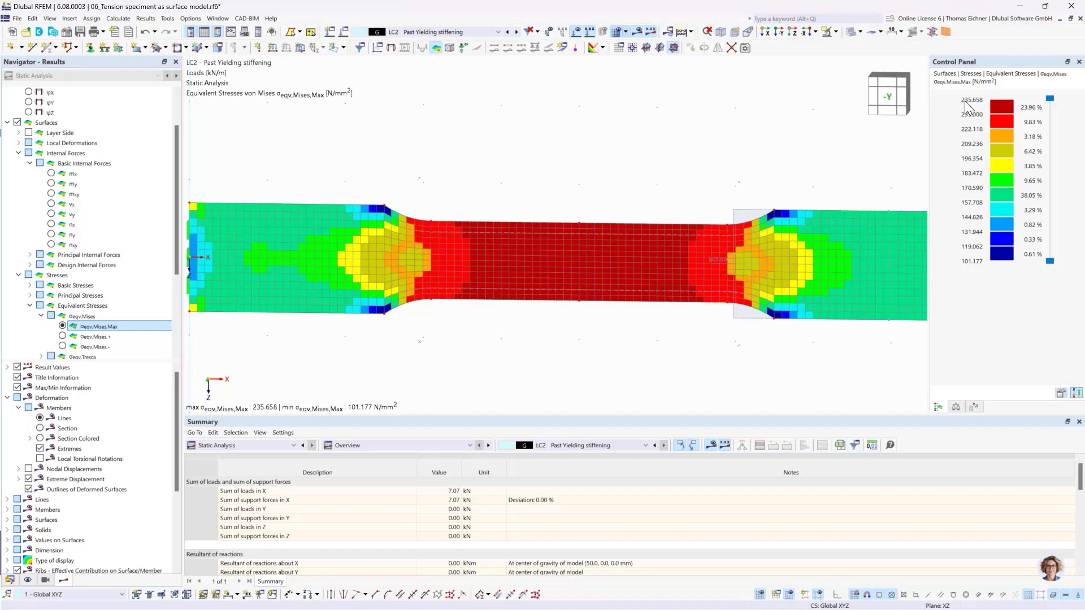
# Examine the plastic S235 parameters of the specimen surface, including Ep and the yield strengths, and compare them with the equivalent stress plot
pyautogui.doubleClick(541, 281)
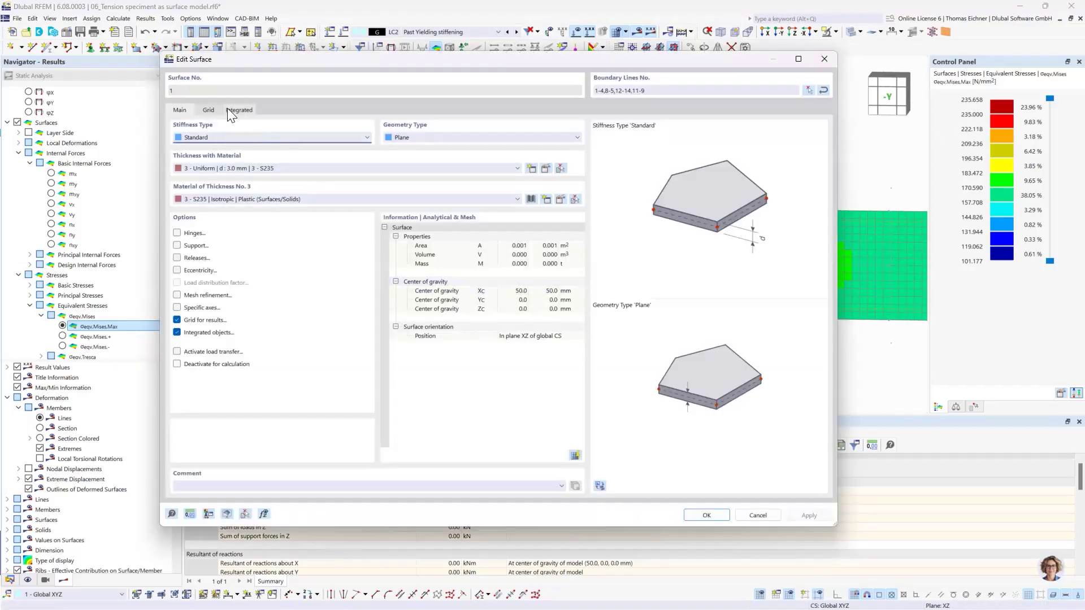
pyautogui.click(561, 200)
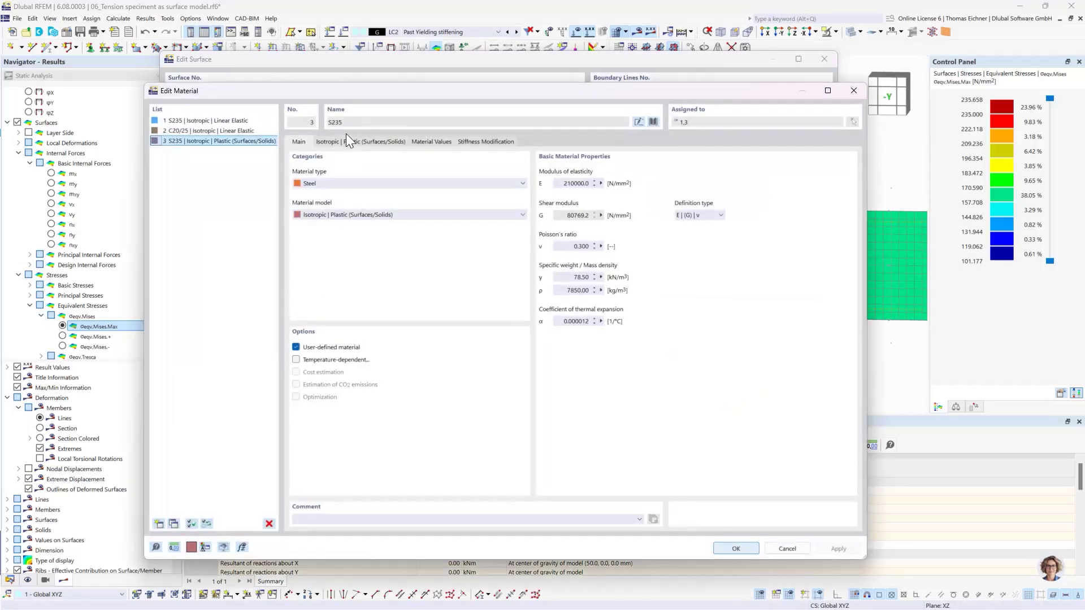
pyautogui.click(350, 141)
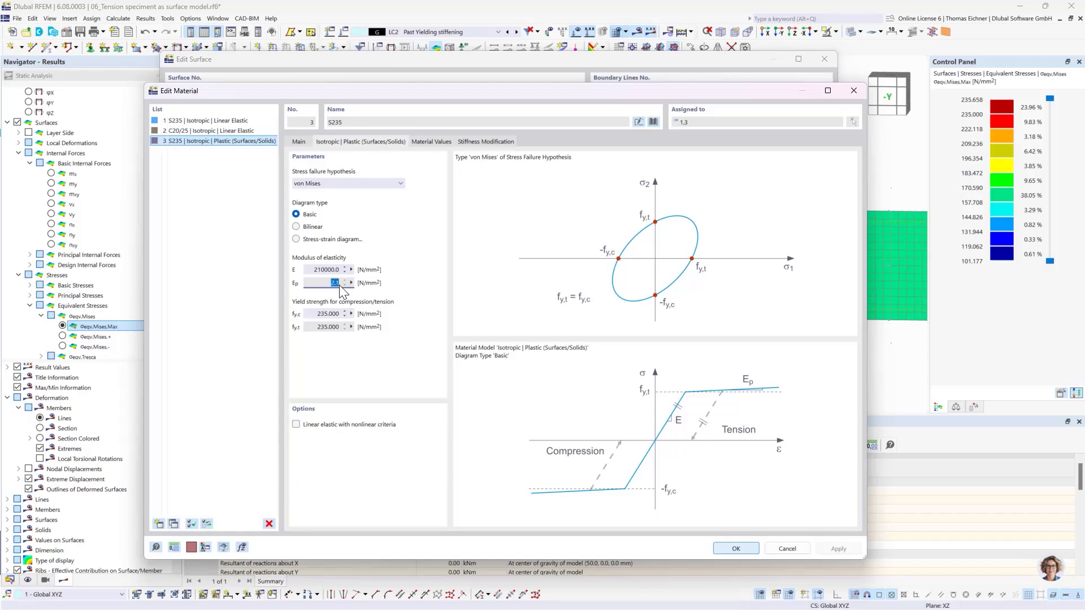
pyautogui.click(854, 90)
pyautogui.click(825, 59)
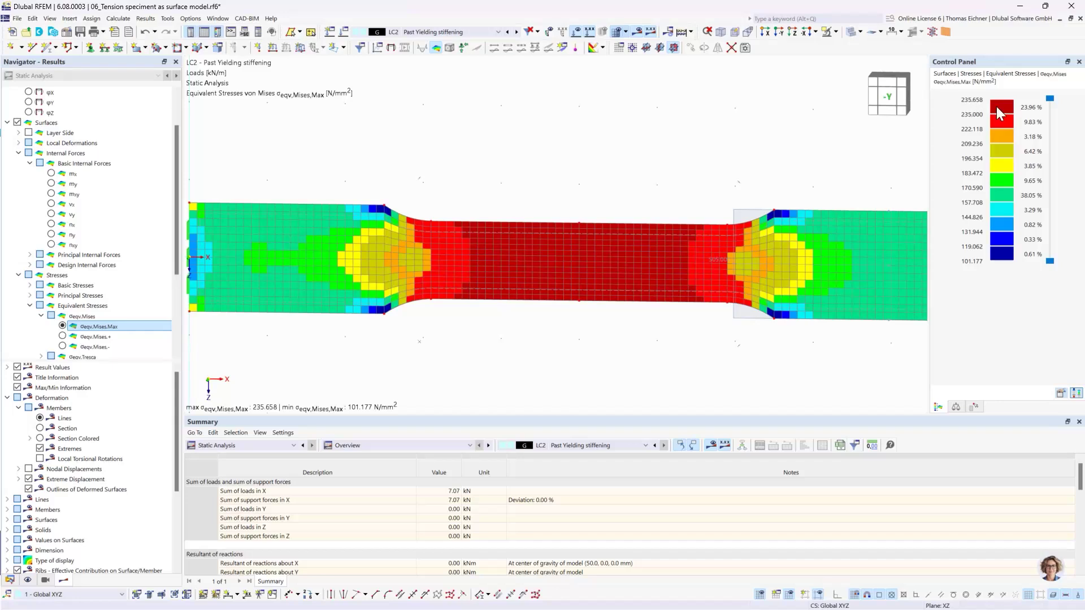
pyautogui.scroll(-2, 628, 150)
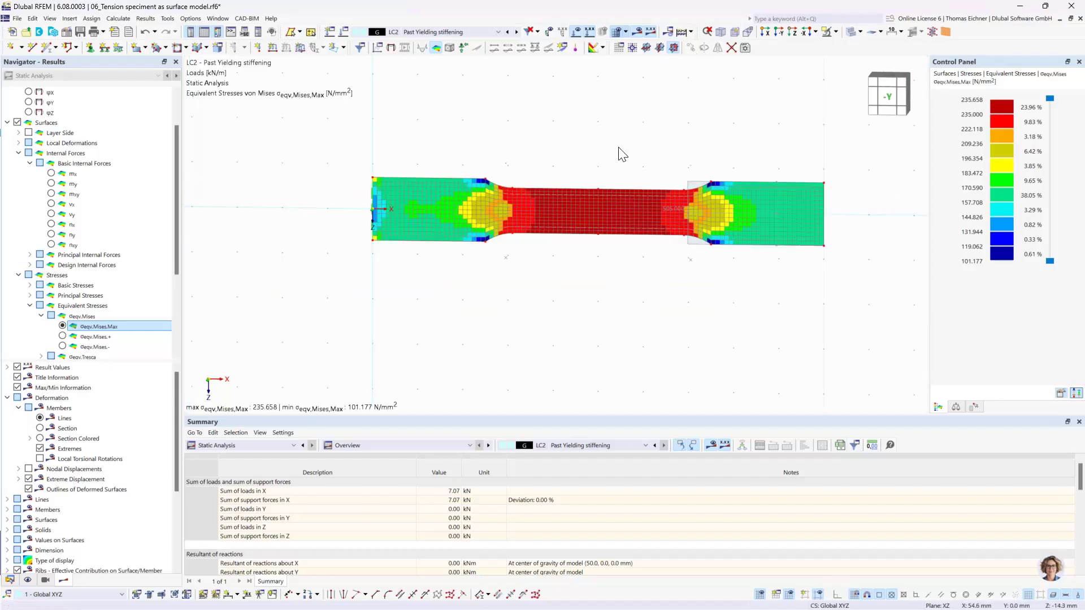
pyautogui.moveTo(622, 153); pyautogui.dragTo(608, 214, button='middle')
pyautogui.scroll(1, 608, 217)
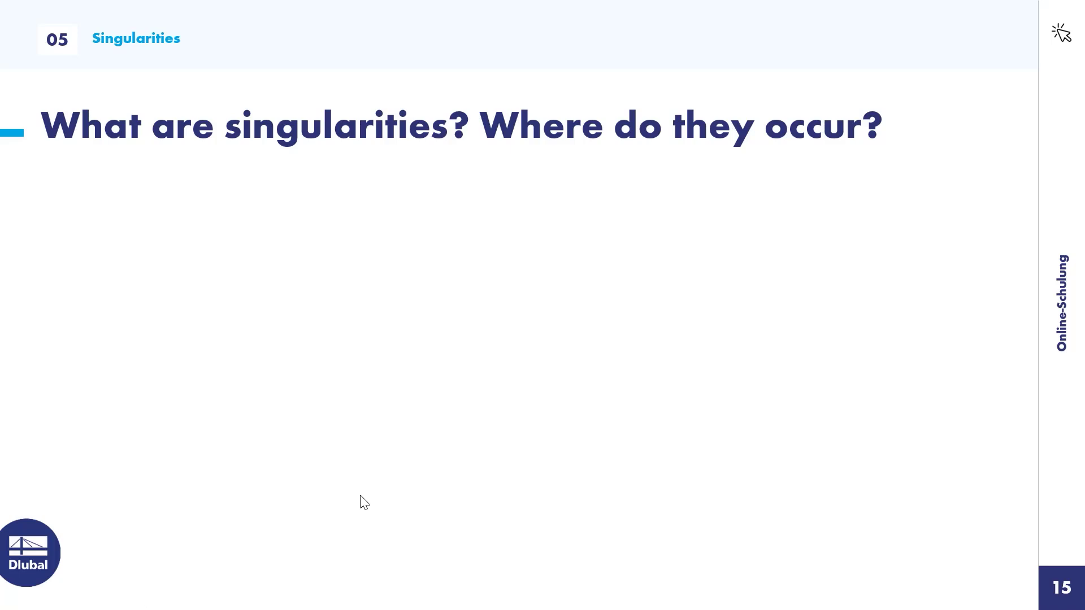
pyautogui.click(582, 262)
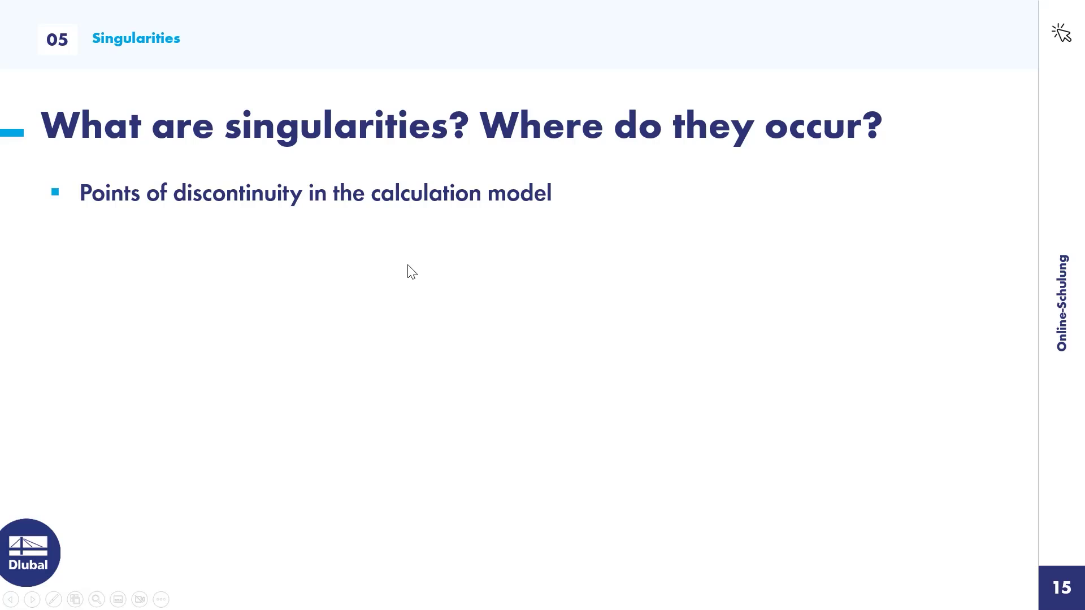
pyautogui.click(400, 334)
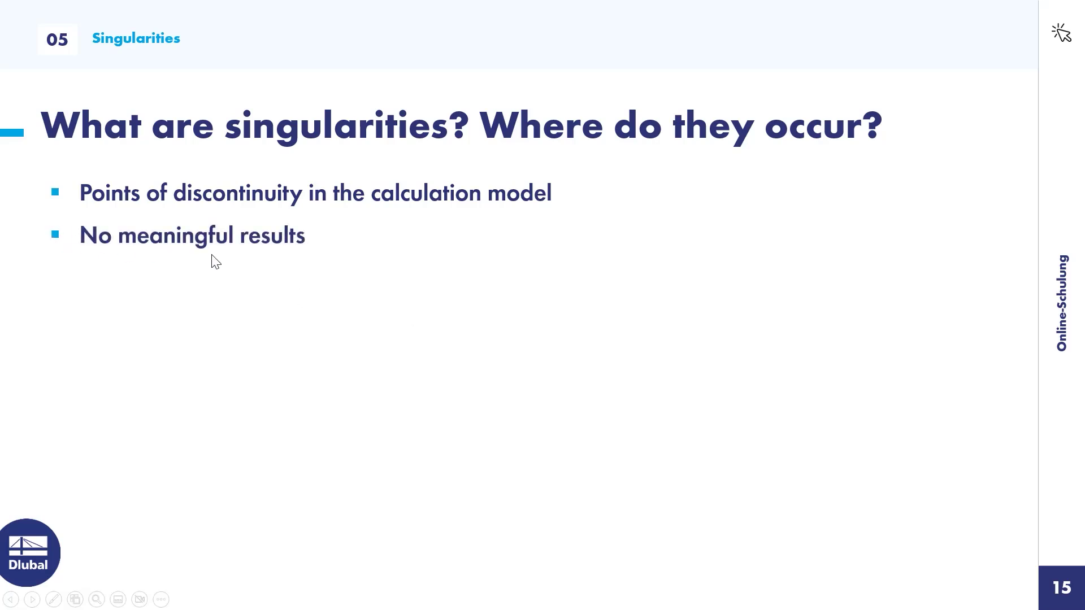
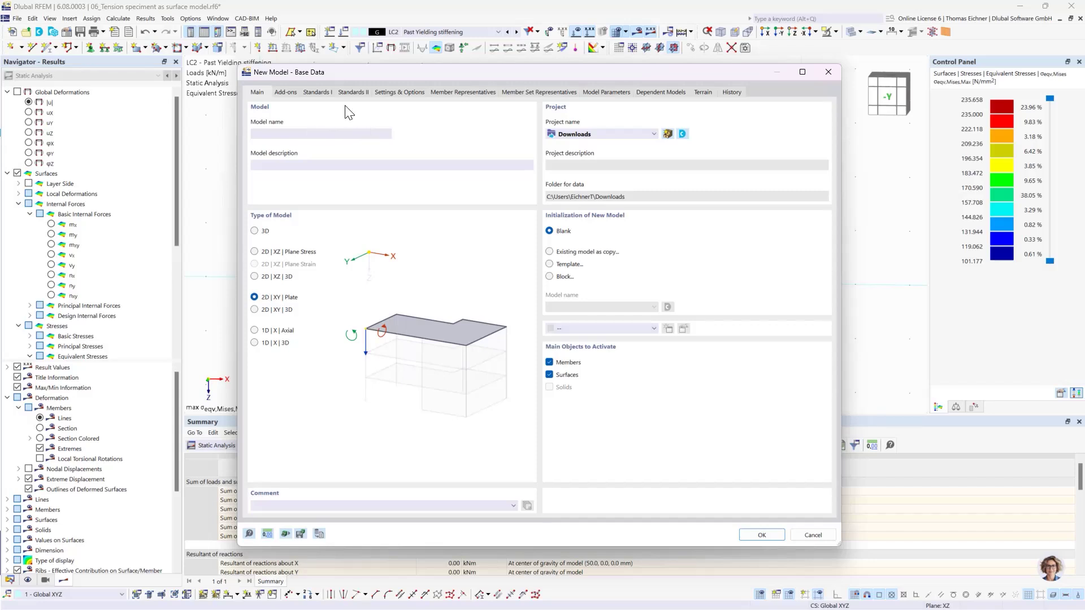
# Create a blank 2D XY plate model named 07_Singularity of a single load with the combination wizard and classification deactivated
pyautogui.click(287, 93)
pyautogui.click(550, 122)
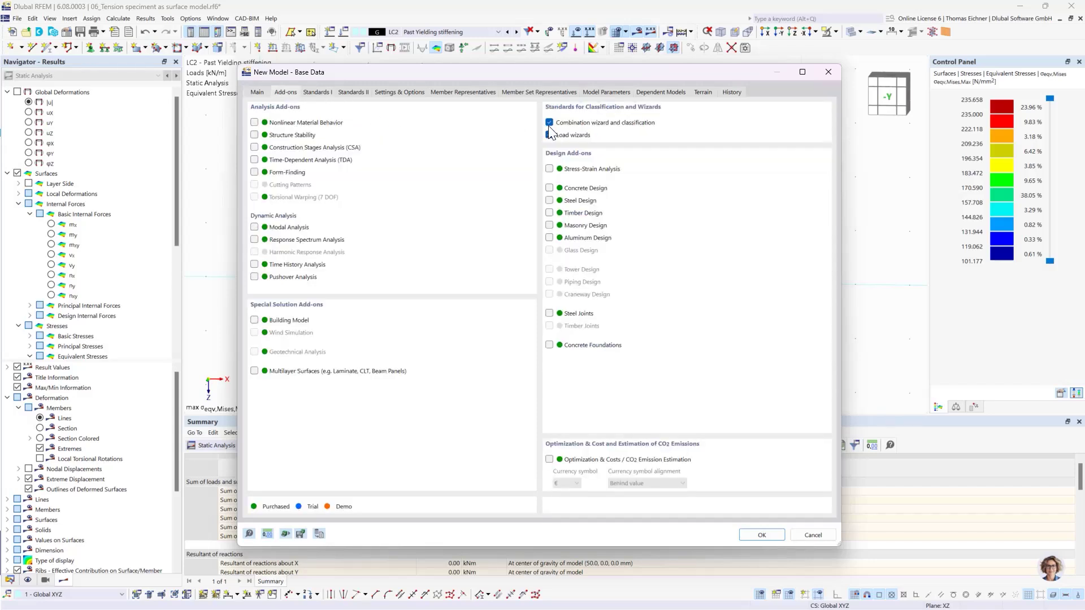
pyautogui.click(583, 372)
pyautogui.click(265, 93)
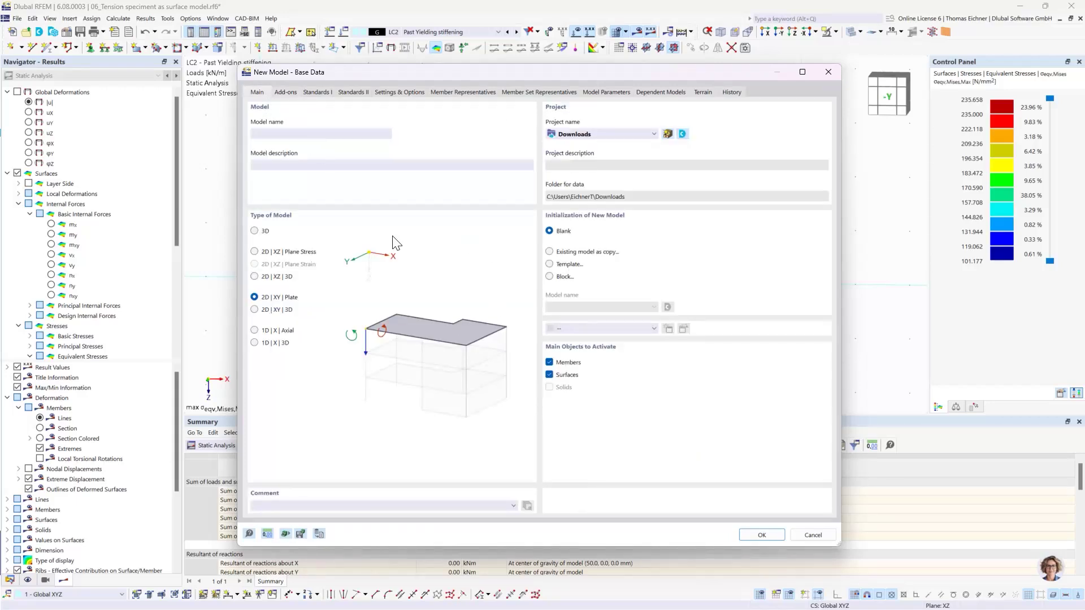
pyautogui.click(325, 136)
pyautogui.click(760, 536)
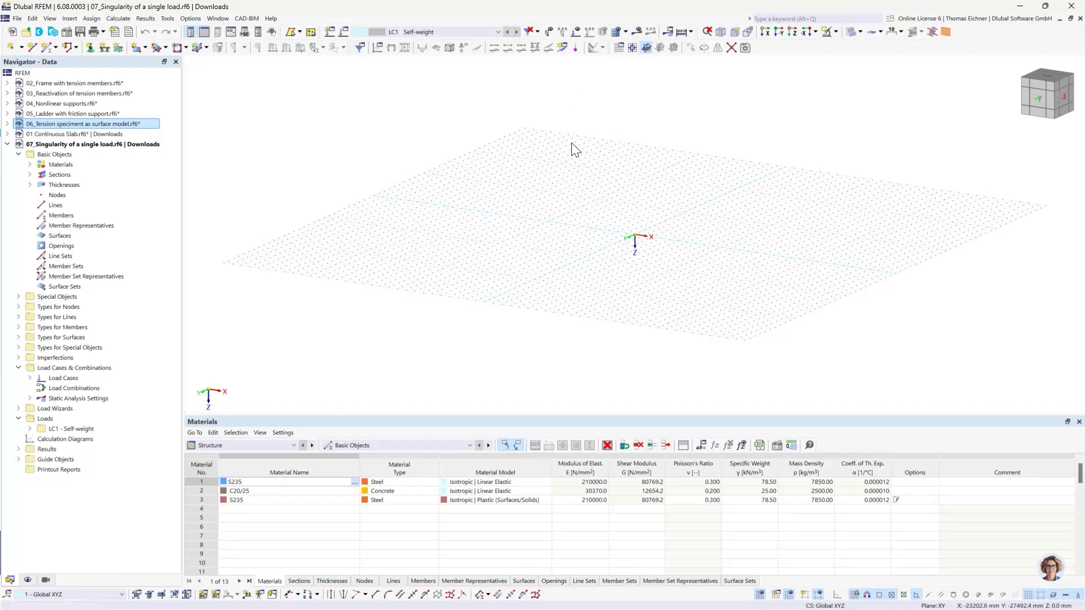
# Start a new rectangular surface in plan view and assign it a new C30/37 concrete material from the library
pyautogui.click(793, 34)
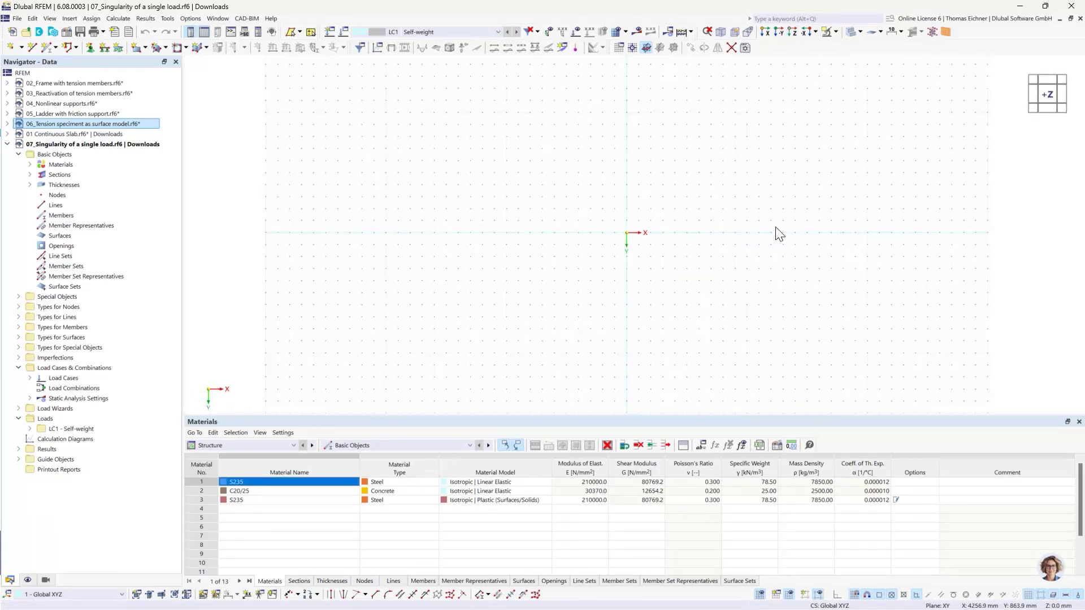
pyautogui.moveTo(778, 235); pyautogui.dragTo(616, 230, button='middle')
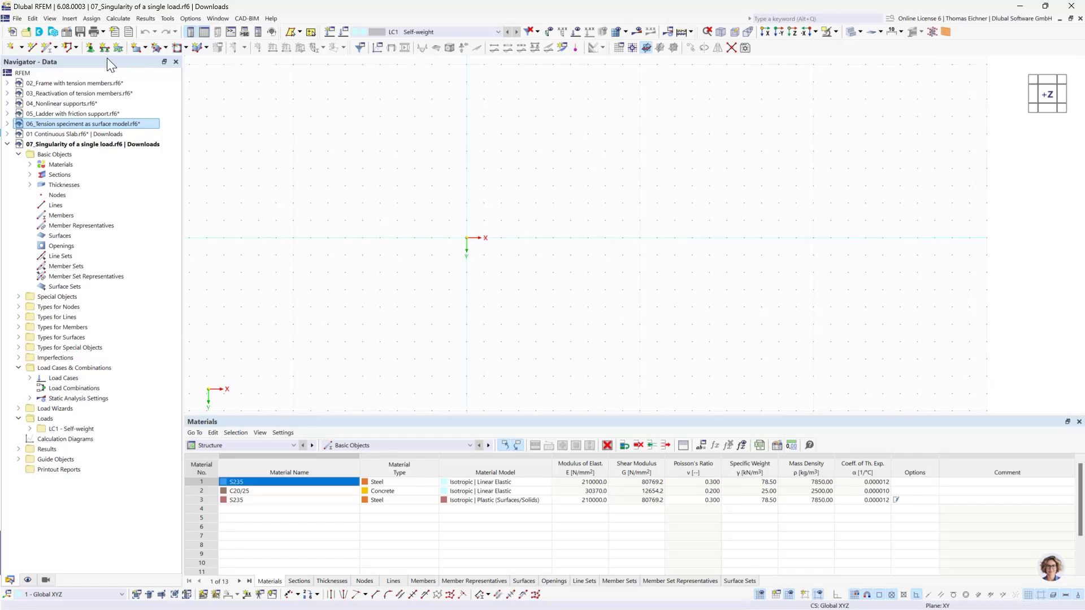
pyautogui.click(138, 49)
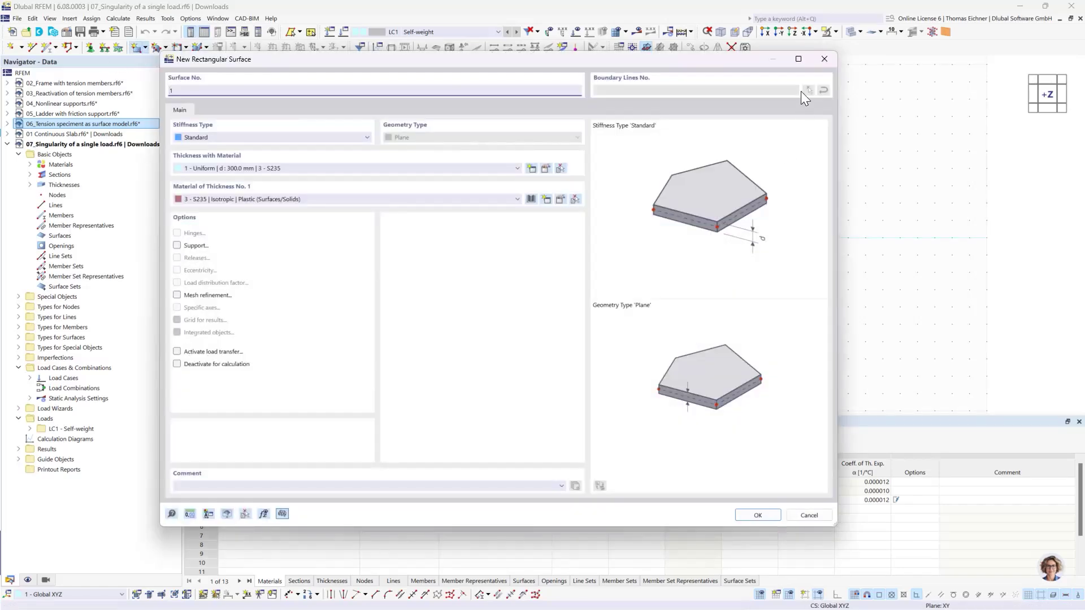
pyautogui.click(824, 61)
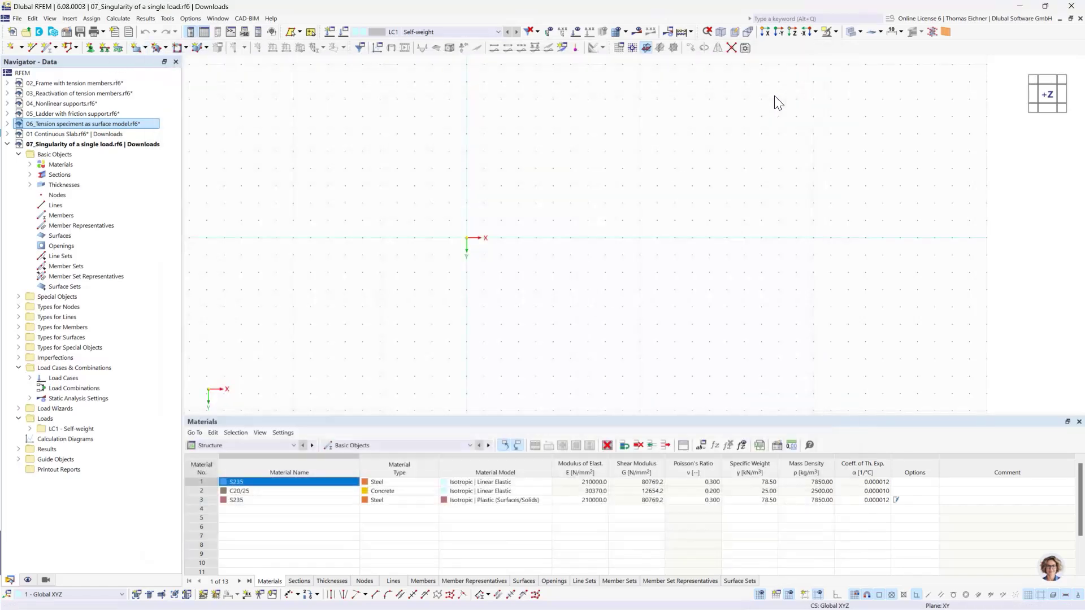
pyautogui.click(144, 47)
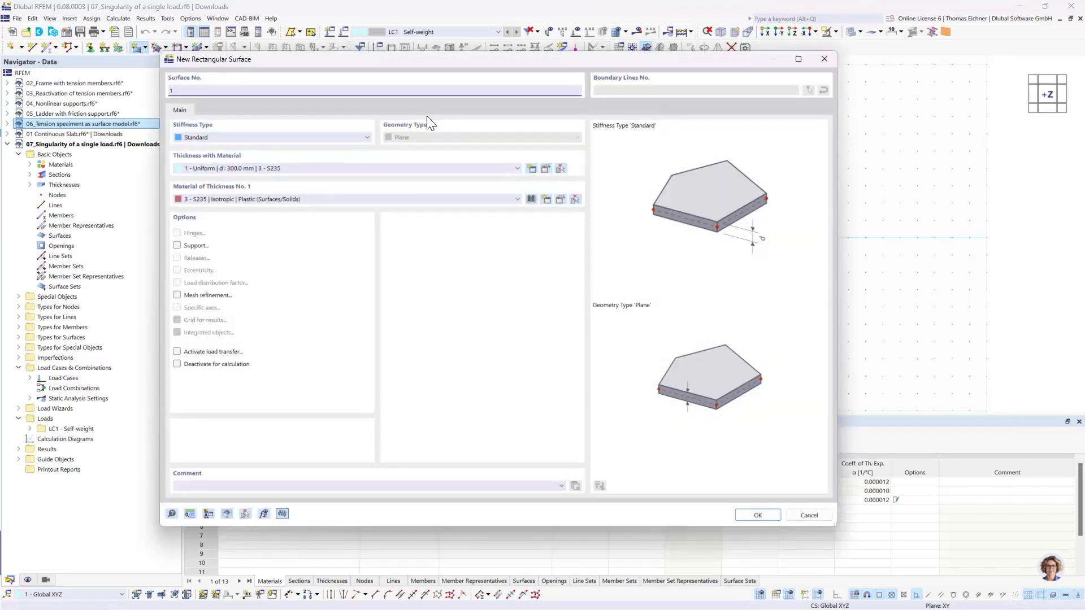
pyautogui.click(379, 199)
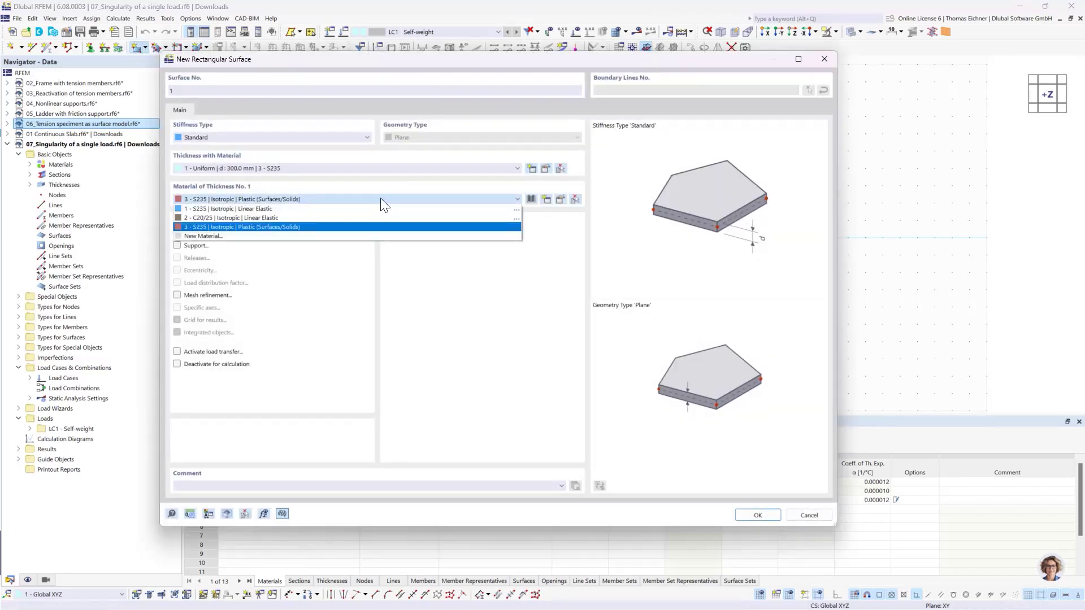
pyautogui.click(255, 236)
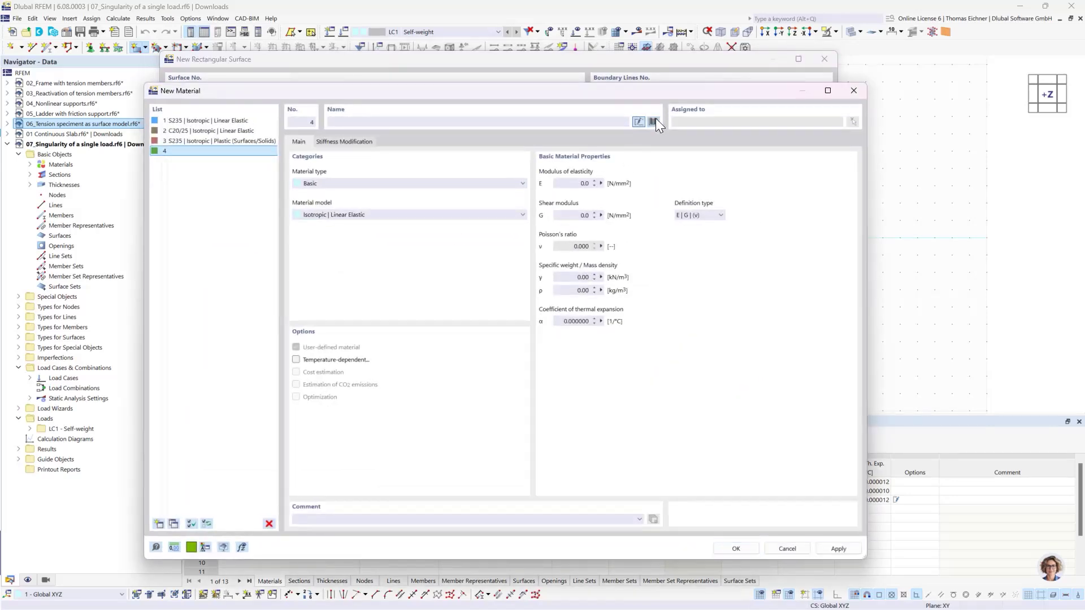
pyautogui.click(653, 122)
pyautogui.click(291, 533)
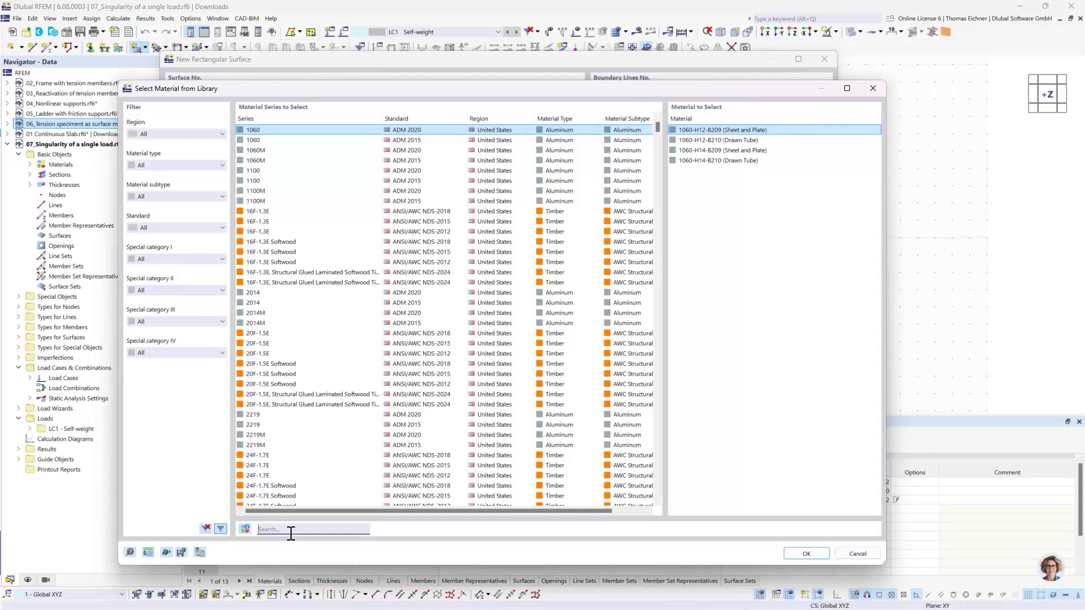
pyautogui.write('C30')
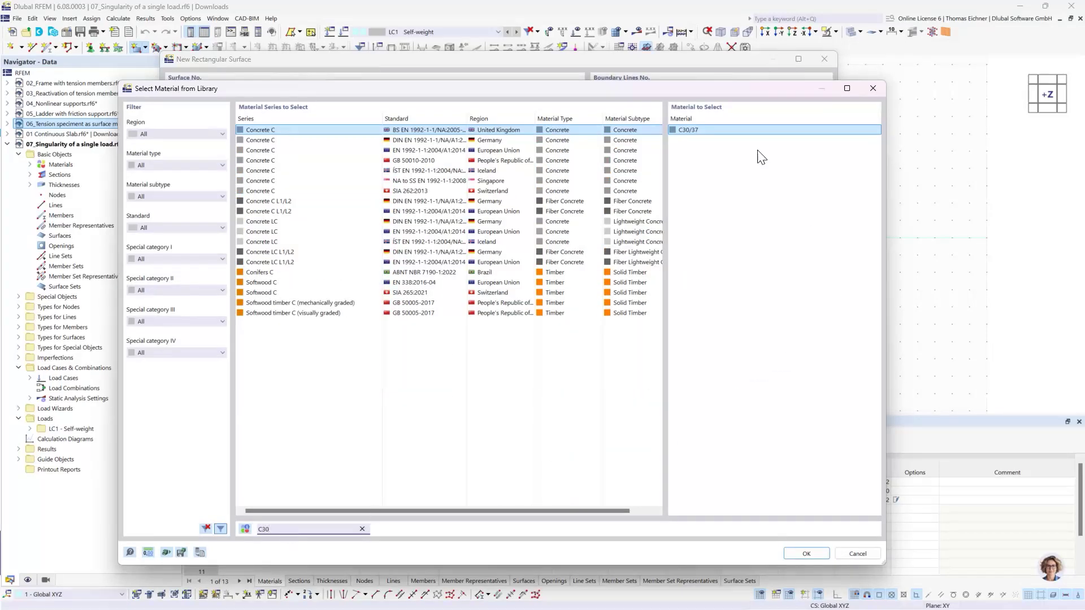
pyautogui.click(735, 132)
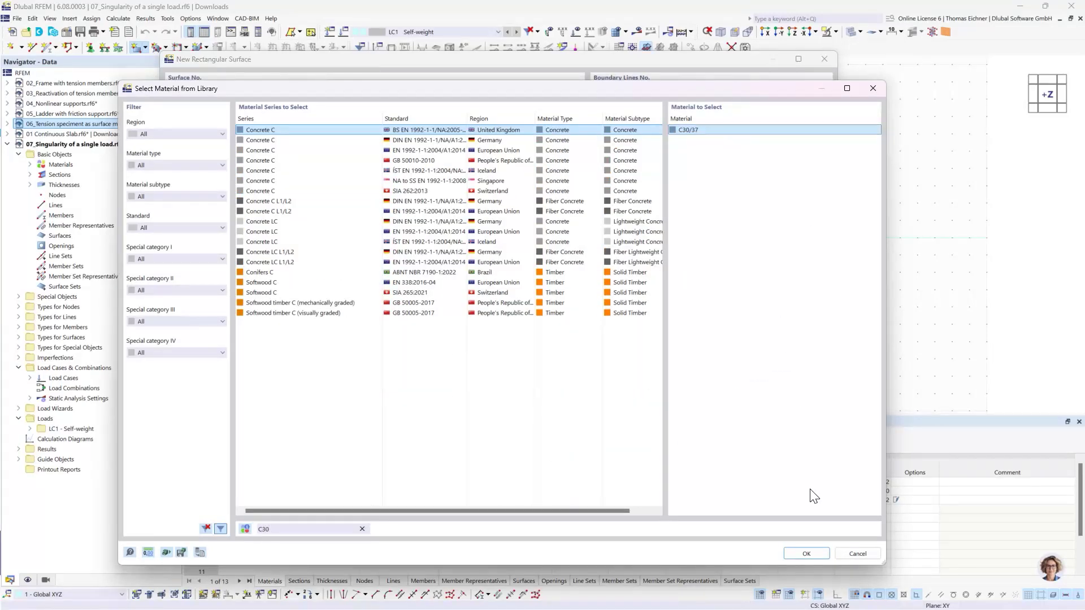
pyautogui.click(808, 554)
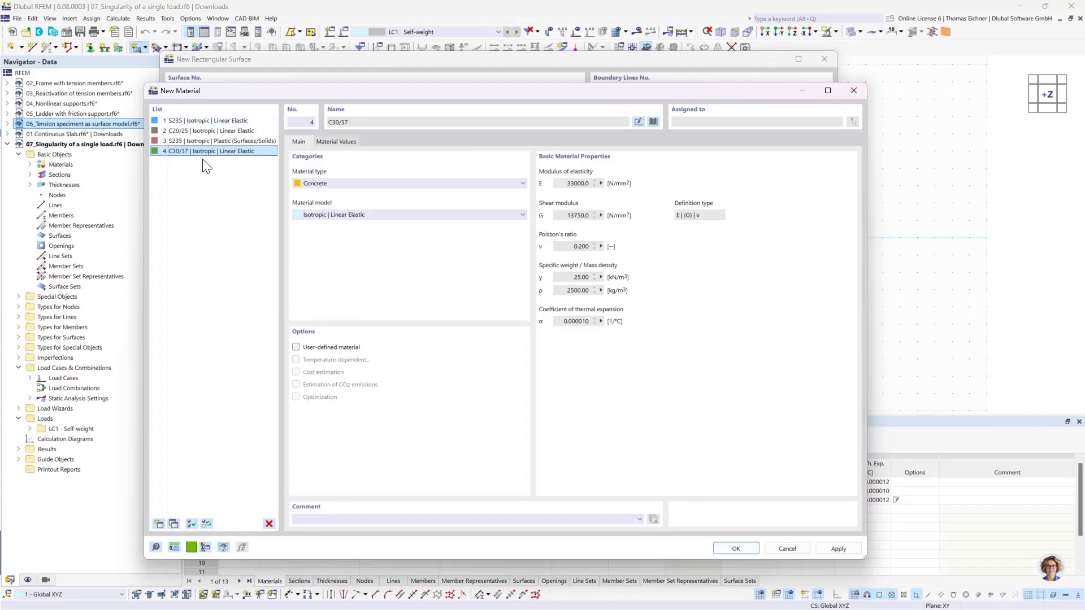
pyautogui.click(725, 548)
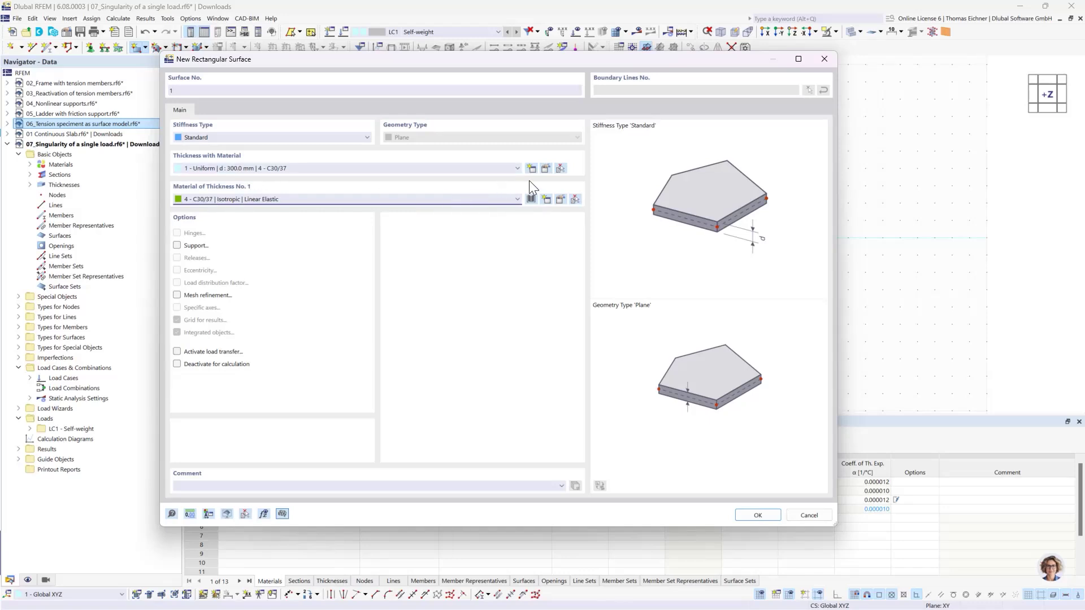
# Set the new surface's uniform thickness to 200 mm
pyautogui.click(546, 169)
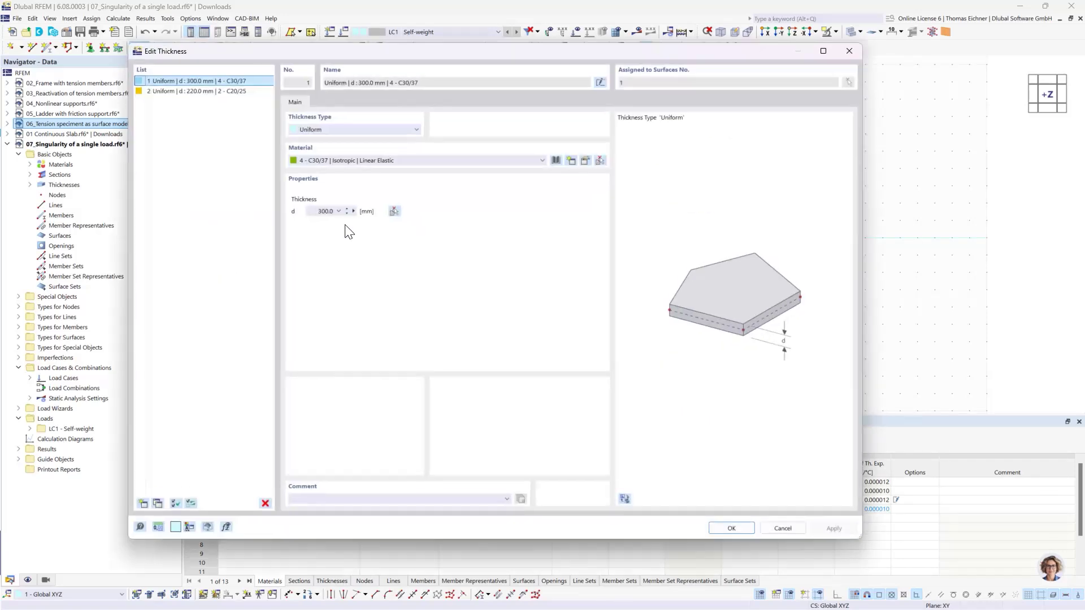
pyautogui.click(324, 212)
pyautogui.click(732, 529)
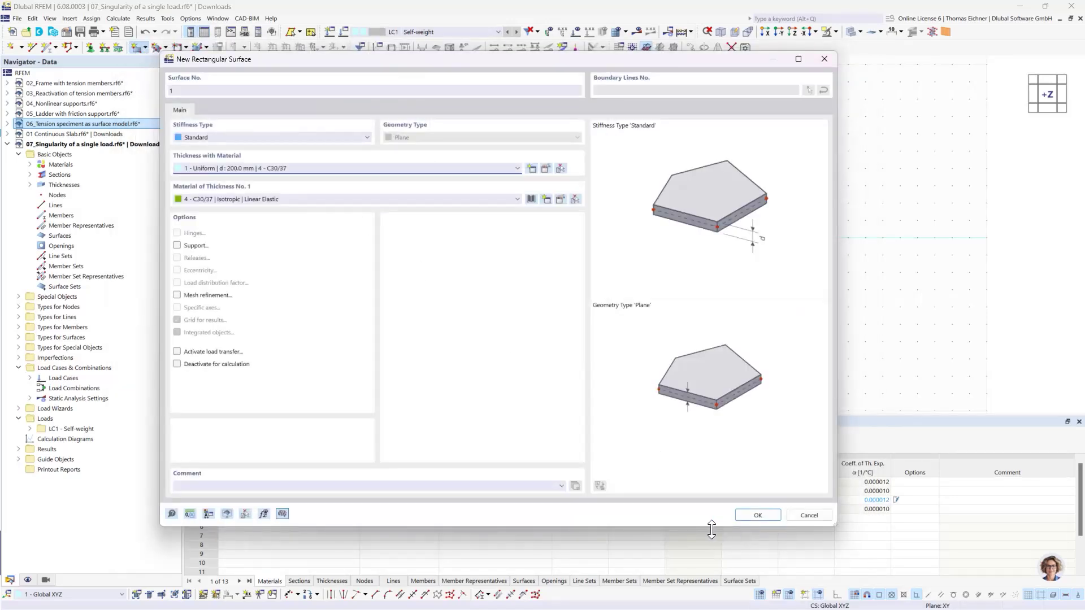
# Draw the rectangular surface from the origin, about 8000 mm along X and 6000 mm along Y
pyautogui.click(759, 516)
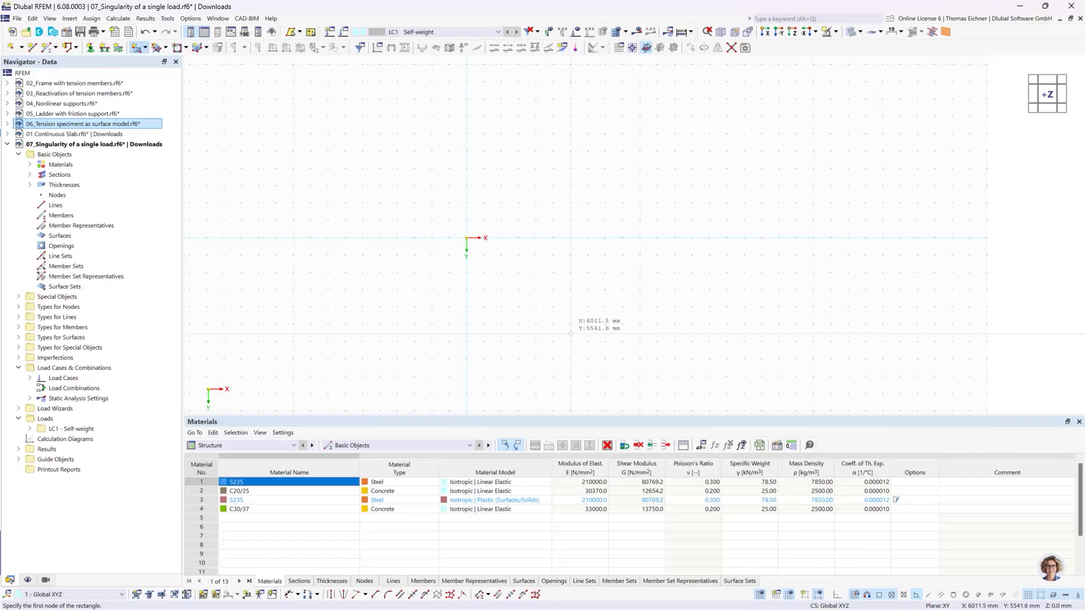
pyautogui.click(466, 237)
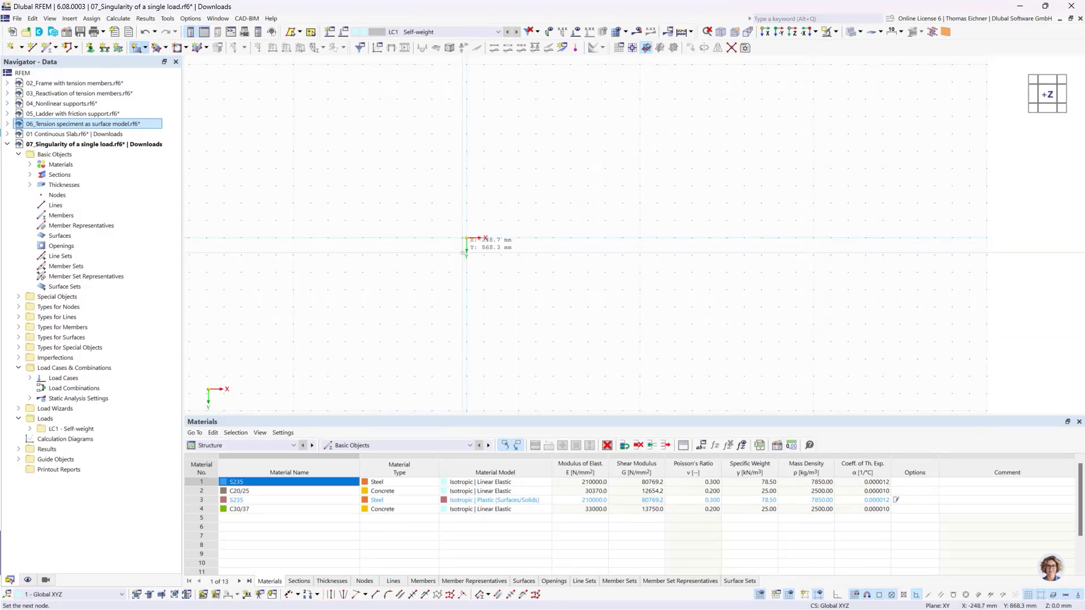
pyautogui.click(606, 341)
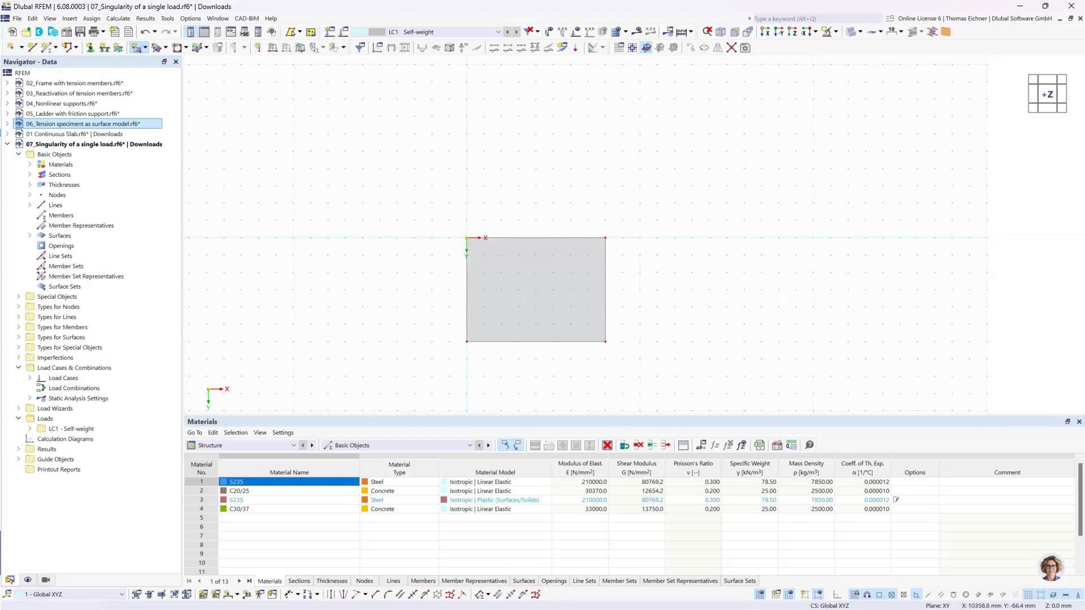
pyautogui.press('Escape')
# Place a node at the centre of the slab at X 4000 mm, Y 3000 mm
pyautogui.click(12, 51)
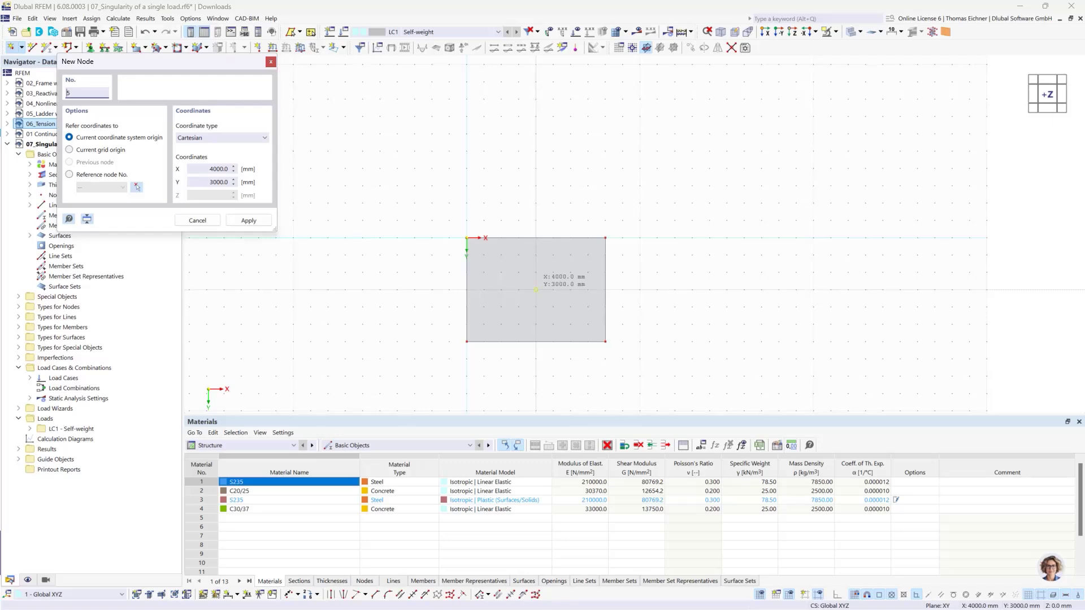
pyautogui.click(536, 290)
pyautogui.press('Escape')
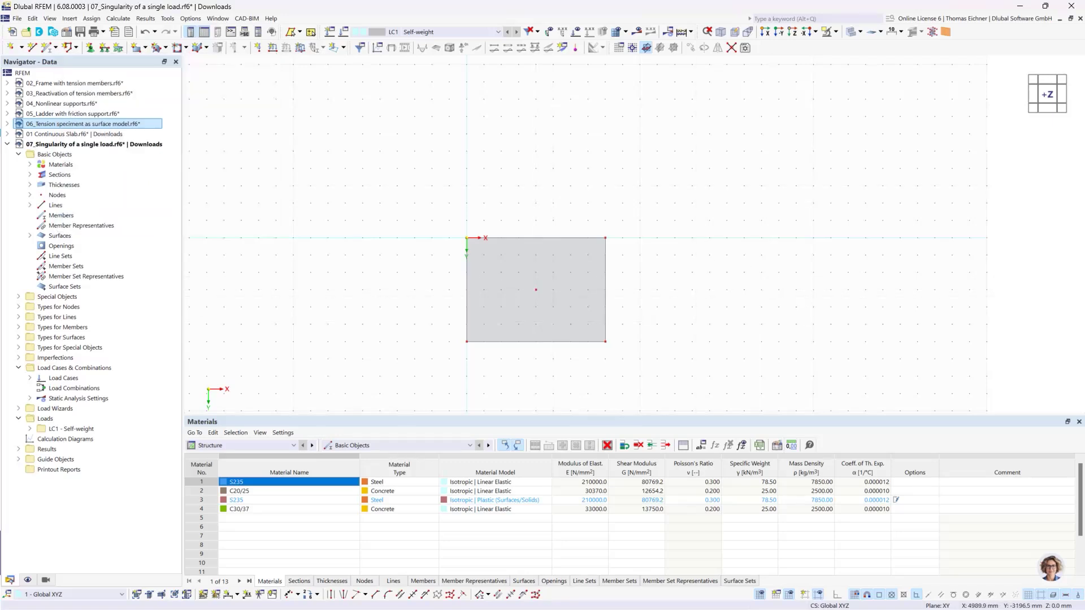
# Apply a 100 kN nodal force in the Z direction to the slab's centre node in load case LC1 - Self-weight
pyautogui.click(257, 48)
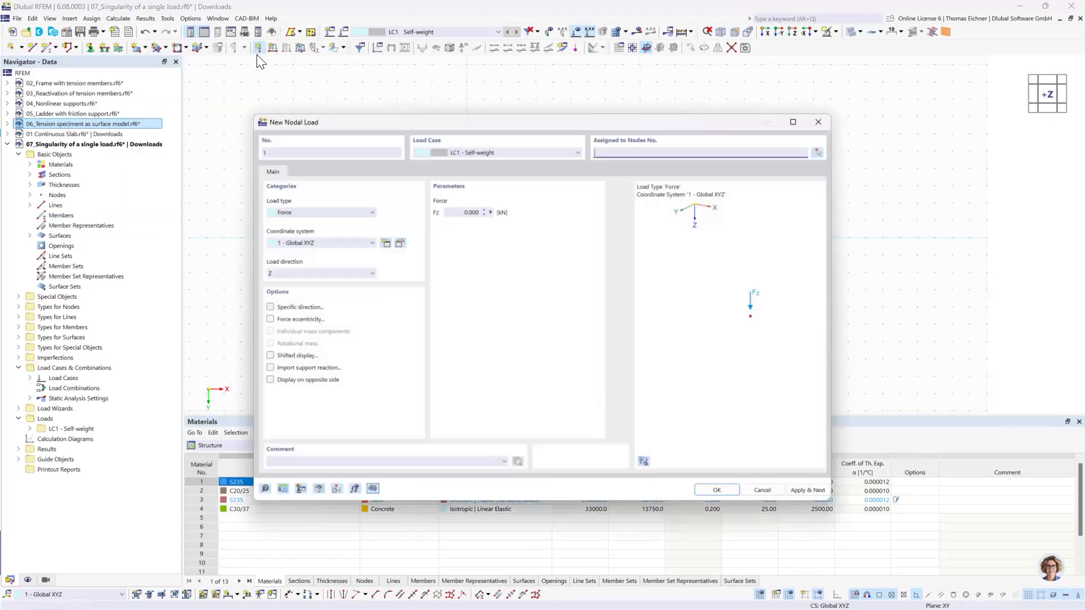
pyautogui.click(426, 208)
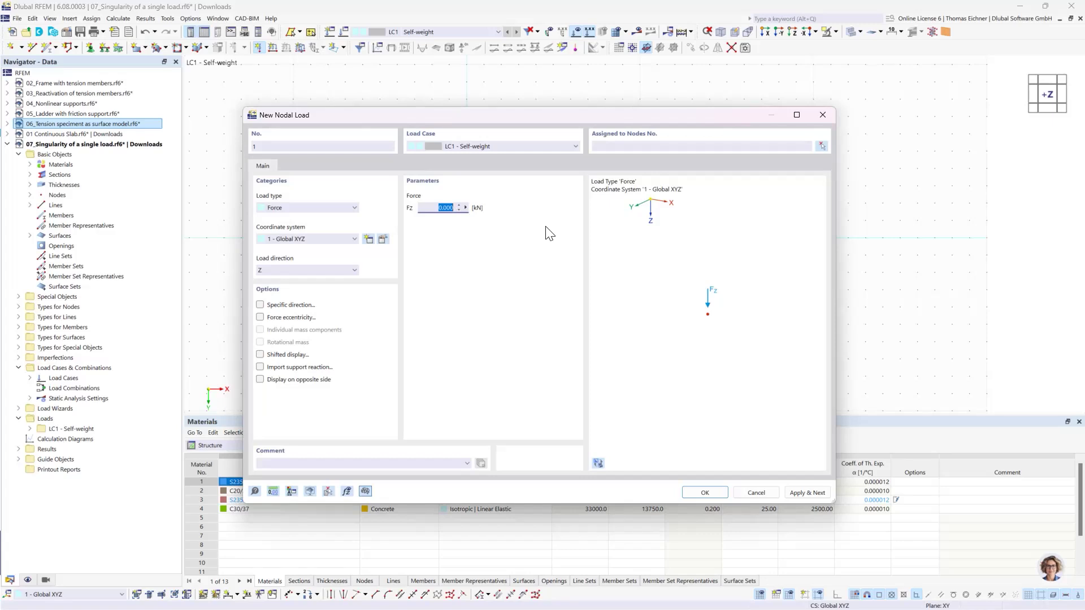
pyautogui.write('100')
pyautogui.click(701, 491)
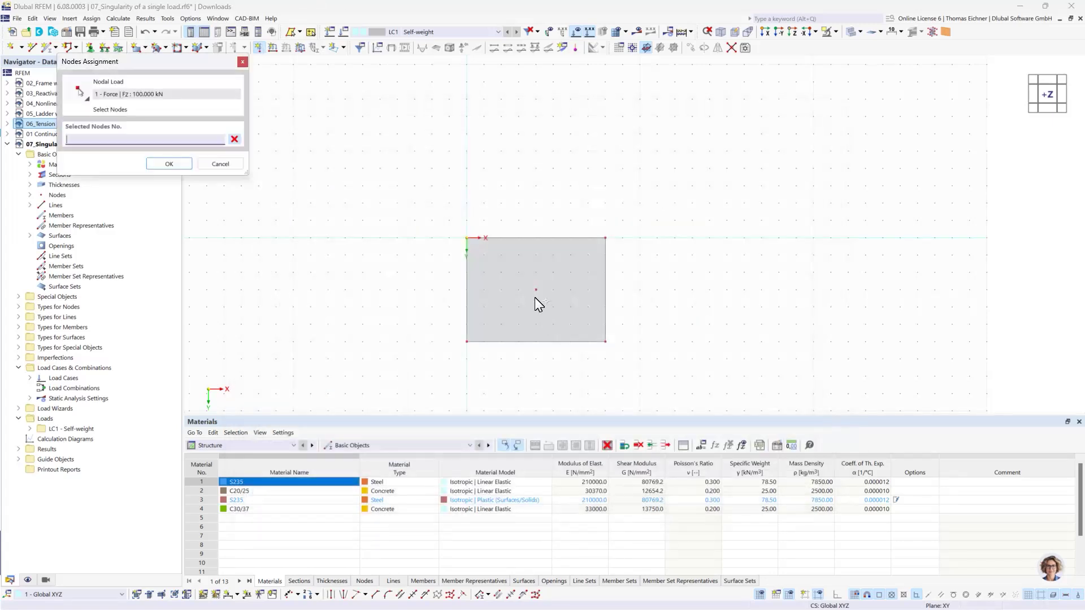
pyautogui.click(187, 164)
pyautogui.rightClick(452, 203)
pyautogui.click(685, 181)
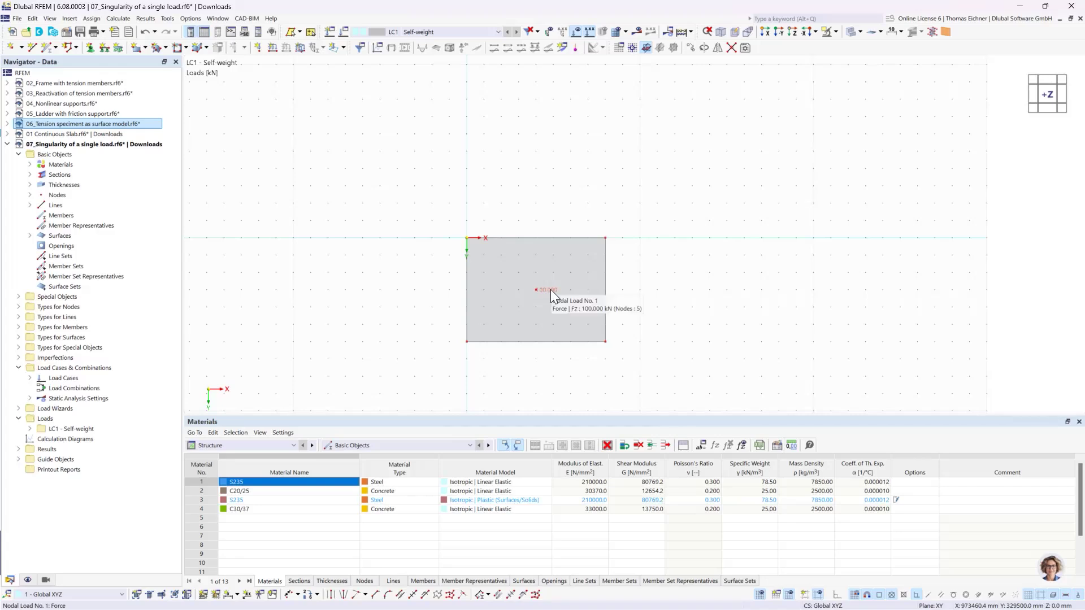
# Undo the placement of the 100 kN nodal load and restore it
pyautogui.hotkey('ctrl', 'z')
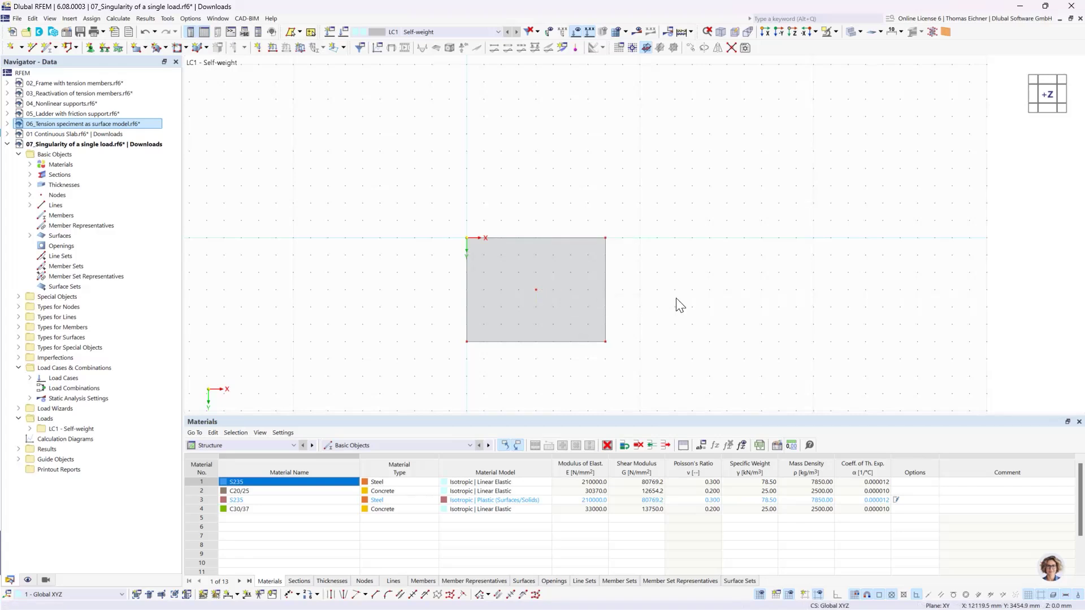
pyautogui.click(145, 33)
# Assign the hinged line support to all four edges of the rectangular slab
pyautogui.moveTo(780, 285); pyautogui.dragTo(755, 249, button='middle')
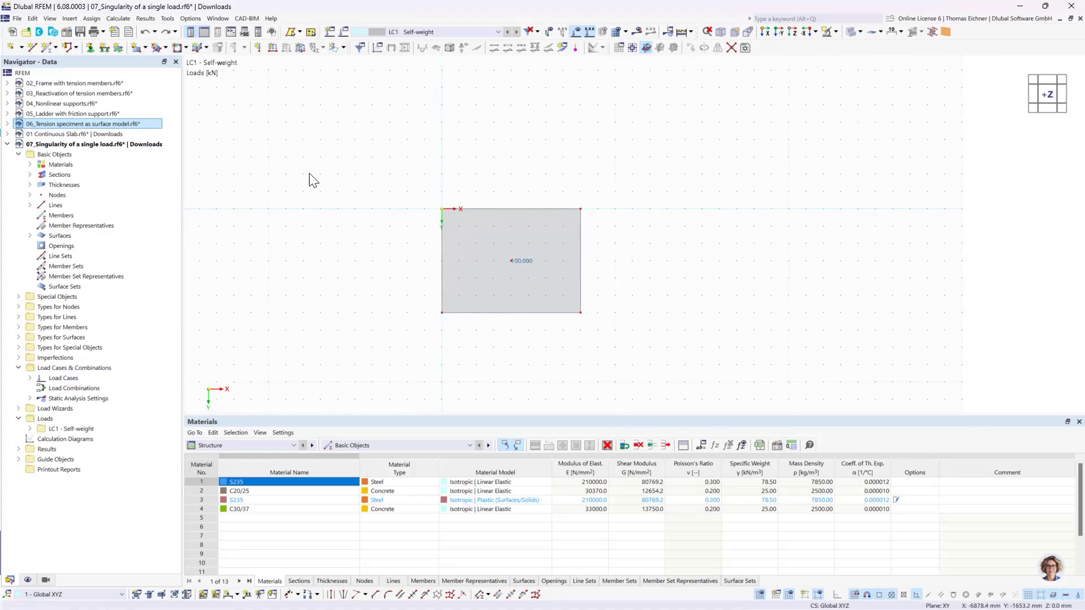
pyautogui.click(106, 48)
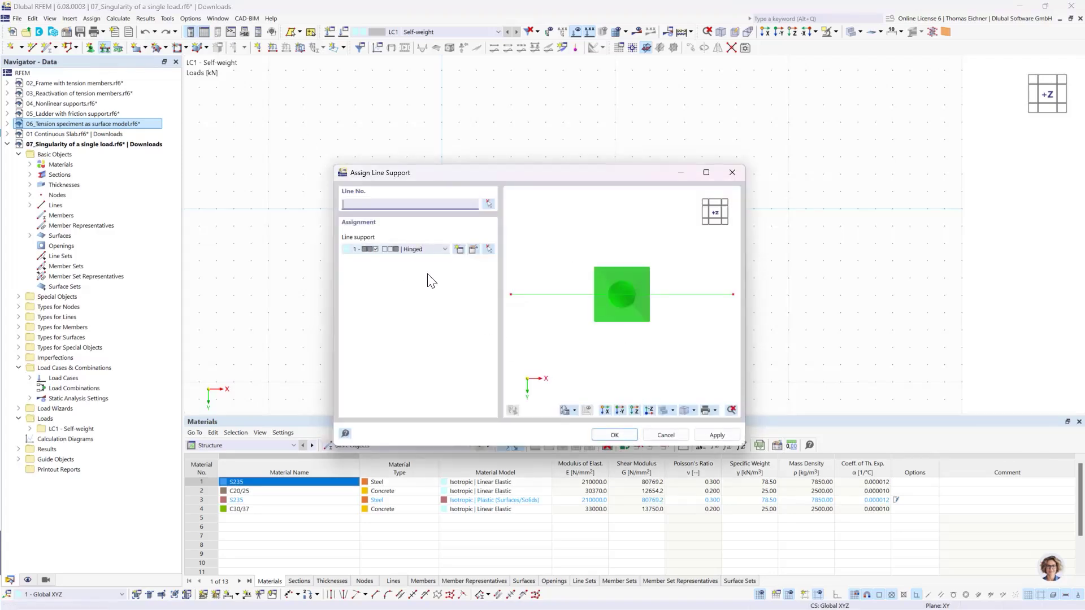
pyautogui.click(615, 434)
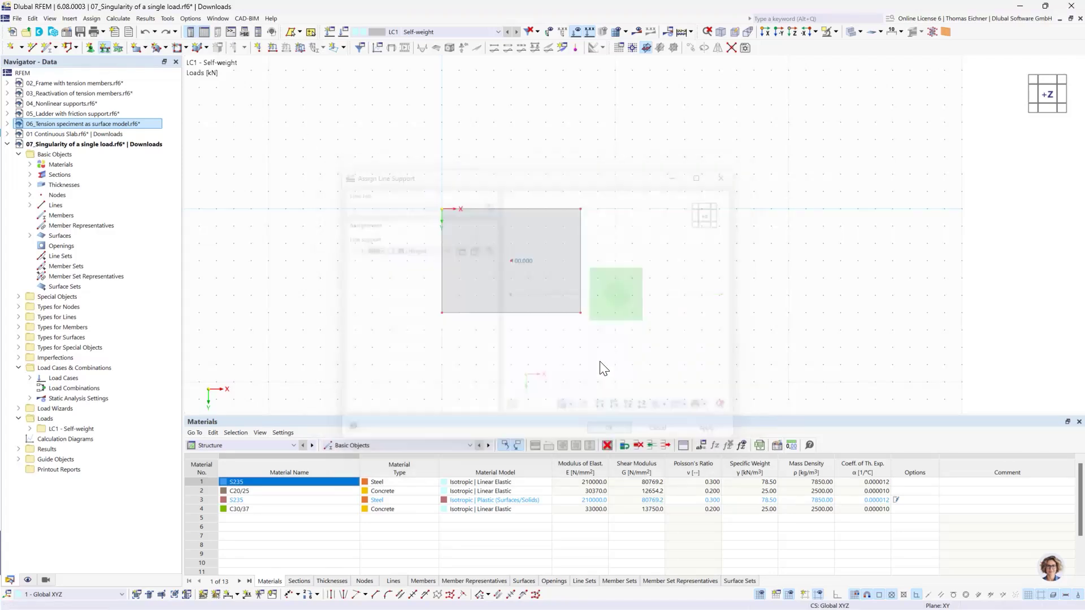
pyautogui.moveTo(621, 356); pyautogui.dragTo(344, 169)
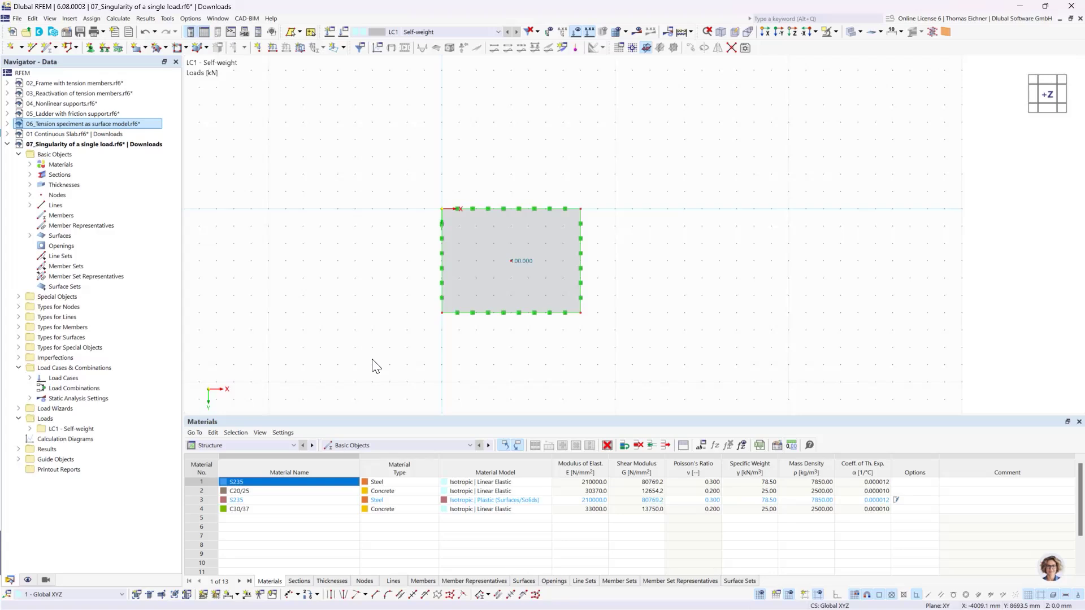
# Set up a copy of the whole slab with its supports and nodal load, with 3 copy steps
pyautogui.moveTo(385, 372); pyautogui.dragTo(644, 171)
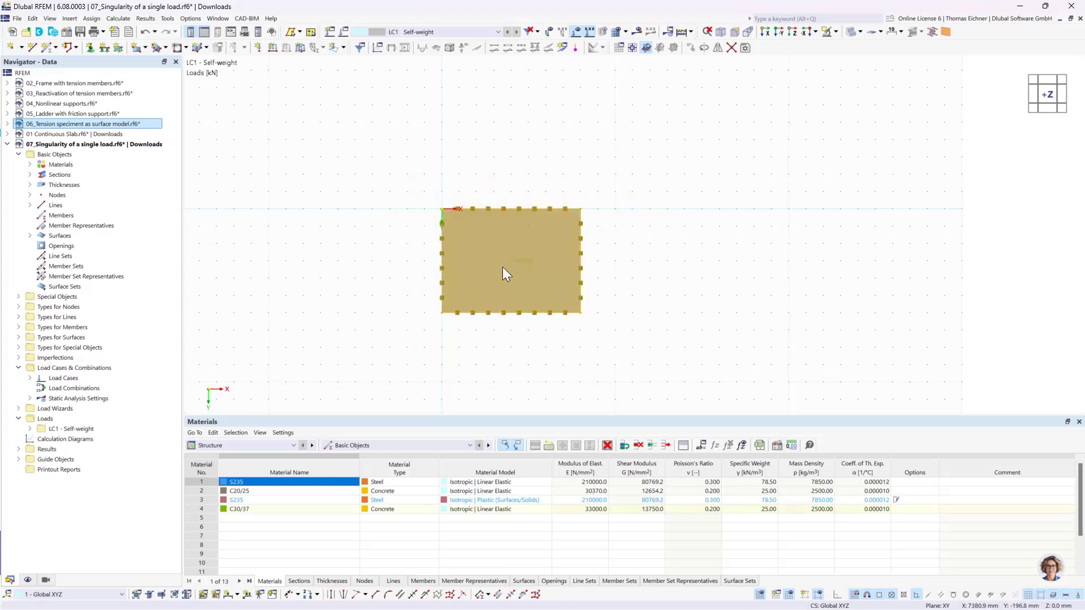
pyautogui.rightClick(491, 246)
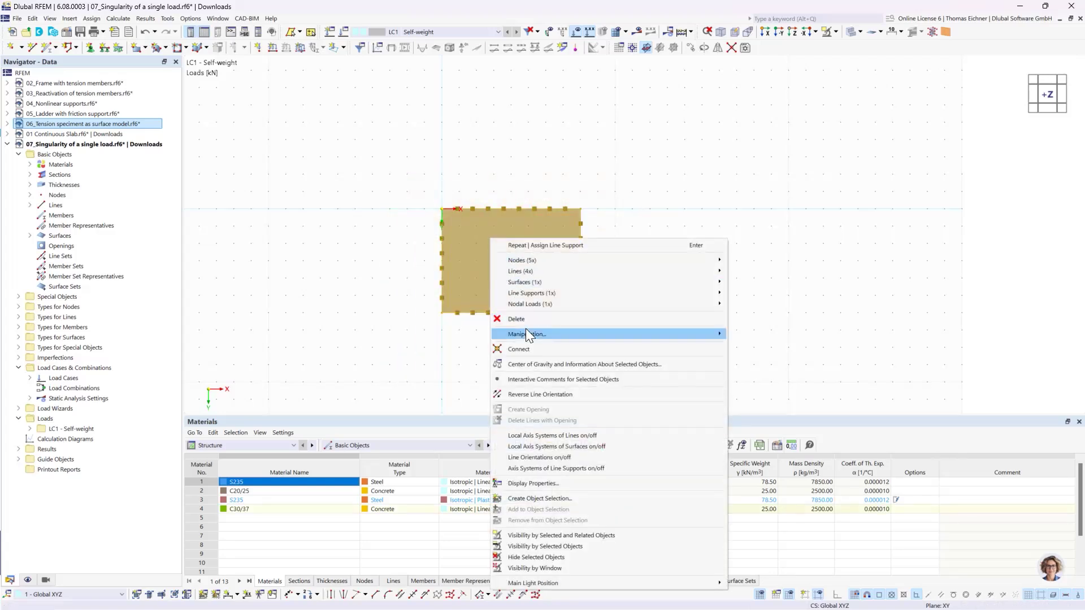
pyautogui.moveTo(526, 334)
pyautogui.click(759, 335)
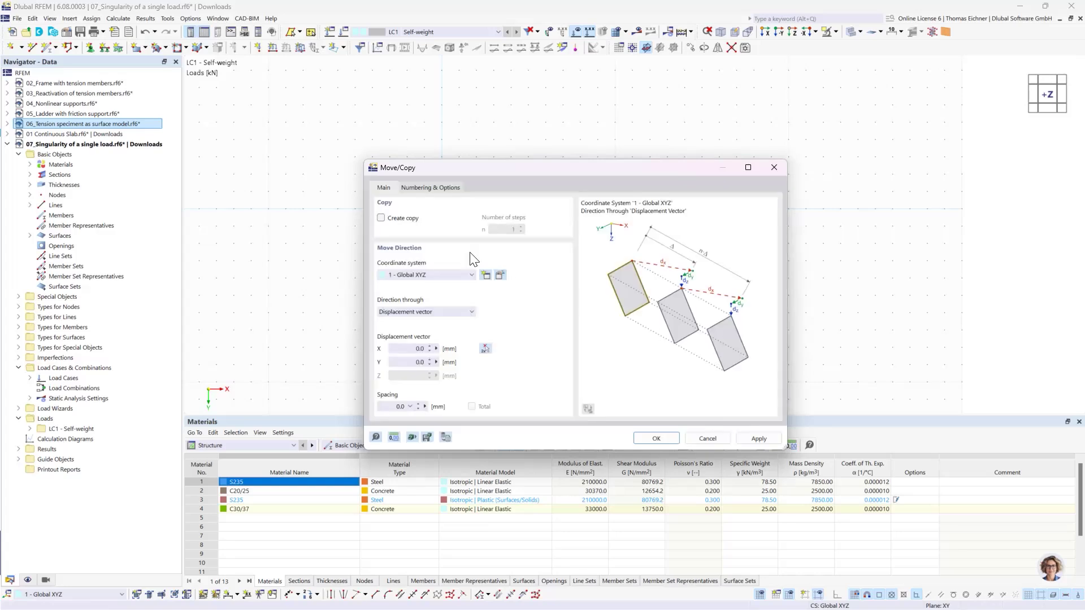
pyautogui.click(382, 219)
pyautogui.doubleClick(497, 229)
pyautogui.write('3')
pyautogui.doubleClick(409, 349)
# Change the unit for model lengths to metres
pyautogui.click(398, 437)
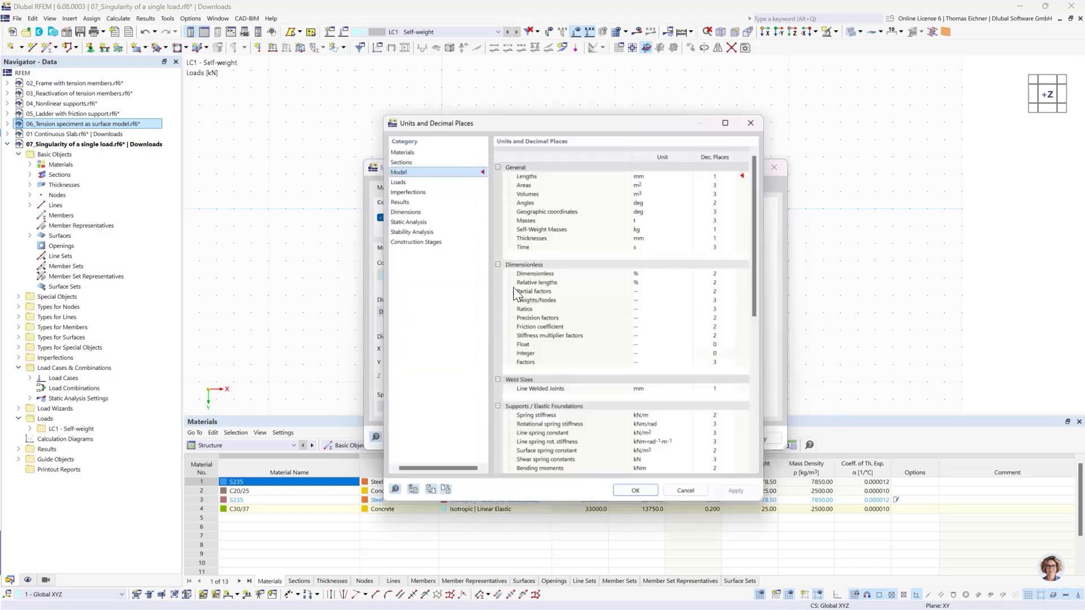
pyautogui.click(681, 172)
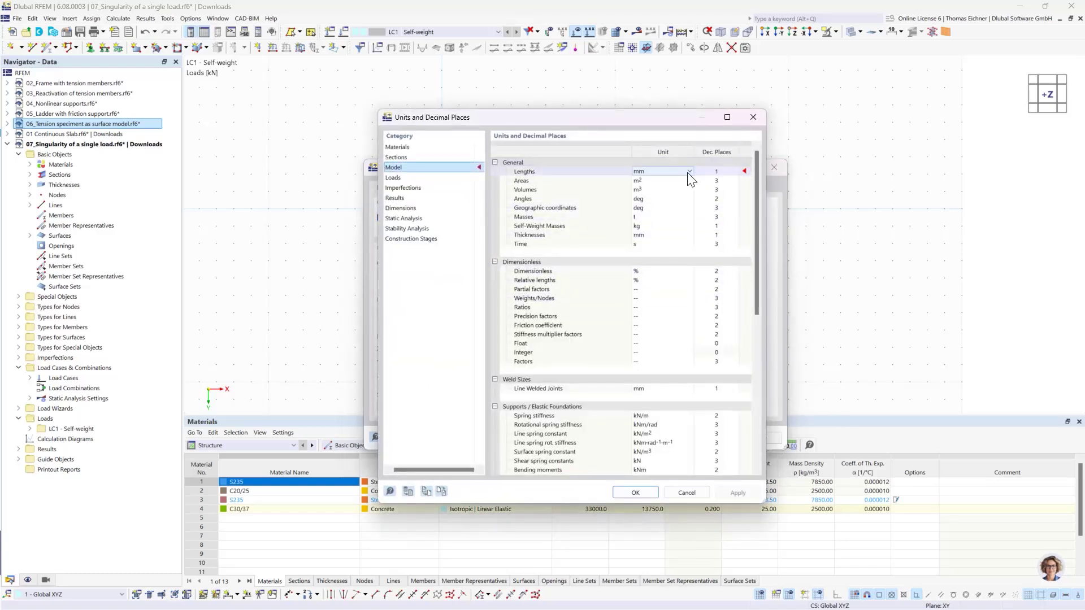
pyautogui.click(689, 172)
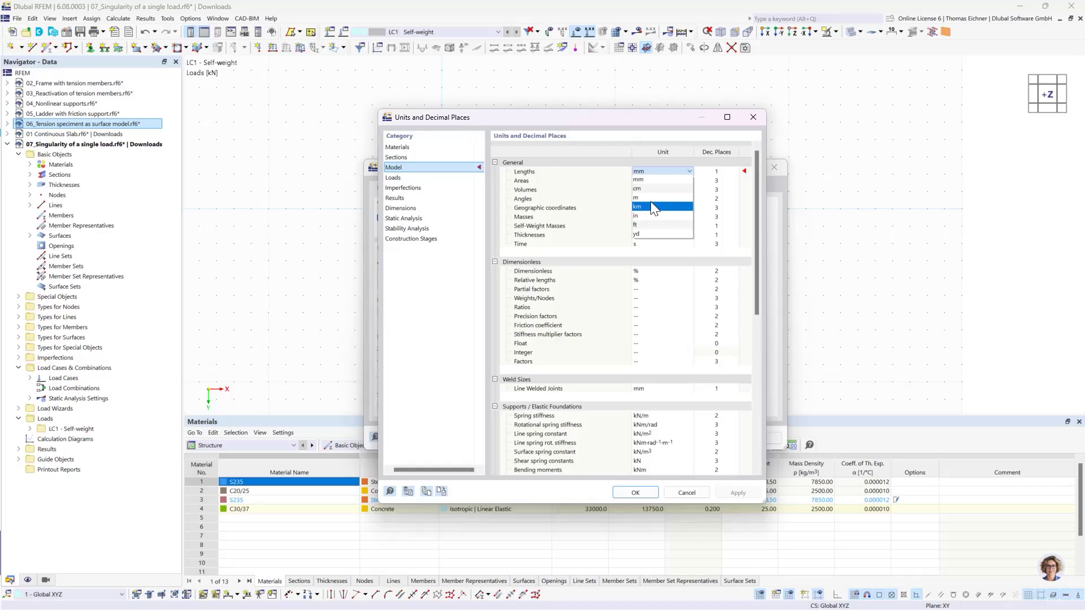
pyautogui.click(650, 199)
pyautogui.click(636, 492)
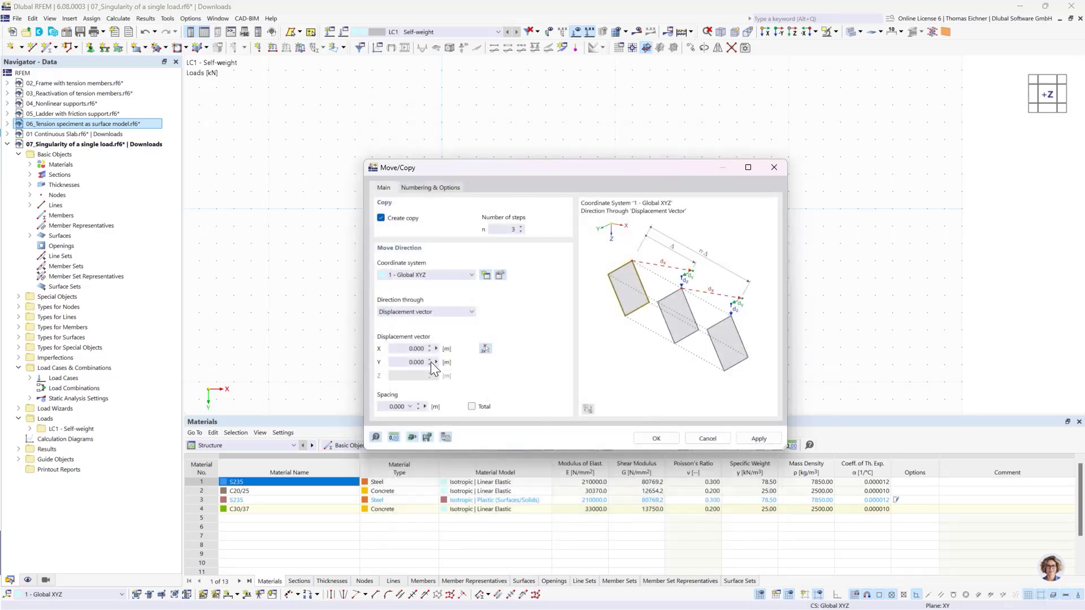
# Set the copy displacement to 10 m in X and create the slab copies
pyautogui.doubleClick(407, 349)
pyautogui.moveTo(534, 170); pyautogui.dragTo(556, 170)
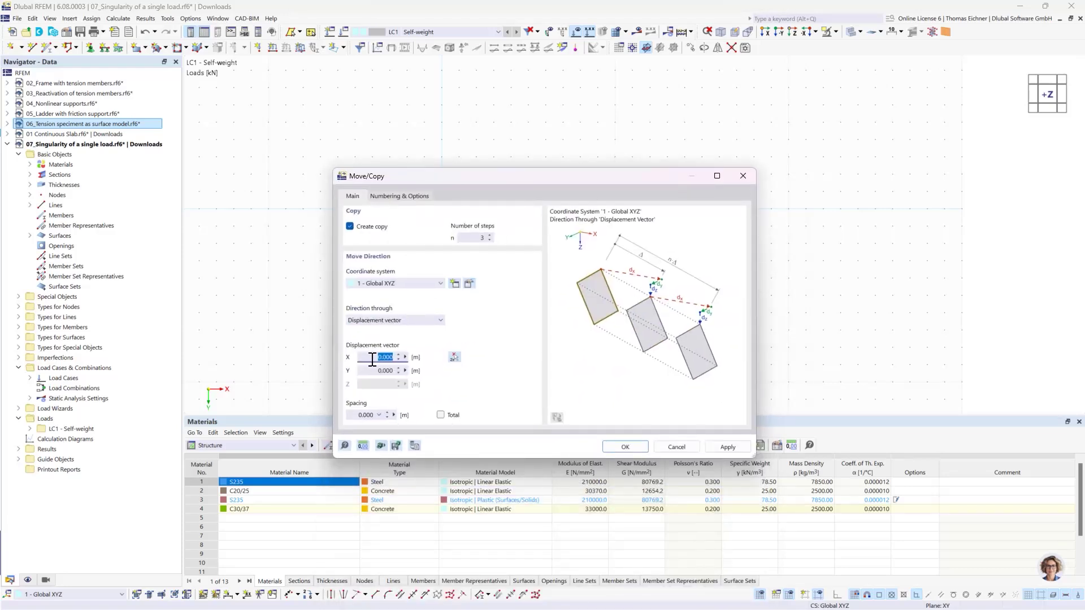
pyautogui.write('10')
pyautogui.click(632, 450)
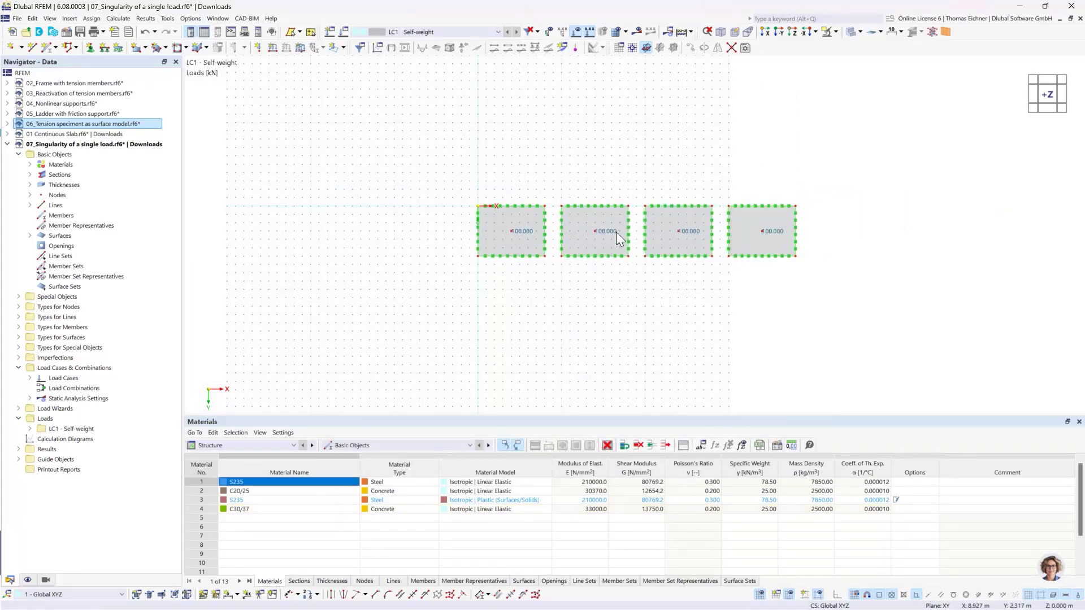
# Hide the work plane grid and bring all four slabs into view
pyautogui.scroll(1, 592, 182)
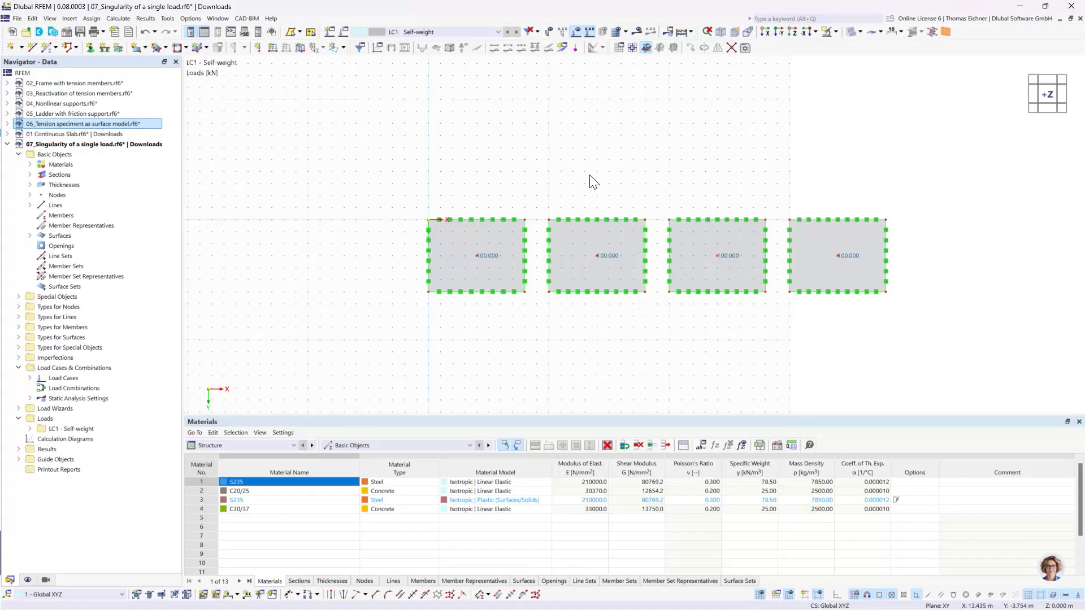
pyautogui.scroll(-1, 593, 182)
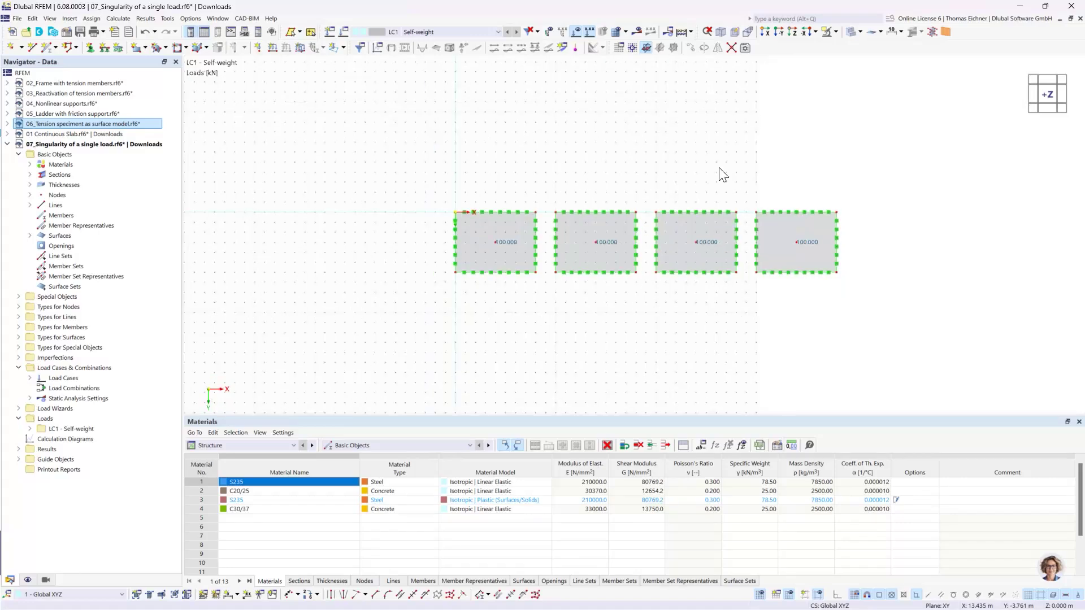
pyautogui.click(760, 594)
pyautogui.moveTo(599, 158); pyautogui.dragTo(745, 156, button='middle')
pyautogui.scroll(1, 633, 201)
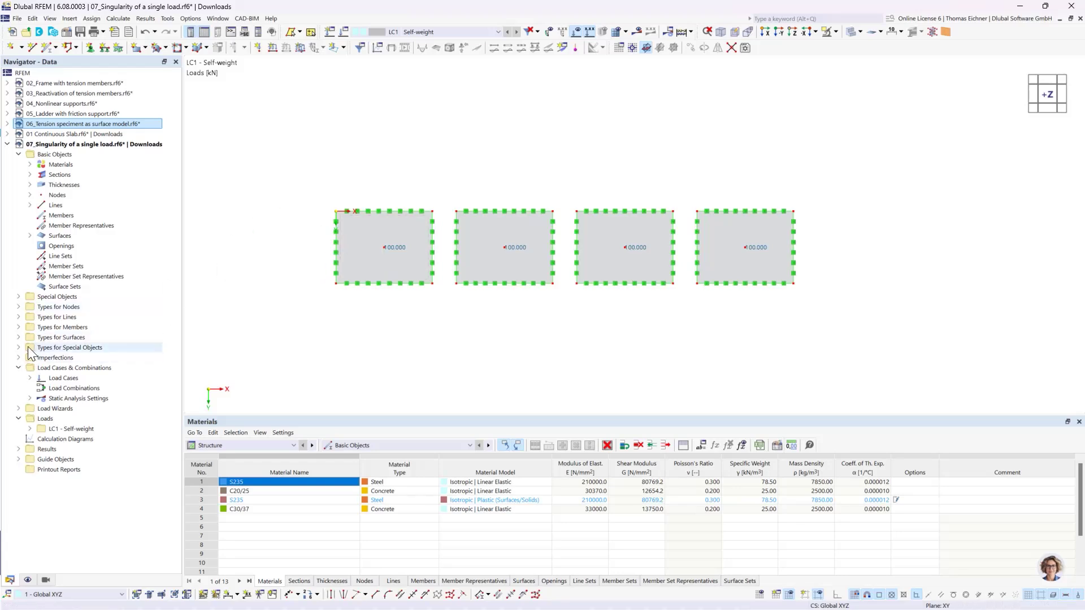
# Create a surface mesh refinement with a target FE length of 2 m and assign it to surface 1
pyautogui.doubleClick(61, 337)
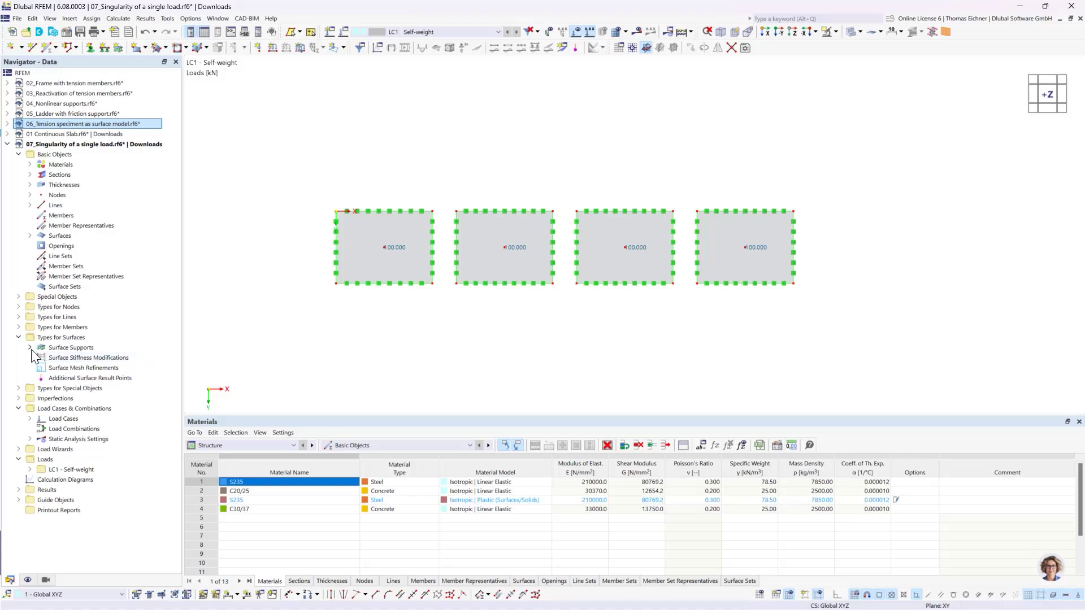
pyautogui.doubleClick(62, 368)
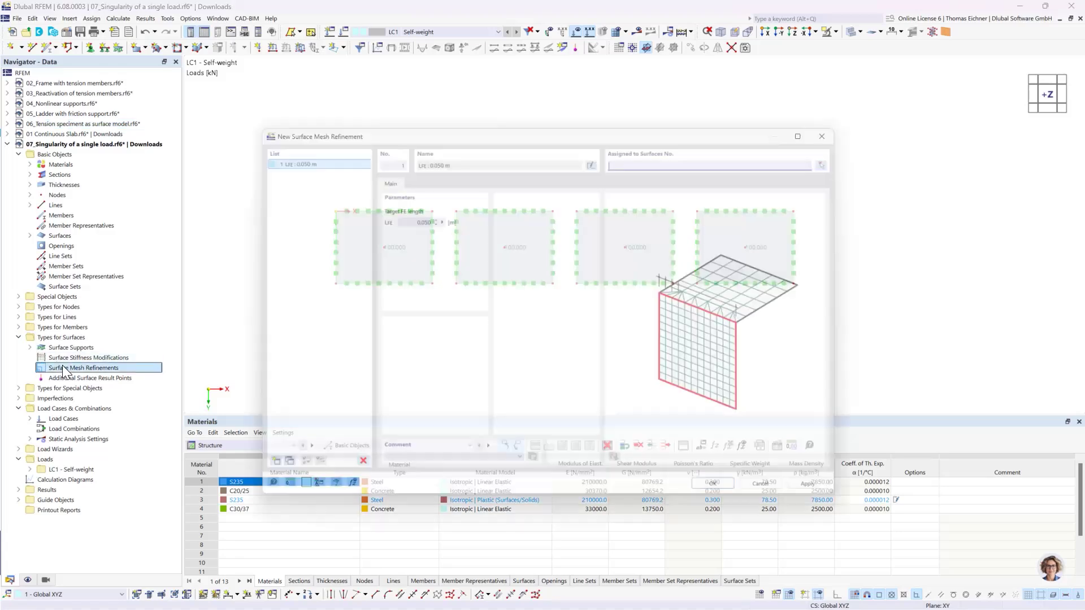
pyautogui.doubleClick(399, 210)
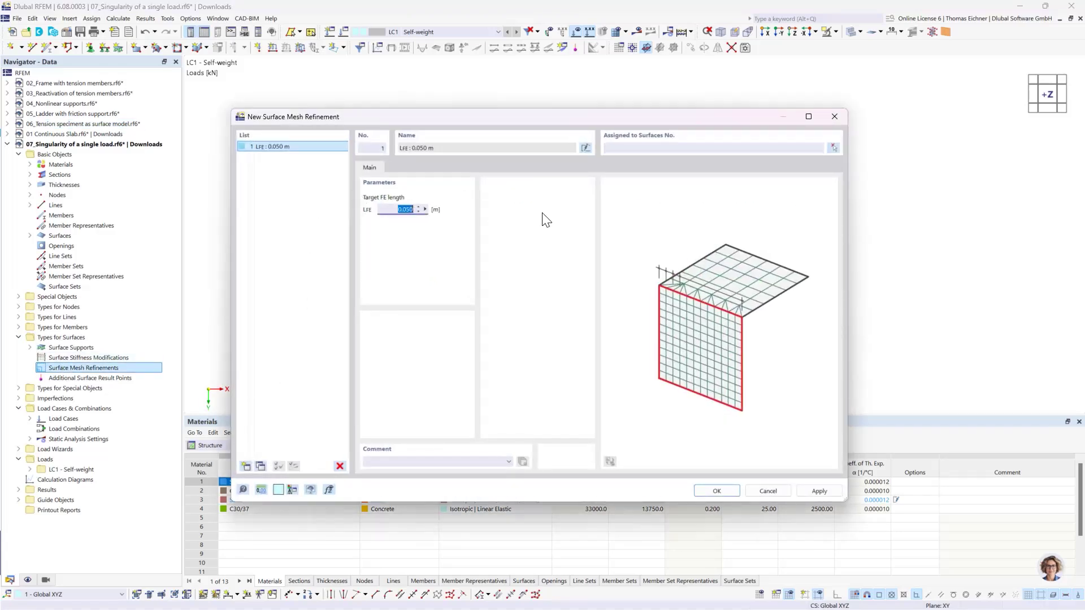
pyautogui.write('2')
pyautogui.click(729, 149)
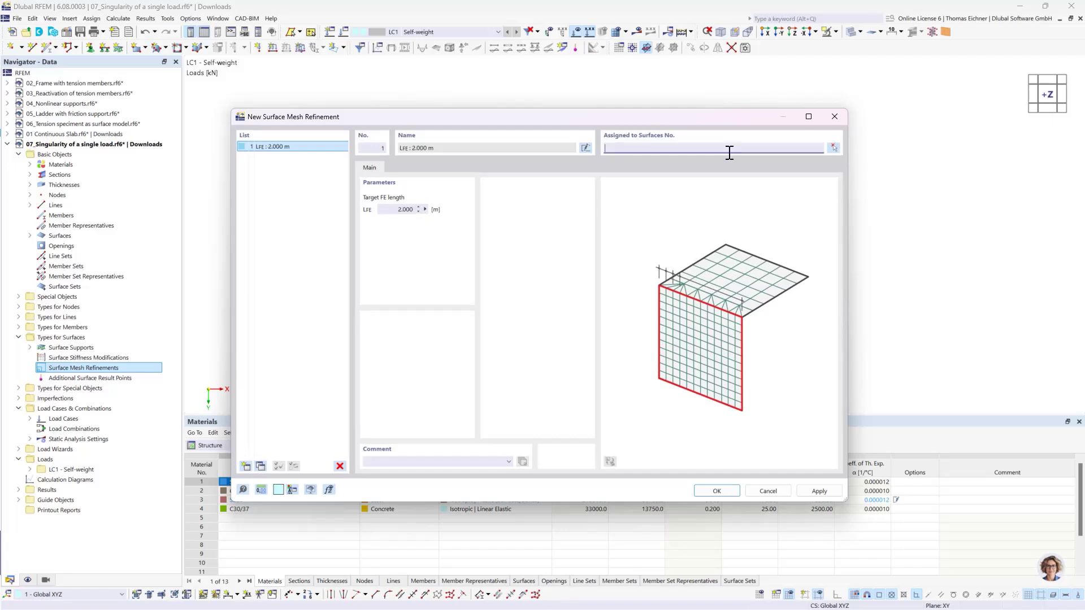
pyautogui.write('1')
# Copy the mesh refinement, set its target FE length to 1 m and assign it to surface 2
pyautogui.click(258, 467)
pyautogui.doubleClick(398, 210)
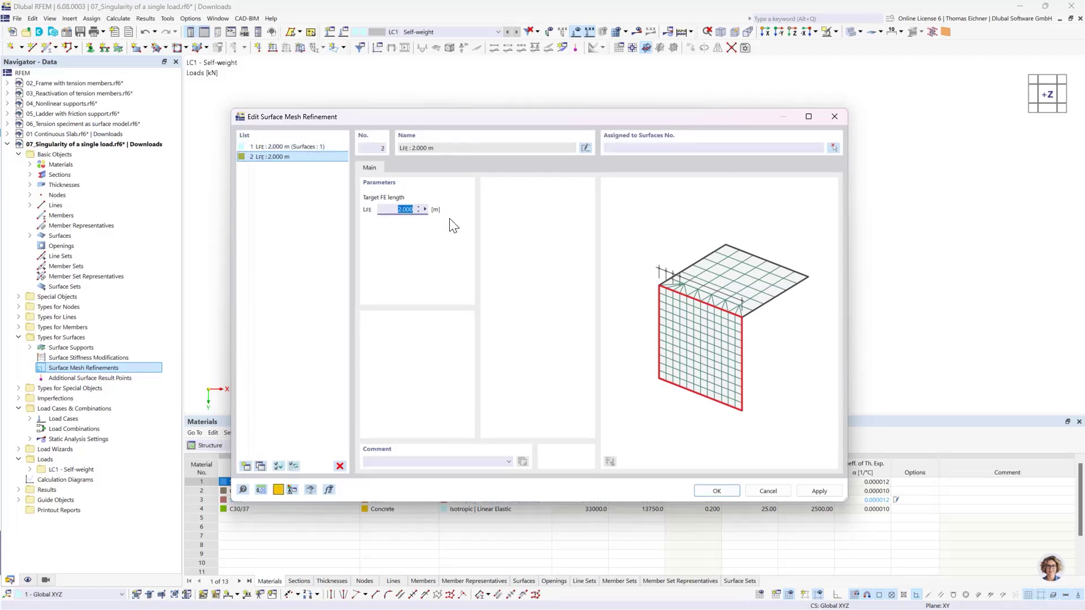
pyautogui.write('1')
pyautogui.click(646, 152)
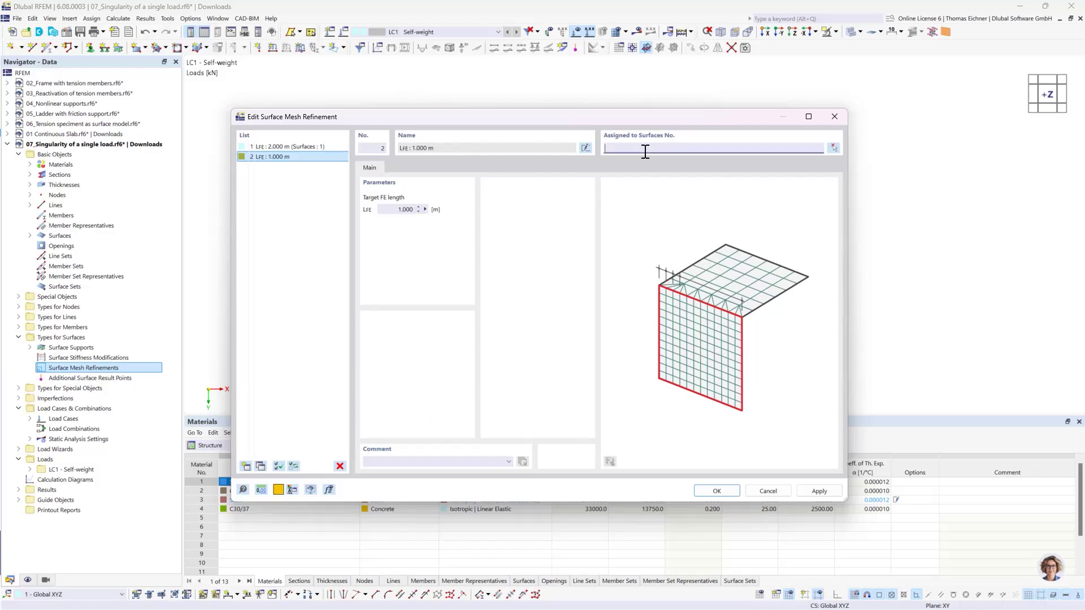
pyautogui.write('2')
# Add a third mesh refinement with a target FE length of 0.5 m, assigned to surface 3
pyautogui.click(258, 466)
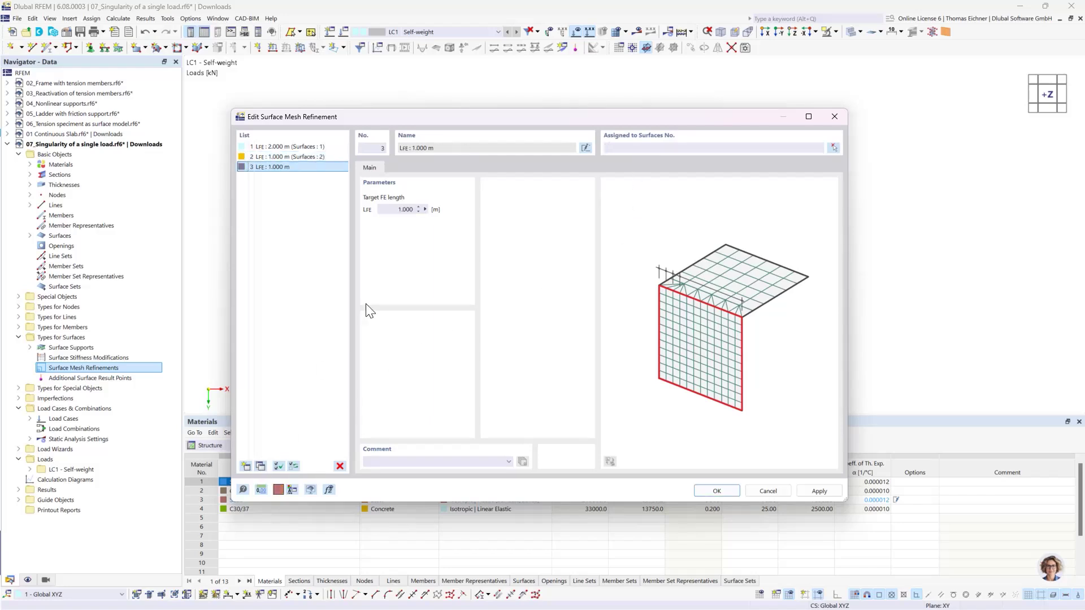
pyautogui.doubleClick(399, 213)
pyautogui.write('0.5')
pyautogui.click(718, 148)
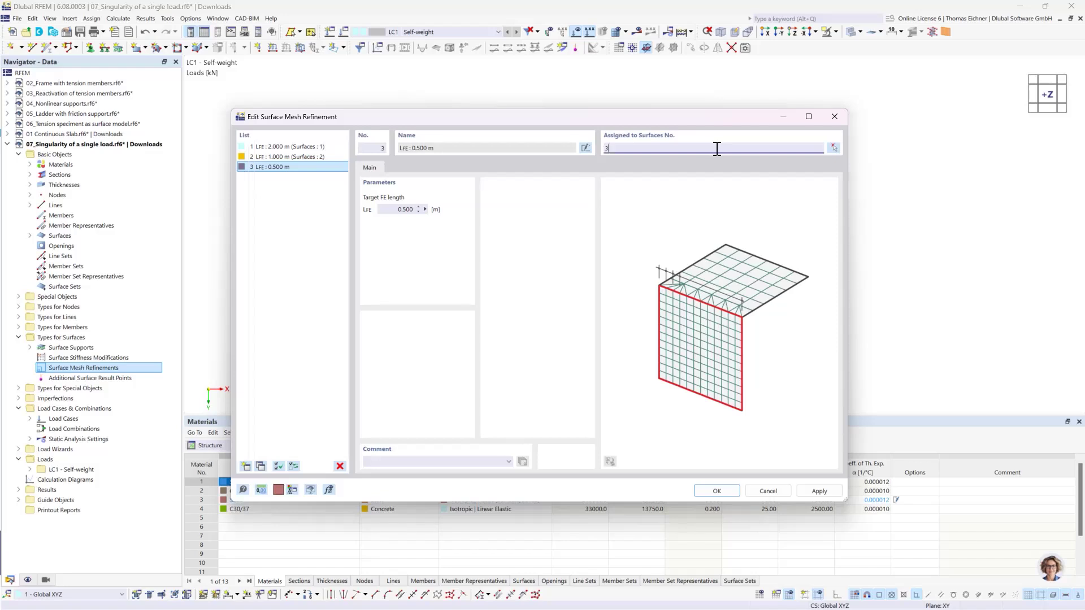
pyautogui.write('3')
# Add a fourth mesh refinement with a target FE length of 0.25 m for surface 4 and apply the refinements
pyautogui.click(259, 469)
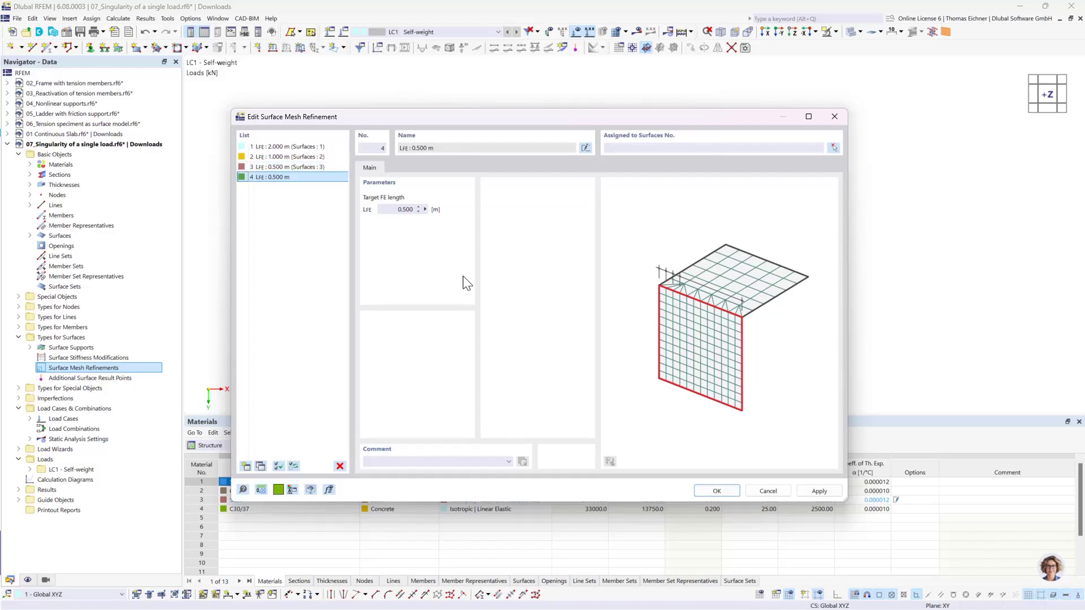
pyautogui.doubleClick(402, 210)
pyautogui.write('0,25')
pyautogui.click(619, 147)
pyautogui.write('4')
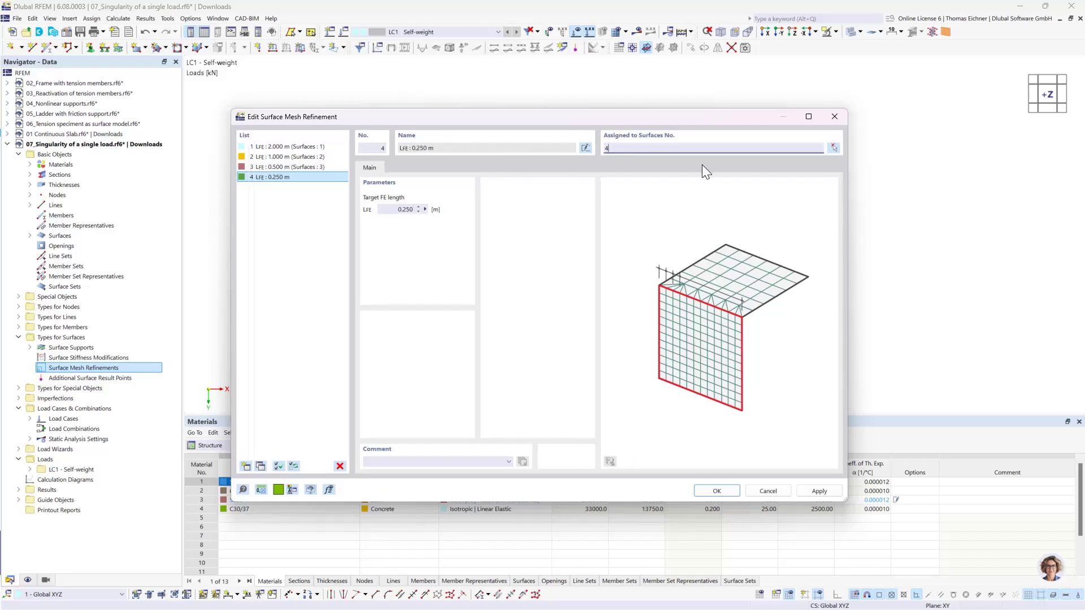
pyautogui.click(716, 491)
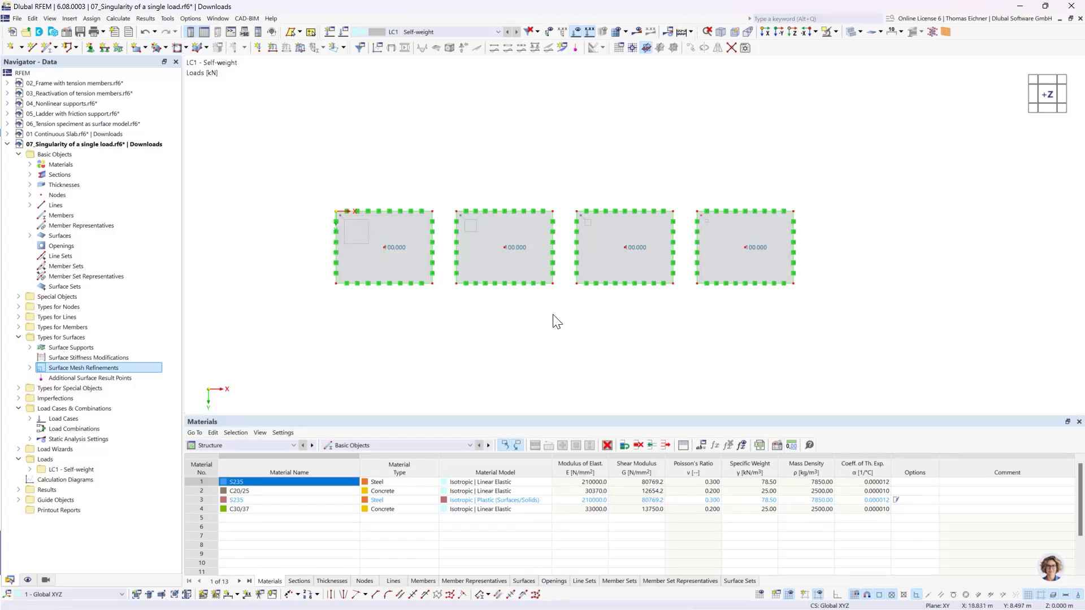
# Create a result section through the centres of all four slabs, from X 0, Y 3 m to X 38, Y 3 m
pyautogui.click(20, 297)
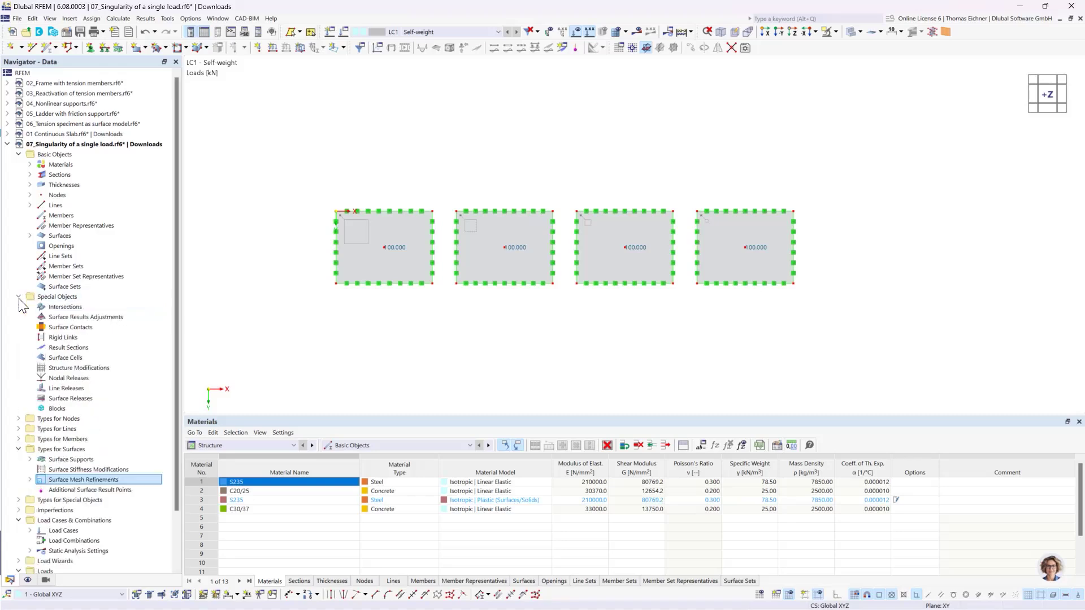
pyautogui.click(63, 298)
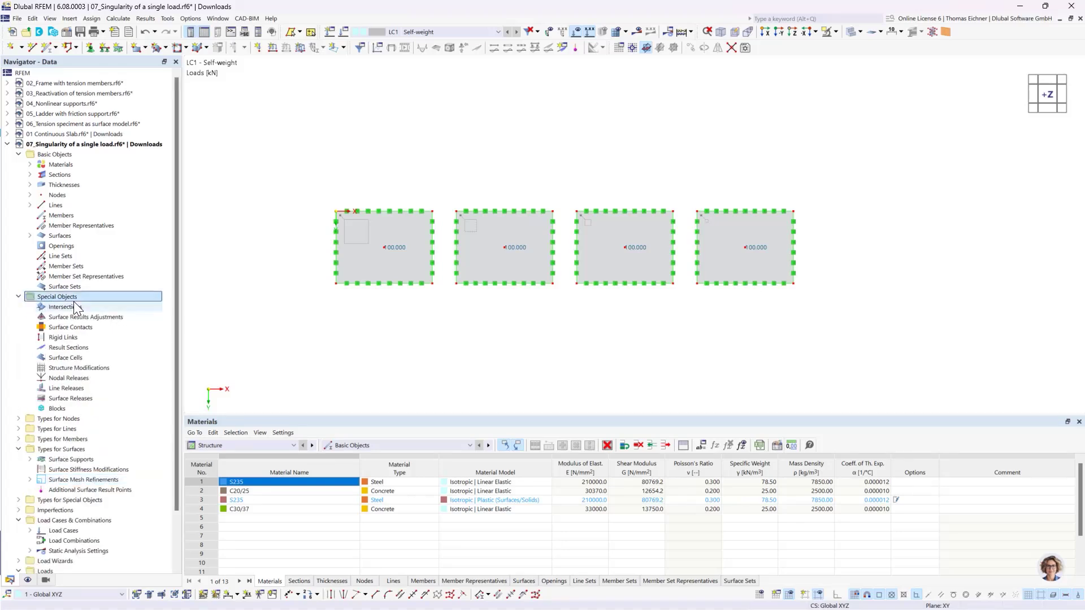
pyautogui.doubleClick(69, 348)
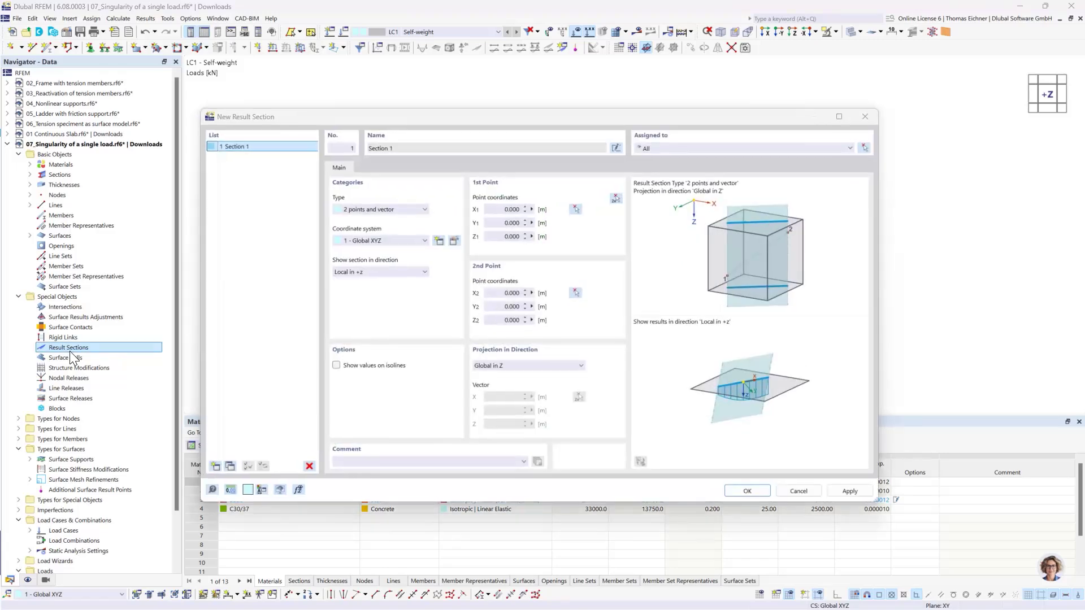
pyautogui.click(615, 199)
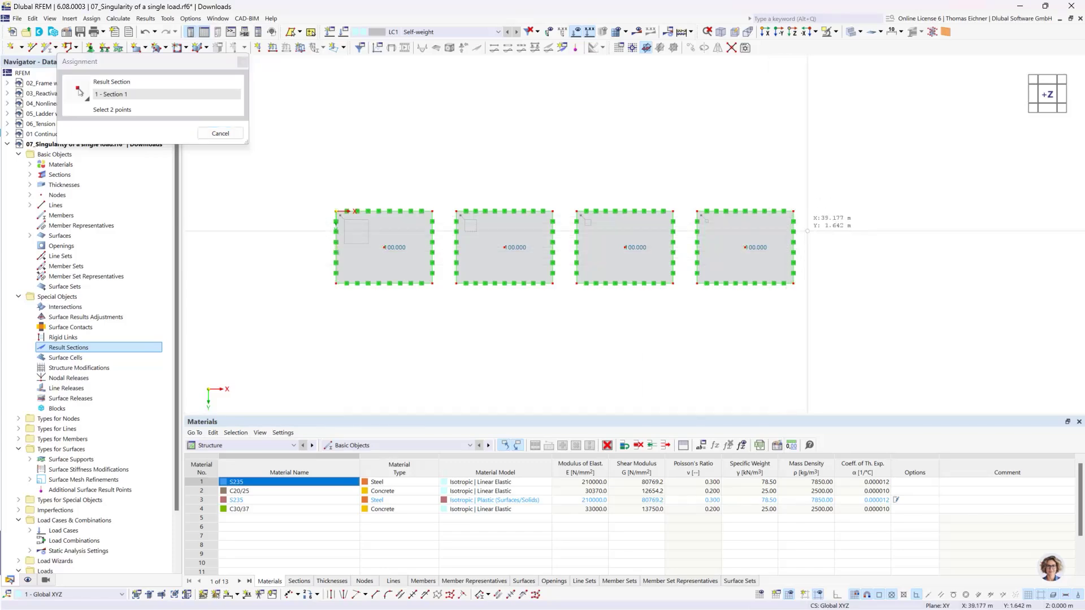
pyautogui.click(794, 247)
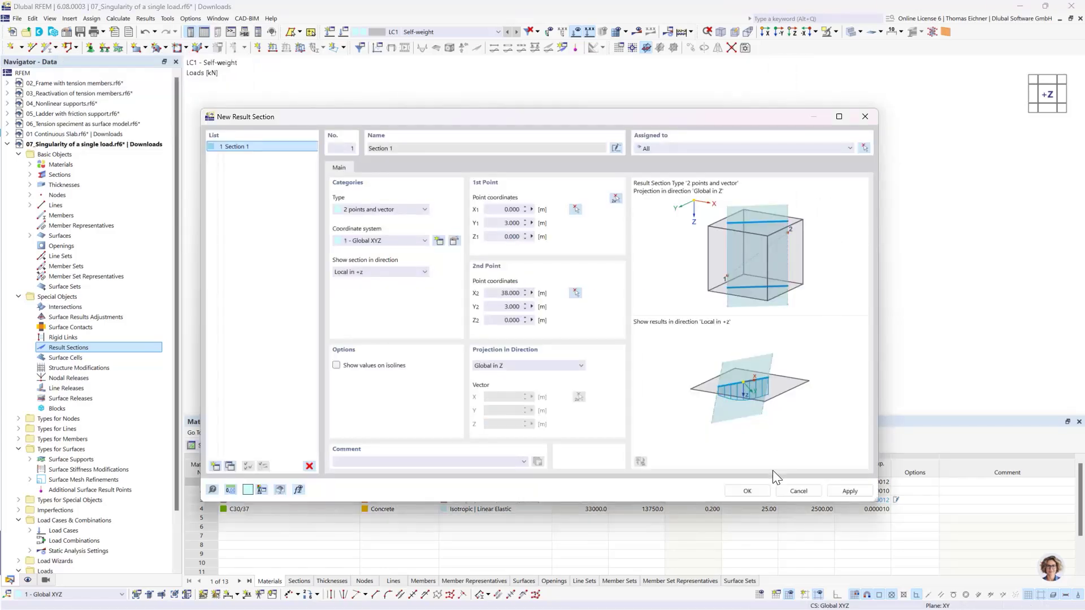
pyautogui.click(747, 491)
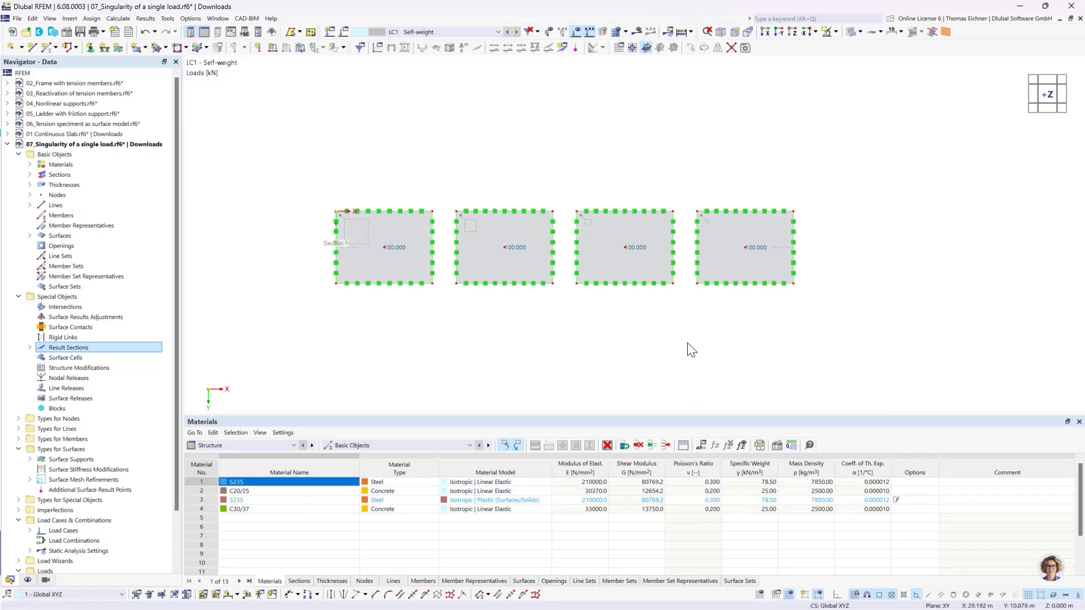
# Deactivate the self-weight in load case LC1 and calculate it
pyautogui.click(344, 34)
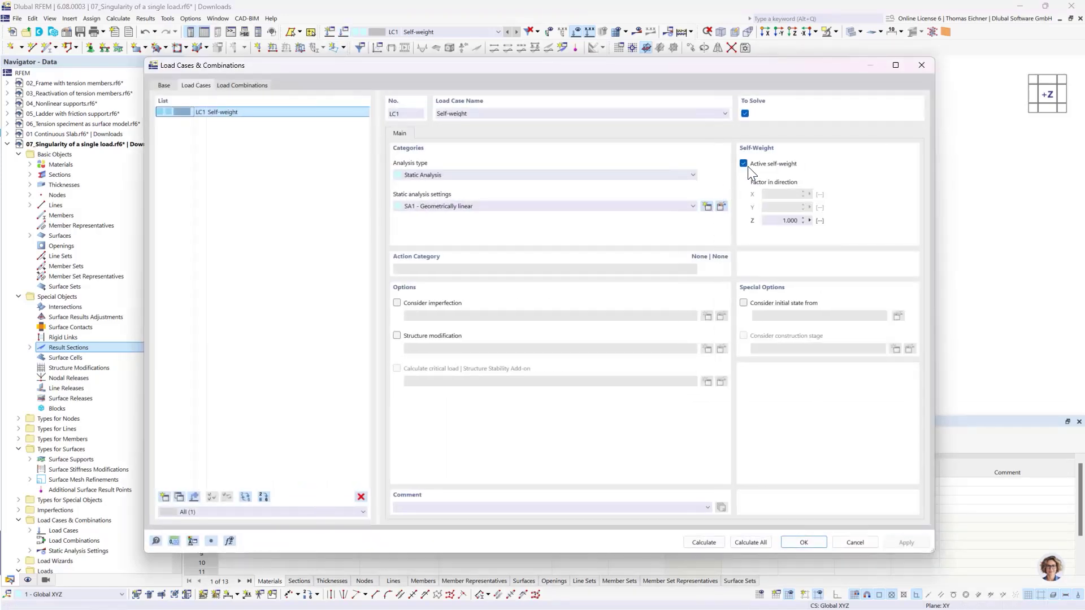
pyautogui.click(745, 165)
pyautogui.click(706, 542)
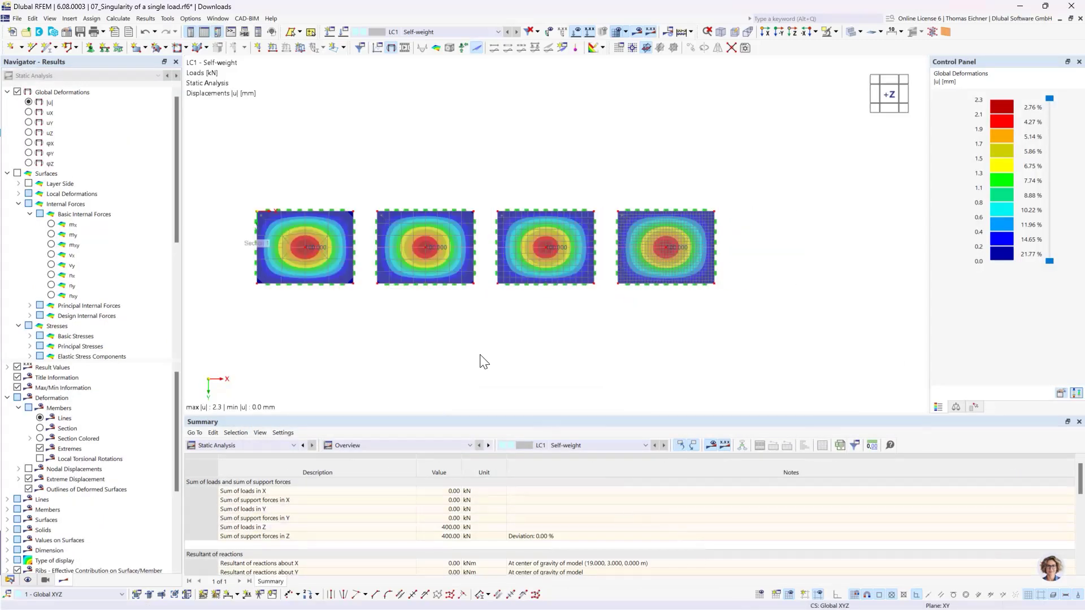
# Show the global deformations |u| in the reverse Y-direction view and label the result section with its local extremes
pyautogui.scroll(1, 462, 337)
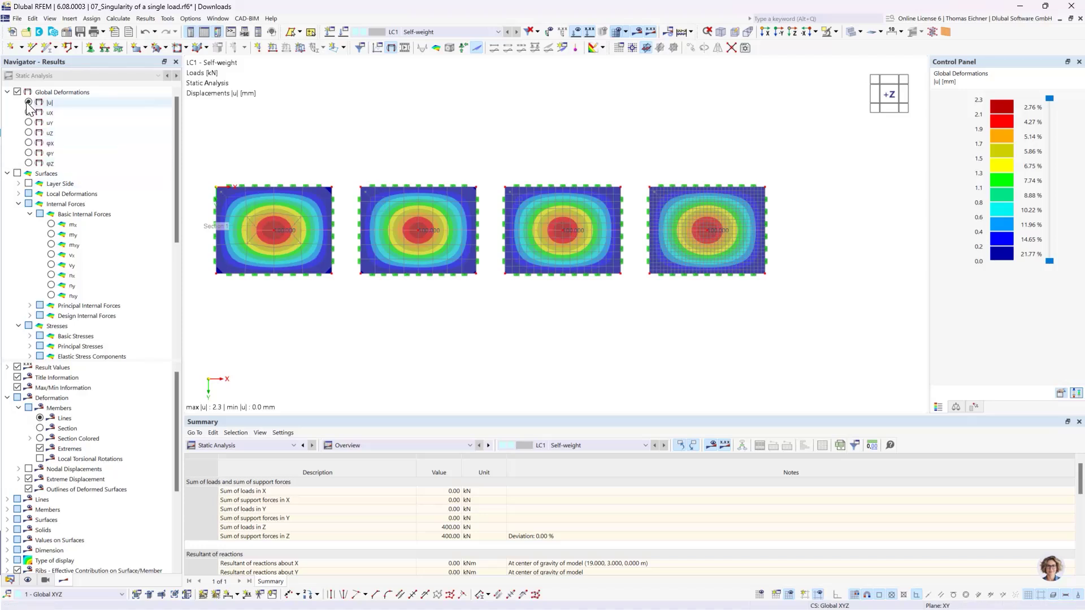
pyautogui.click(40, 102)
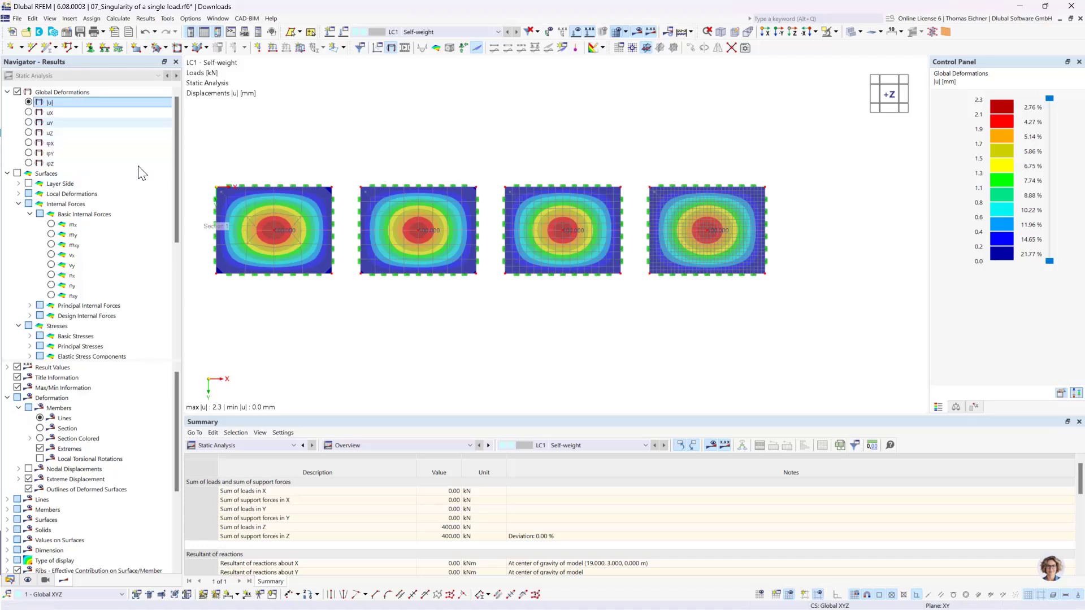
pyautogui.click(782, 32)
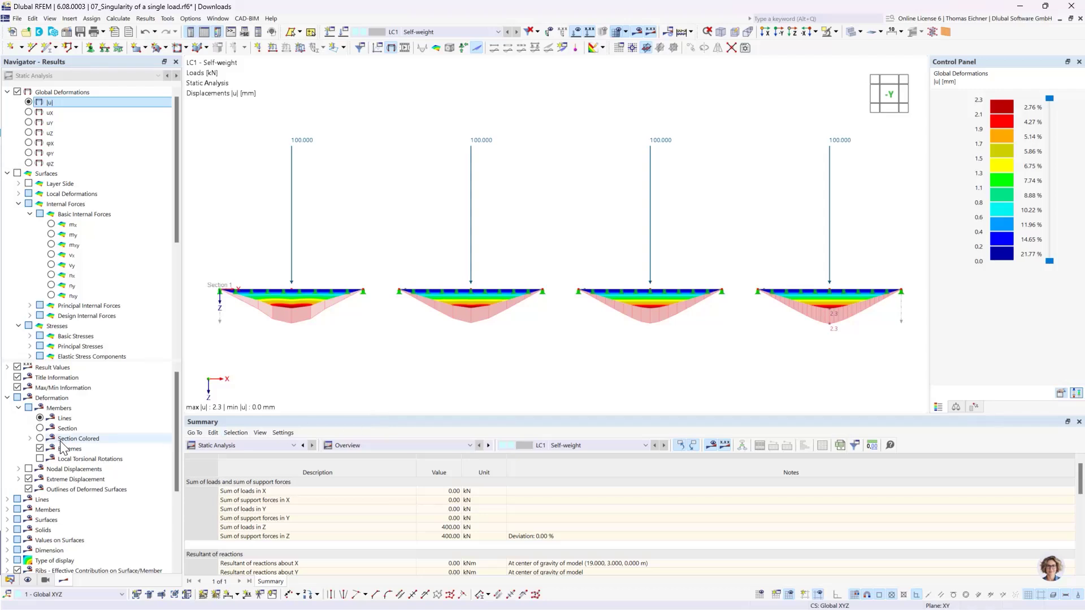
pyautogui.scroll(-4, 51, 560)
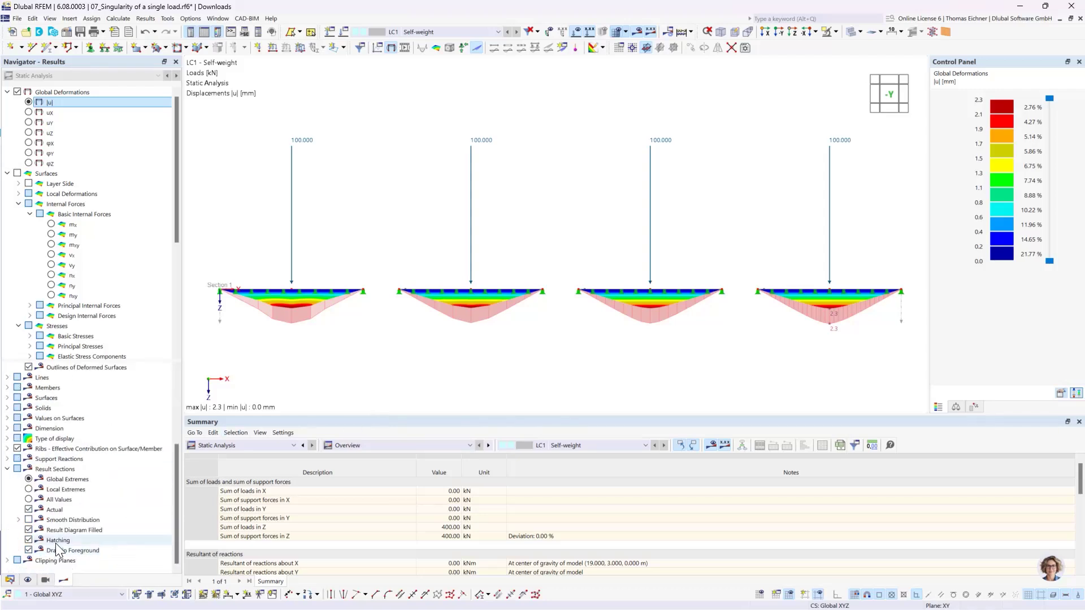
pyautogui.click(29, 489)
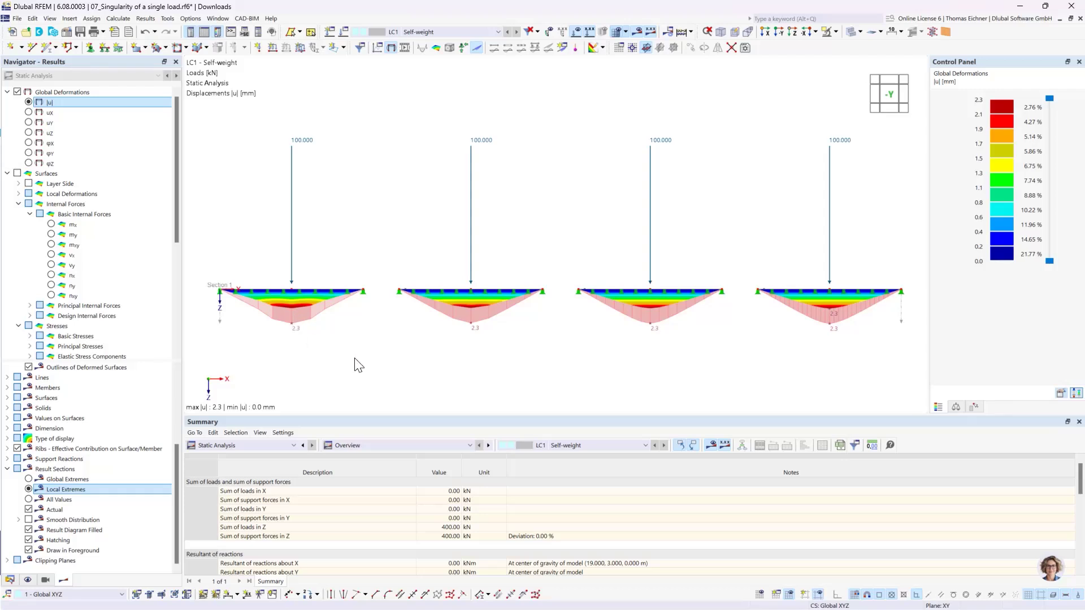
# Display the basic internal force mx on the surfaces and open the result diagrams of the result section
pyautogui.click(51, 225)
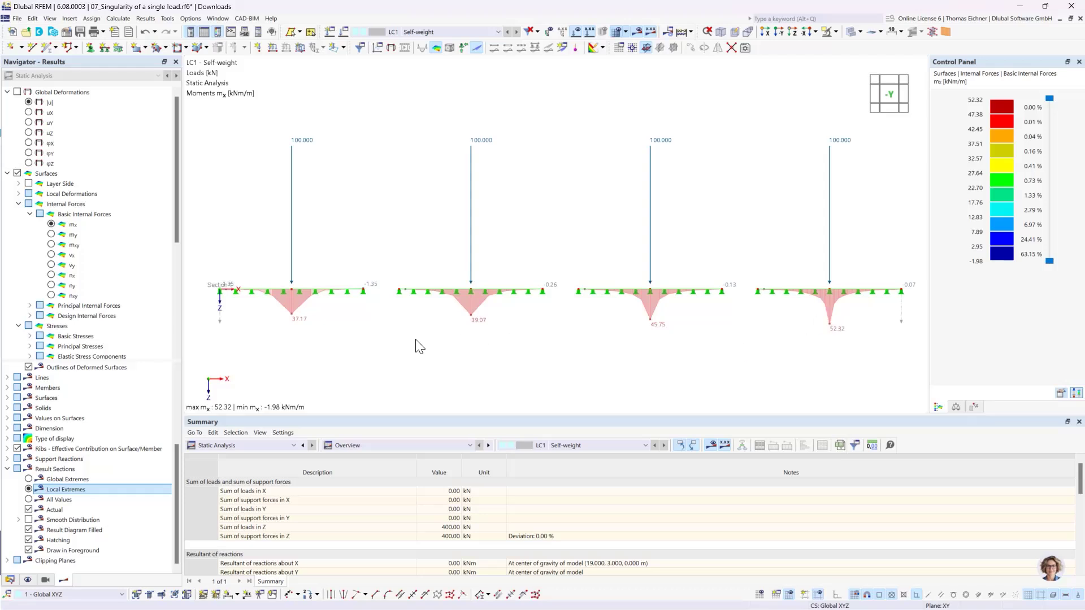
pyautogui.rightClick(220, 323)
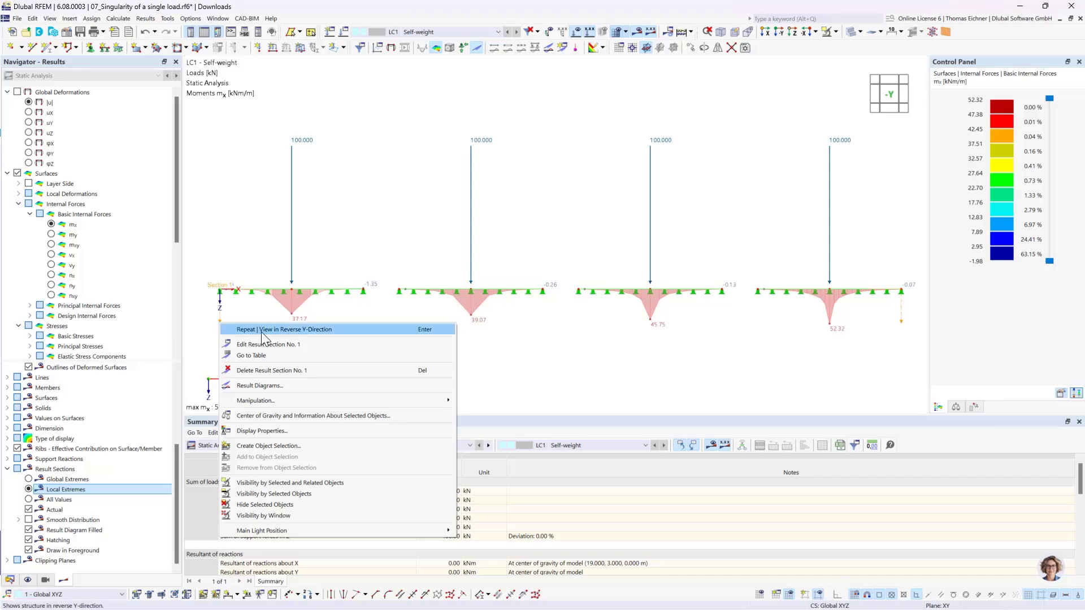
pyautogui.moveTo(264, 403)
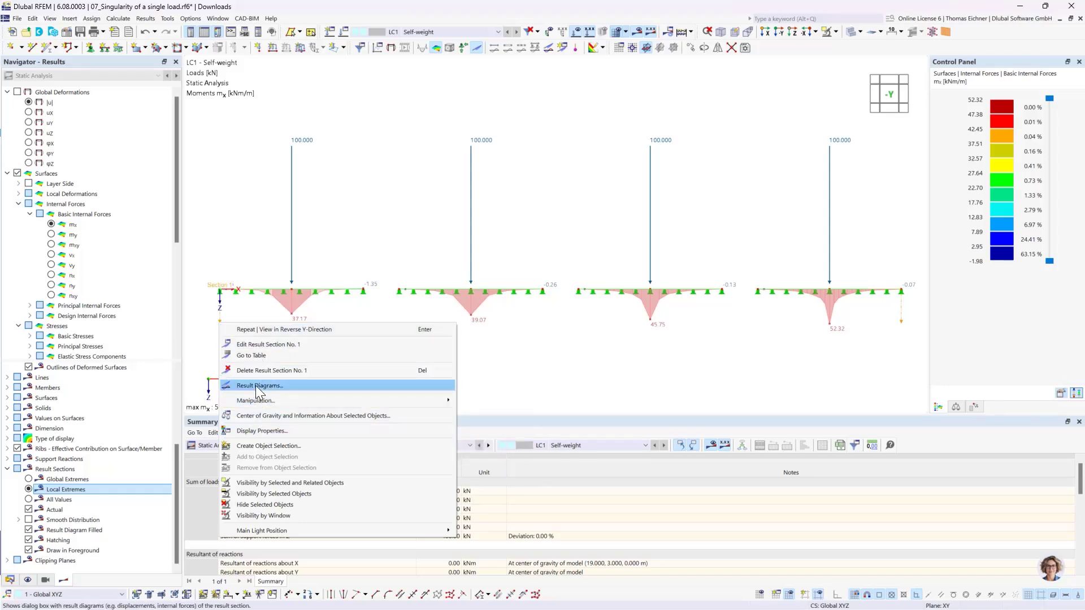
pyautogui.click(258, 387)
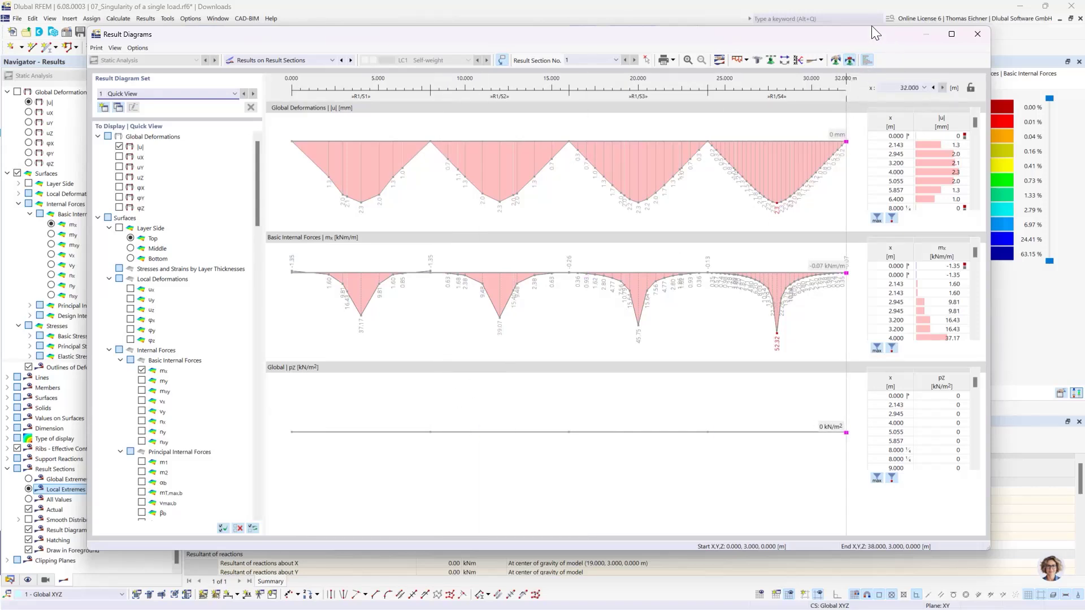
pyautogui.moveTo(872, 26); pyautogui.dragTo(861, 34)
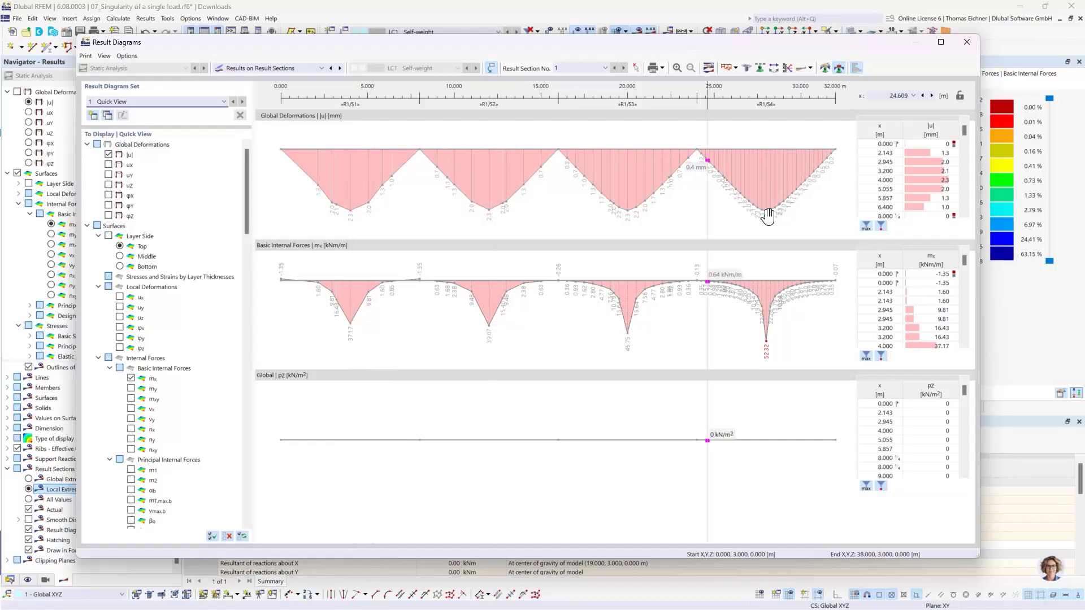
# Define a first smooth range for the result diagrams from 3.5 m to 4.5 m
pyautogui.click(825, 68)
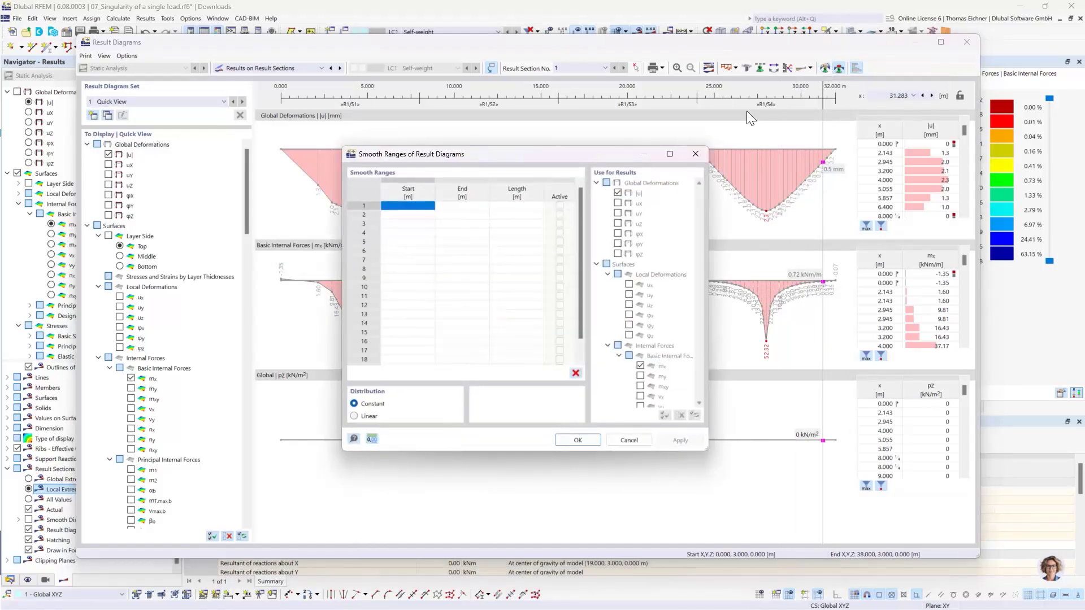
pyautogui.click(424, 207)
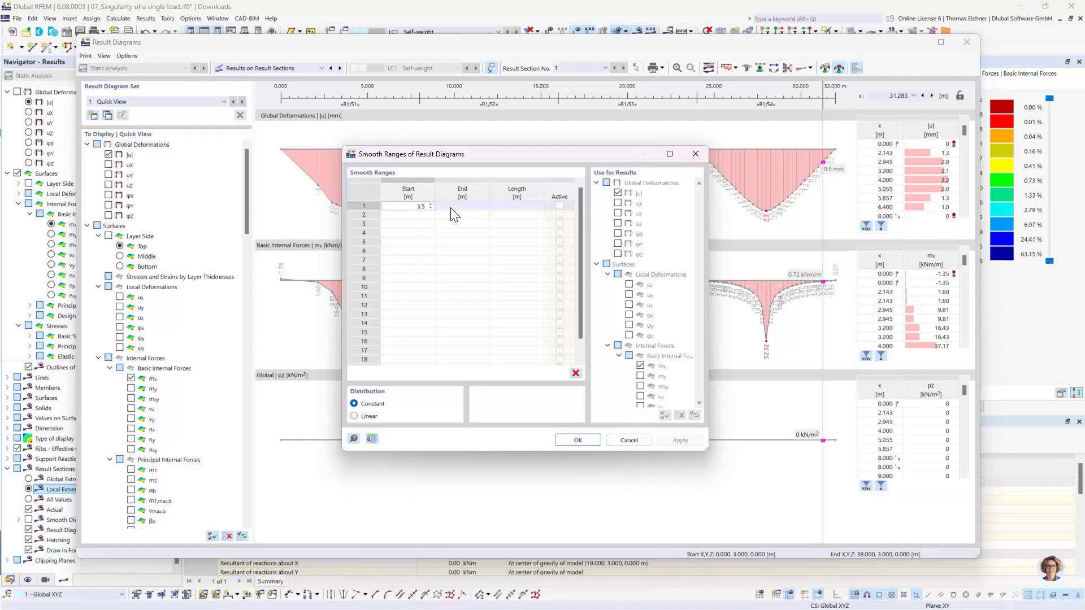
pyautogui.click(453, 207)
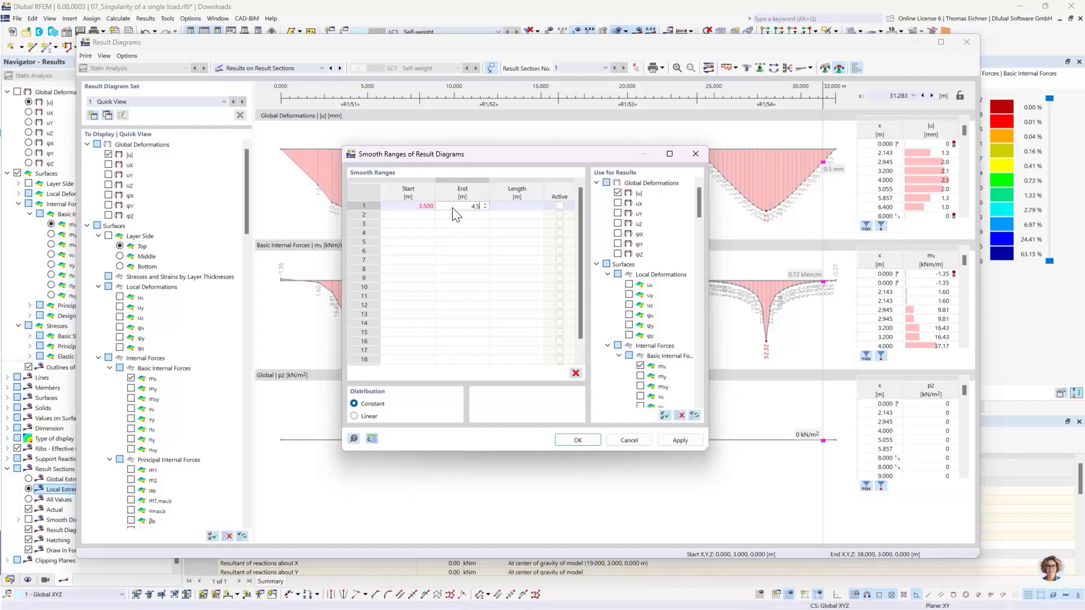
pyautogui.write('4,5')
pyautogui.press('Return')
pyautogui.moveTo(455, 155); pyautogui.dragTo(436, 285)
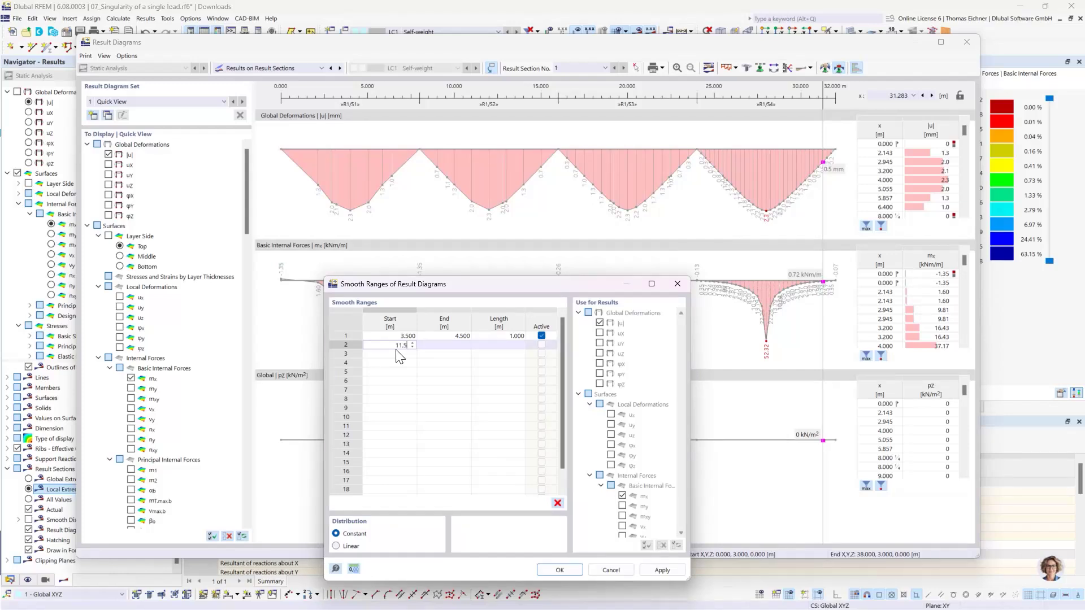
# Add smooth ranges from 11.5 m to 12.5 m and from 19.5 m to 20.5 m
pyautogui.write('11,5')
pyautogui.press('Return')
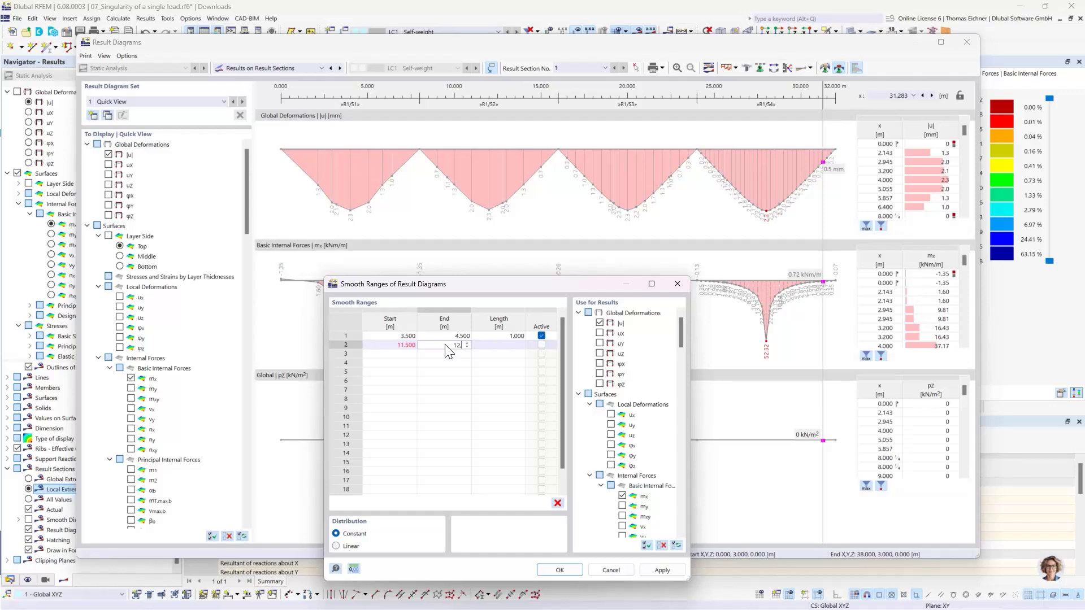
pyautogui.press('Return')
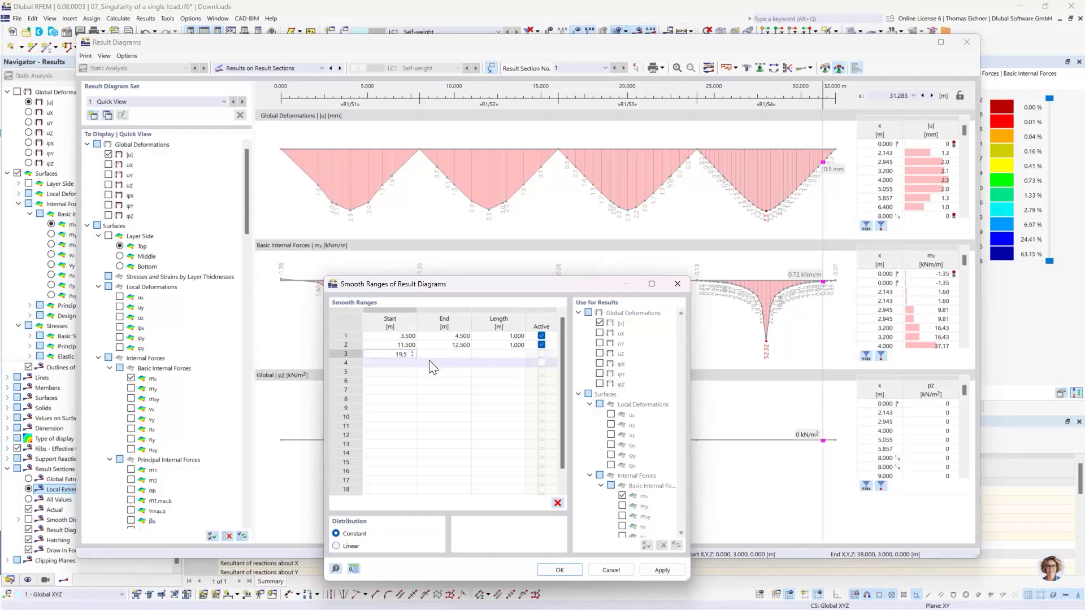
pyautogui.press('Return')
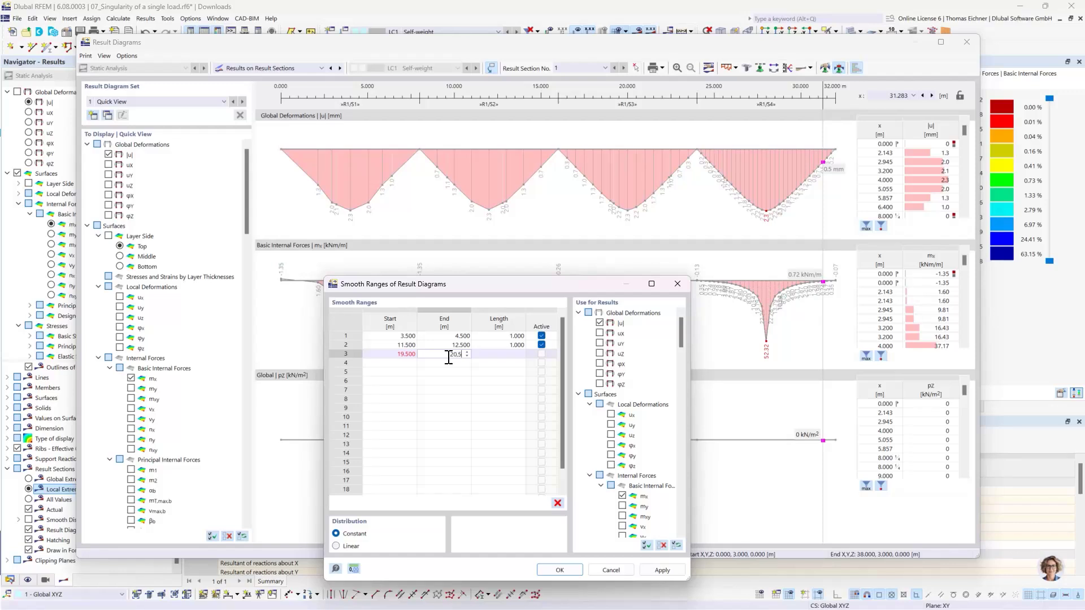
pyautogui.write('20,5')
pyautogui.press('Return')
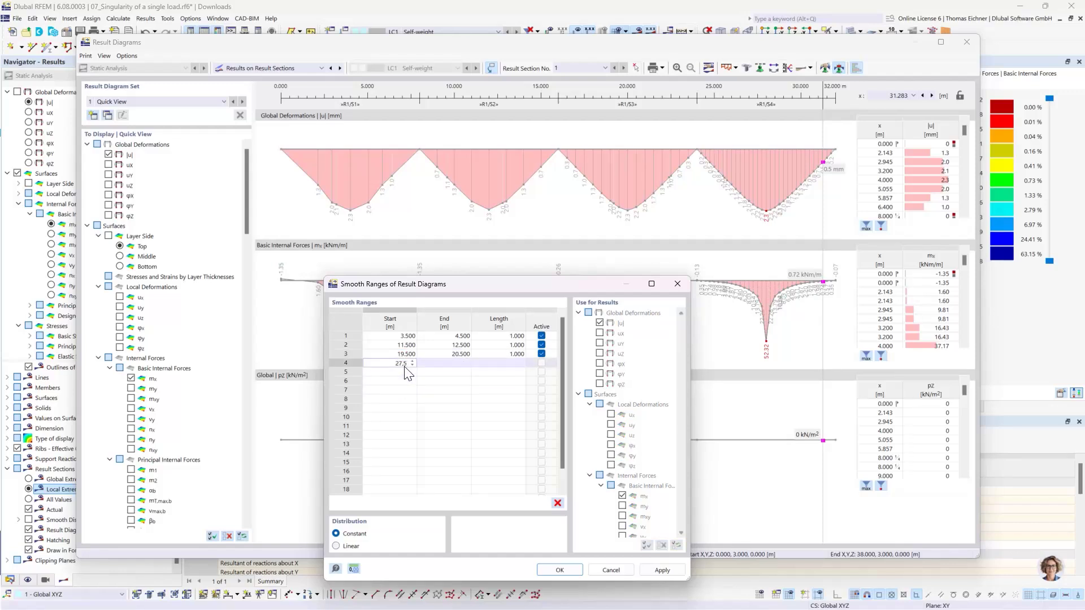
# Add a fourth smooth range from 27.5 m to 28.5 m, apply the smoothing and close the result diagrams
pyautogui.press('Return')
pyautogui.write('2')
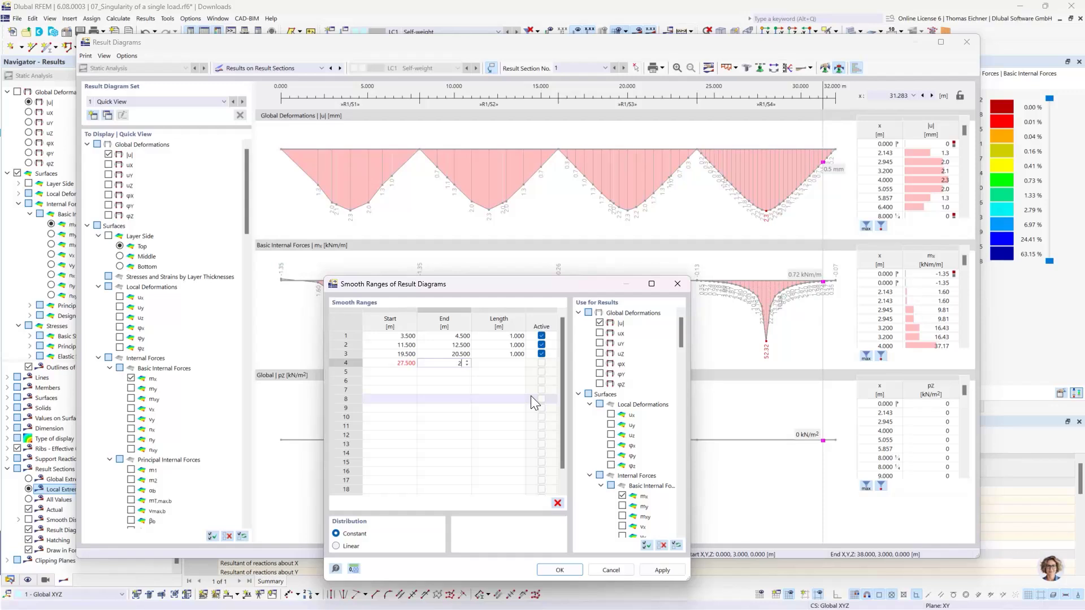
pyautogui.write('8,5')
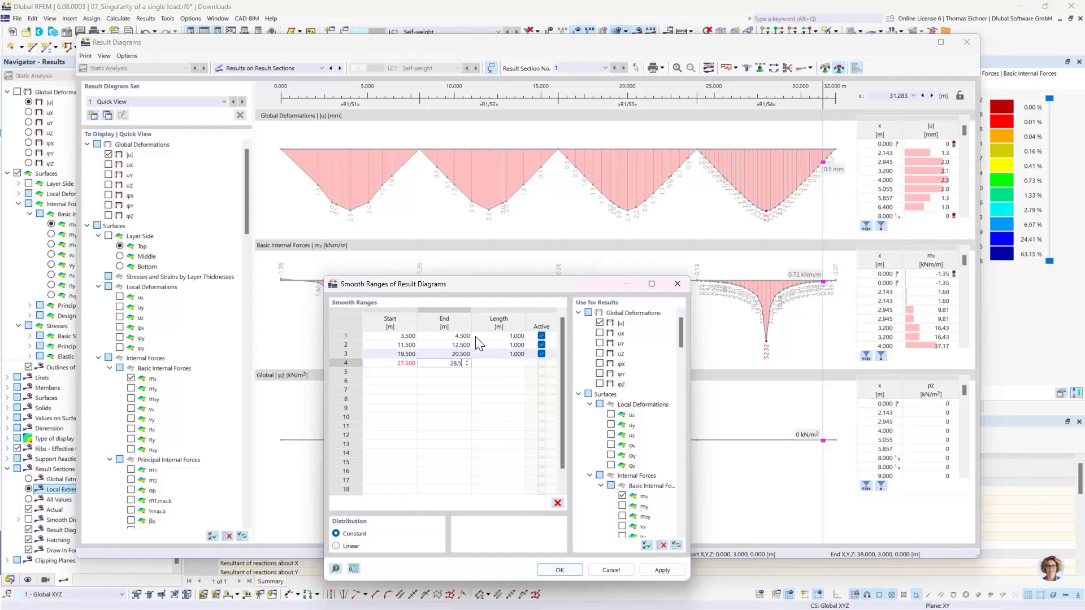
pyautogui.press('Return')
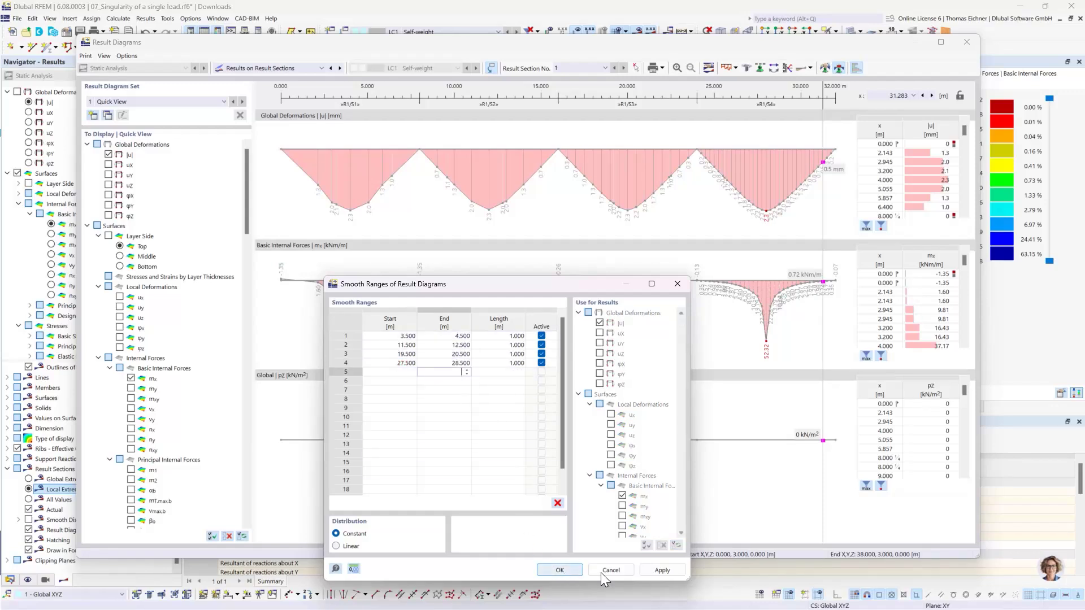
pyautogui.click(655, 572)
pyautogui.moveTo(526, 290); pyautogui.dragTo(469, 249)
pyautogui.click(503, 530)
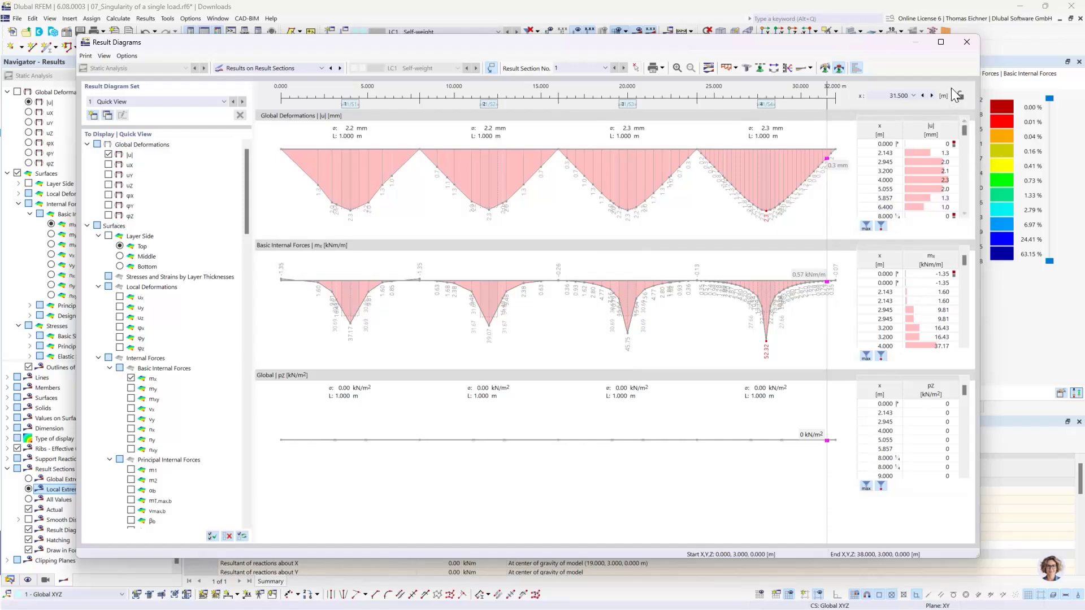
pyautogui.click(967, 43)
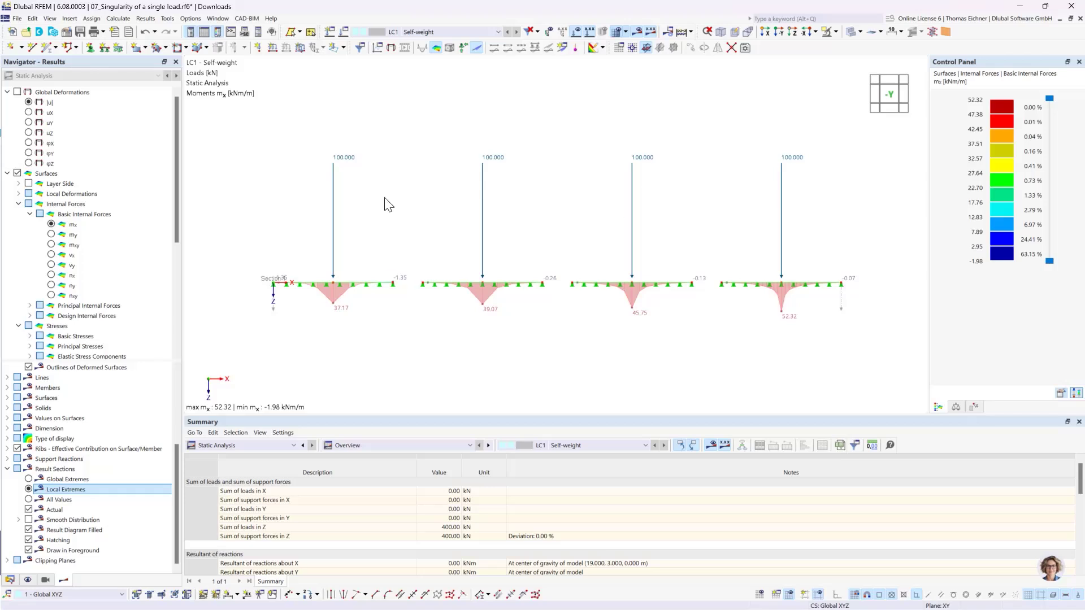
pyautogui.moveTo(827, 224); pyautogui.dragTo(290, 107)
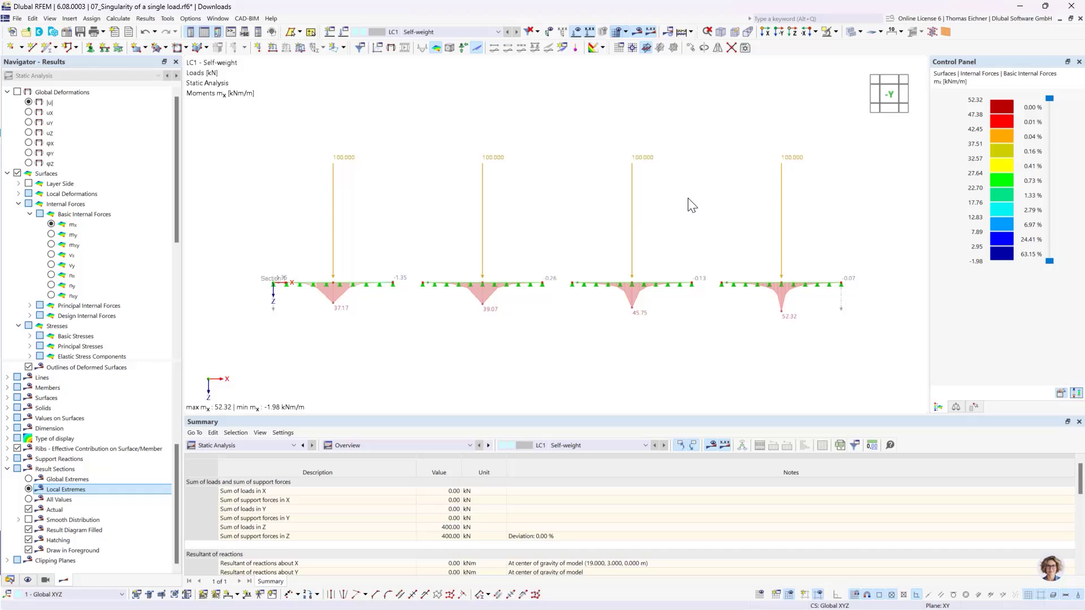
pyautogui.press('Delete')
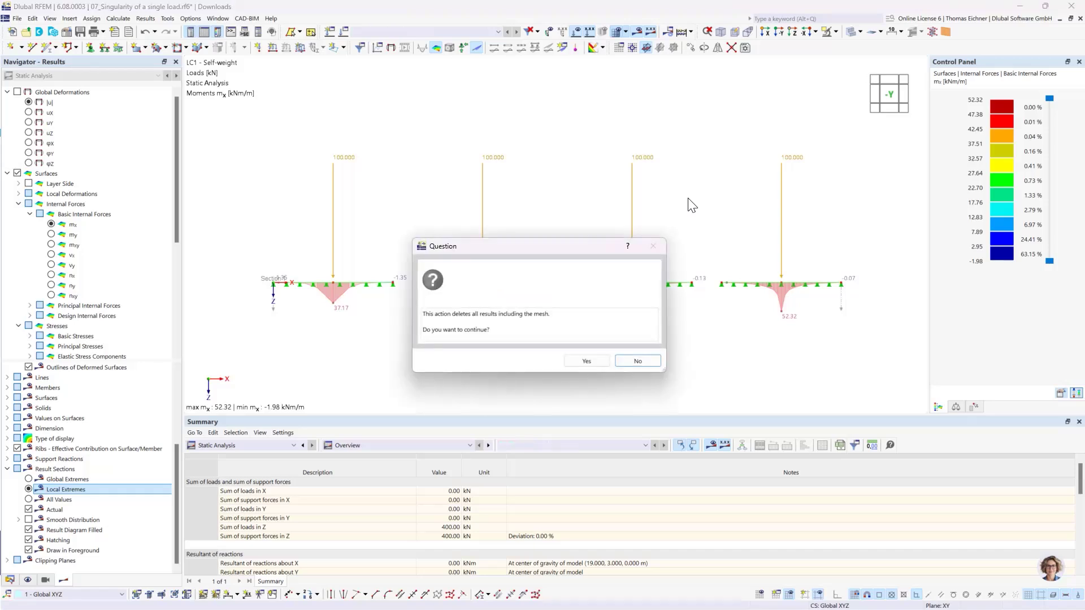
pyautogui.click(633, 361)
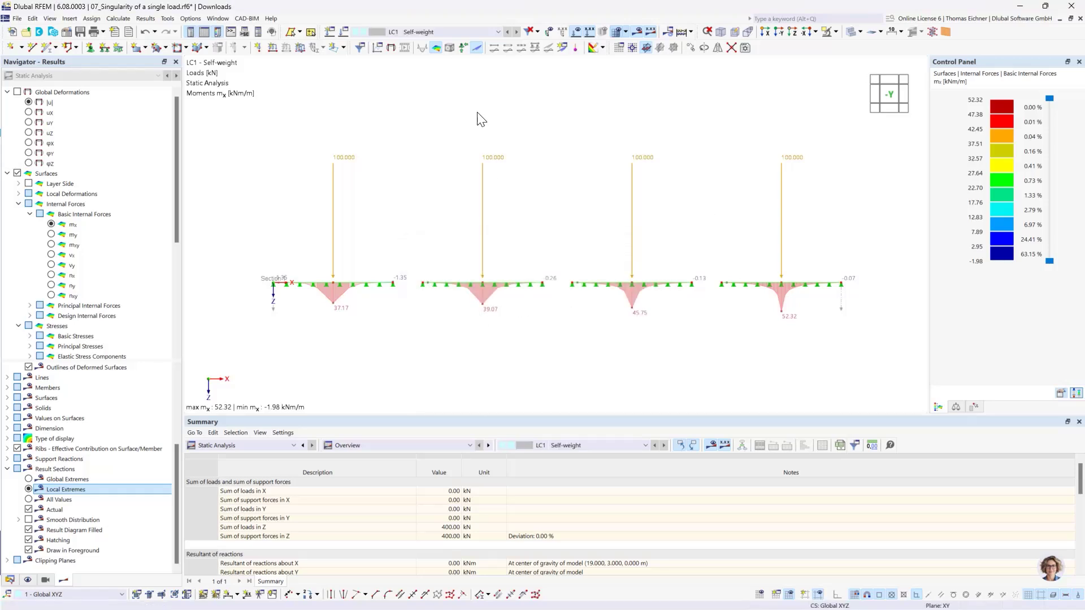
# Copy load case LC1 to LC2 and delete the four nodal loads from the copy
pyautogui.click(344, 32)
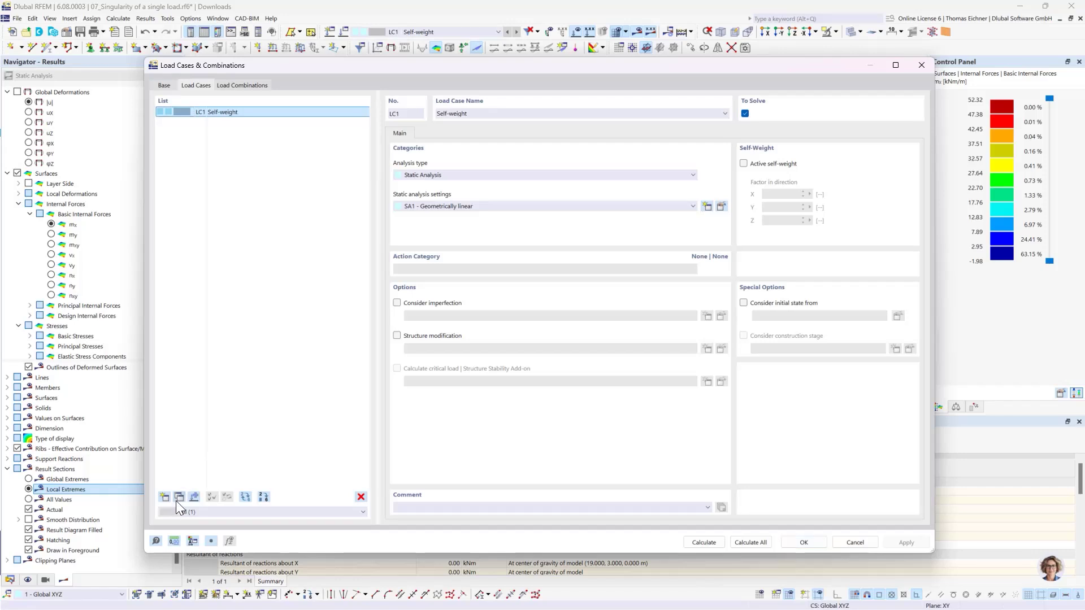
pyautogui.click(177, 497)
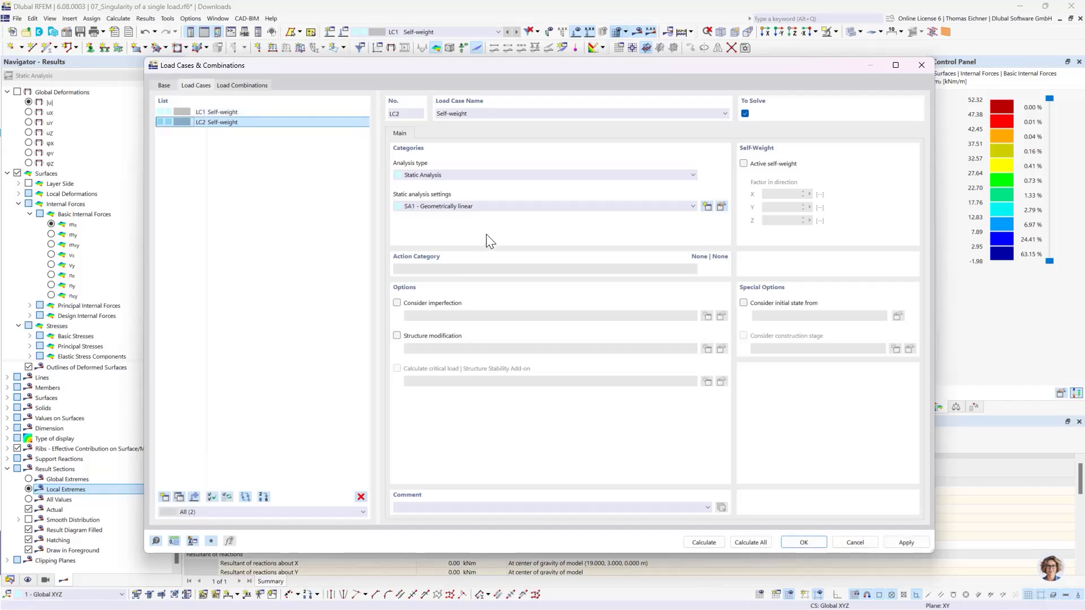
pyautogui.click(809, 545)
pyautogui.moveTo(938, 227); pyautogui.dragTo(398, 80)
pyautogui.press('Delete')
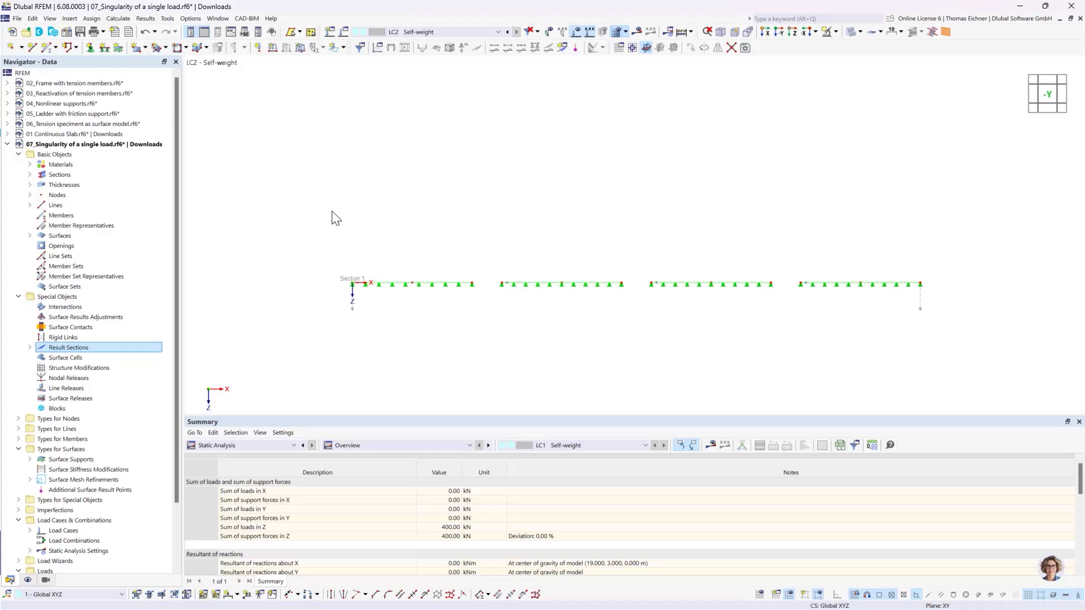
# Start a free rectangular load in LC2 defined by center and sides, with both sides a and b set to 0.5 m
pyautogui.keyDown('ctrl'); pyautogui.moveTo(612, 270); pyautogui.dragTo(590, 290, button='middle'); pyautogui.keyUp('ctrl')
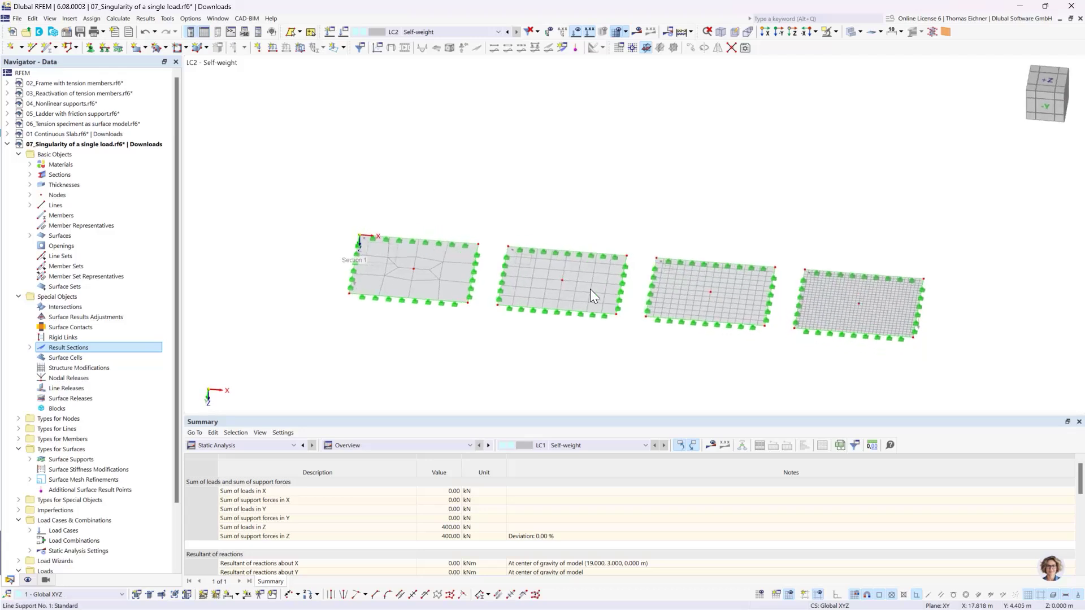
pyautogui.click(332, 49)
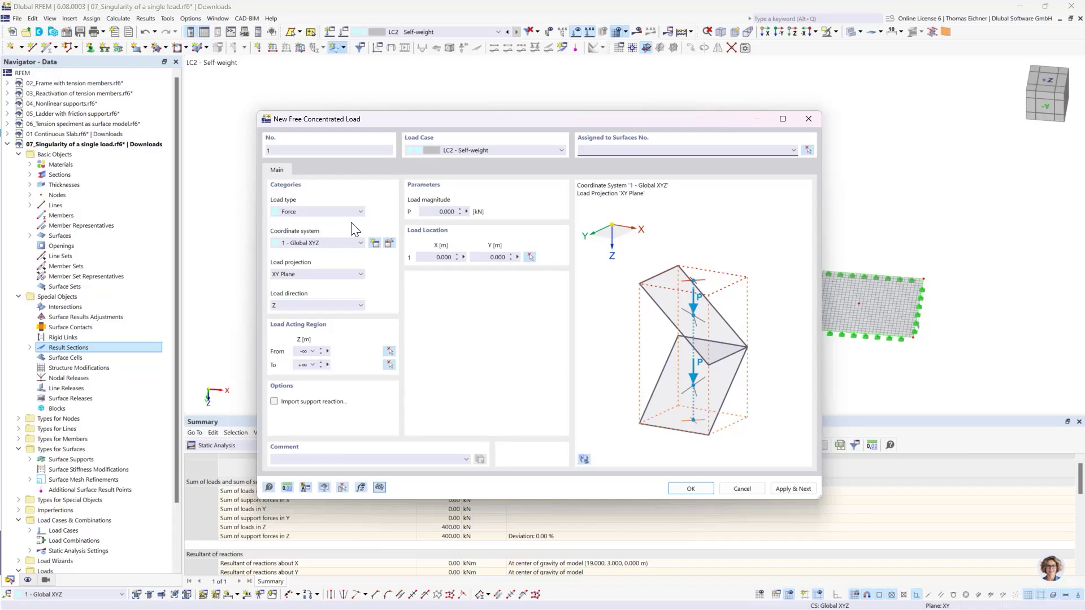
pyautogui.press('Escape')
pyautogui.click(343, 48)
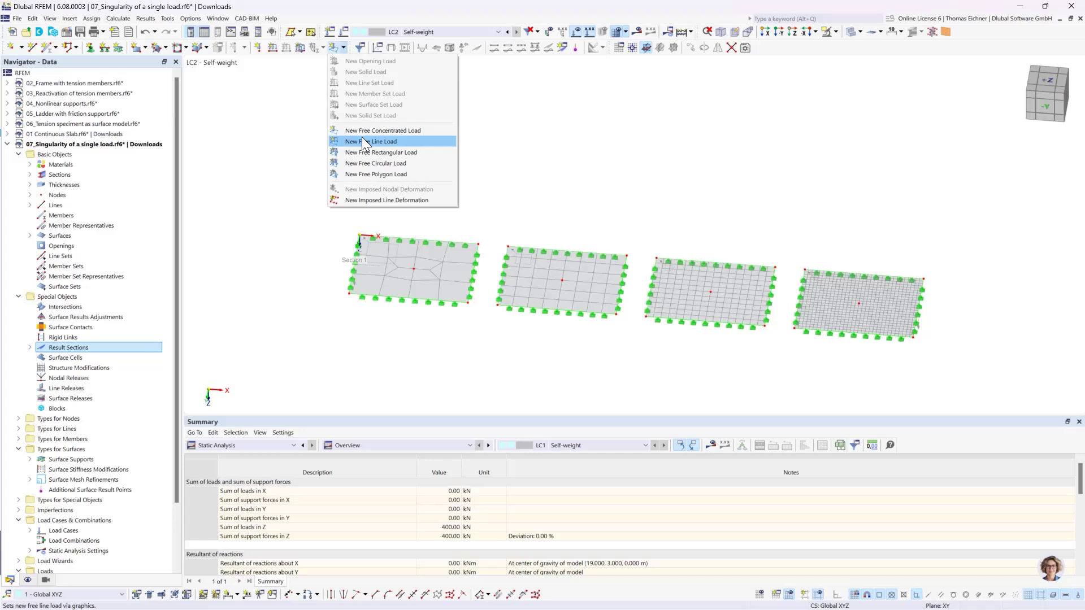
pyautogui.click(360, 152)
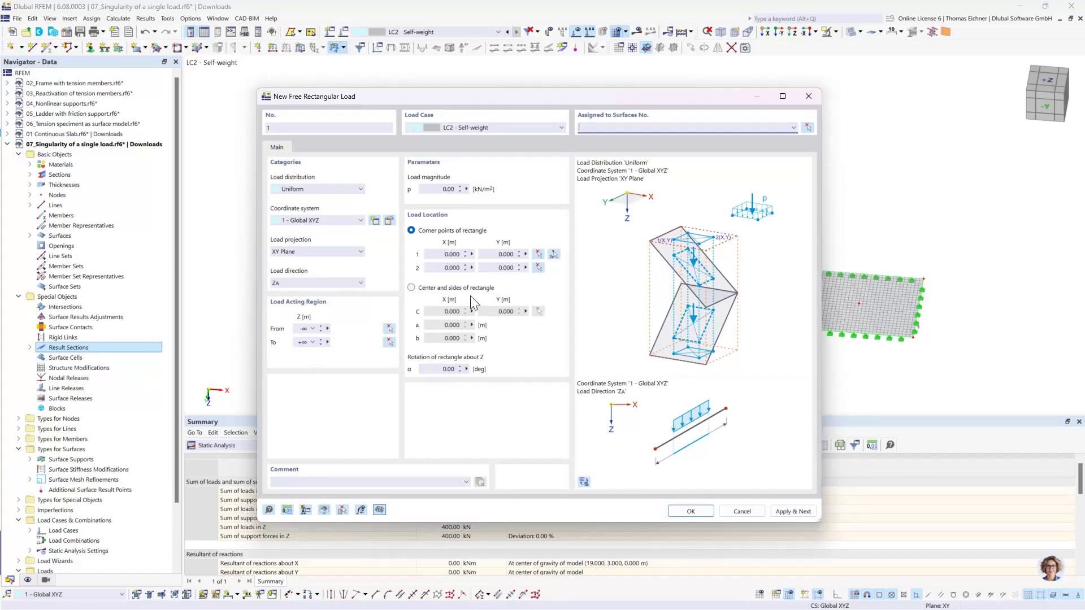
pyautogui.click(412, 288)
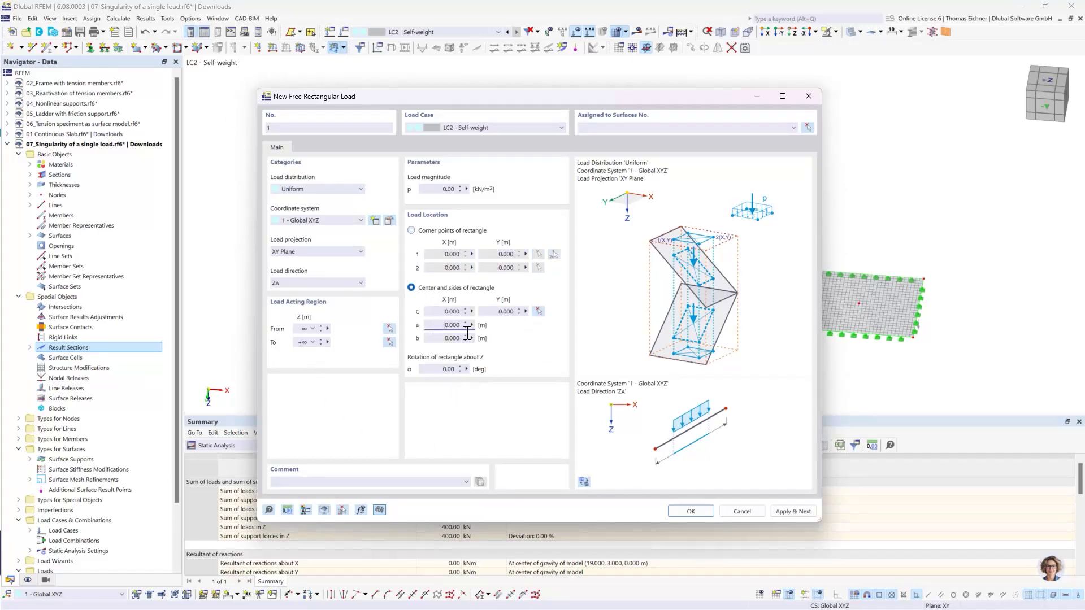
pyautogui.moveTo(468, 333); pyautogui.dragTo(525, 338)
pyautogui.write('0.5')
pyautogui.moveTo(444, 338); pyautogui.dragTo(505, 343)
pyautogui.write('0')
pyautogui.press('Tab')
# Center the rectangular load on the first plate's middle node at X 4 m, Y 3 m and assign it to surface 1
pyautogui.click(539, 311)
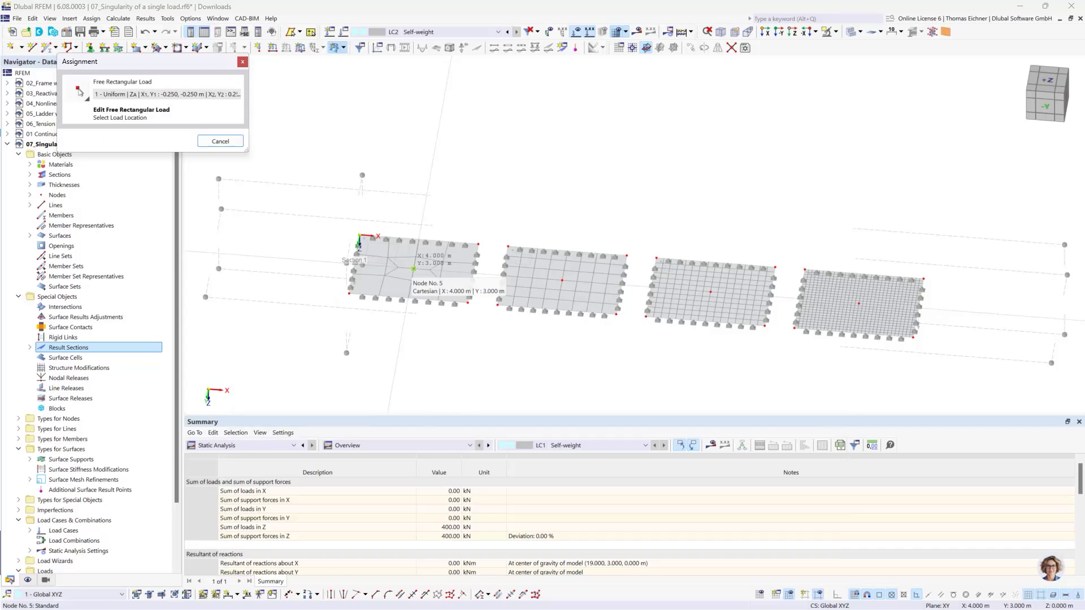
pyautogui.click(414, 269)
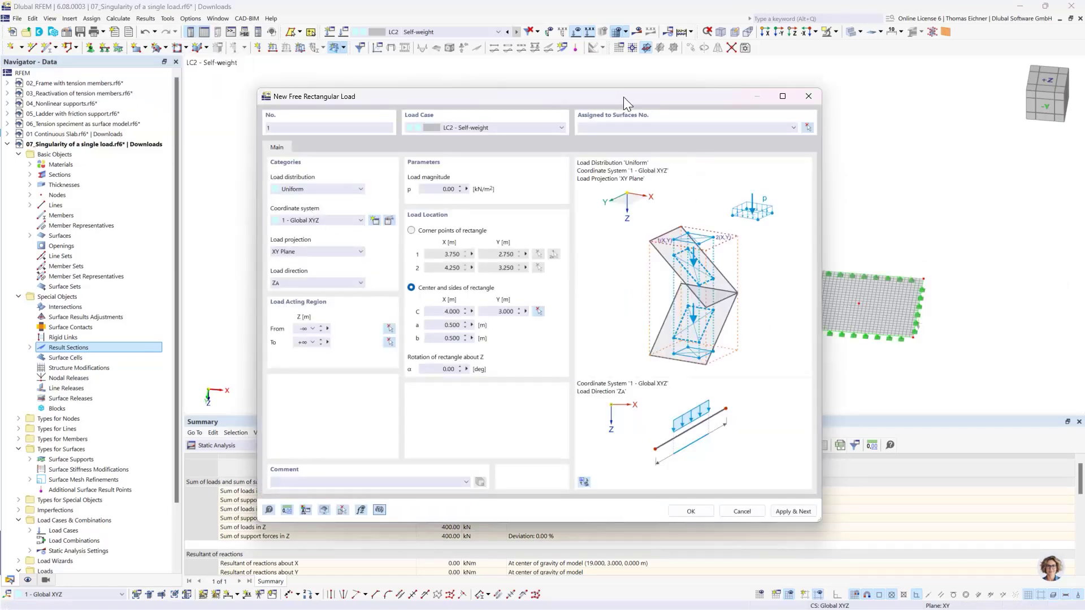
pyautogui.moveTo(628, 104); pyautogui.dragTo(808, 102)
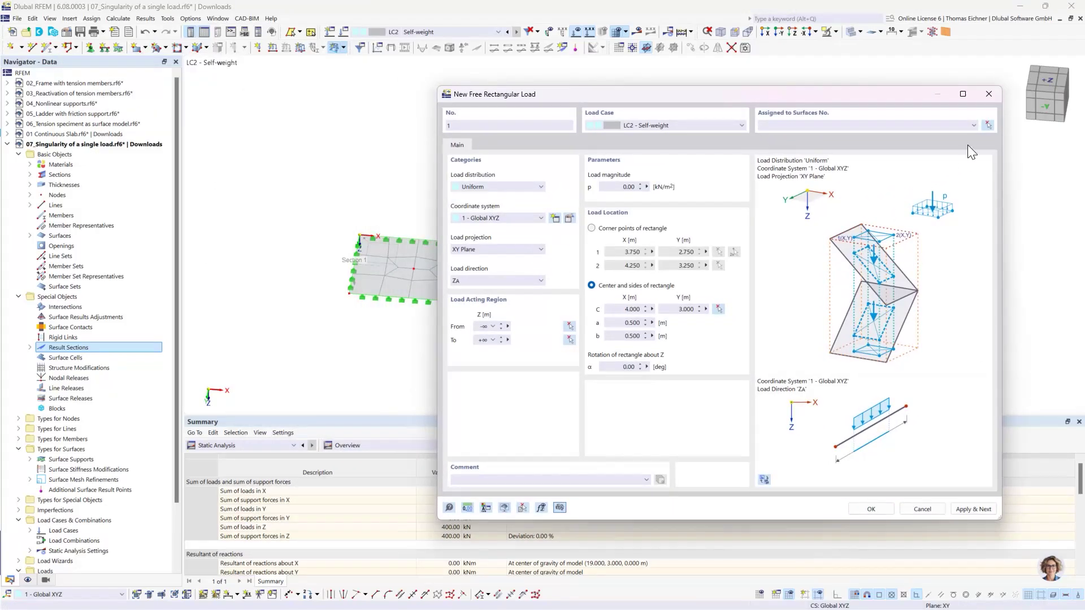
pyautogui.click(987, 125)
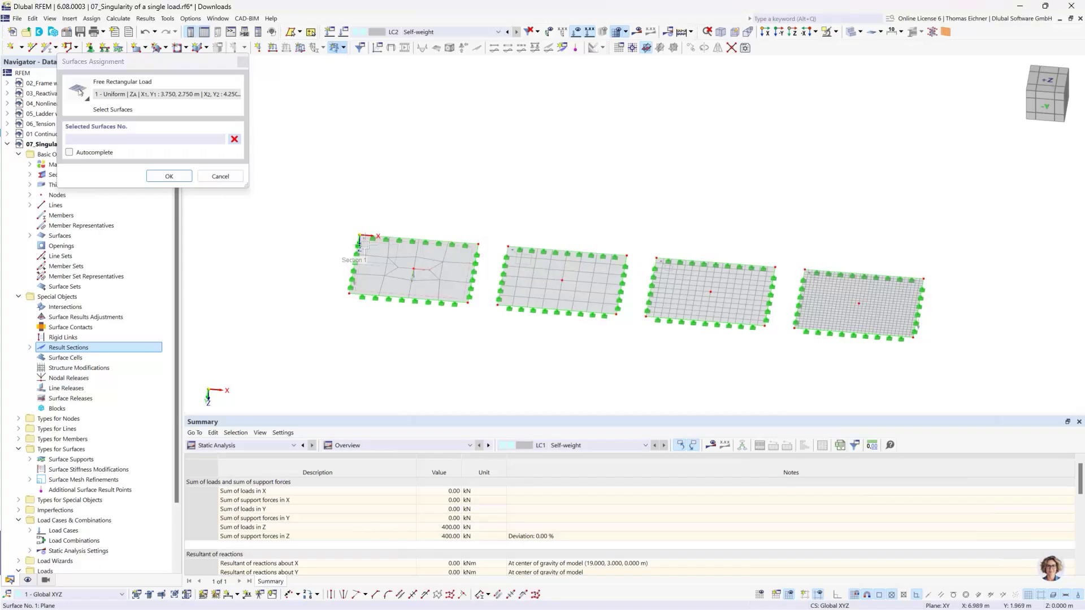
pyautogui.click(174, 174)
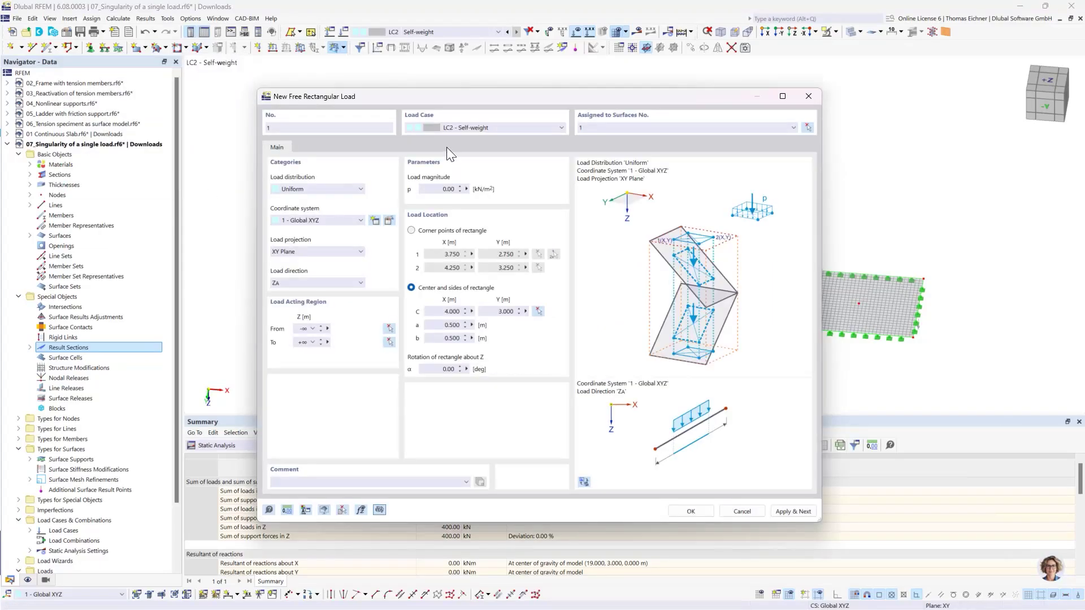
# Try to create the free rectangular load on surface 1 without a load magnitude
pyautogui.moveTo(436, 100); pyautogui.dragTo(677, 104)
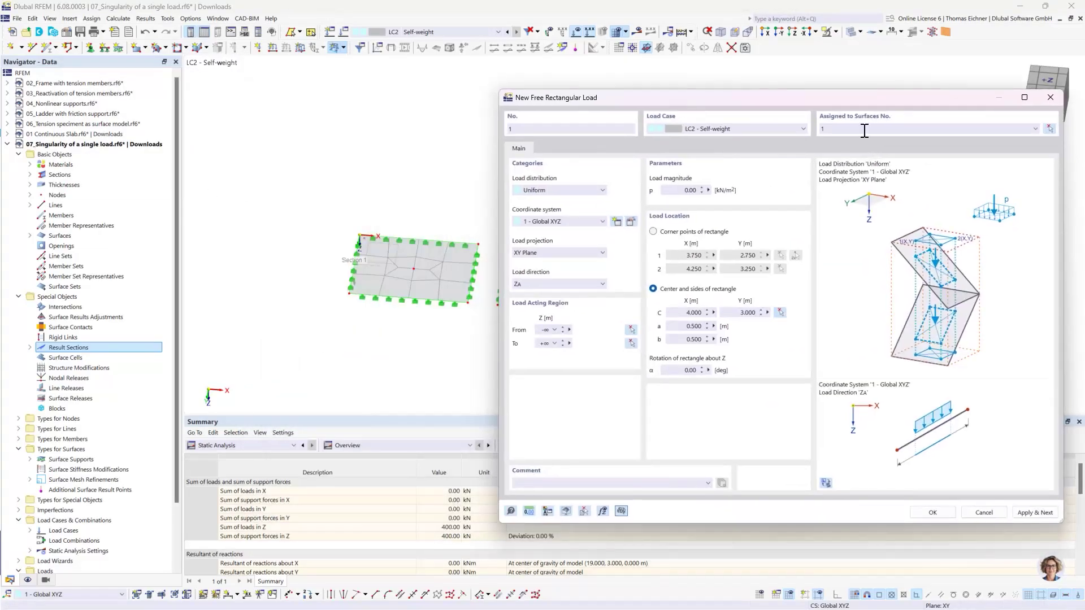
pyautogui.click(692, 312)
pyautogui.click(696, 327)
pyautogui.click(703, 339)
pyautogui.click(688, 327)
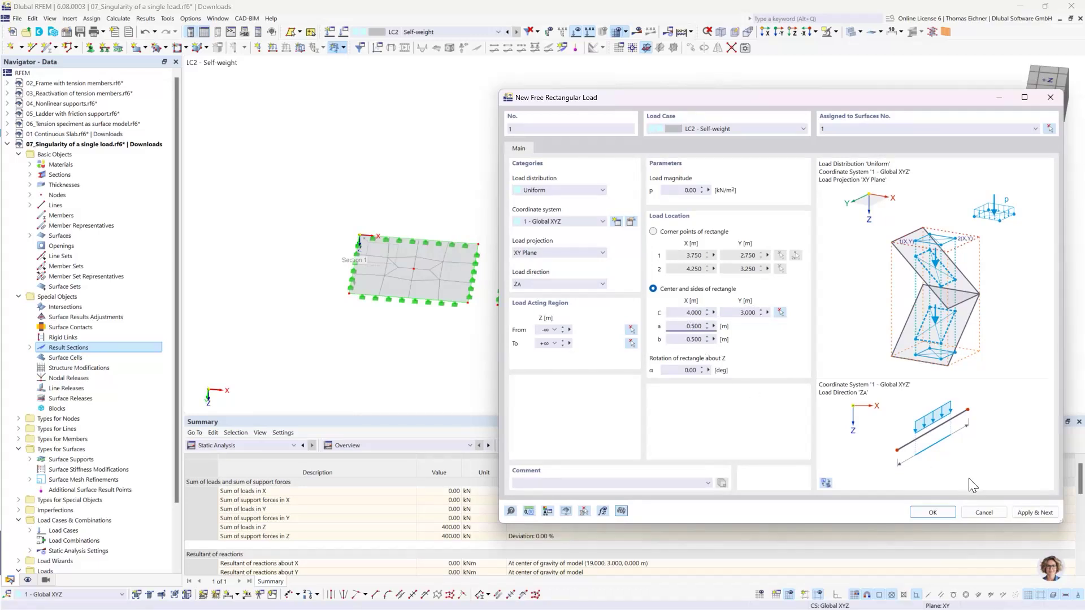
pyautogui.click(1025, 511)
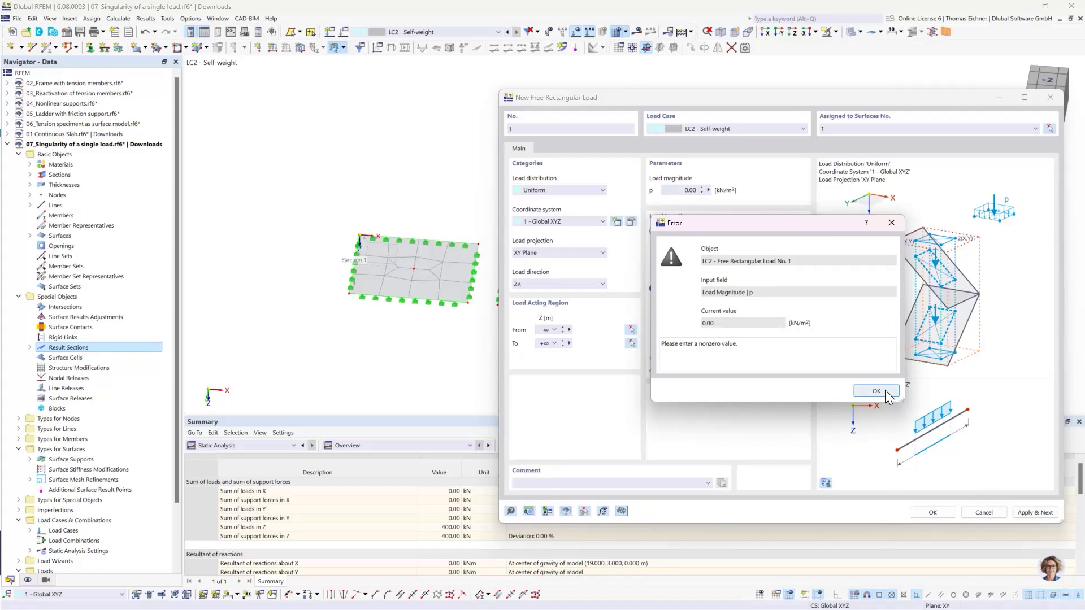
pyautogui.click(876, 391)
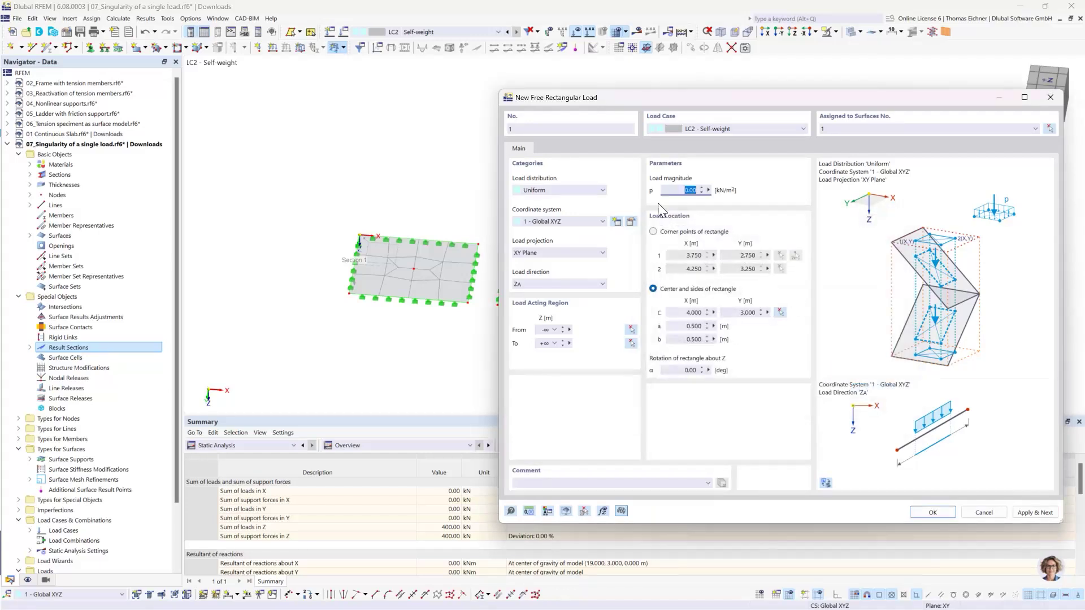
# Define the load magnitude with the formula 100kN/(0.5m*0.5m) and create the load on the first plate, continuing with another load
pyautogui.click(670, 190)
pyautogui.doubleClick(676, 190)
pyautogui.click(708, 190)
pyautogui.click(740, 195)
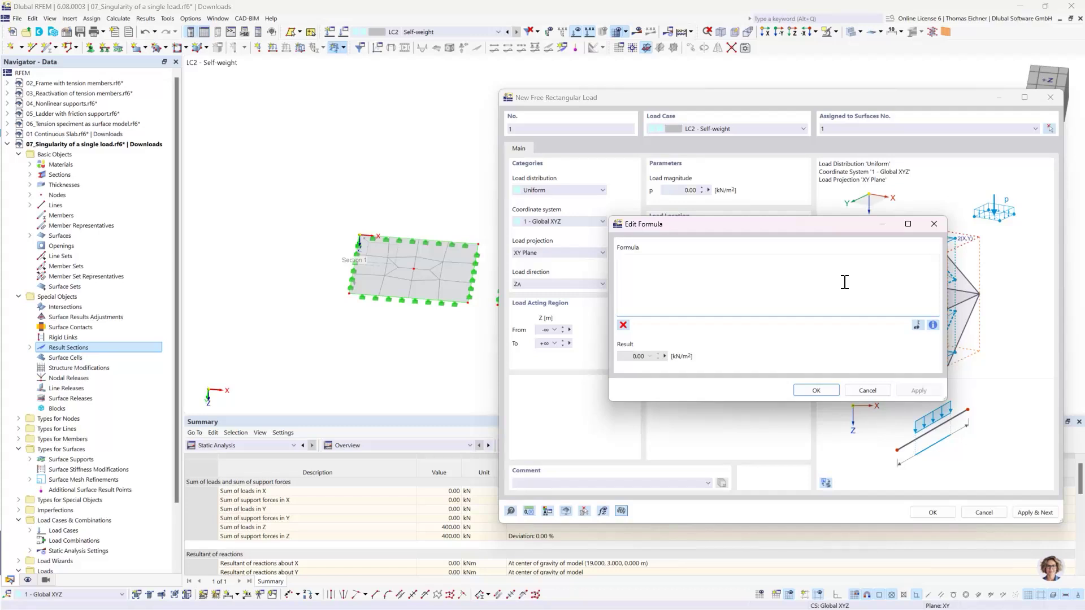
pyautogui.write('100kN/(0.5m*0.5')
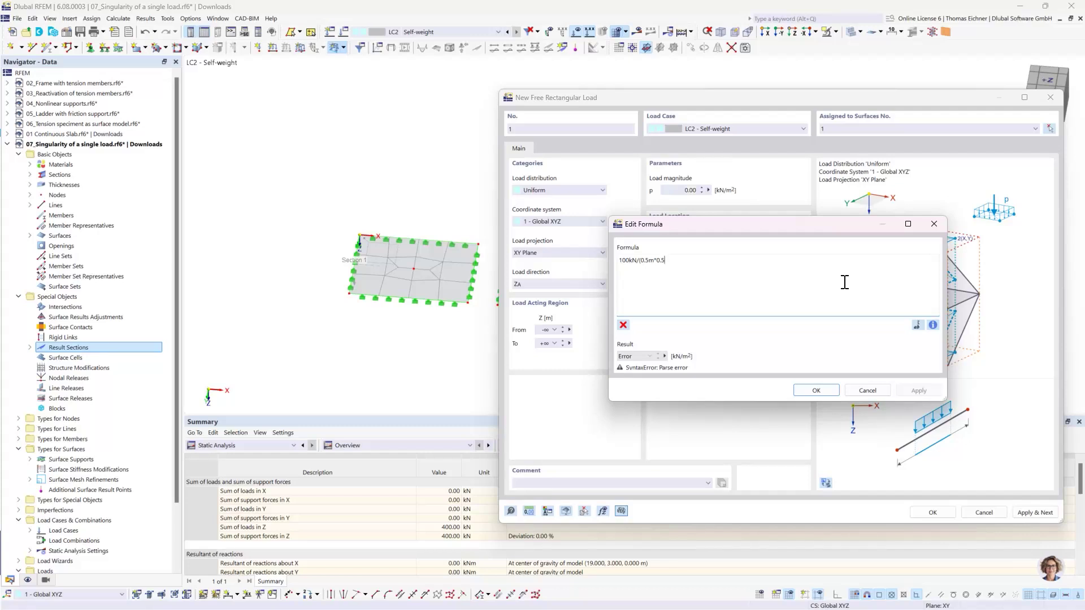
pyautogui.write('m)')
pyautogui.click(818, 391)
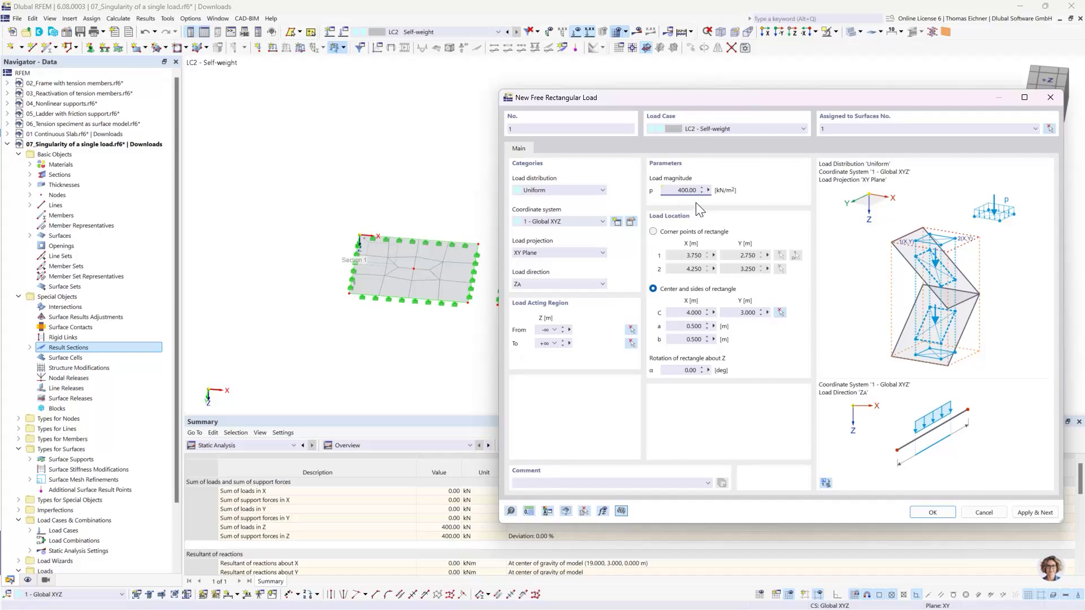
pyautogui.click(1036, 512)
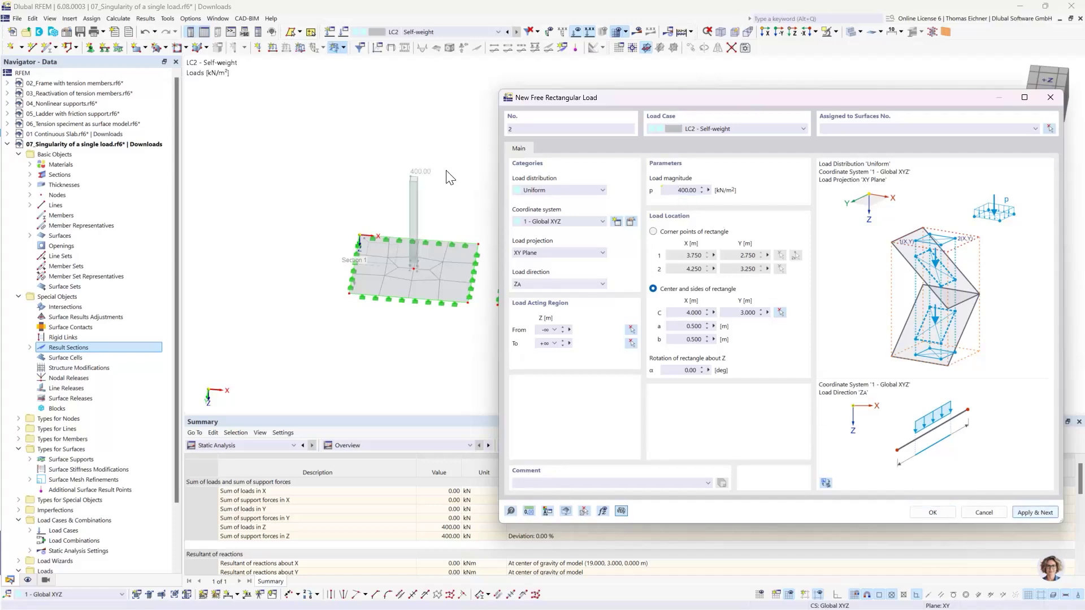
# Create a second 400 kN/m² free rectangular load on surface 2, centered on the plate's middle node at X 14 m, Y 3 m
pyautogui.moveTo(647, 103); pyautogui.dragTo(132, 89)
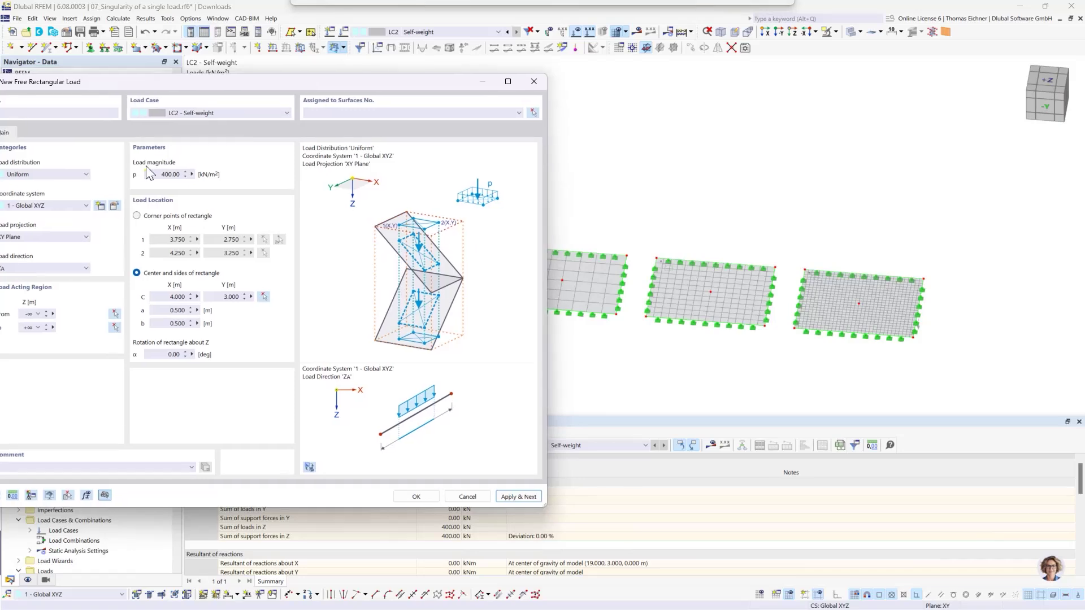
pyautogui.click(264, 297)
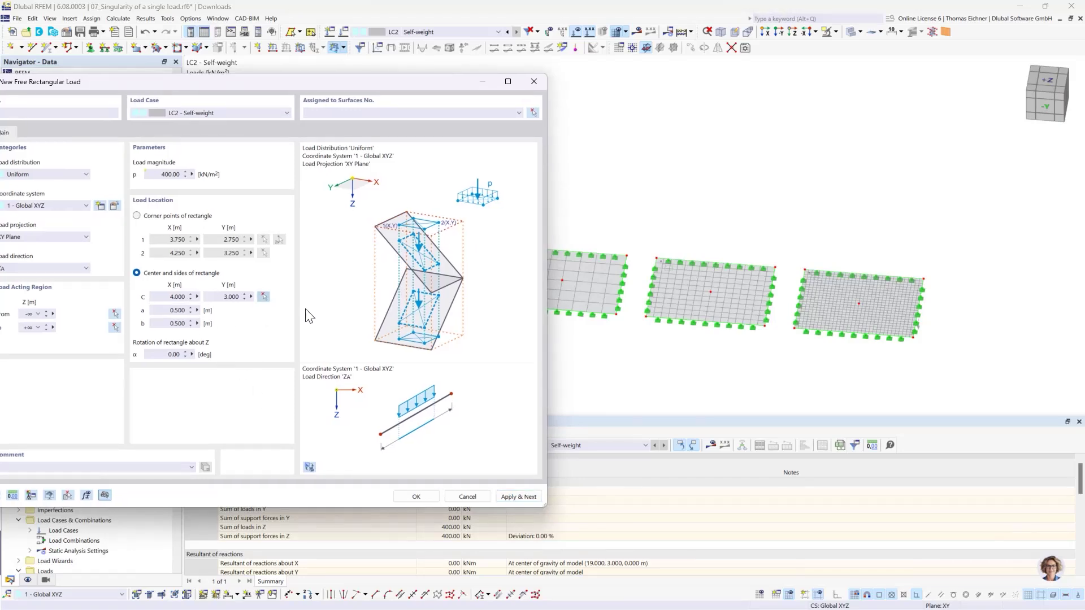
pyautogui.click(551, 282)
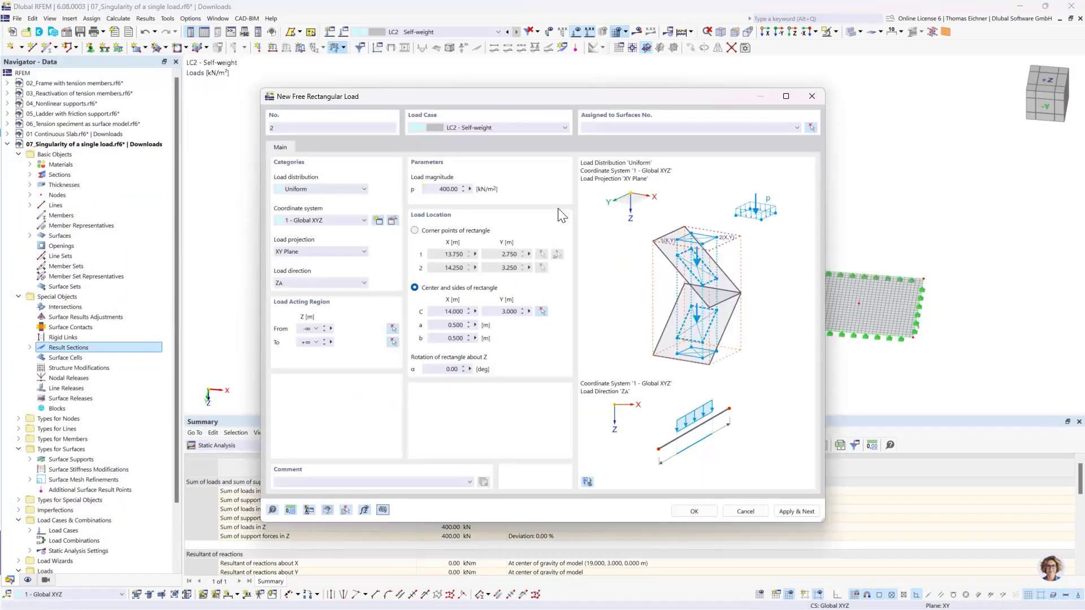
pyautogui.click(816, 127)
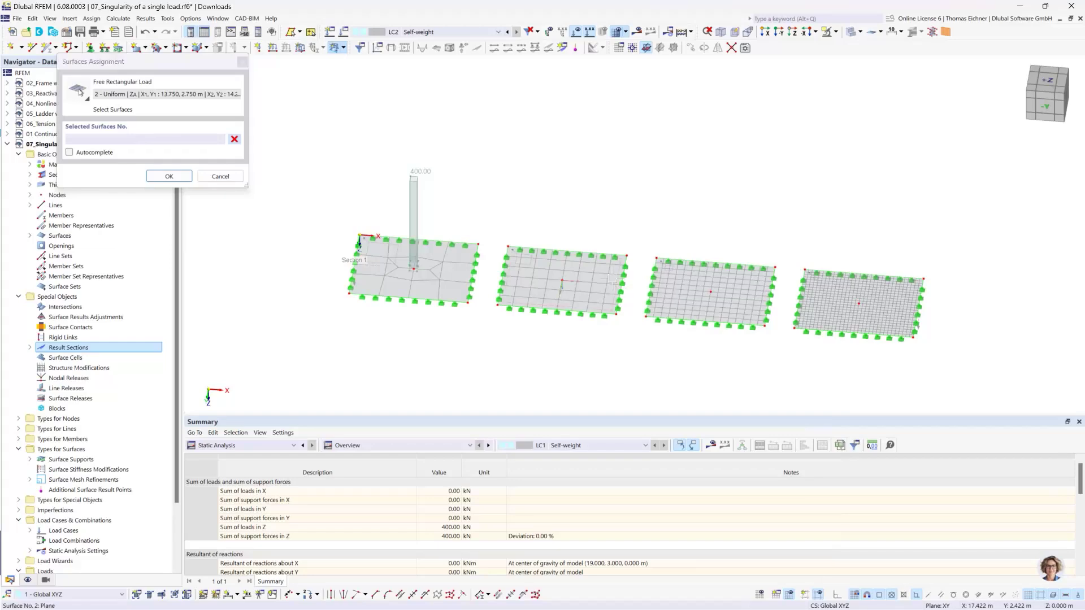
pyautogui.click(611, 280)
pyautogui.click(169, 176)
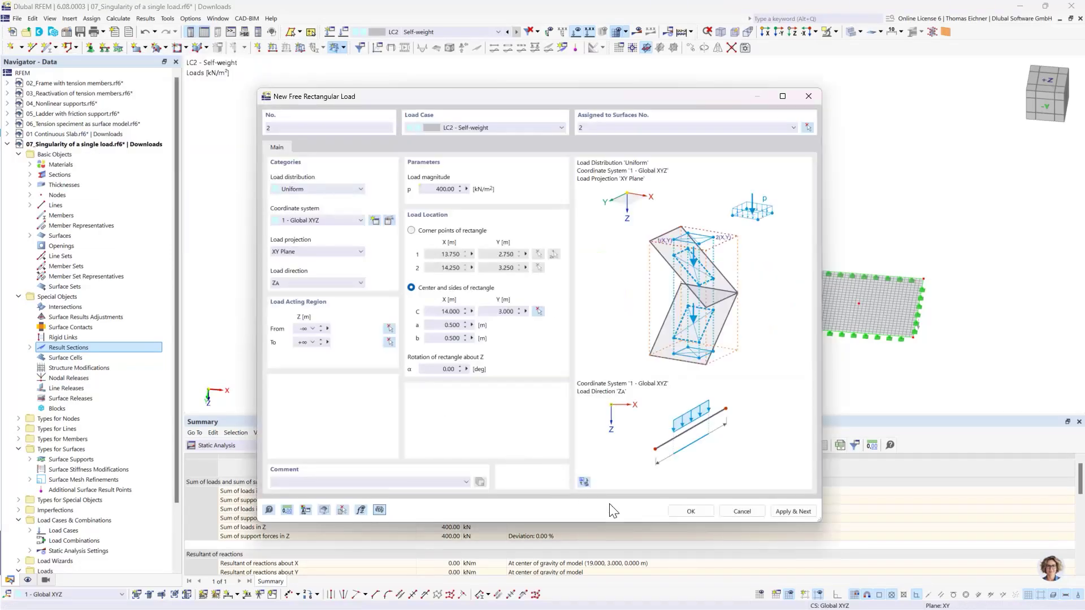
pyautogui.click(778, 511)
# Create a third 400 kN/m² free rectangular load on surface 3, centered on the plate's middle node at X 24 m, Y 3 m
pyautogui.moveTo(600, 100); pyautogui.dragTo(388, 266)
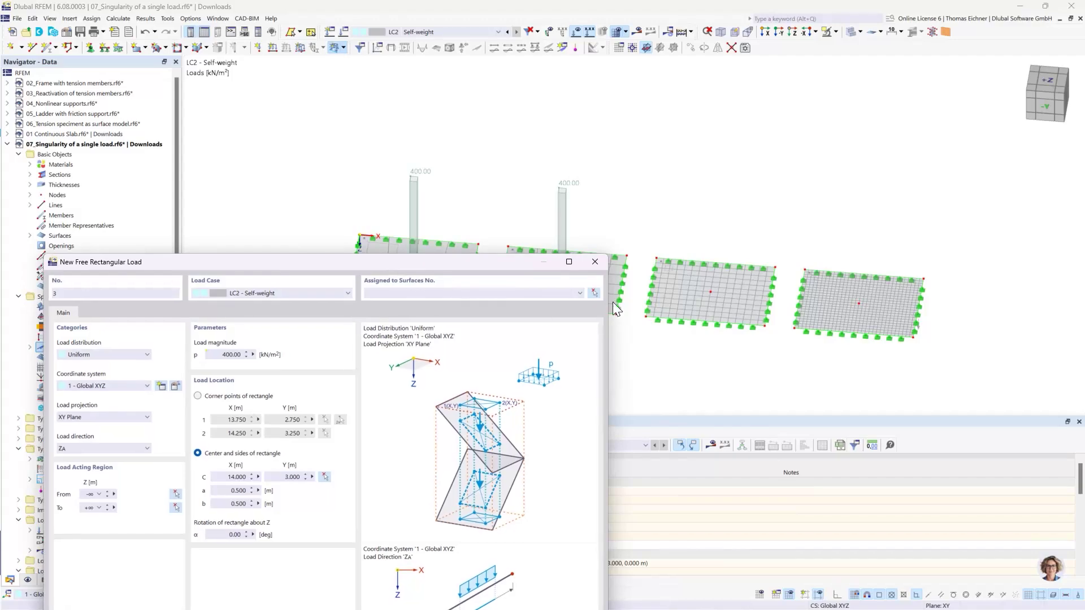
pyautogui.click(680, 287)
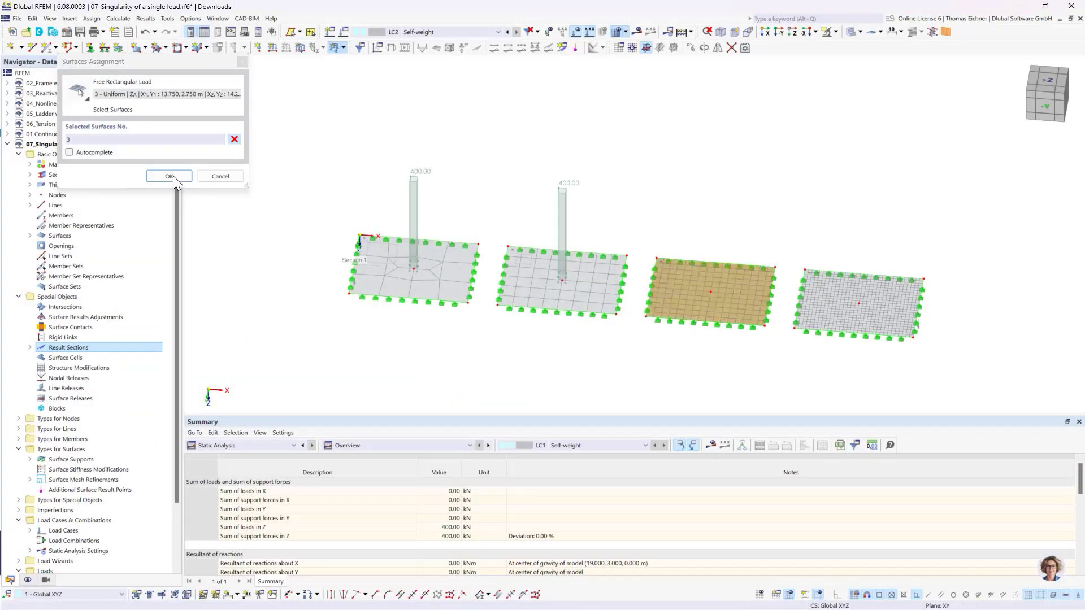
pyautogui.click(170, 176)
pyautogui.click(537, 313)
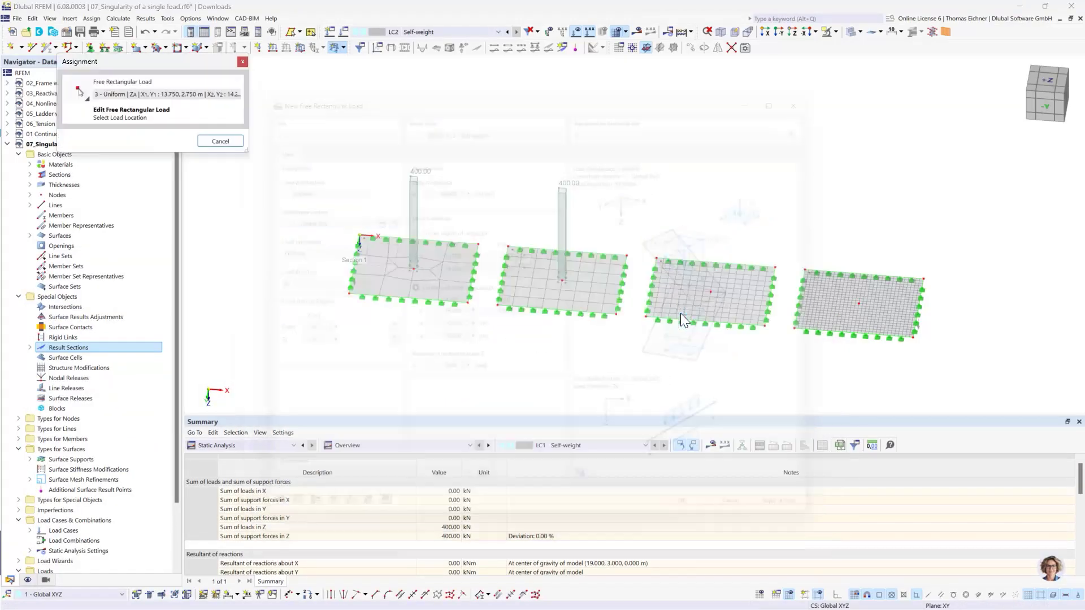
pyautogui.click(711, 292)
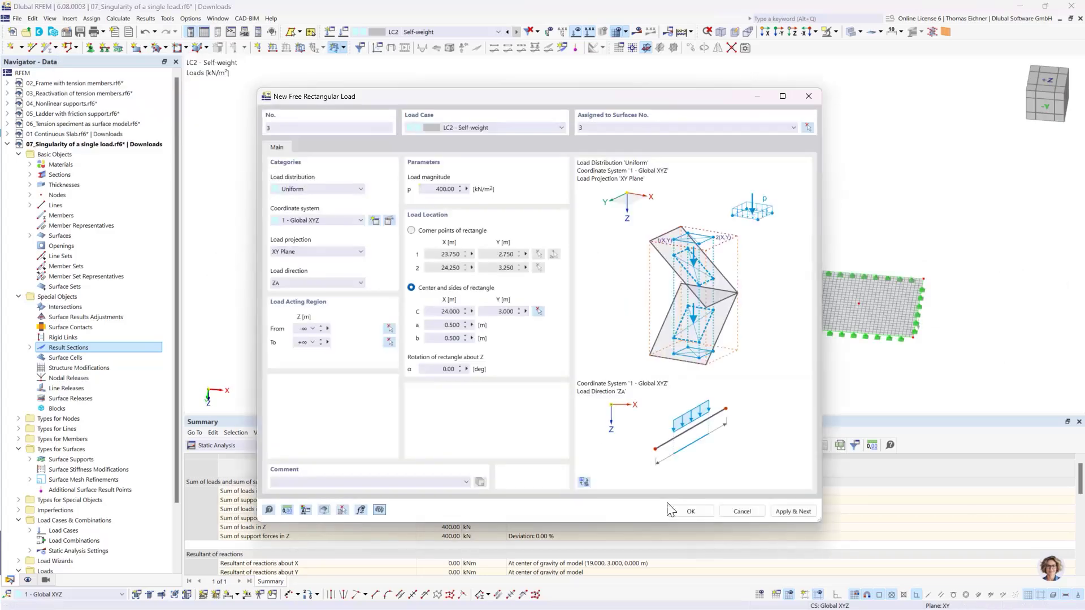
pyautogui.click(789, 511)
# Create the fourth 400 kN/m² free rectangular load on surface 4, centered at X 34 m, Y 3 m, and finish adding loads
pyautogui.click(808, 129)
pyautogui.click(820, 294)
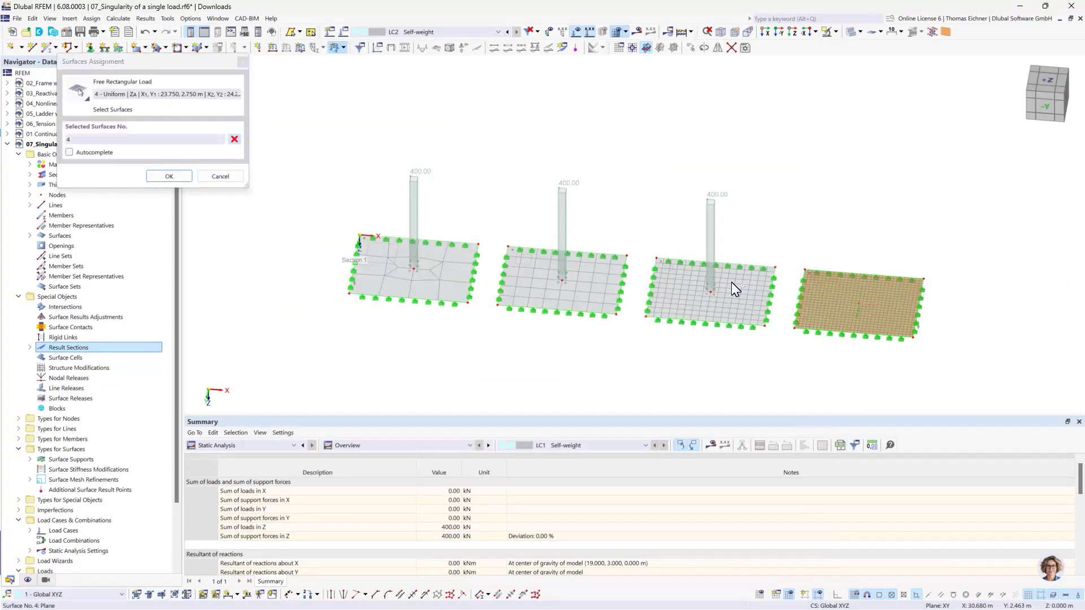
pyautogui.click(169, 176)
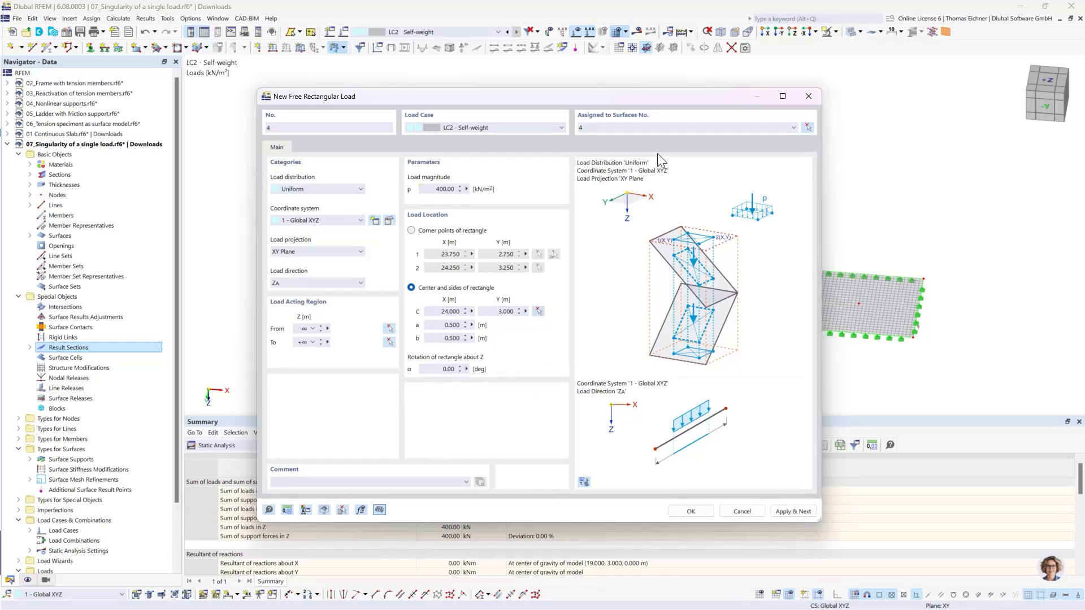
pyautogui.click(539, 311)
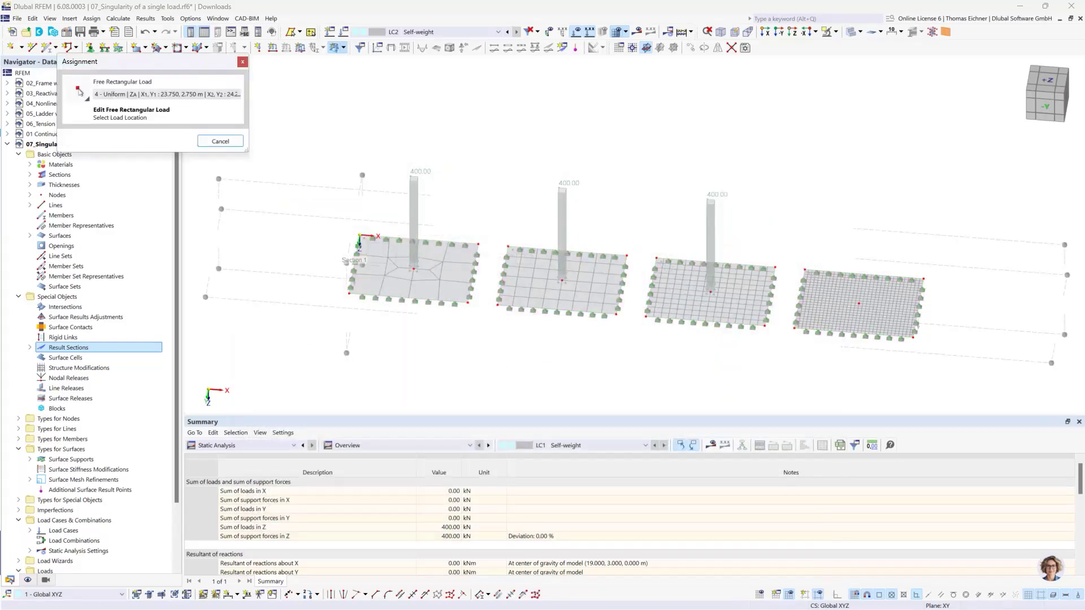
pyautogui.click(858, 303)
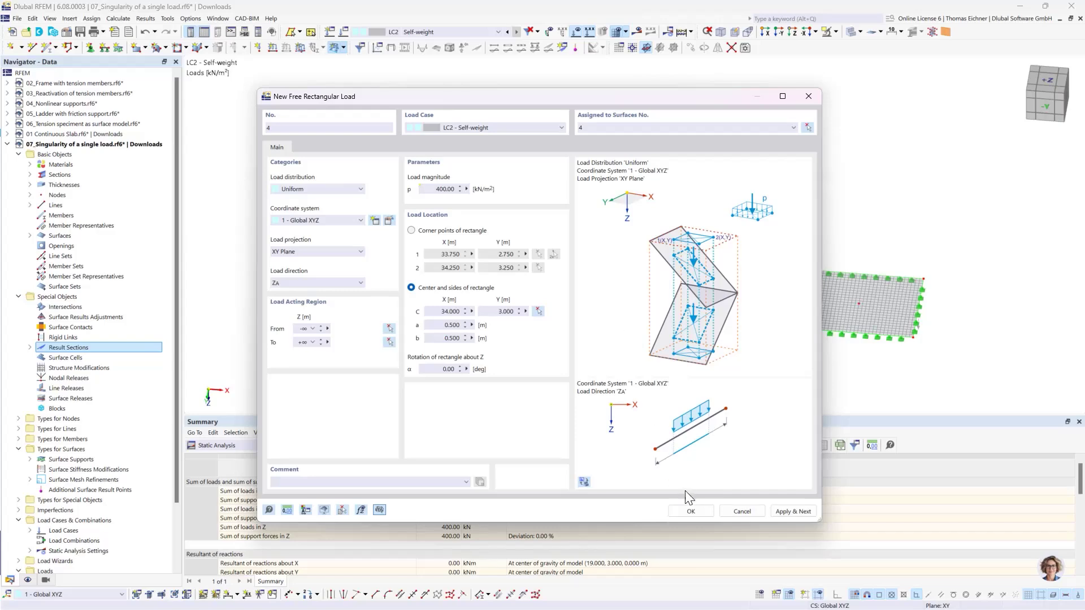
pyautogui.click(689, 509)
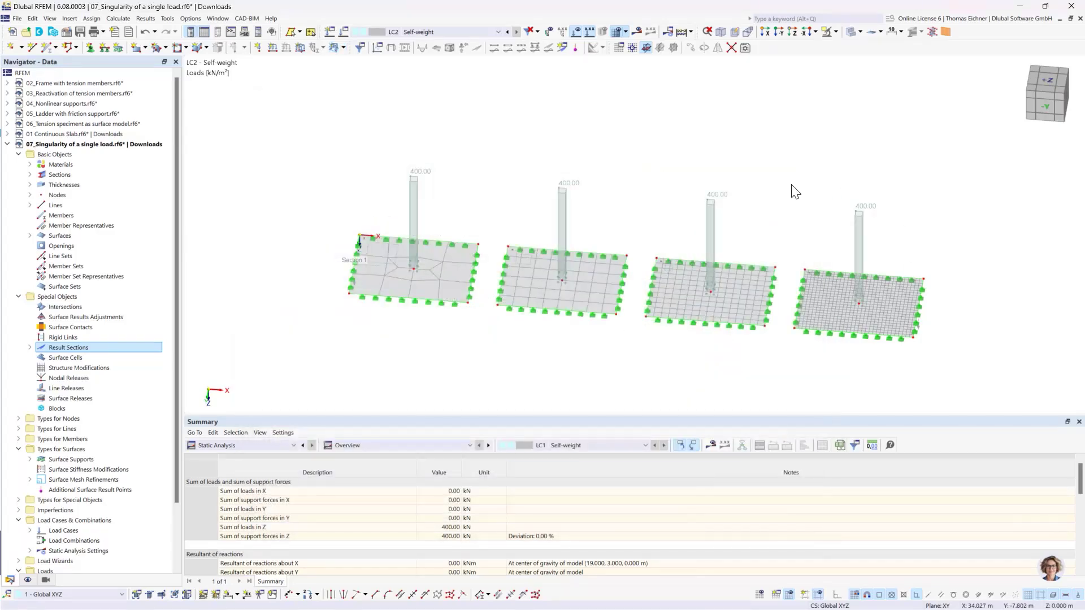
# Calculate and display the LC2 results, showing the mx moment diagrams along the section in the reverse Y-direction
pyautogui.click(637, 32)
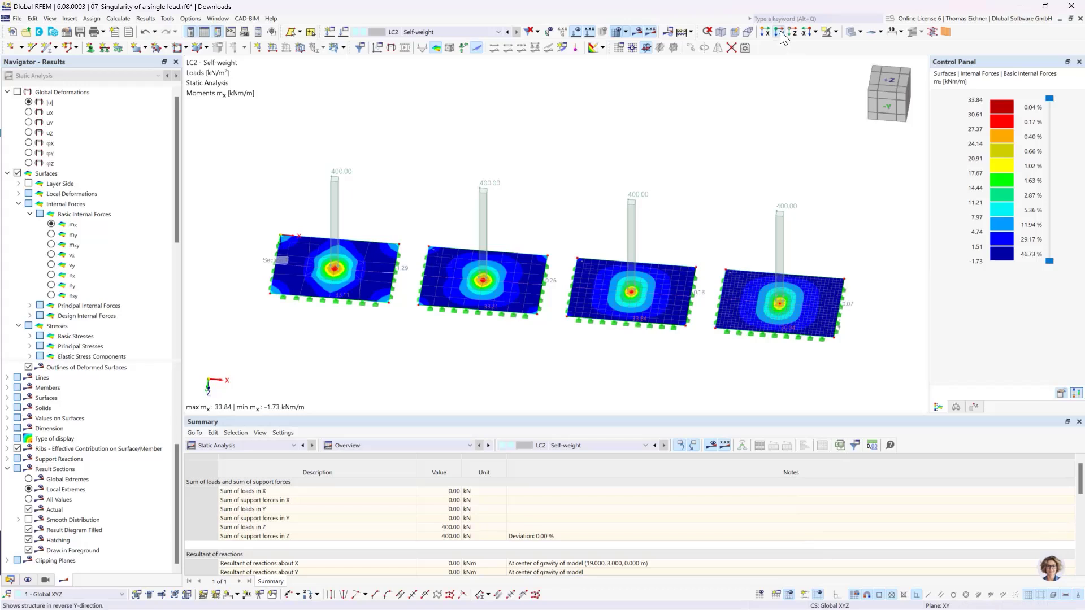
pyautogui.click(780, 33)
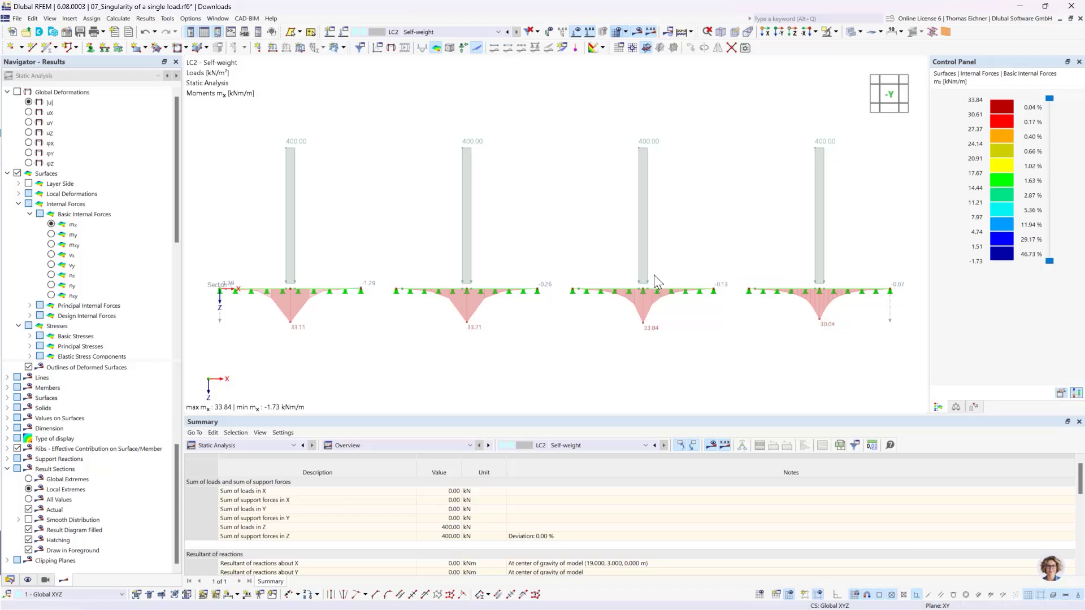
pyautogui.scroll(-2, 494, 235)
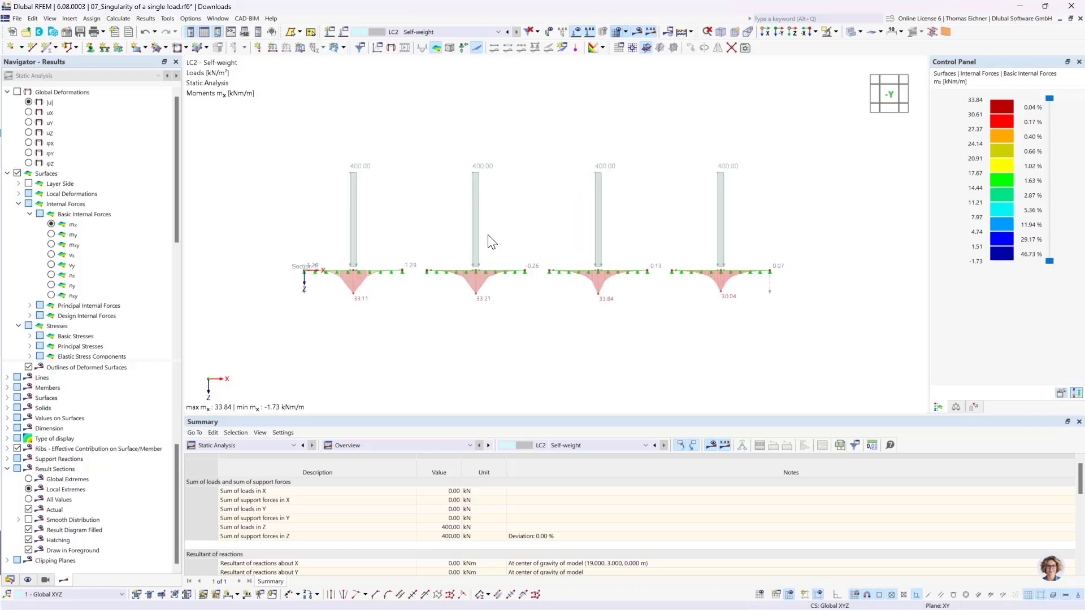
# Create a new 2D XY plate model named "08_Nodal Support Singularity" with the load wizards option deactivated
pyautogui.moveTo(532, 150); pyautogui.dragTo(547, 161, button='middle')
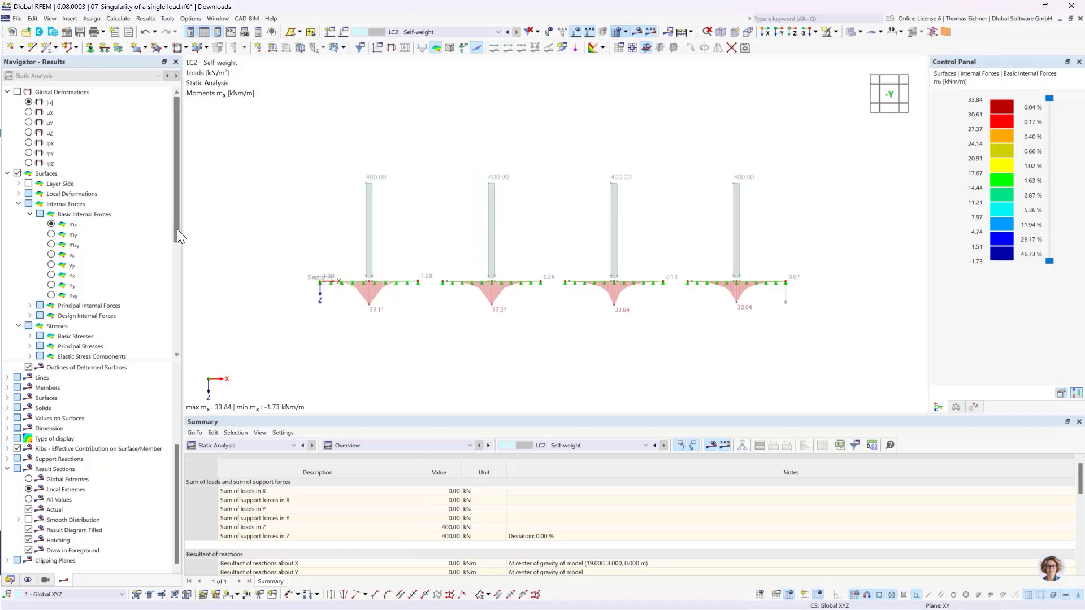
pyautogui.click(11, 581)
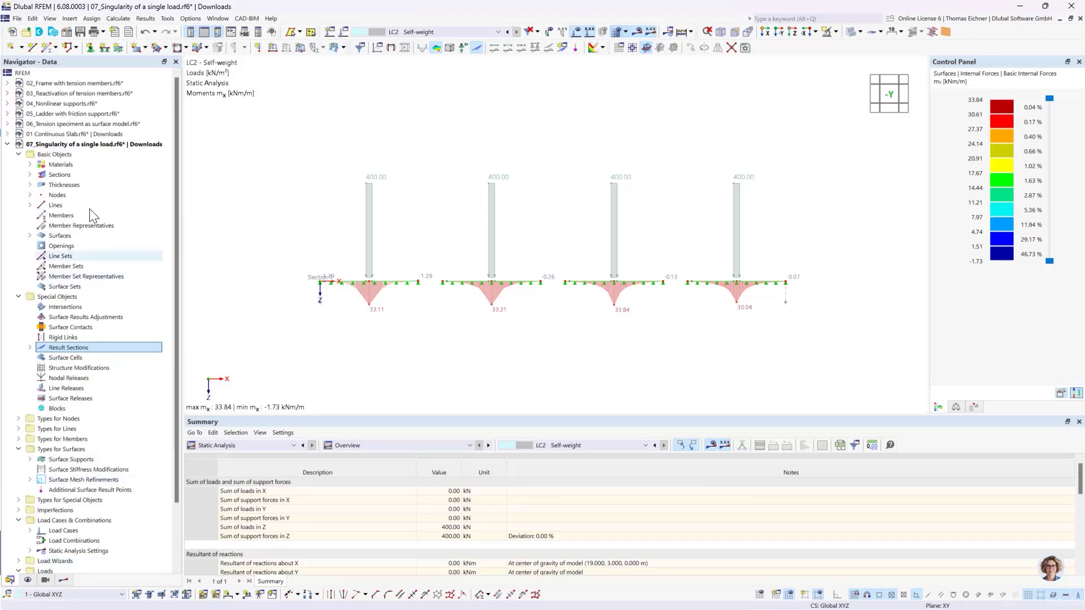
pyautogui.click(7, 144)
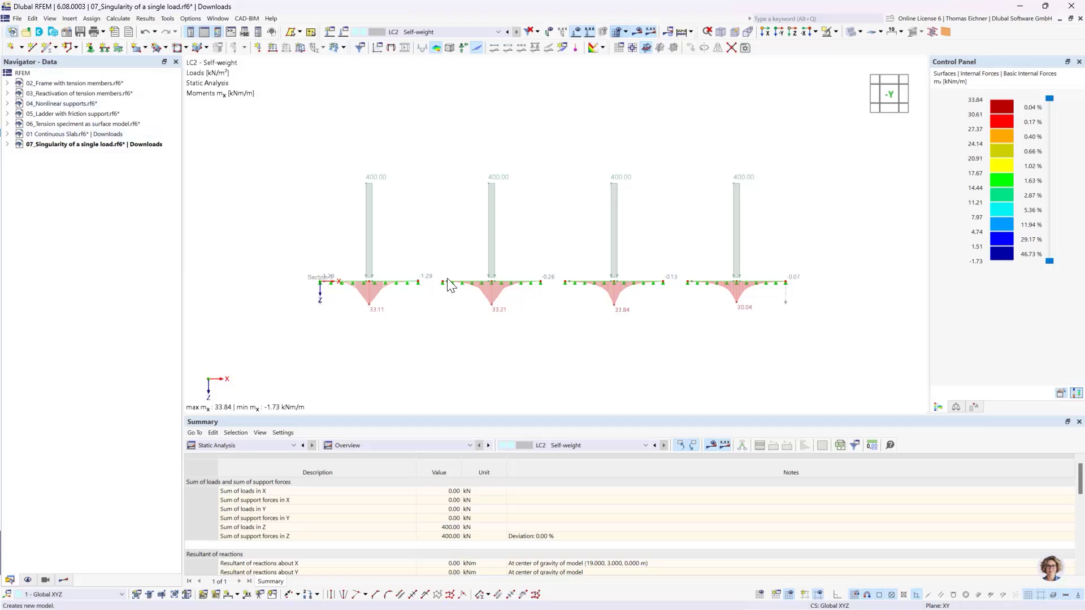
pyautogui.hotkey('ctrl', 'n')
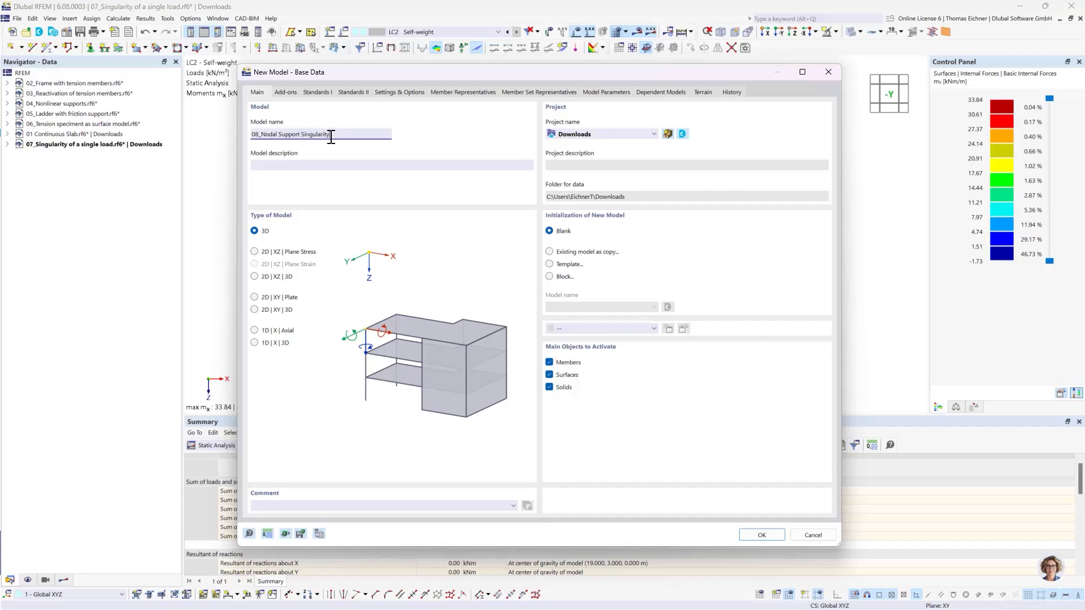
pyautogui.click(285, 92)
pyautogui.click(550, 135)
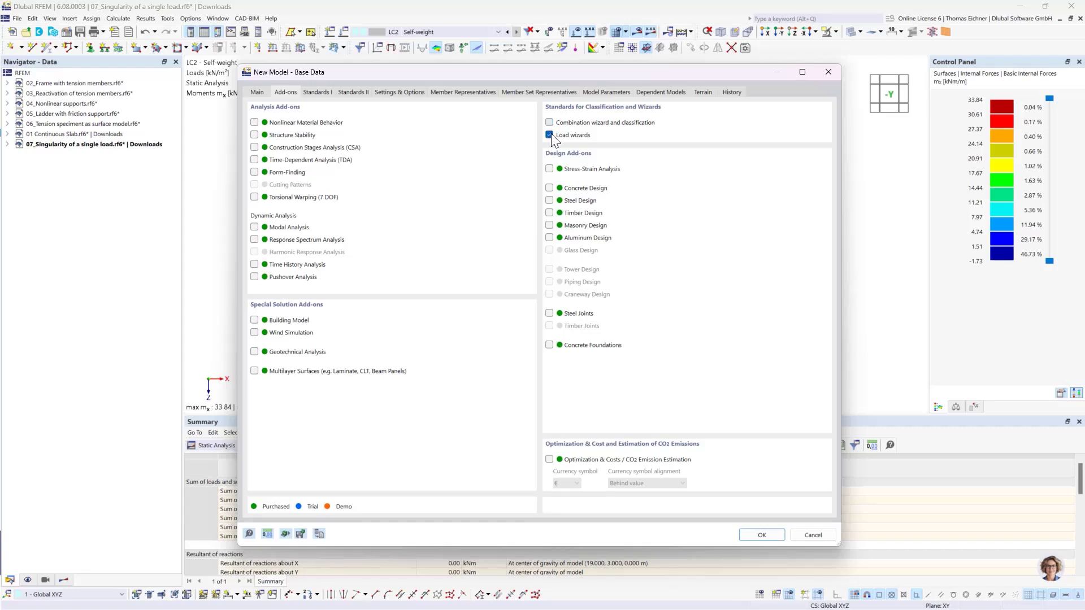
pyautogui.click(258, 92)
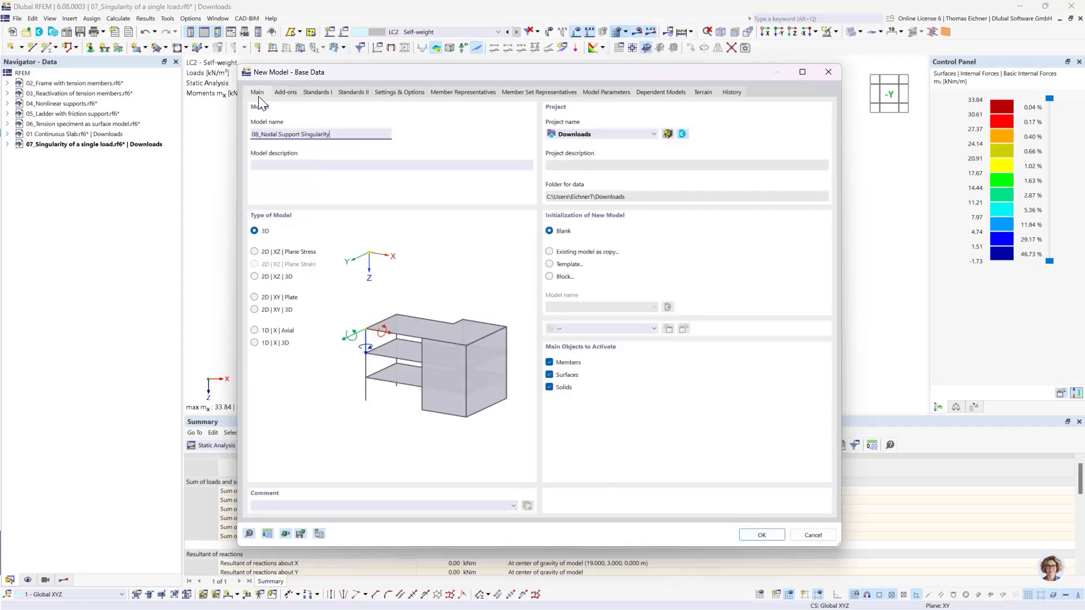
pyautogui.click(254, 277)
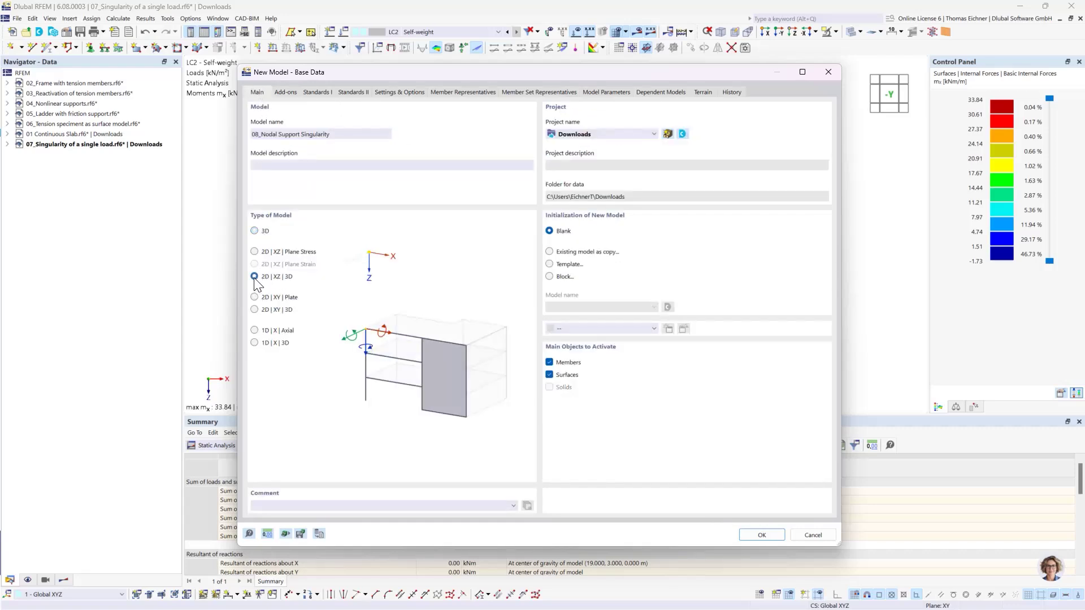
pyautogui.click(255, 298)
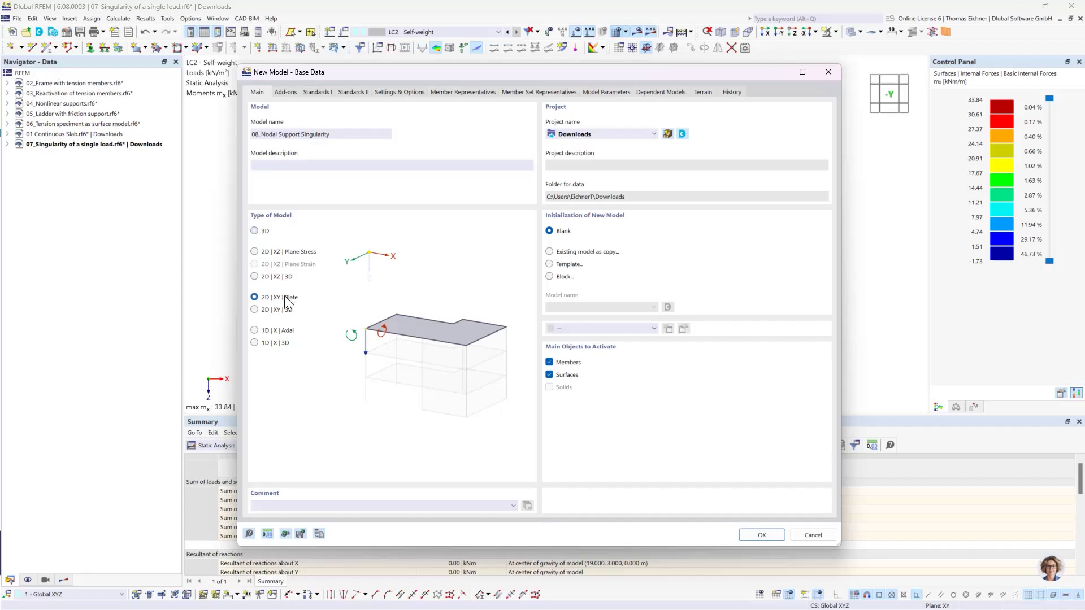
pyautogui.click(763, 538)
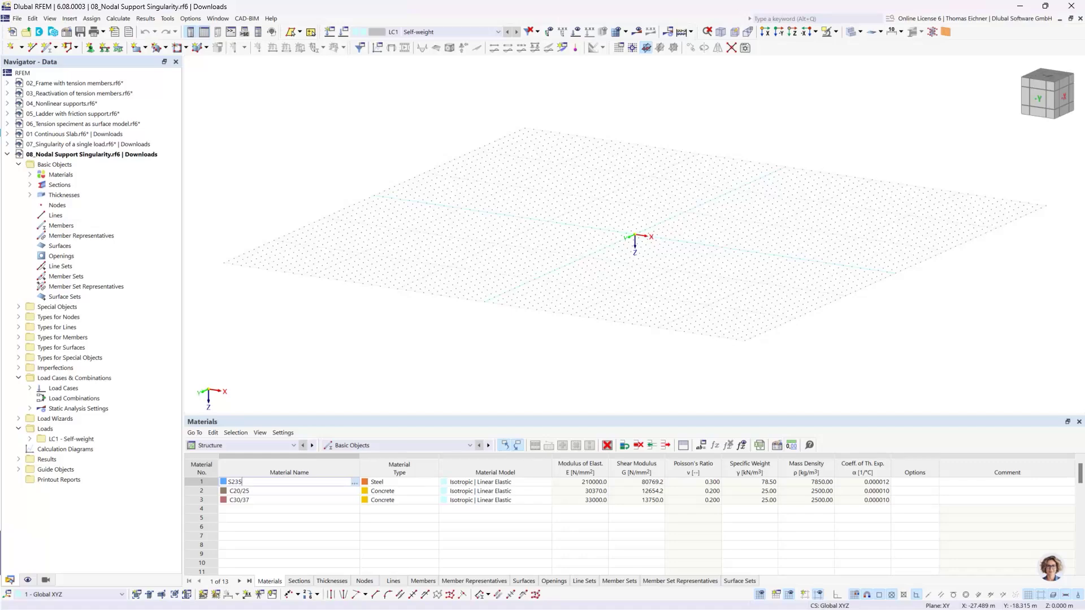
# In the Z-direction view, start a rectangular surface and give it a new uniform thickness of 300 mm in C30/37 concrete
pyautogui.click(792, 34)
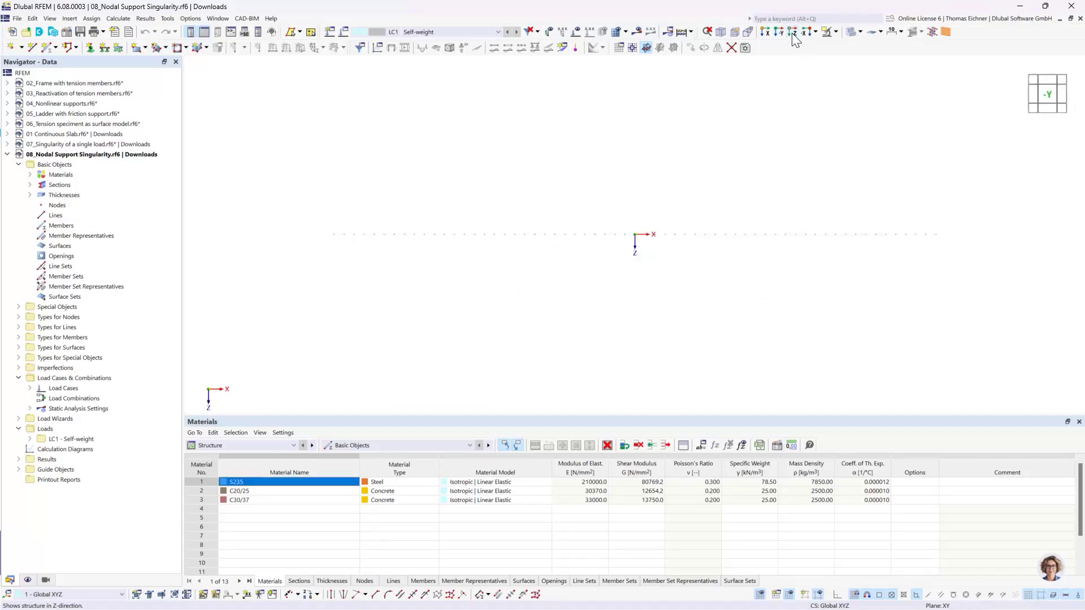
pyautogui.click(793, 33)
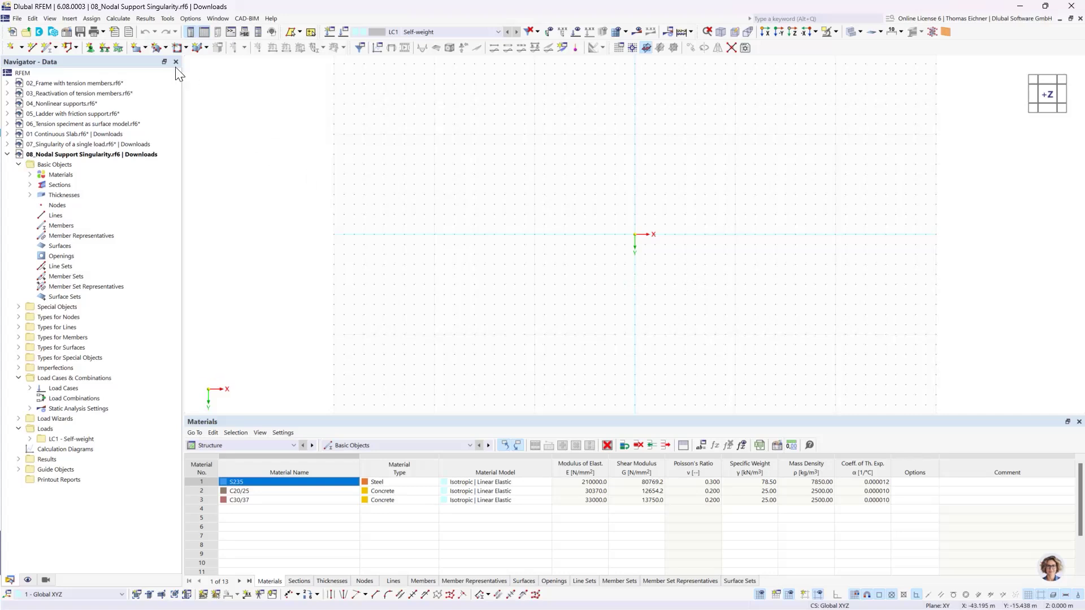
pyautogui.click(134, 47)
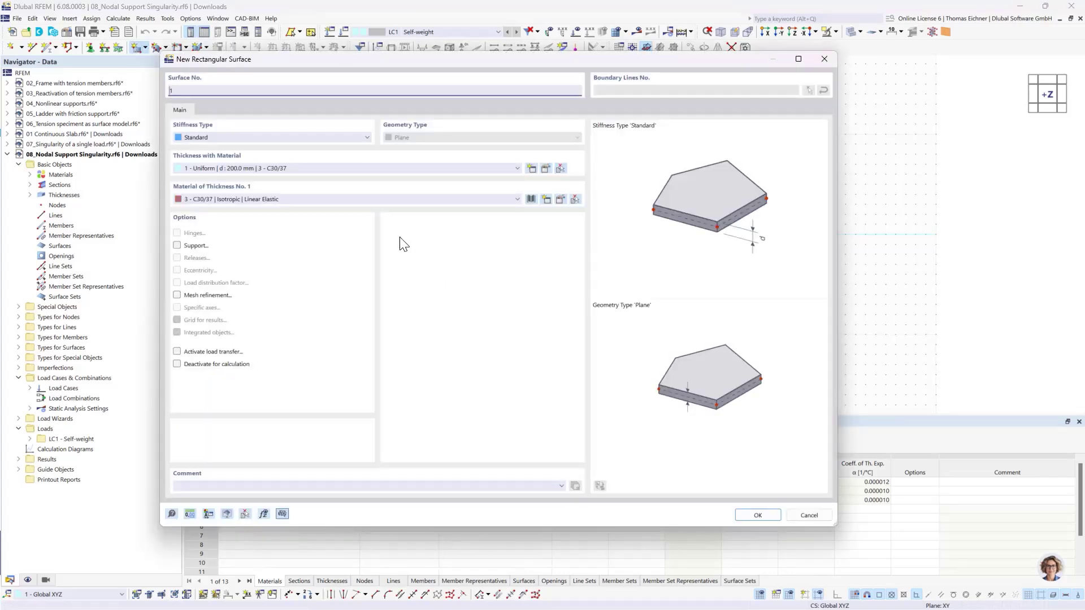
pyautogui.click(295, 167)
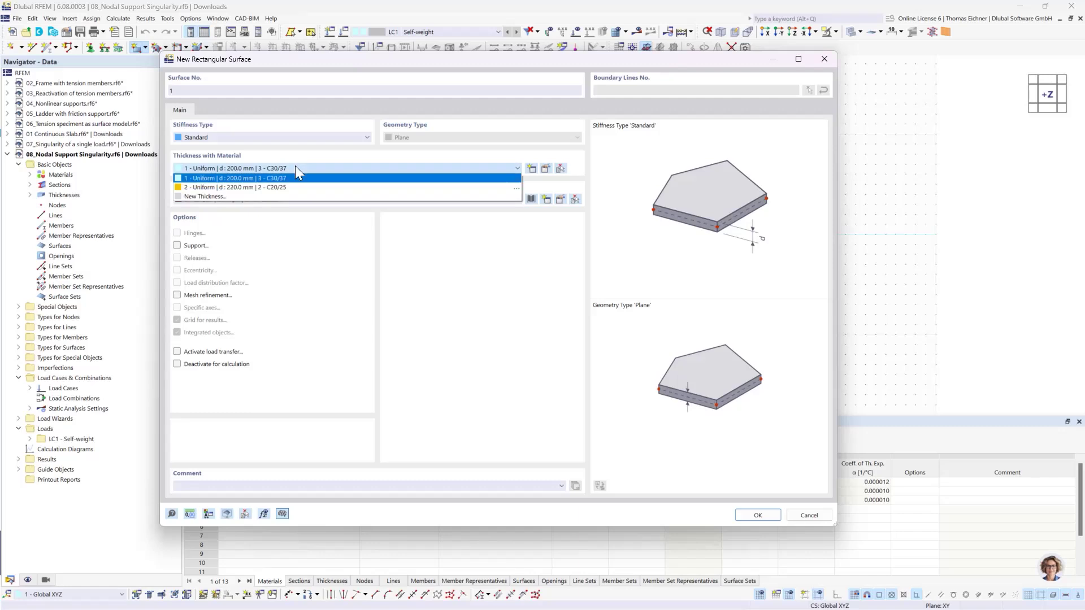
pyautogui.click(250, 196)
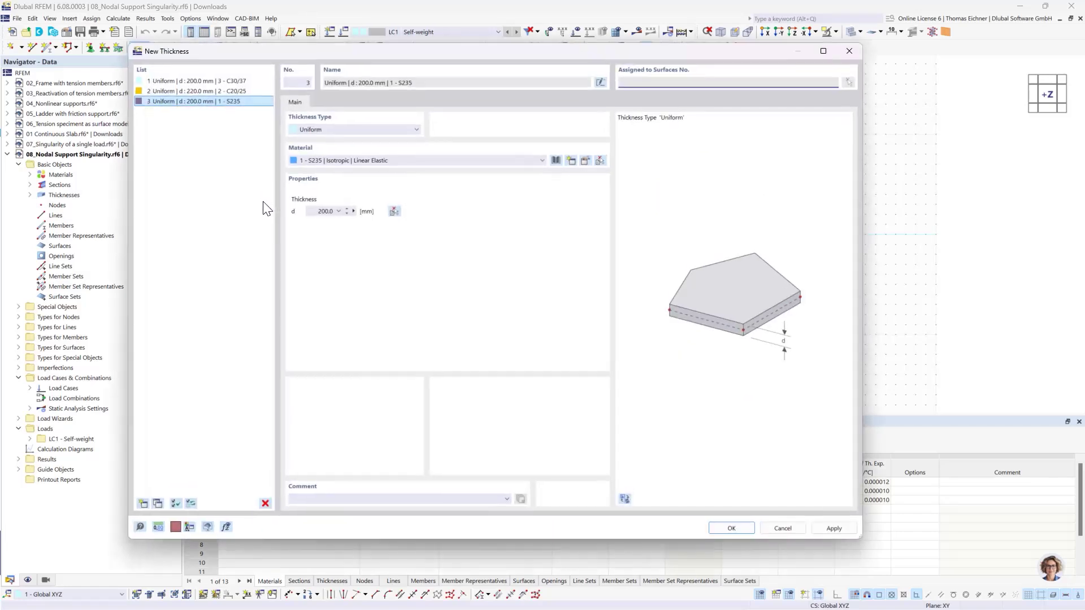
pyautogui.click(321, 210)
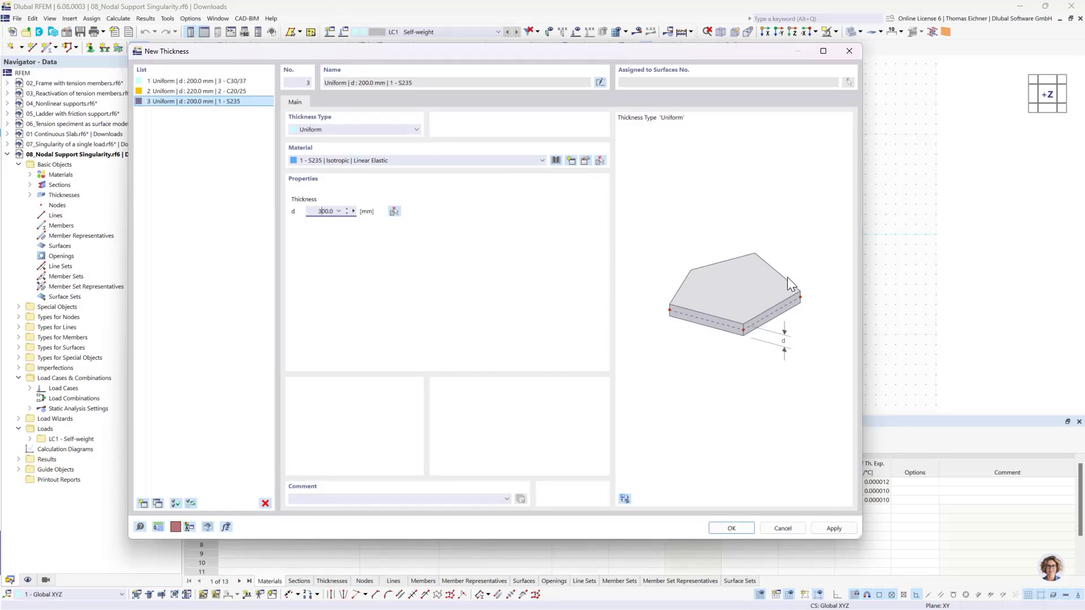
pyautogui.click(718, 528)
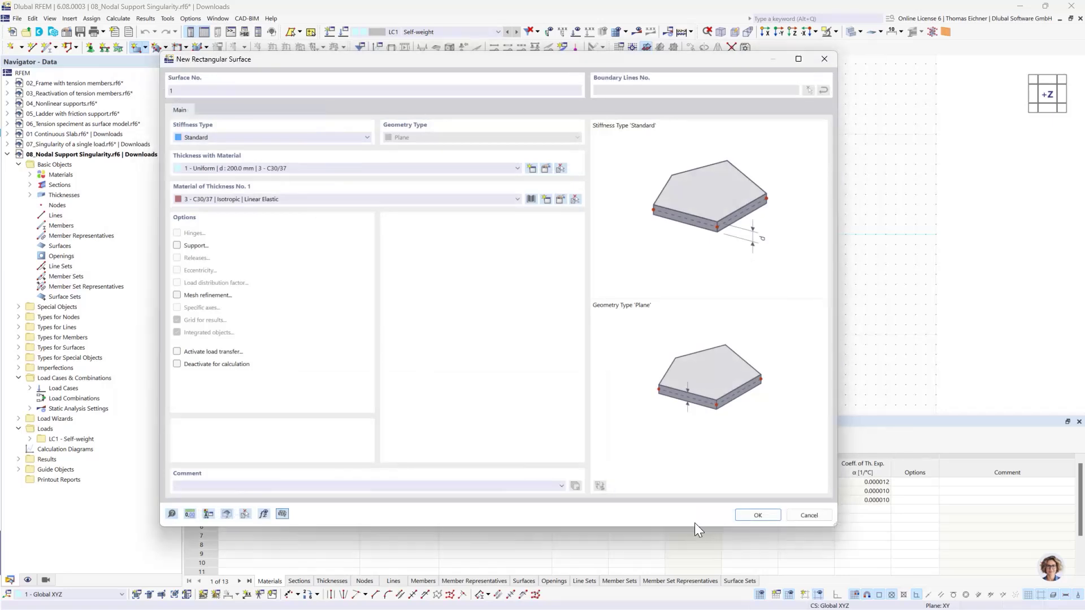
pyautogui.click(277, 196)
pyautogui.click(252, 227)
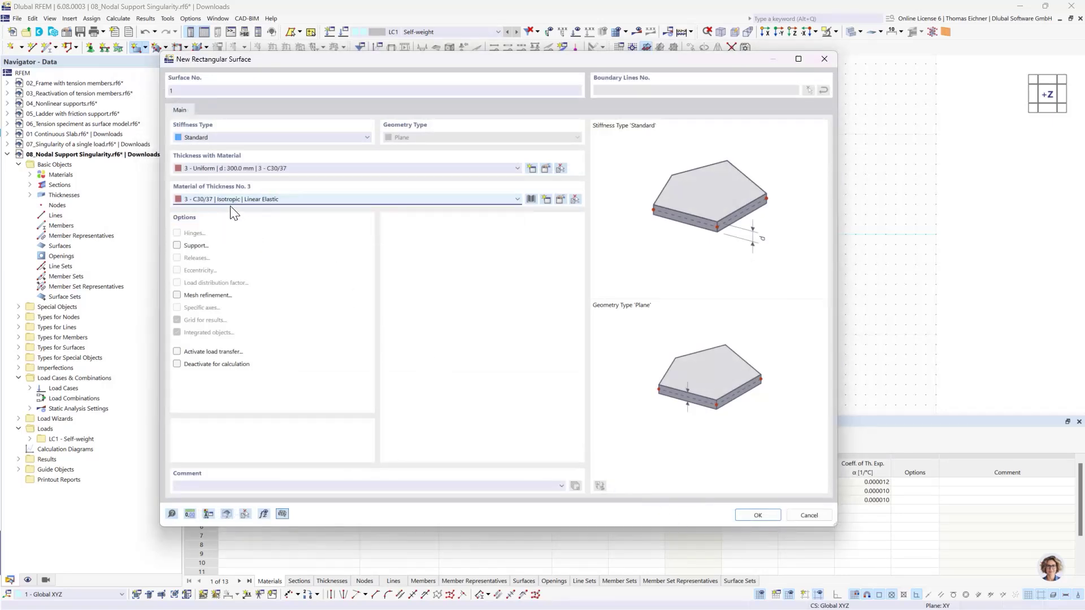
# Draw the surface 8 m by 4 m from the origin and place a node inside it at X 2 m, Y 2 m
pyautogui.click(759, 515)
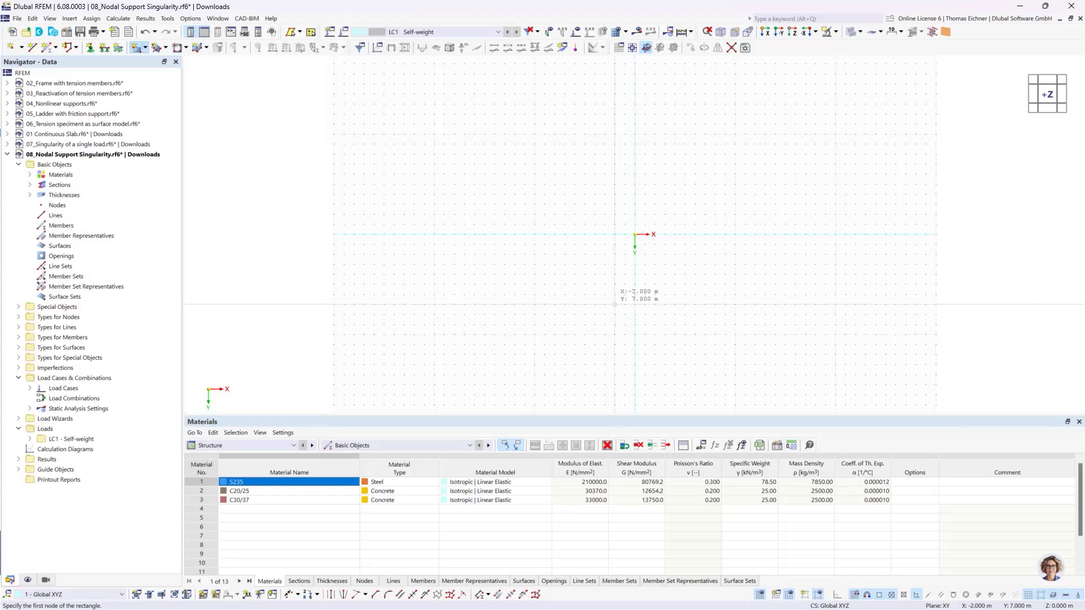
pyautogui.click(635, 234)
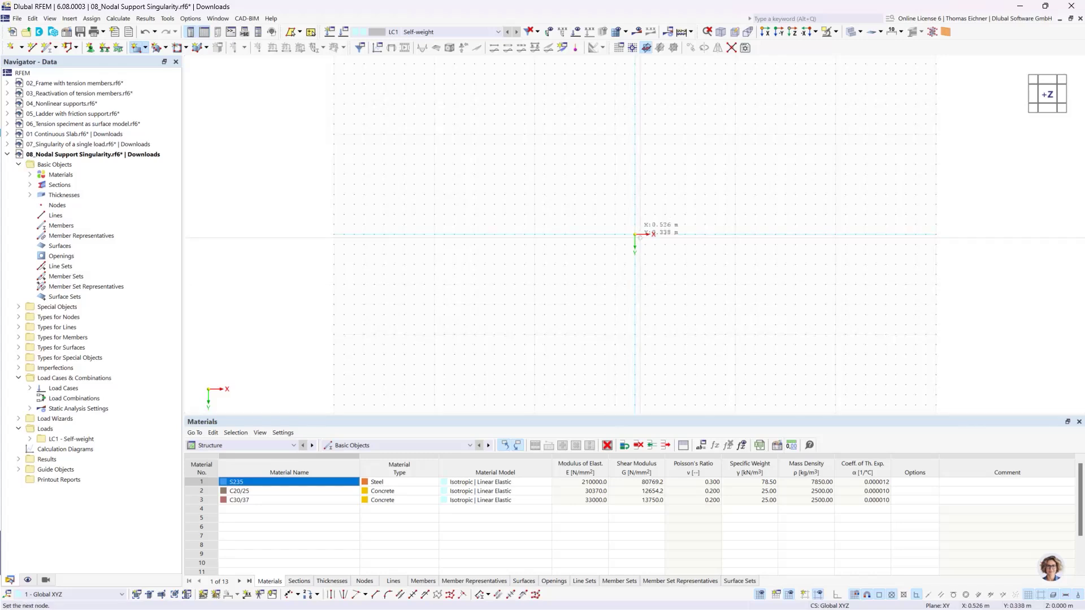
pyautogui.click(715, 274)
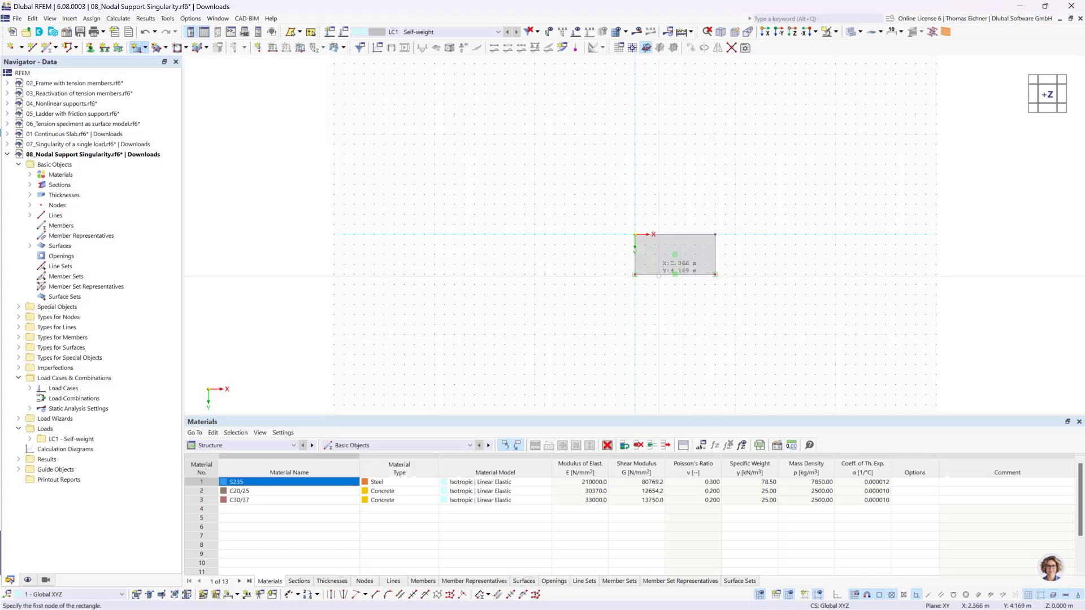
pyautogui.click(12, 46)
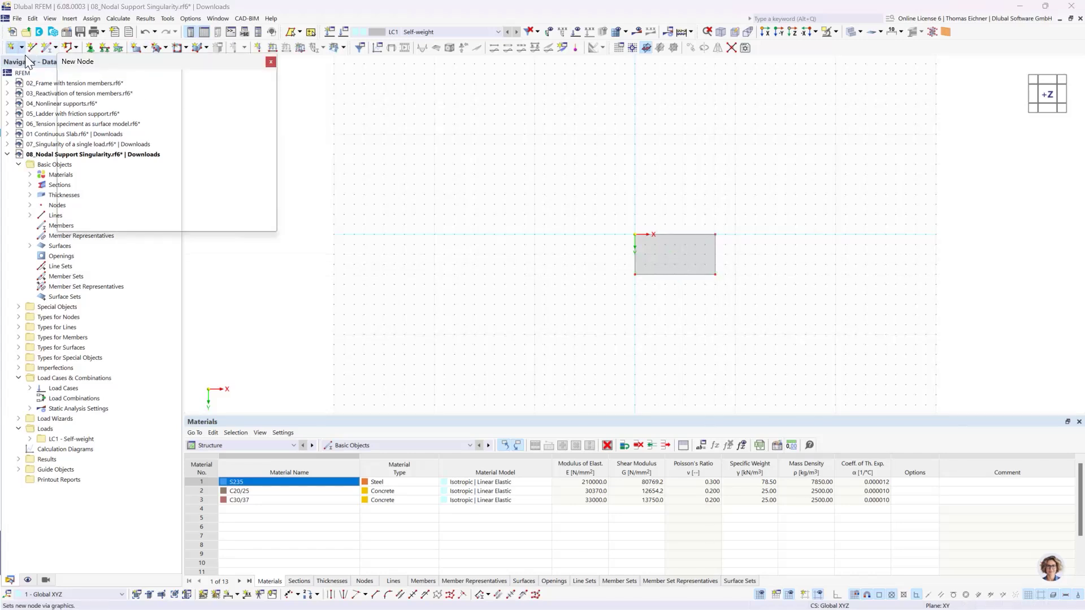
pyautogui.click(655, 255)
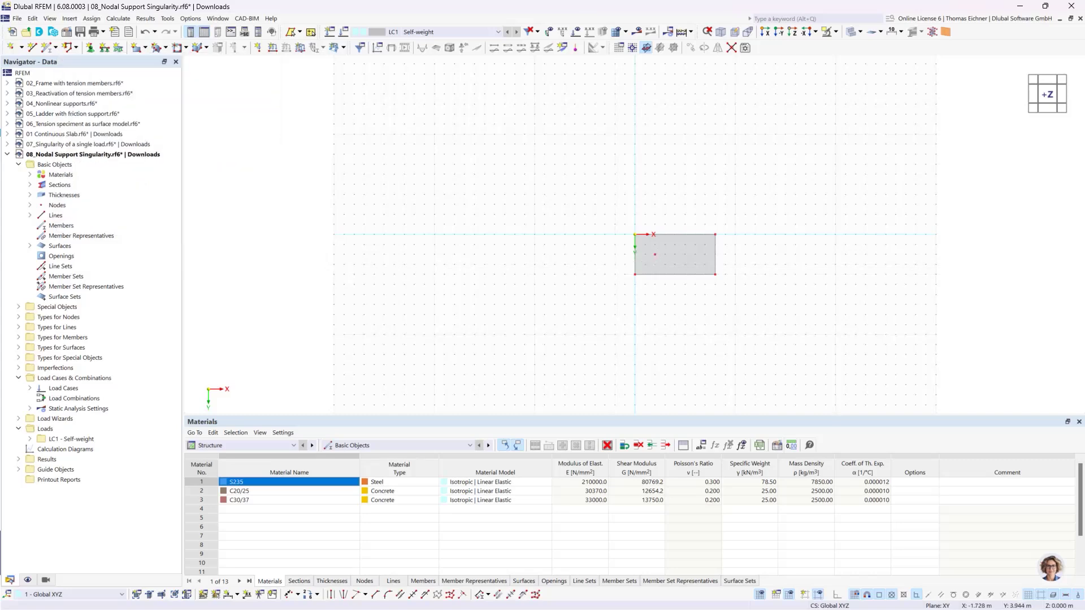
pyautogui.press('Escape')
# Assign a hinged line support to the plate's short edge at X 8 m and a hinged nodal support to the interior node
pyautogui.click(105, 48)
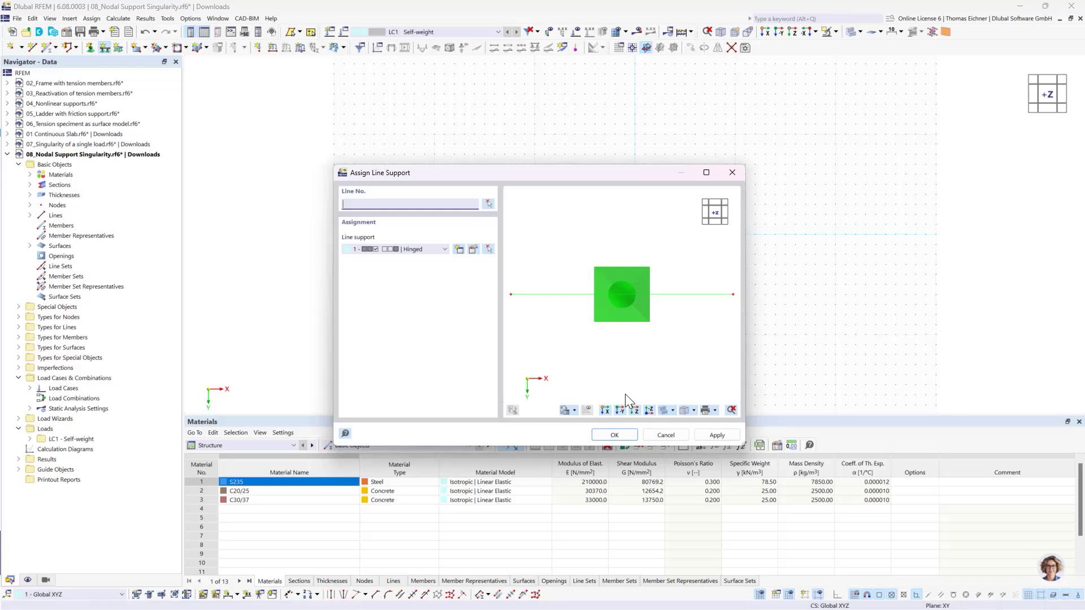
pyautogui.click(618, 433)
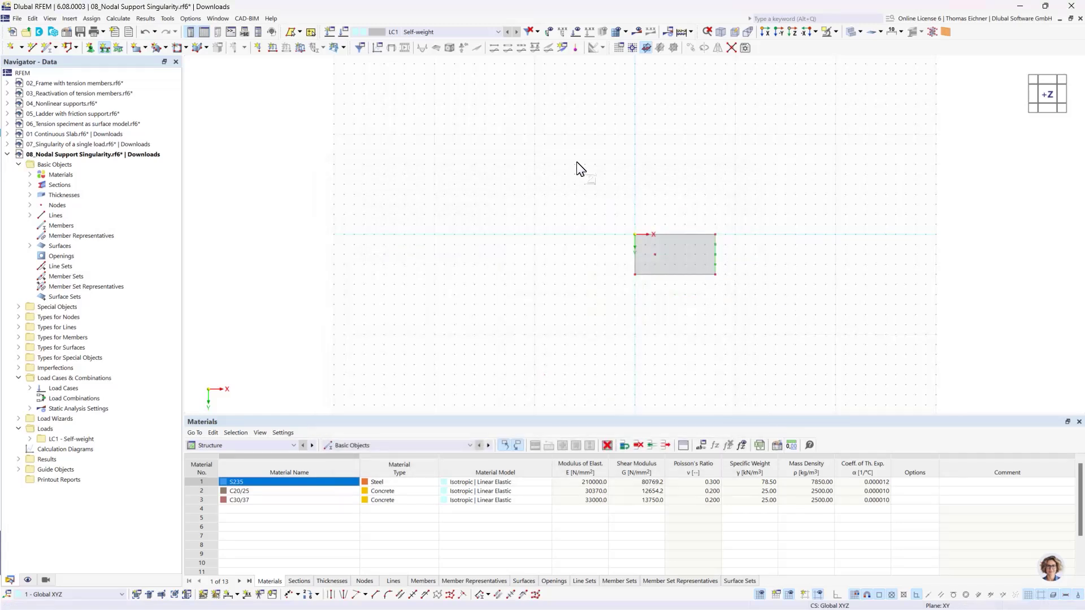
pyautogui.click(90, 48)
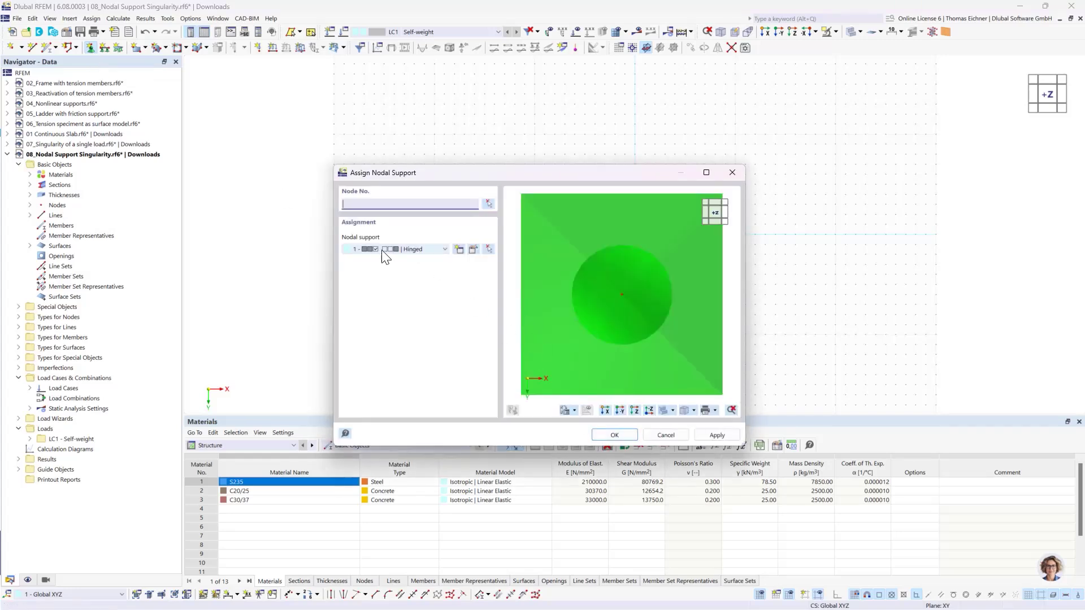
pyautogui.click(615, 435)
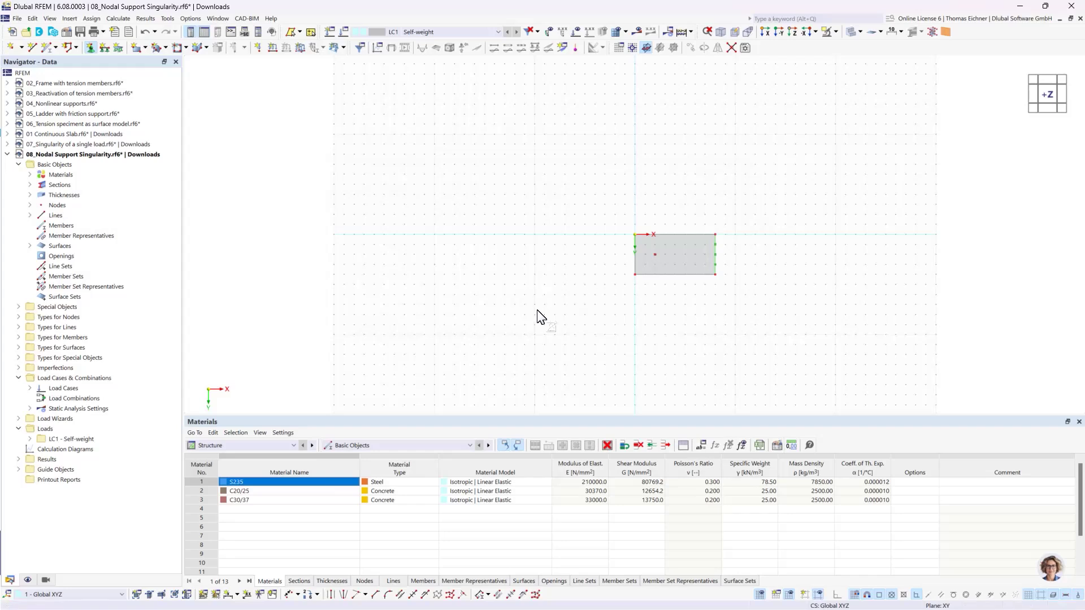
# Enlarge the display size of the line support and nodal support symbols on the plate
pyautogui.scroll(5, 670, 249)
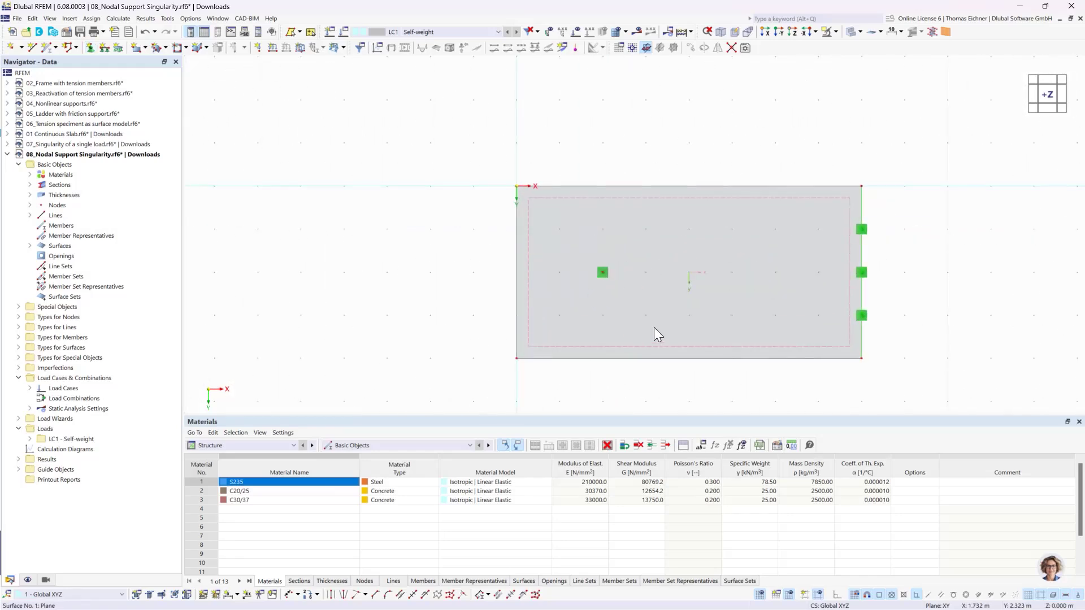
pyautogui.rightClick(864, 275)
pyautogui.moveTo(925, 372); pyautogui.dragTo(968, 371)
pyautogui.click(608, 273)
pyautogui.rightClick(606, 272)
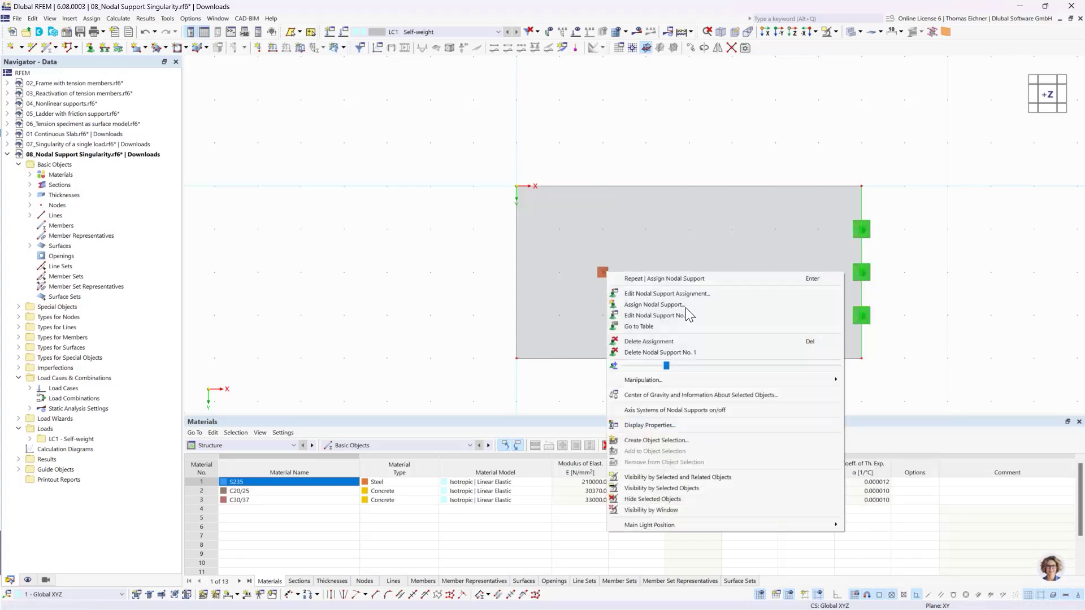
pyautogui.moveTo(673, 372); pyautogui.dragTo(725, 375)
pyautogui.click(602, 39)
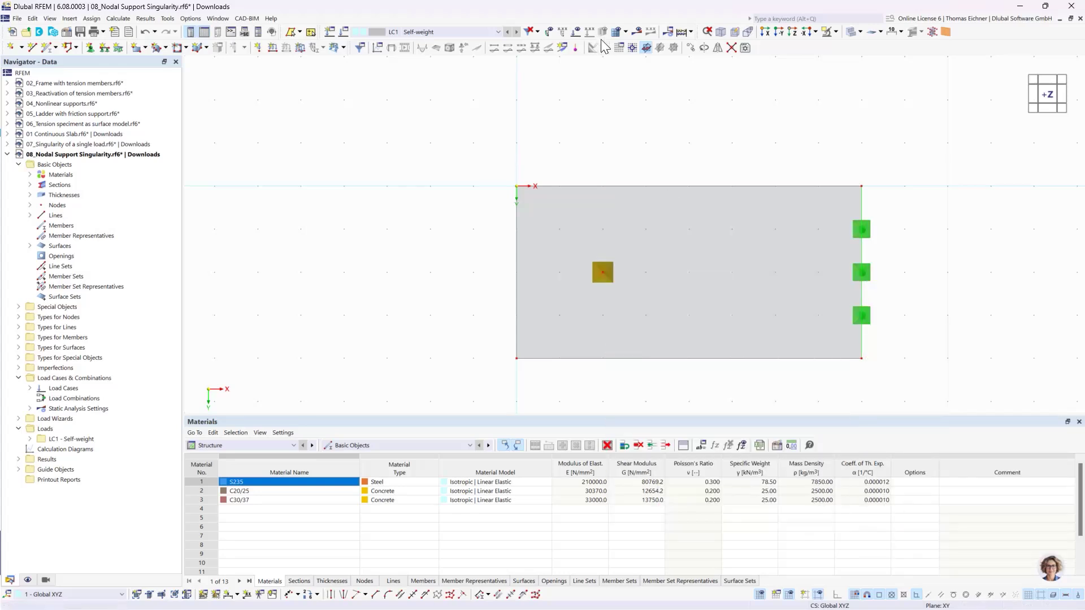
pyautogui.click(599, 147)
# Apply a uniform 10 kN/m² surface load in the ZA direction to the plate in LC1
pyautogui.scroll(-2, 600, 147)
pyautogui.moveTo(745, 112); pyautogui.dragTo(298, 63, button='middle')
pyautogui.scroll(-3, 544, 106)
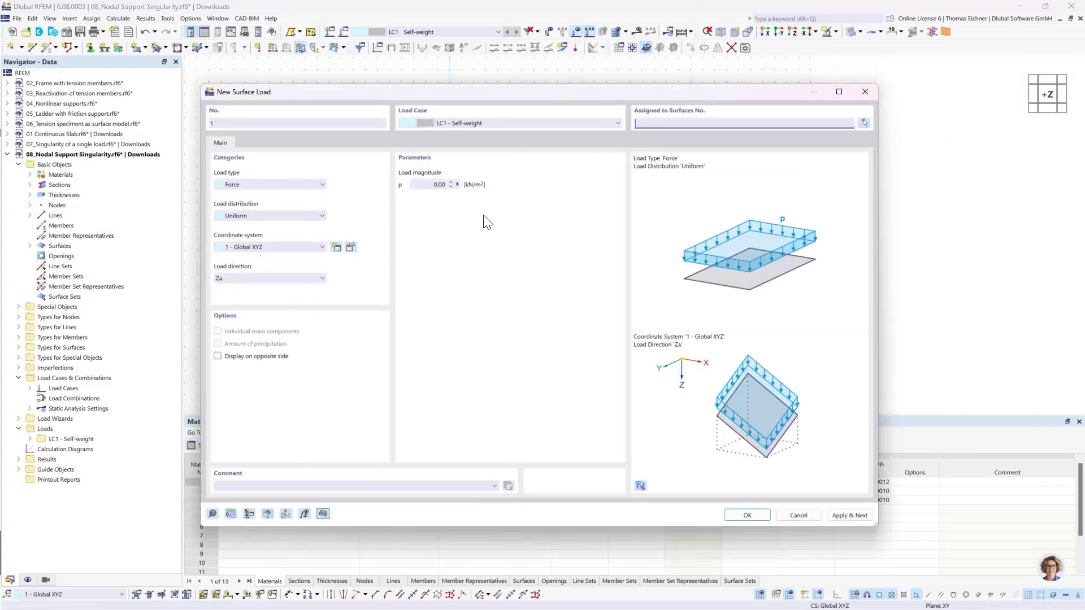
pyautogui.click(446, 190)
pyautogui.write('10')
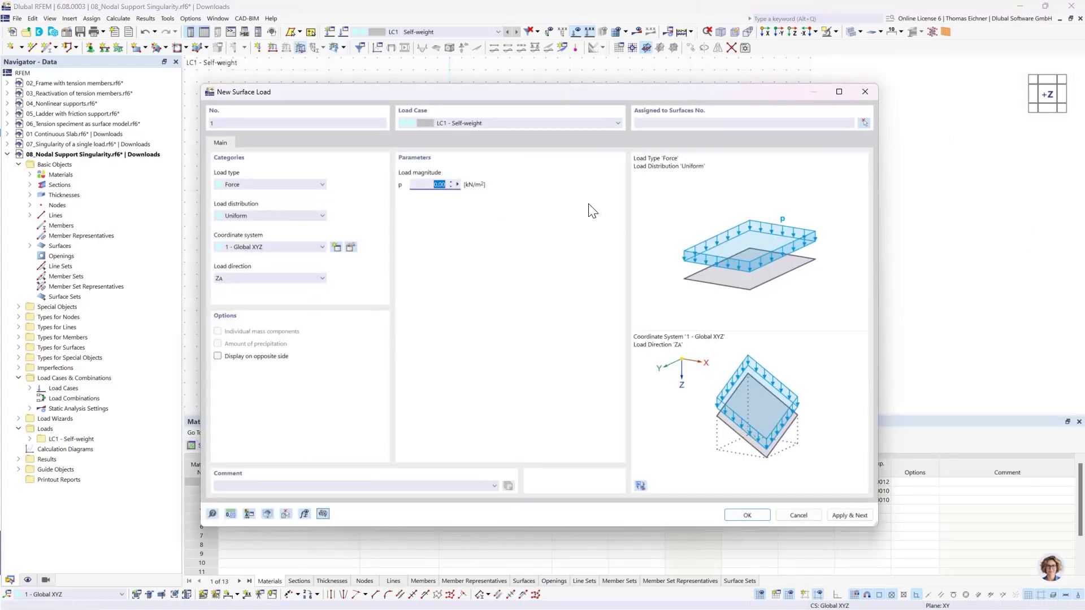
pyautogui.click(759, 518)
pyautogui.click(534, 235)
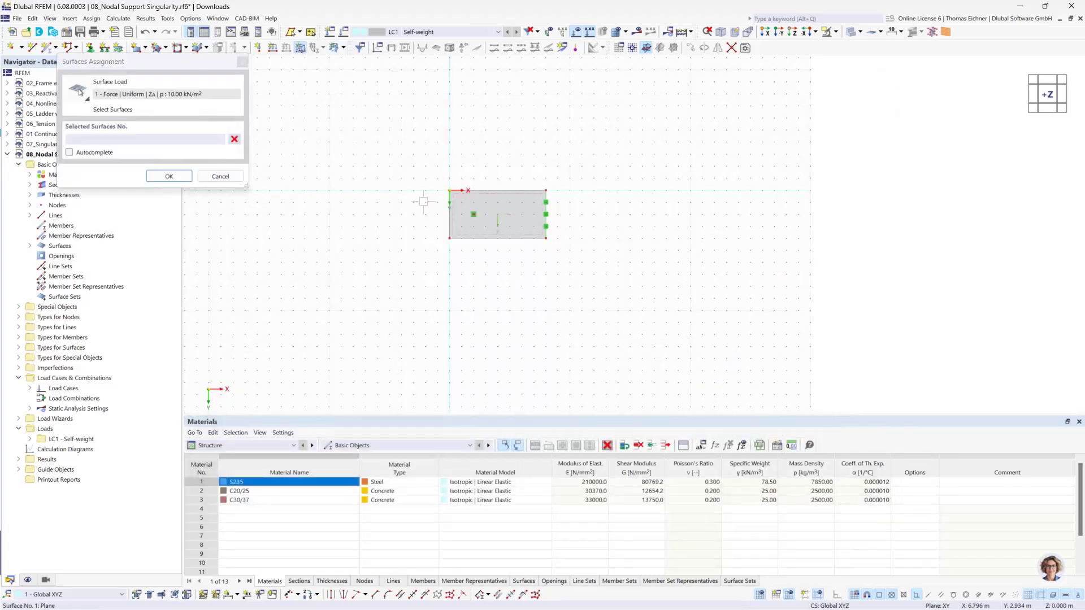
pyautogui.click(168, 177)
# Copy the whole plate with its supports and load three times at 10 m spacing in the X-direction
pyautogui.moveTo(398, 296); pyautogui.dragTo(637, 149)
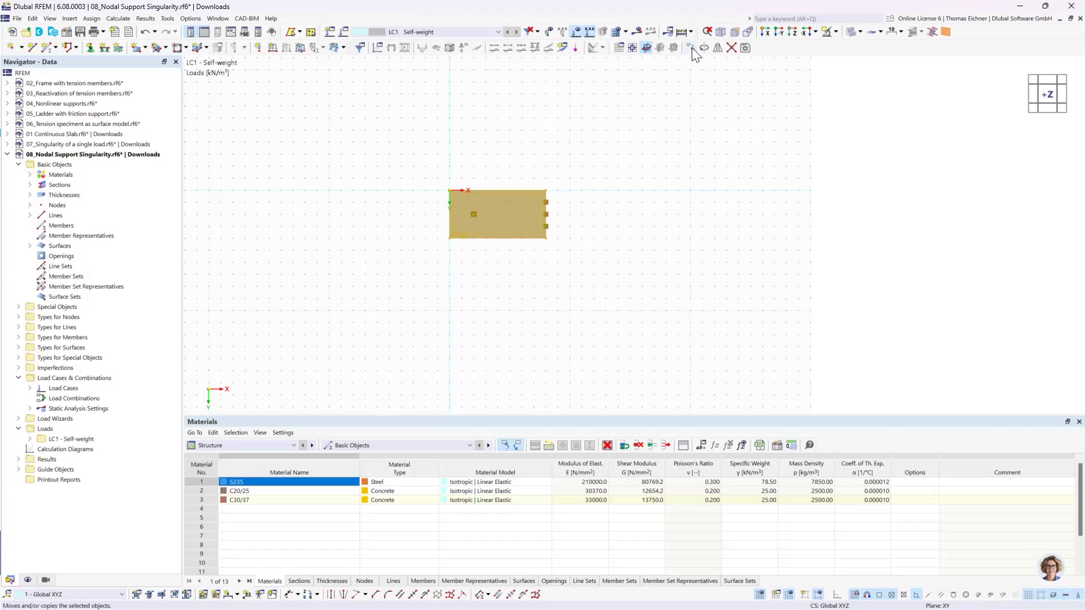
pyautogui.click(692, 47)
pyautogui.click(381, 217)
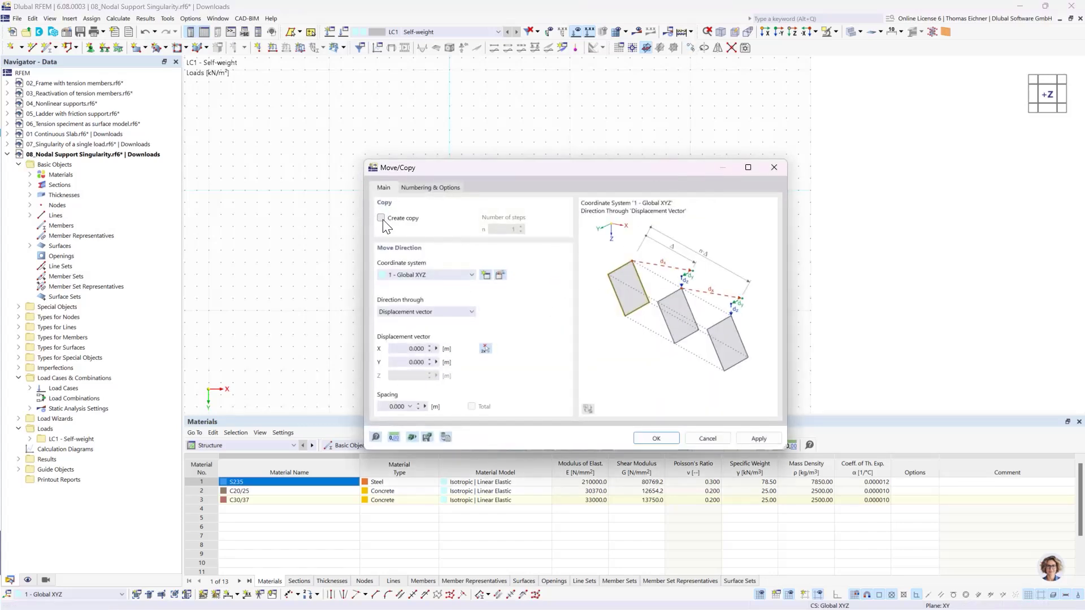
pyautogui.doubleClick(508, 229)
pyautogui.write('3')
pyautogui.doubleClick(416, 349)
pyautogui.write('10')
pyautogui.click(651, 439)
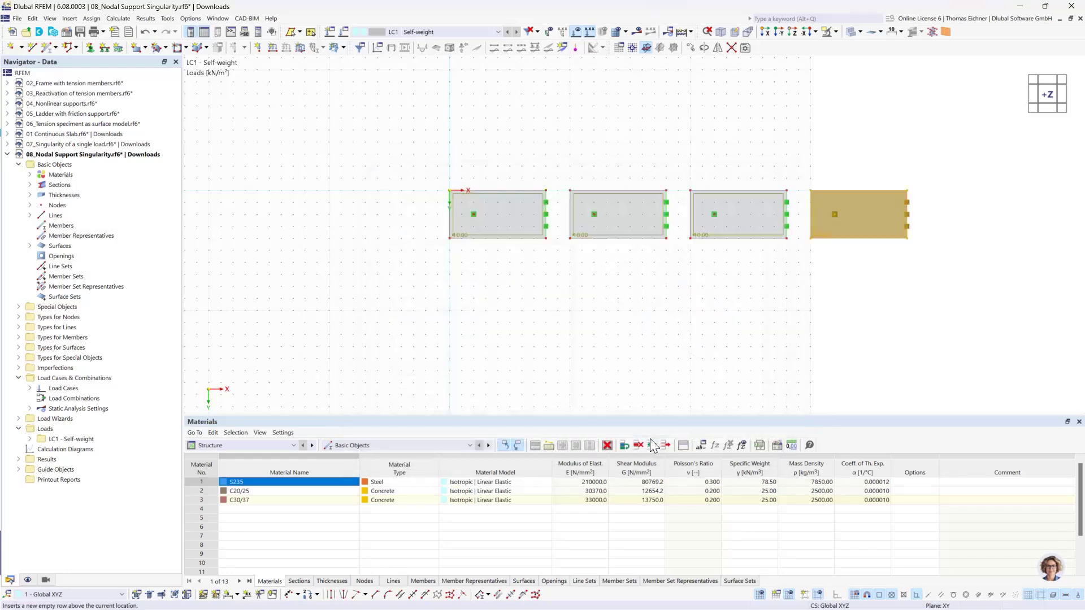
# Create a surface mesh refinement with a target FE length of 2 m and assign it to the first plate, surface 1
pyautogui.click(712, 301)
pyautogui.moveTo(712, 300); pyautogui.dragTo(603, 332, button='middle')
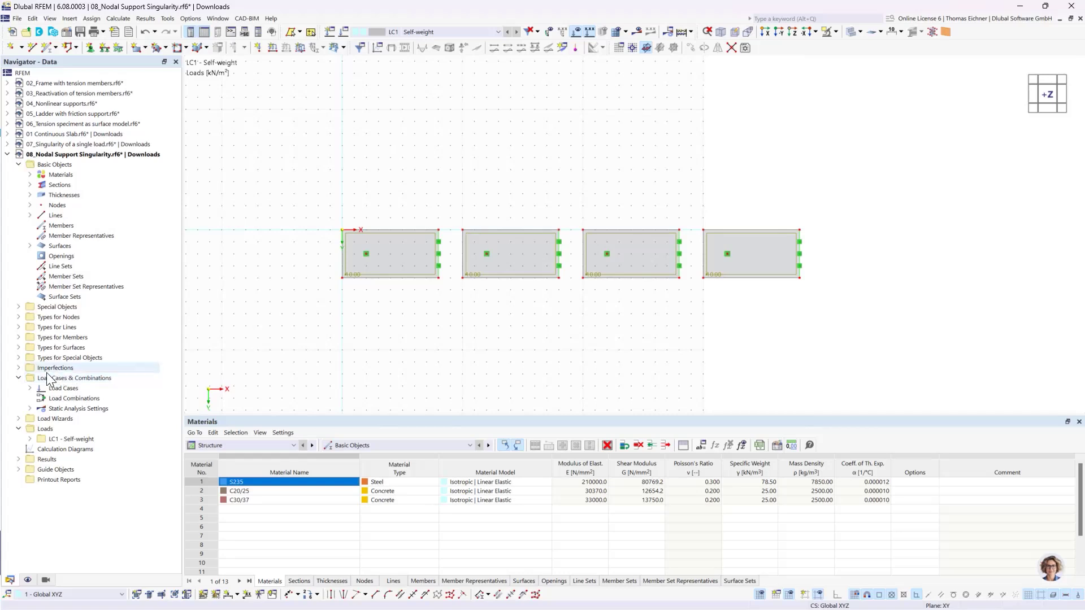
pyautogui.click(19, 348)
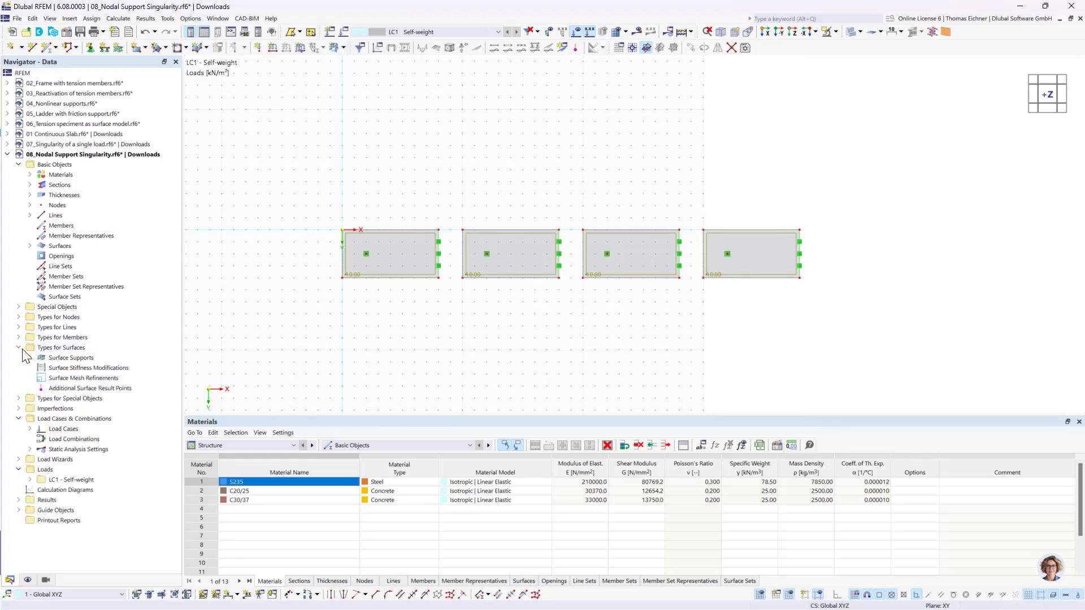
pyautogui.doubleClick(83, 380)
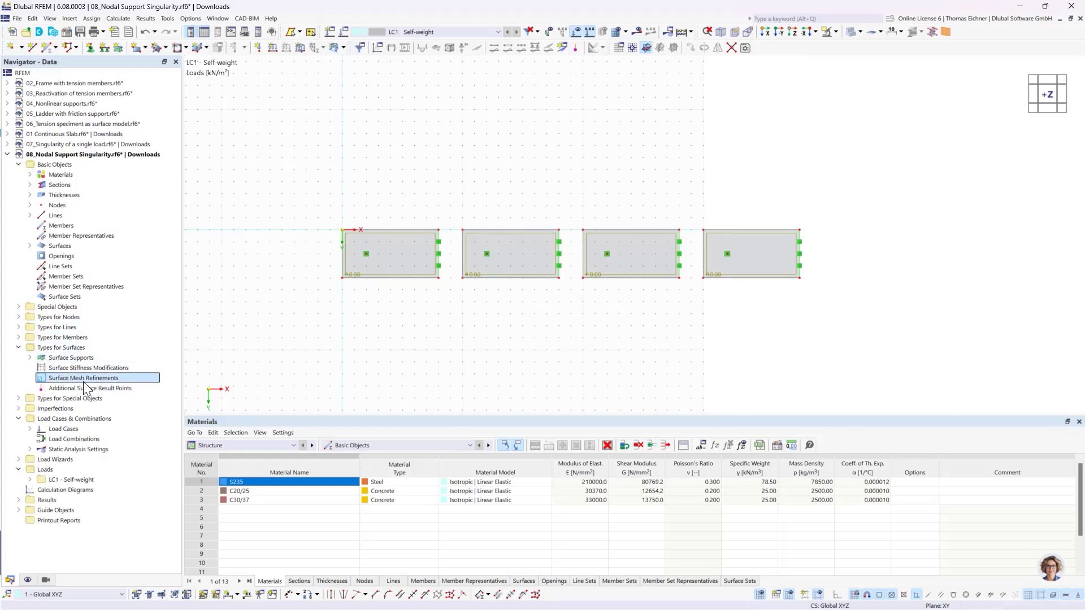
pyautogui.doubleClick(406, 210)
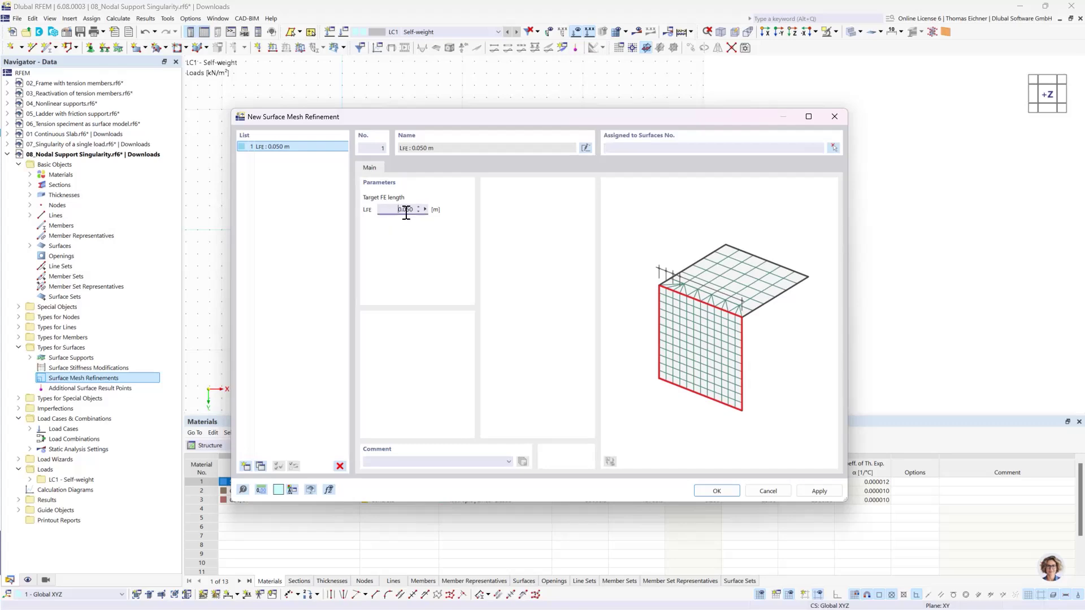
pyautogui.write('2')
pyautogui.click(834, 148)
pyautogui.click(161, 175)
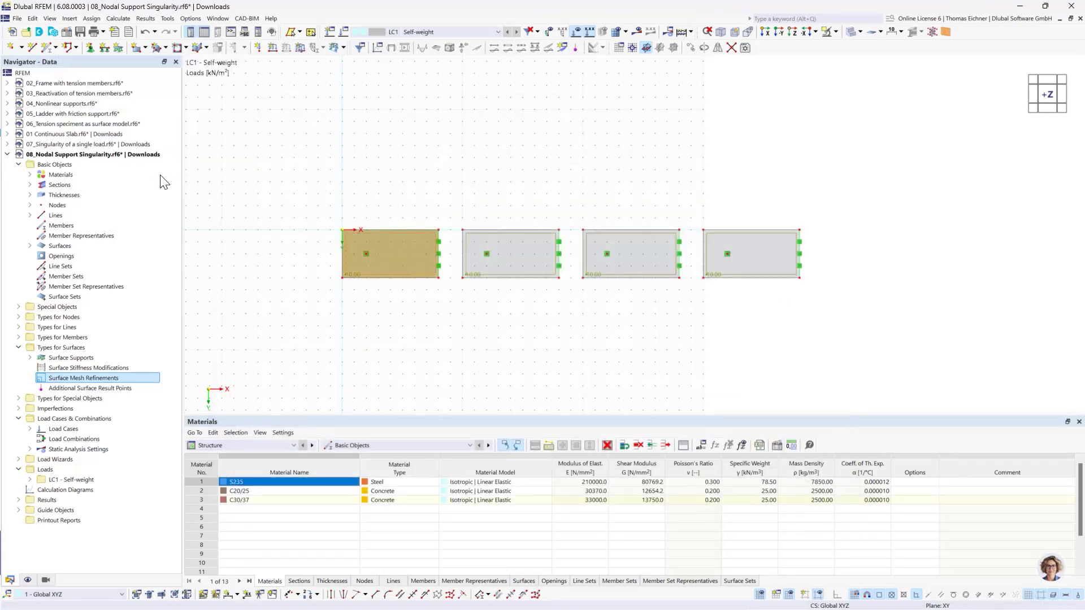
pyautogui.doubleClick(404, 209)
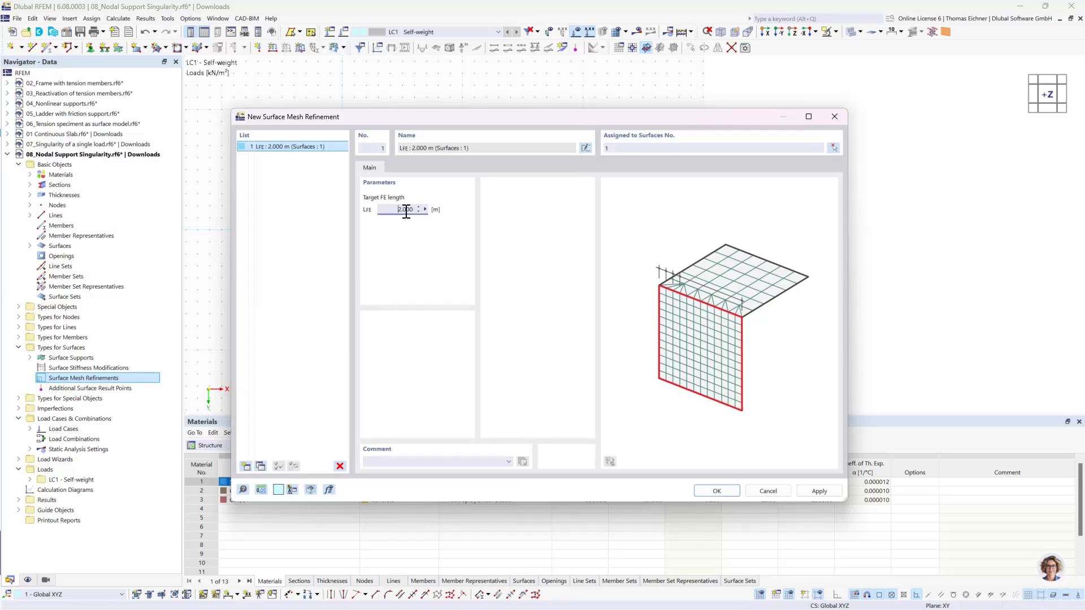
pyautogui.write('1')
pyautogui.click(833, 147)
pyautogui.click(523, 258)
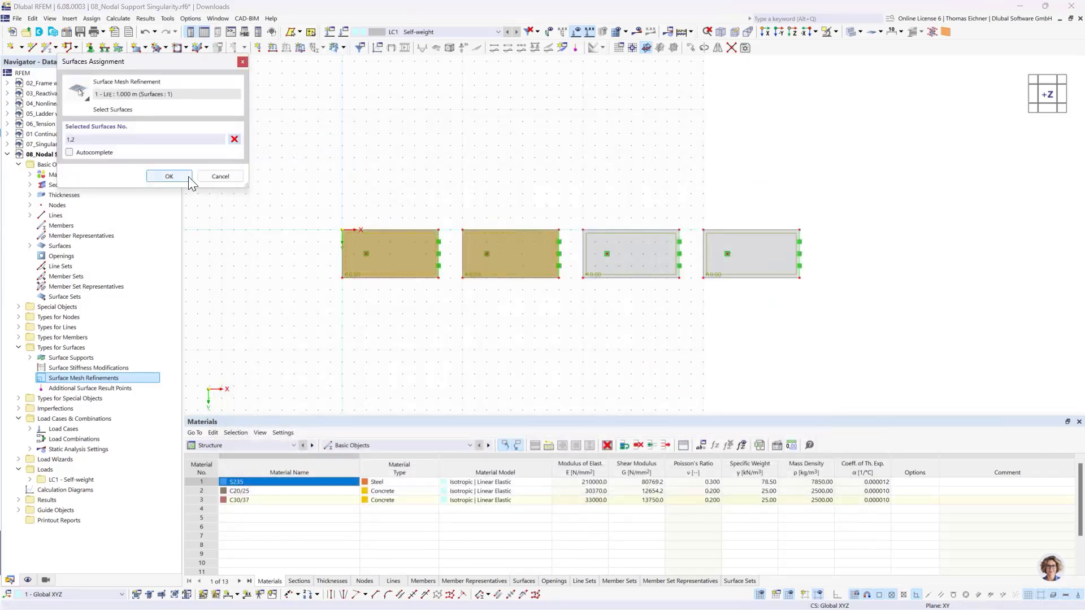
pyautogui.click(186, 176)
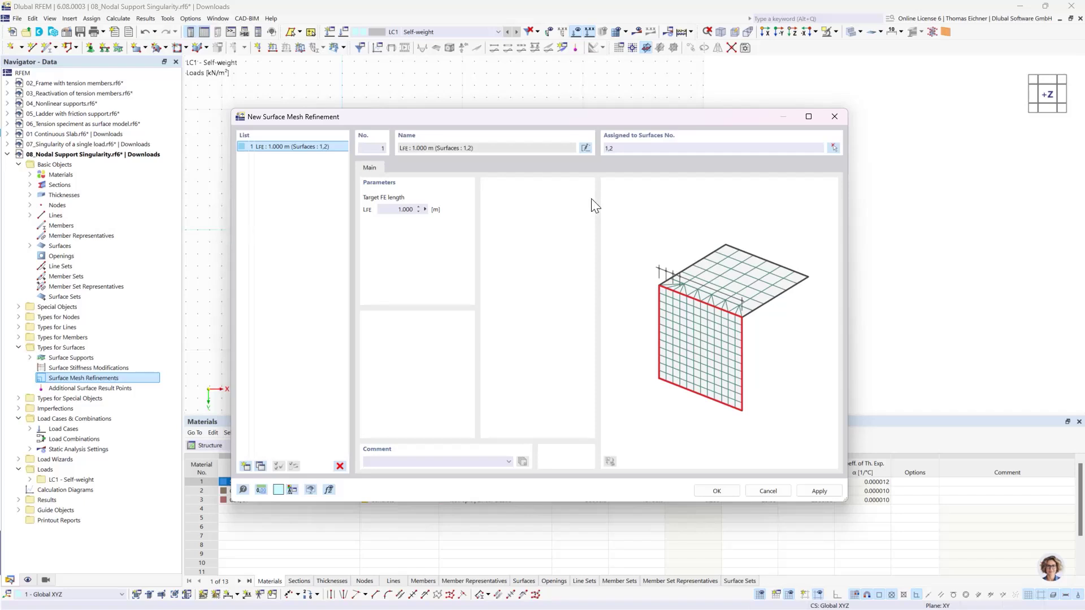
pyautogui.moveTo(395, 213); pyautogui.dragTo(482, 219)
pyautogui.click(636, 148)
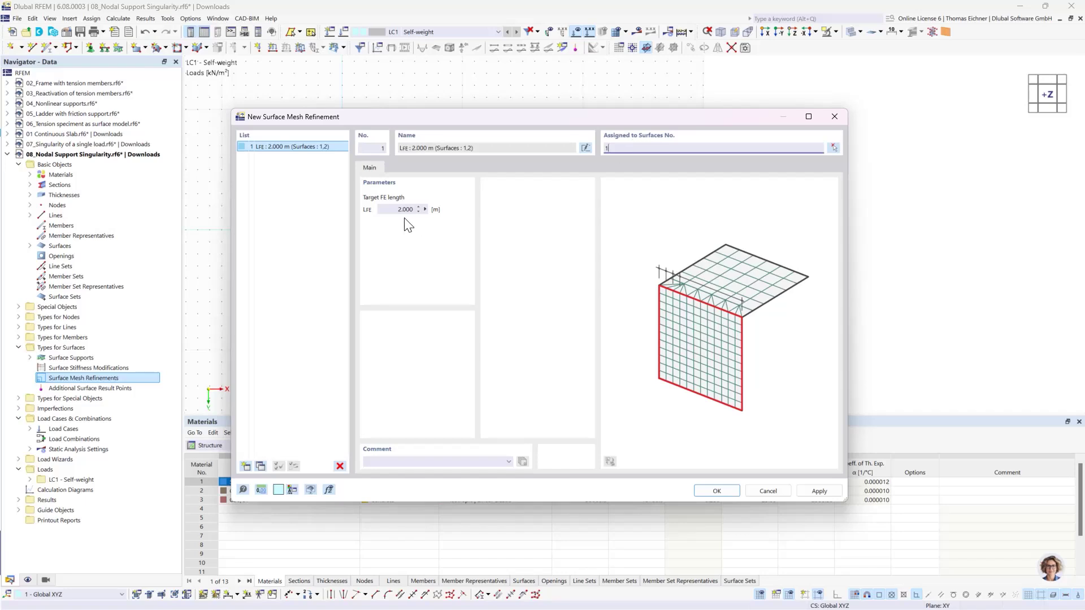
pyautogui.click(324, 164)
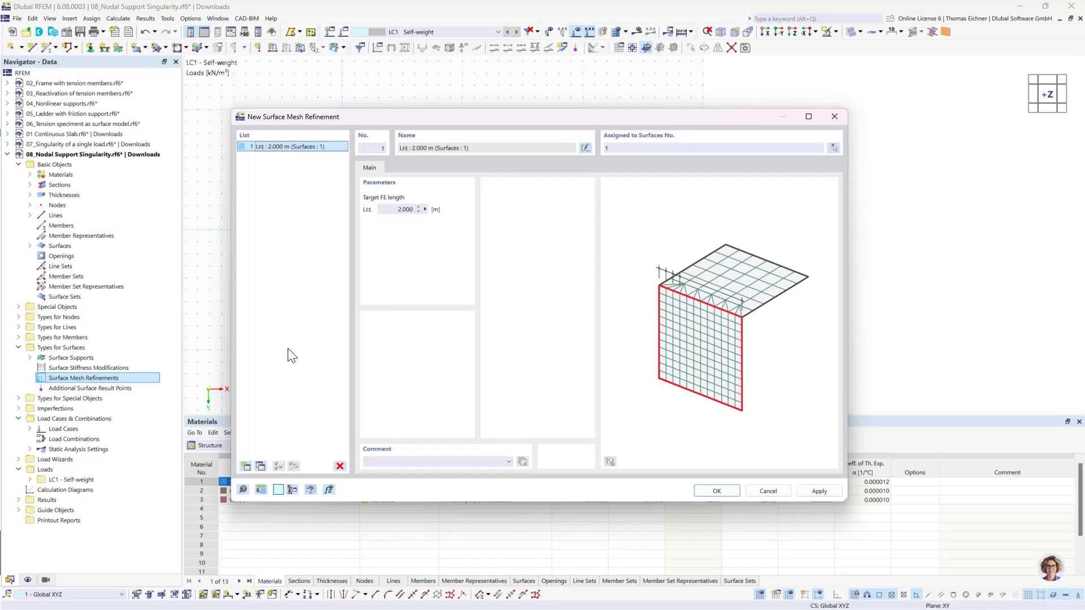
# Copy the mesh refinement as a second entry, set its target FE length to 1 m and assign it to surface 2
pyautogui.click(259, 468)
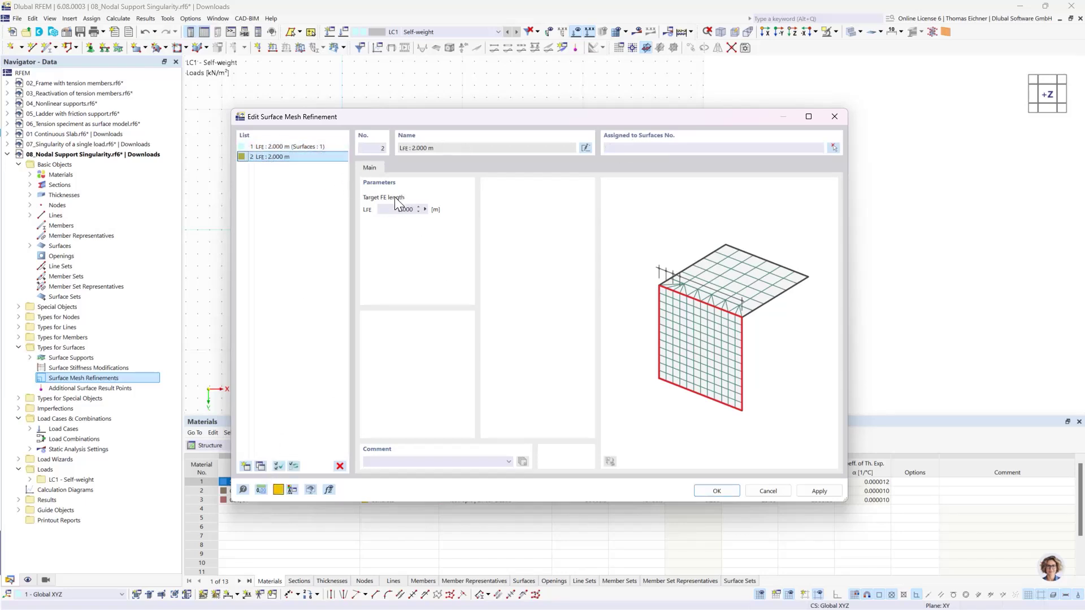
pyautogui.click(405, 209)
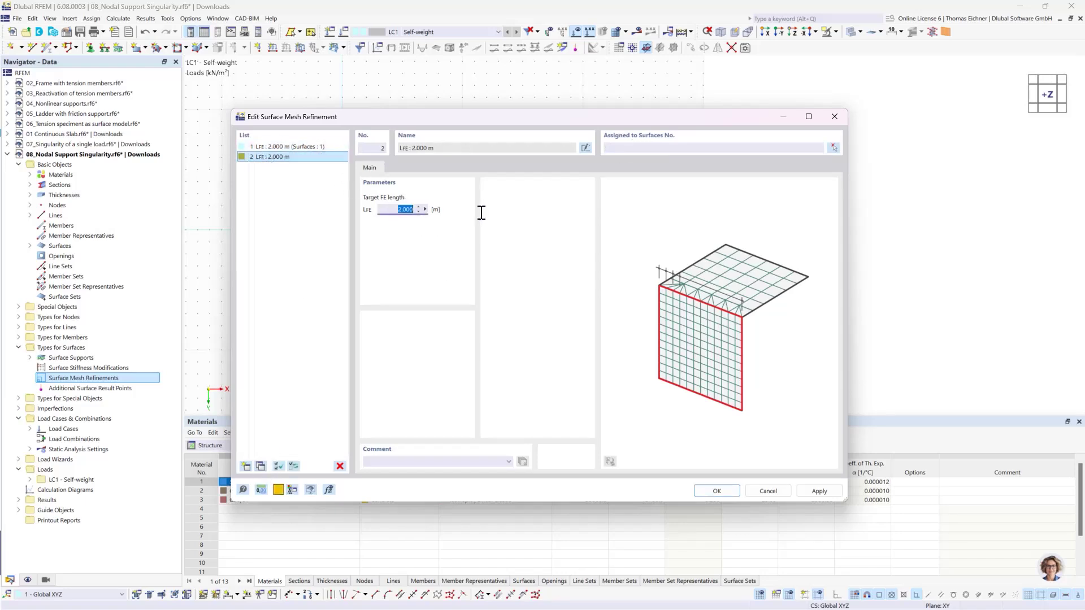
pyautogui.click(653, 148)
pyautogui.click(270, 157)
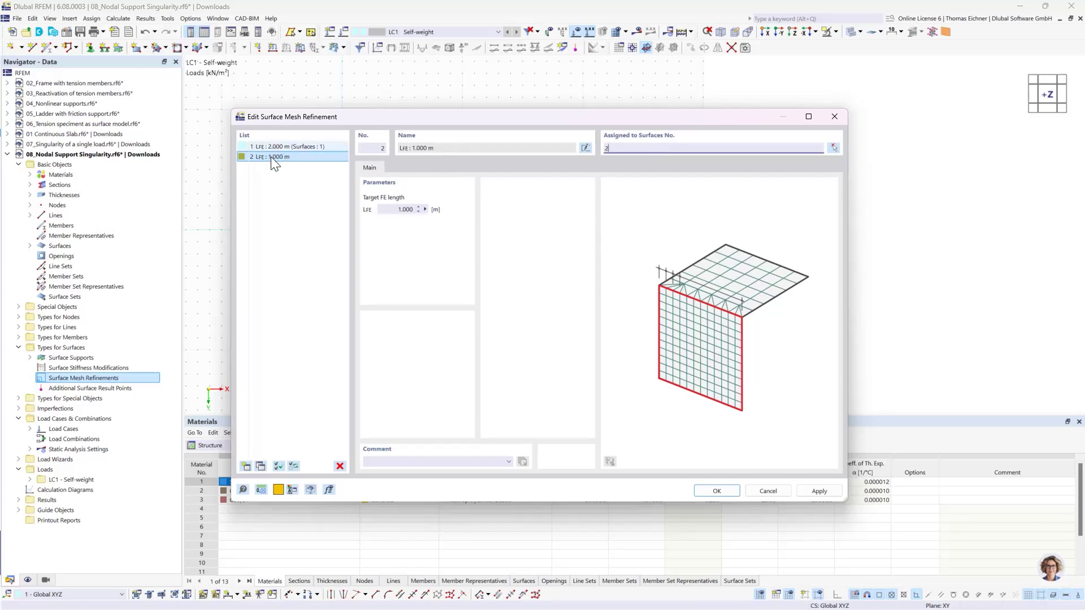
# Add a third copied mesh refinement with a target FE length of 0.5 m and assign it to surface 3
pyautogui.click(262, 467)
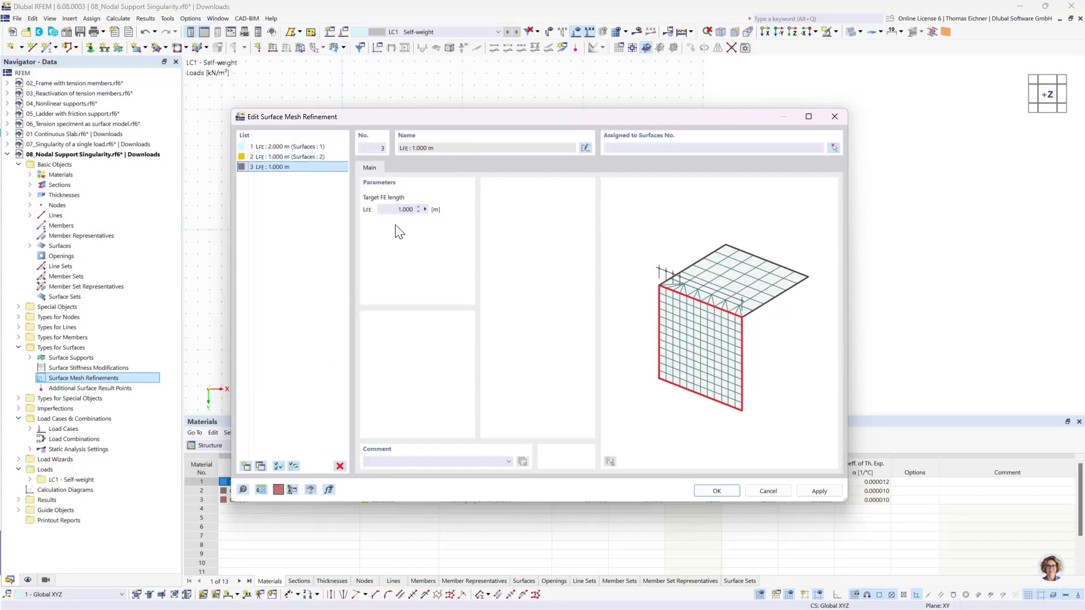
pyautogui.click(405, 210)
pyautogui.click(636, 148)
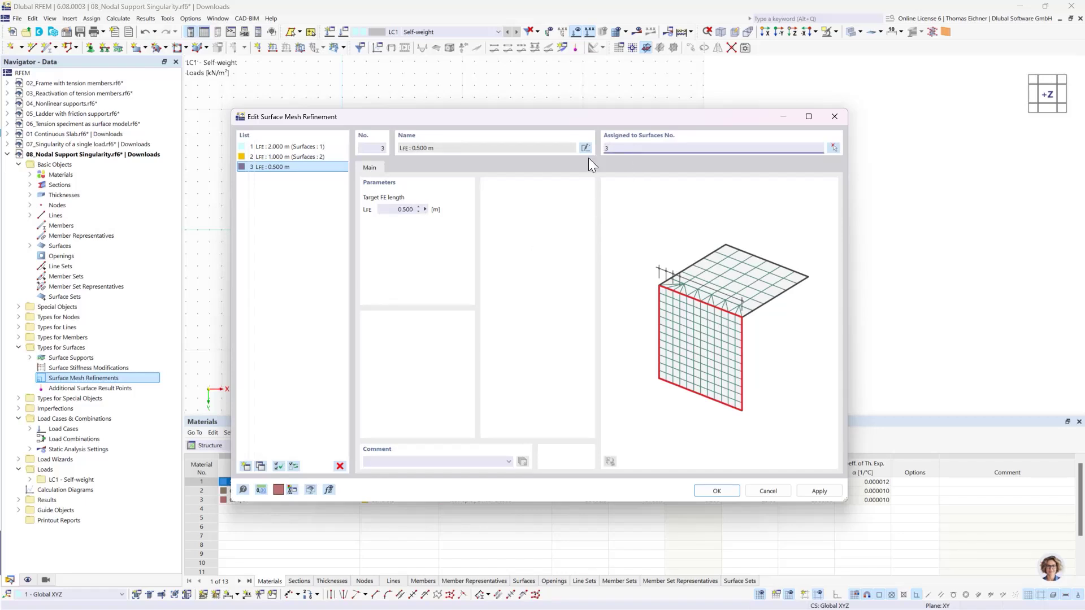
pyautogui.click(280, 165)
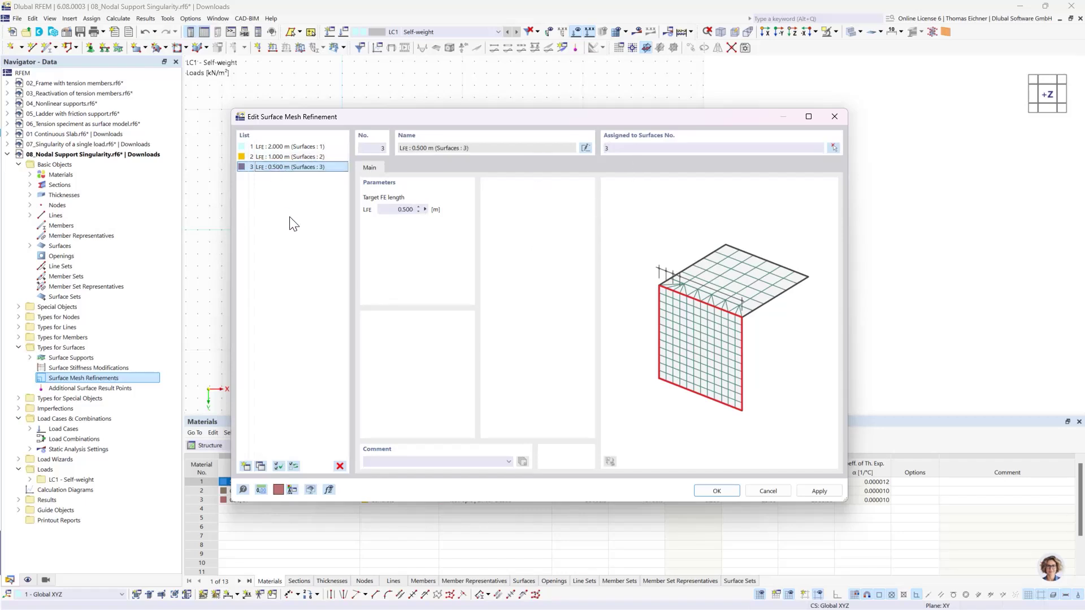
# Add a fourth copied mesh refinement for surface 4 with a finer target FE length and apply all the refinements
pyautogui.click(260, 466)
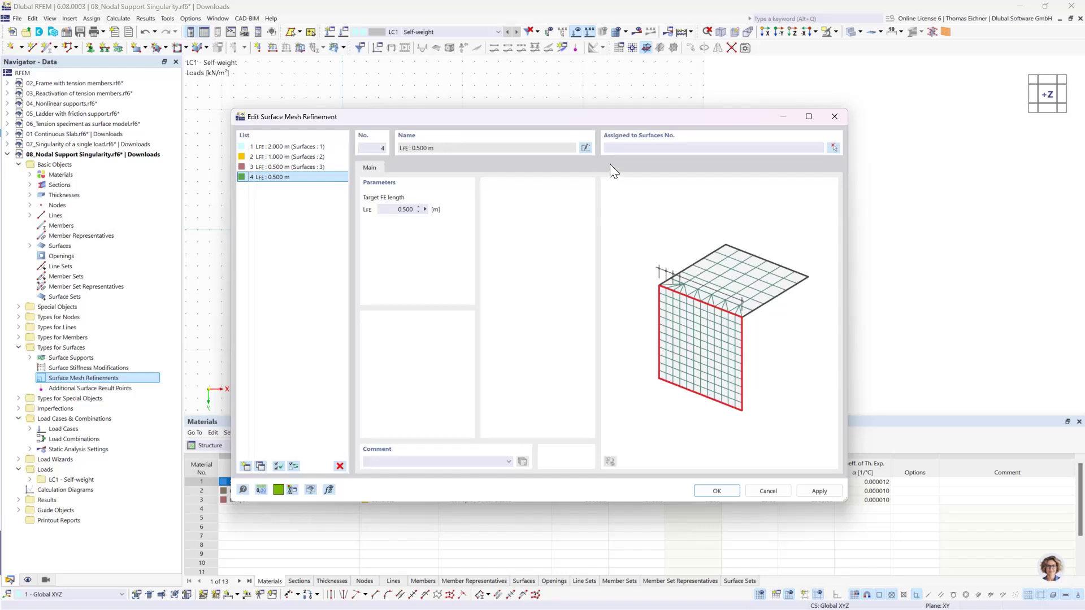
pyautogui.click(627, 151)
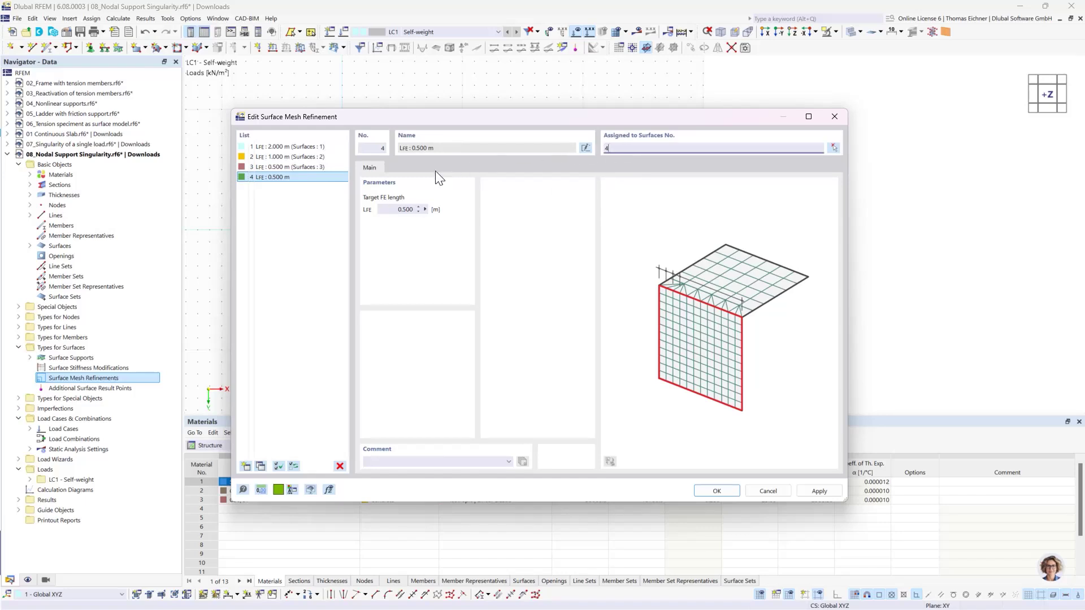
pyautogui.click(397, 209)
pyautogui.click(716, 492)
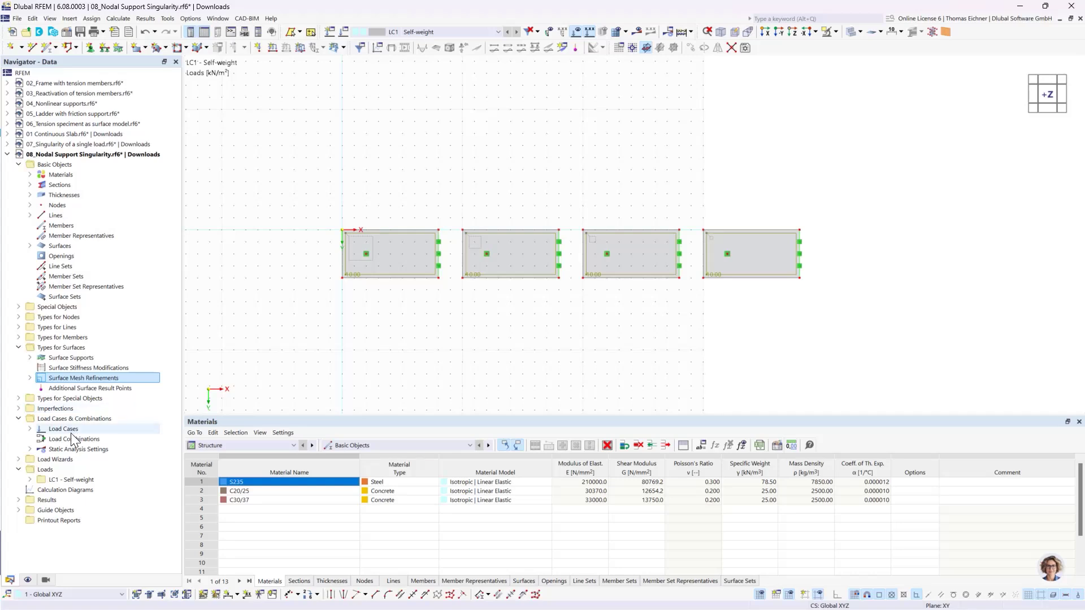
# Create a two-point result section along the centreline of all four plates at Y 2 m, ending at X 38 m
pyautogui.click(18, 308)
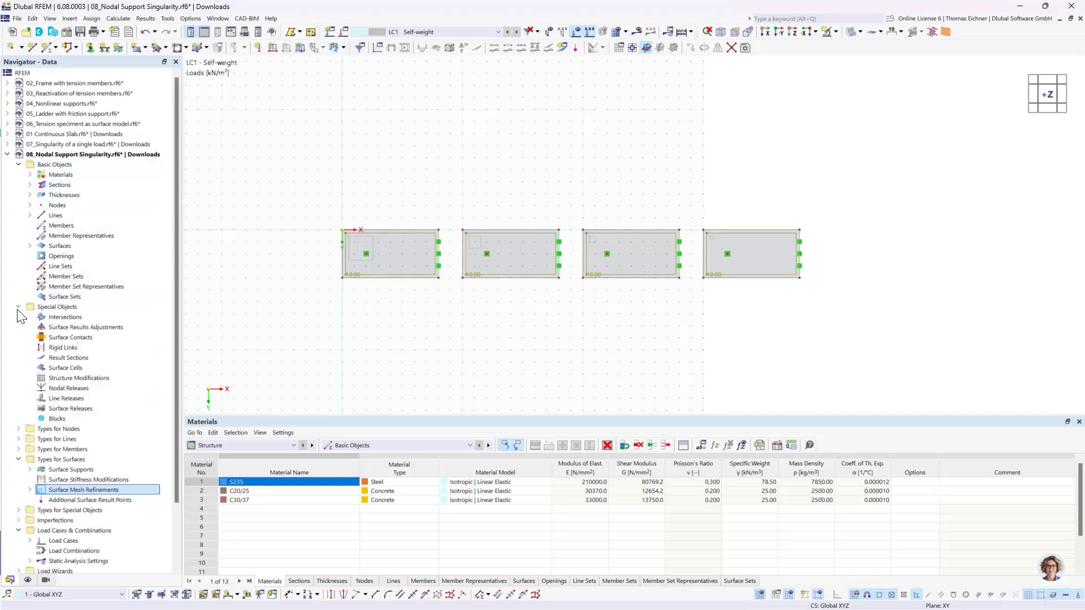
pyautogui.click(68, 358)
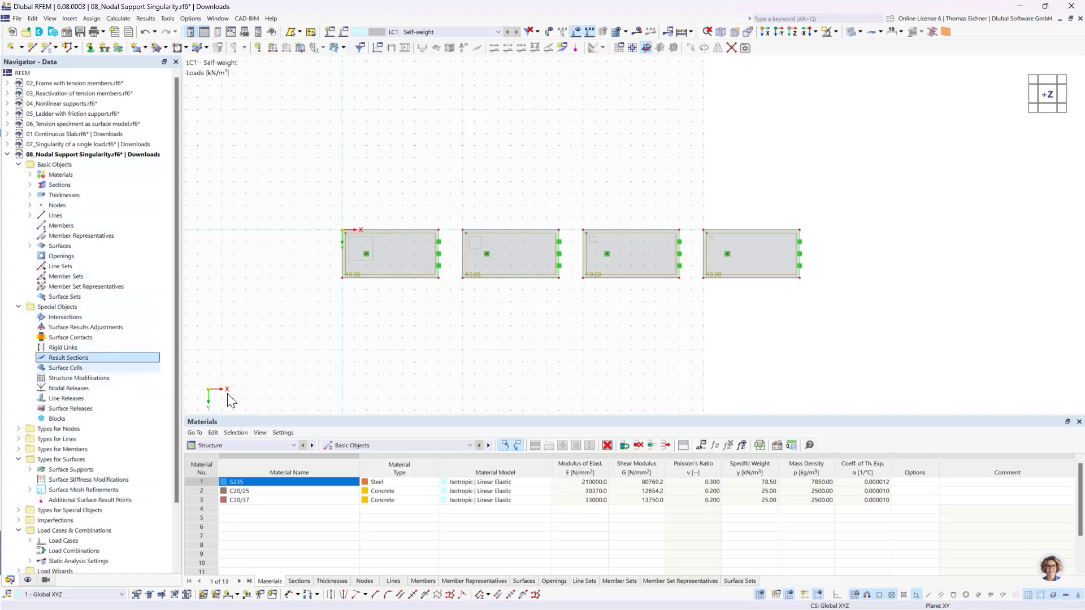
pyautogui.doubleClick(73, 356)
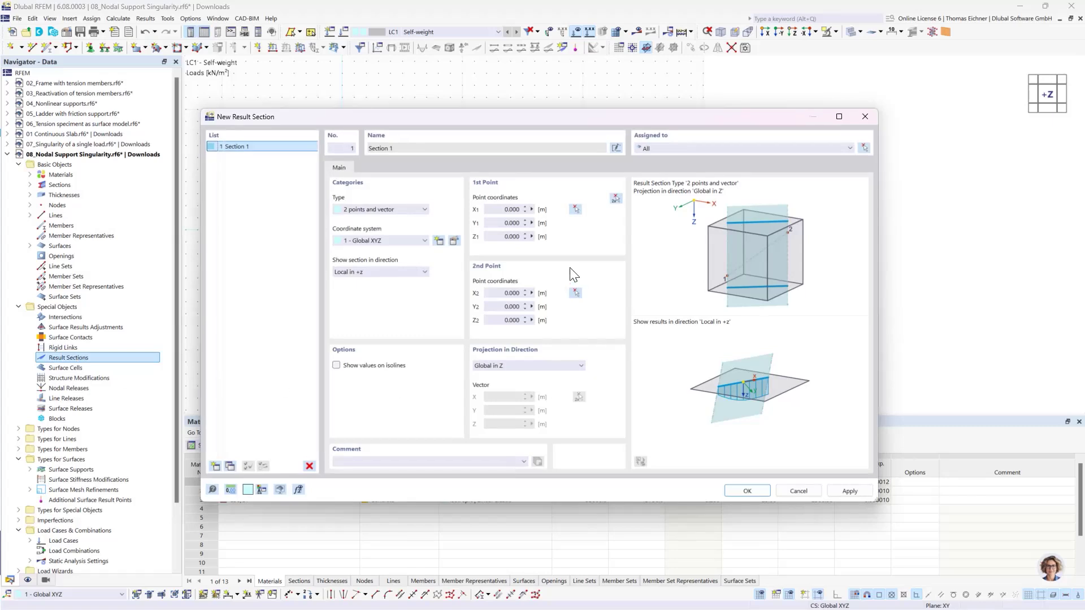
pyautogui.click(616, 199)
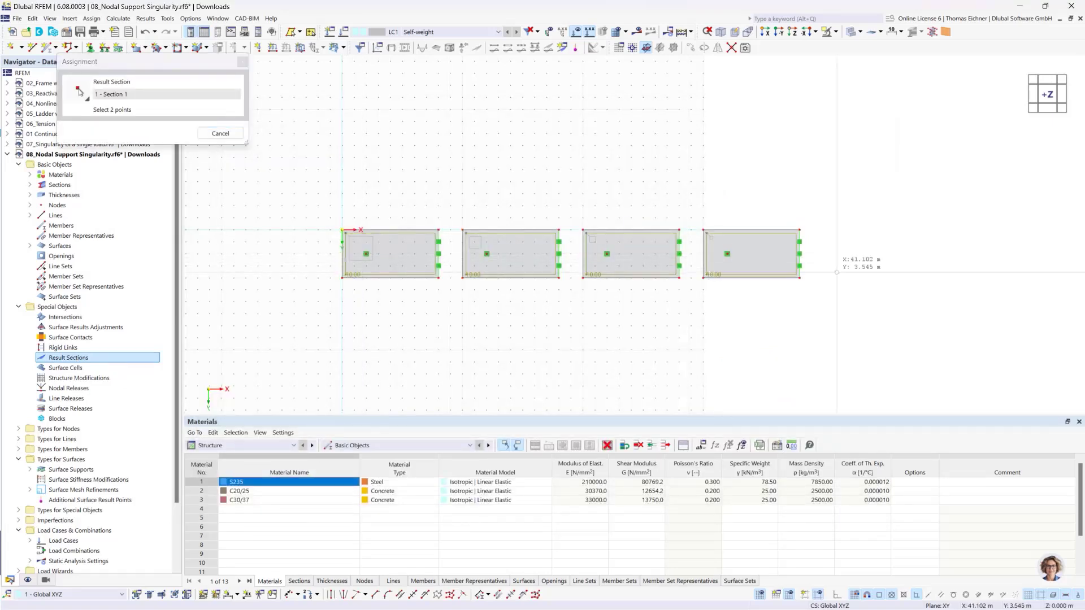
pyautogui.click(799, 254)
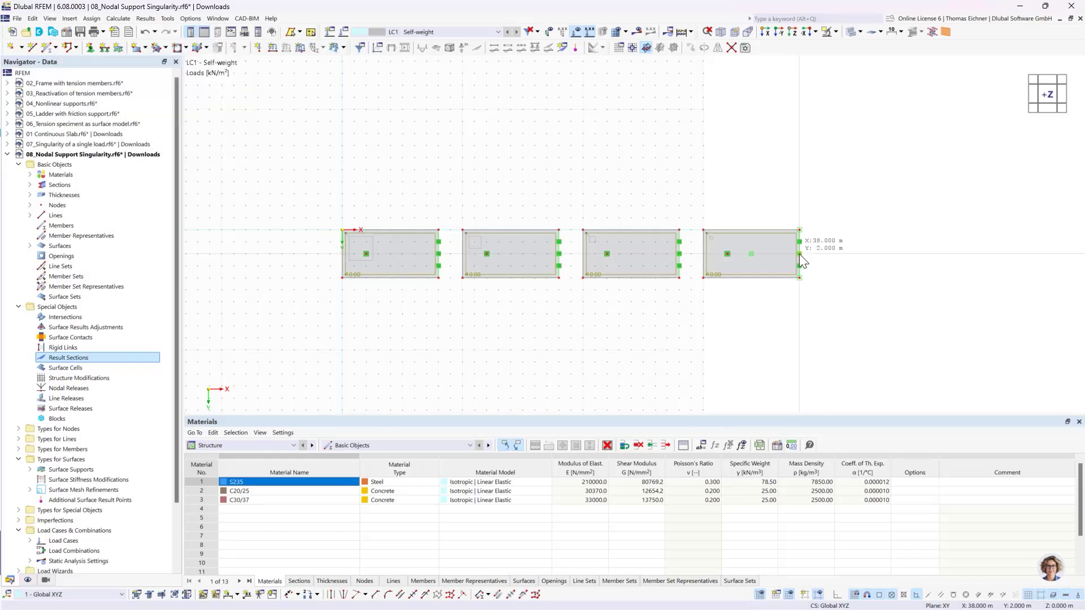
pyautogui.click(747, 491)
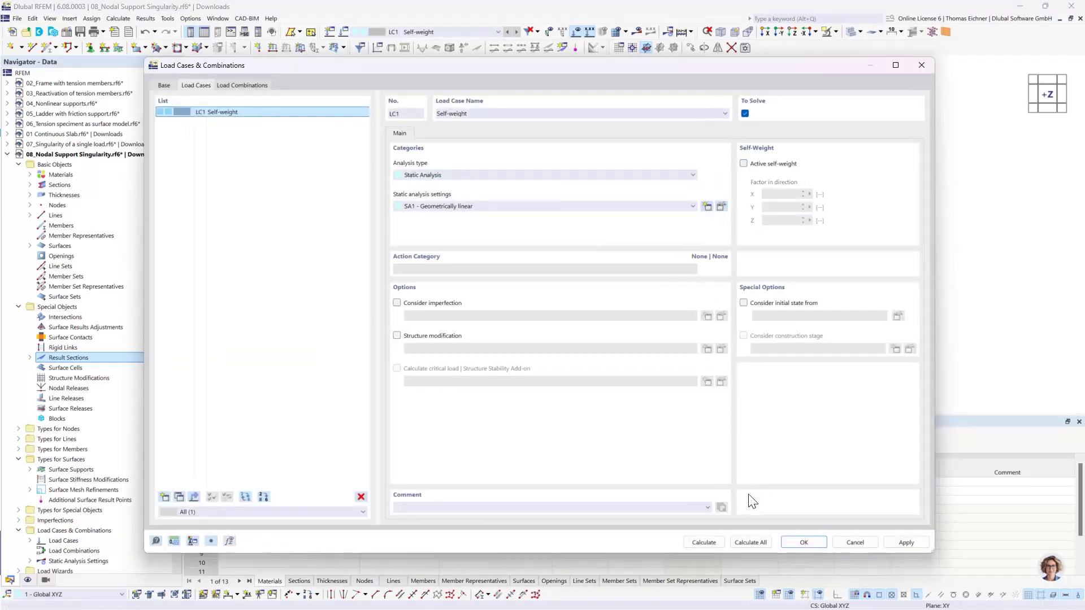
# Calculate load case LC1 and view the deformed plates from the -Y direction
pyautogui.click(717, 539)
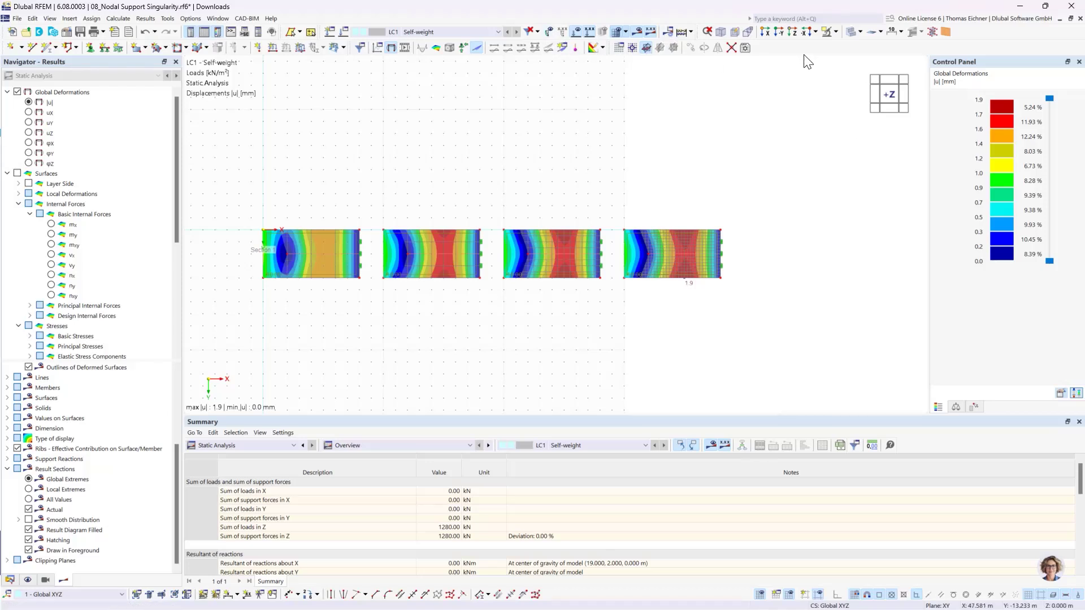
pyautogui.moveTo(886, 94); pyautogui.dragTo(887, 85)
pyautogui.click(888, 85)
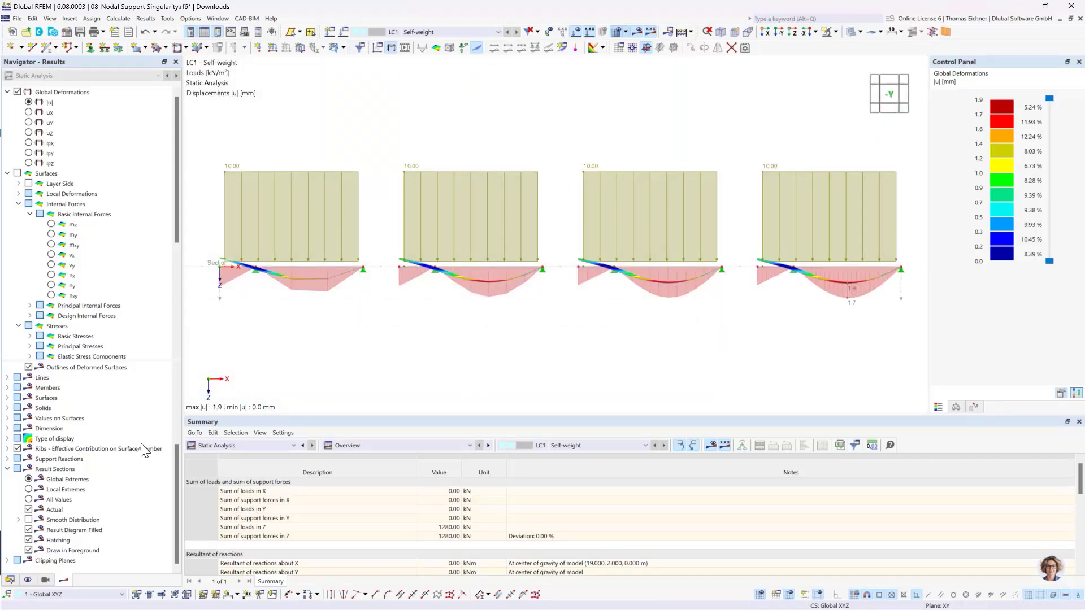
# Show all values on the result section diagrams and compare the total displacements of the four plates
pyautogui.click(31, 500)
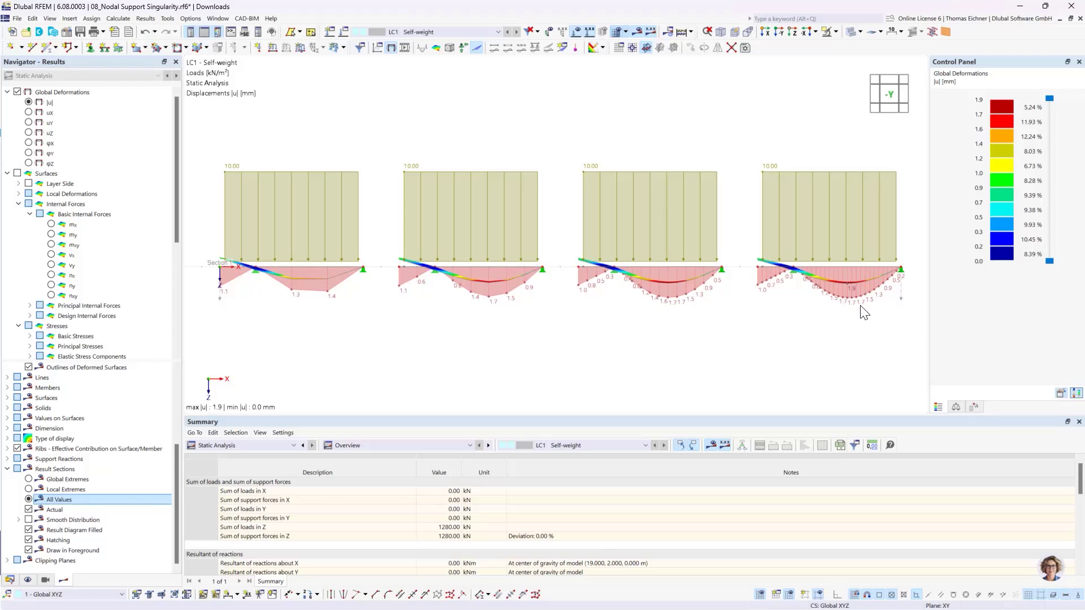
pyautogui.scroll(2, 860, 311)
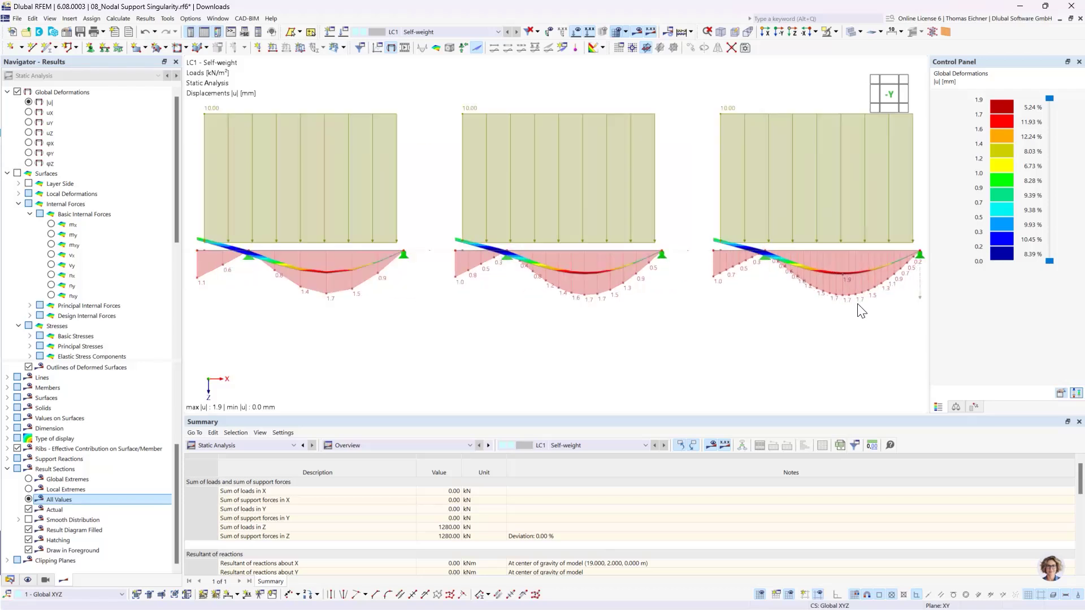
pyautogui.scroll(-2, 860, 310)
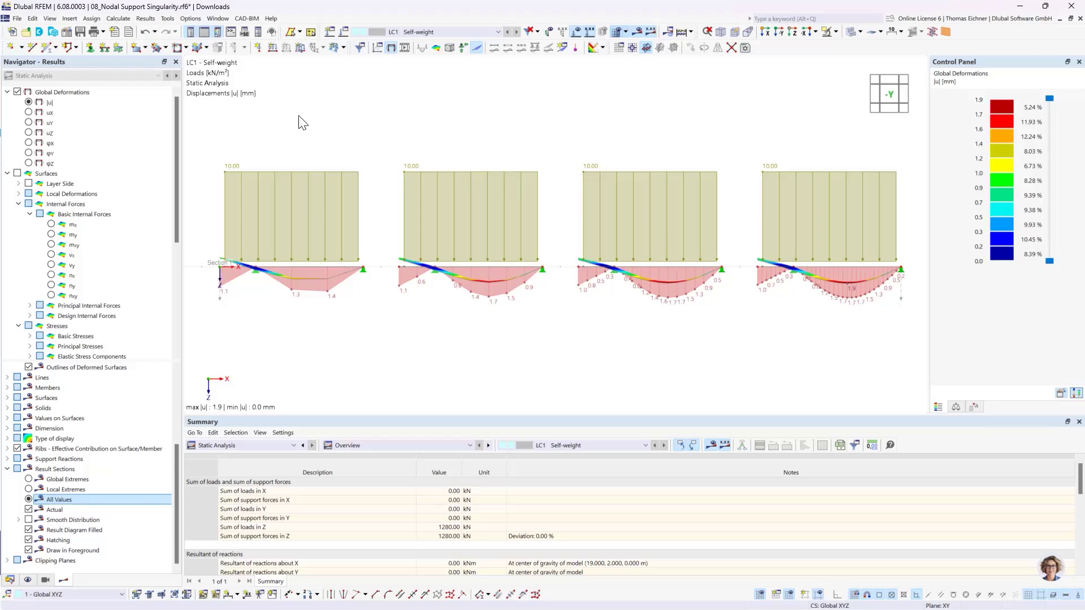
# Switch the result section diagrams to the vertical displacement uZ and hide the global deformations on the plates for comparison
pyautogui.click(28, 133)
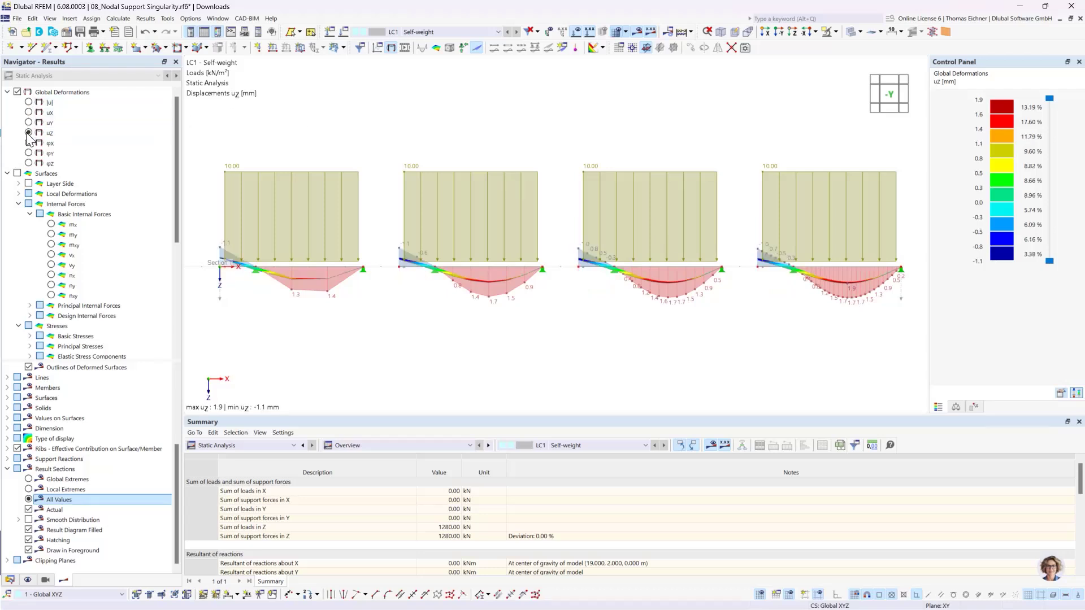
pyautogui.click(17, 92)
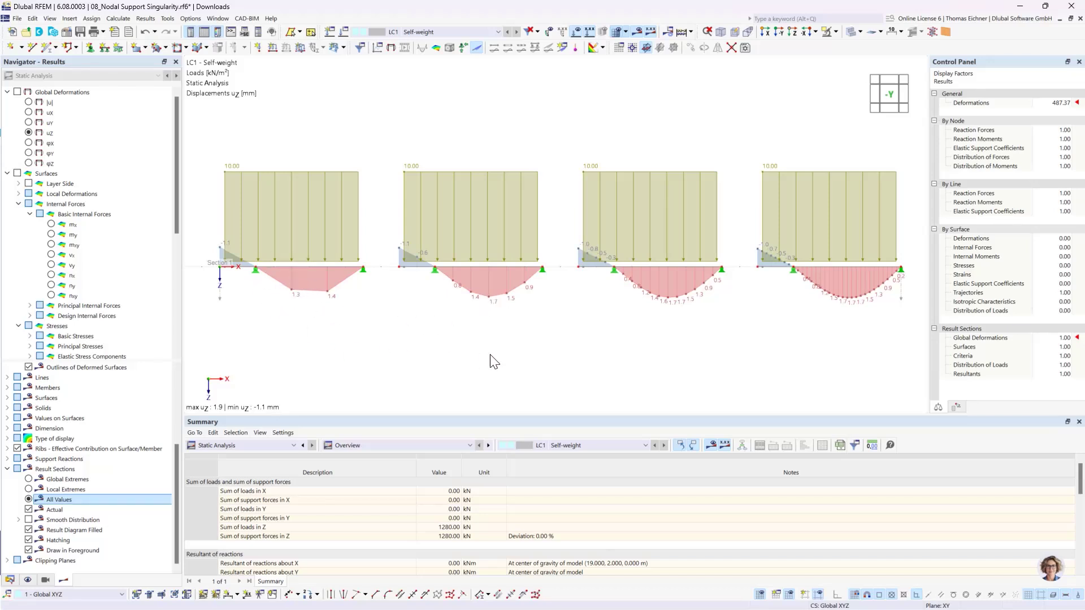
pyautogui.scroll(-2, 490, 354)
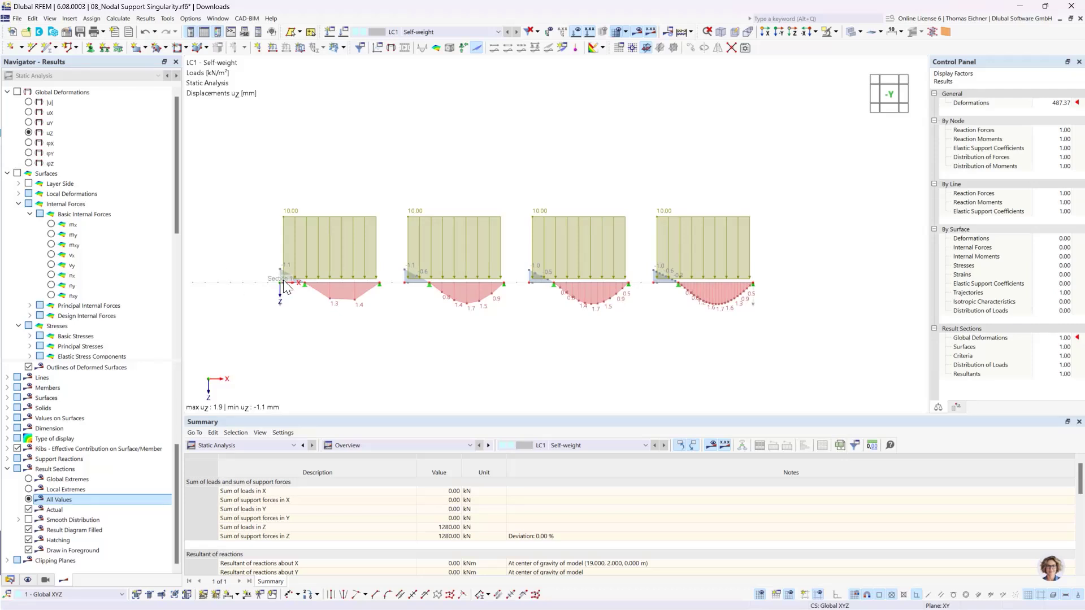
pyautogui.scroll(1, 276, 266)
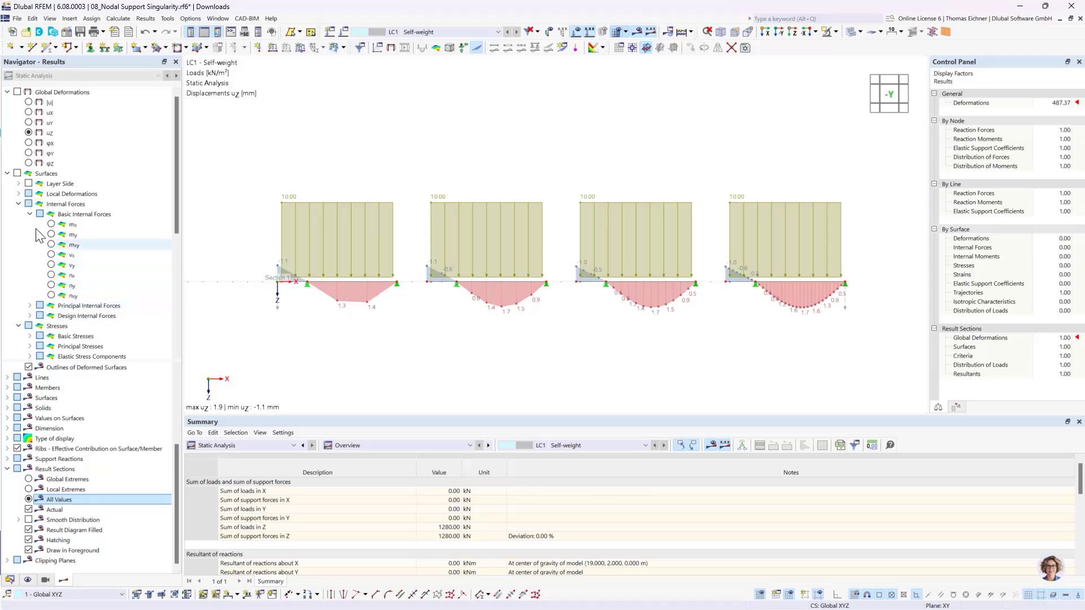
pyautogui.click(18, 204)
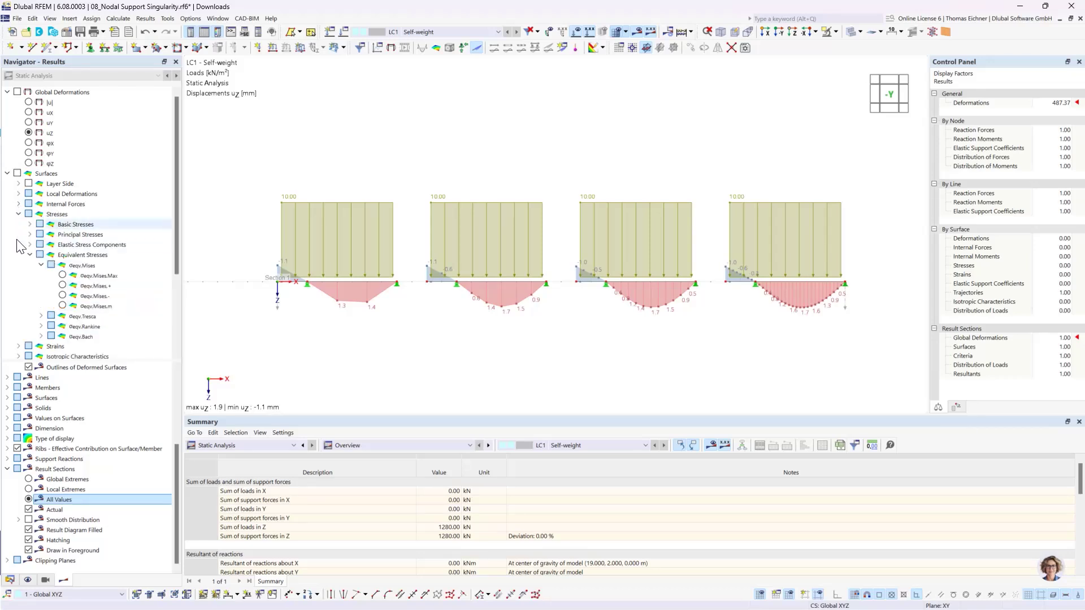
# Switch the result section diagrams to surface results and display the basic internal force mx
pyautogui.click(30, 255)
pyautogui.click(19, 215)
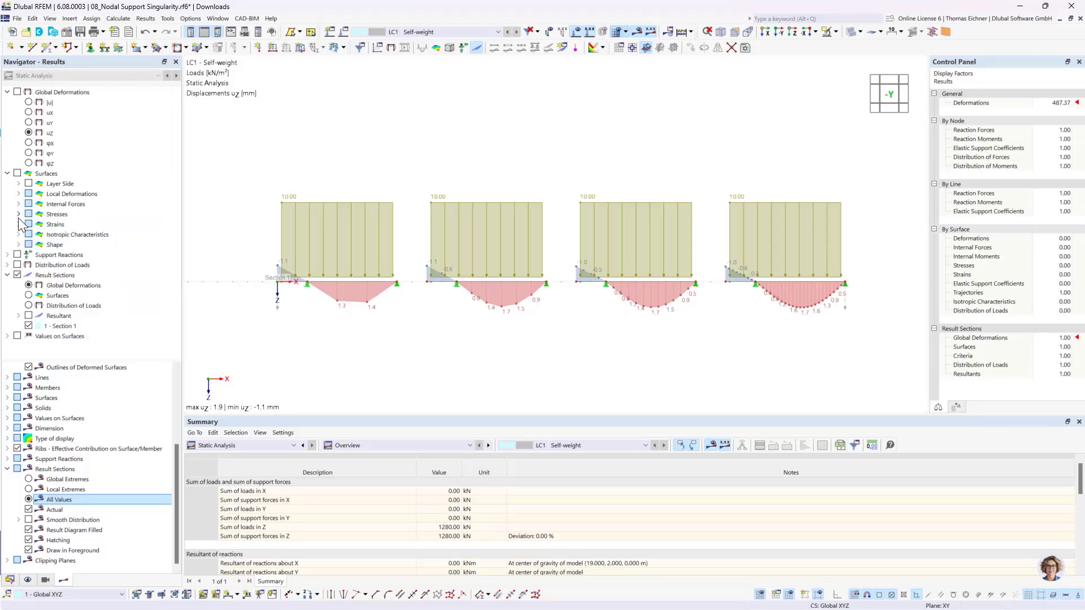
pyautogui.click(29, 297)
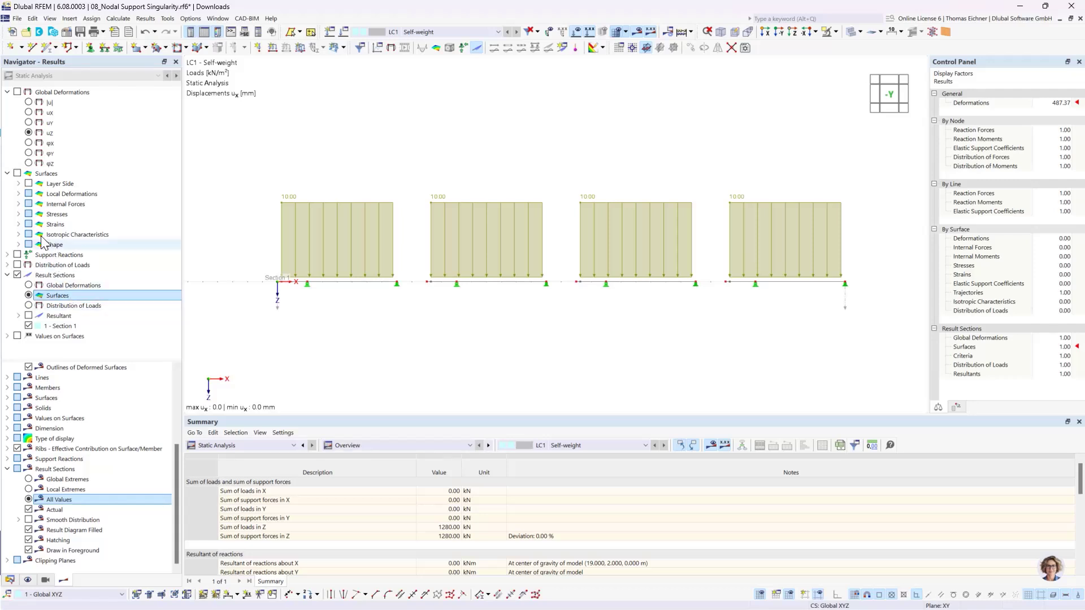
pyautogui.click(18, 204)
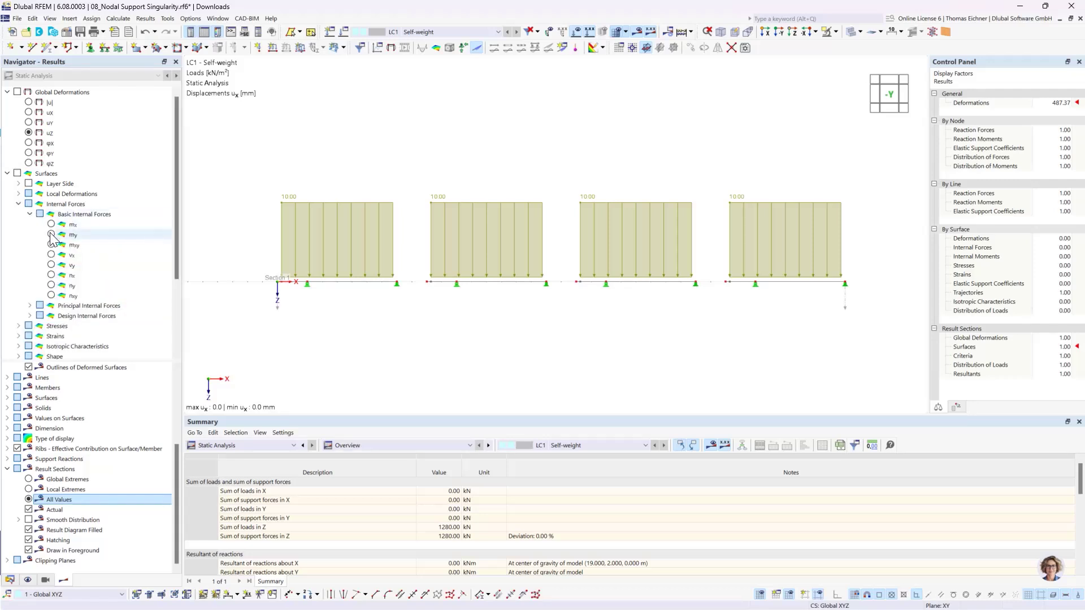
pyautogui.click(51, 225)
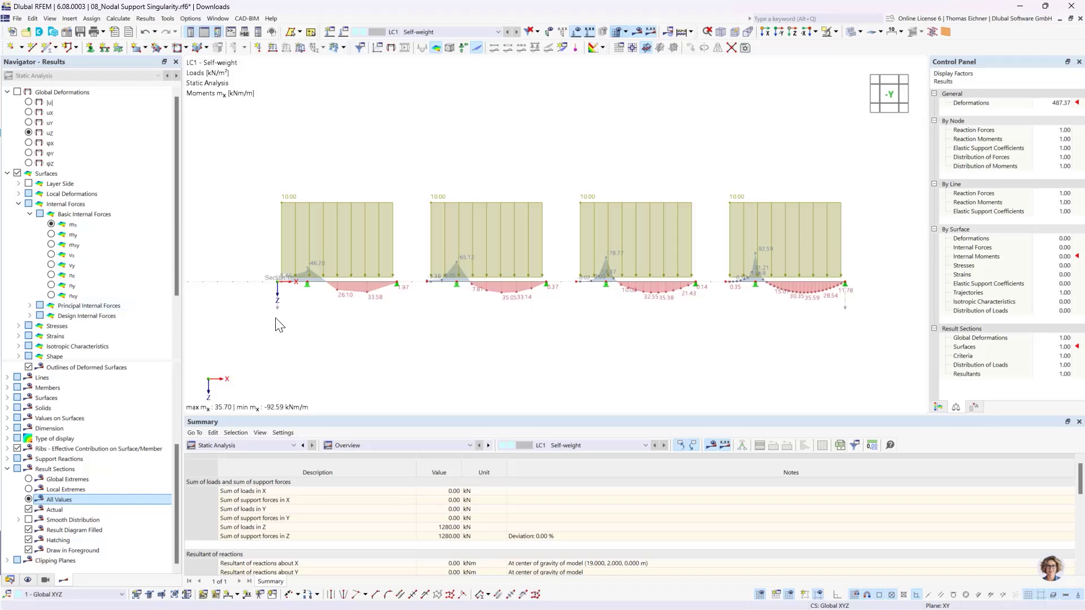
# Compare the mx moment peaks at the inner nodal supports of the four plates with increasingly fine meshes
pyautogui.scroll(1, 418, 316)
pyautogui.moveTo(472, 308); pyautogui.dragTo(423, 315, button='middle')
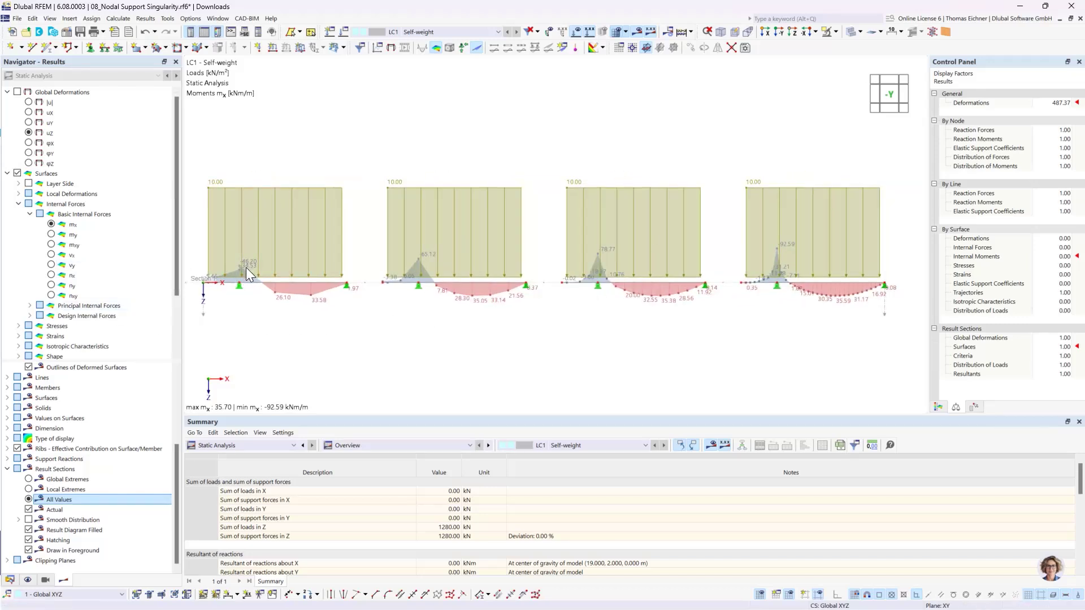
pyautogui.scroll(4, 246, 266)
pyautogui.moveTo(246, 267); pyautogui.dragTo(366, 273, button='middle')
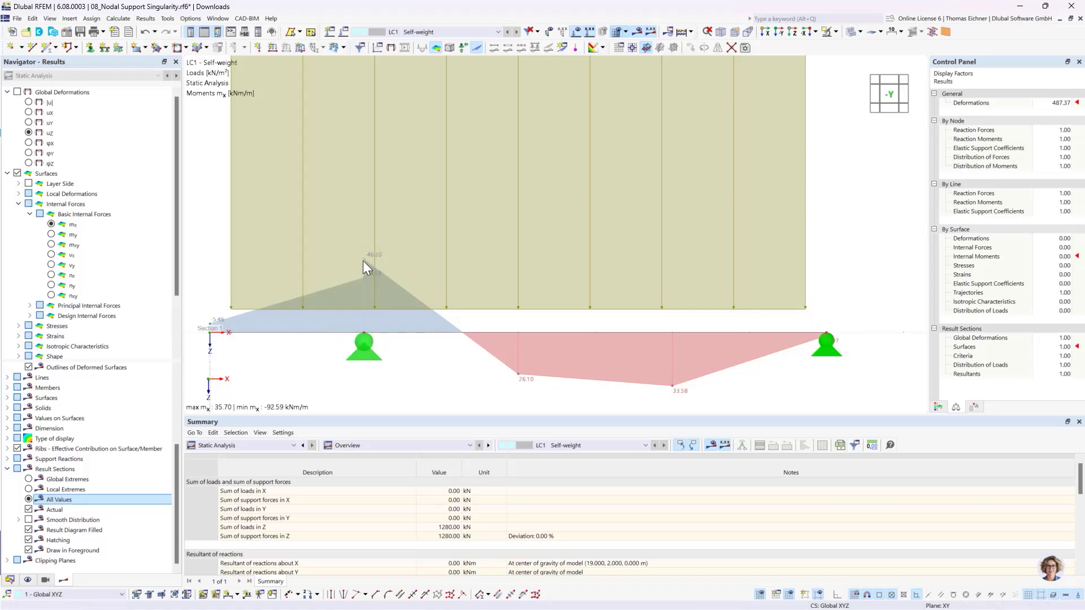
pyautogui.scroll(-5, 359, 270)
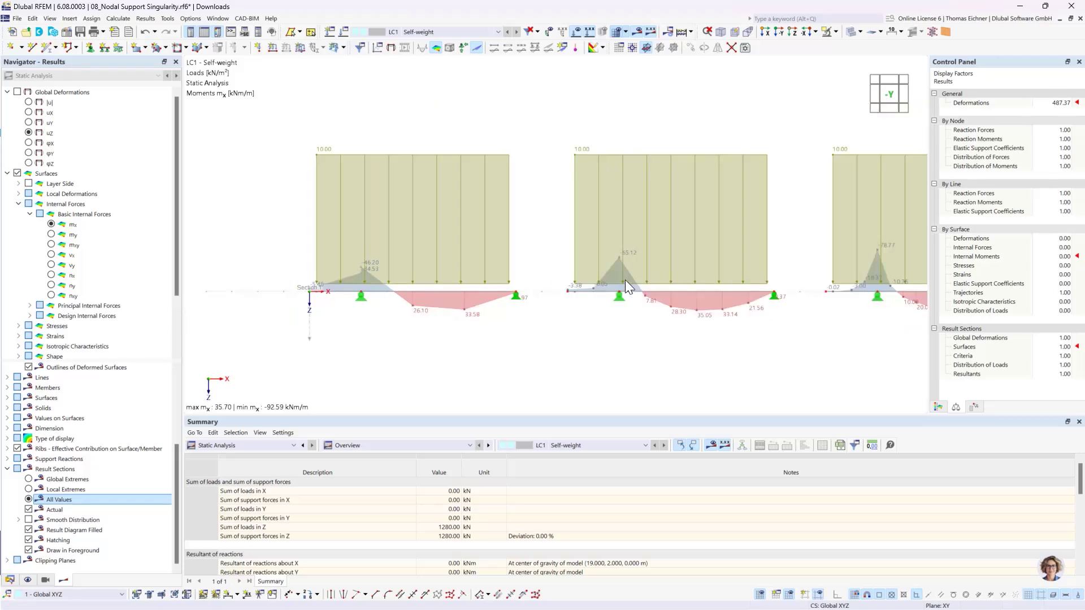
pyautogui.moveTo(625, 280); pyautogui.dragTo(557, 279, button='middle')
pyautogui.scroll(-2, 557, 279)
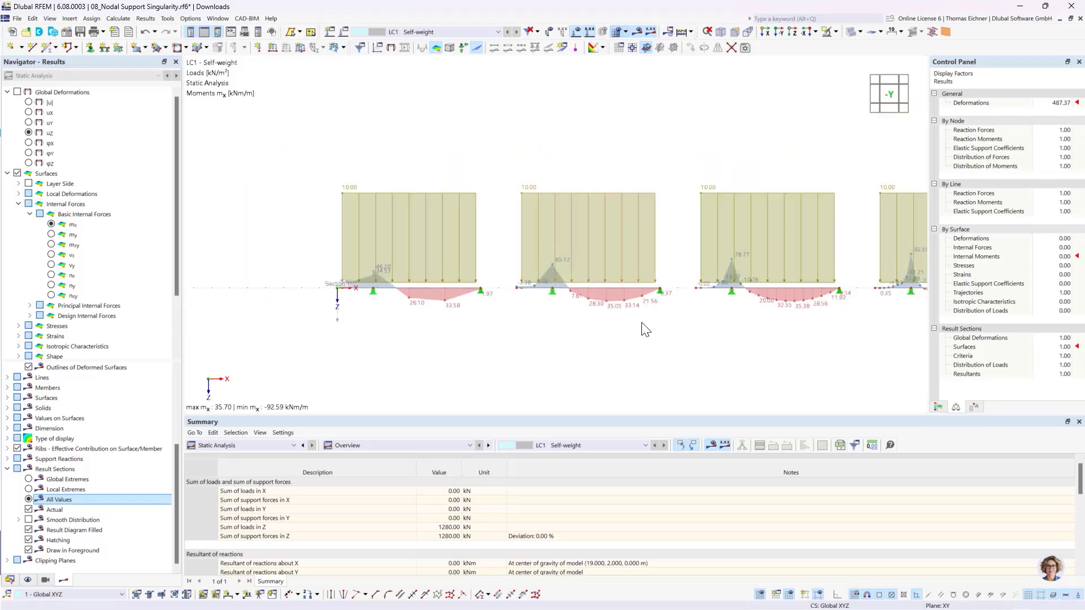
pyautogui.moveTo(642, 323); pyautogui.dragTo(480, 328, button='middle')
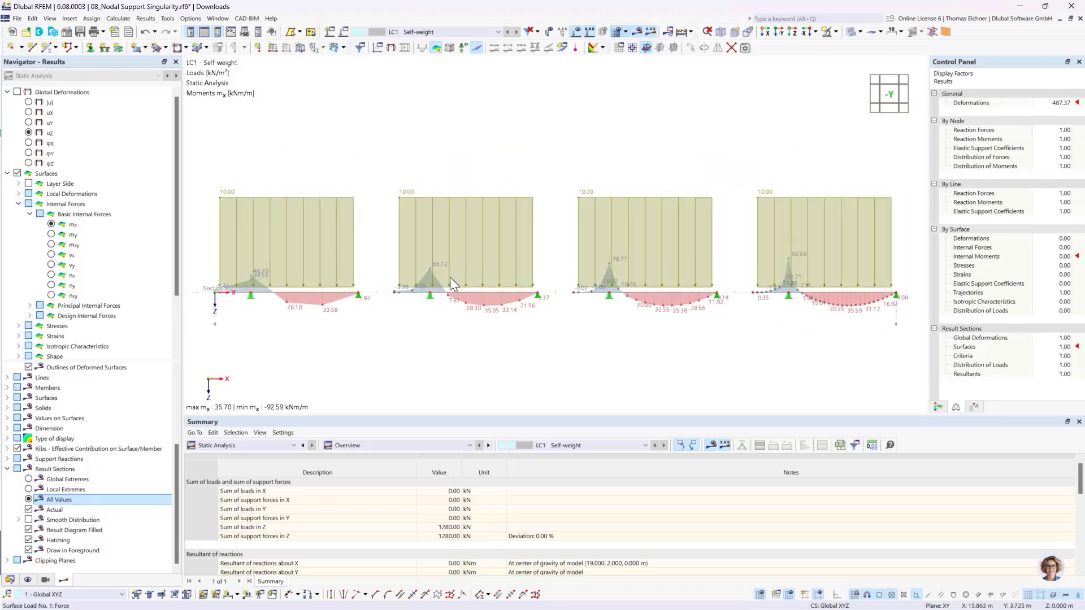
# Hide the load display and open the hinged nodal support assigned to node 20 of the finest-meshed plate for editing
pyautogui.click(788, 299)
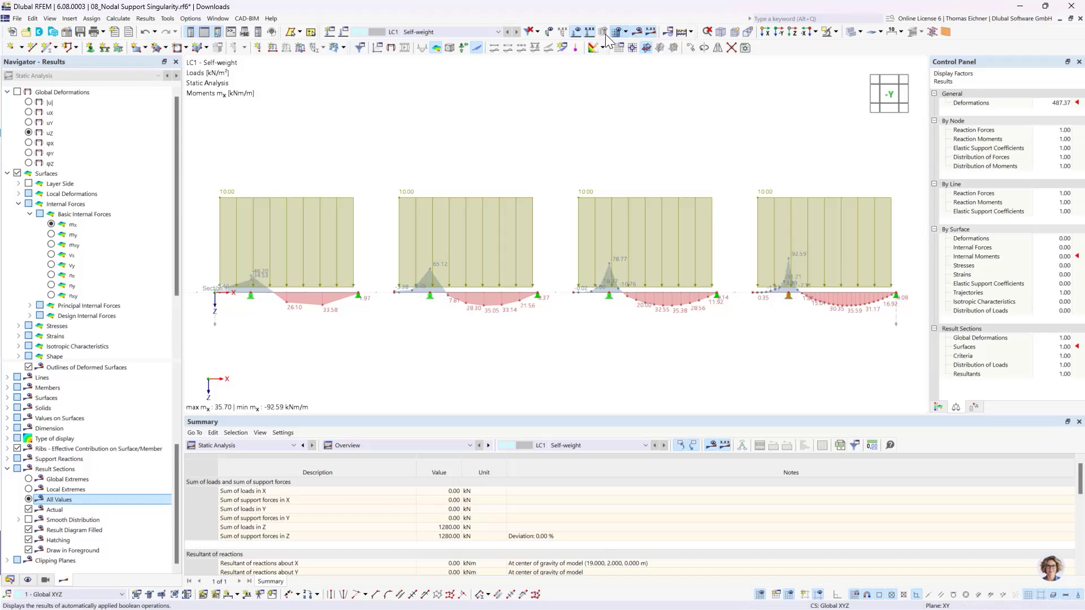
pyautogui.click(575, 32)
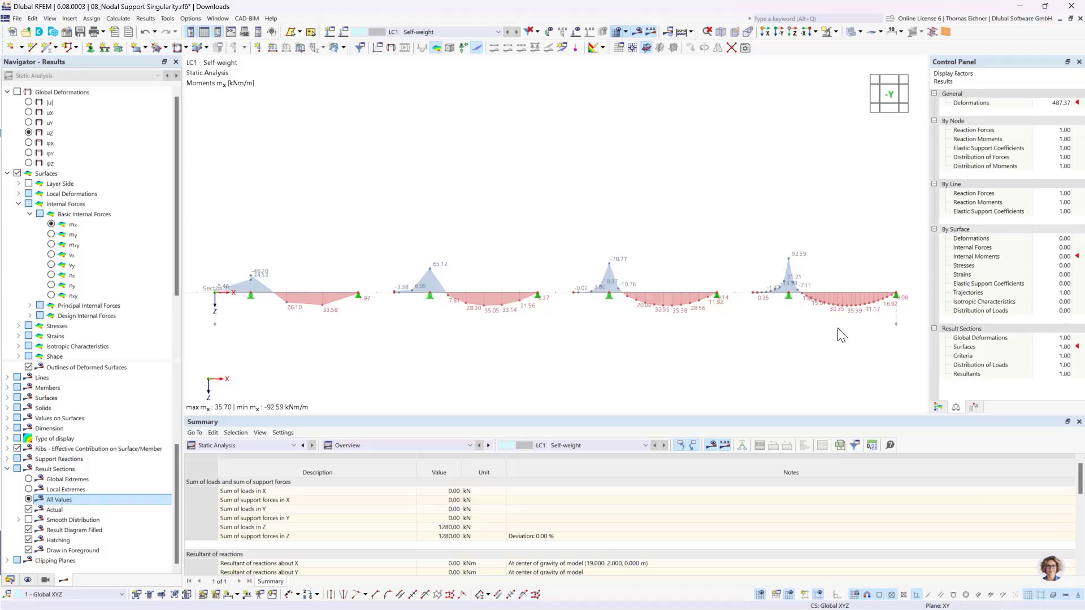
pyautogui.doubleClick(789, 304)
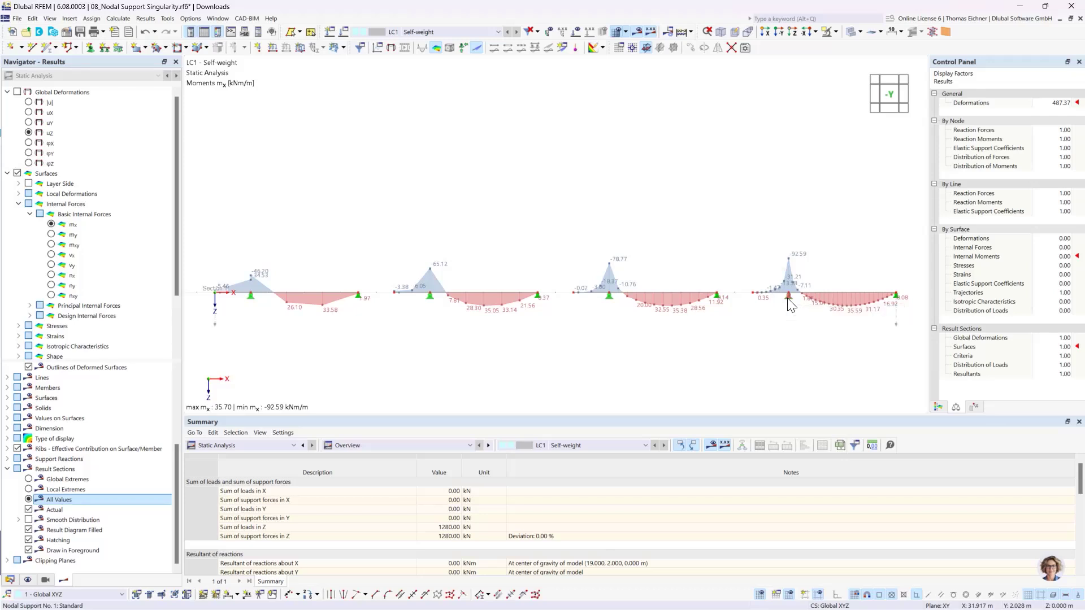
pyautogui.moveTo(561, 103); pyautogui.dragTo(503, 87)
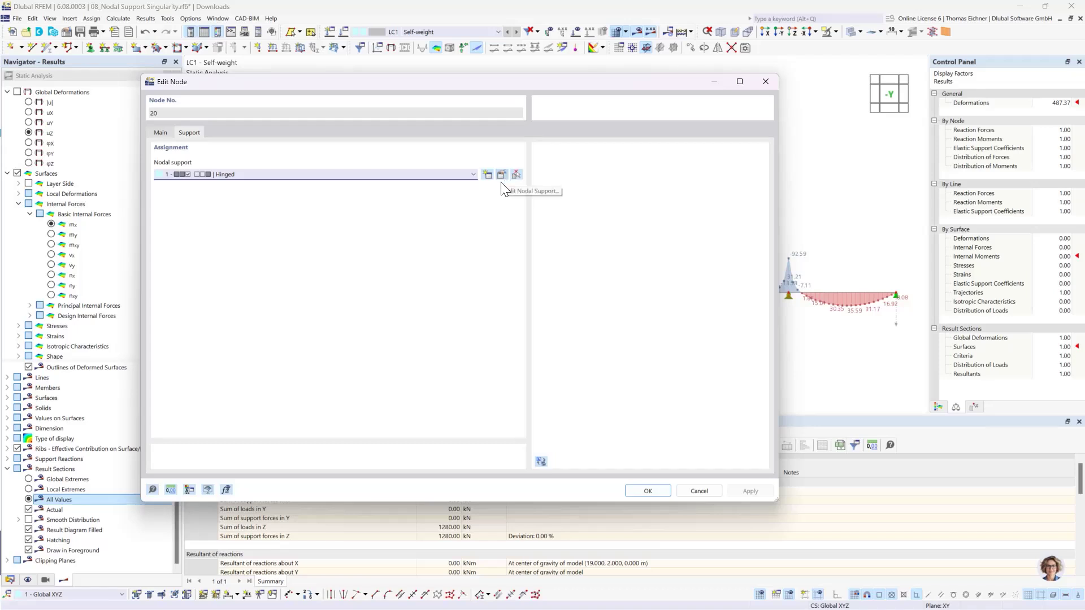
pyautogui.click(453, 174)
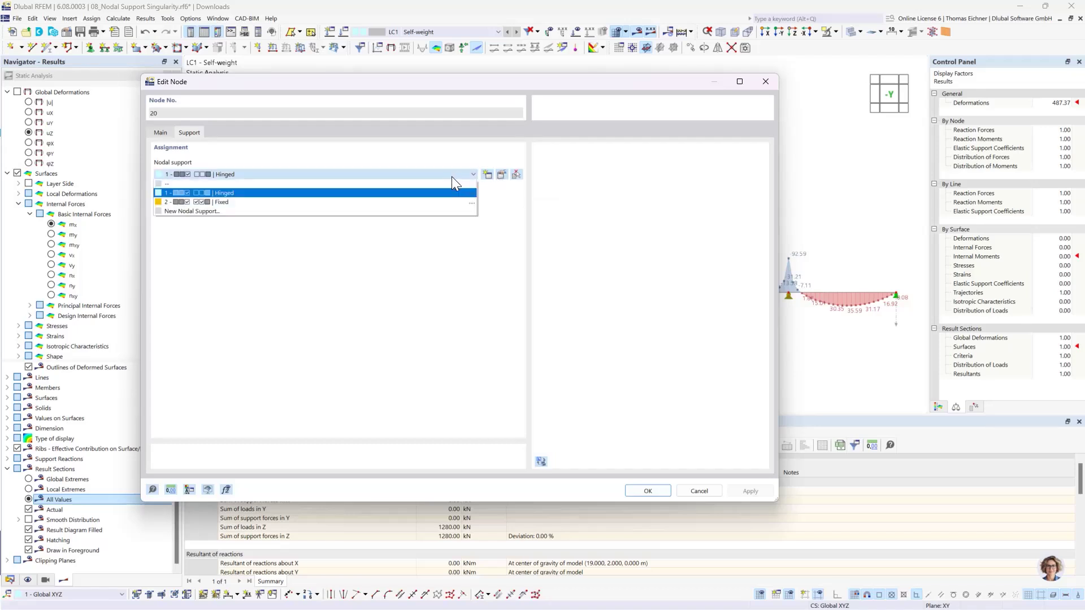
pyautogui.click(452, 176)
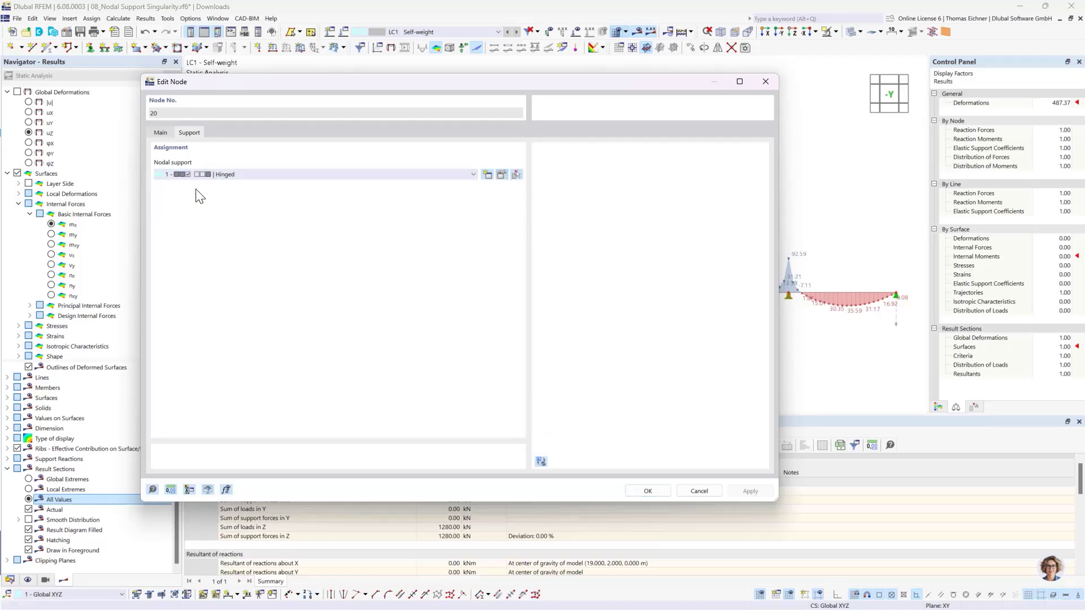
pyautogui.click(502, 174)
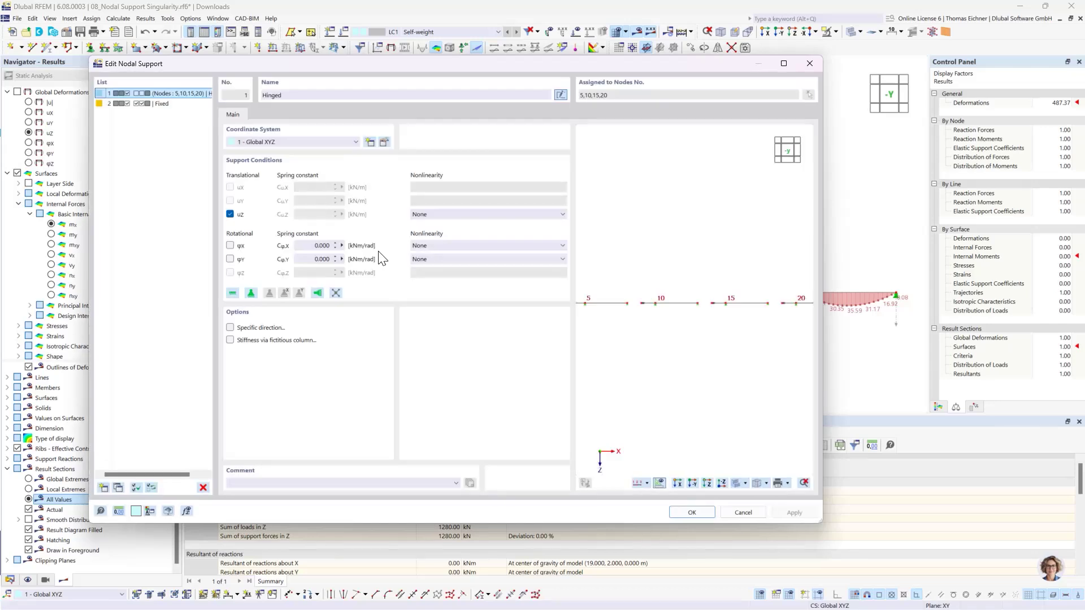
# Try releasing the rigid uZ support condition in favour of a spring constant, and fix uZ again
pyautogui.click(230, 214)
pyautogui.click(330, 215)
pyautogui.moveTo(451, 68); pyautogui.dragTo(415, 51)
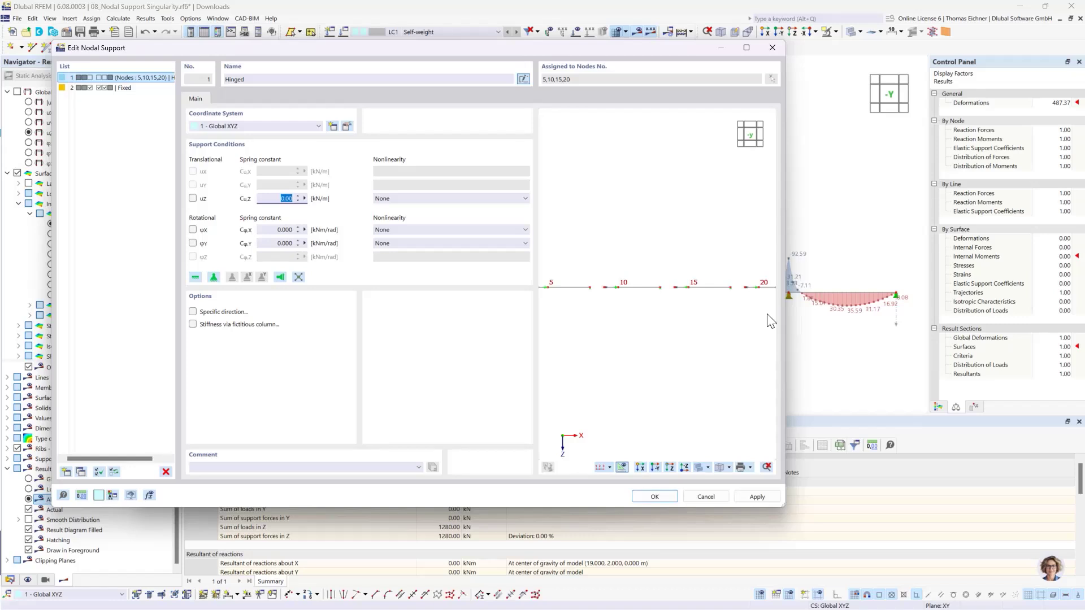
pyautogui.click(277, 199)
pyautogui.moveTo(497, 51); pyautogui.dragTo(477, 48)
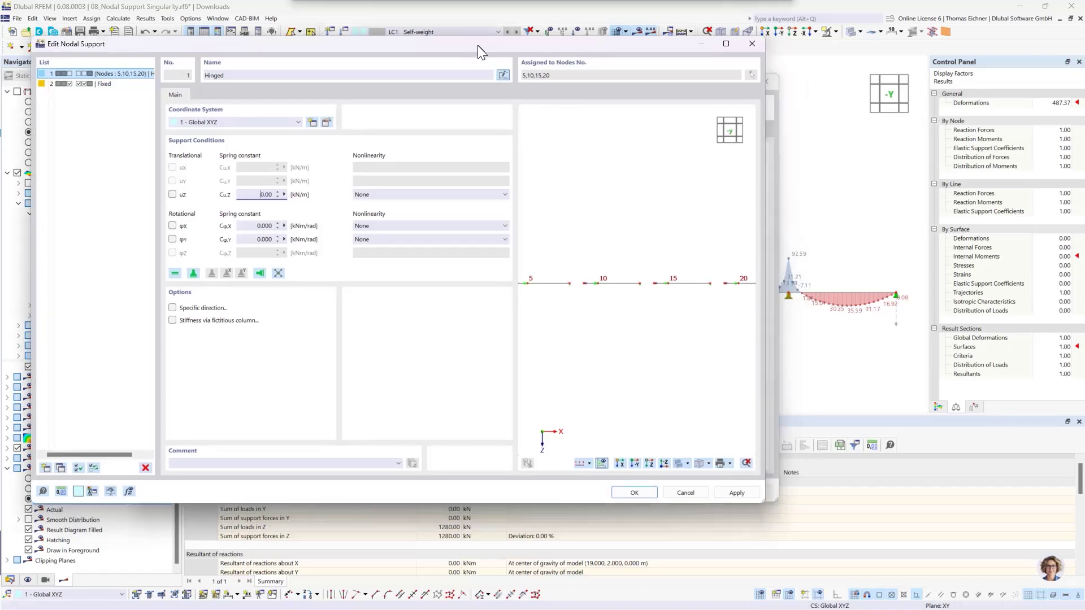
pyautogui.click(173, 195)
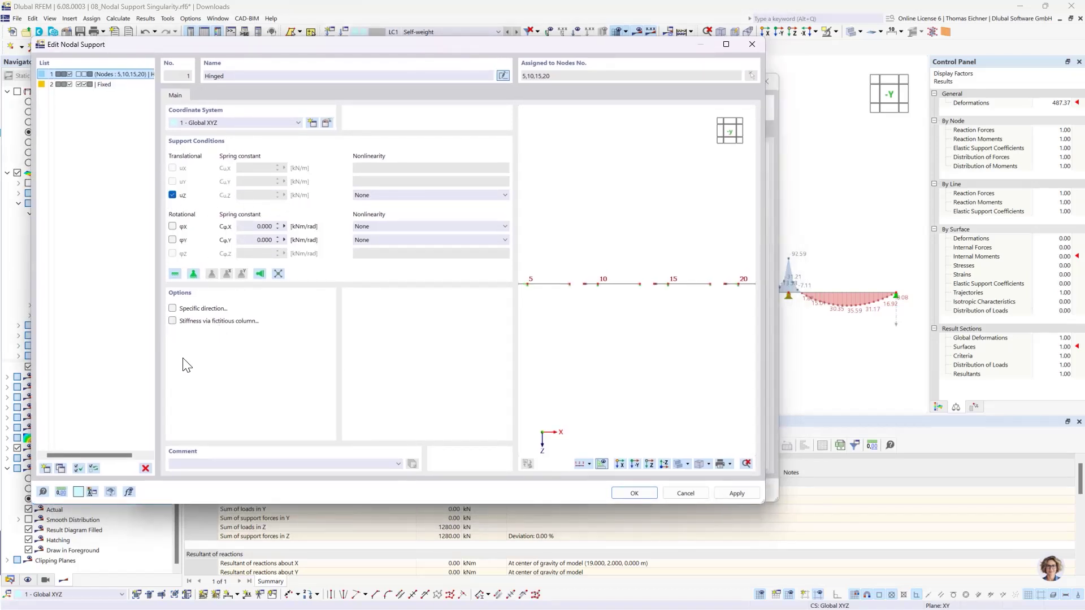
# Enable stiffness via fictitious column for the hinged support, with a column height of 3 m and column material C30/37
pyautogui.click(172, 320)
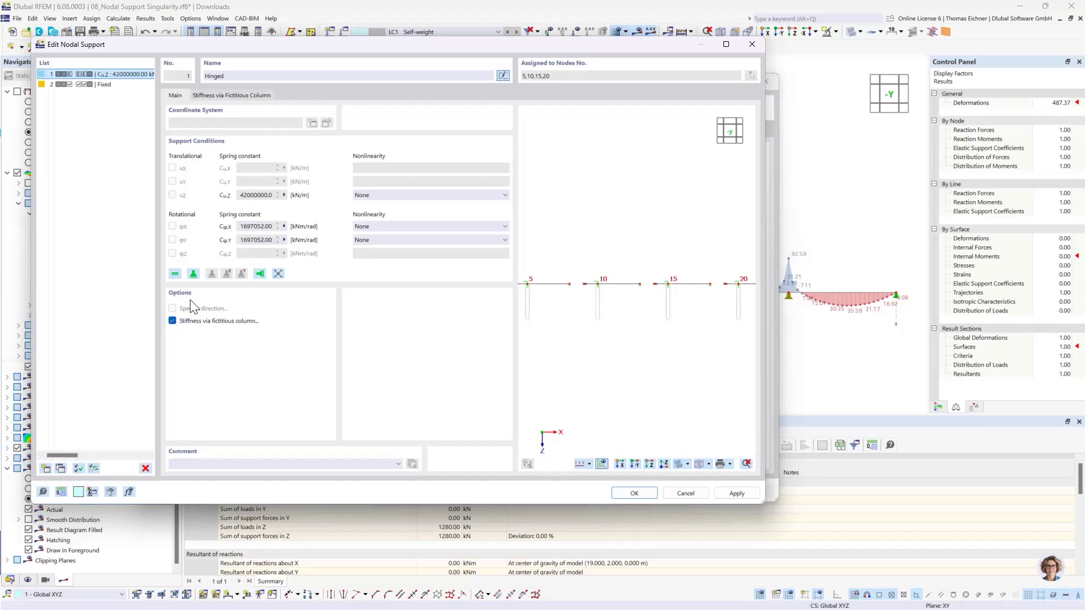
pyautogui.click(233, 98)
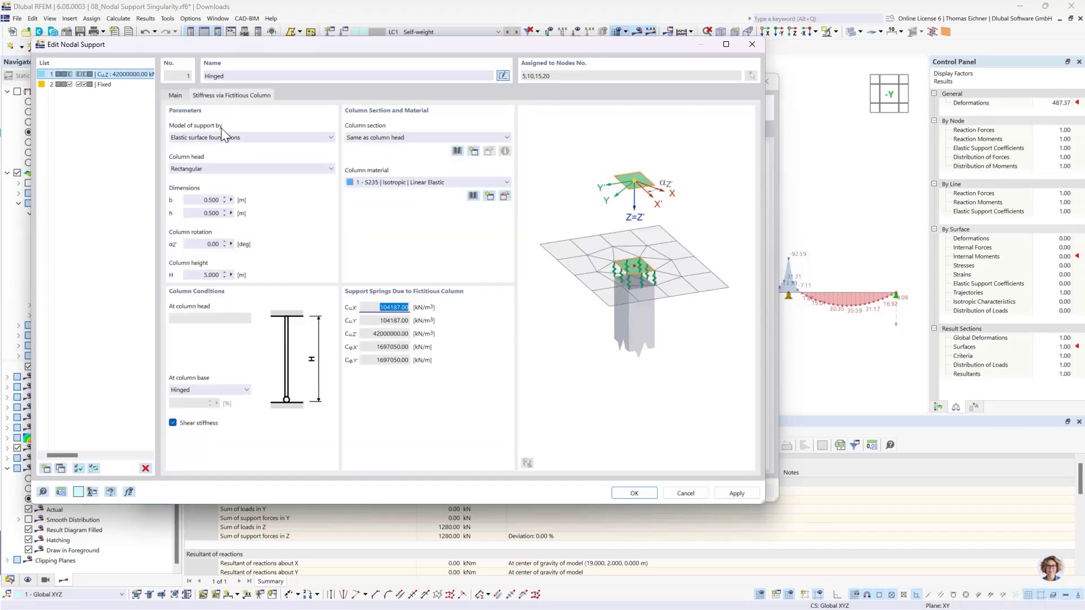
pyautogui.click(203, 275)
pyautogui.write('3')
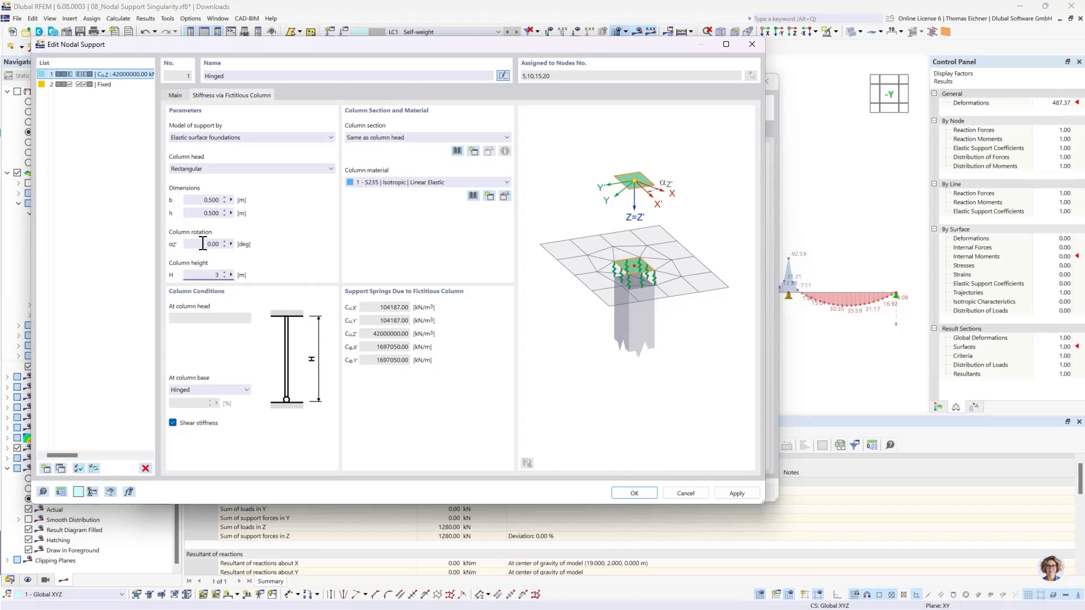
pyautogui.hotkey('shift', 'Tab')
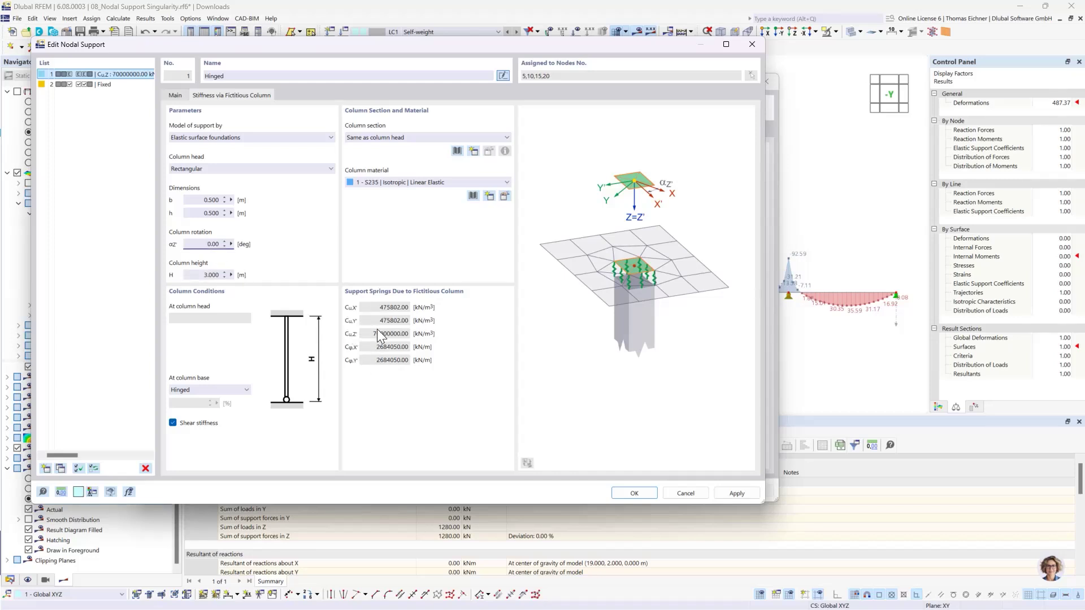
pyautogui.click(390, 183)
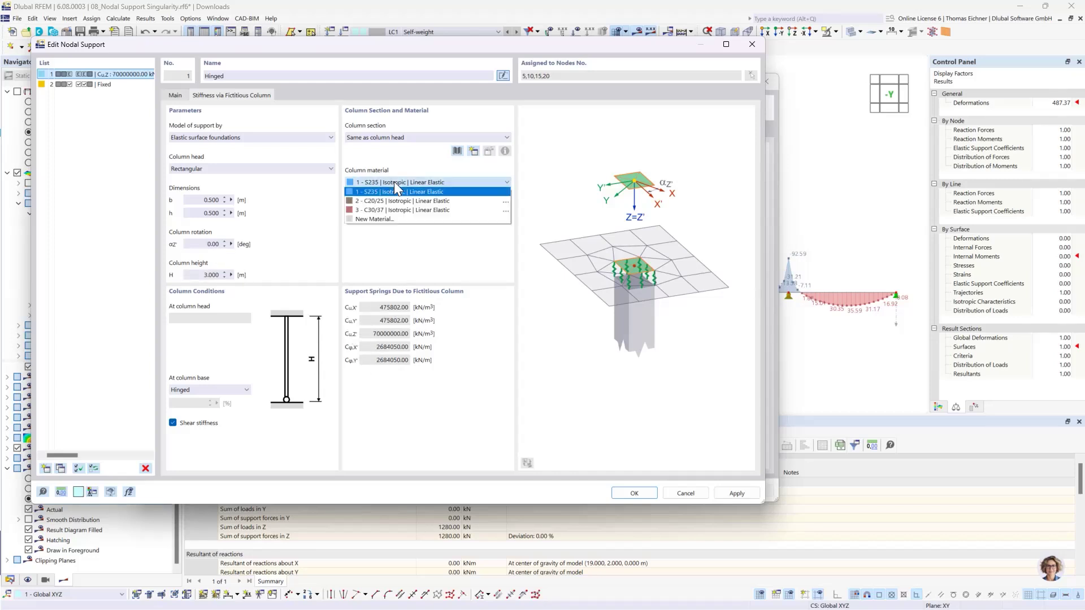
pyautogui.click(399, 209)
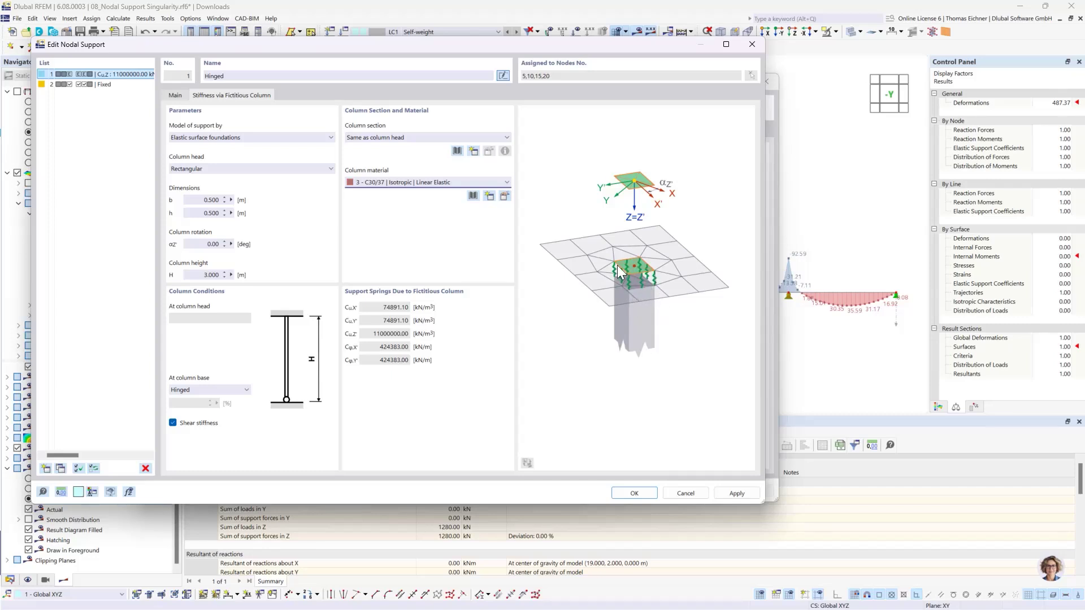
# Try the elastic nodal support model for the fictitious column and return to elastic surface foundations
pyautogui.click(175, 95)
pyautogui.click(228, 96)
pyautogui.click(304, 138)
pyautogui.click(196, 156)
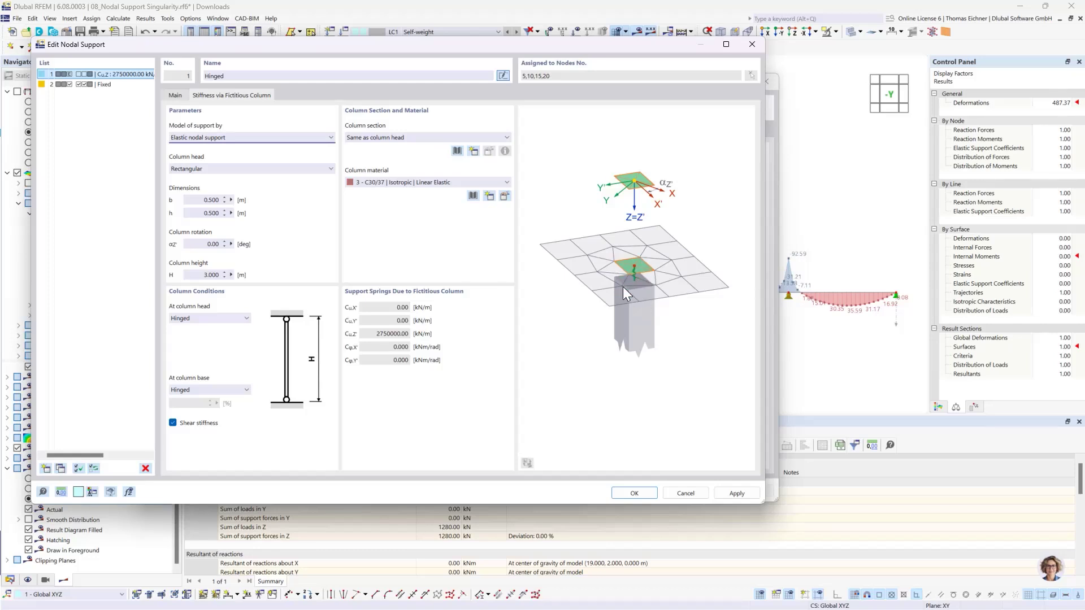
pyautogui.click(223, 142)
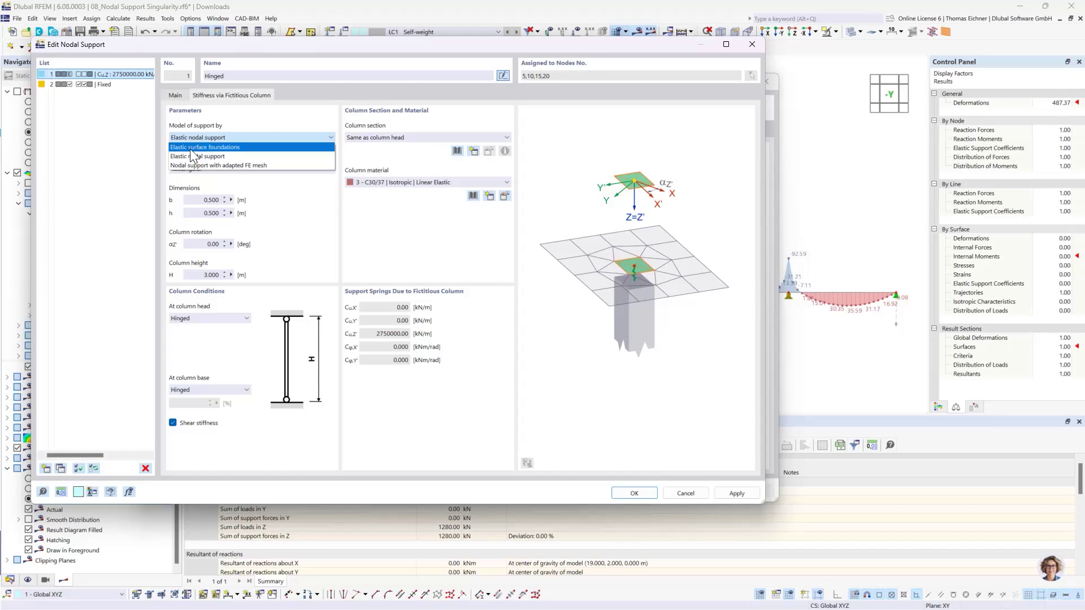
pyautogui.click(193, 148)
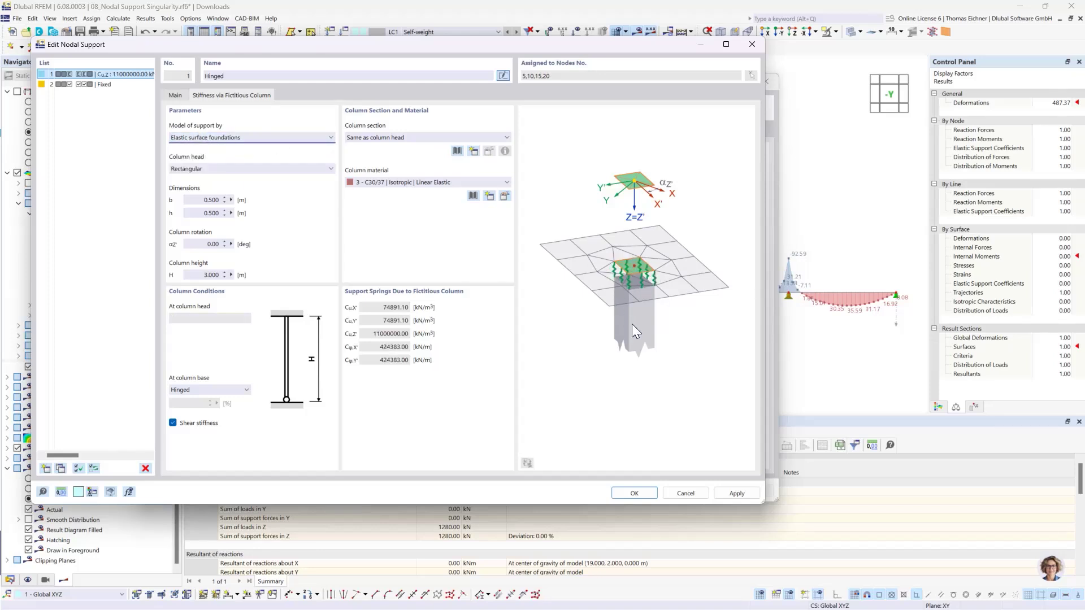
# Apply the fictitious column stiffness to the supports at nodes 5, 10, 15 and 20, accepting deletion of the existing results and mesh
pyautogui.click(634, 493)
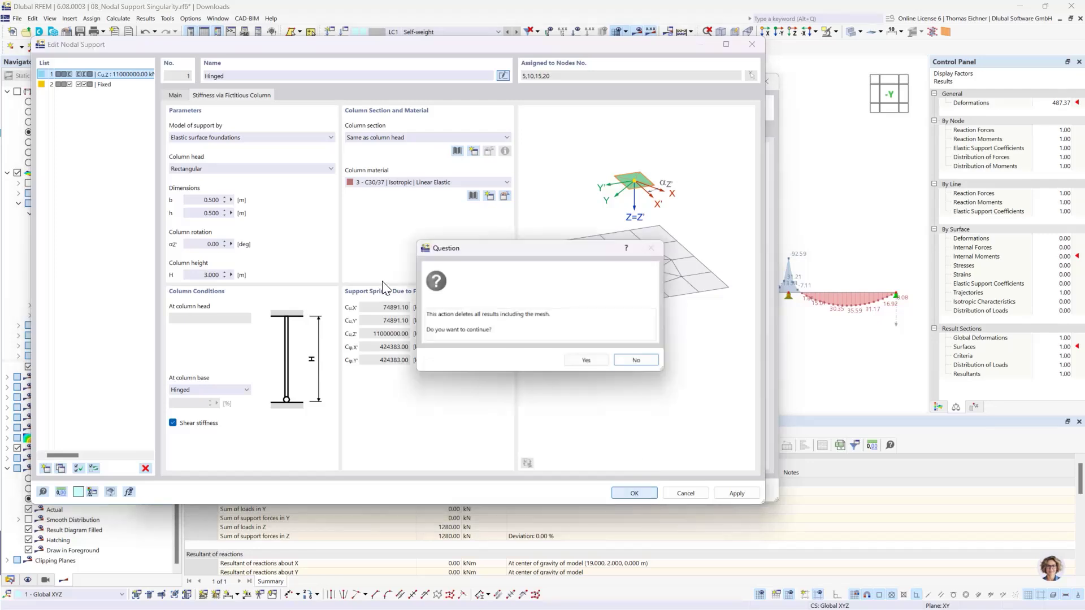
pyautogui.click(584, 362)
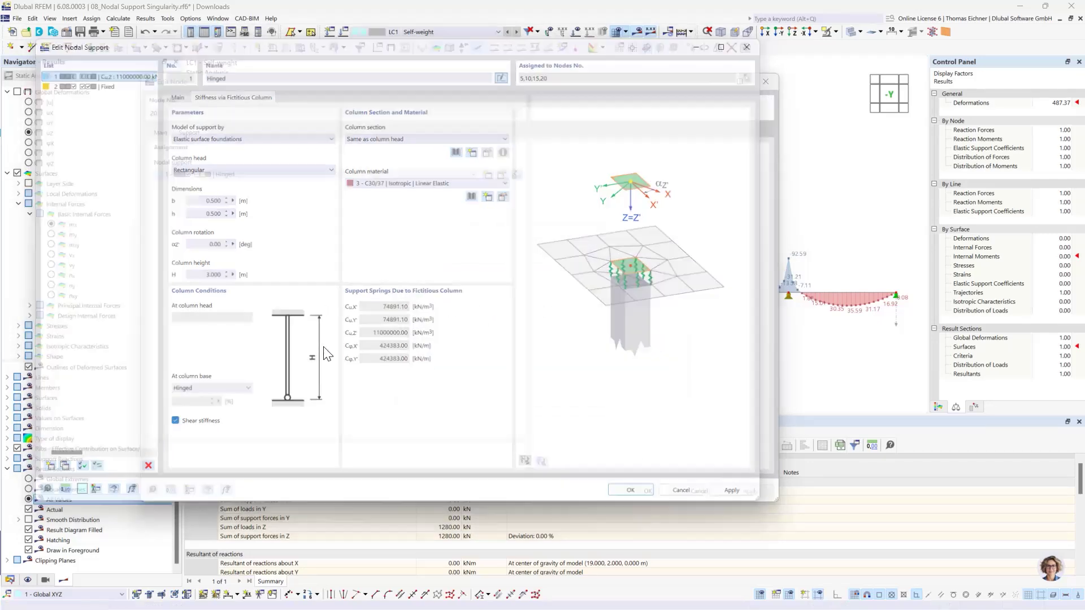
pyautogui.click(648, 492)
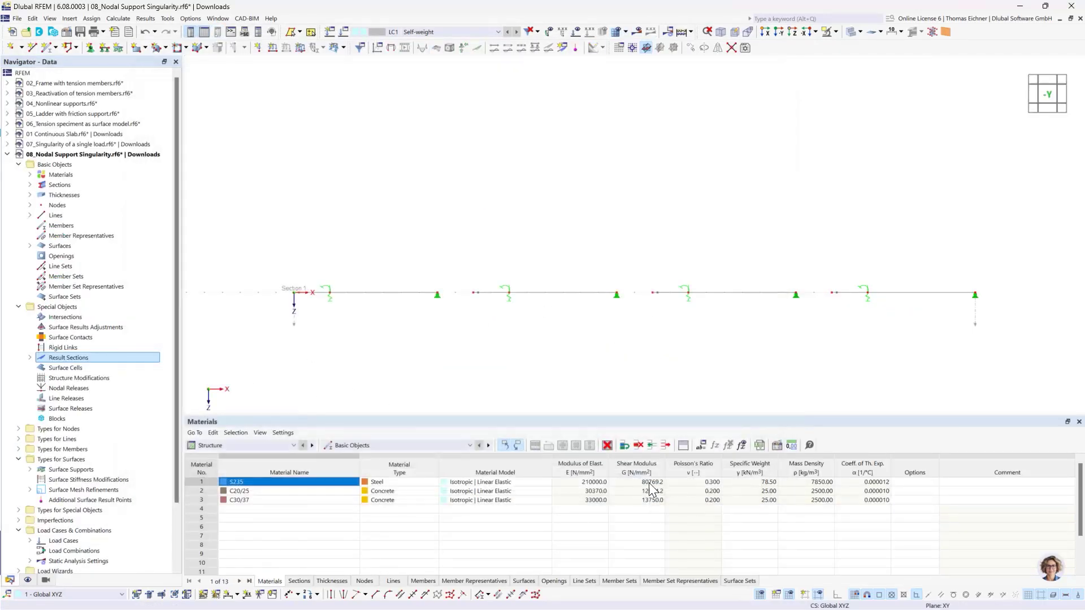
# Recalculate the model and inspect the mx section diagrams around the fictitious column supports
pyautogui.scroll(-3, 607, 218)
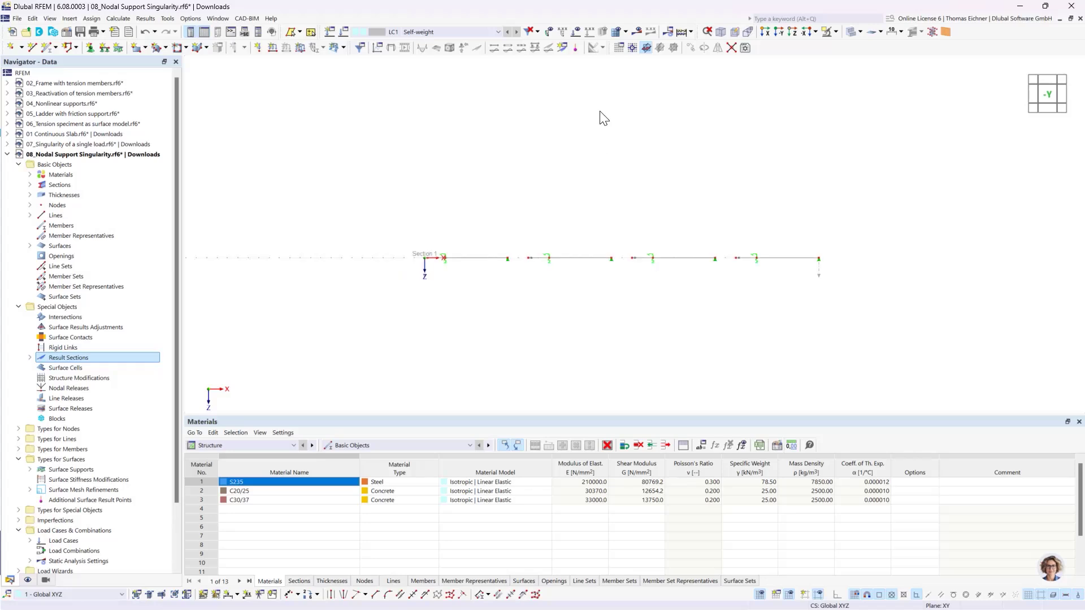
pyautogui.click(682, 33)
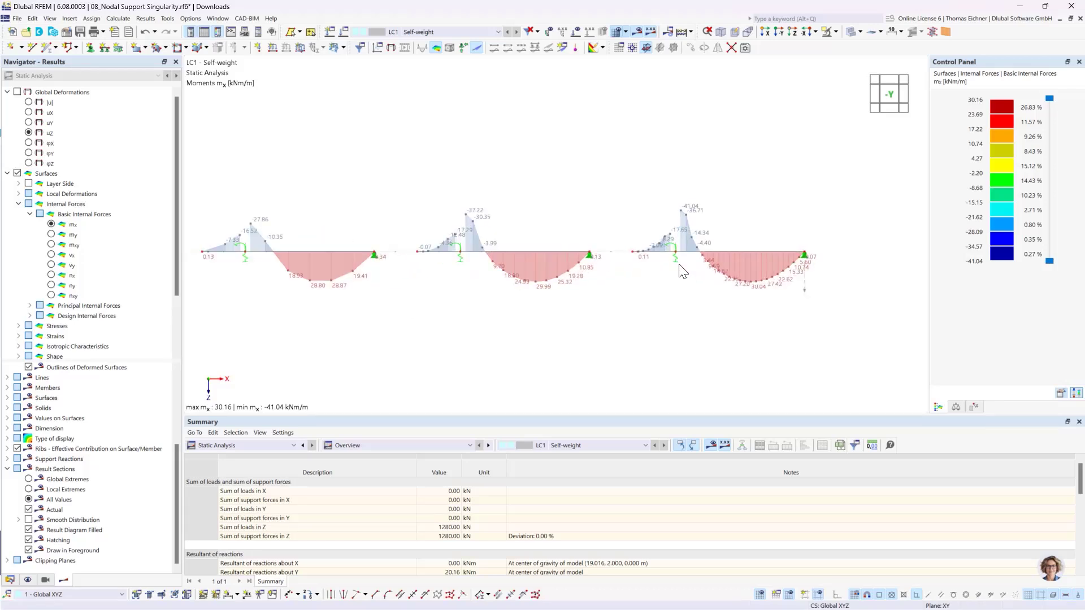
pyautogui.scroll(3, 540, 278)
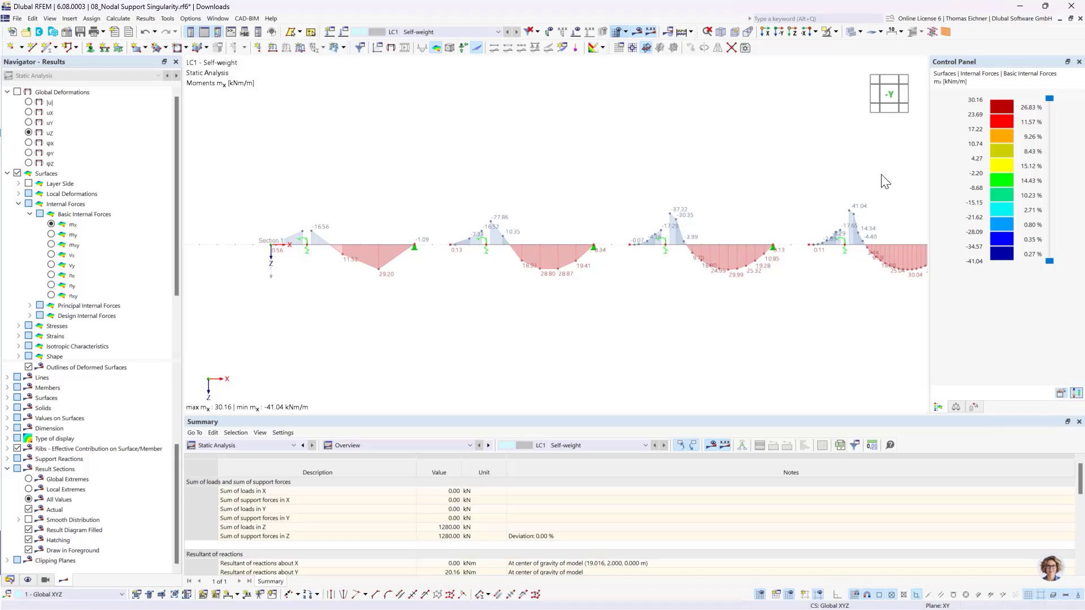
pyautogui.scroll(5, 846, 283)
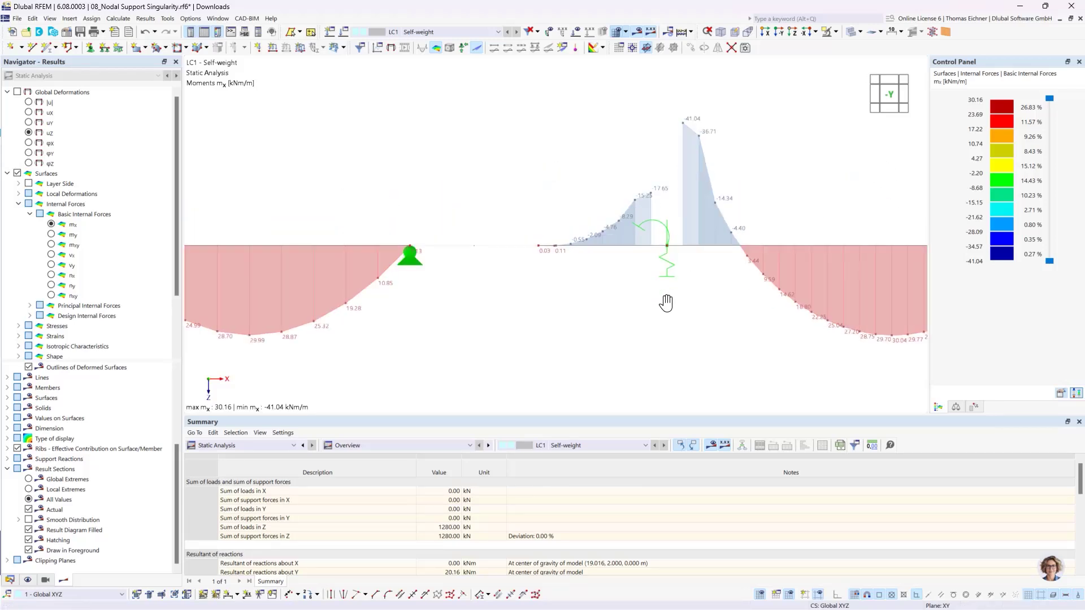
# Compare the mx section diagrams at the fictitious column supports across all four plates in the side view
pyautogui.moveTo(666, 272); pyautogui.dragTo(627, 311, button='middle')
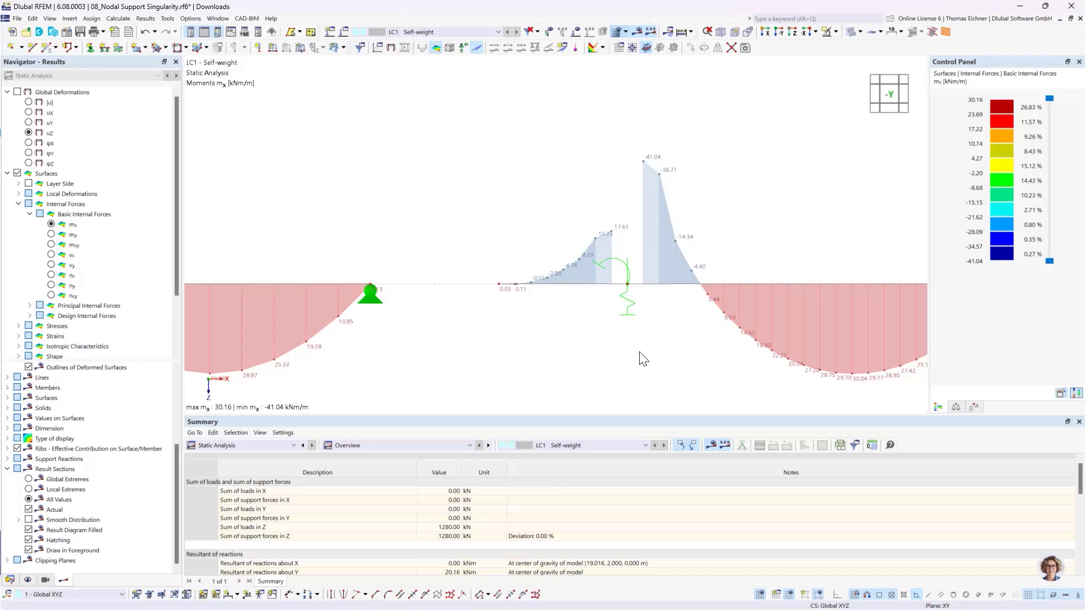
pyautogui.scroll(-3, 640, 353)
pyautogui.moveTo(538, 252); pyautogui.dragTo(650, 182, button='middle')
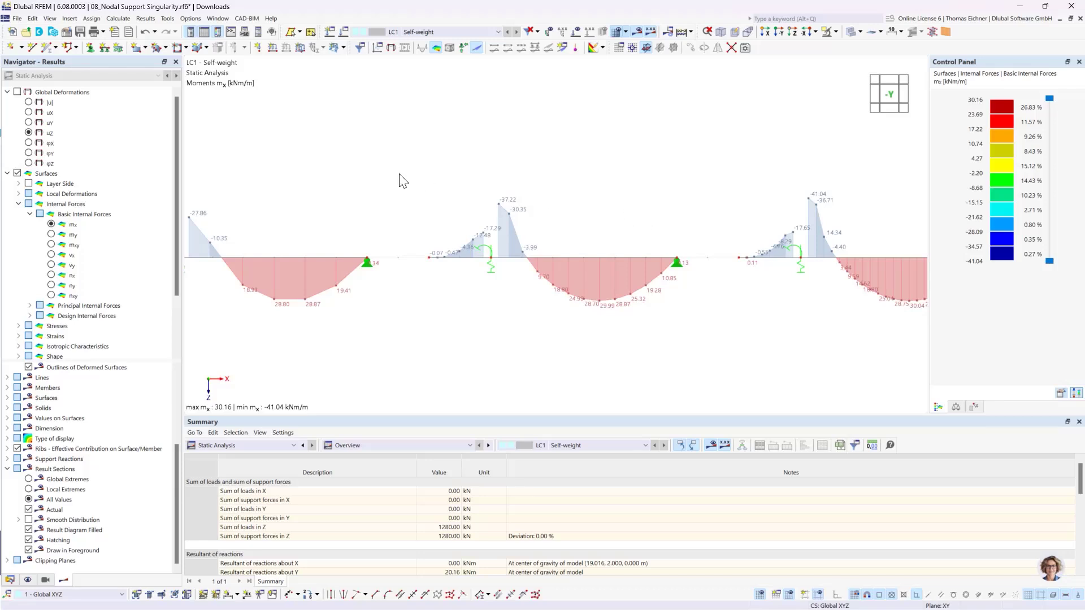
pyautogui.moveTo(371, 172); pyautogui.dragTo(560, 169, button='middle')
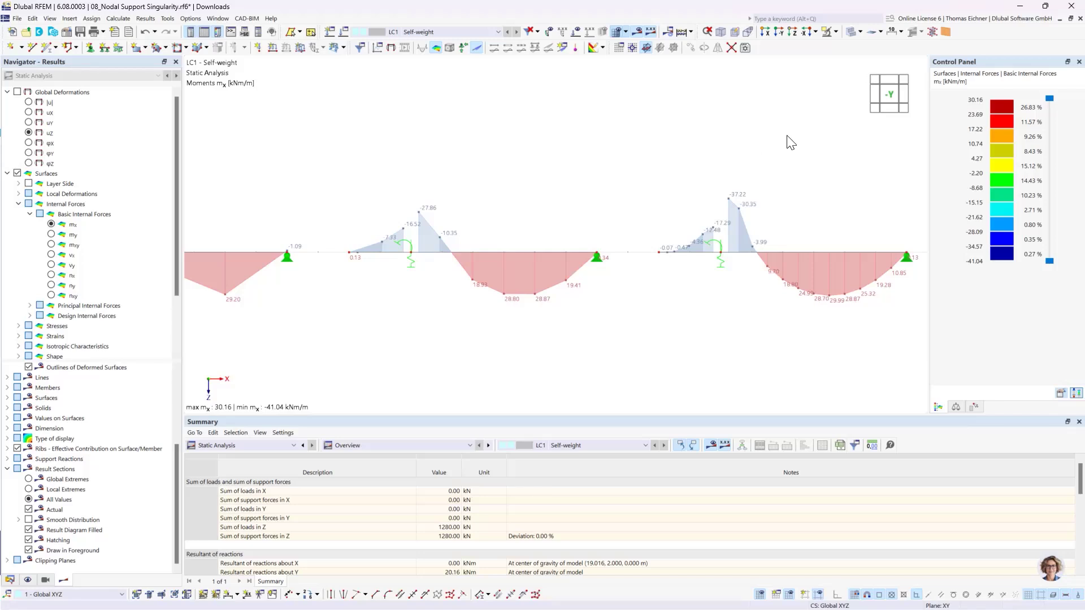
pyautogui.moveTo(522, 163); pyautogui.dragTo(334, 116, button='middle')
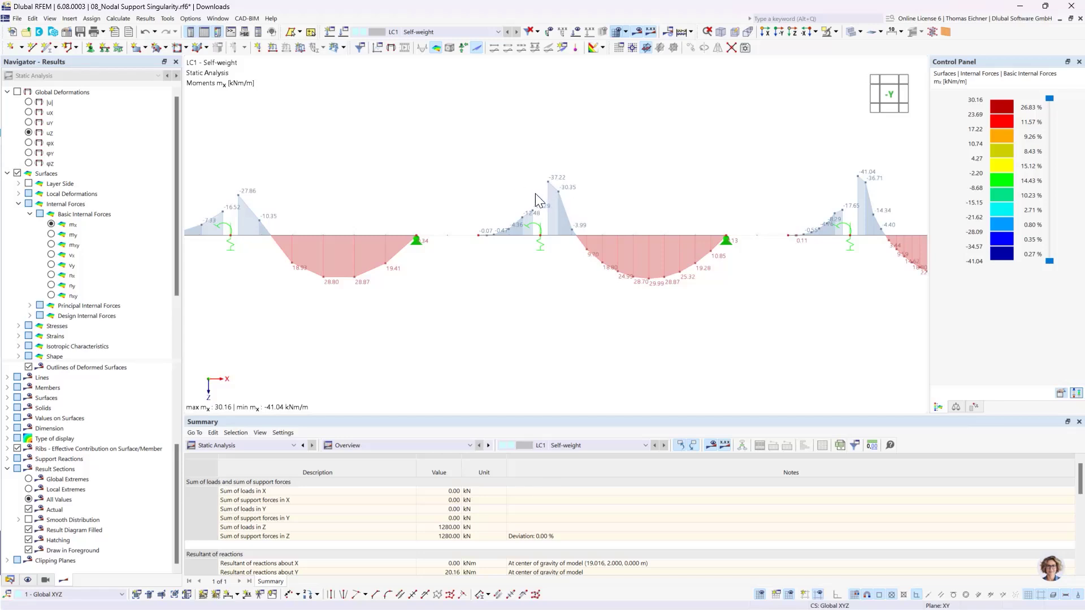
pyautogui.moveTo(759, 276); pyautogui.dragTo(654, 274, button='middle')
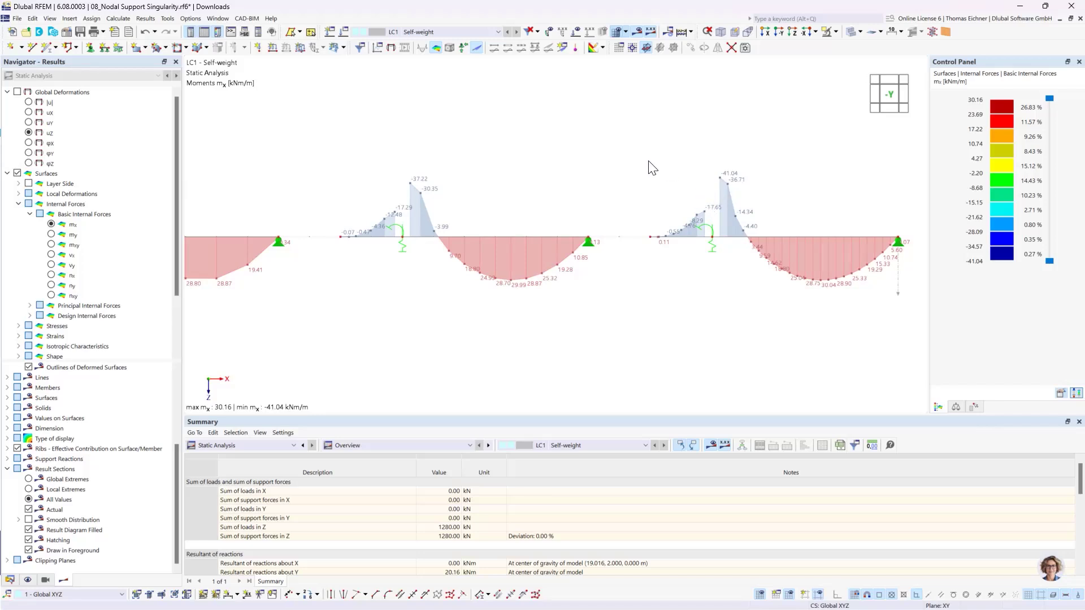
pyautogui.scroll(-3, 649, 167)
pyautogui.moveTo(496, 129); pyautogui.dragTo(559, 162, button='middle')
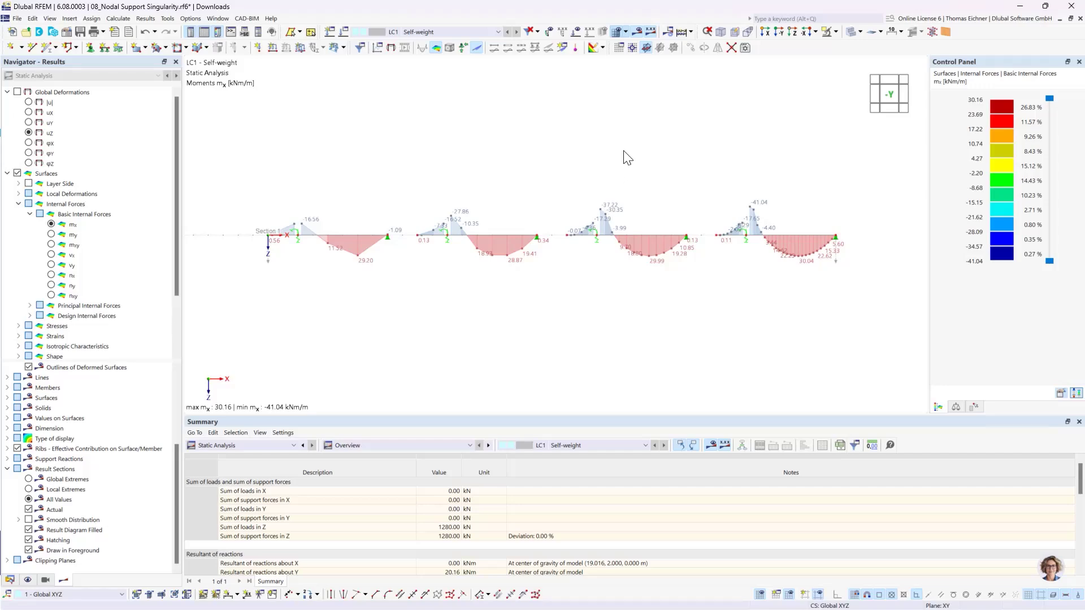
# Examine the mx contour plot around the fictitious column on the plate with the finest mesh
pyautogui.keyDown('ctrl'); pyautogui.moveTo(725, 243); pyautogui.dragTo(765, 313, button='middle'); pyautogui.keyUp('ctrl')
pyautogui.scroll(10, 751, 242)
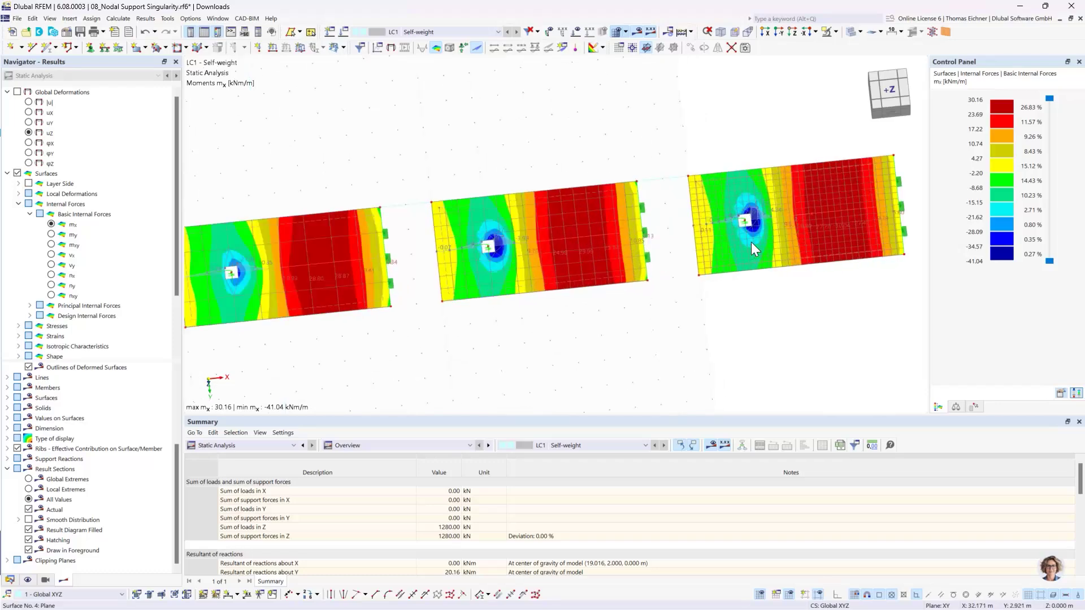
pyautogui.scroll(-2, 737, 170)
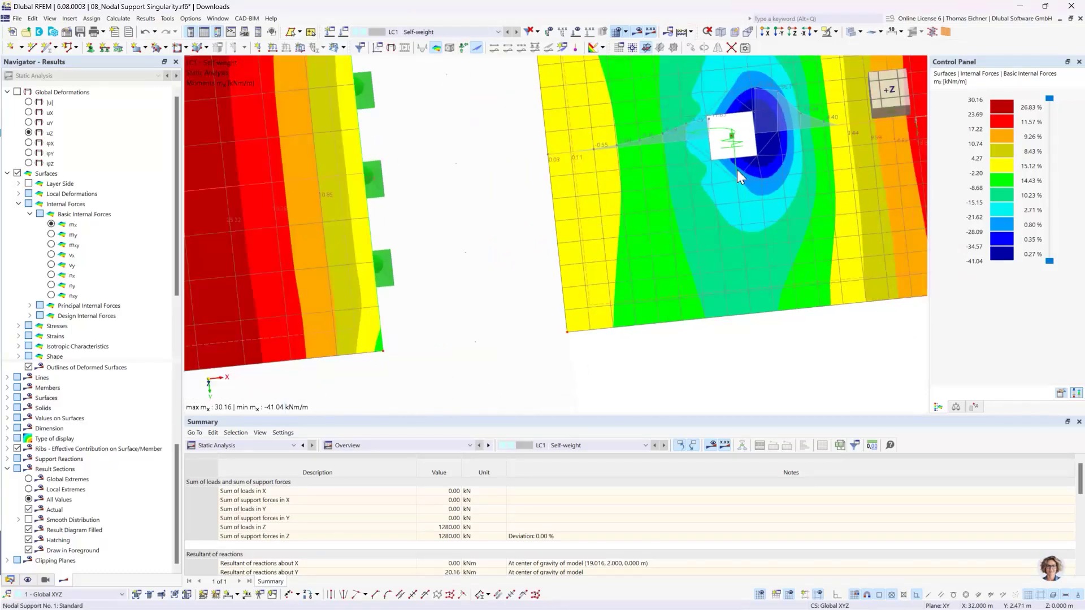
pyautogui.moveTo(773, 165); pyautogui.dragTo(691, 251, button='middle')
pyautogui.scroll(3, 678, 260)
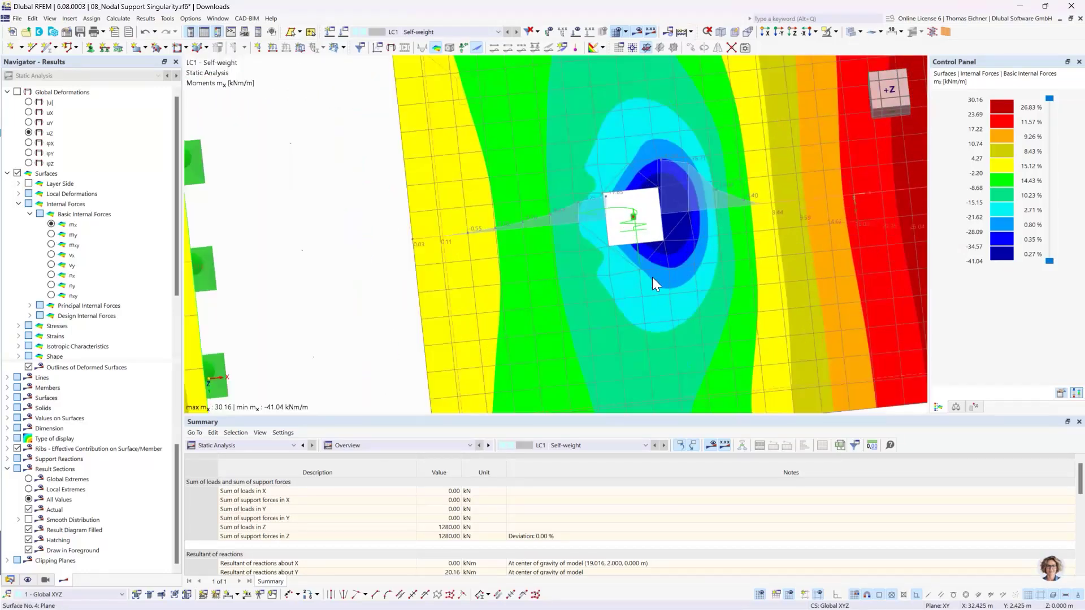
pyautogui.scroll(1, 622, 291)
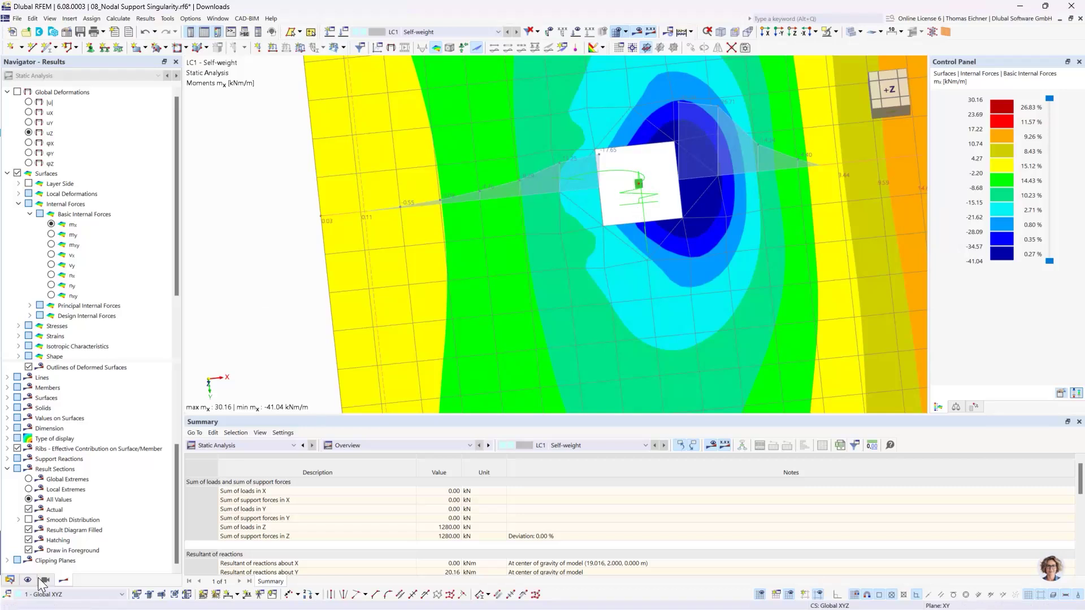
pyautogui.moveTo(647, 184); pyautogui.dragTo(640, 229, button='middle')
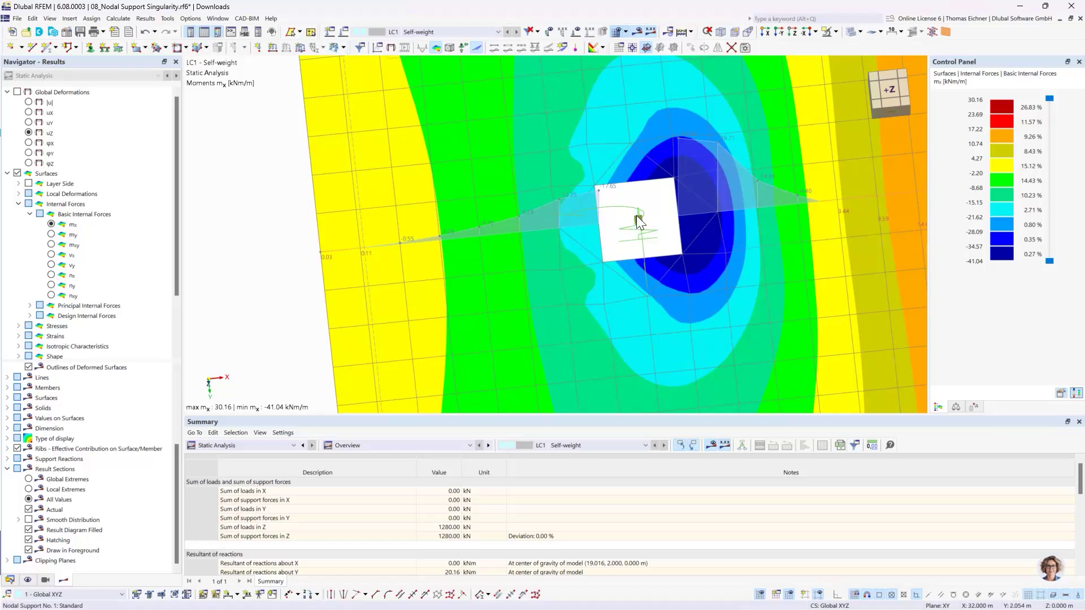
# Select the hinged nodal support on the finest-mesh plate and inspect its translational and rotational spring stiffnesses
pyautogui.click(642, 218)
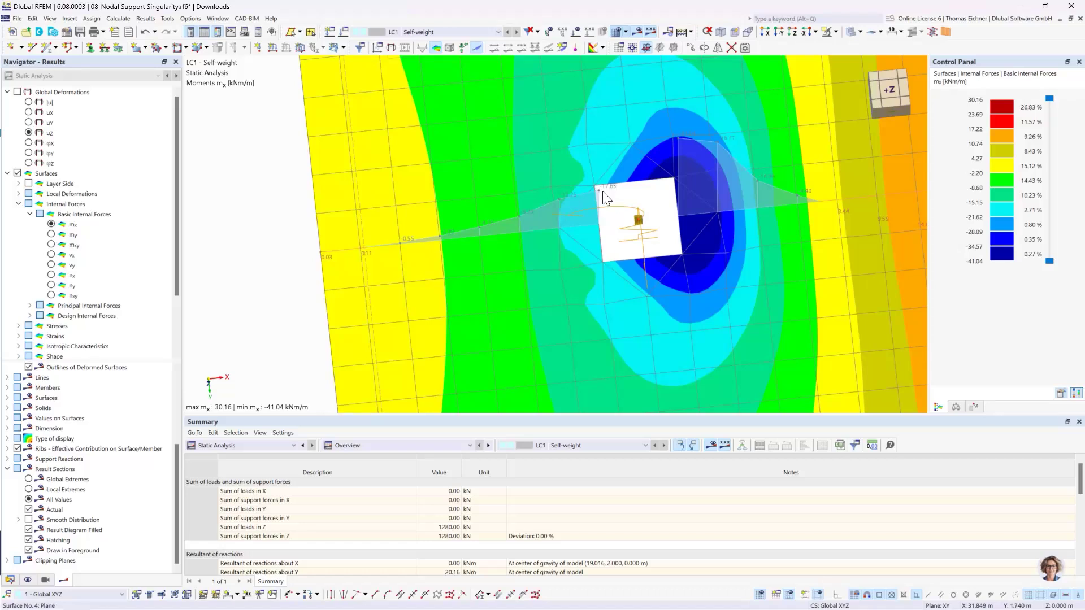
pyautogui.click(638, 219)
pyautogui.click(642, 221)
pyautogui.moveTo(641, 229)
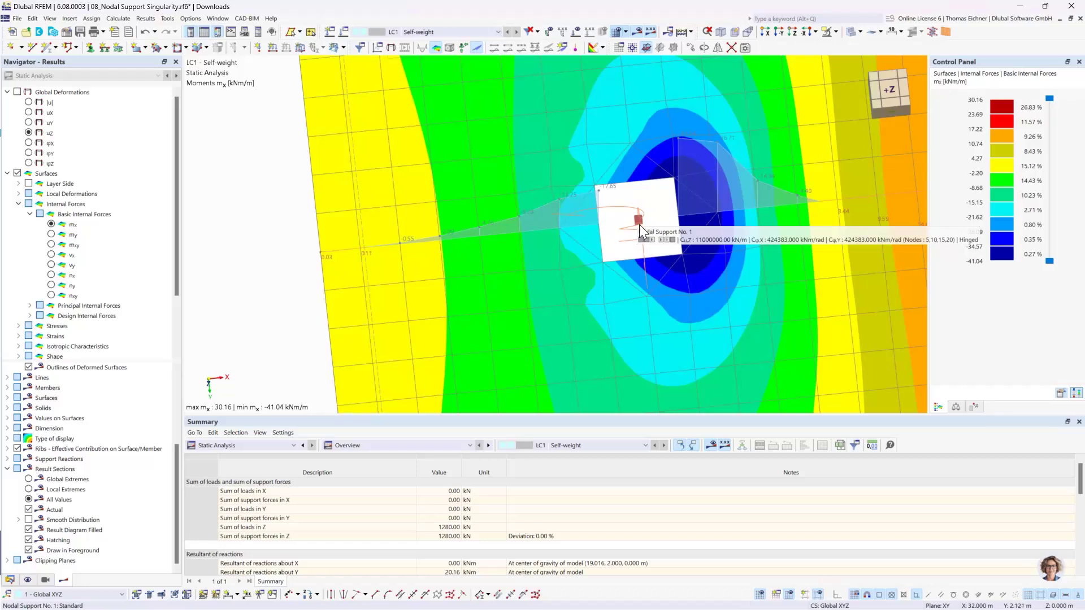
pyautogui.click(639, 215)
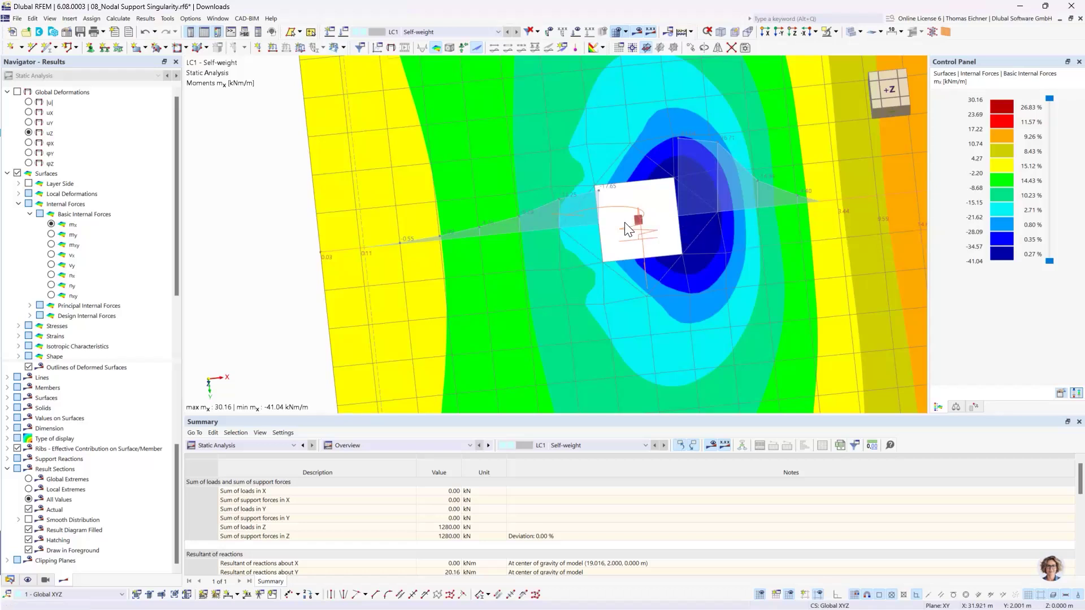
pyautogui.moveTo(626, 228)
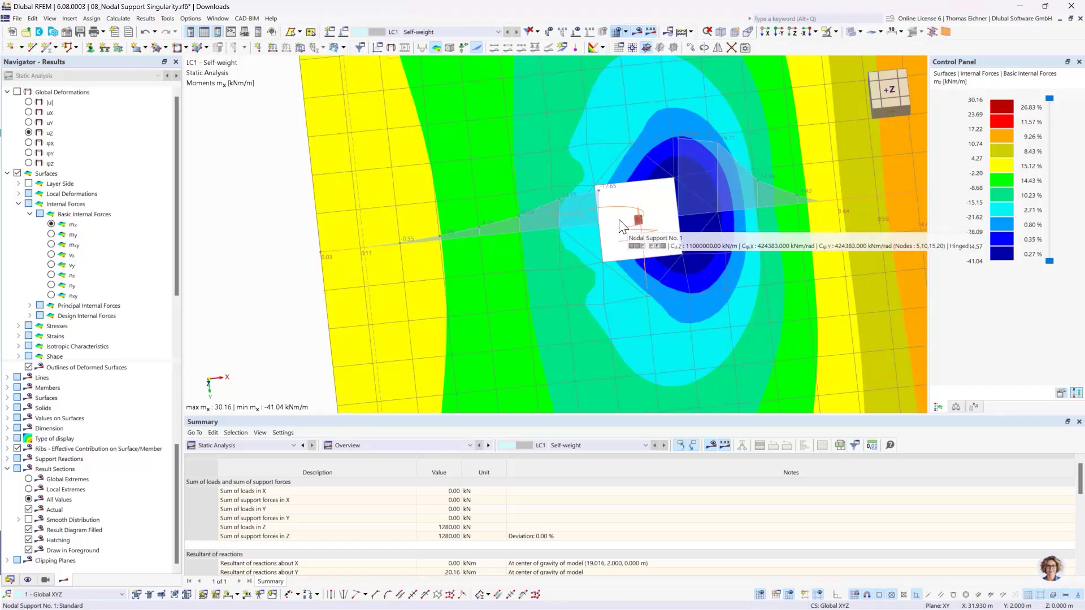
pyautogui.keyDown('ctrl'); pyautogui.moveTo(626, 229); pyautogui.dragTo(626, 212, button='middle'); pyautogui.keyUp('ctrl')
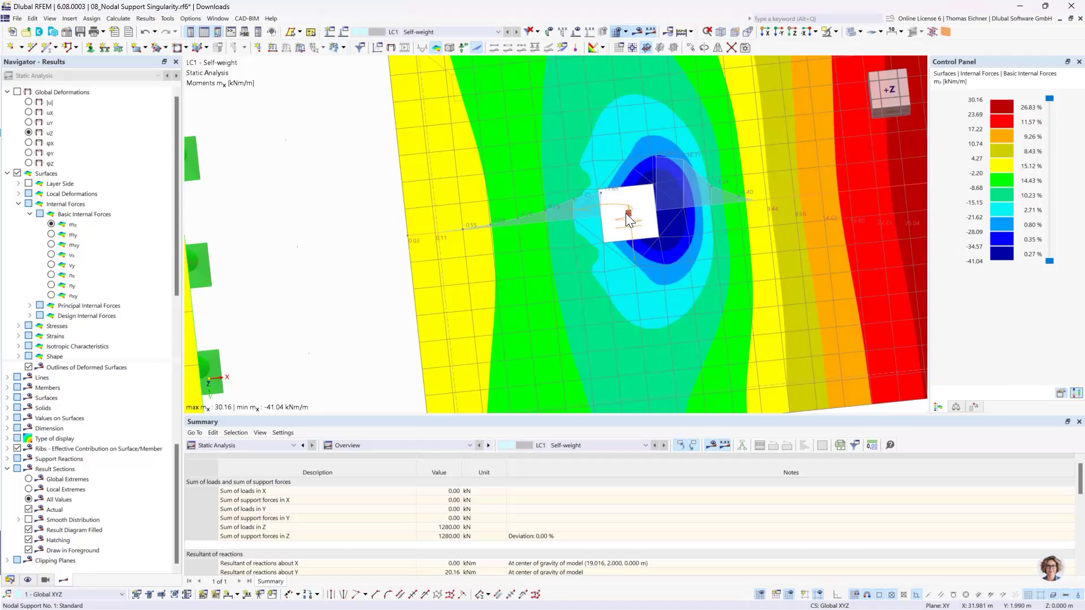
pyautogui.moveTo(626, 213)
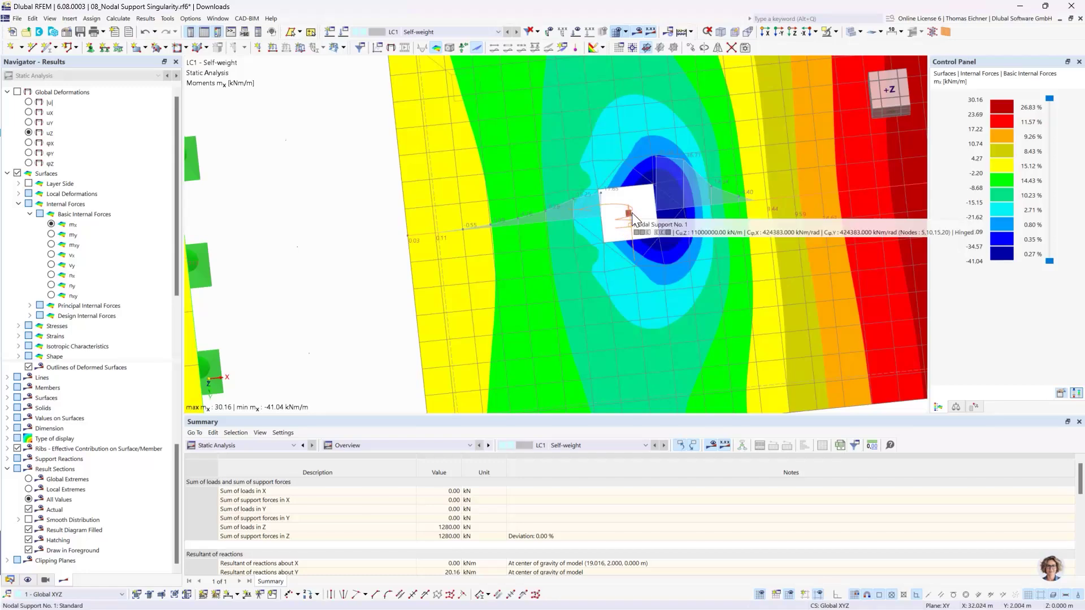
# Compare the mx contour plots of the four plates side by side
pyautogui.scroll(-4, 632, 213)
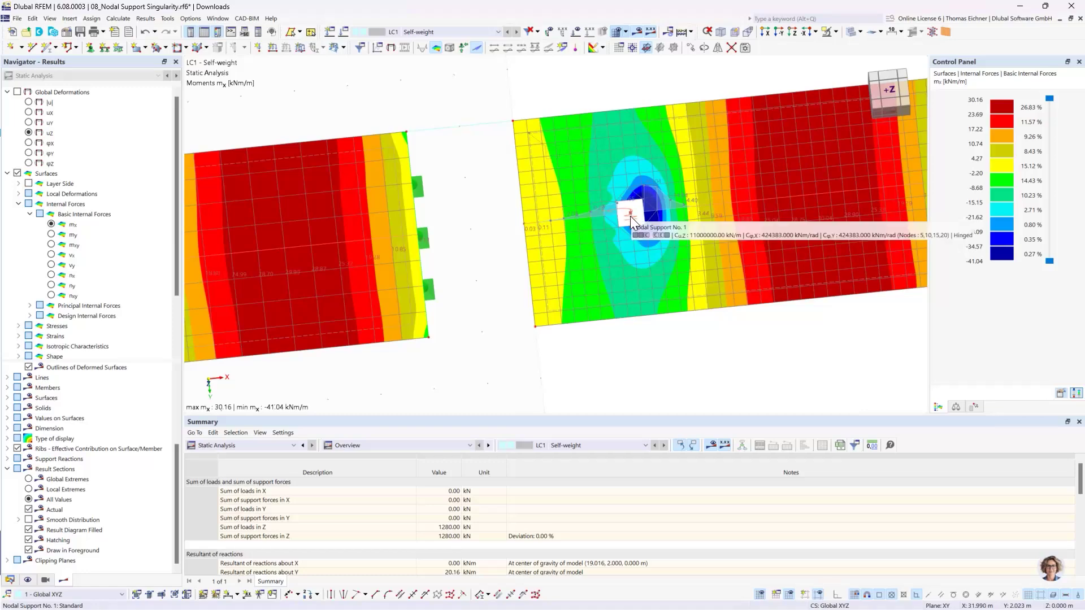
pyautogui.scroll(-4, 553, 162)
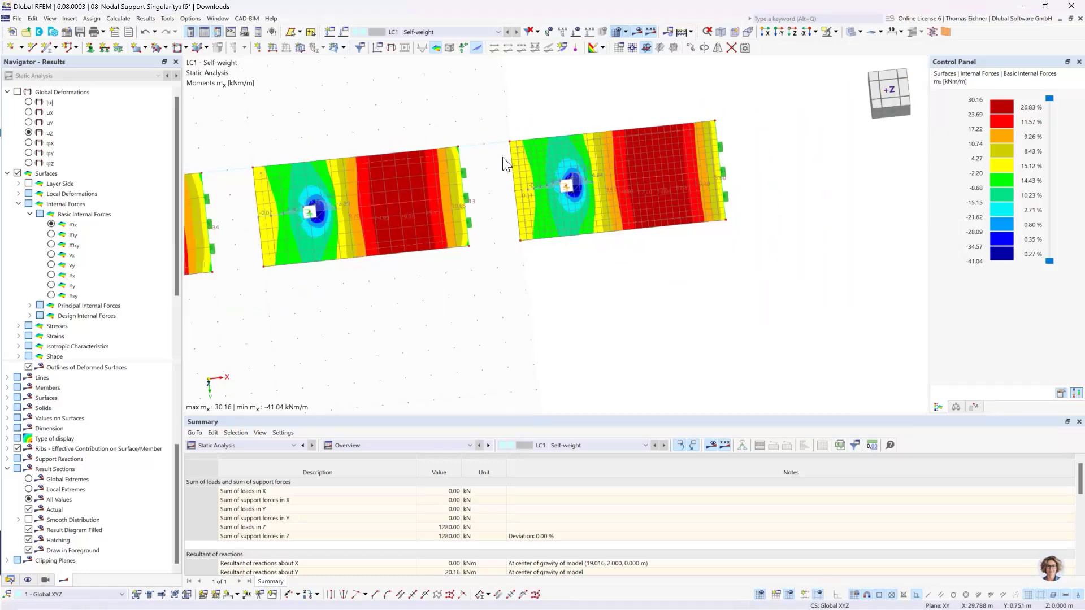
pyautogui.moveTo(505, 164); pyautogui.dragTo(542, 141, button='middle')
pyautogui.scroll(-2, 542, 141)
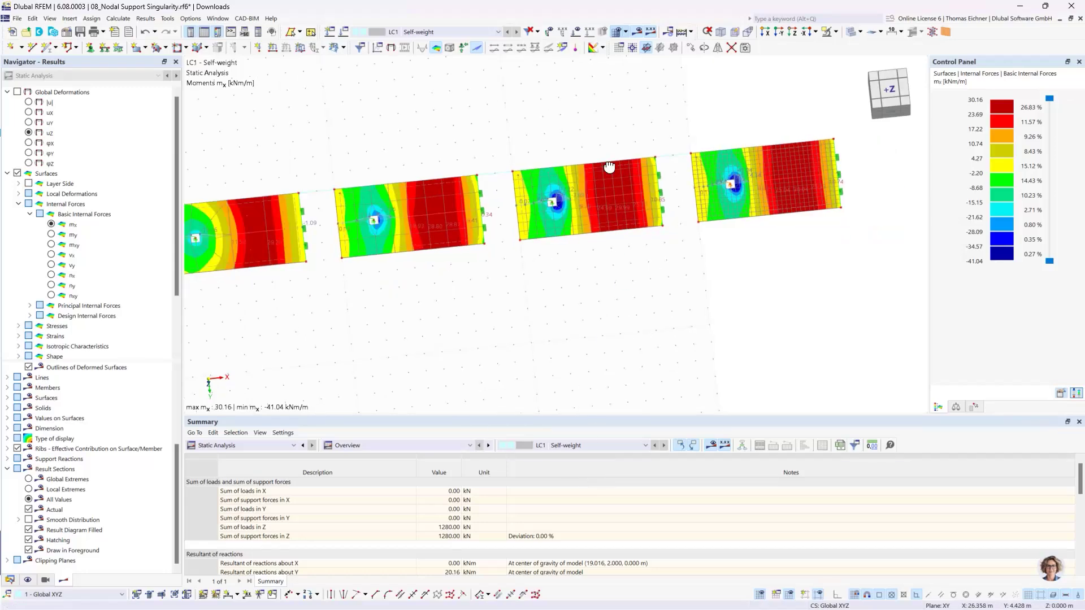
pyautogui.keyDown('ctrl'); pyautogui.moveTo(610, 169); pyautogui.dragTo(487, 194, button='middle'); pyautogui.keyUp('ctrl')
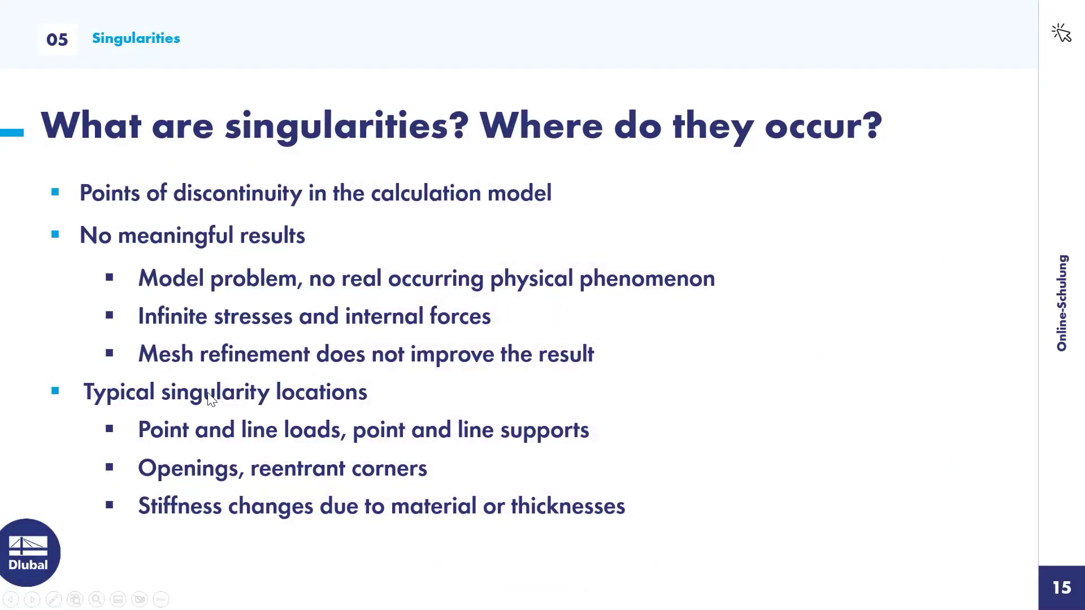
pyautogui.press('Right')
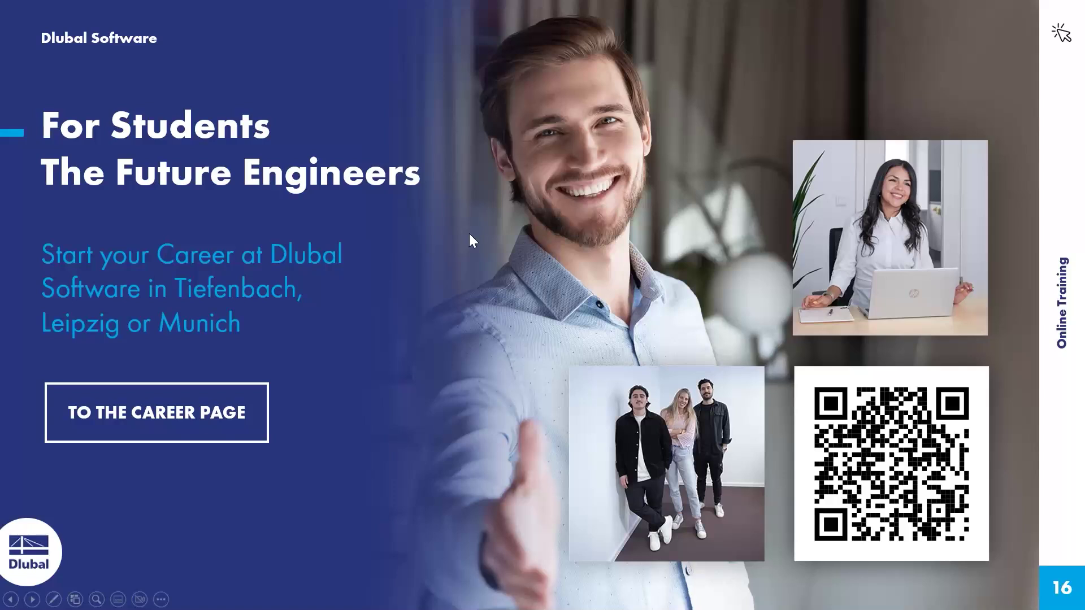